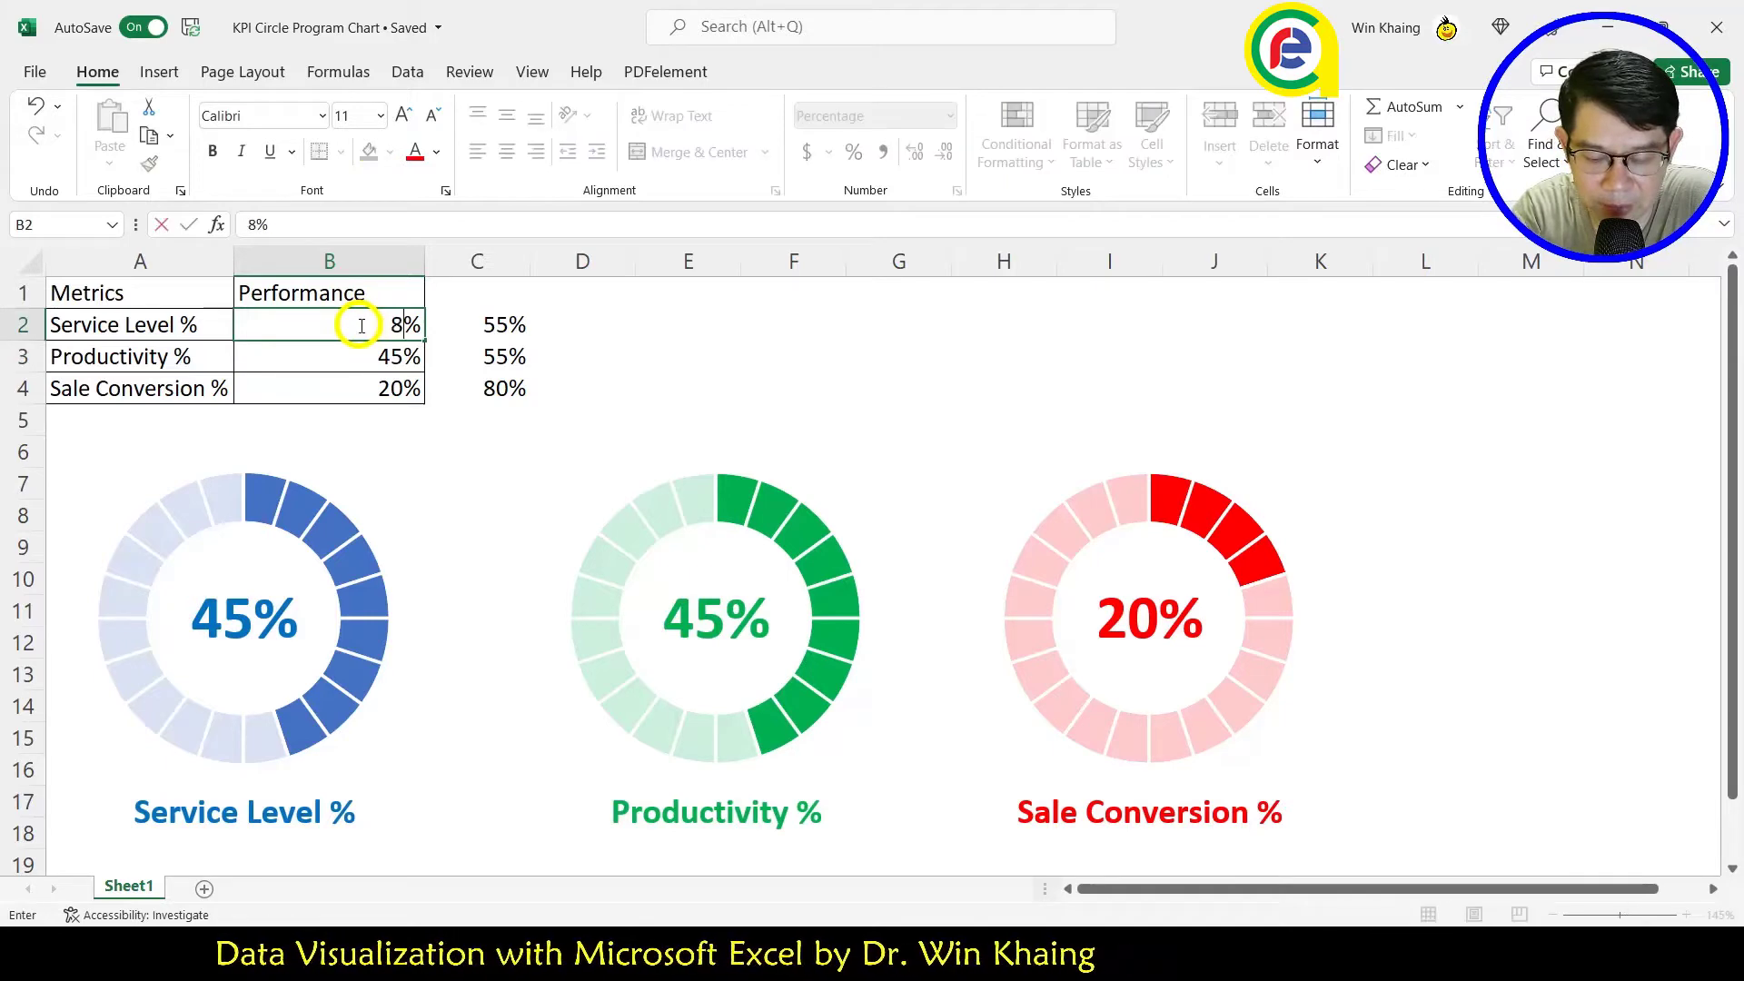
# Step: Set the Sheet1 performance values to 80% for Service Level, 33% for Productivity and 11% for Sale Conversion
pyautogui.press('Return')
pyautogui.click(378, 374)
pyautogui.write('33')
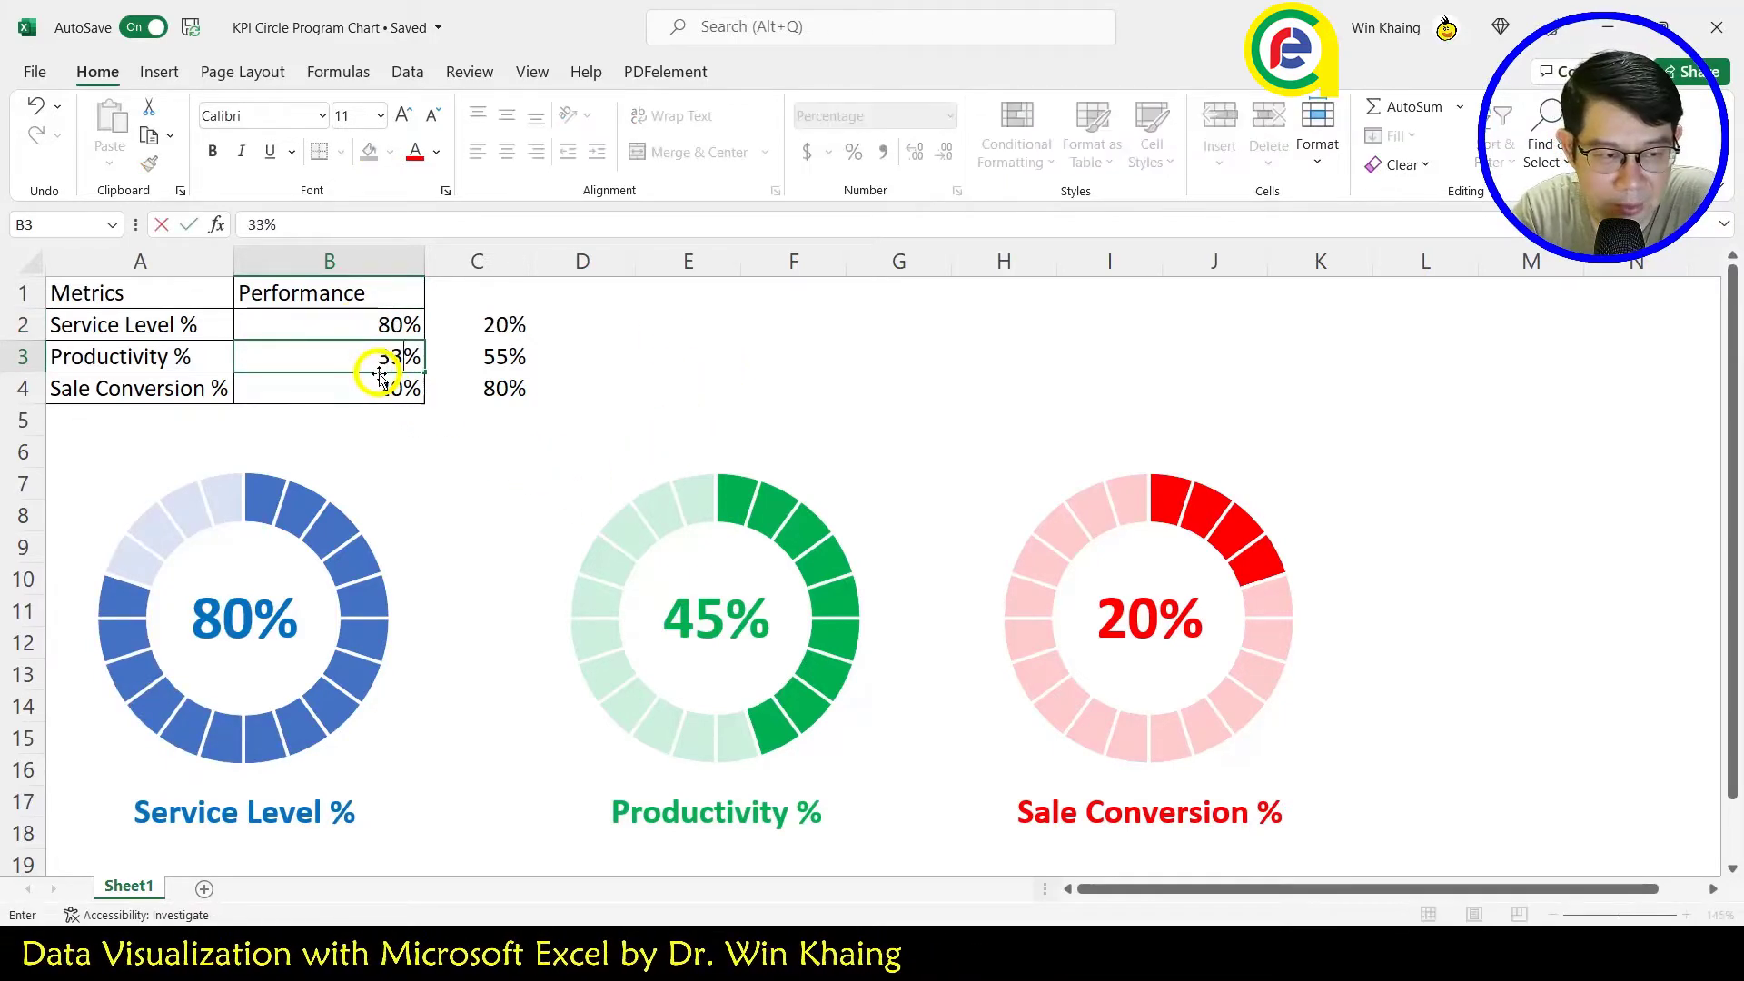
pyautogui.press('Return')
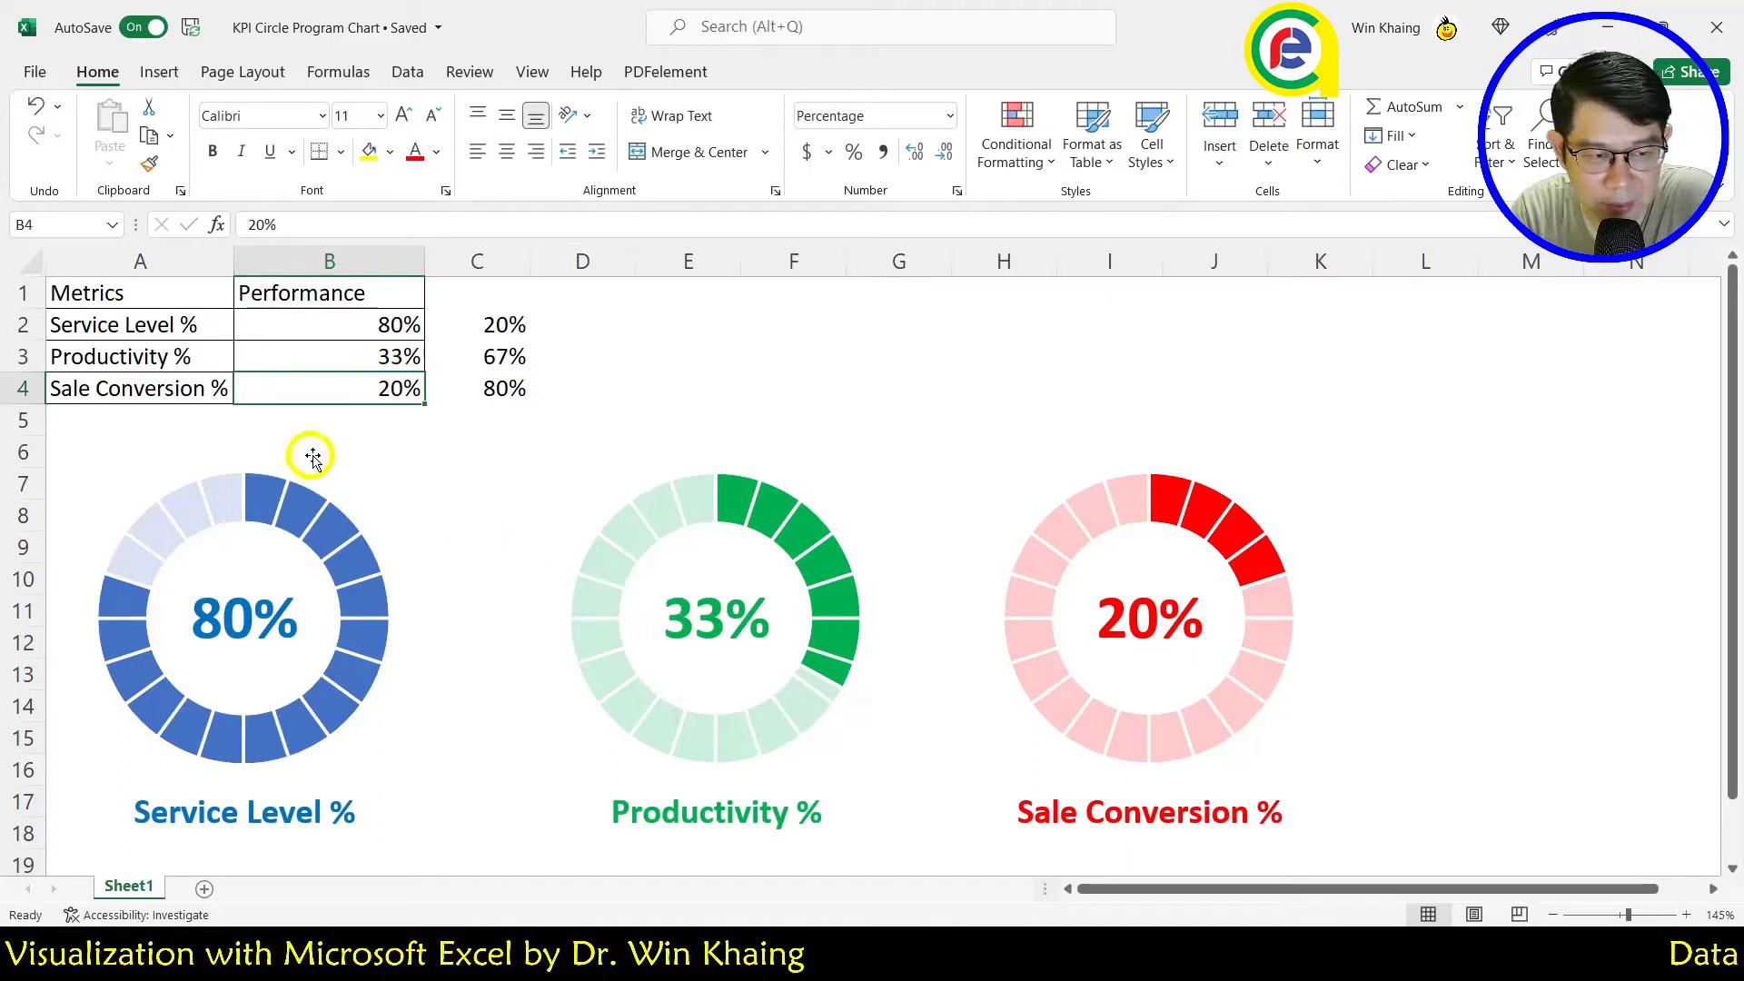
pyautogui.click(395, 386)
pyautogui.write('11')
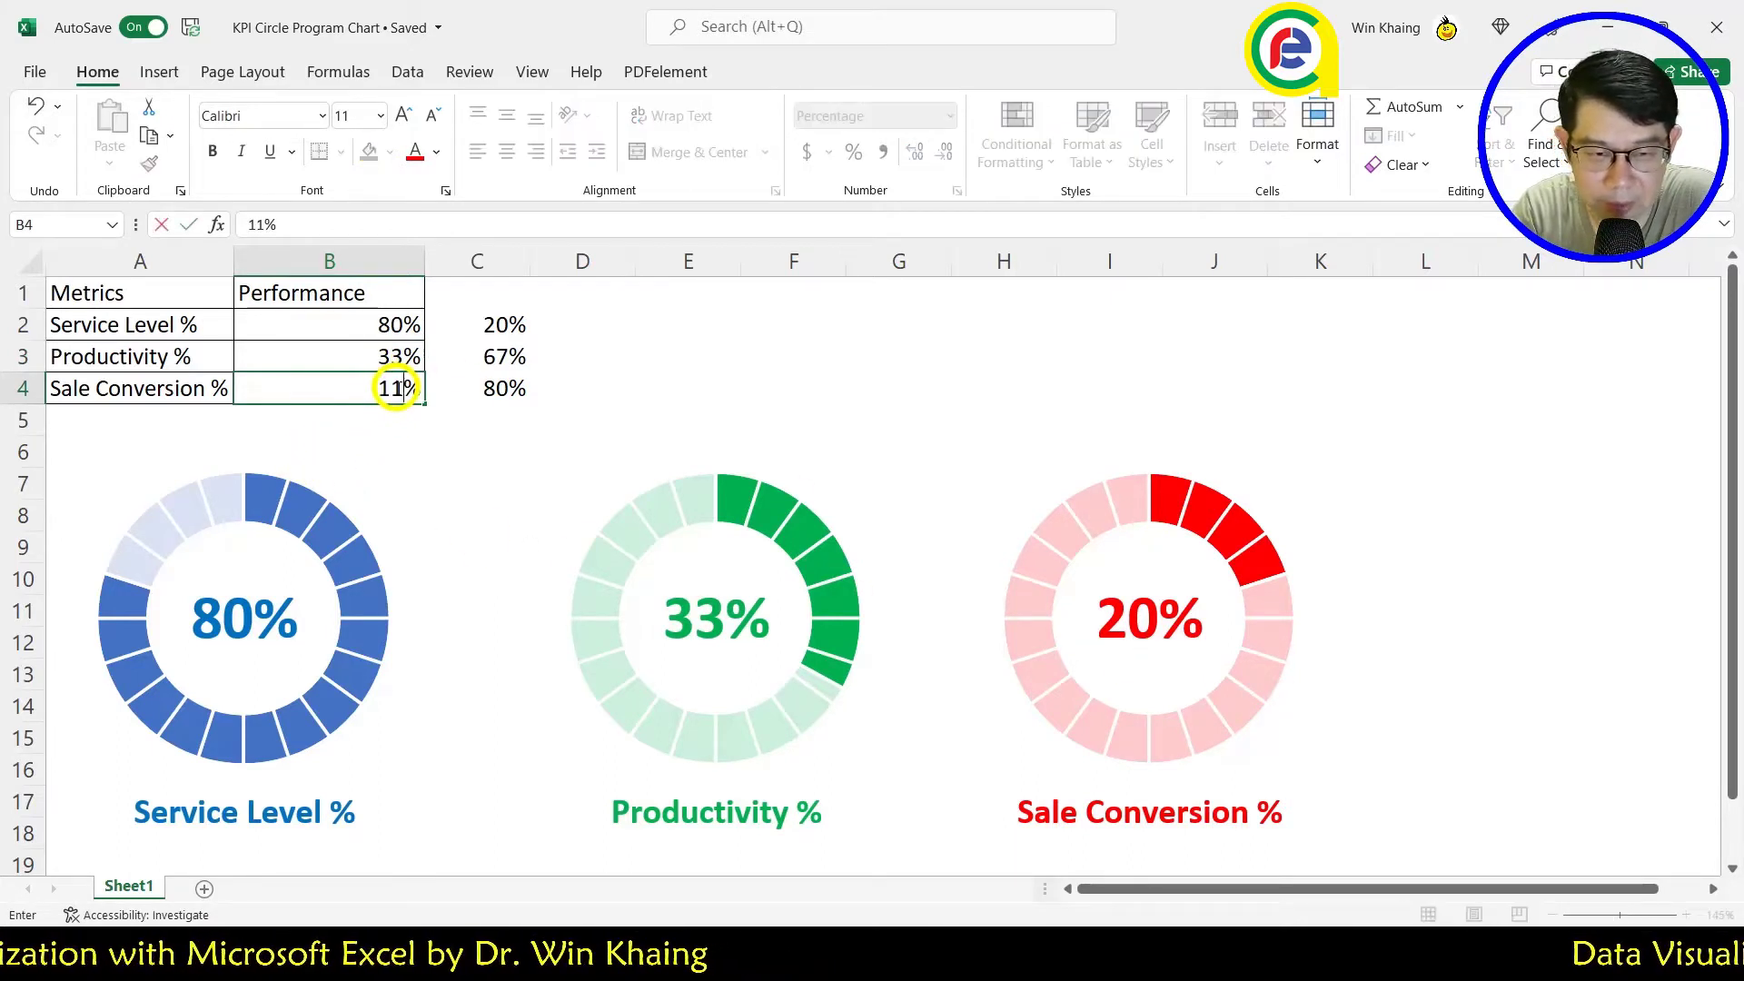
pyautogui.press('Return')
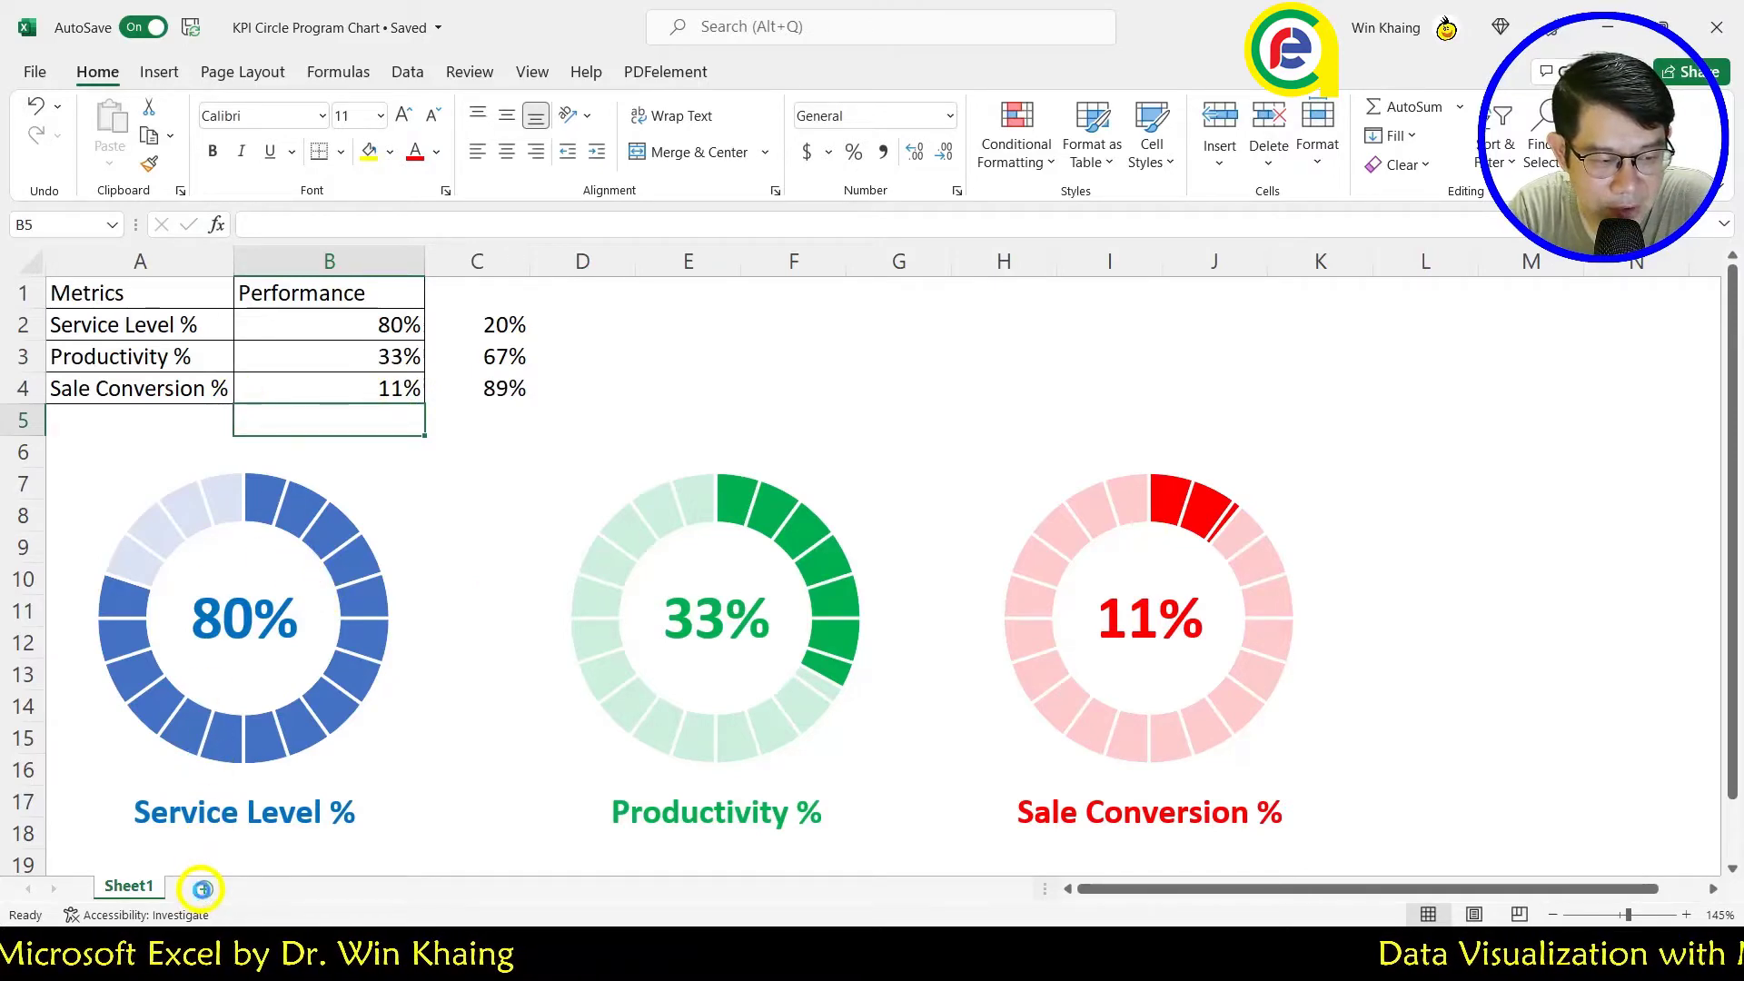
# Step: Add a new worksheet, copy the Metrics cells A1:A4 from Sheet1 into its column A and fit the column width
pyautogui.click(204, 890)
pyautogui.click(113, 892)
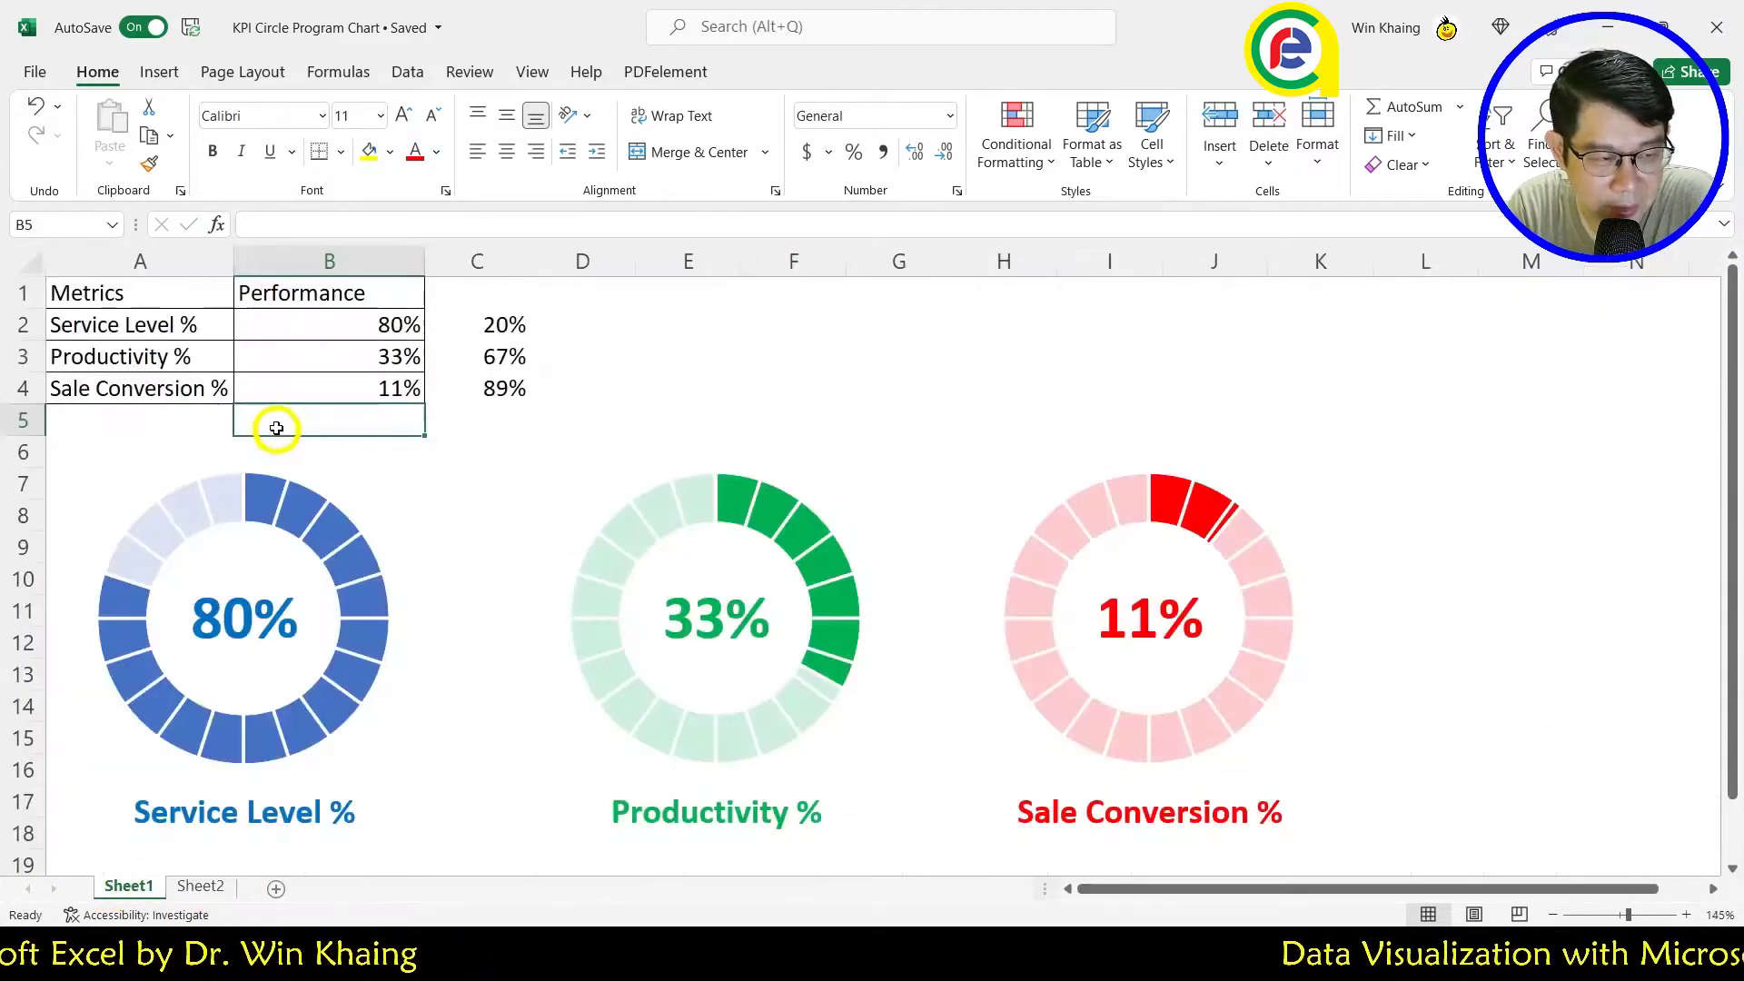
pyautogui.click(185, 325)
pyautogui.moveTo(181, 349); pyautogui.dragTo(177, 377)
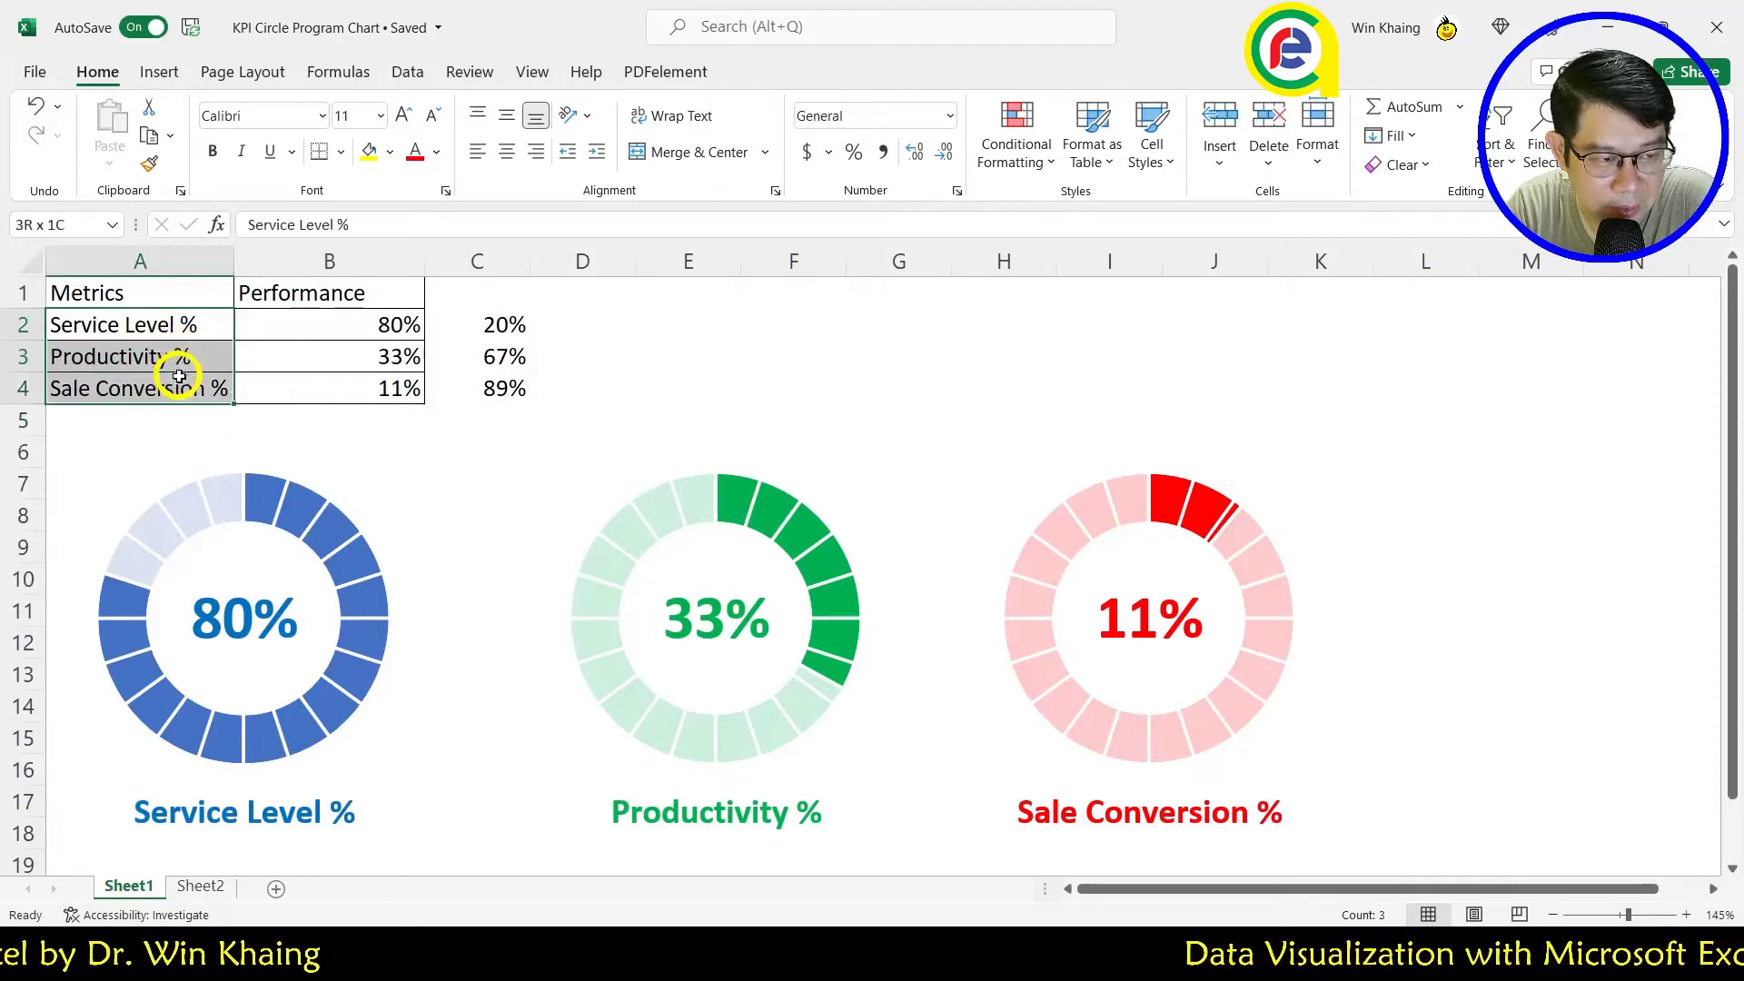
pyautogui.moveTo(182, 296); pyautogui.dragTo(191, 388)
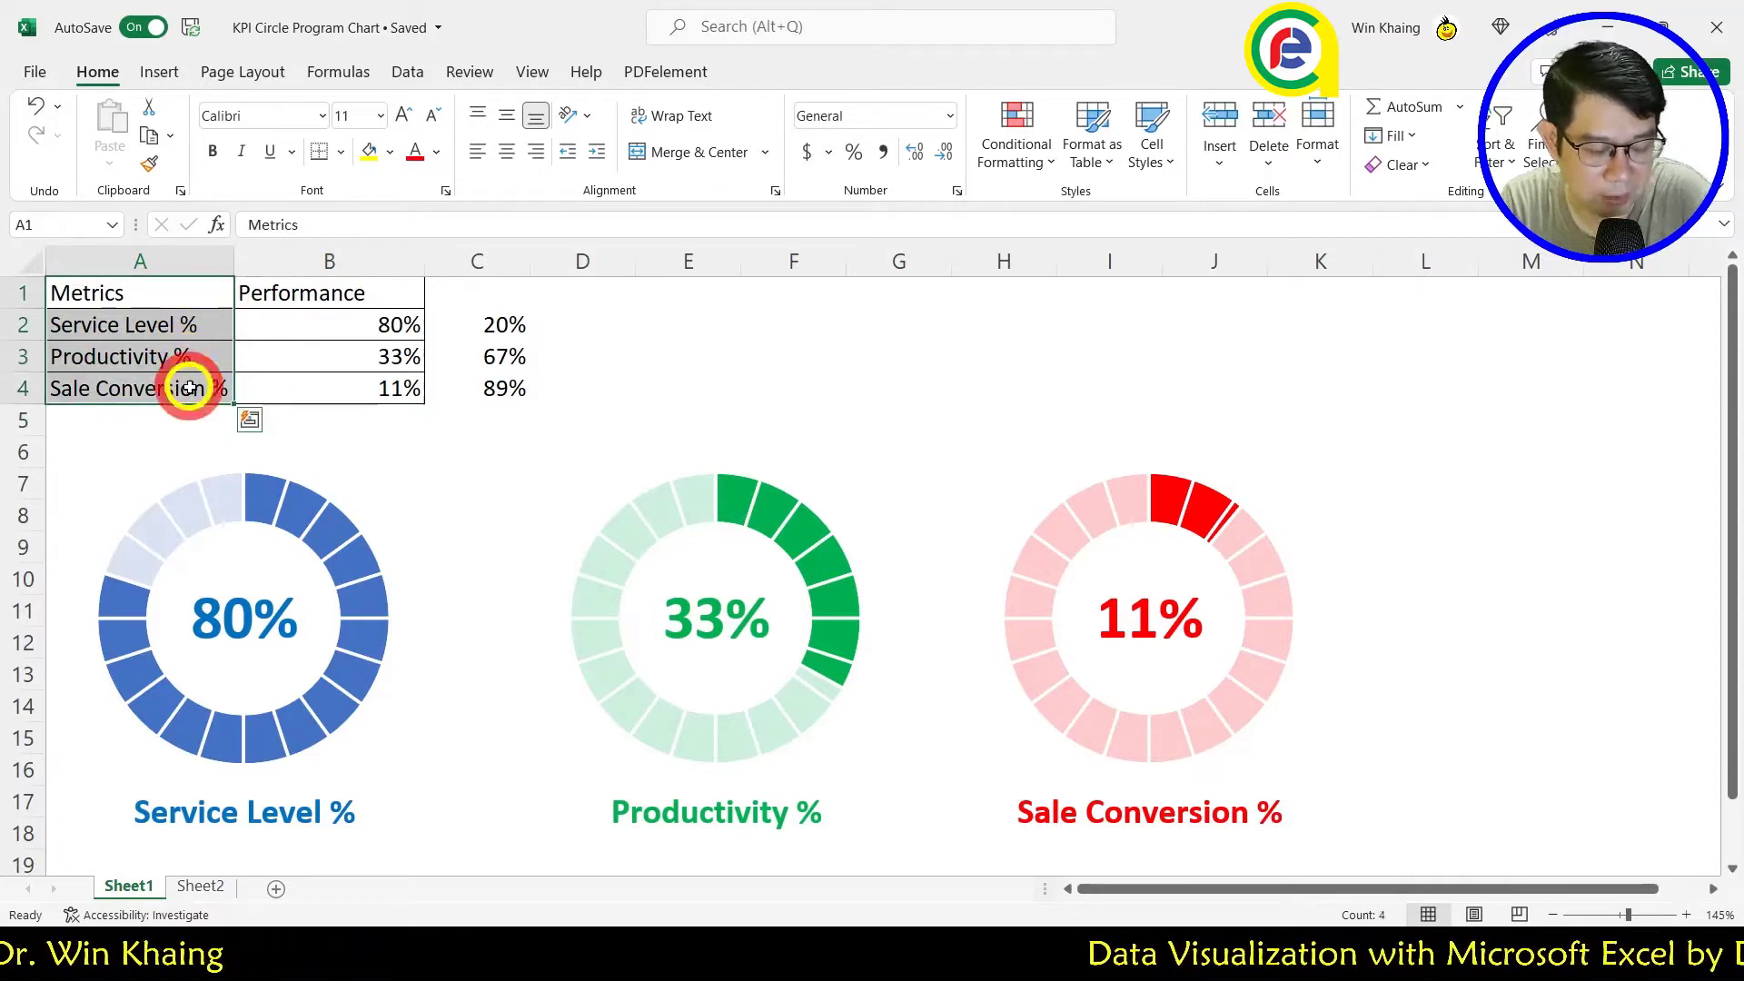
pyautogui.hotkey('ctrl', 'c')
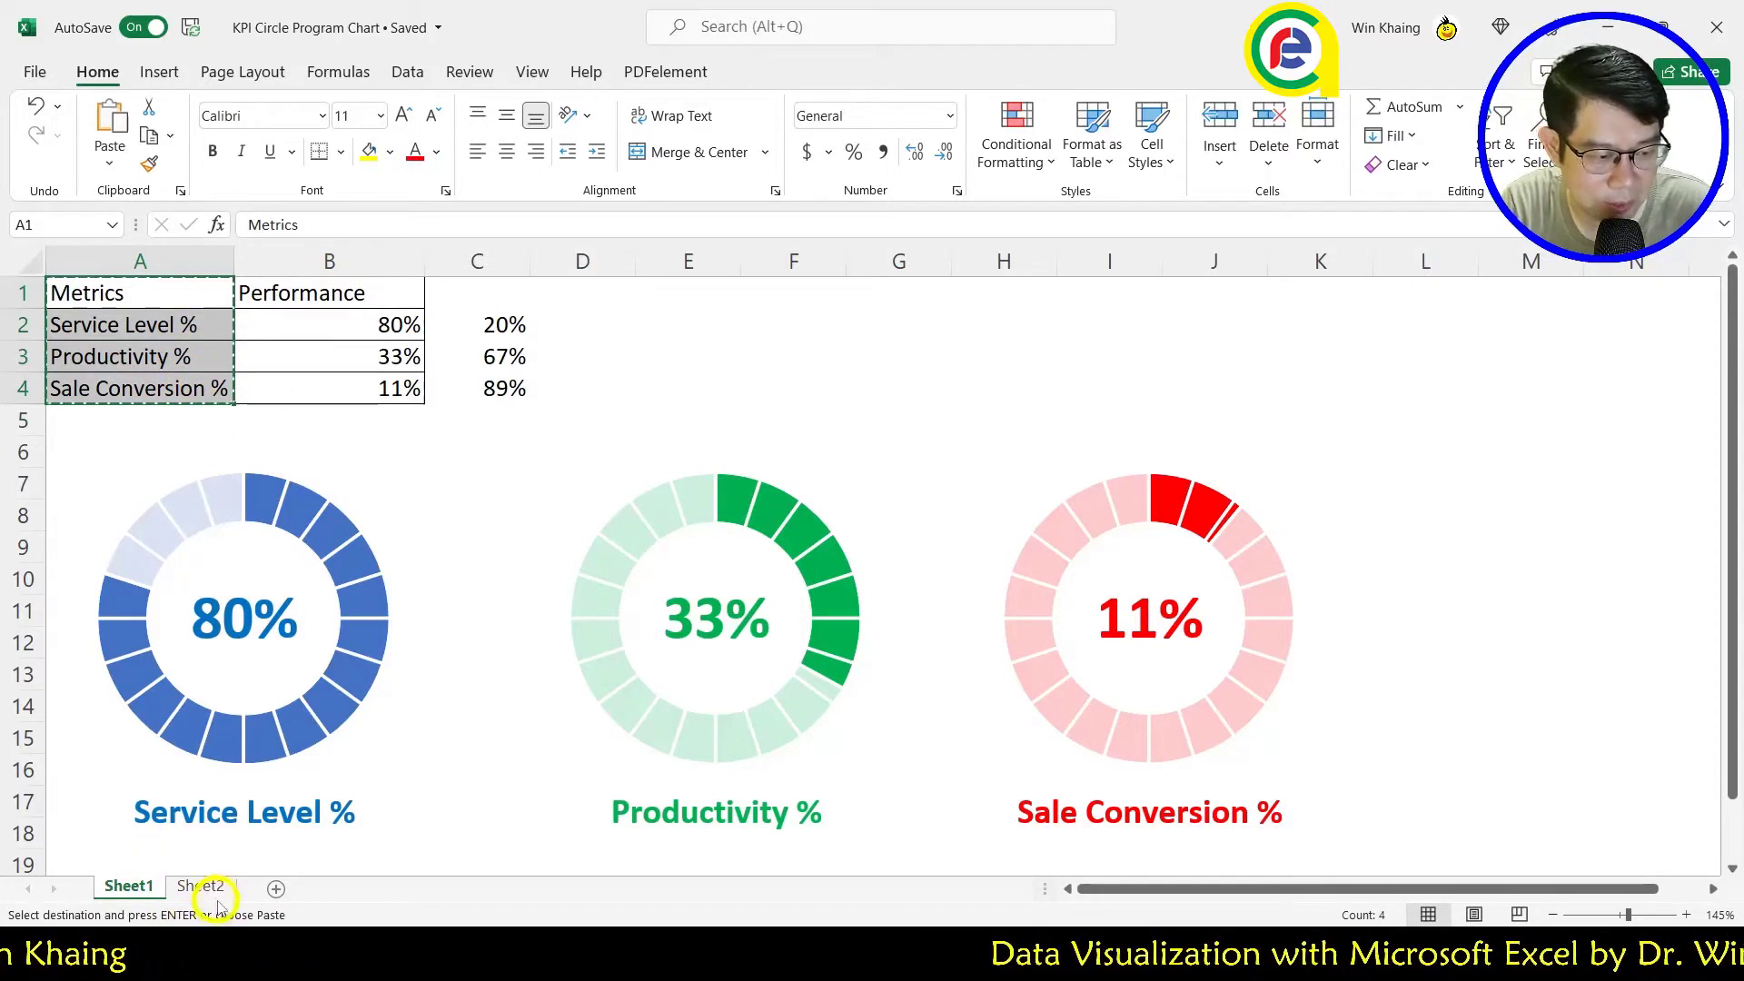
pyautogui.click(201, 886)
pyautogui.hotkey('ctrl', 'v')
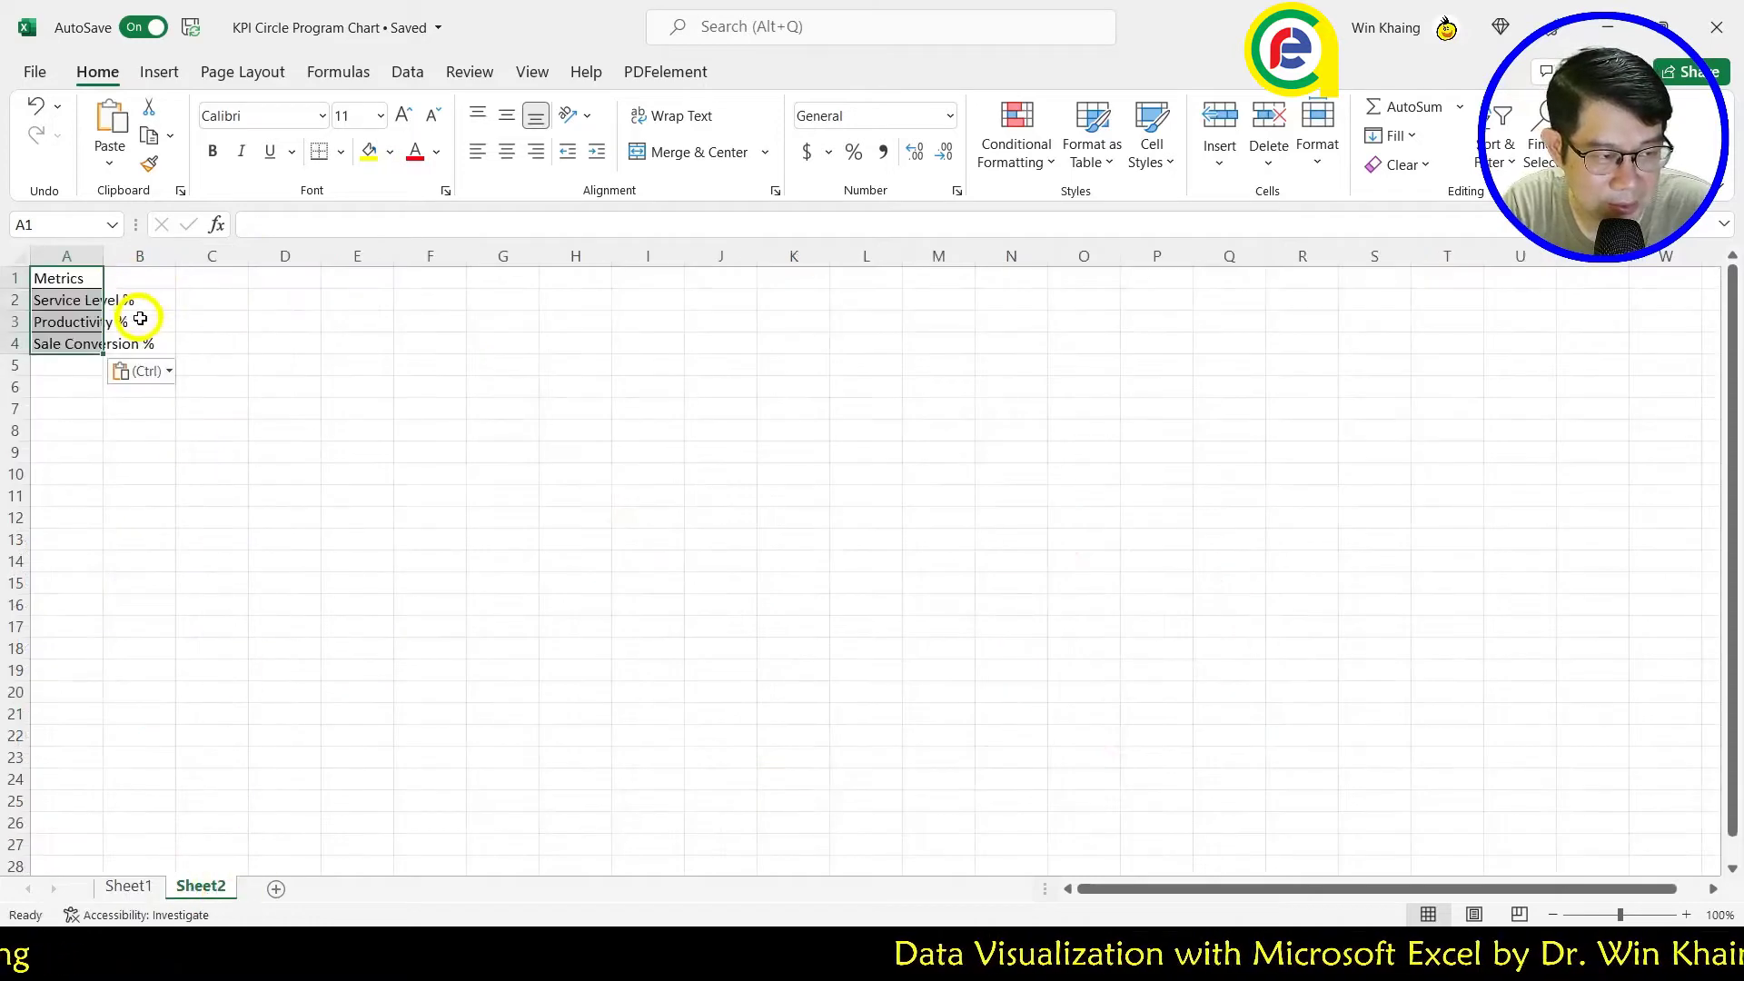
pyautogui.doubleClick(105, 258)
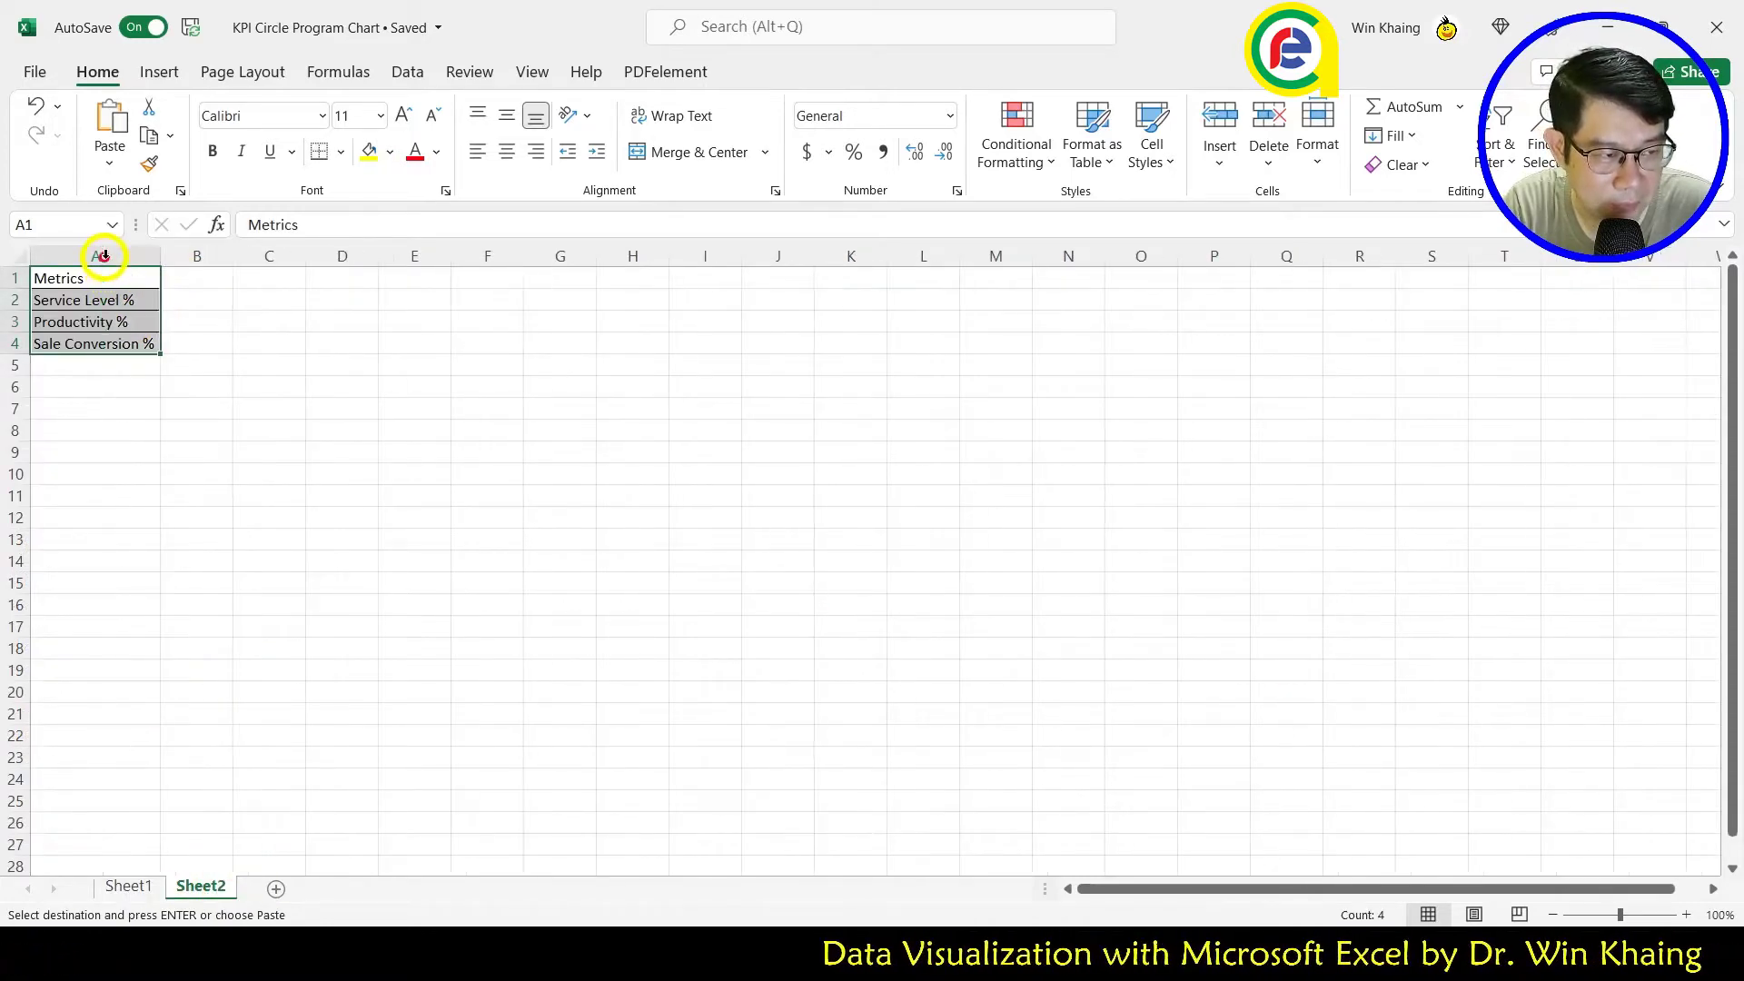
# Step: Copy the Performance heading from Sheet1 to cell B1 of Sheet2 and fit column B to its content
pyautogui.click(132, 888)
pyautogui.click(382, 289)
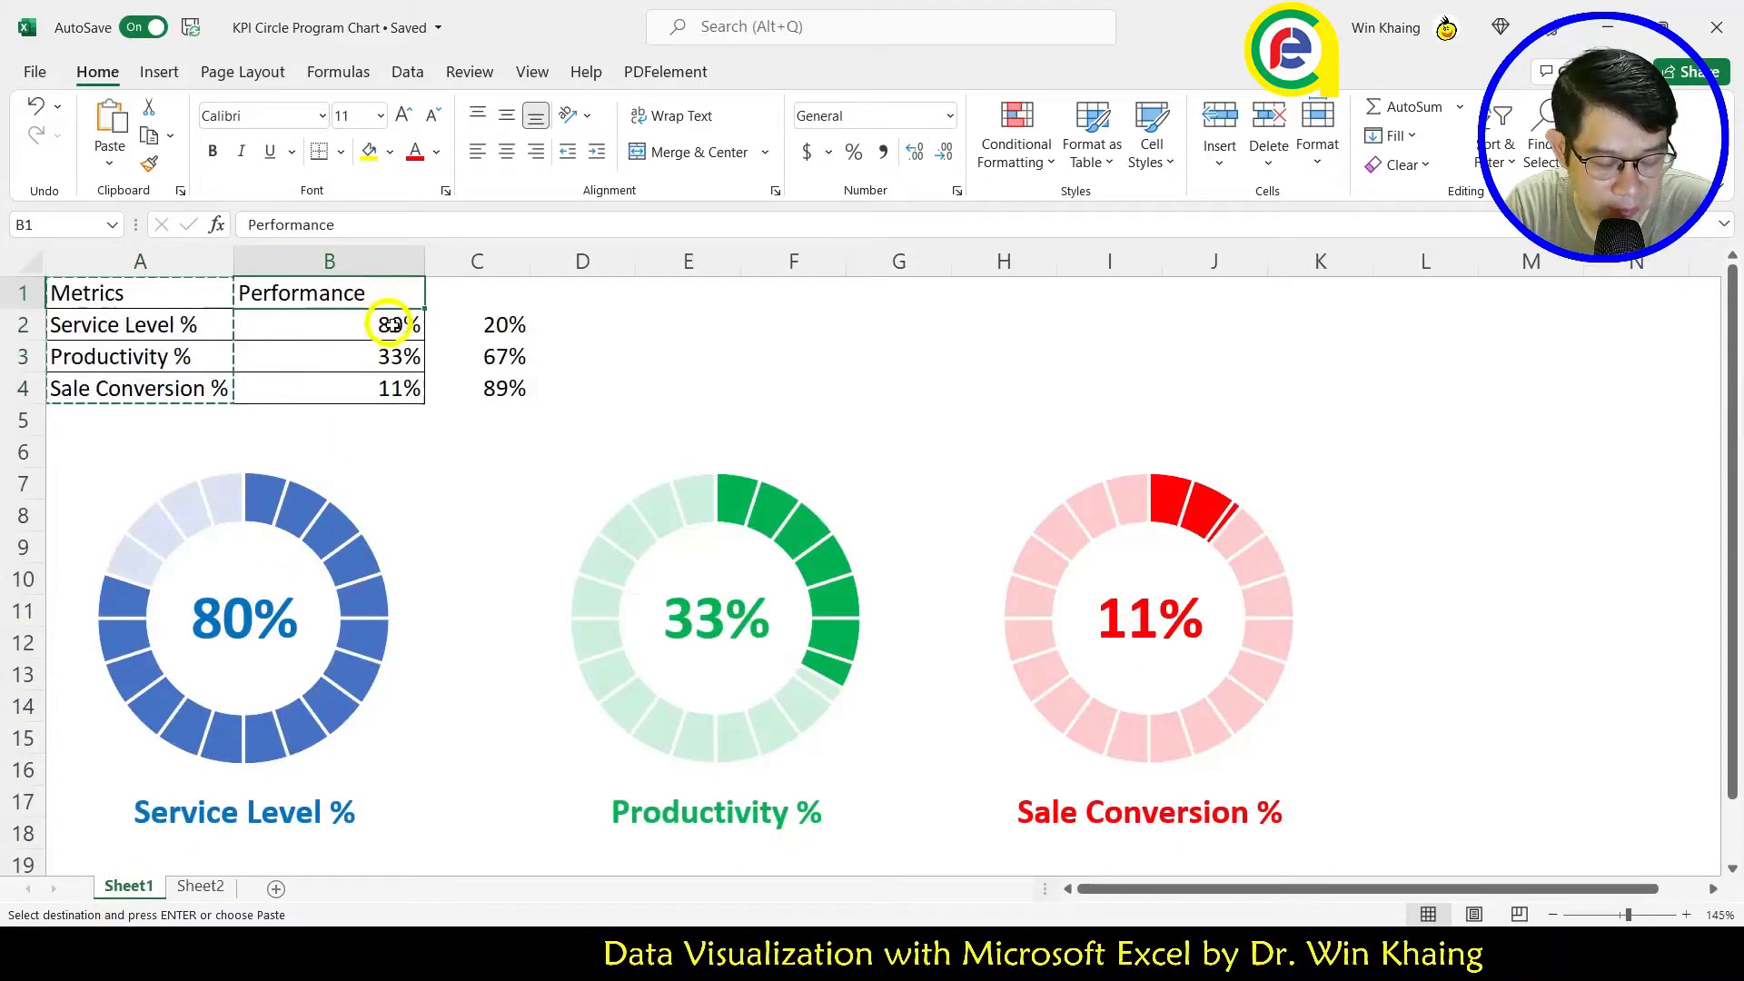
pyautogui.click(199, 886)
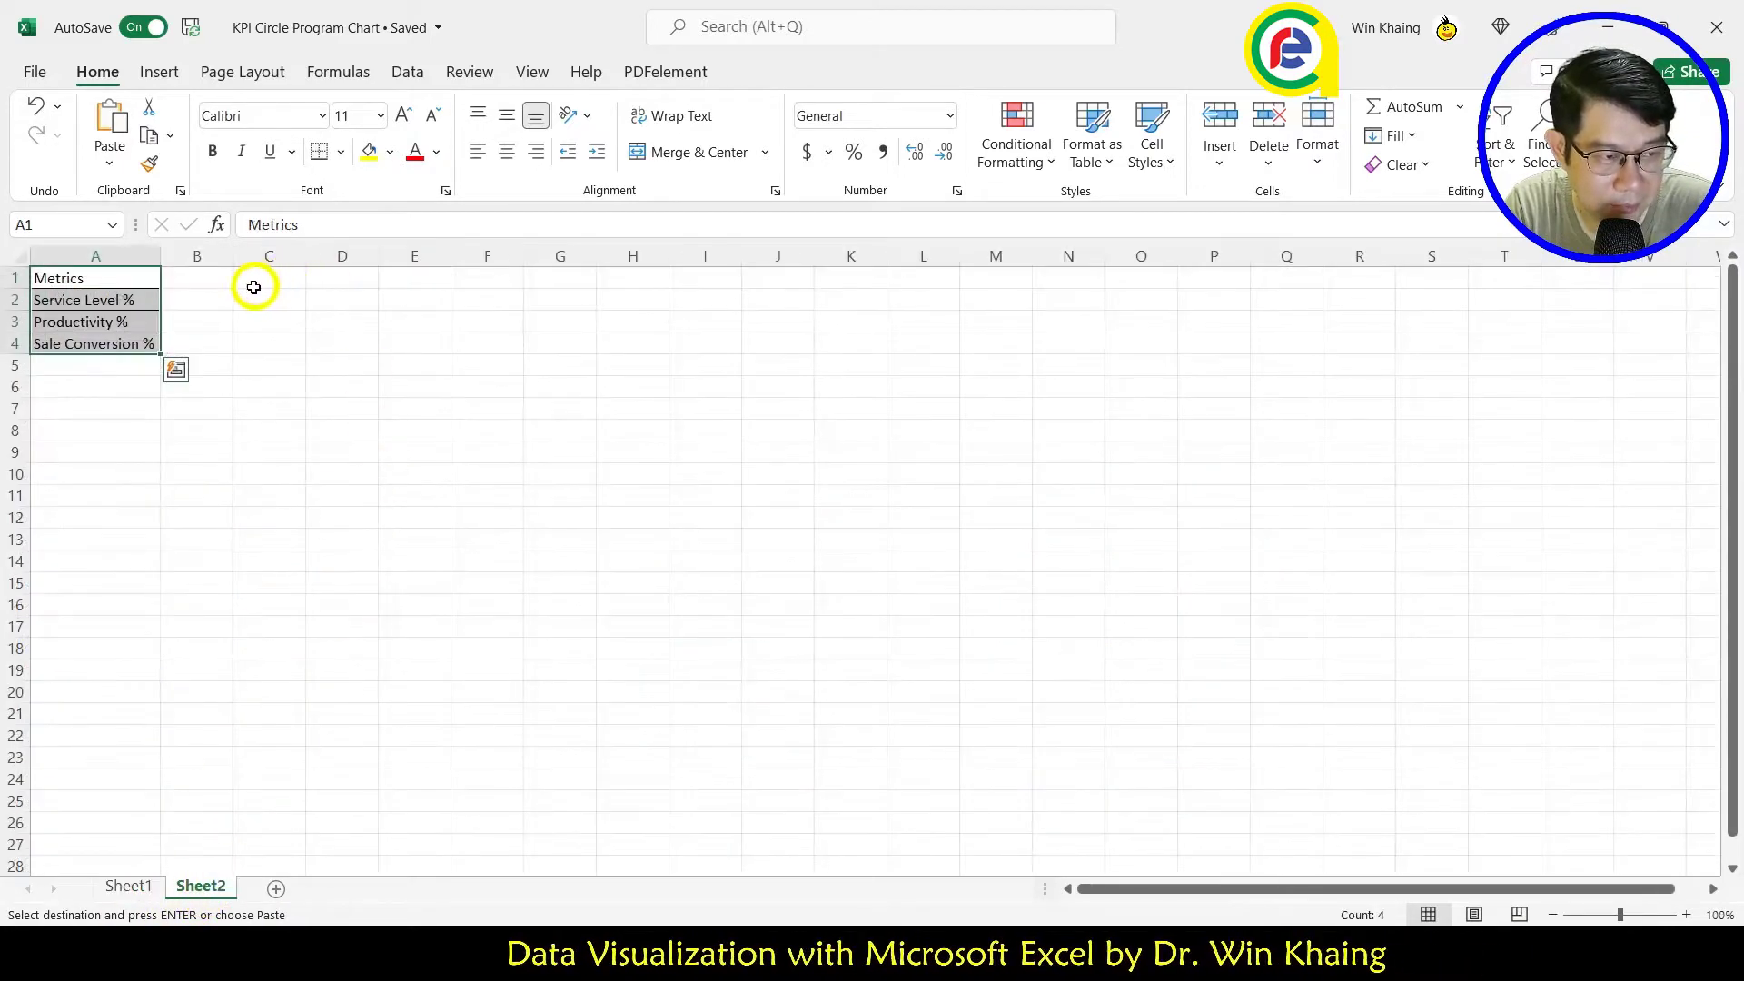
pyautogui.click(225, 280)
pyautogui.hotkey('ctrl', 'v')
pyautogui.doubleClick(233, 255)
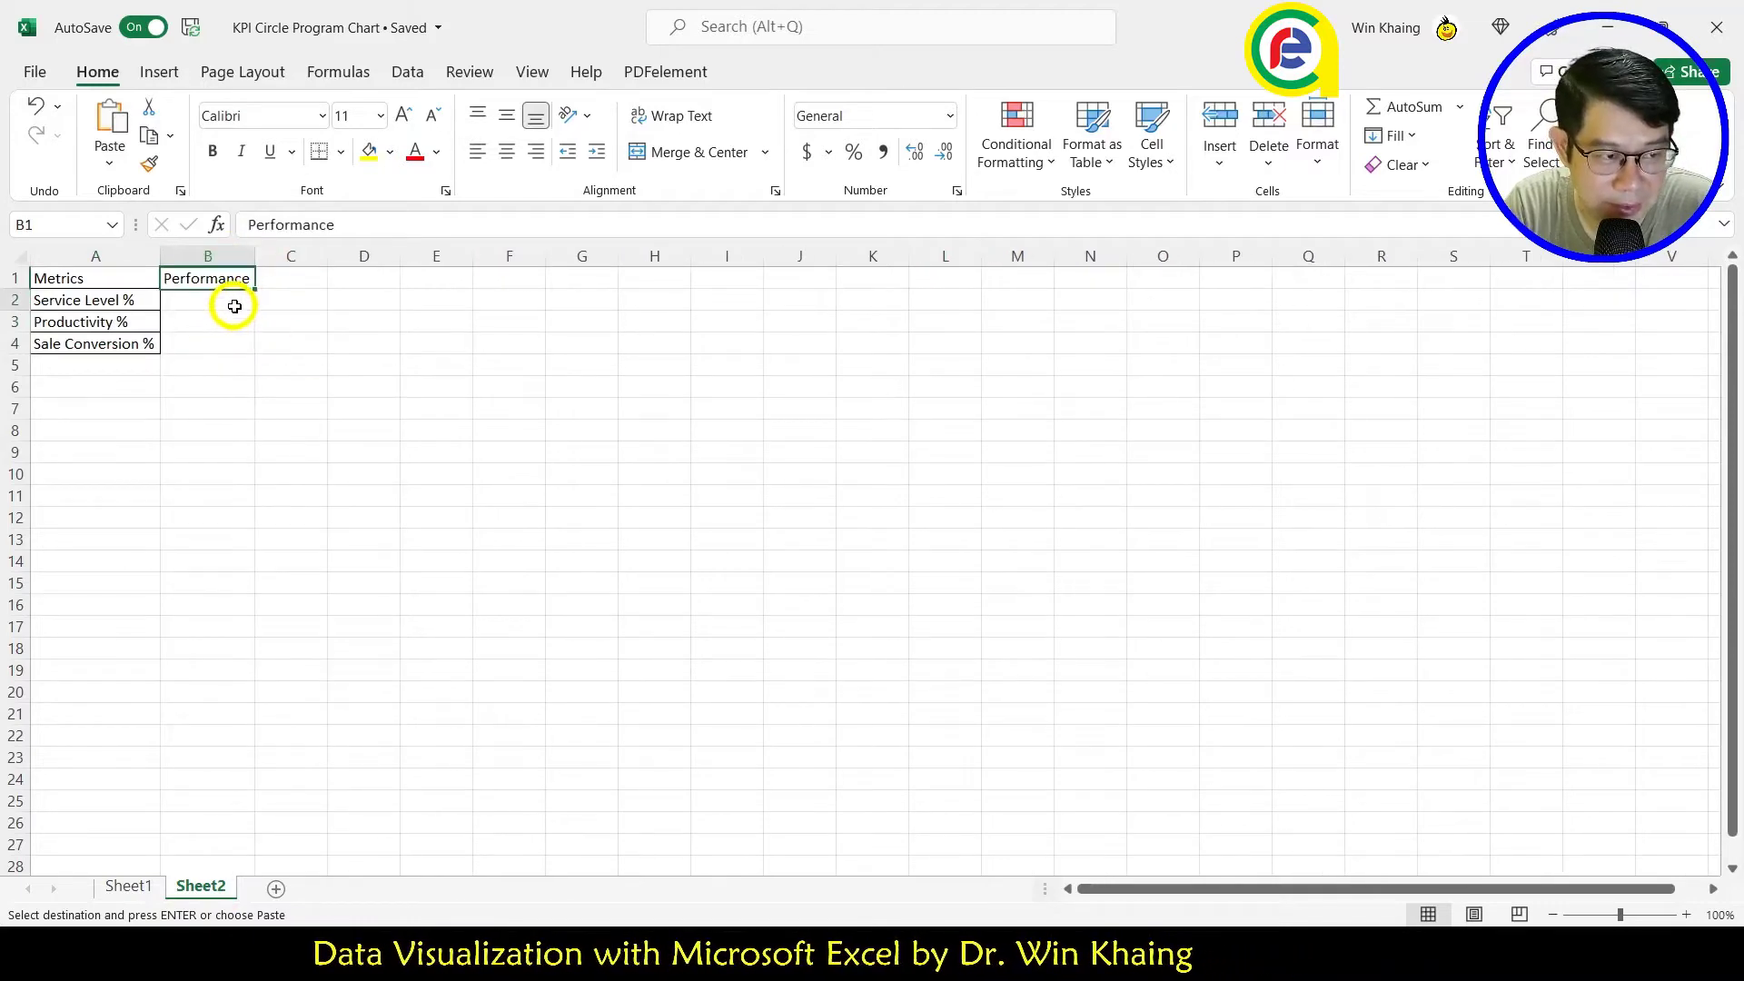
# Step: Enter performance values of 55% for Service Level, 45% for Productivity and 25% for Sale Conversion in B2:B4 of Sheet2
pyautogui.click(233, 303)
pyautogui.keyDown('ctrl'); pyautogui.scroll(3, 182, 331); pyautogui.keyUp('ctrl')
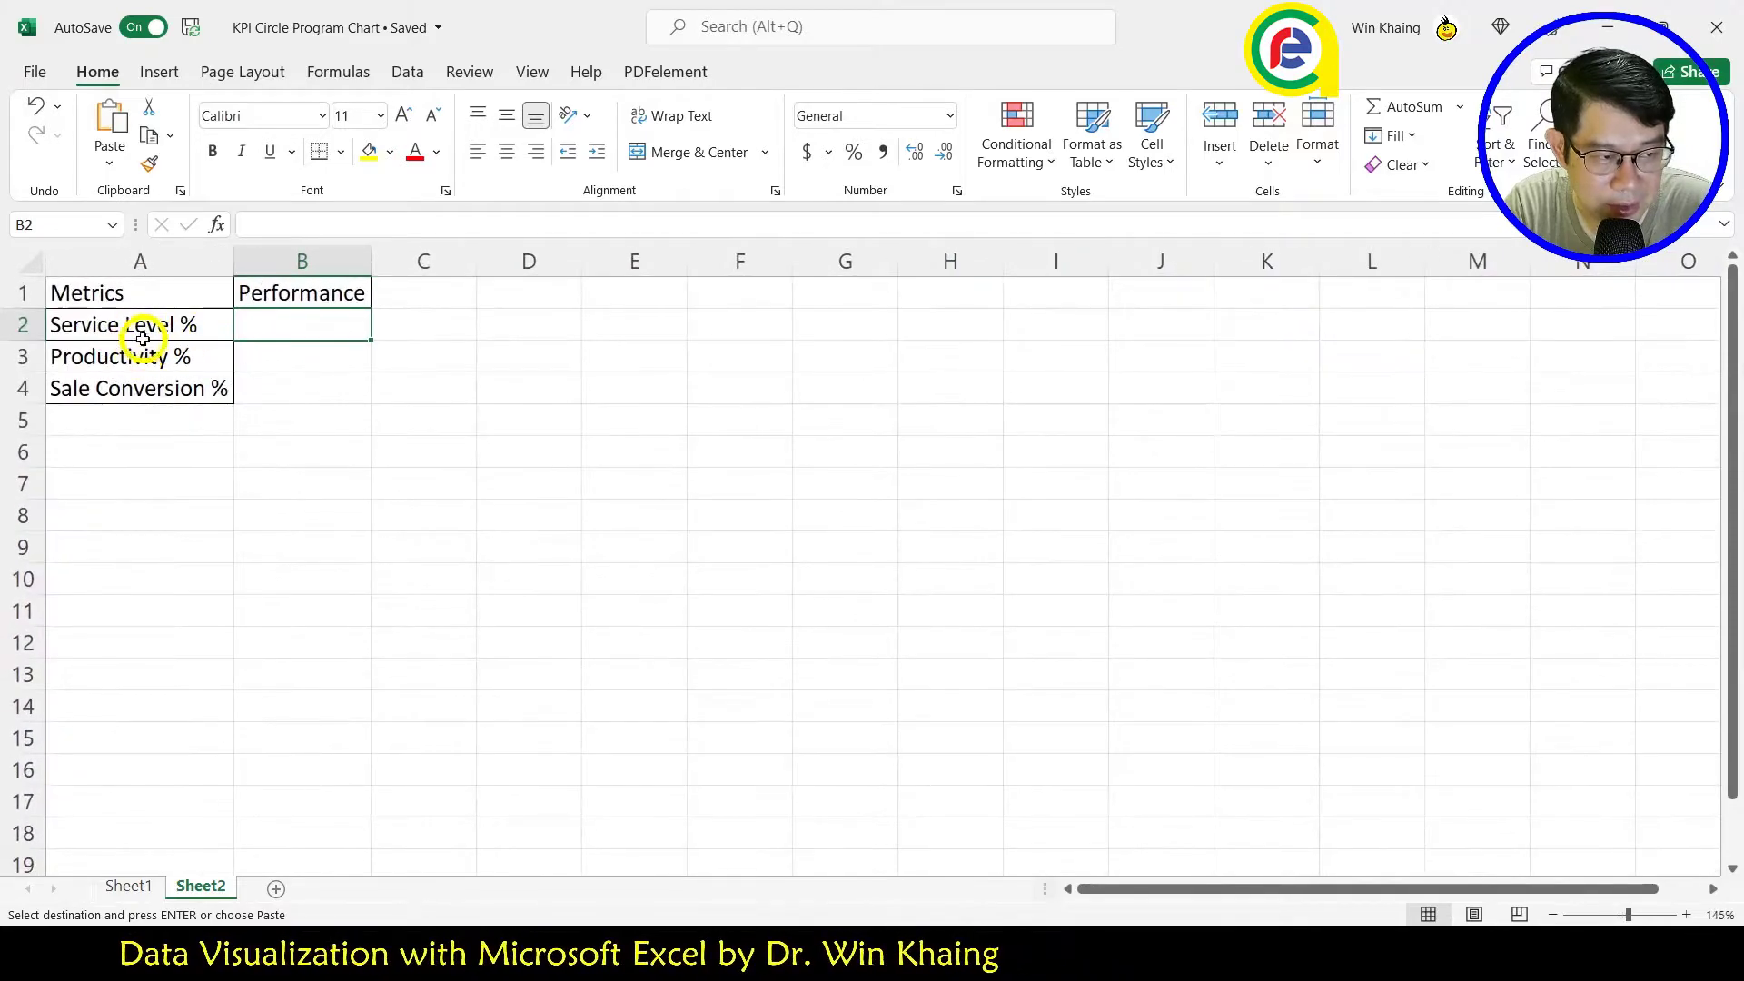
pyautogui.write('55')
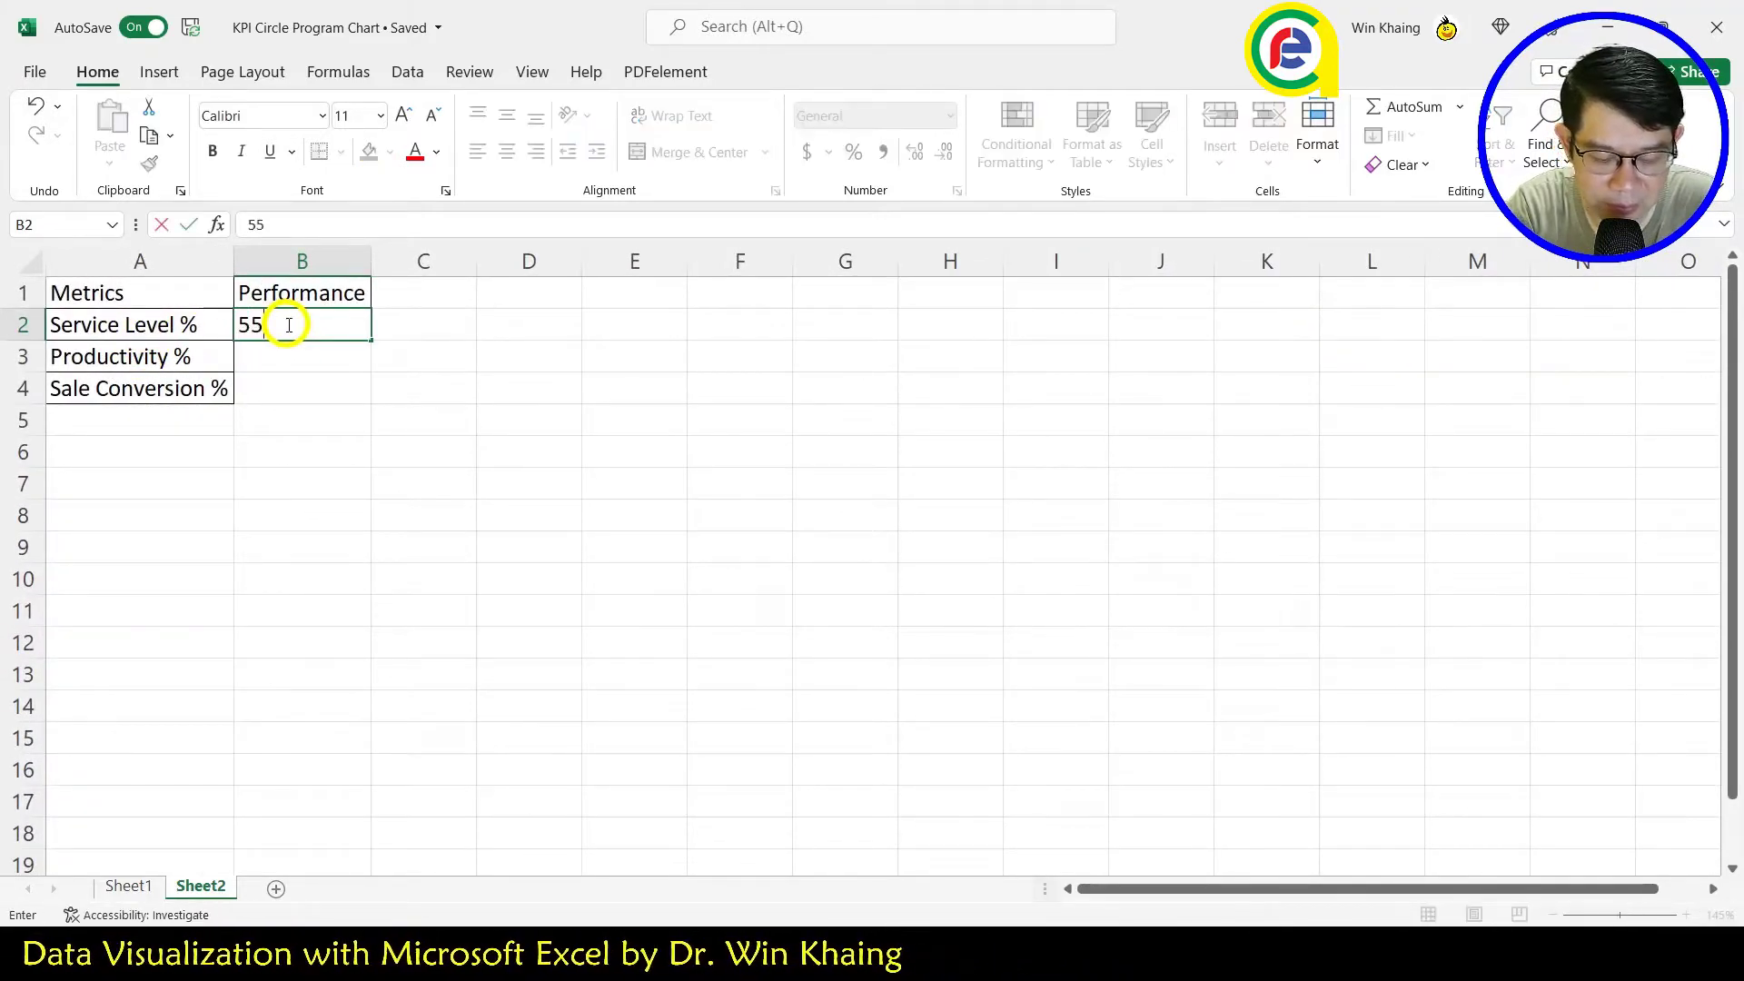
pyautogui.write('%')
pyautogui.press('Return')
pyautogui.write('45')
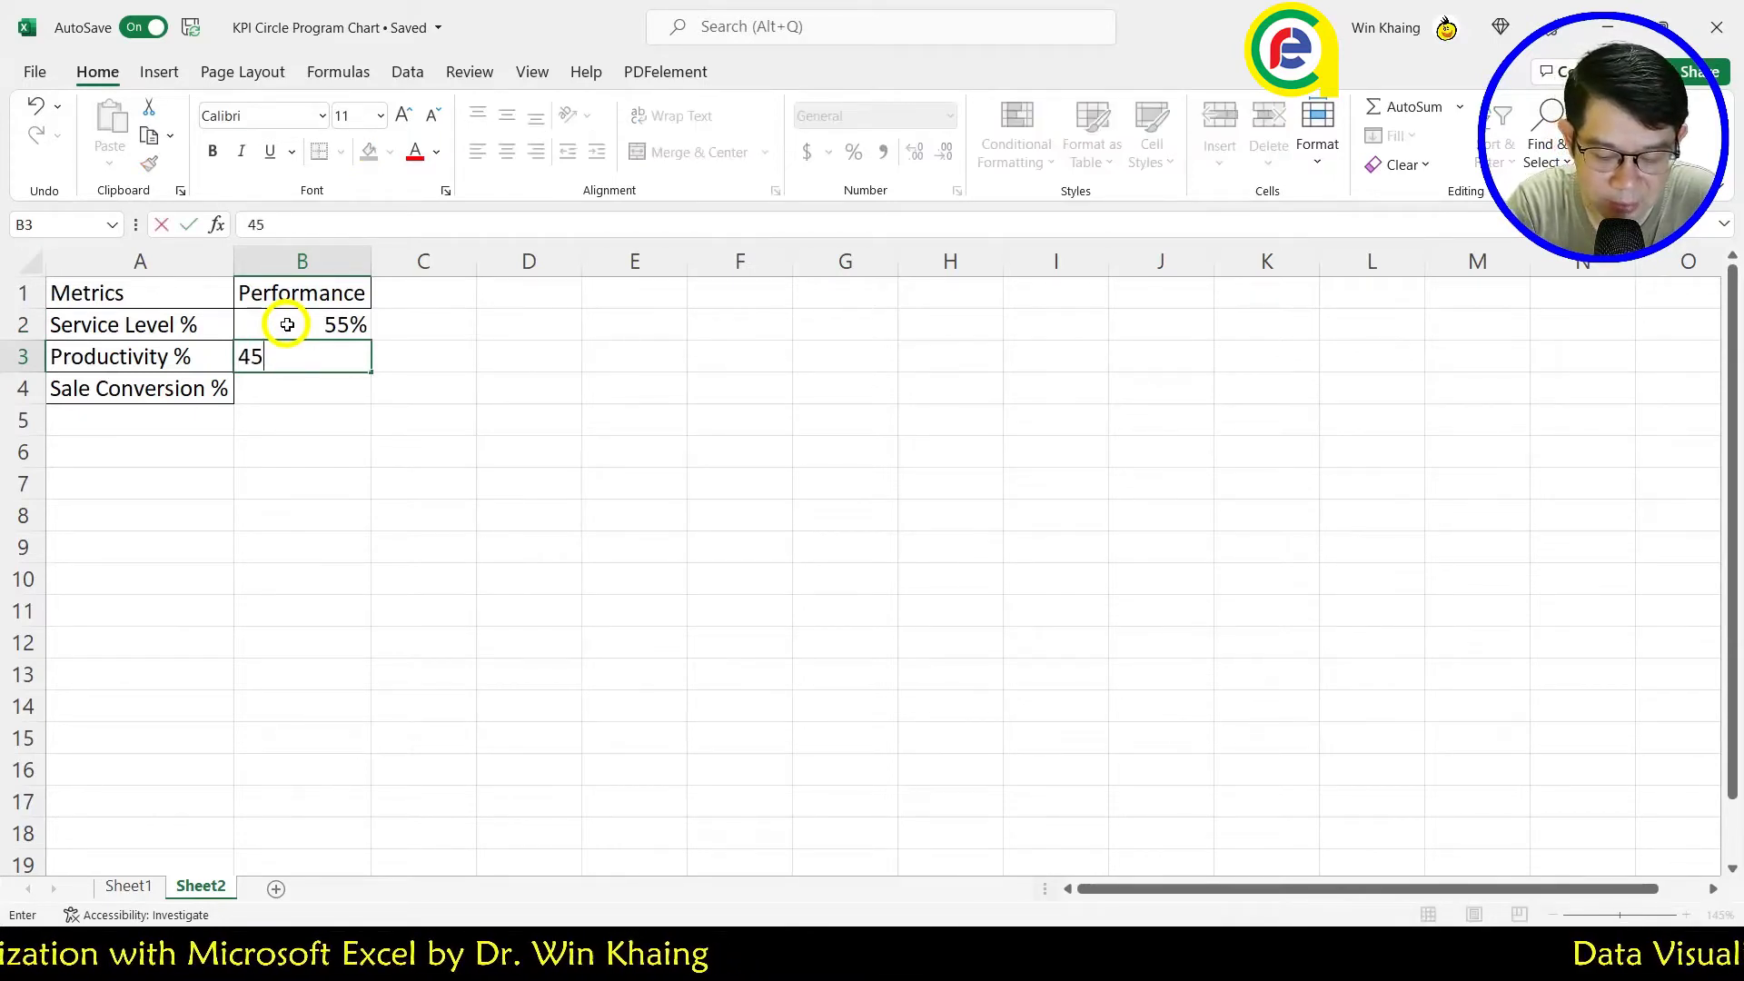
pyautogui.write('%')
pyautogui.press('Return')
pyautogui.write('25%')
pyautogui.click(483, 456)
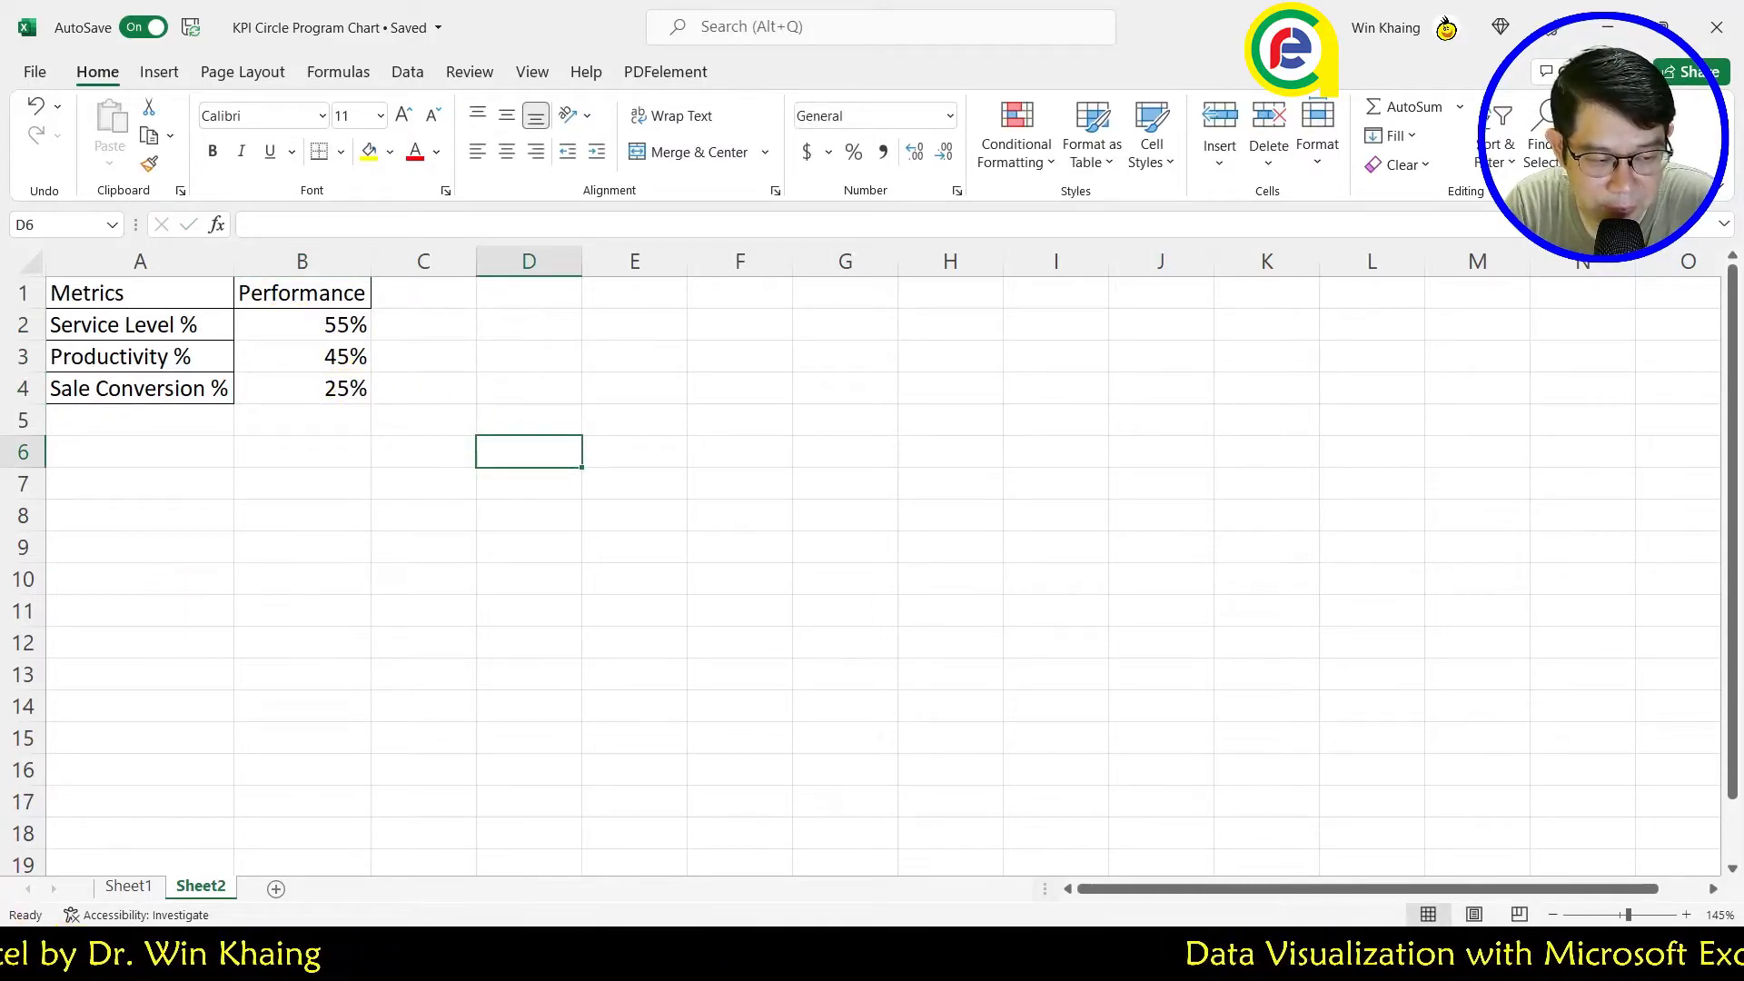
# Step: Check the remainder column beside Performance on Sheet1 and select cell C2 on Sheet2
pyautogui.click(133, 896)
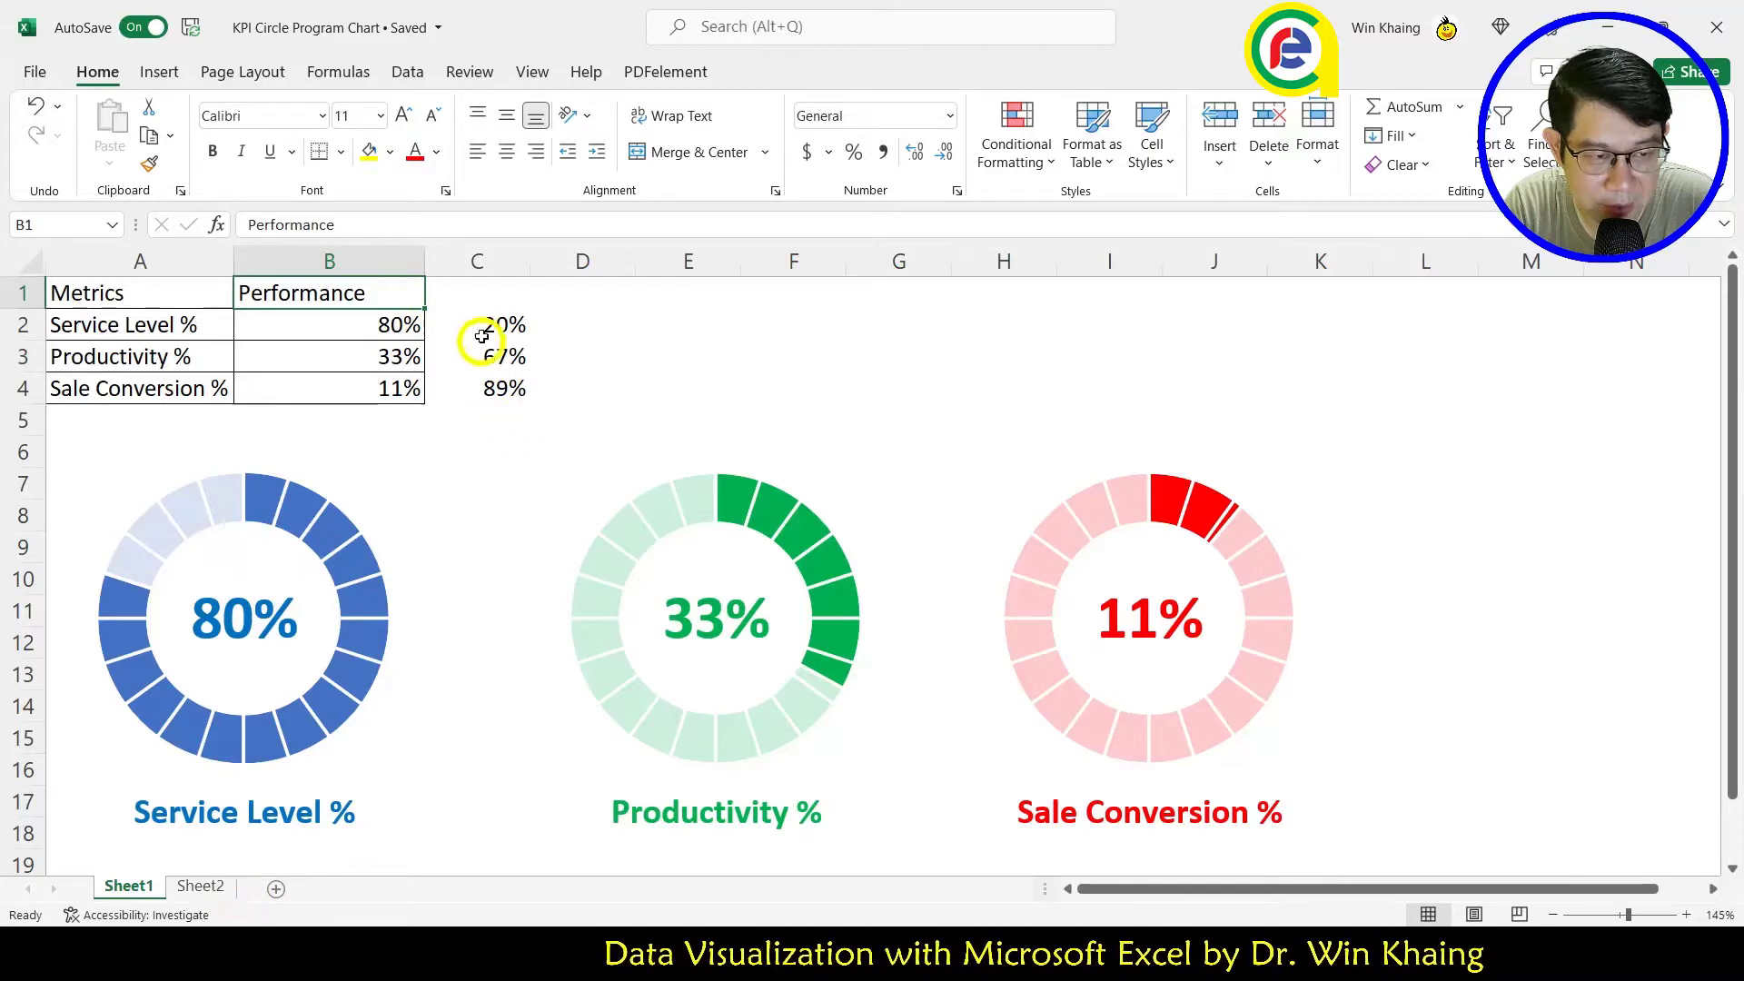
pyautogui.click(199, 886)
pyautogui.click(445, 323)
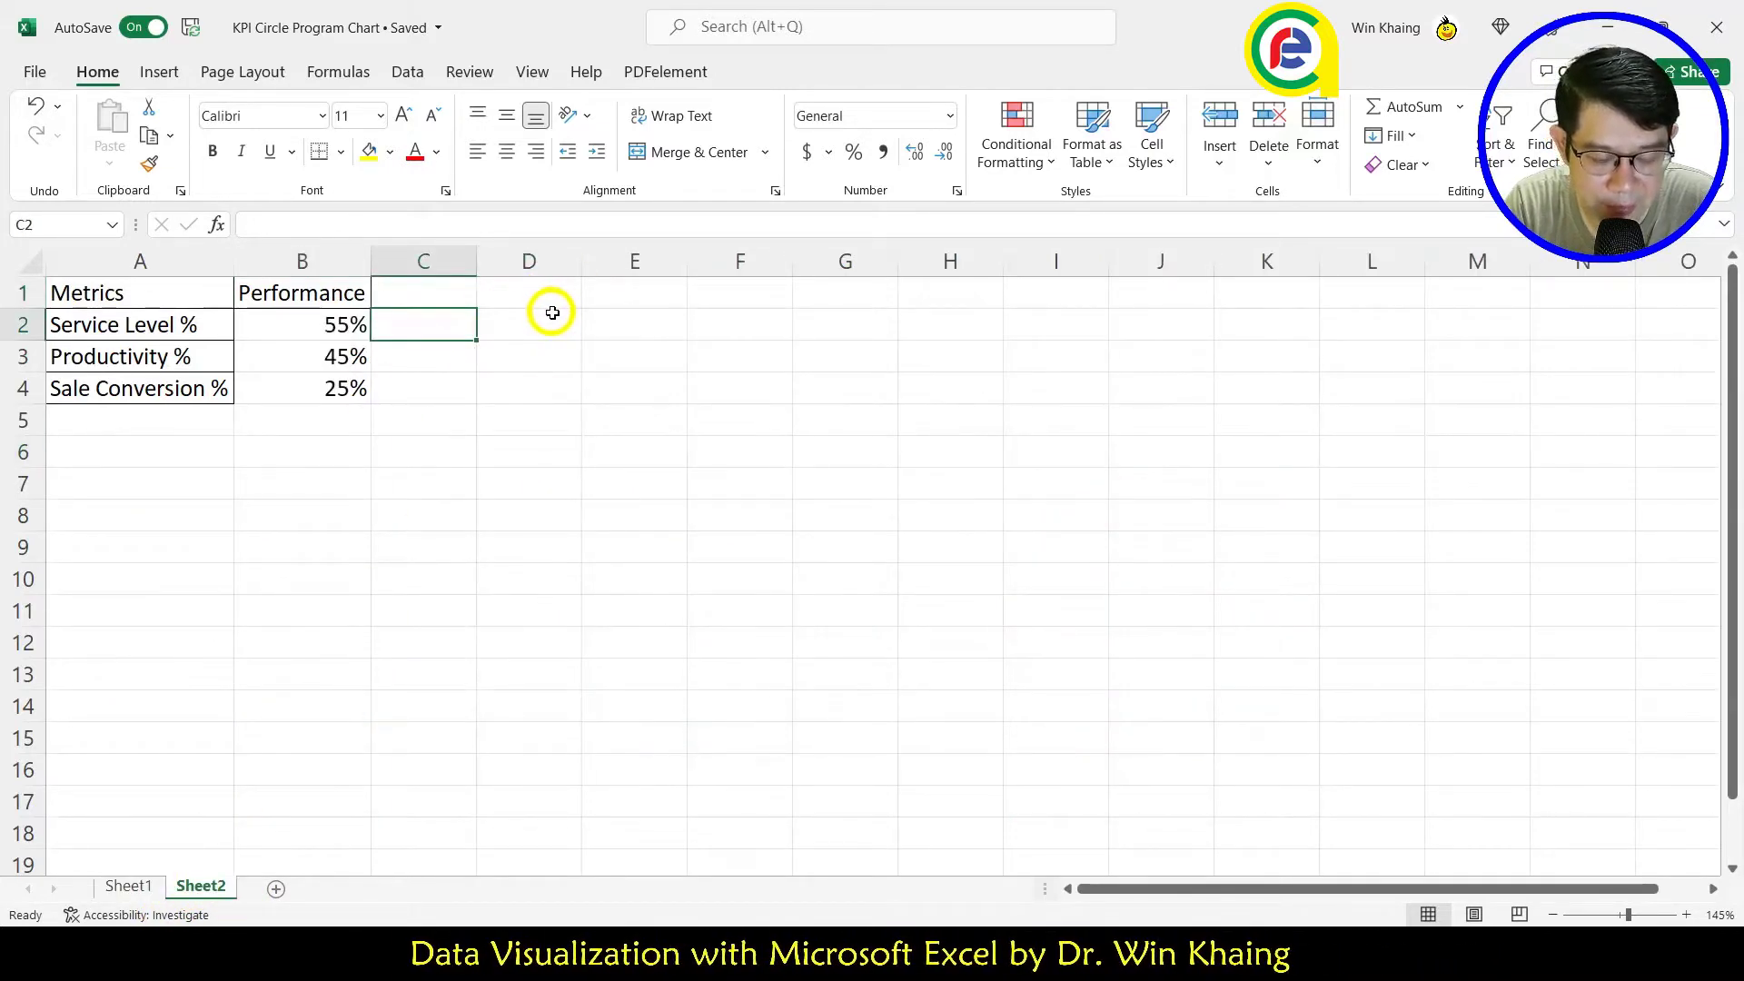
pyautogui.write('1-')
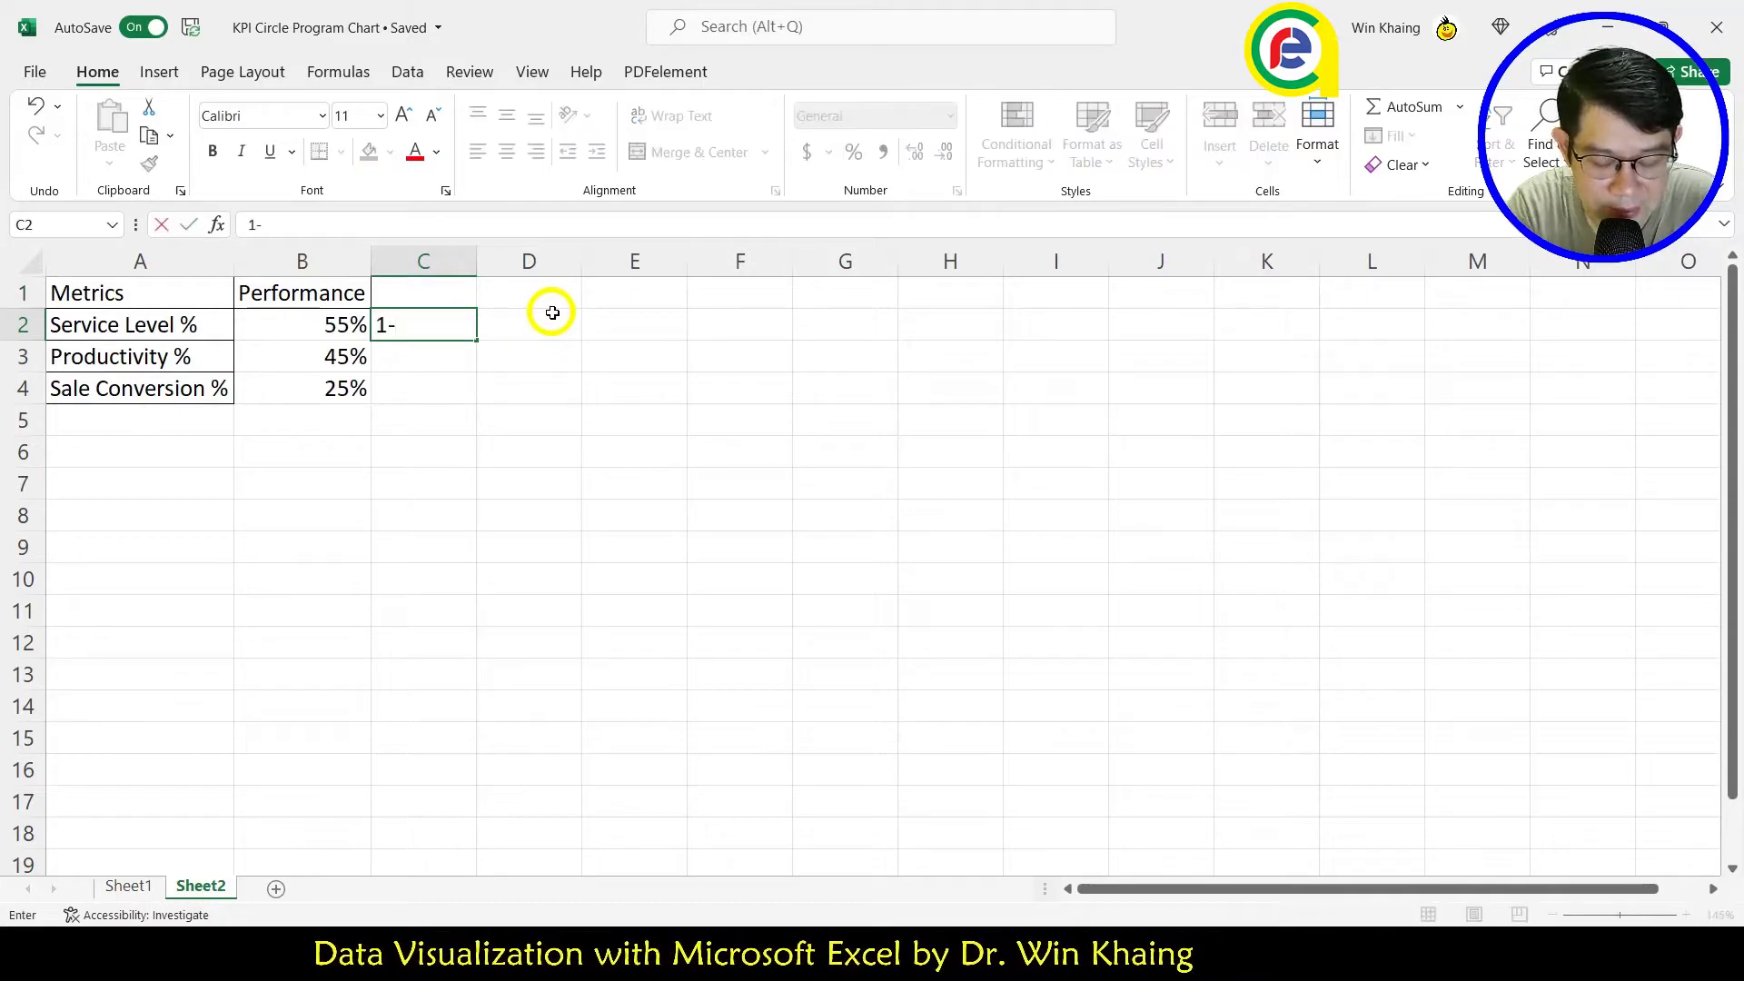
pyautogui.press('Left')
pyautogui.press('Right')
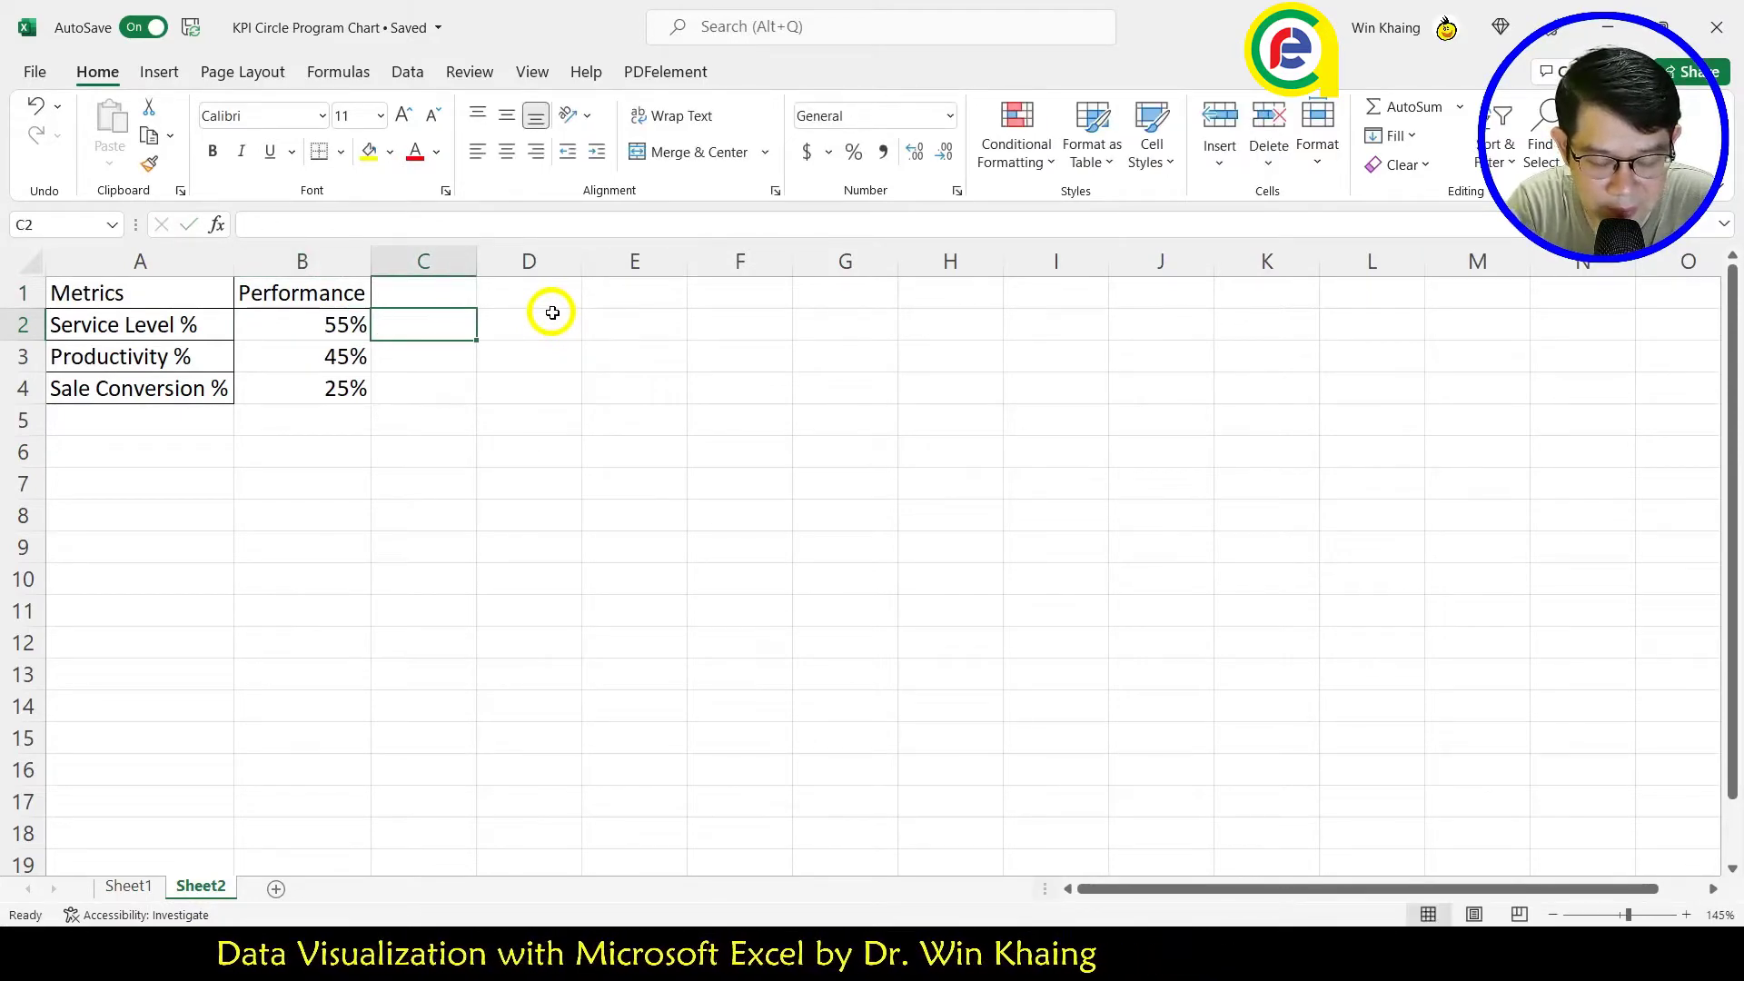
# Step: Calculate the remainder in C2 with the formula =1-B2 and fill it down to C4
pyautogui.write('=')
pyautogui.press('Left')
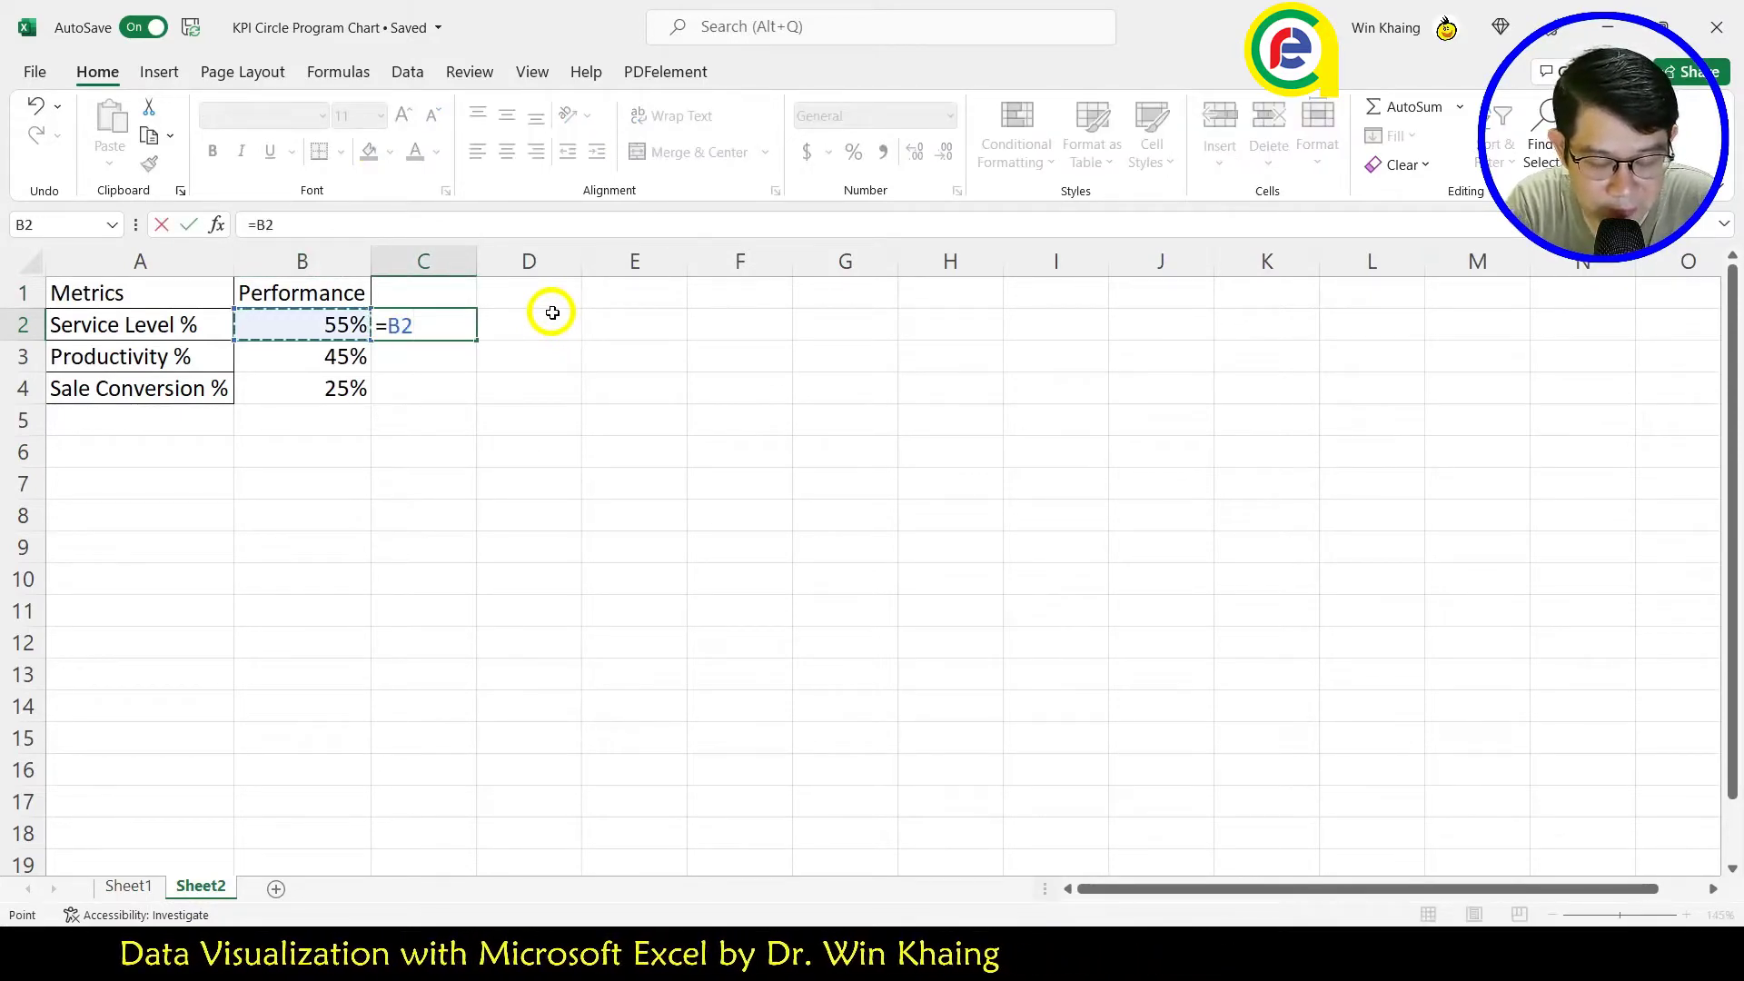
pyautogui.press('BackSpace')
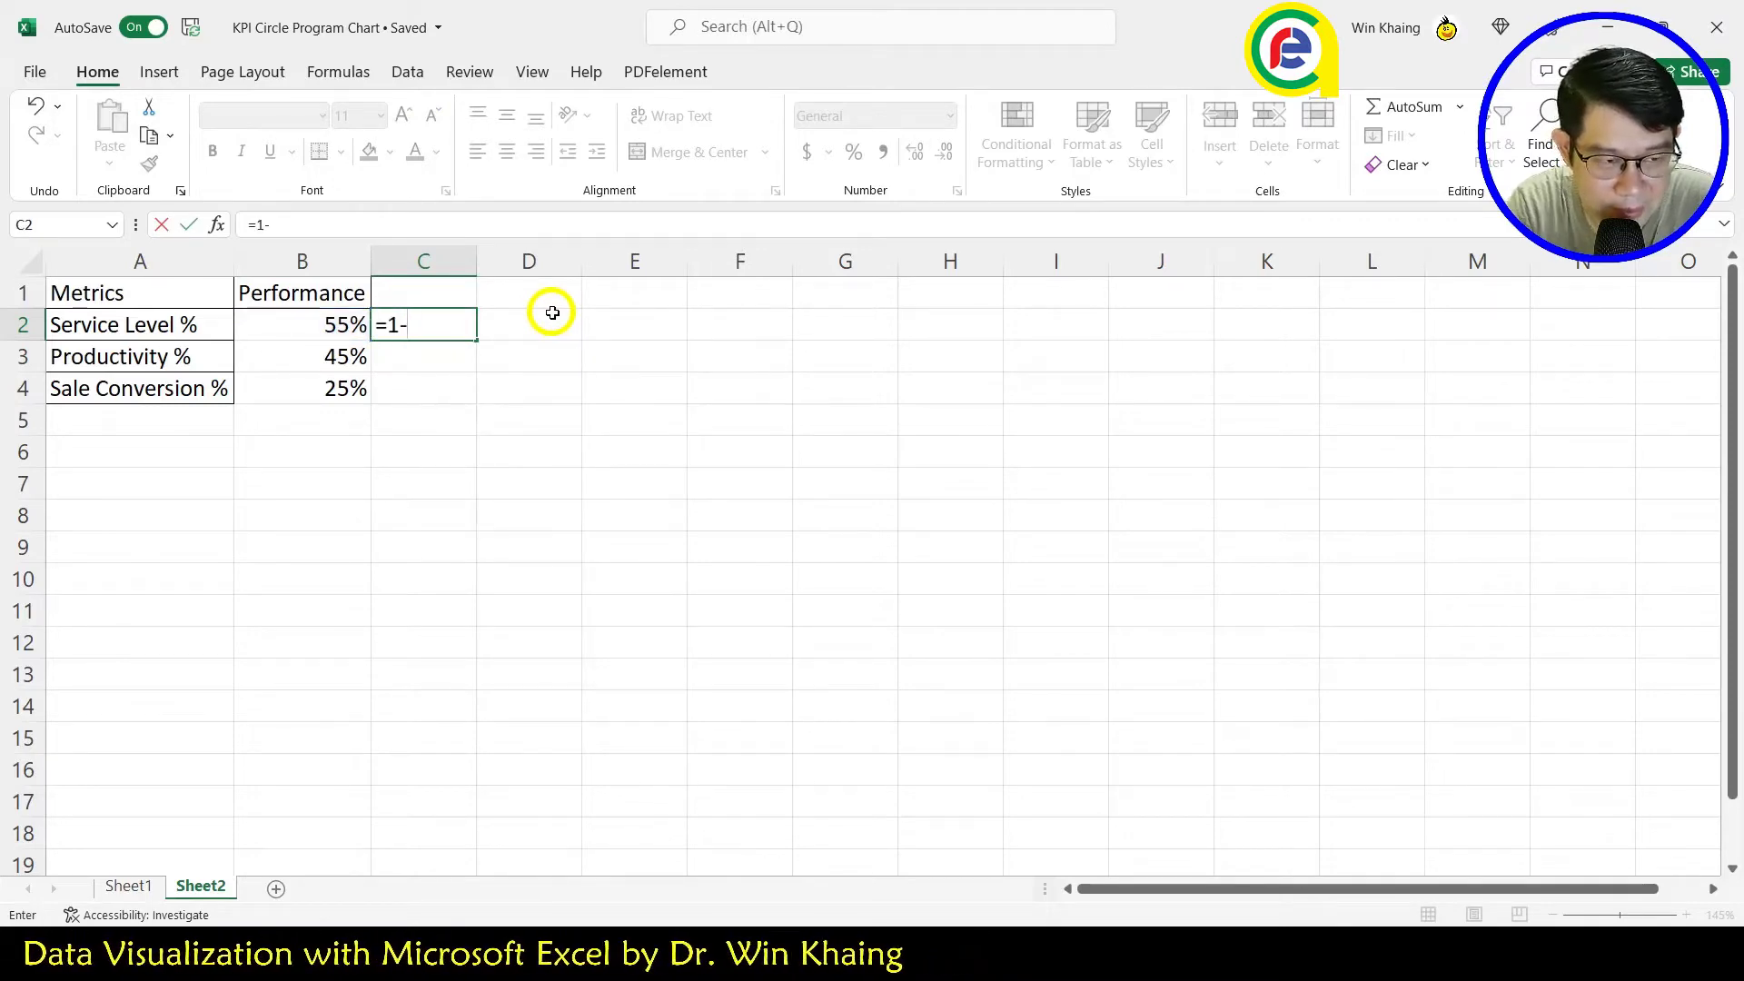
pyautogui.write('1-')
pyautogui.press('Left')
pyautogui.press('Return')
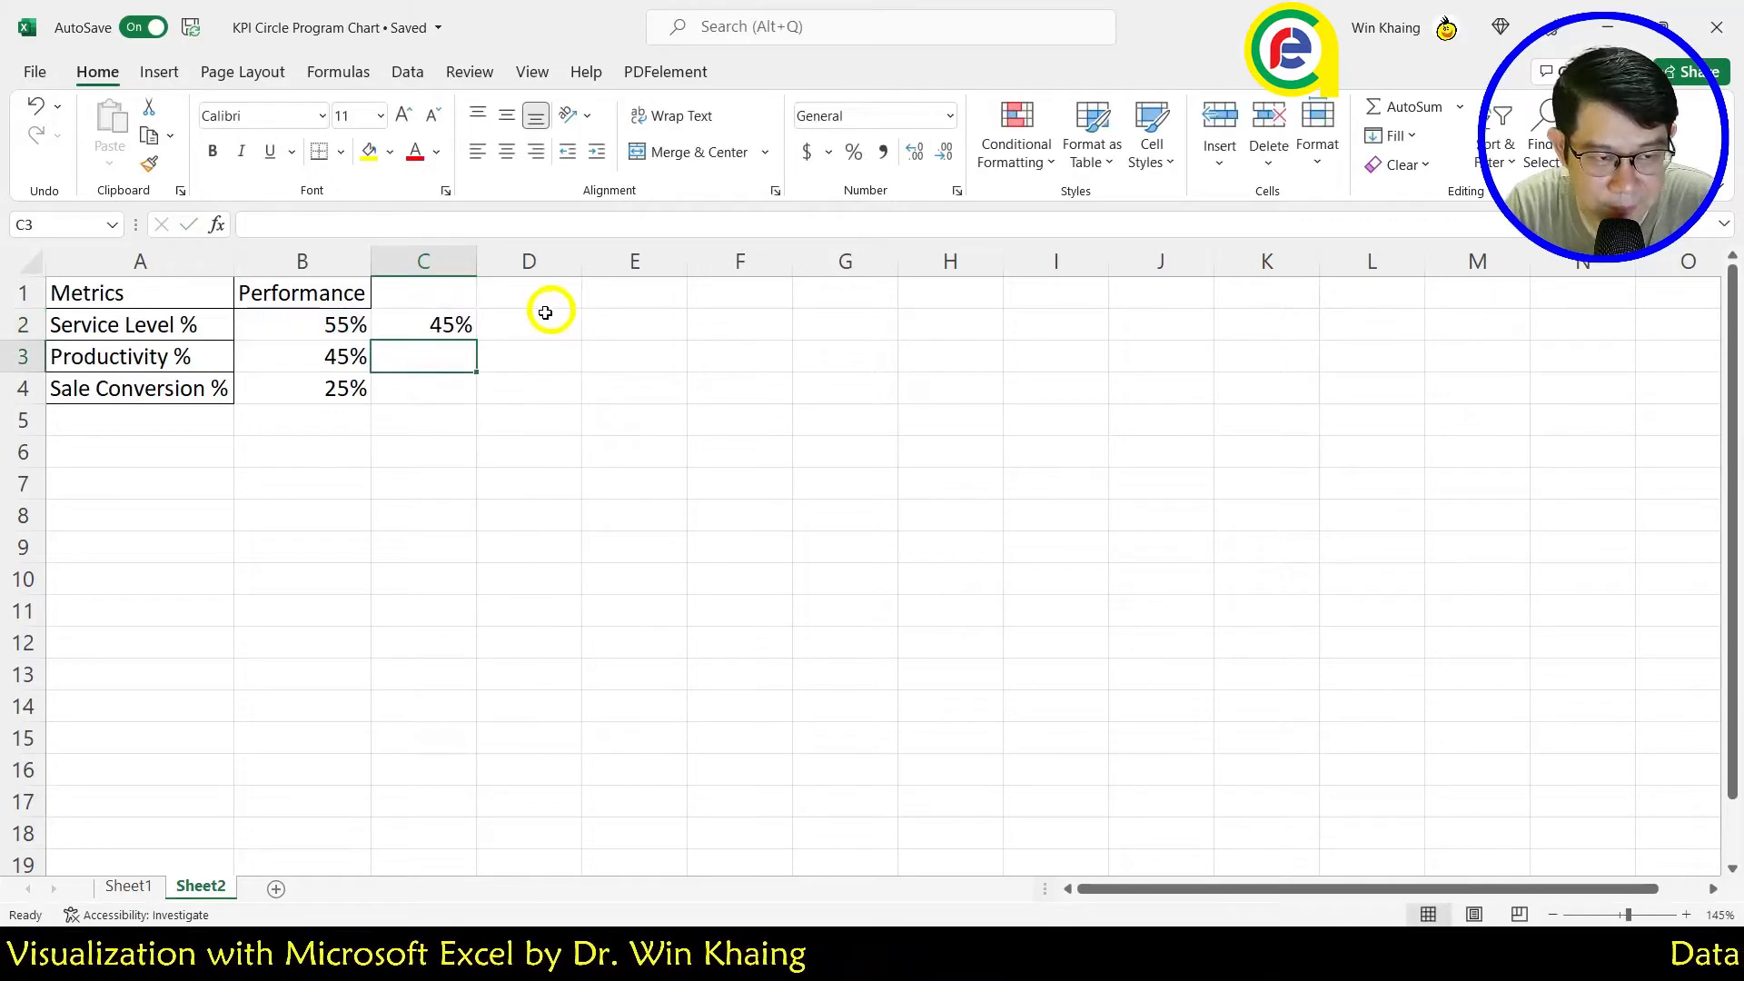
pyautogui.click(456, 329)
pyautogui.moveTo(475, 340); pyautogui.dragTo(468, 404)
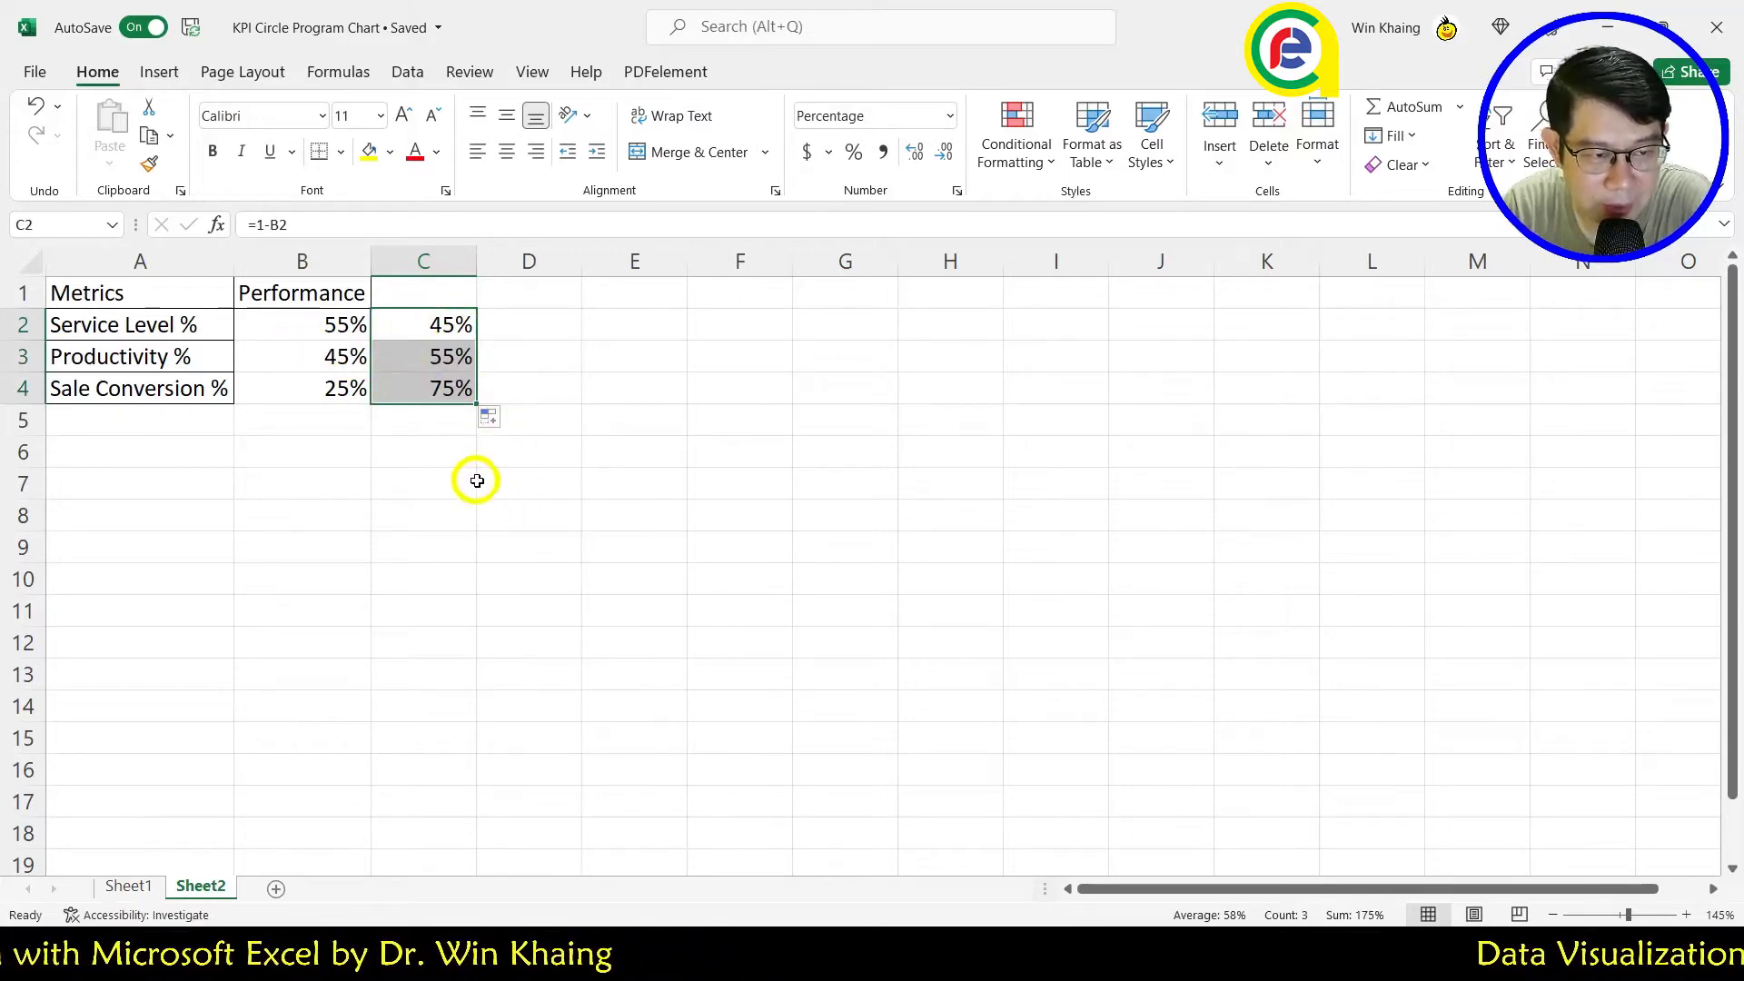
# Step: Apply All Borders to the table range A1:C4 on Sheet2
pyautogui.click(337, 330)
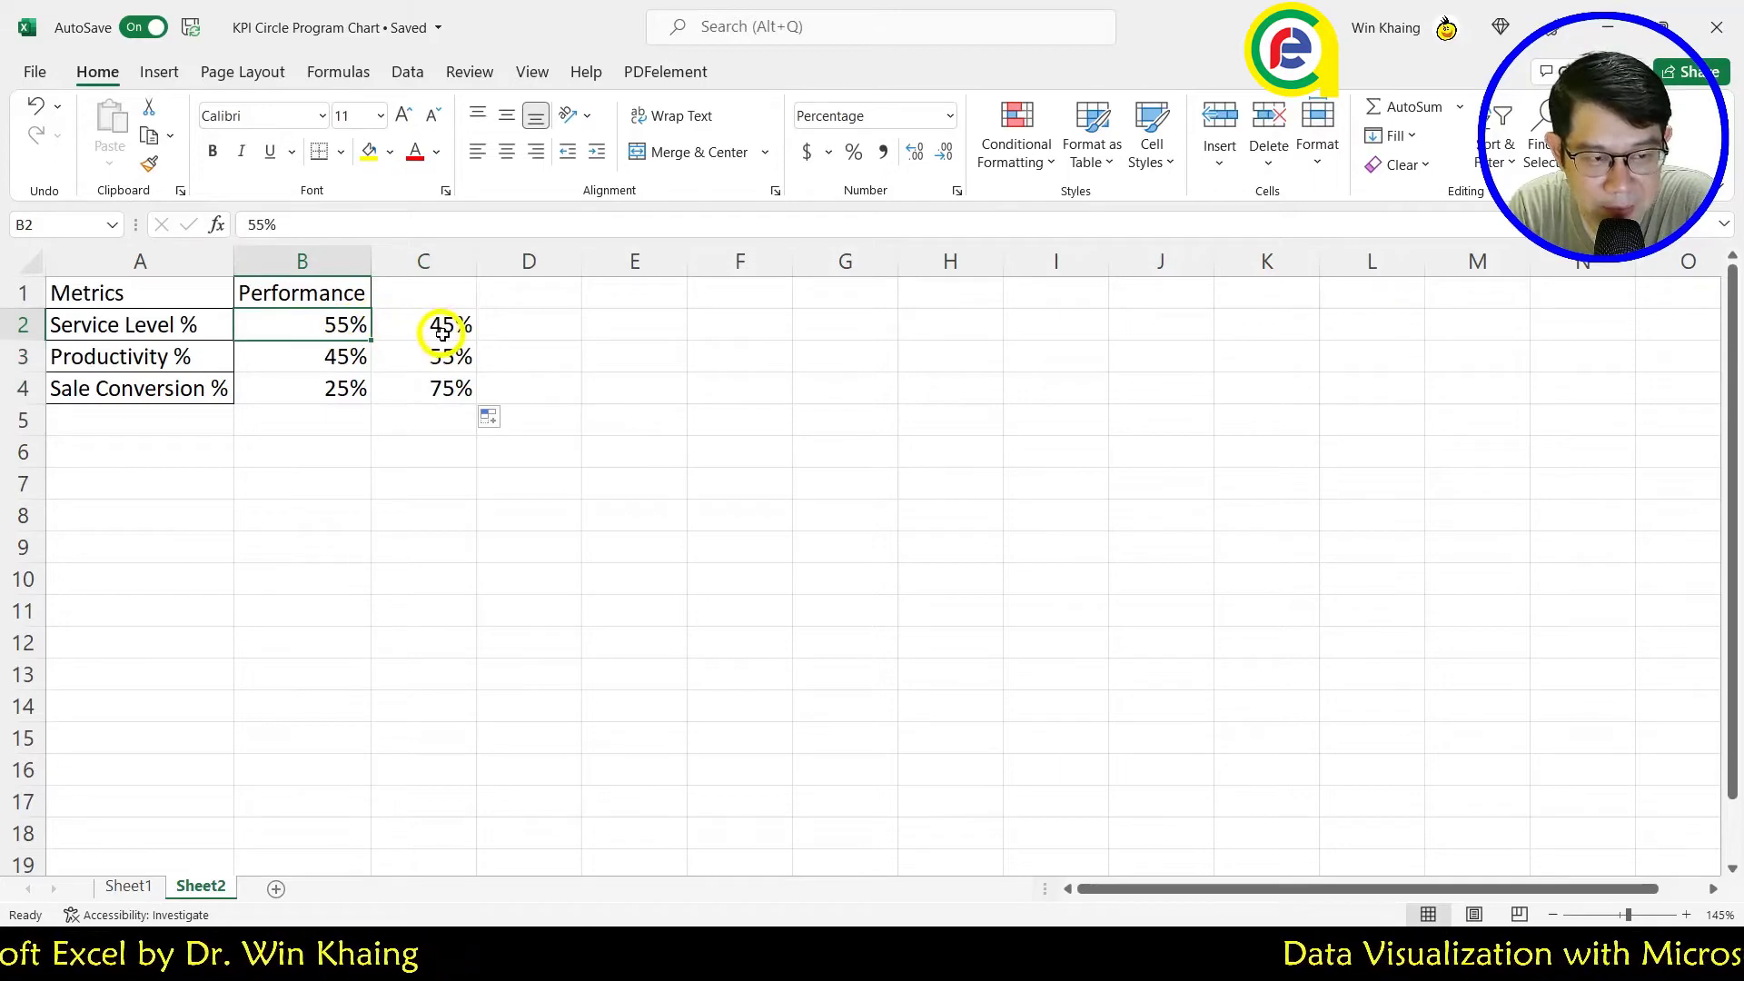
pyautogui.moveTo(417, 385); pyautogui.dragTo(136, 277)
pyautogui.click(342, 152)
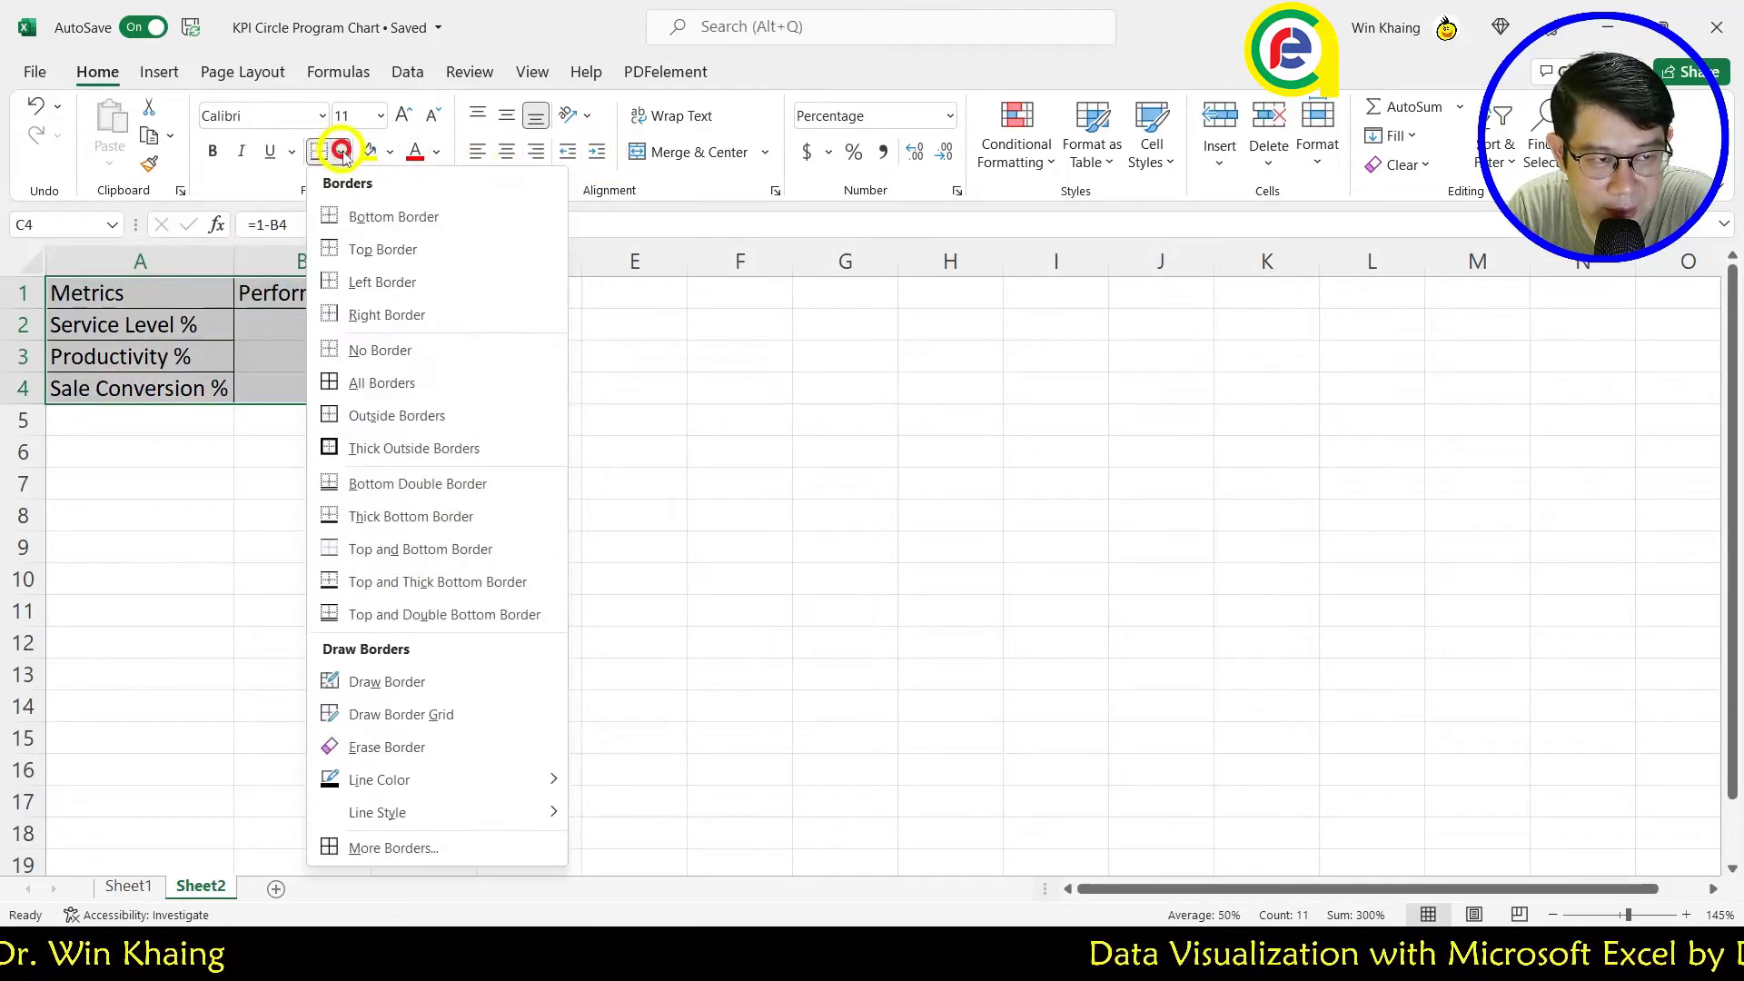
pyautogui.click(382, 385)
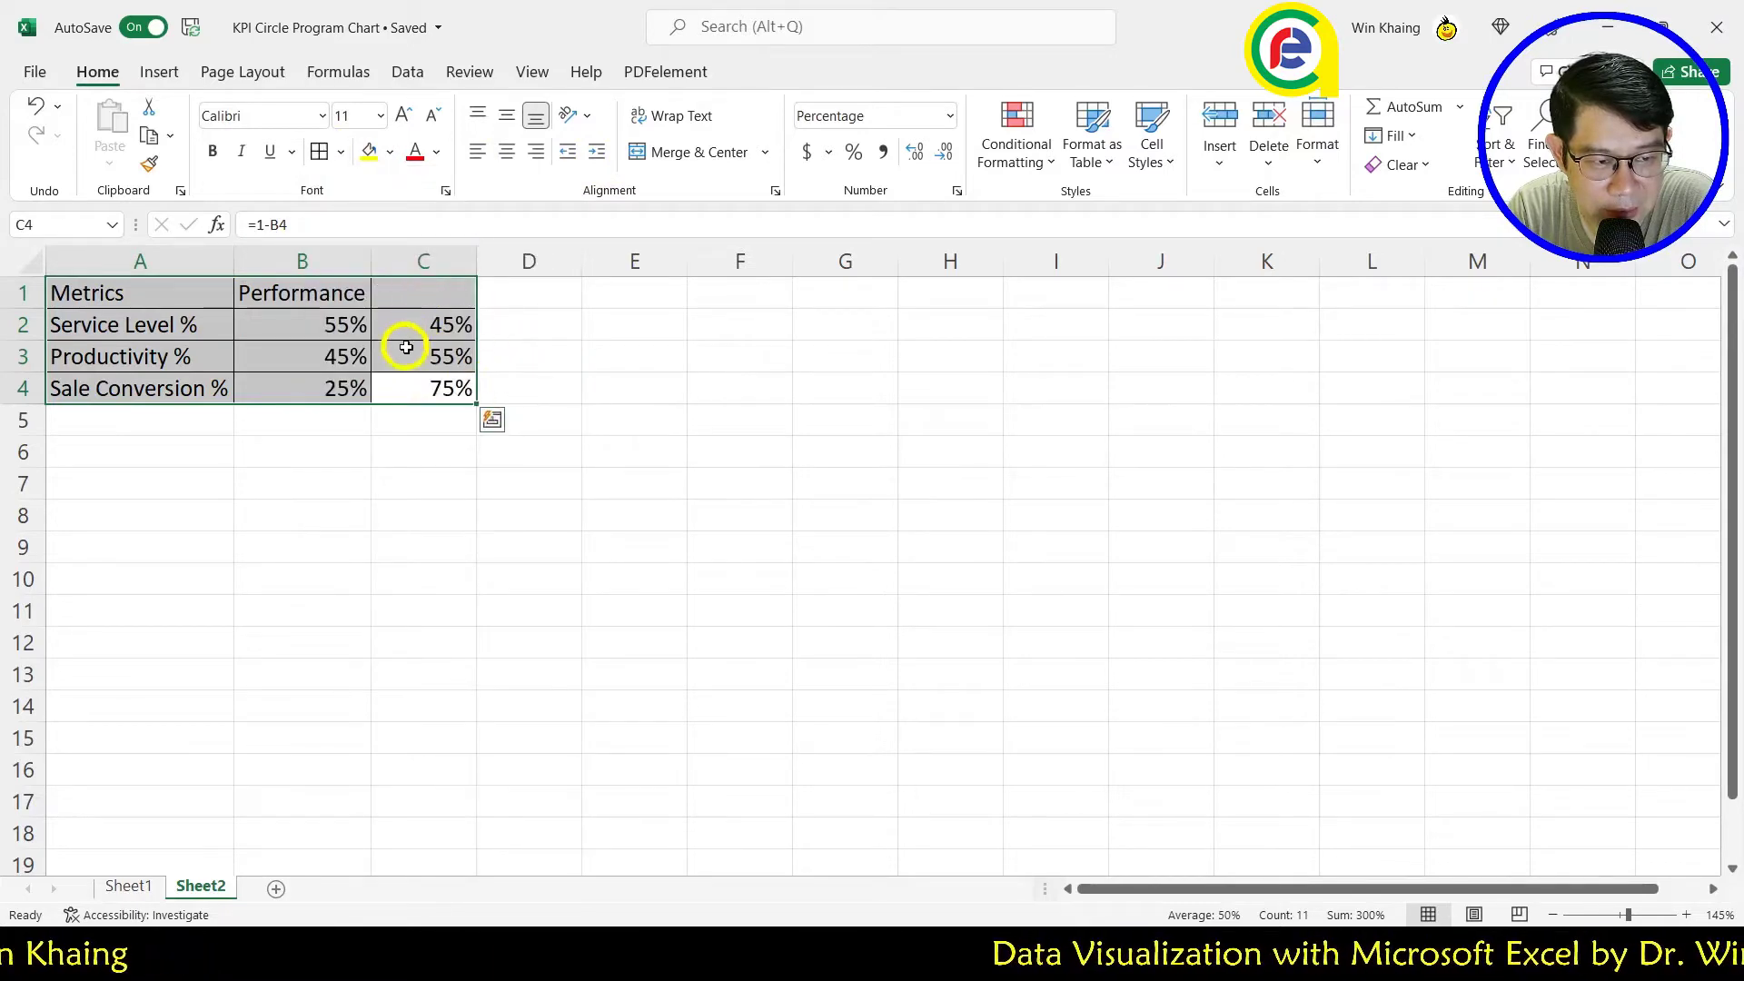
pyautogui.click(436, 385)
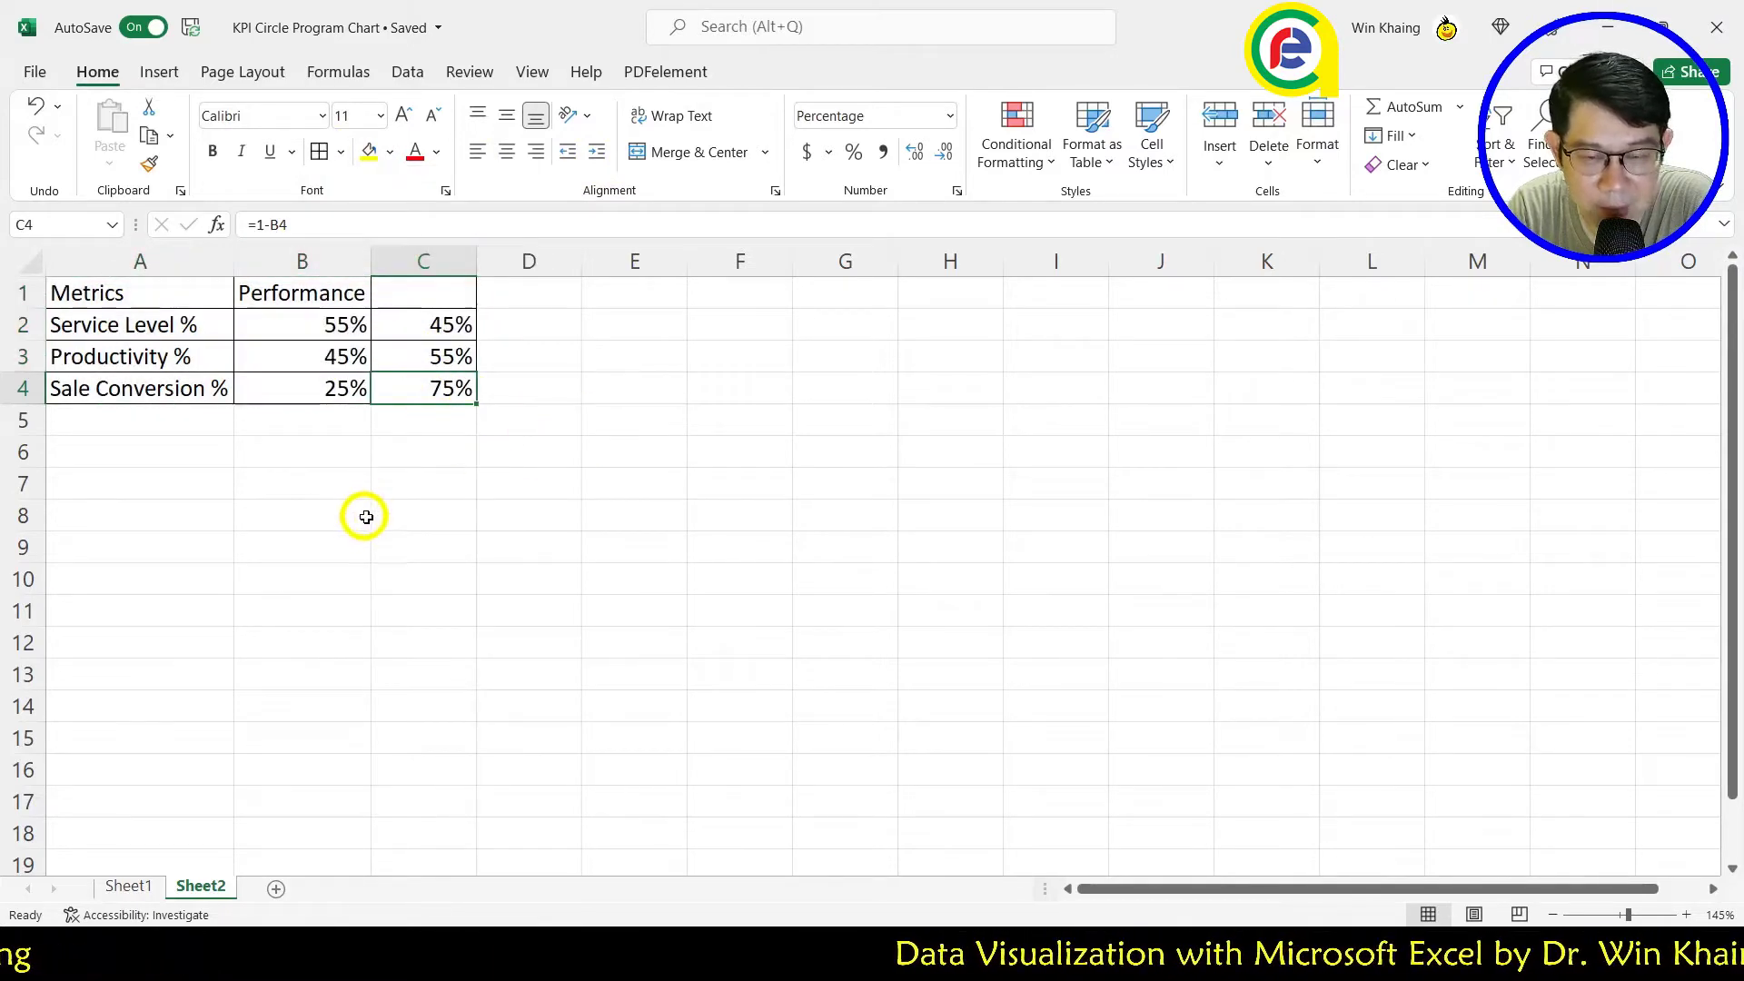
# Step: Insert an empty Doughnut chart on Sheet2 with blank cell B7 selected, and place it below and beside the table
pyautogui.click(308, 482)
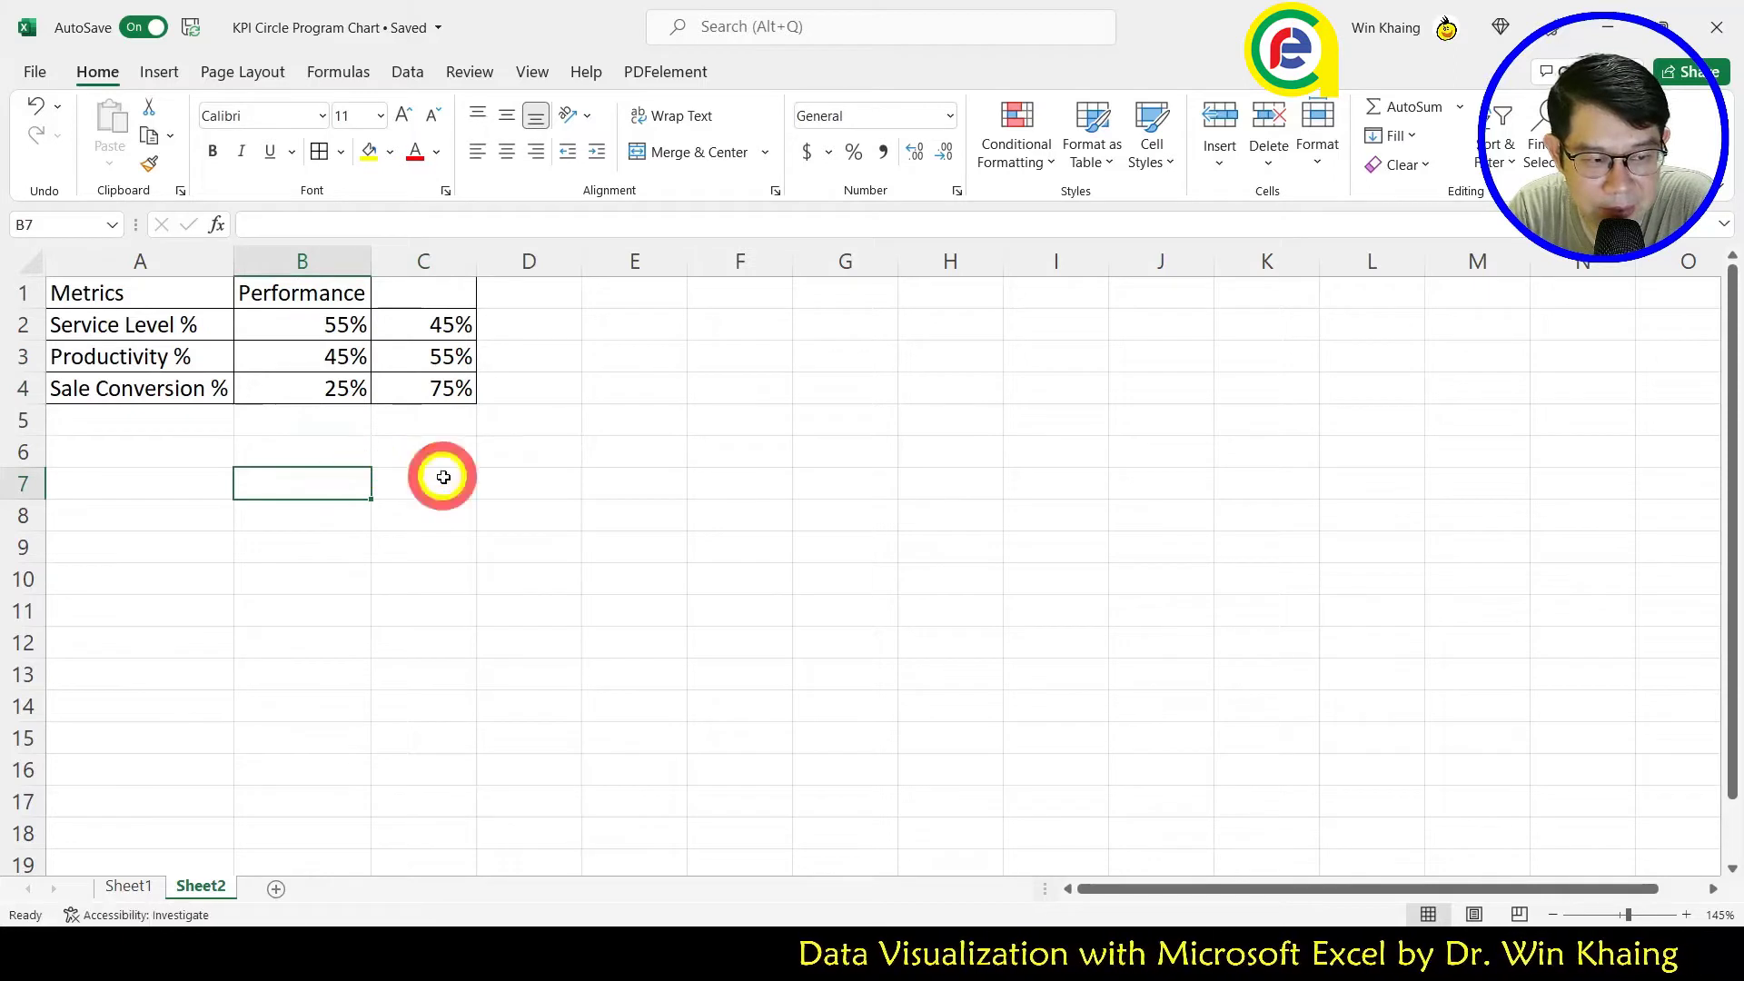
pyautogui.click(221, 482)
pyautogui.click(330, 494)
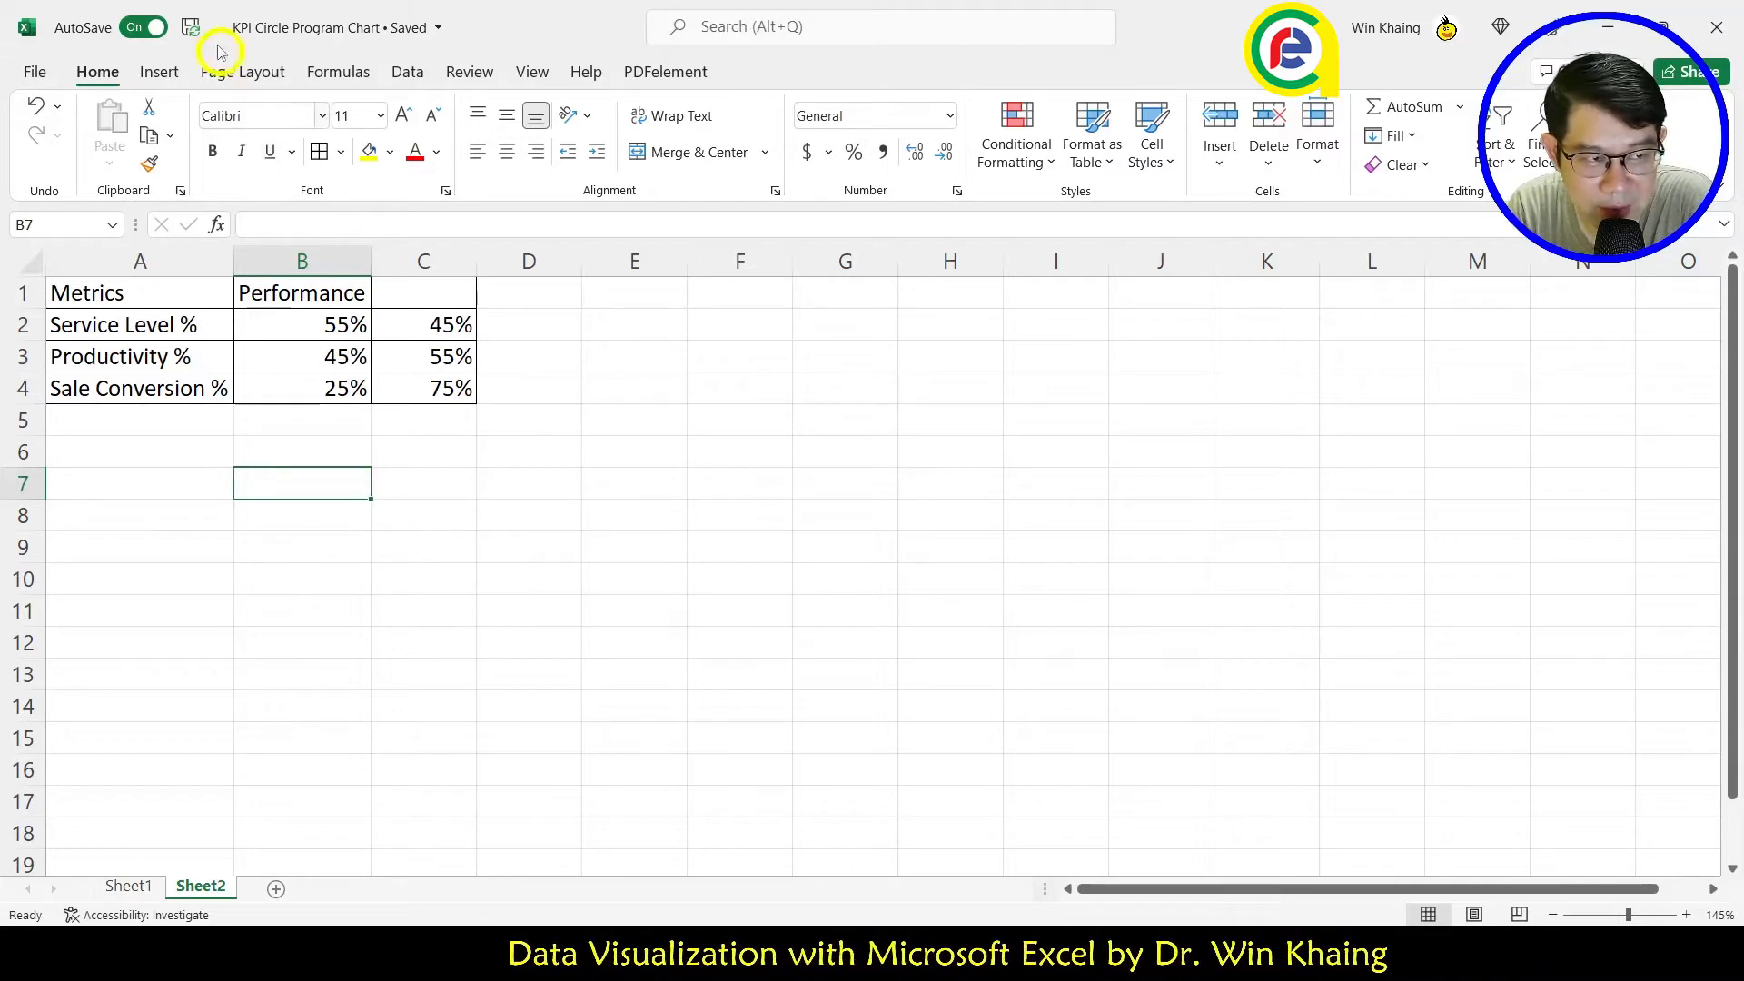
pyautogui.click(156, 73)
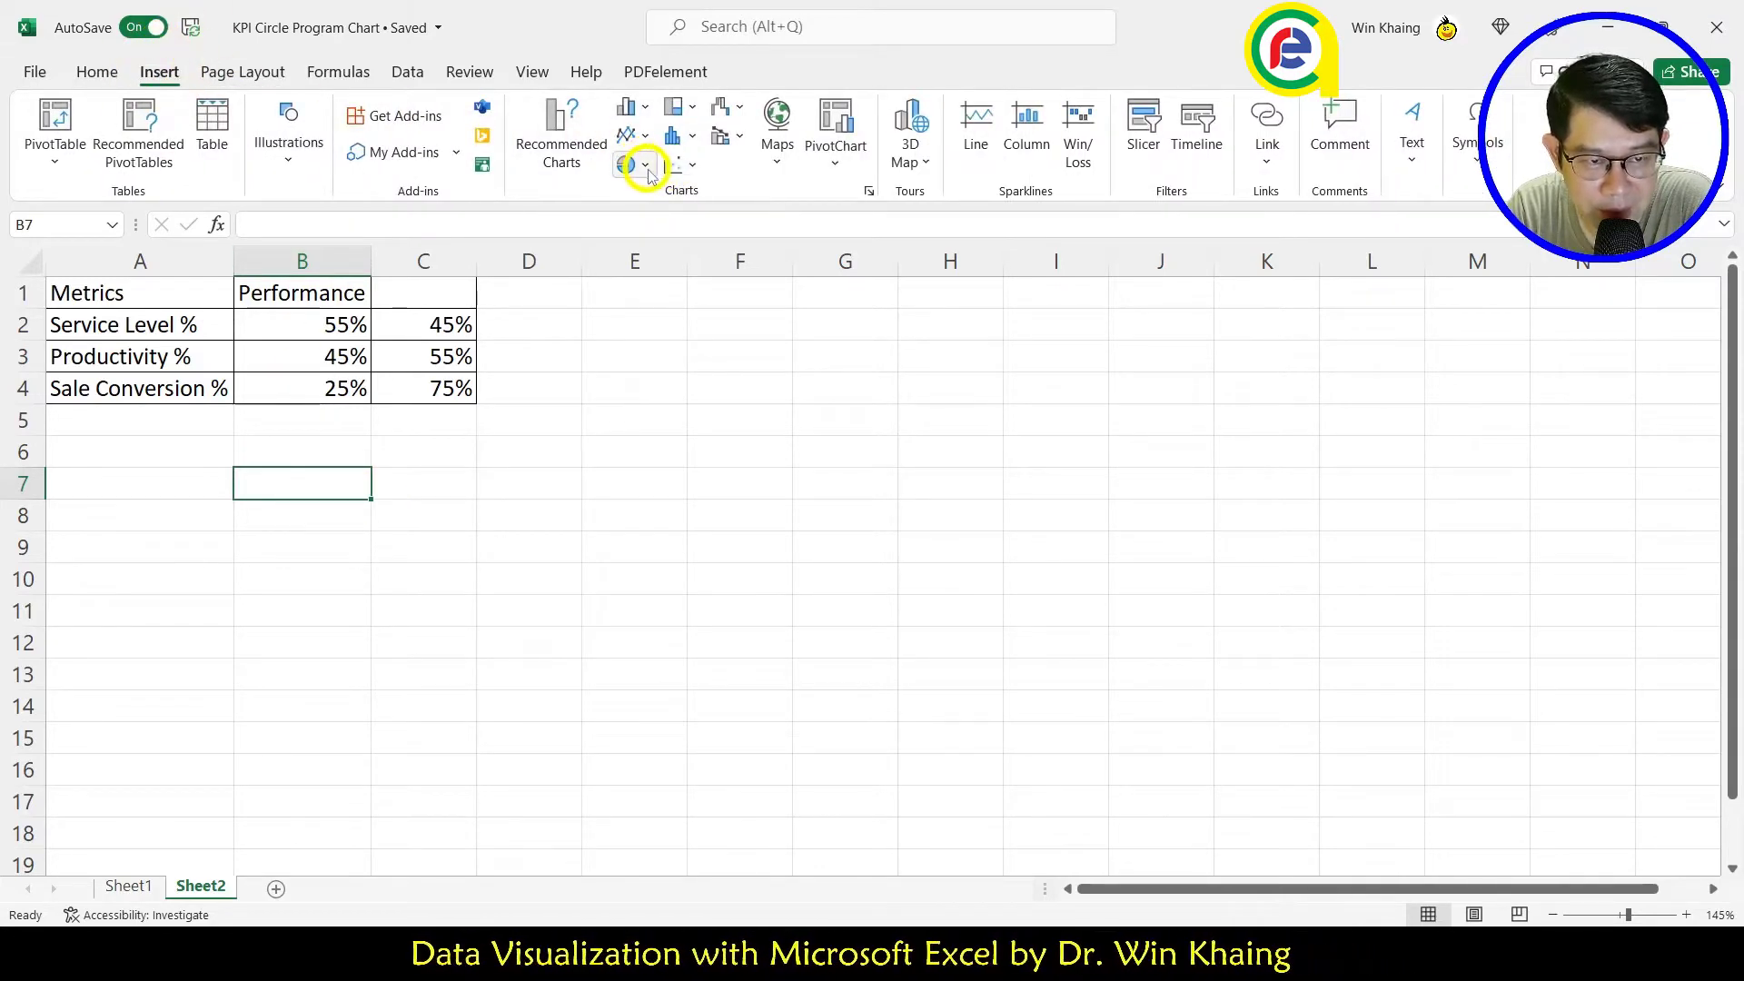
pyautogui.click(121, 892)
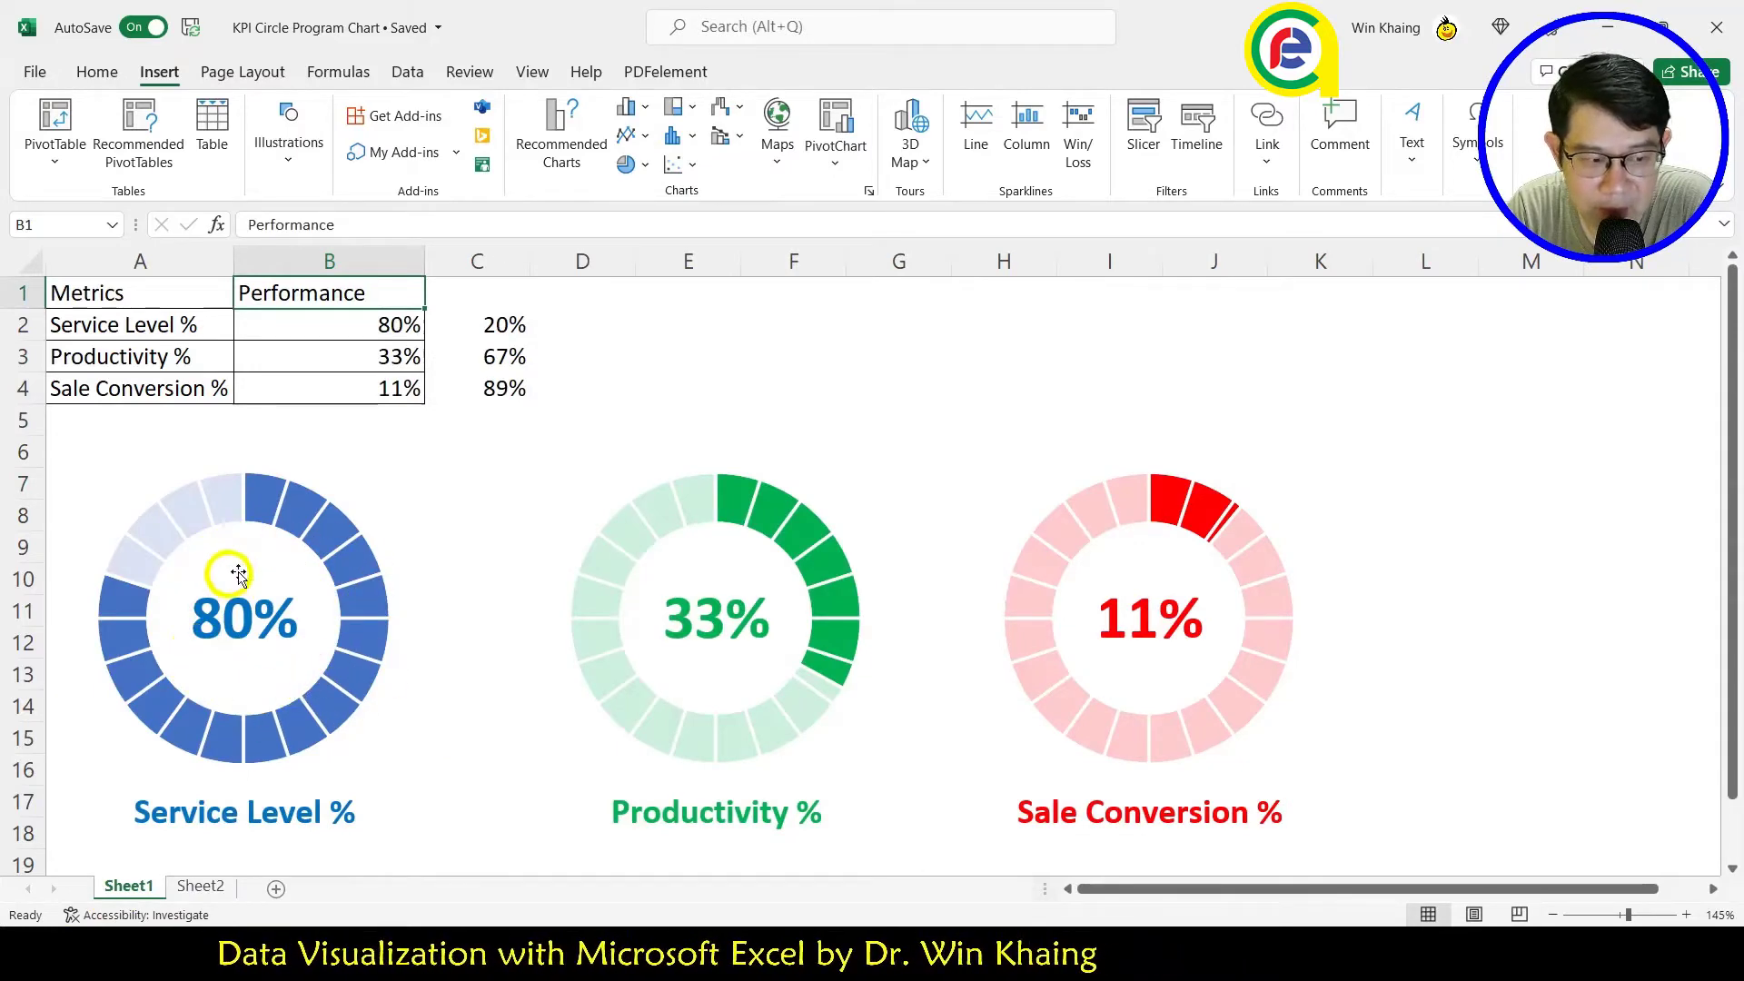
pyautogui.click(209, 886)
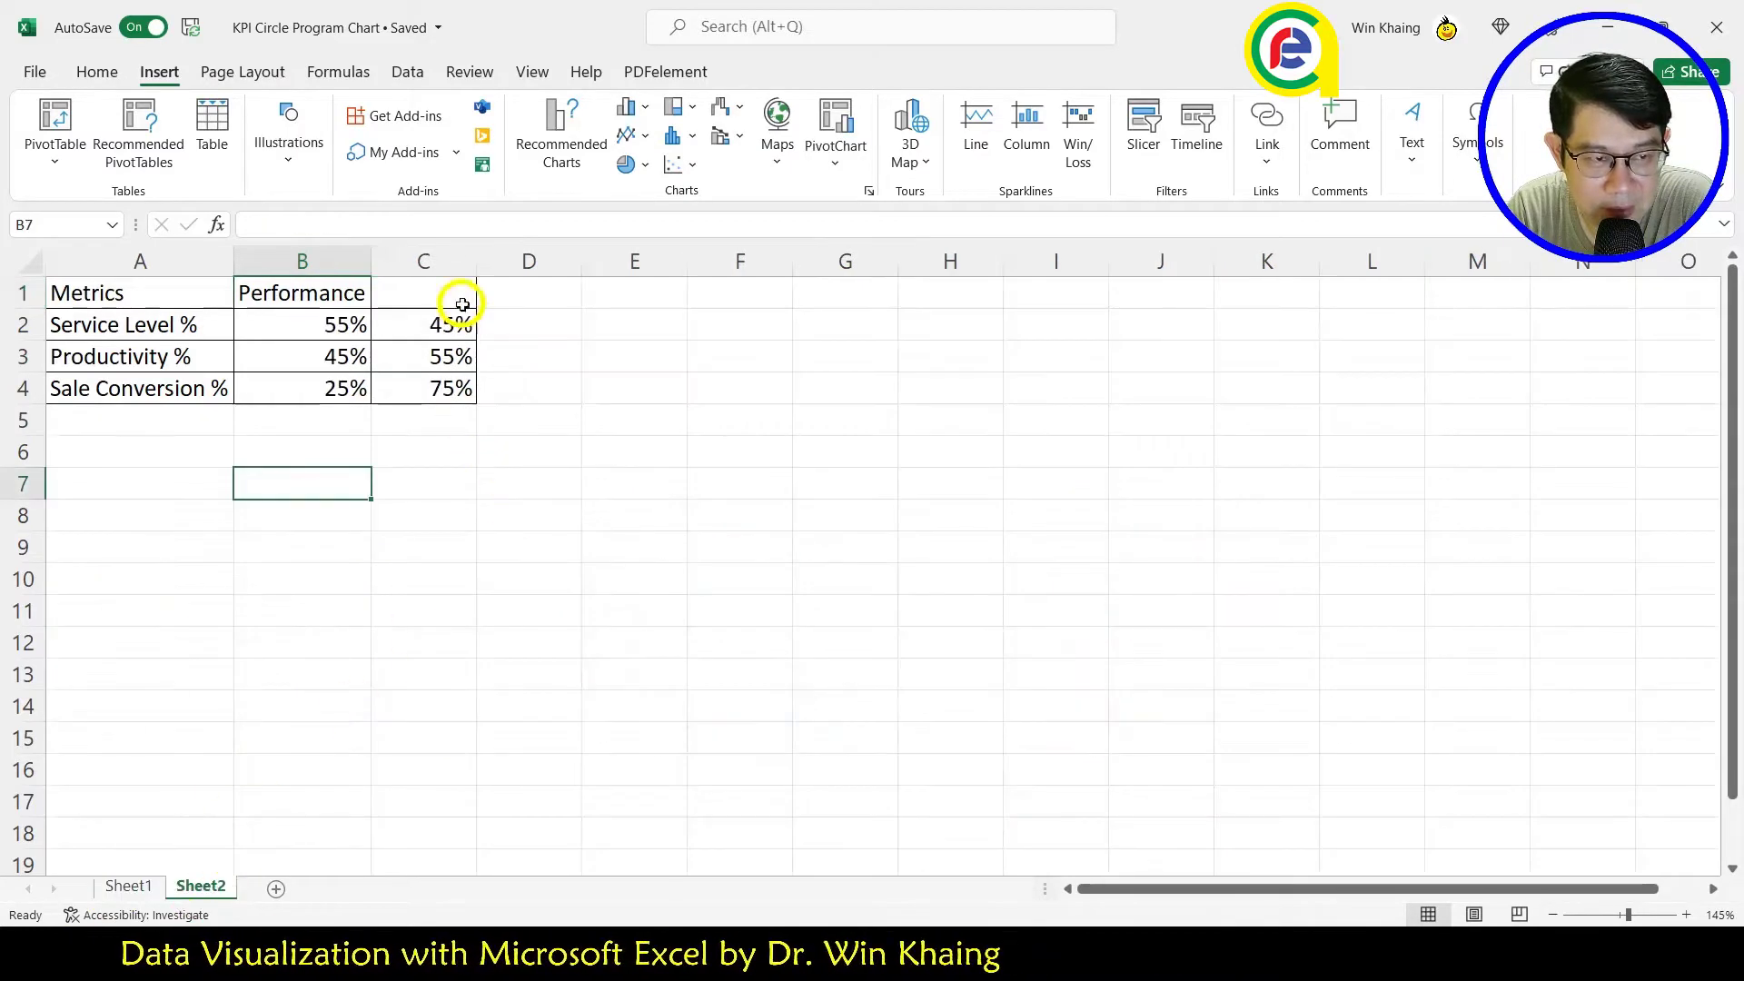
pyautogui.click(645, 166)
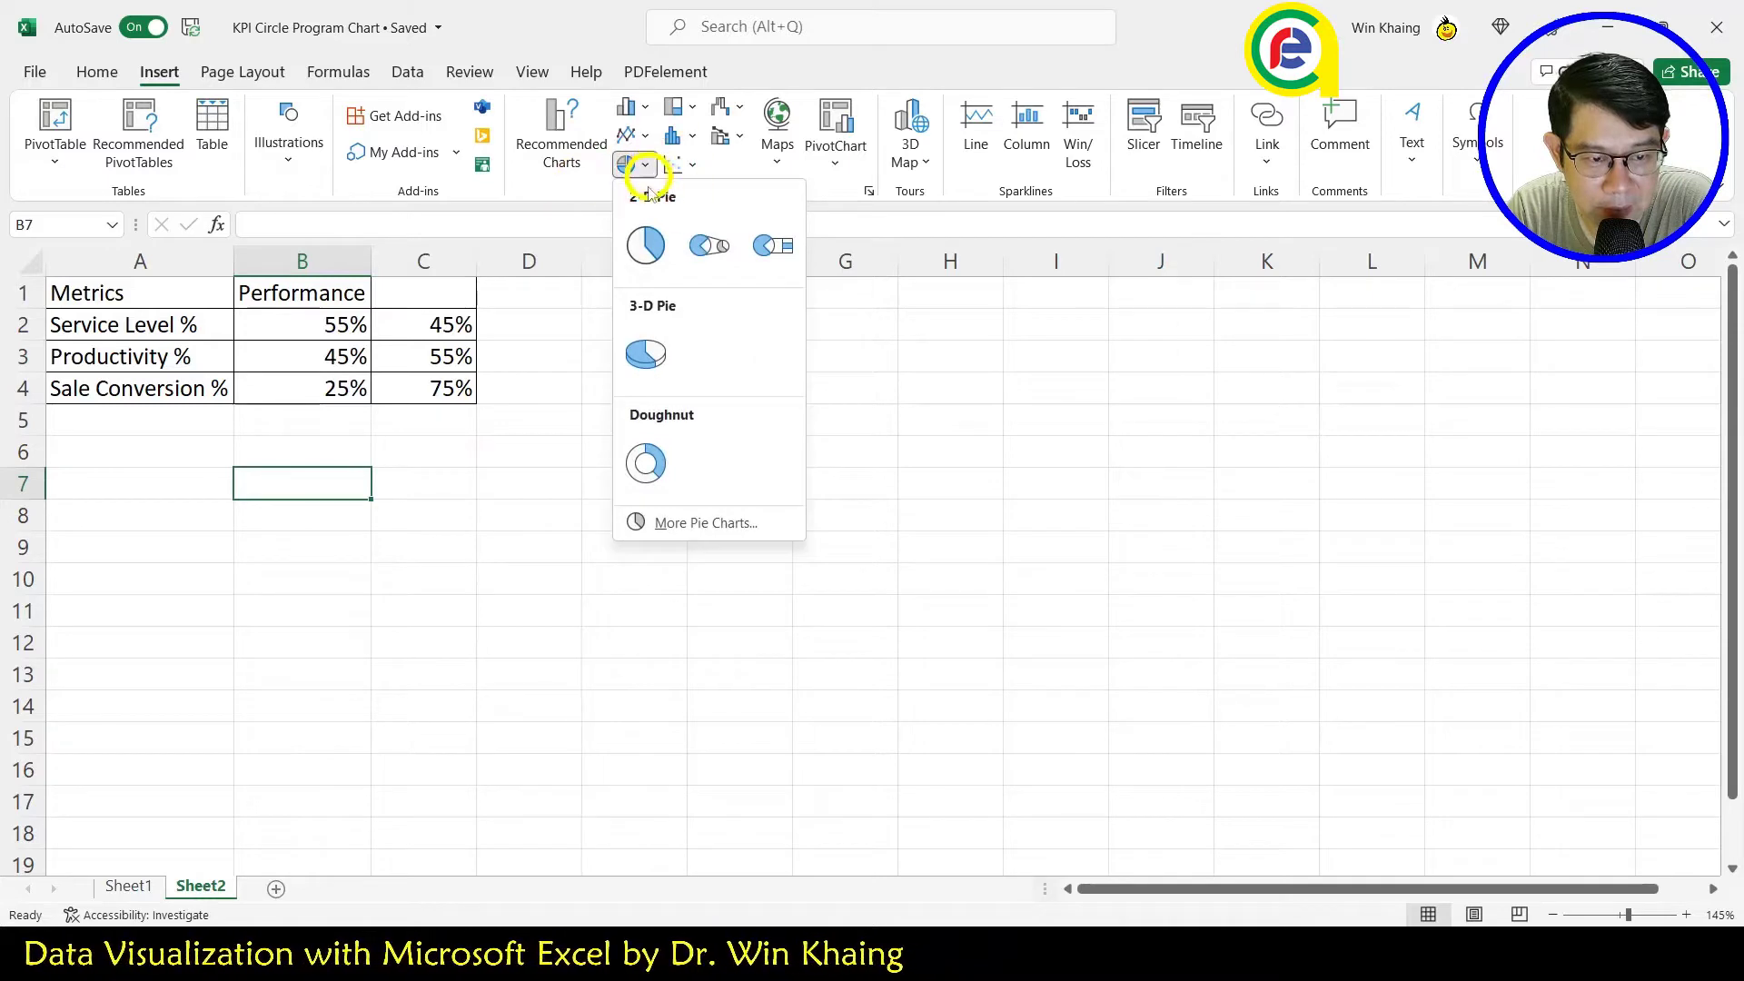
pyautogui.click(647, 465)
pyautogui.moveTo(992, 341); pyautogui.dragTo(1024, 376)
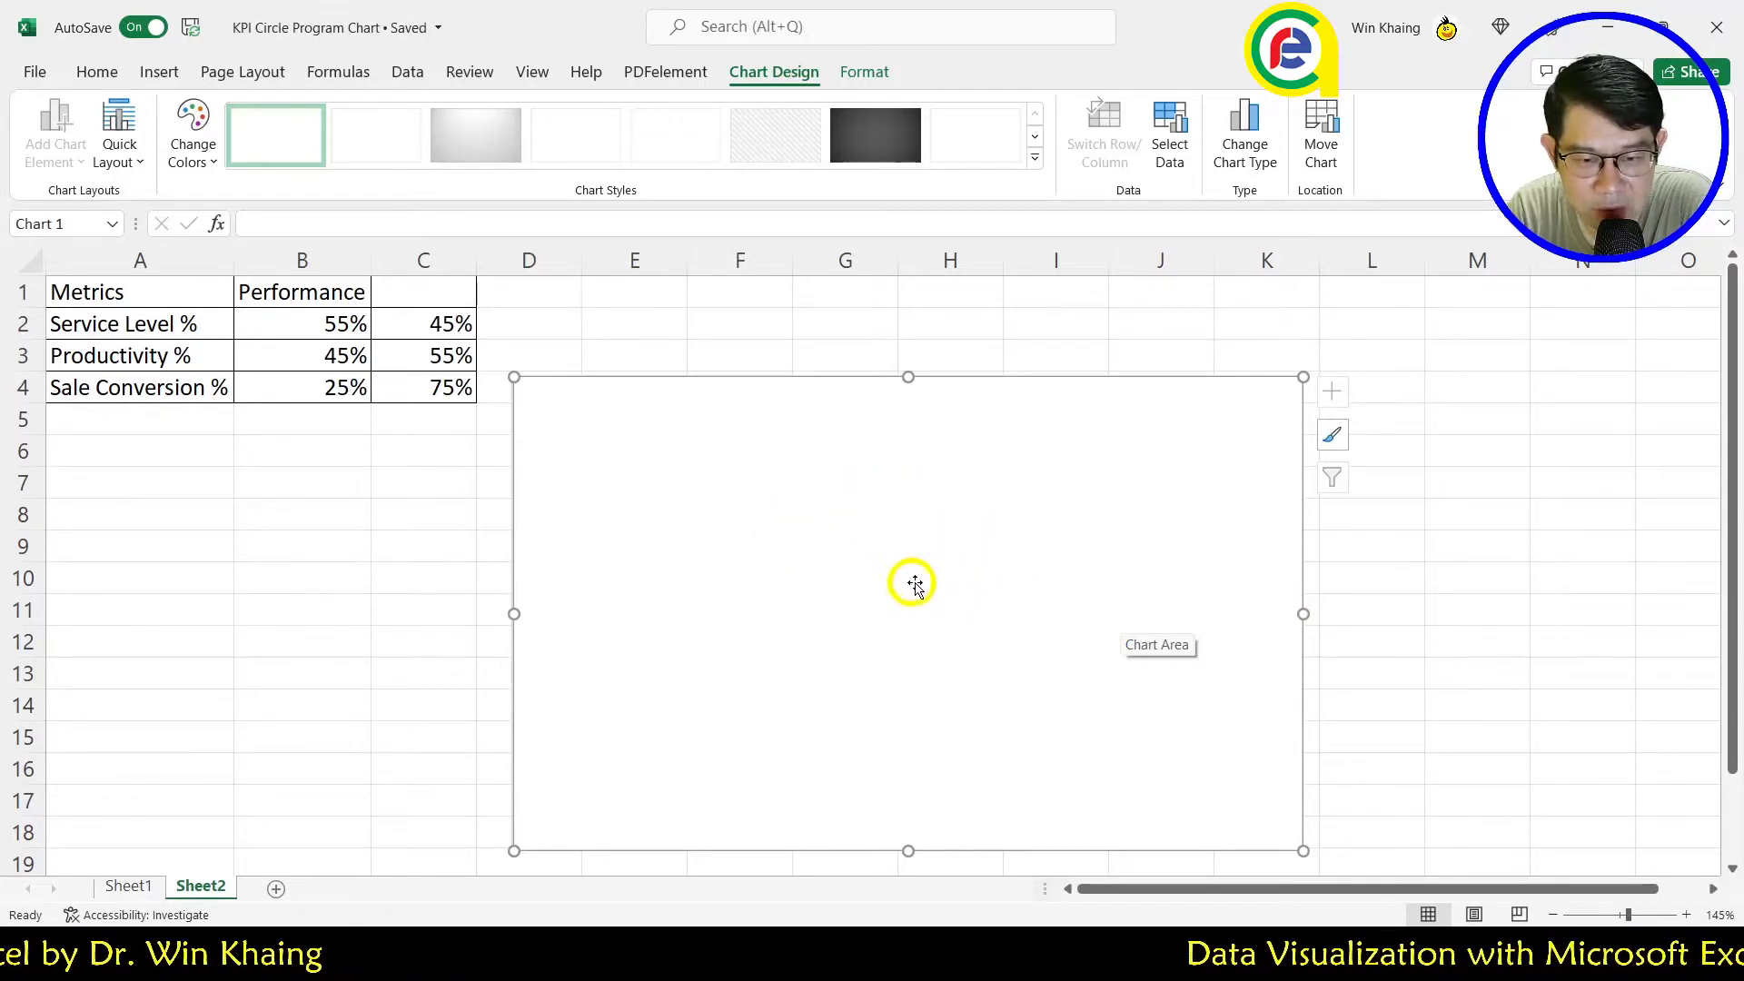
# Step: Open the data source selection for the empty doughnut chart
pyautogui.rightClick(918, 579)
pyautogui.click(888, 546)
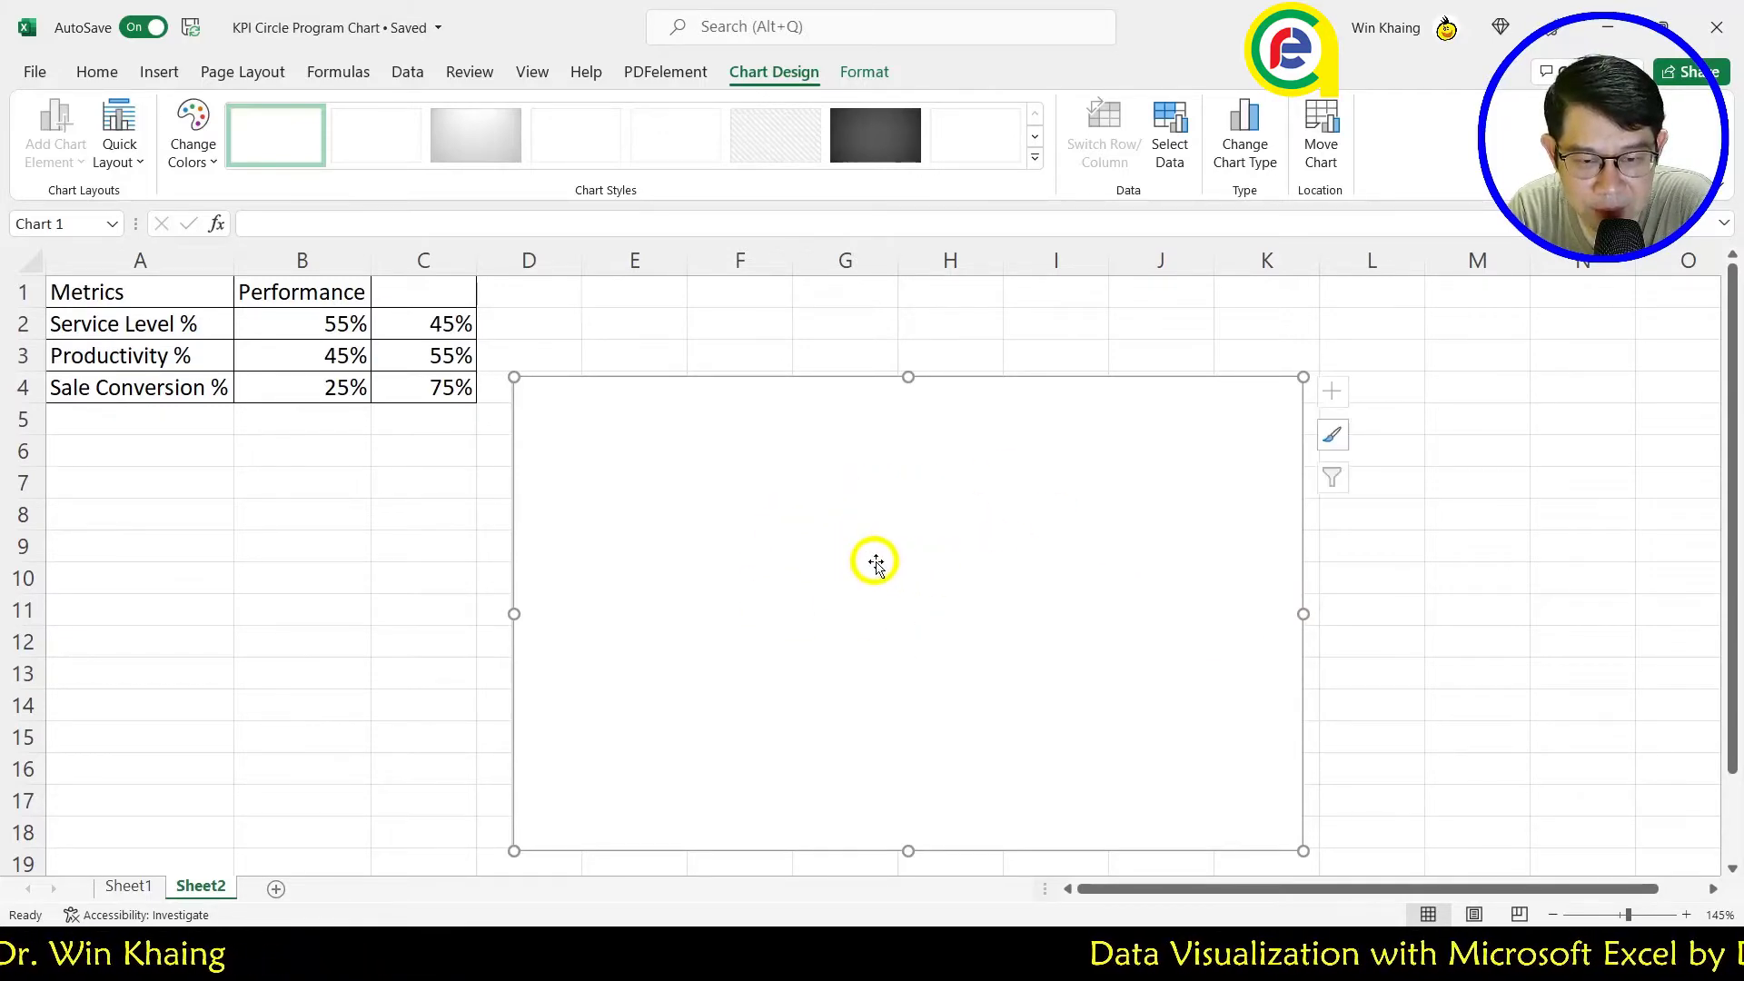
pyautogui.rightClick(890, 563)
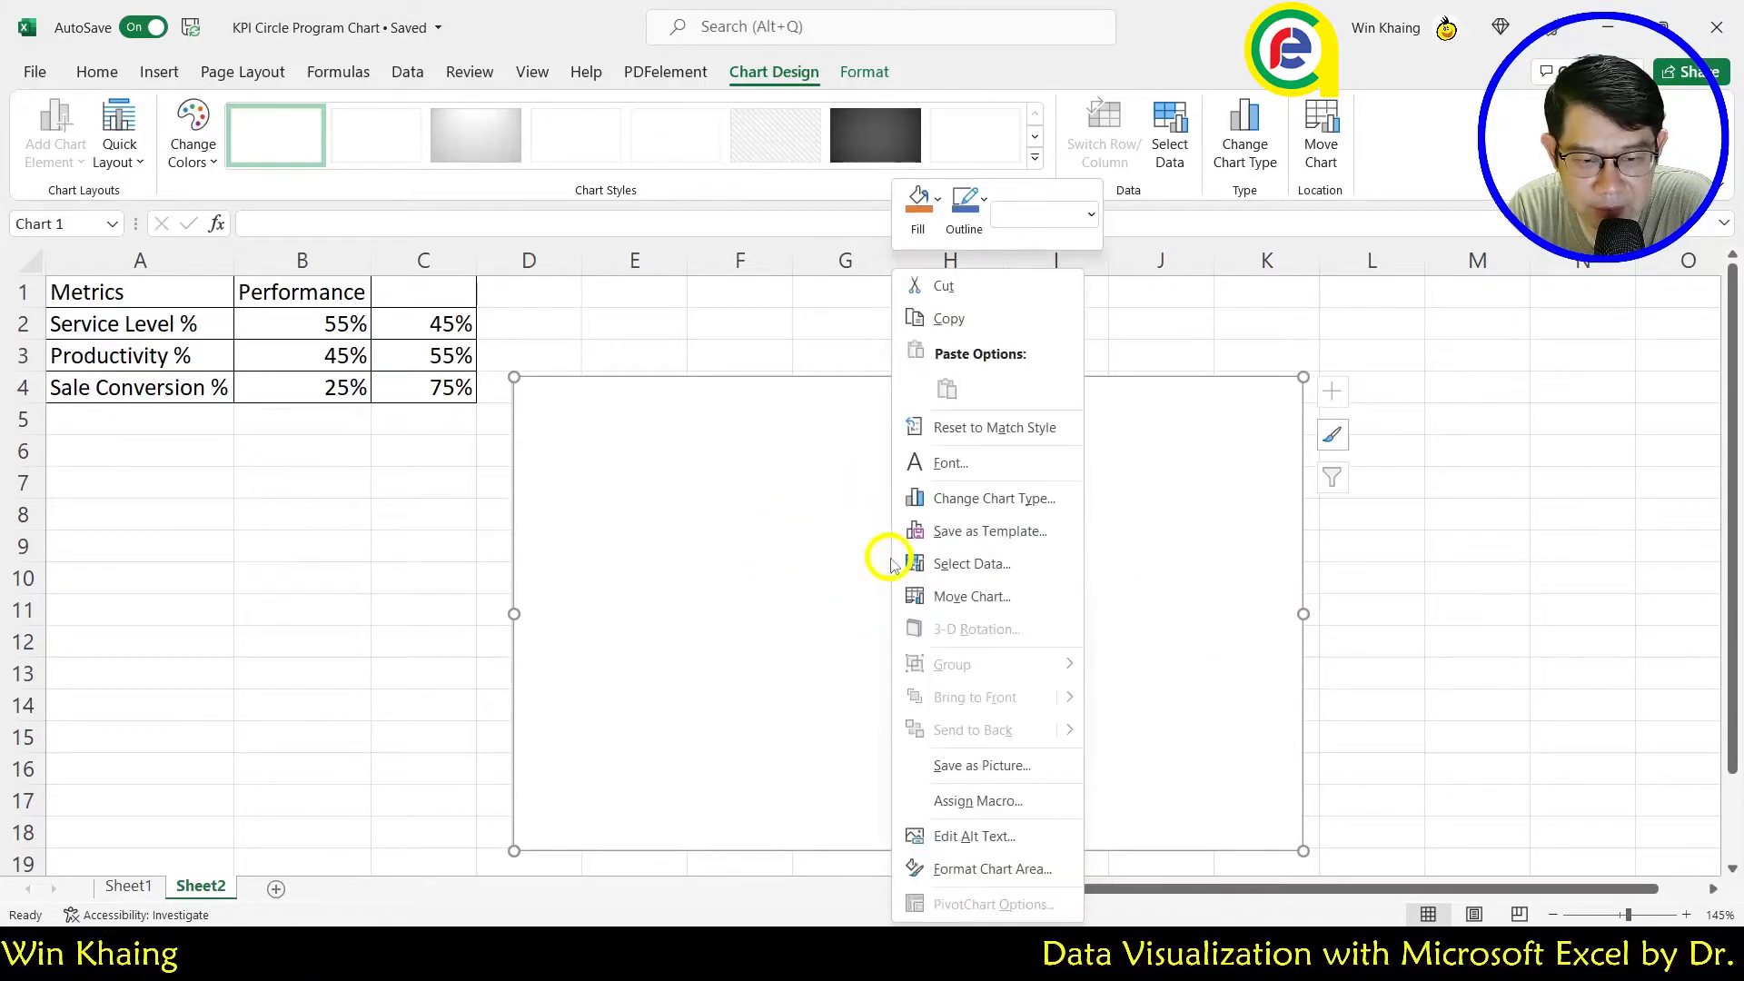
pyautogui.click(965, 565)
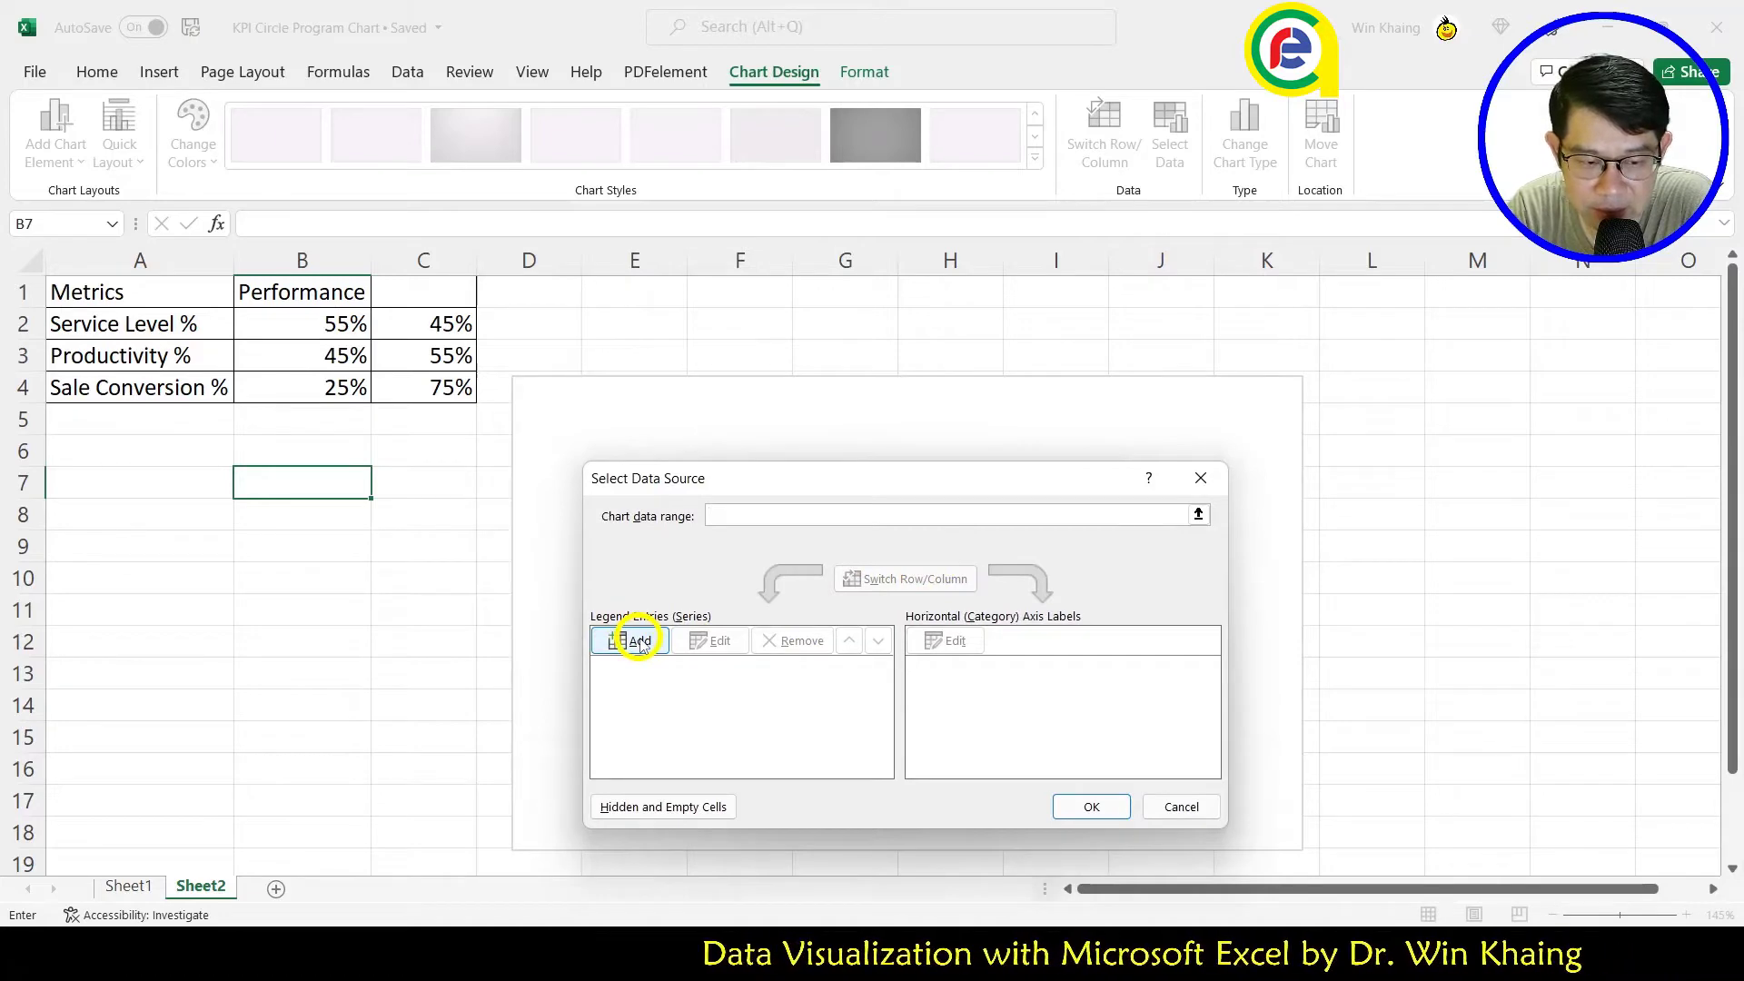
pyautogui.click(638, 641)
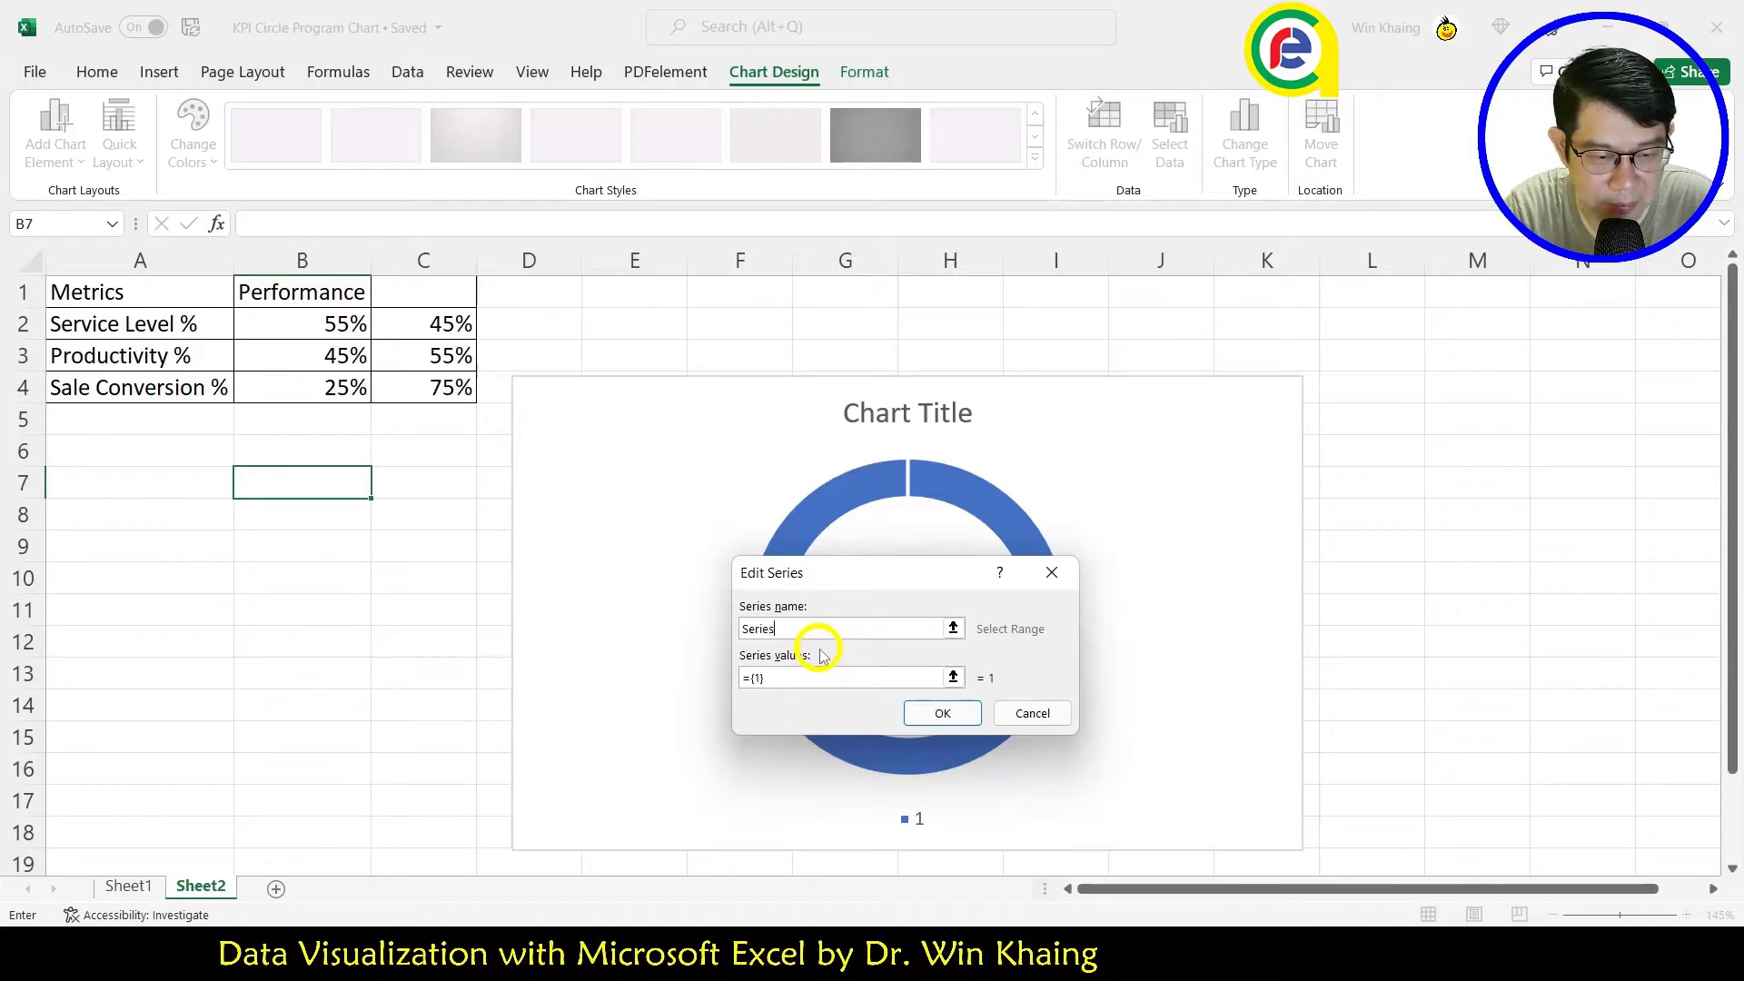
pyautogui.click(919, 679)
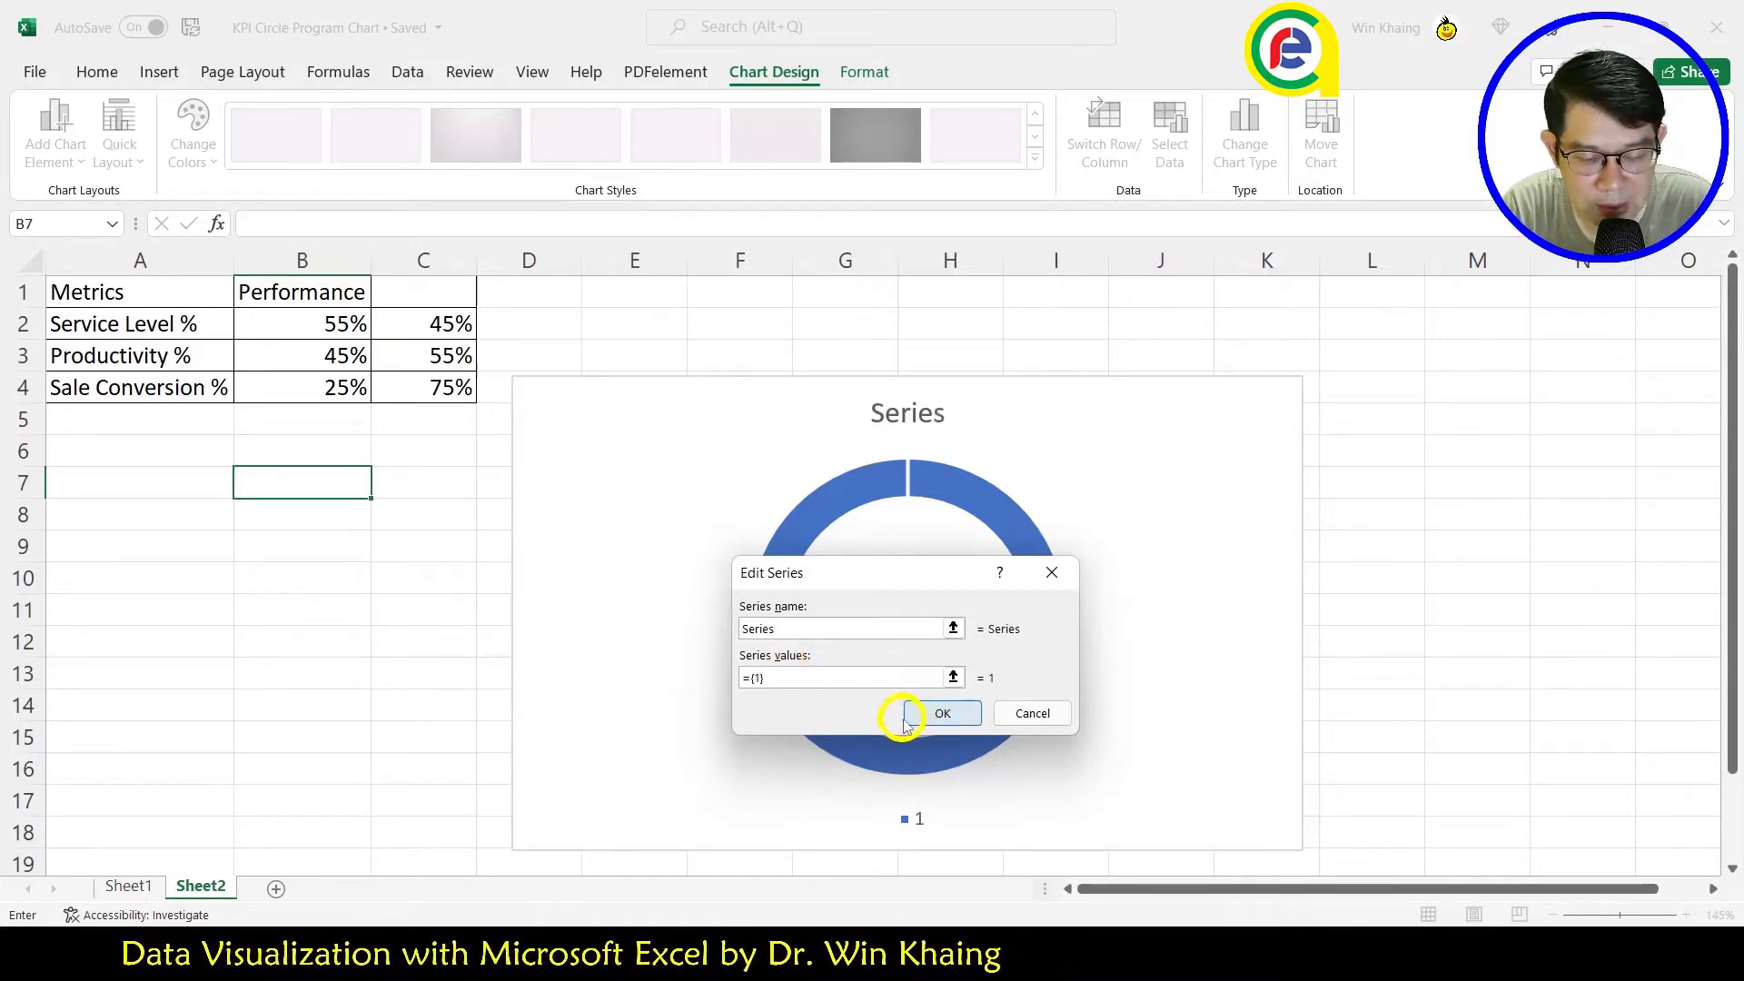
pyautogui.write('+')
pyautogui.press('Left')
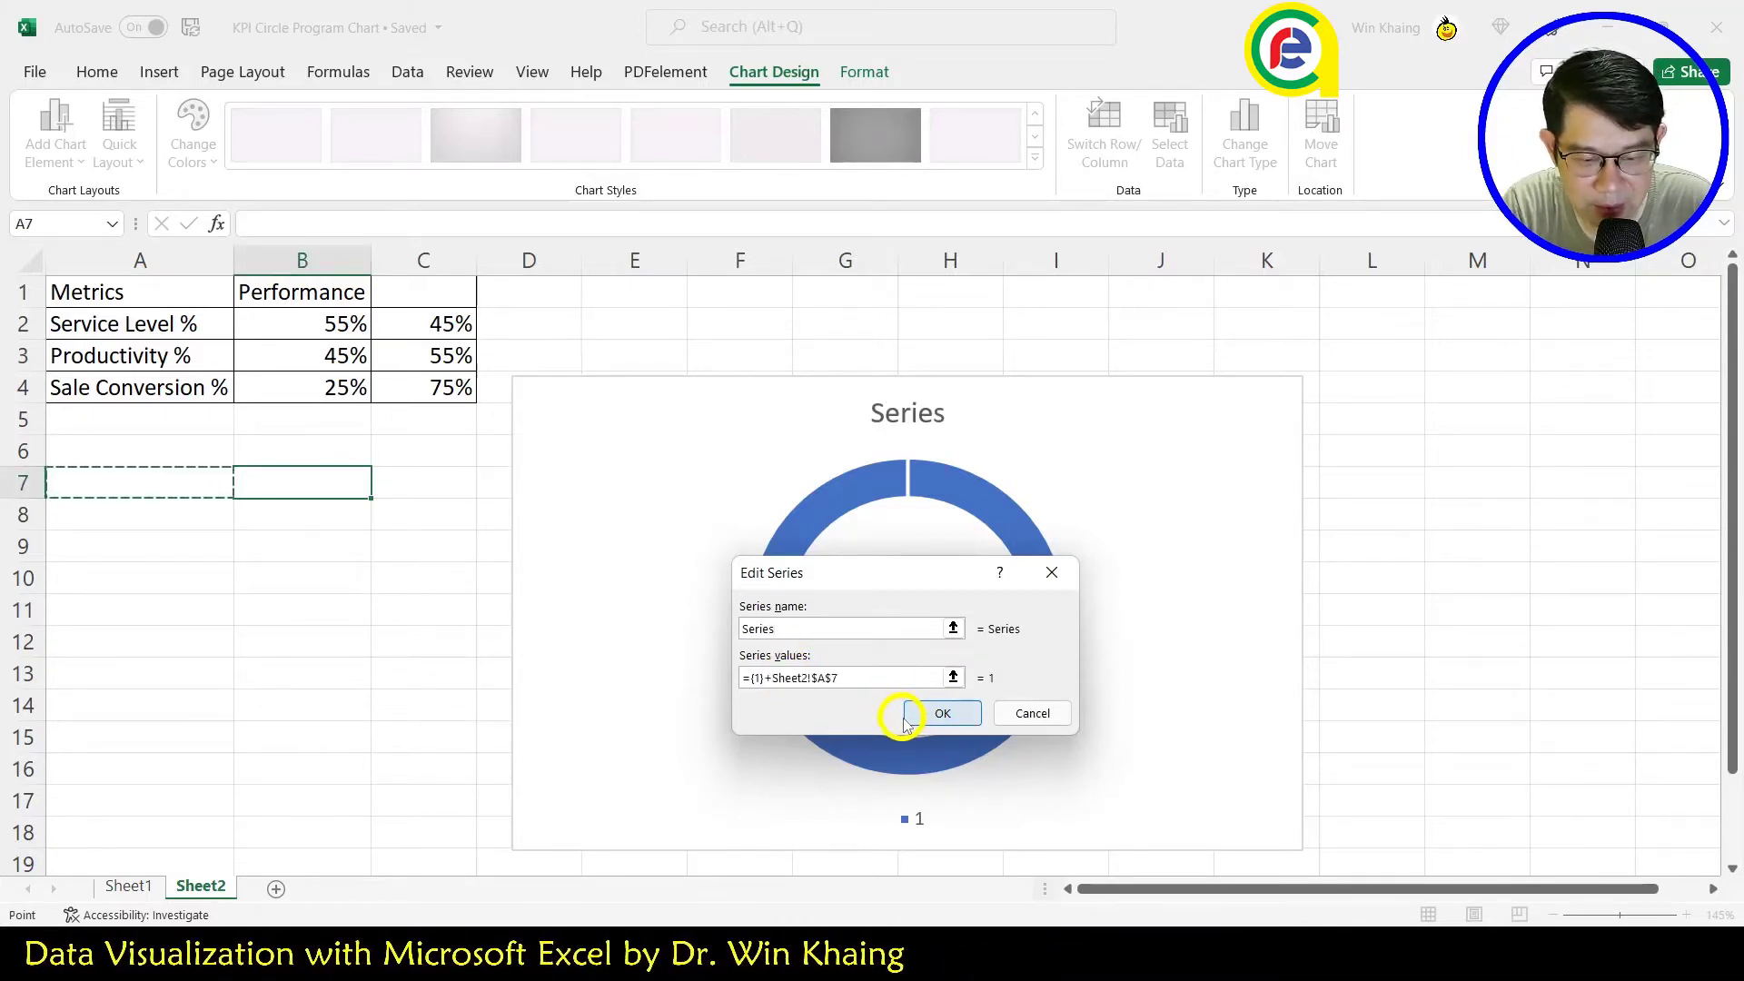
pyautogui.press('Right')
pyautogui.click(908, 717)
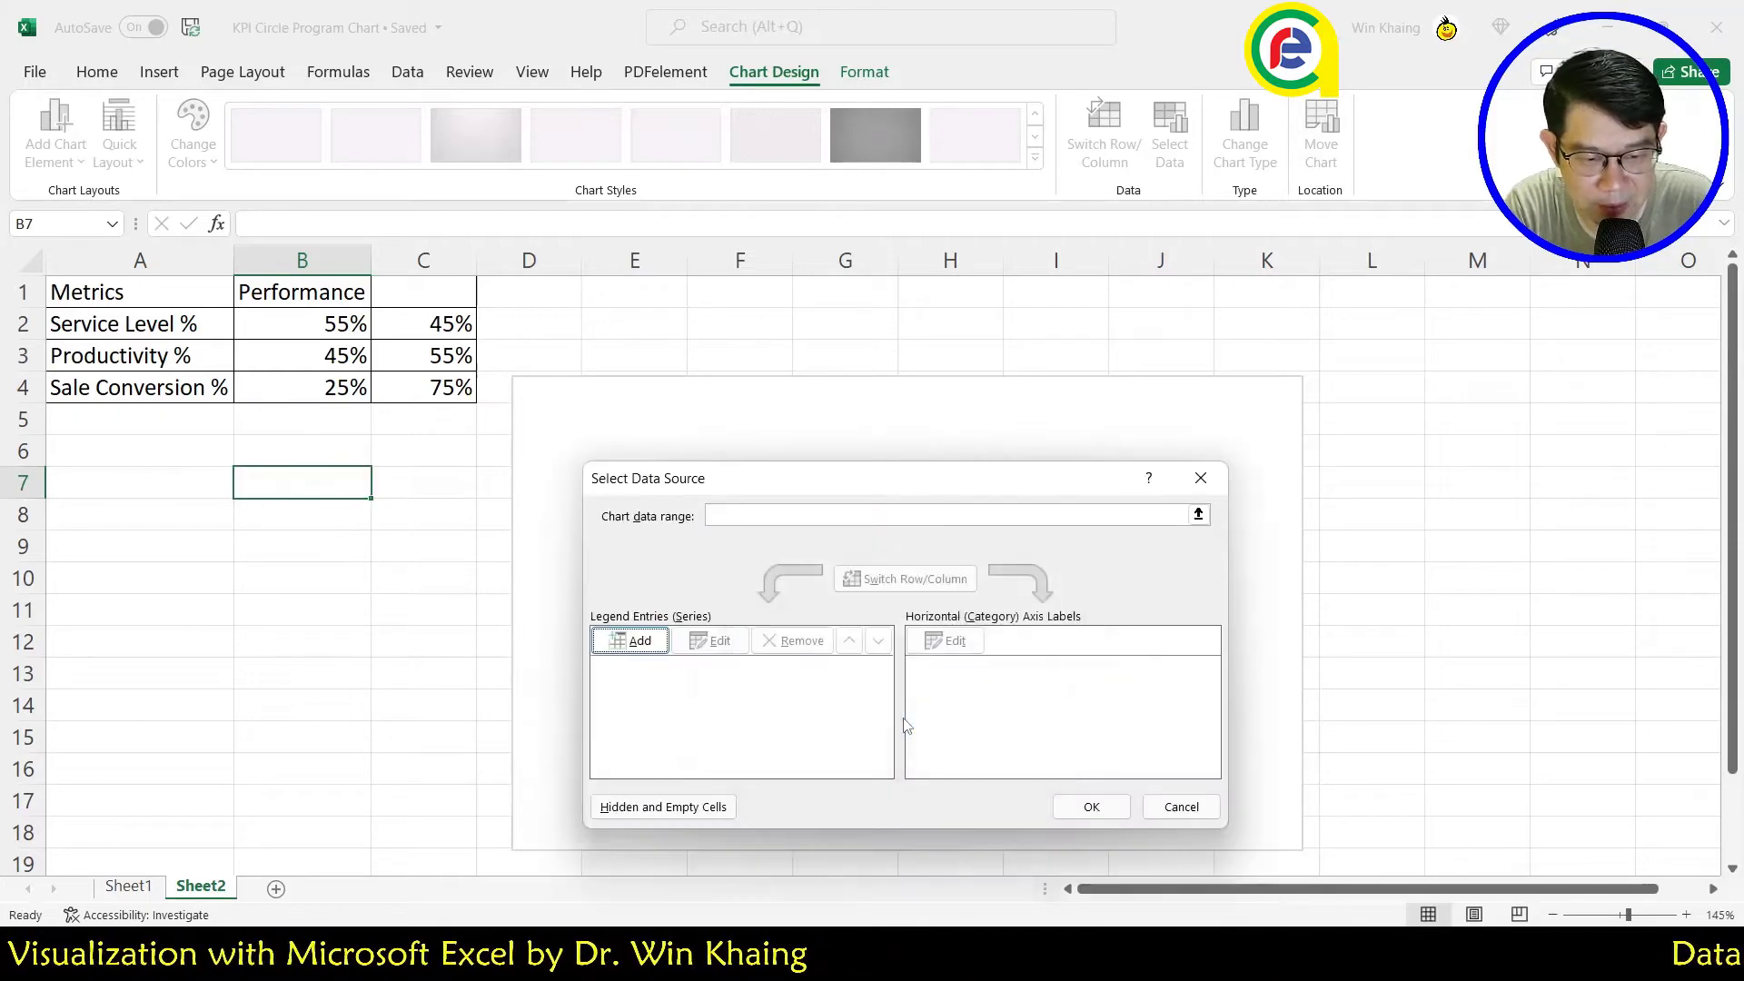
# Step: Add an unnamed data series made of twenty literal values of 1 to the doughnut chart
pyautogui.click(629, 640)
pyautogui.click(763, 679)
pyautogui.click(954, 713)
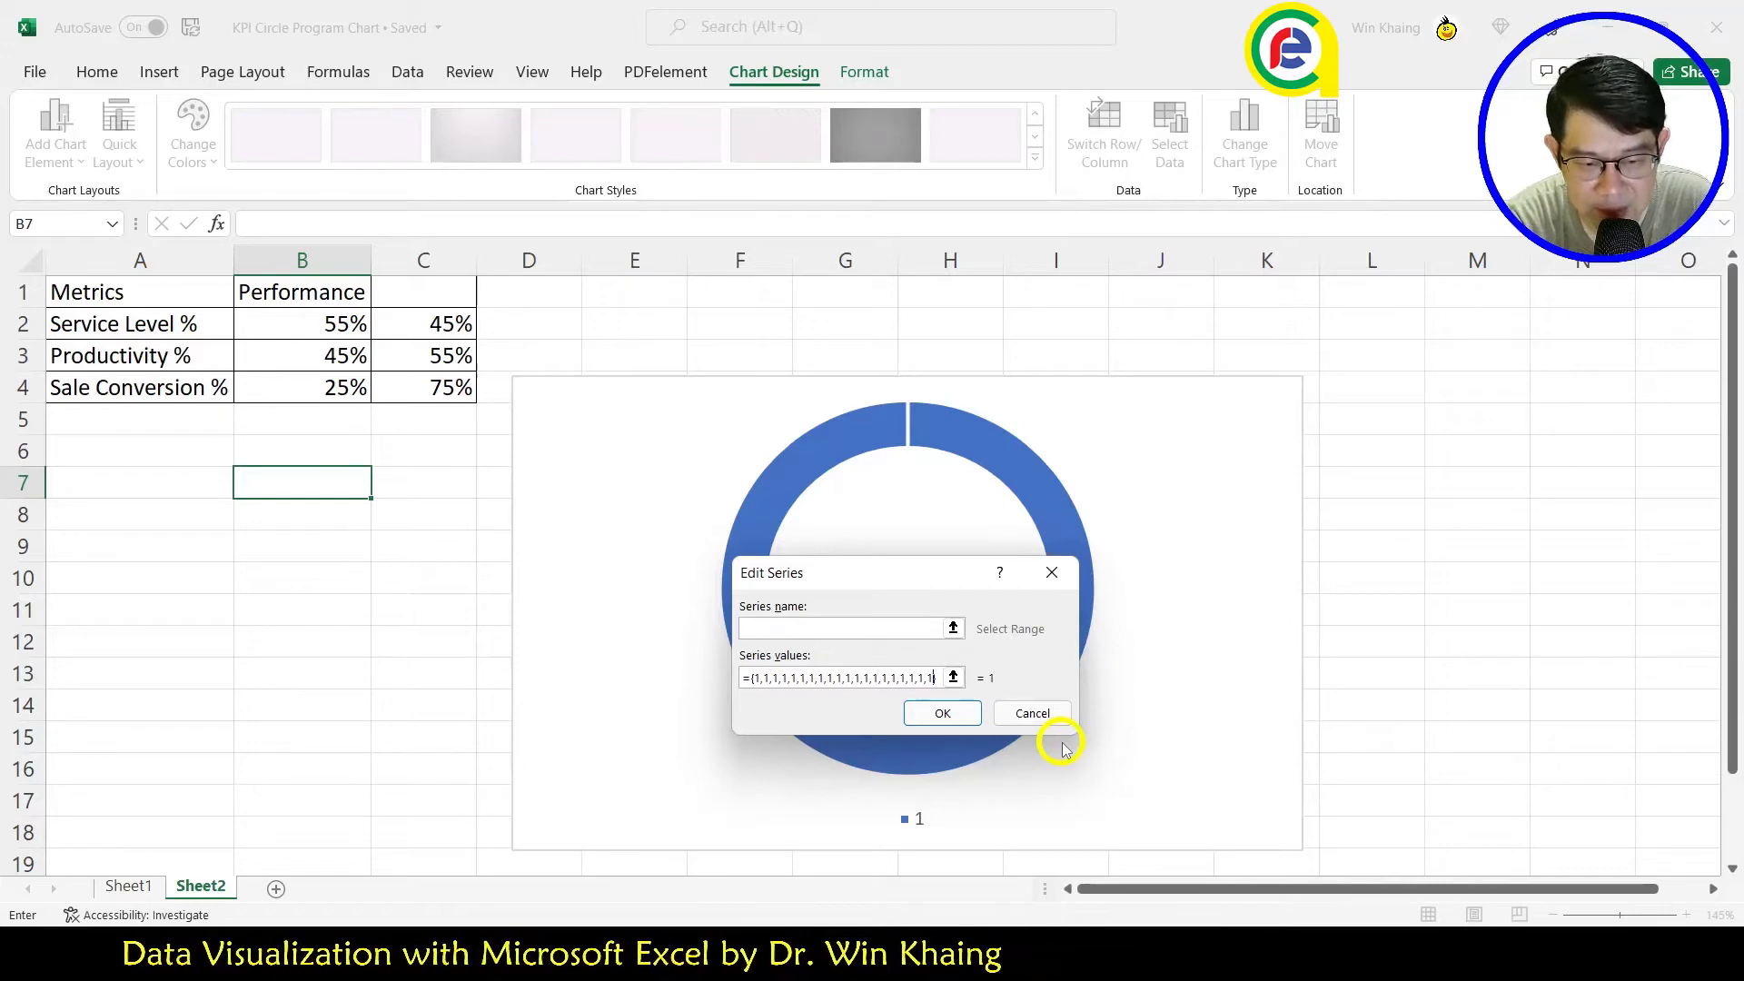
pyautogui.click(943, 716)
pyautogui.moveTo(983, 490); pyautogui.dragTo(619, 331)
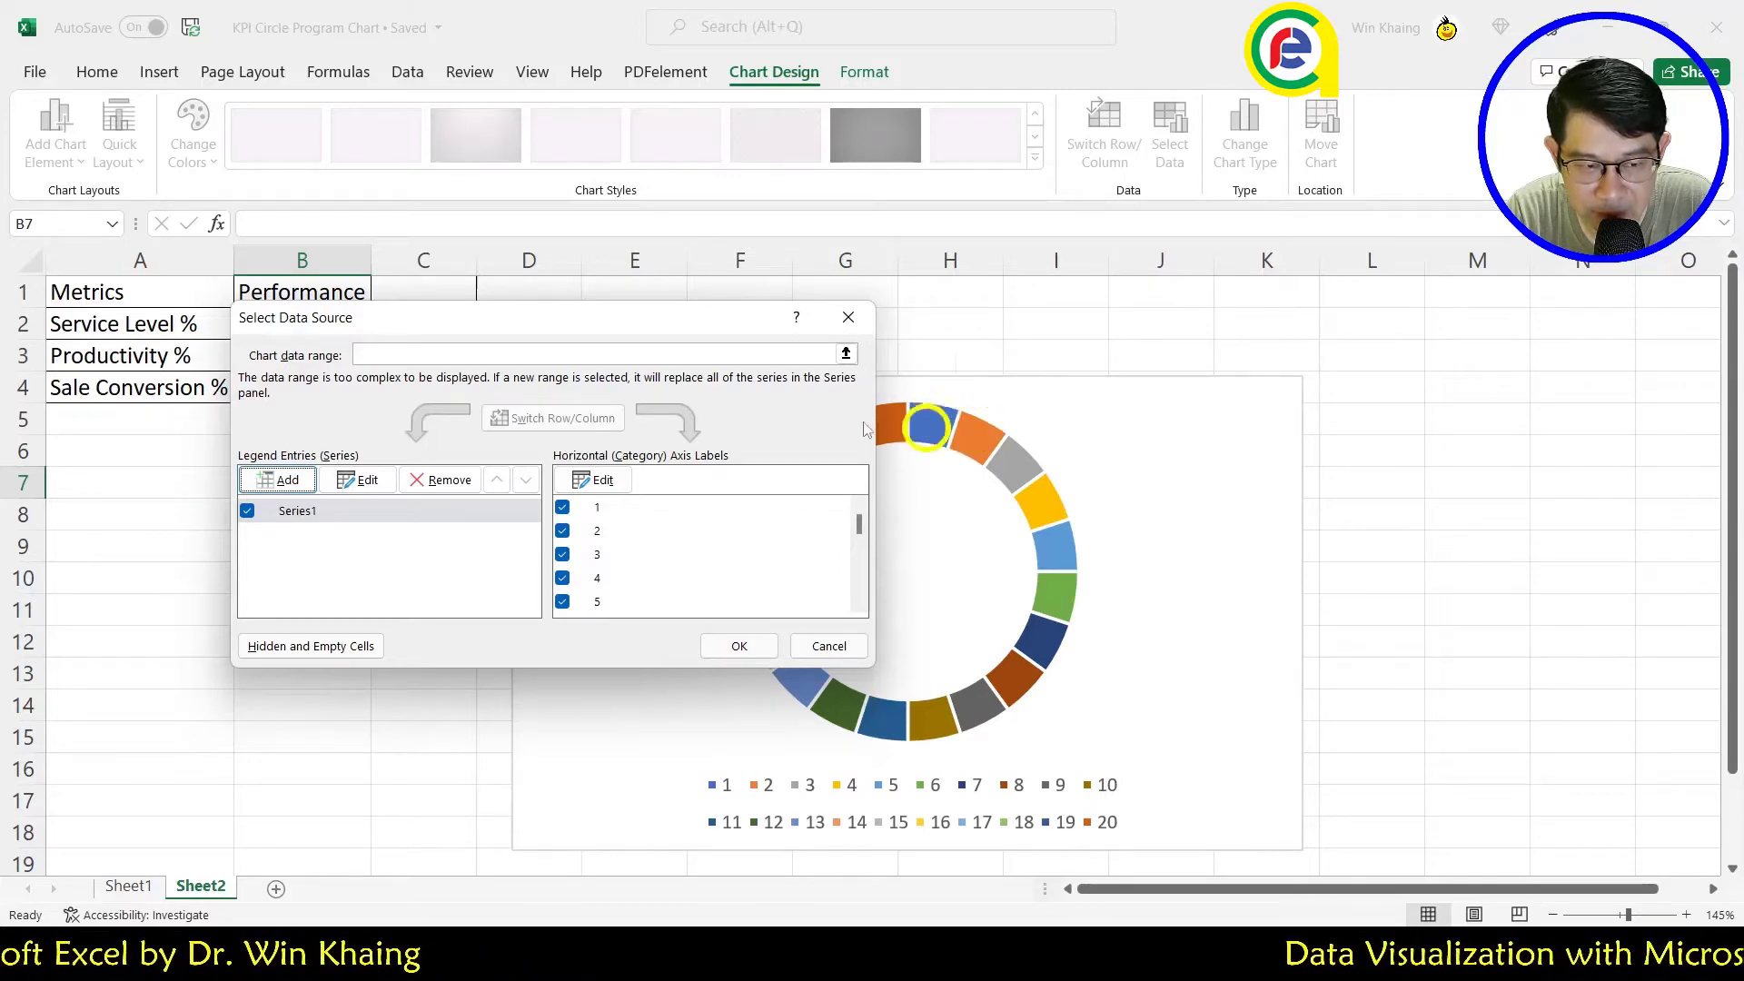
pyautogui.moveTo(459, 317); pyautogui.dragTo(520, 394)
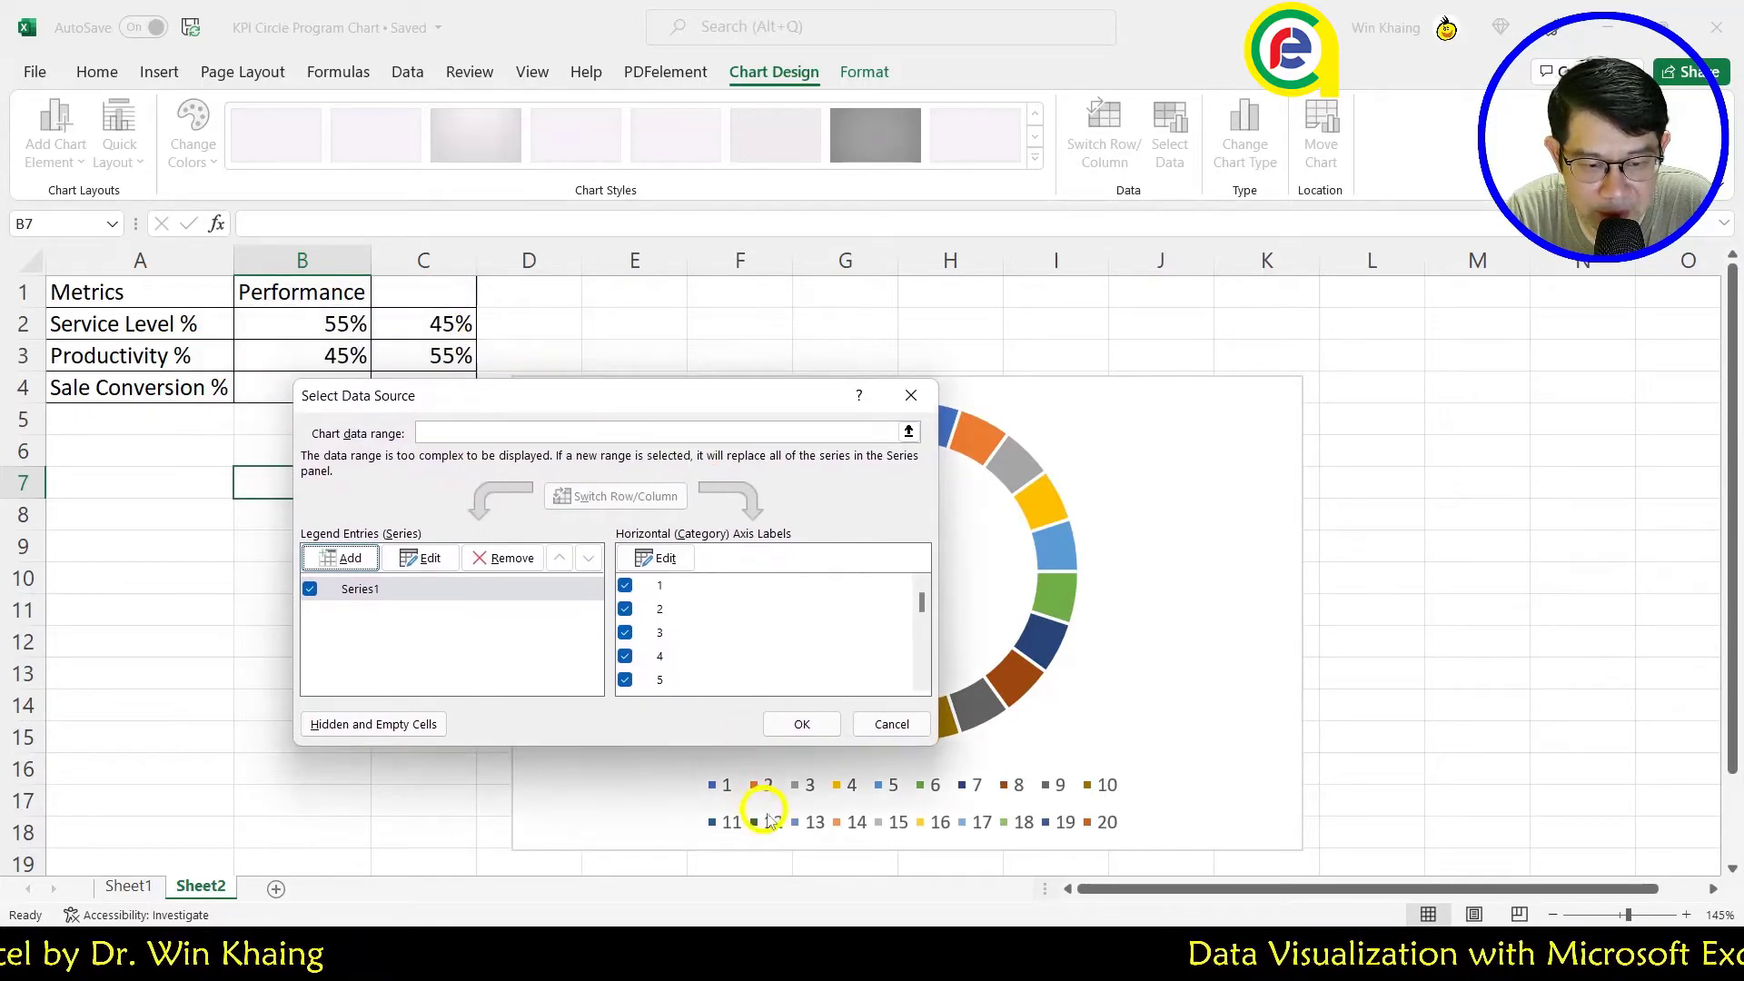
pyautogui.click(799, 724)
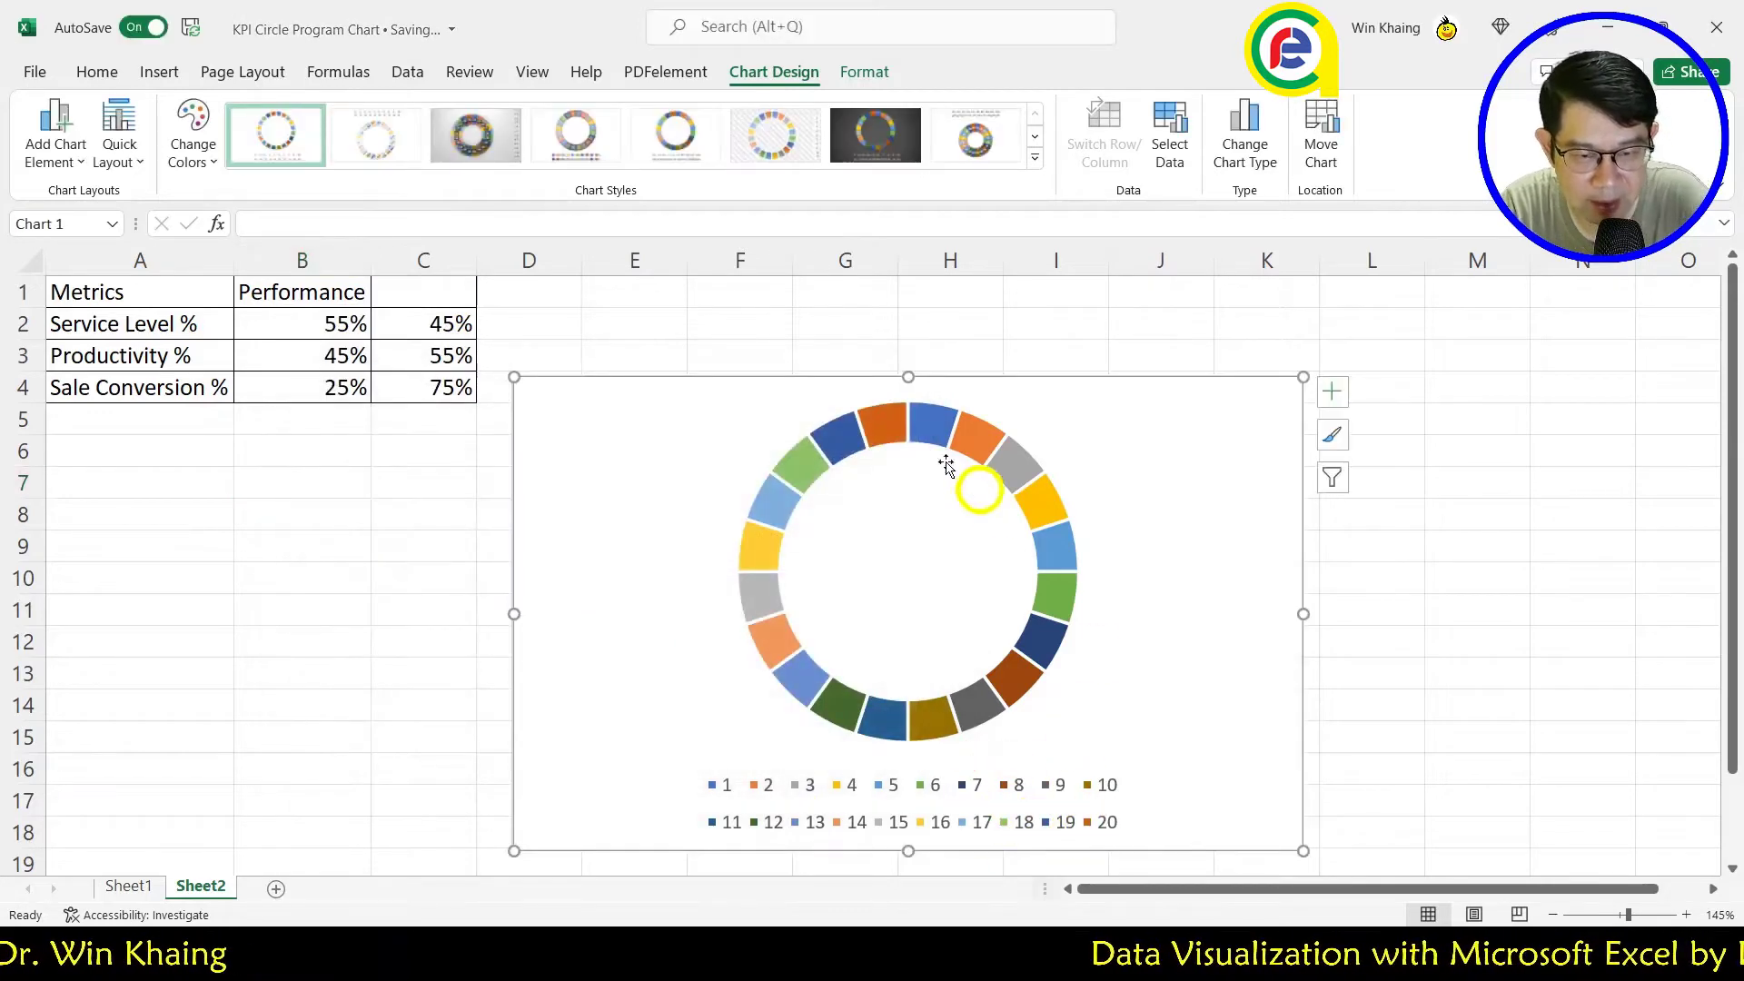
# Step: Delete the doughnut chart's legend and narrow the chart area to about 3.38" wide
pyautogui.click(122, 886)
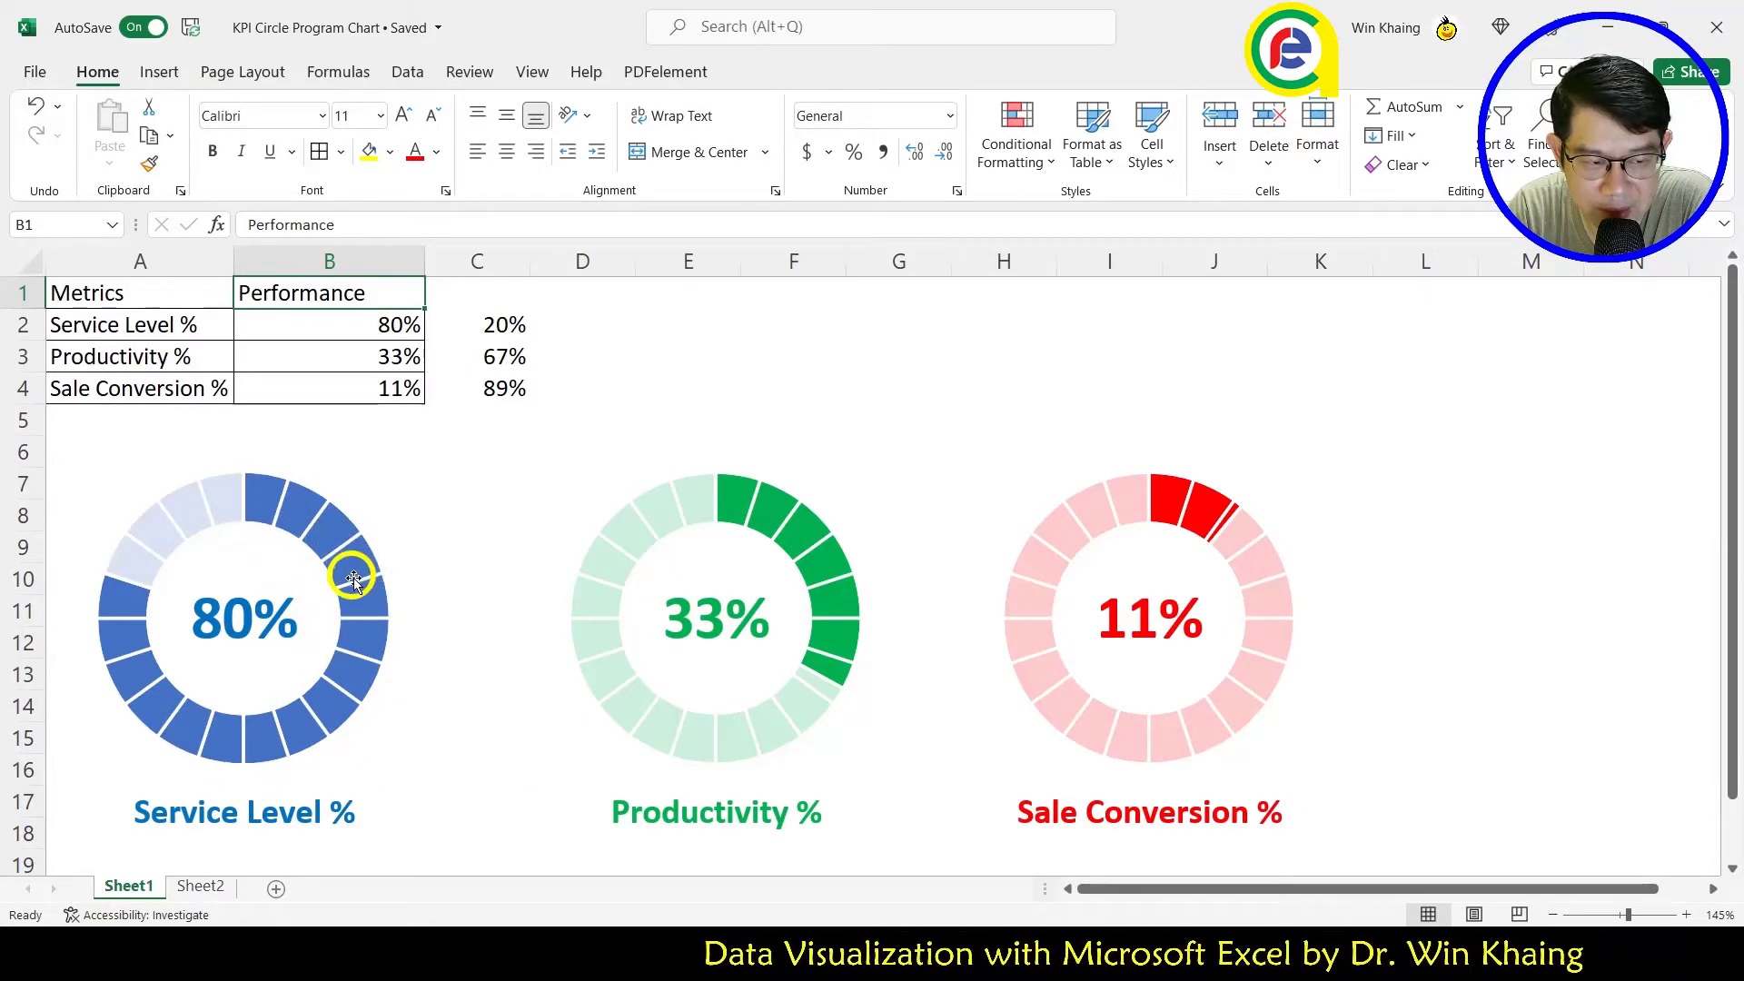
pyautogui.click(209, 886)
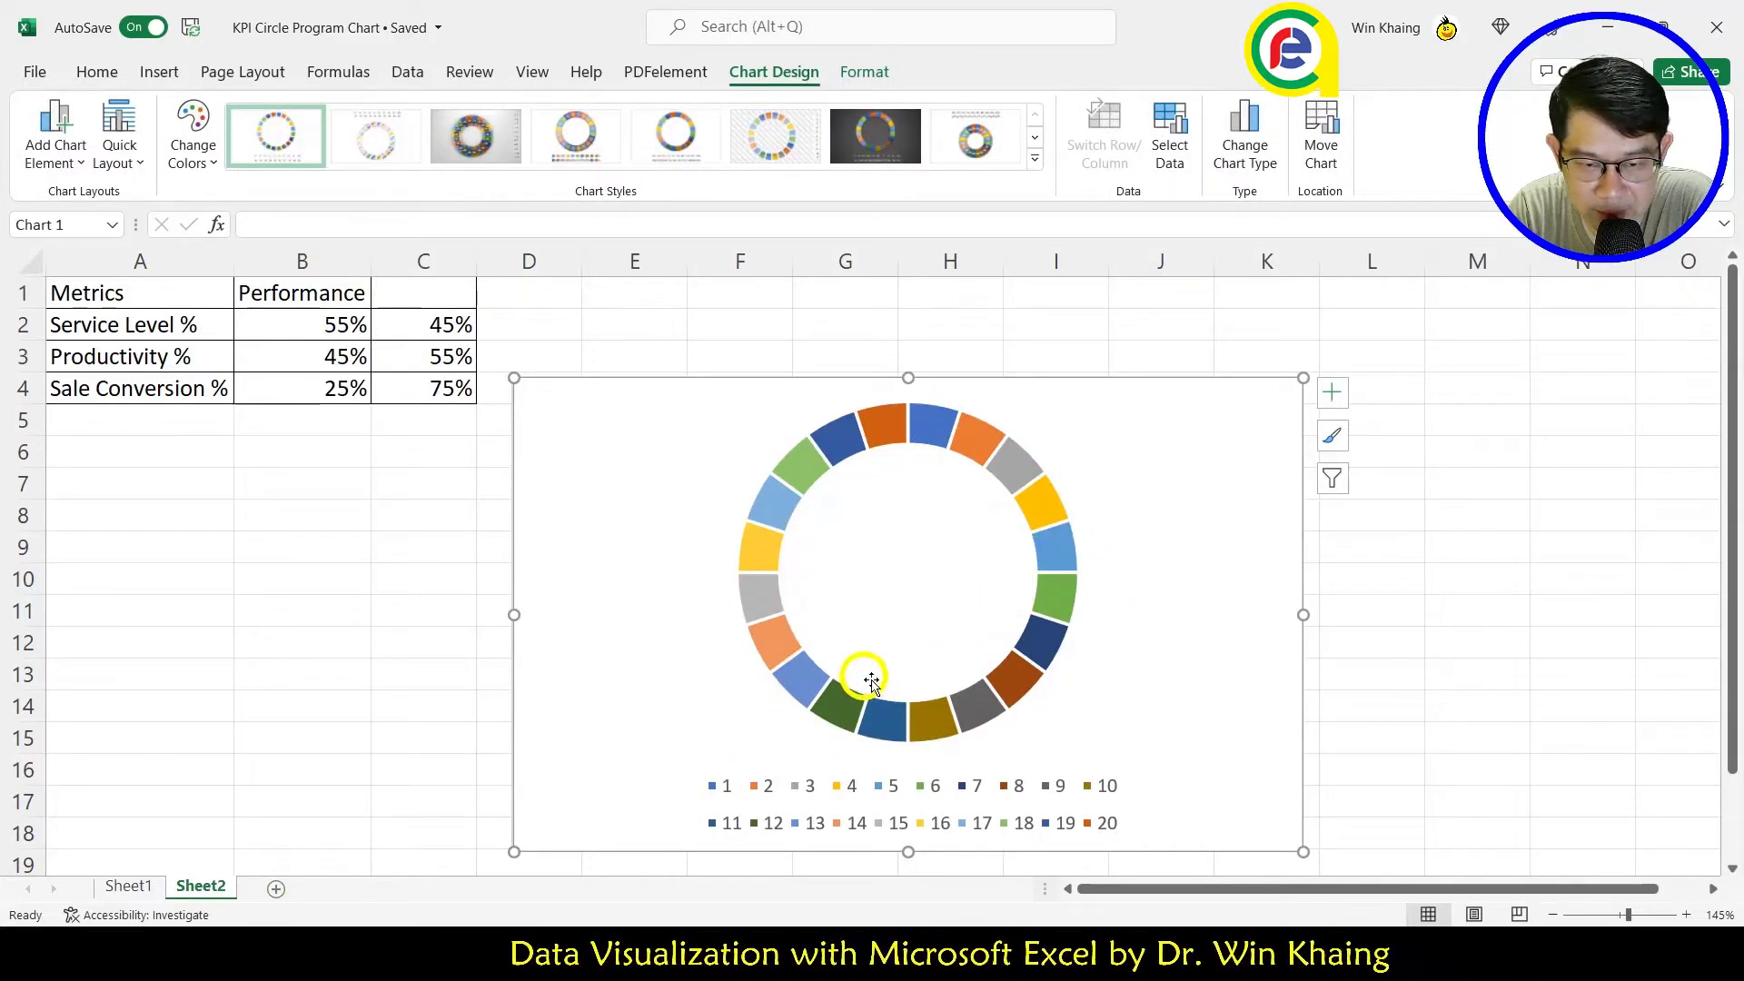
pyautogui.click(996, 806)
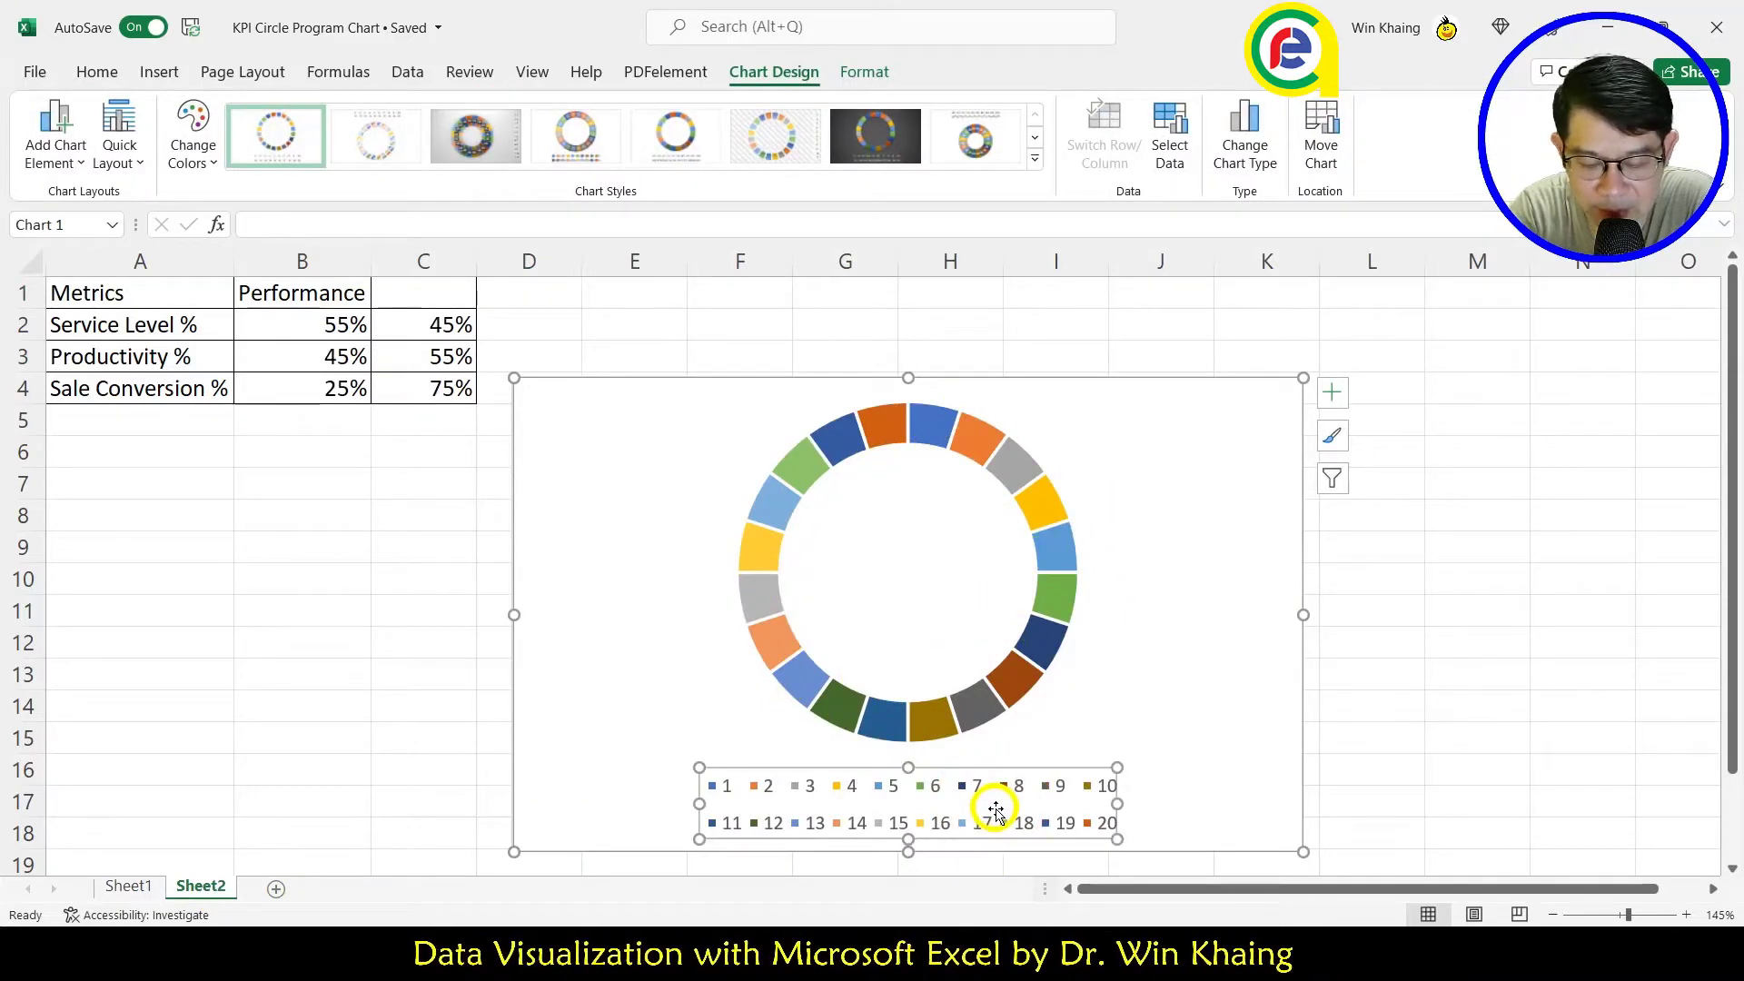
pyautogui.press('Delete')
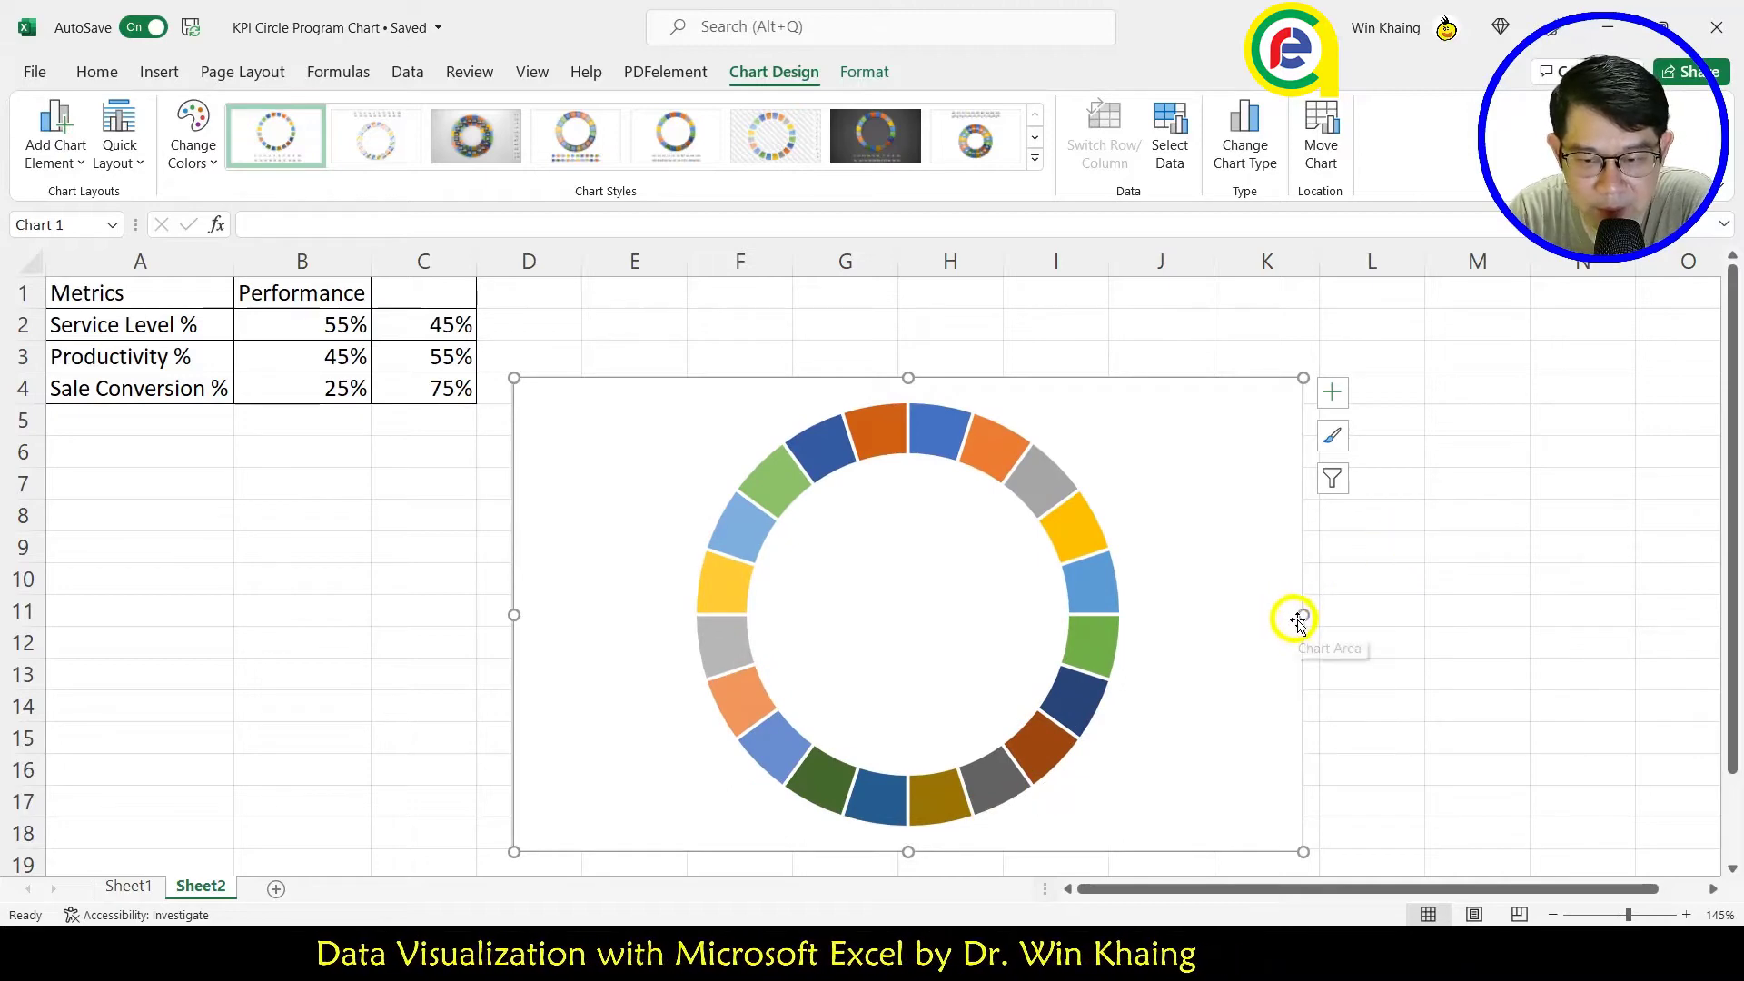
pyautogui.moveTo(1305, 616); pyautogui.dragTo(1043, 617)
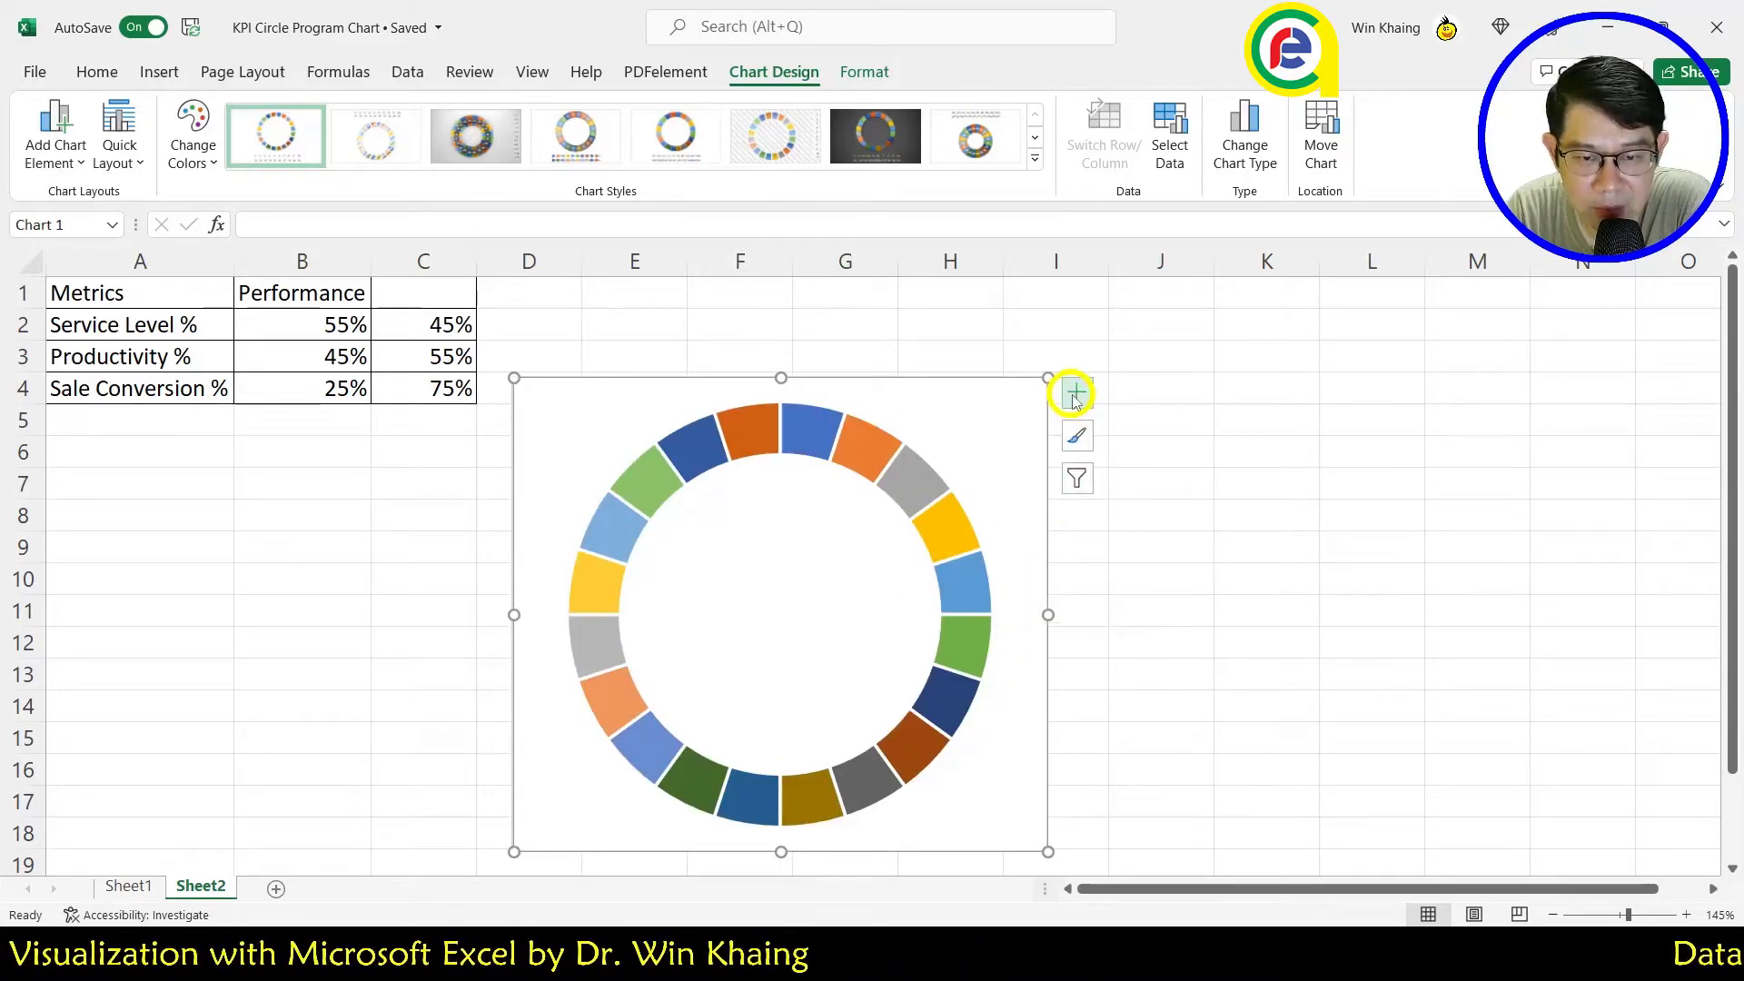
# Step: Fill all segments of the doughnut series with the standard Blue color
pyautogui.click(905, 491)
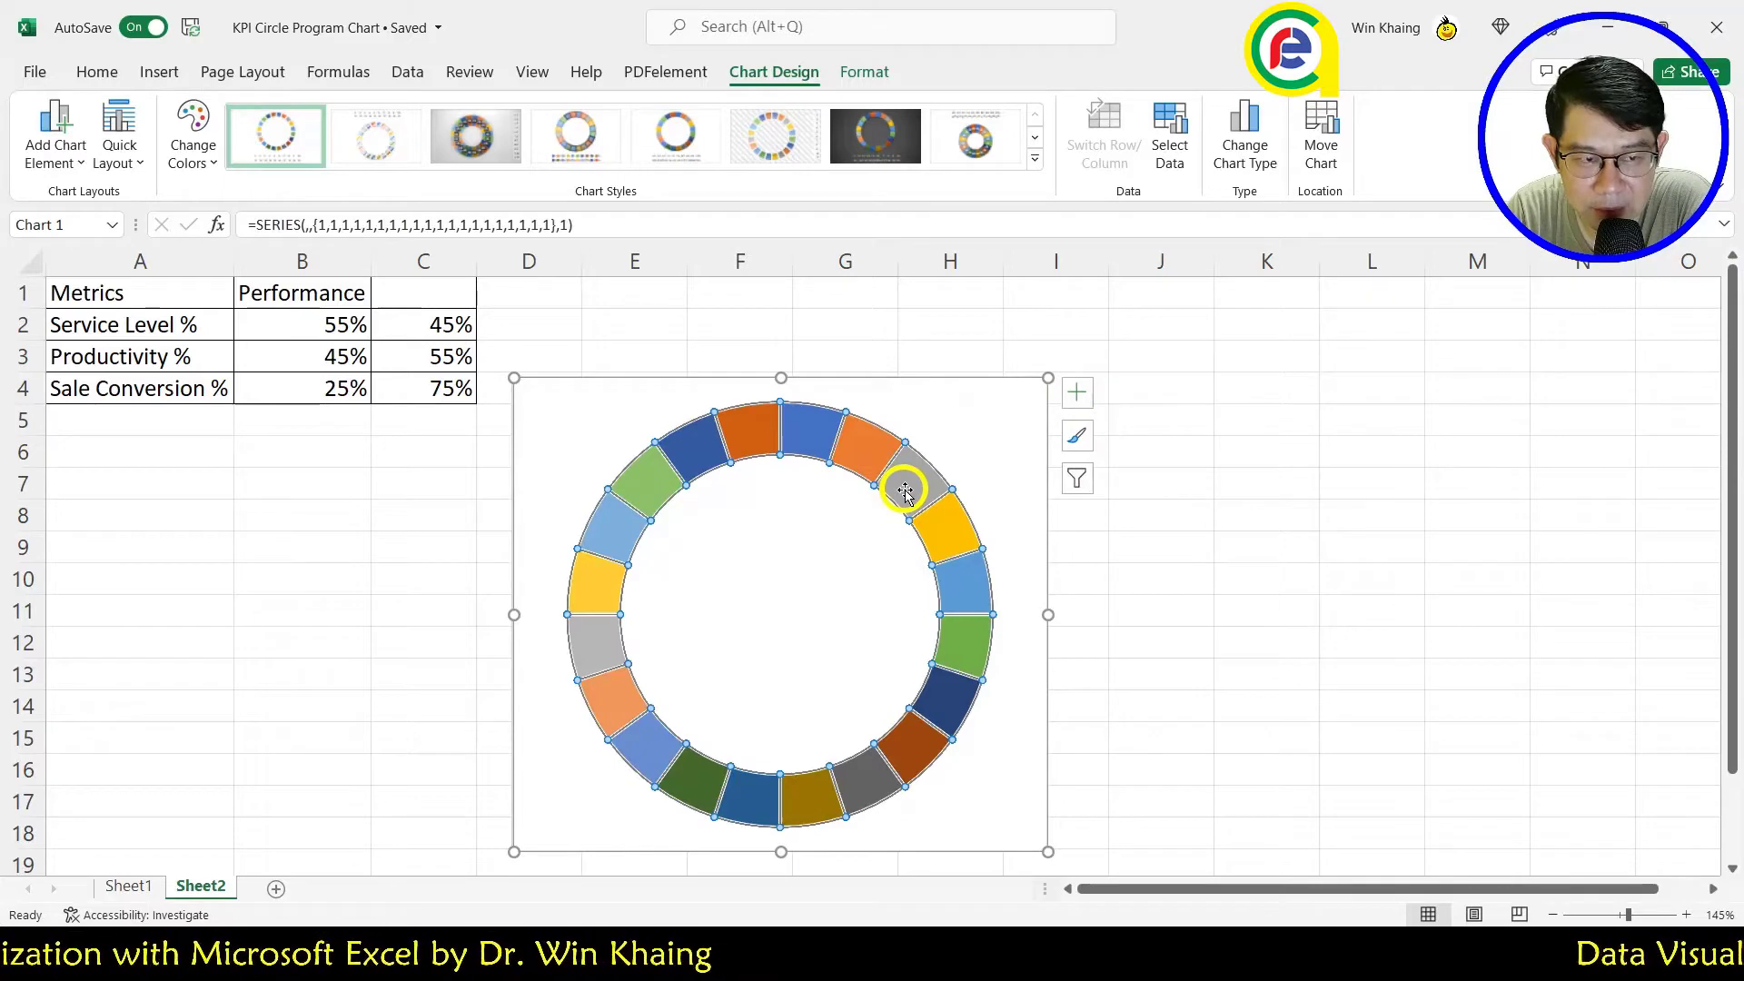
pyautogui.click(863, 74)
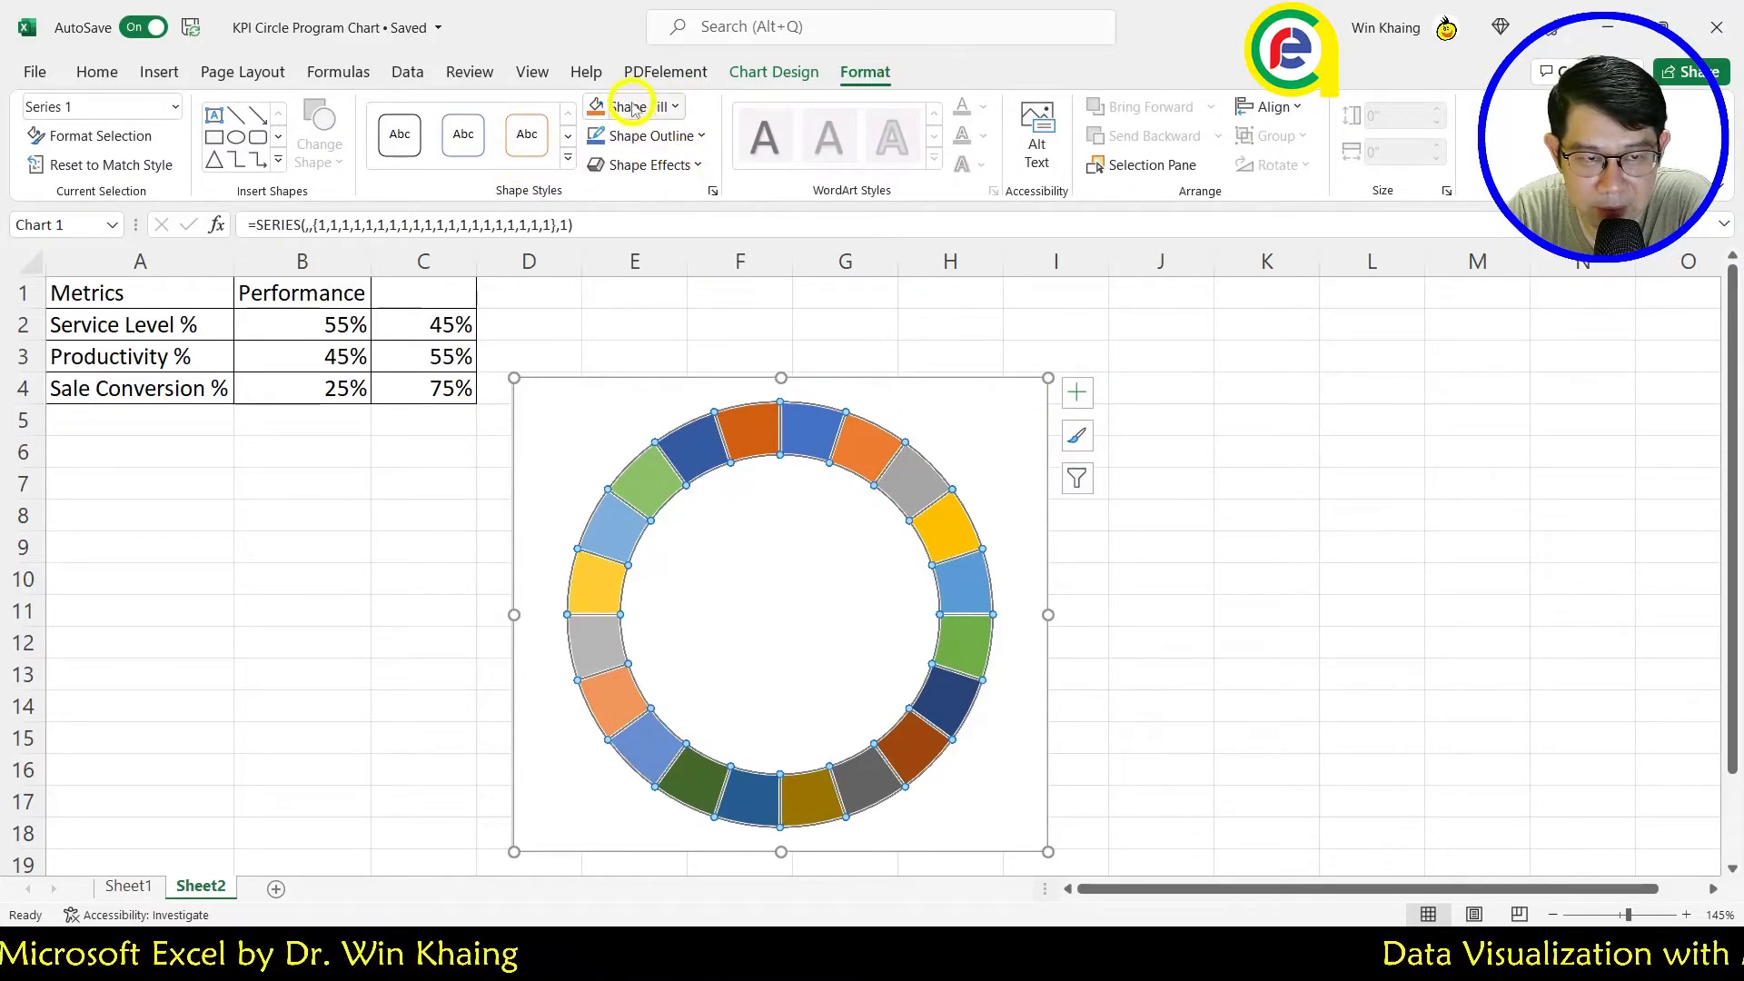
pyautogui.click(1045, 402)
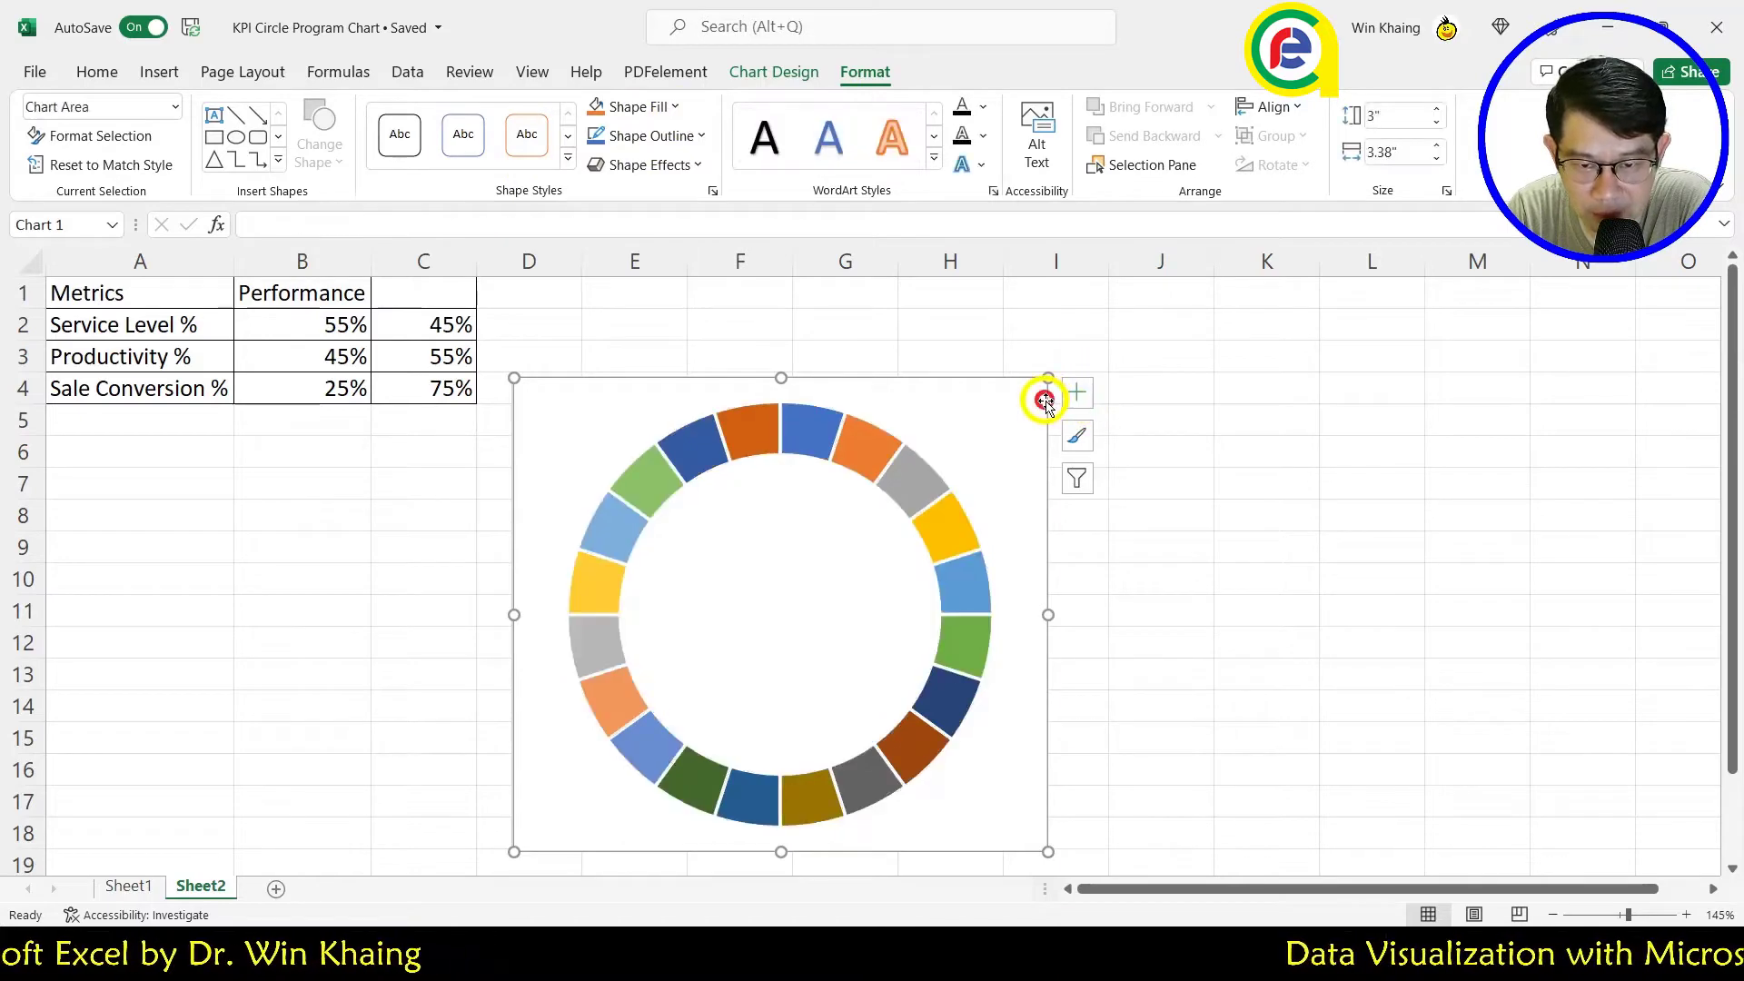
pyautogui.click(1077, 396)
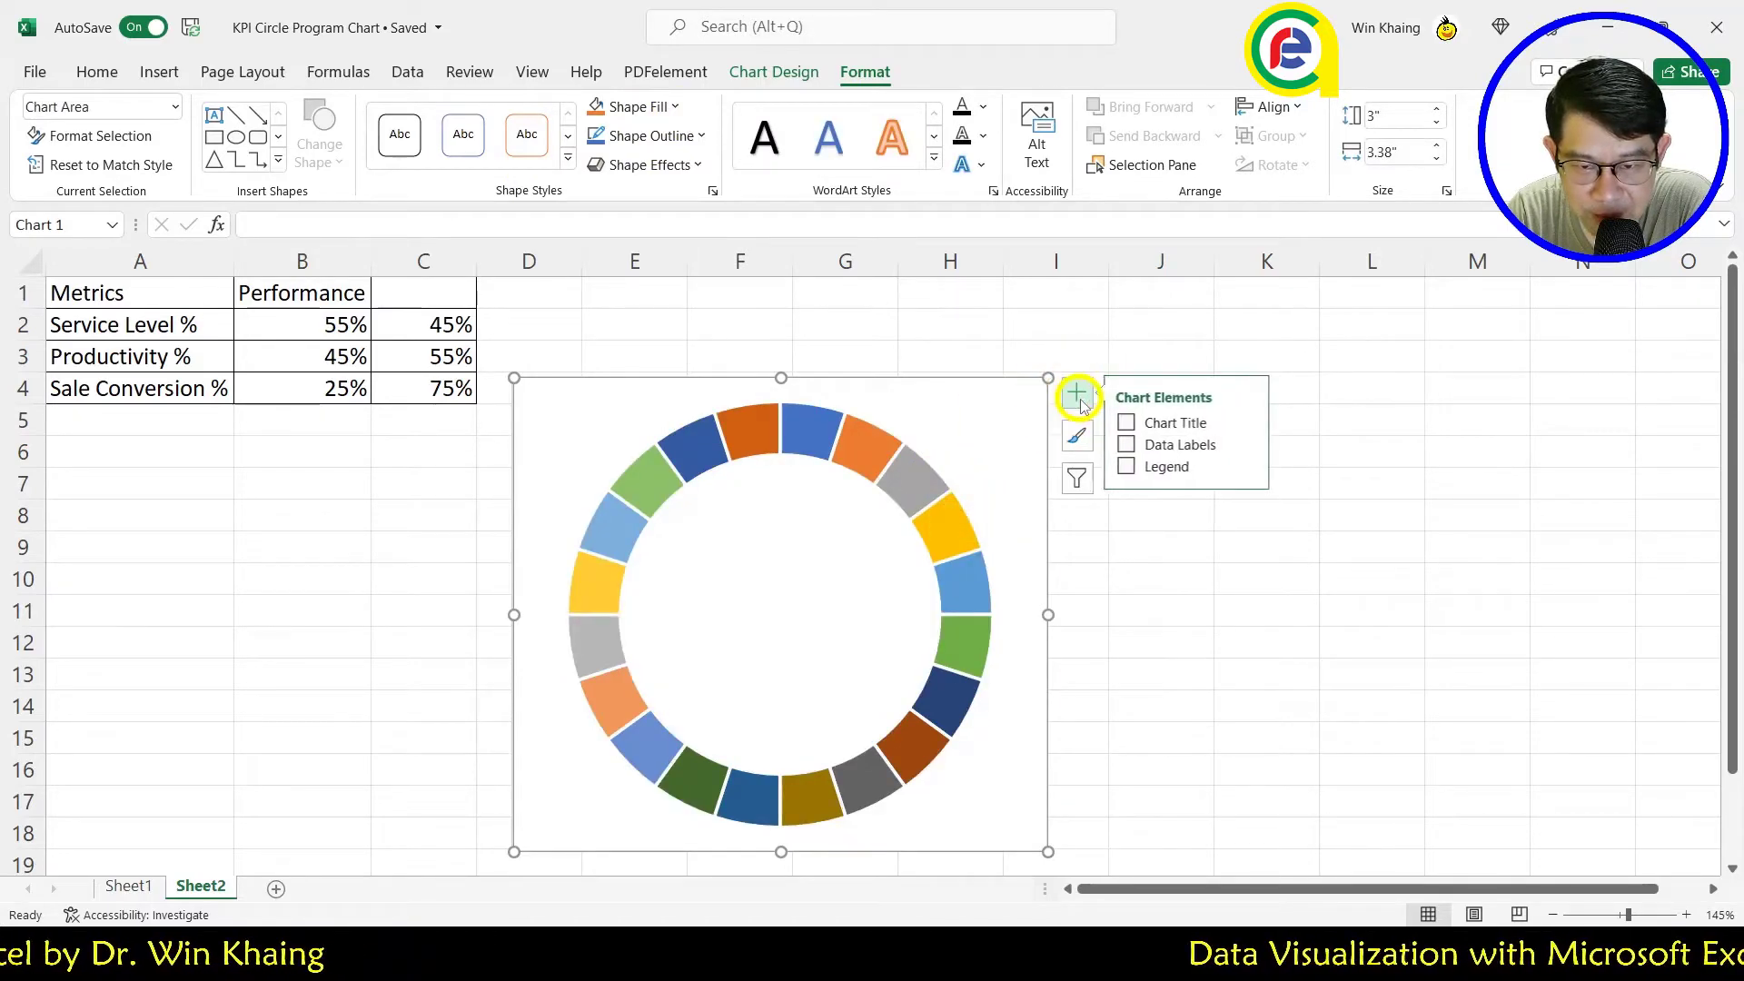
pyautogui.click(939, 467)
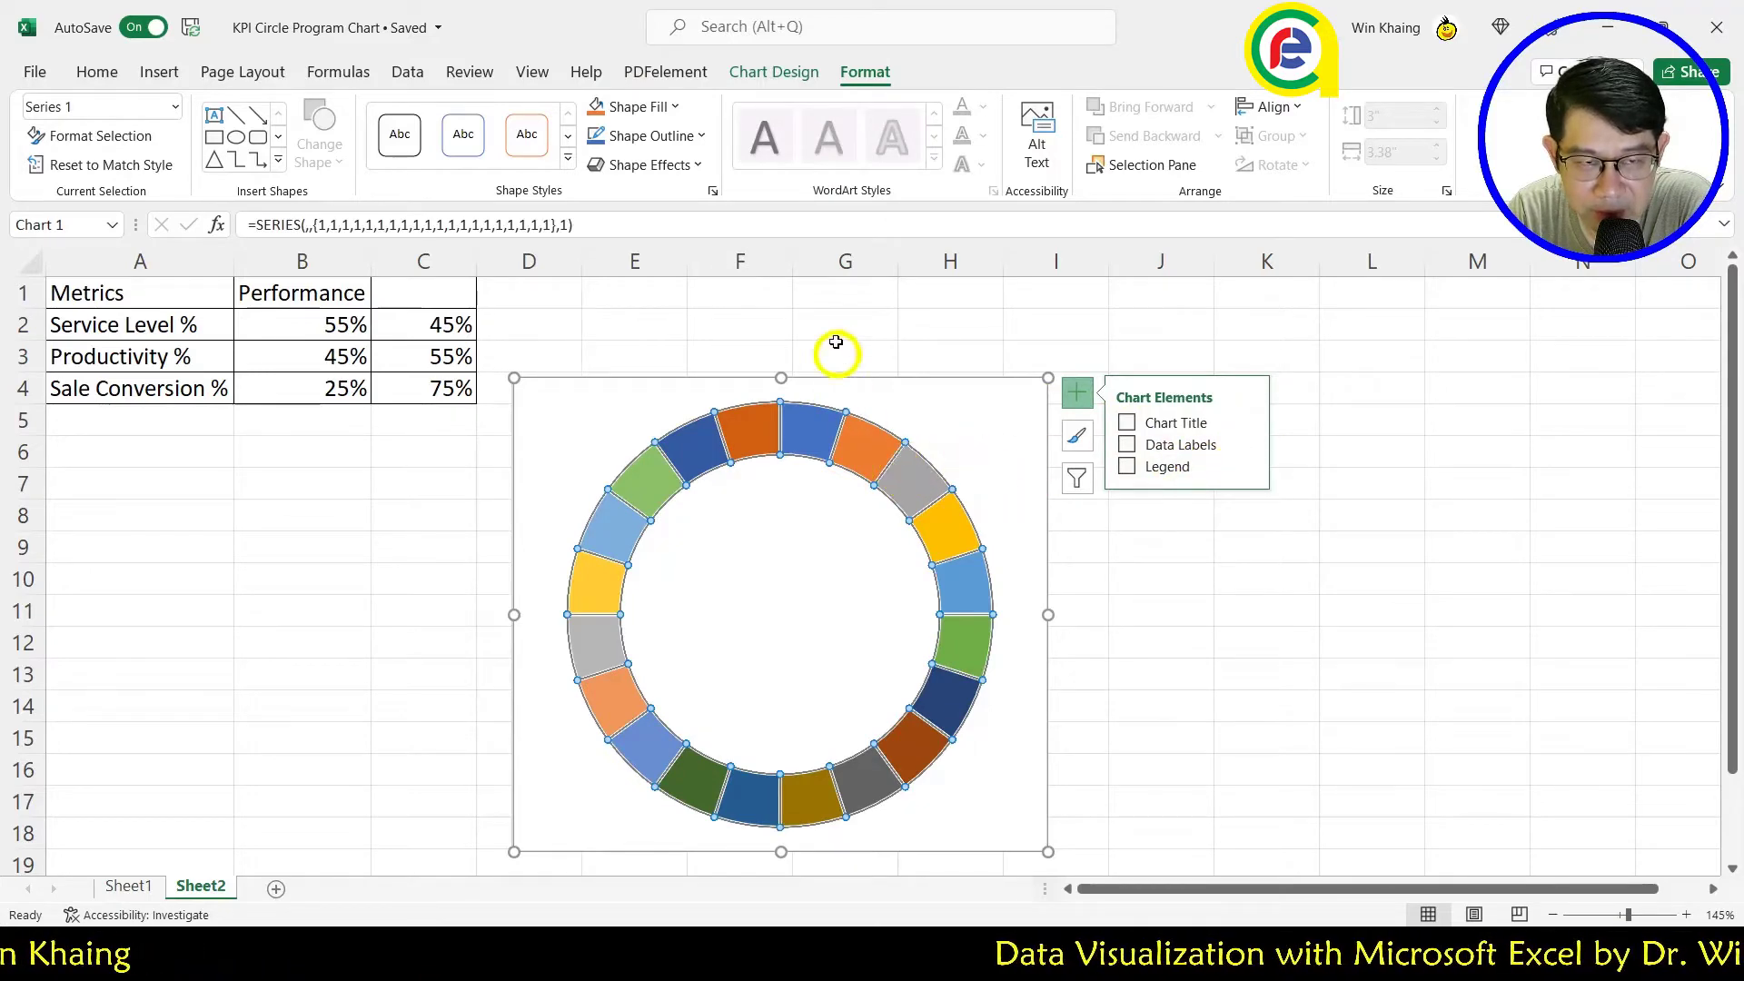
pyautogui.click(671, 106)
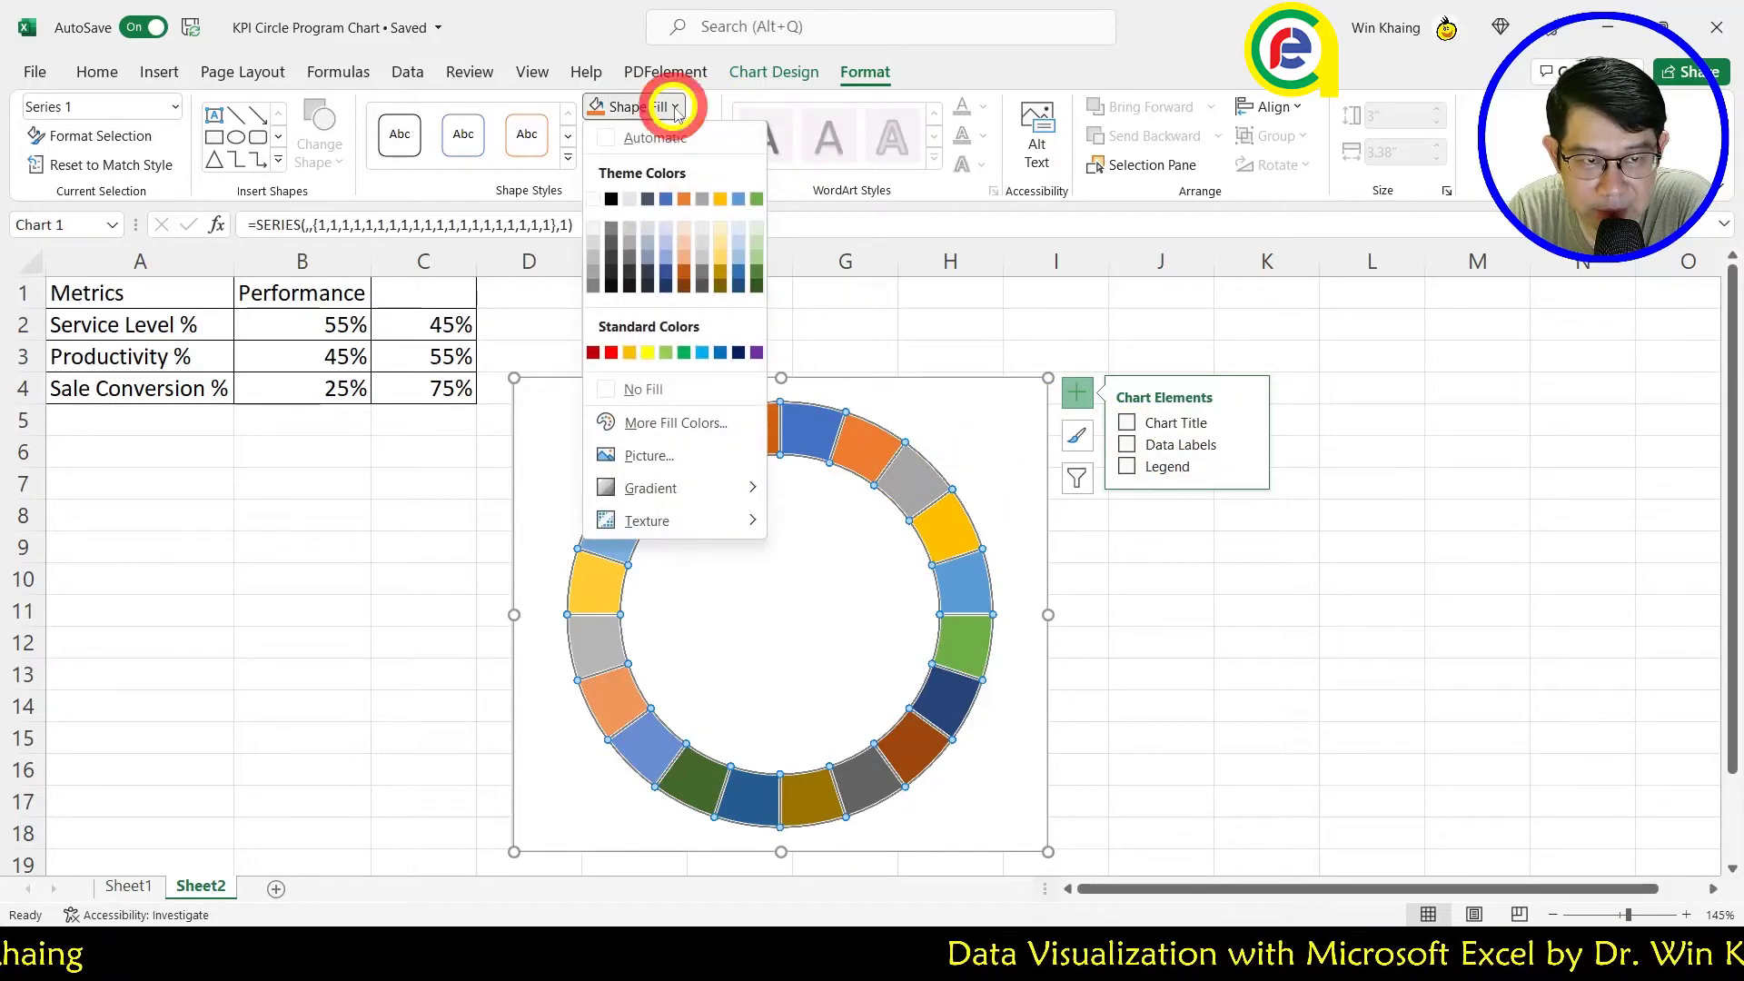
pyautogui.click(720, 355)
pyautogui.click(1026, 445)
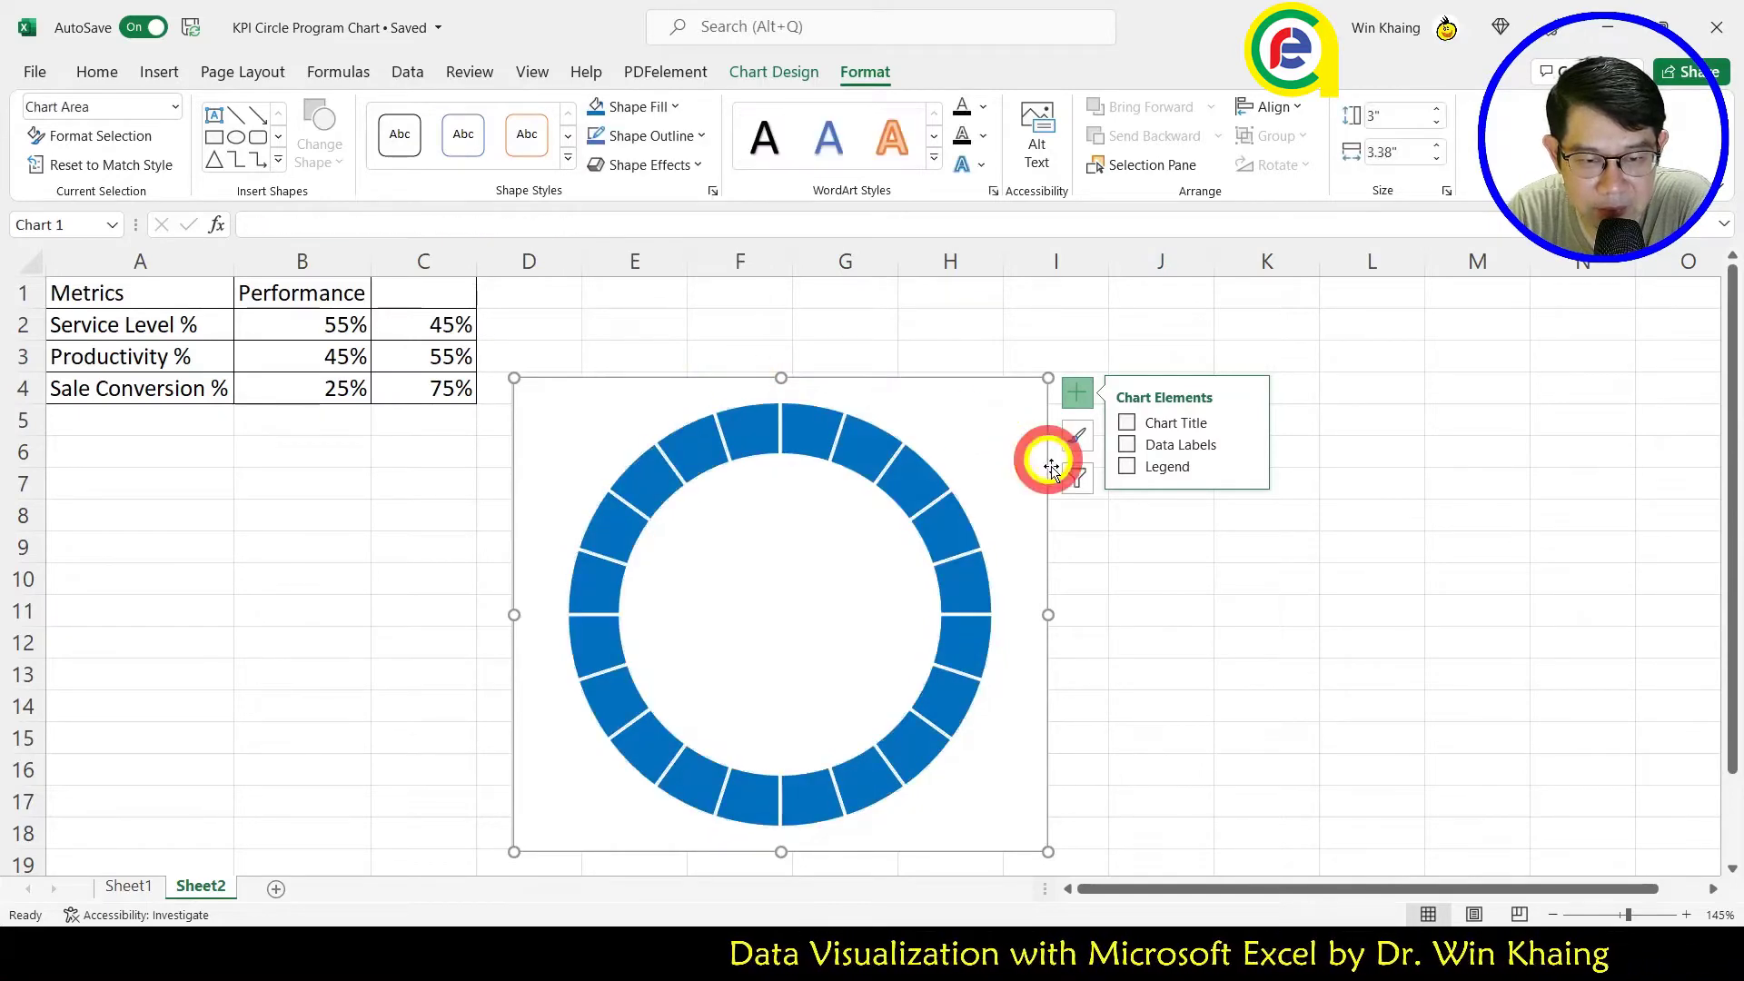
# Step: Try the doughnut segments with No Outline
pyautogui.click(879, 473)
pyautogui.click(704, 136)
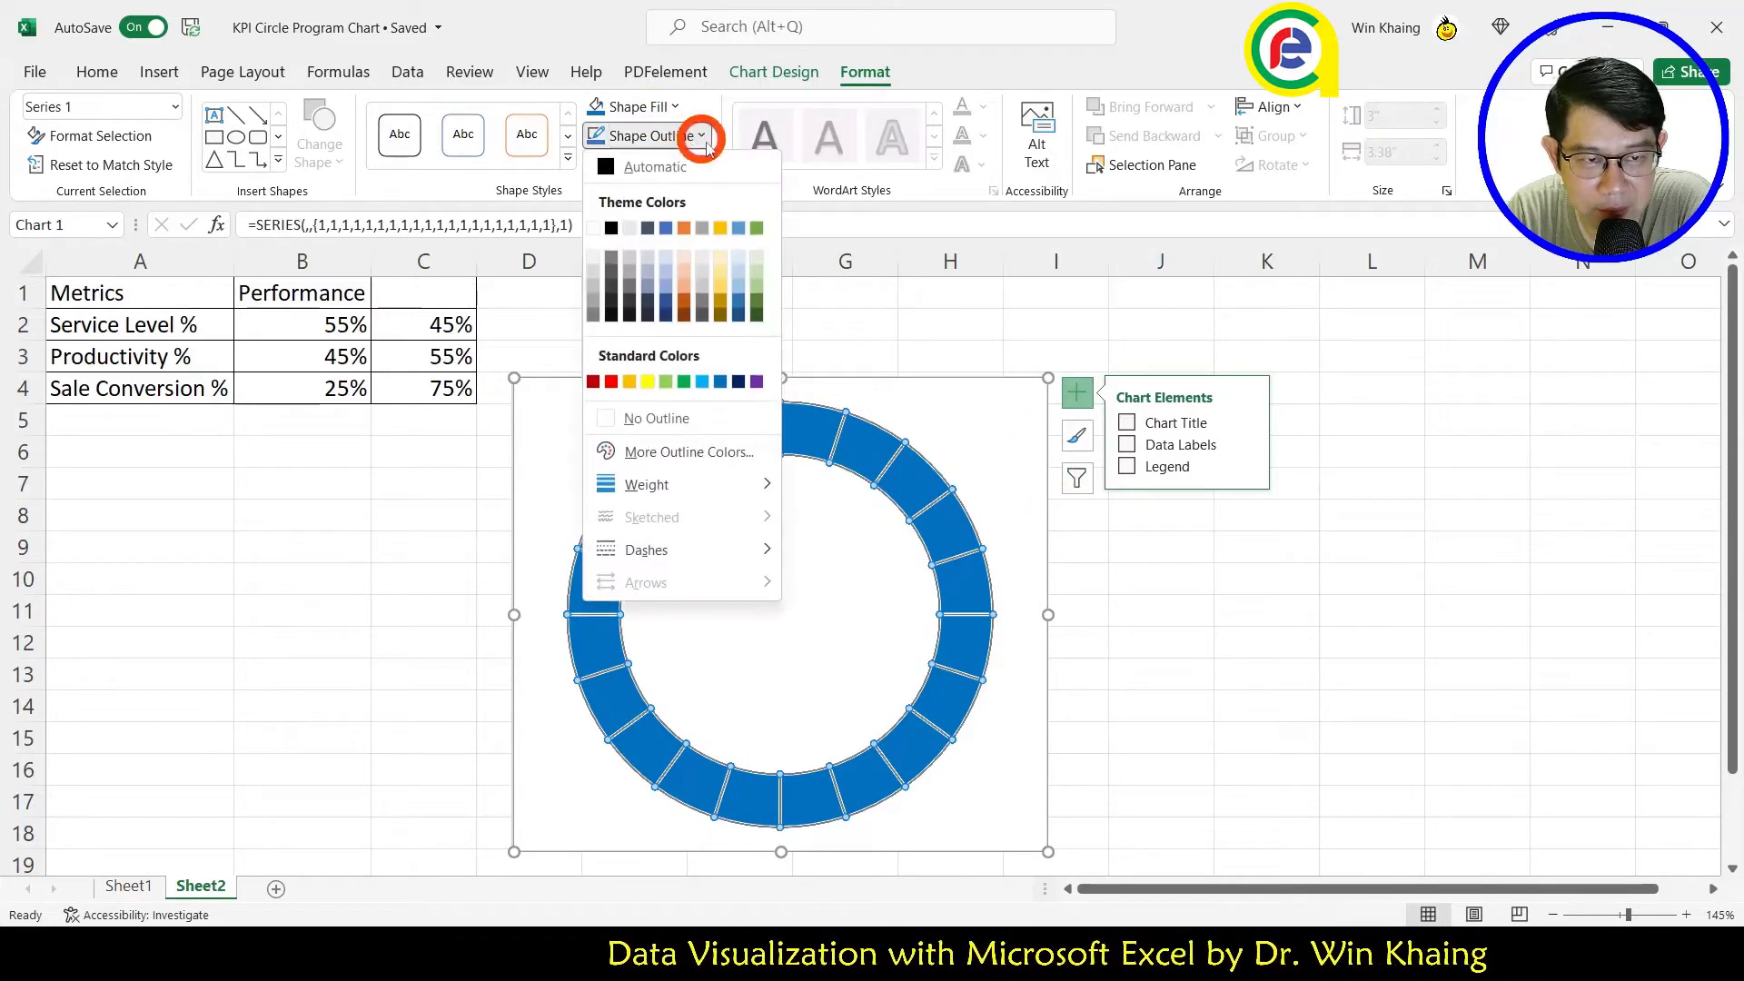
pyautogui.click(690, 417)
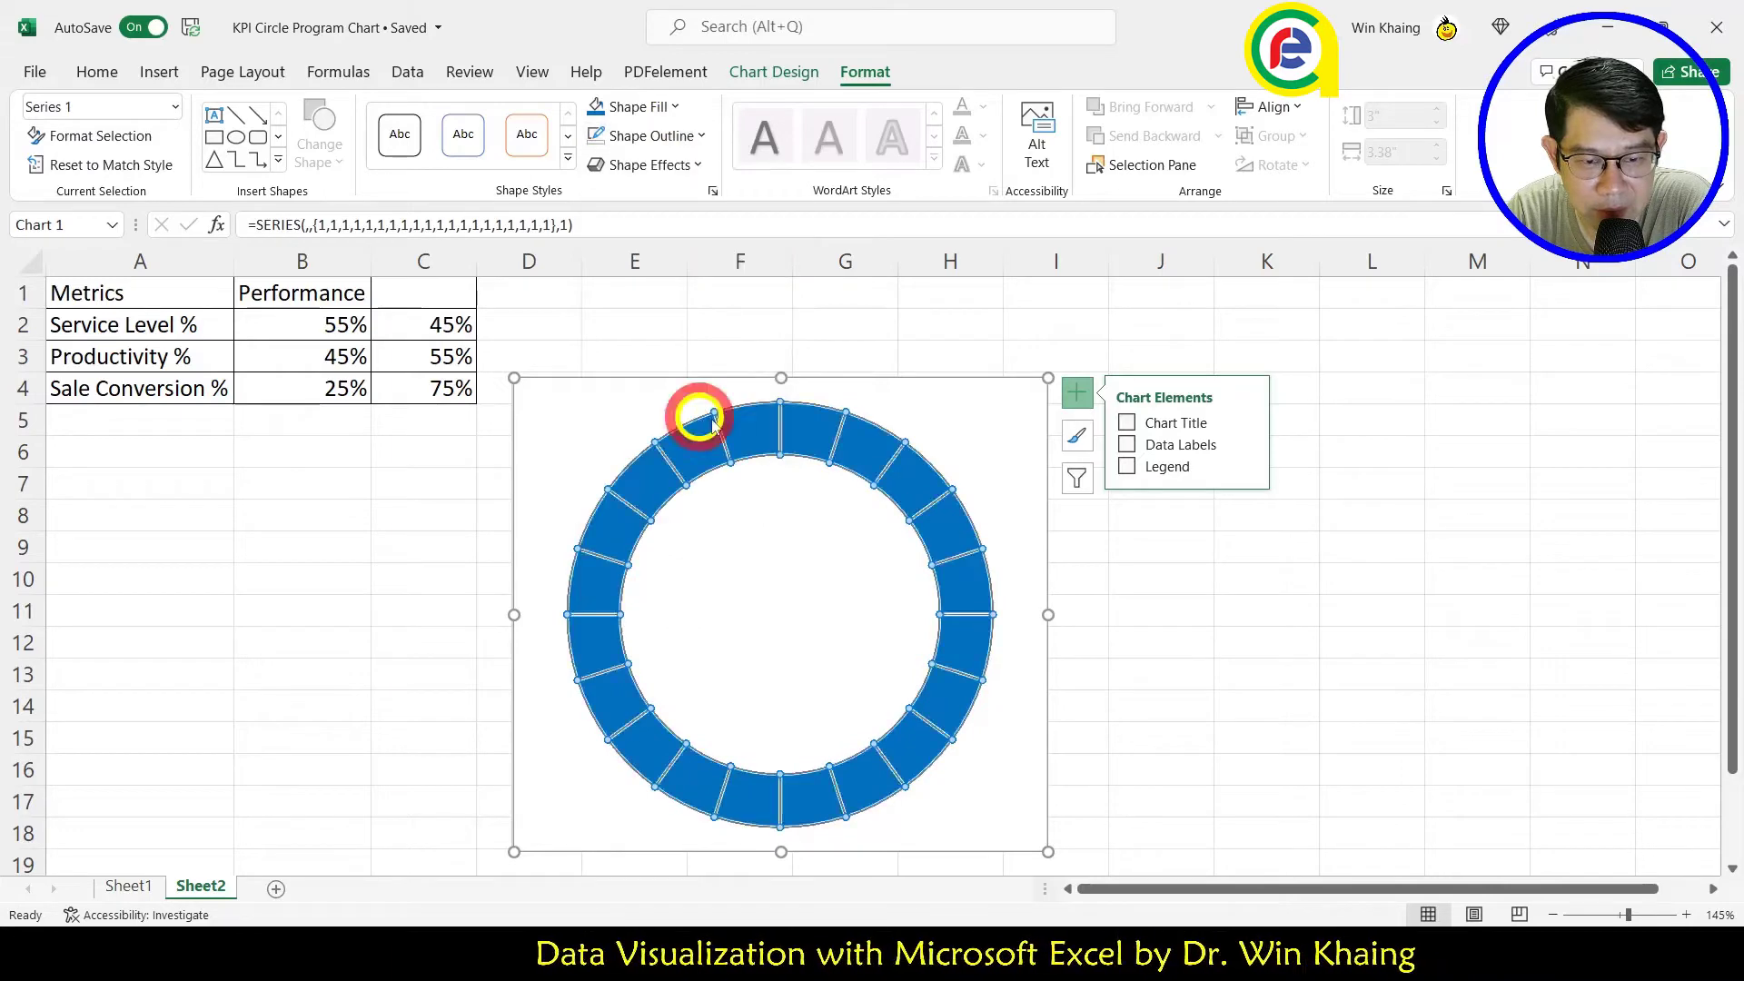
pyautogui.click(983, 444)
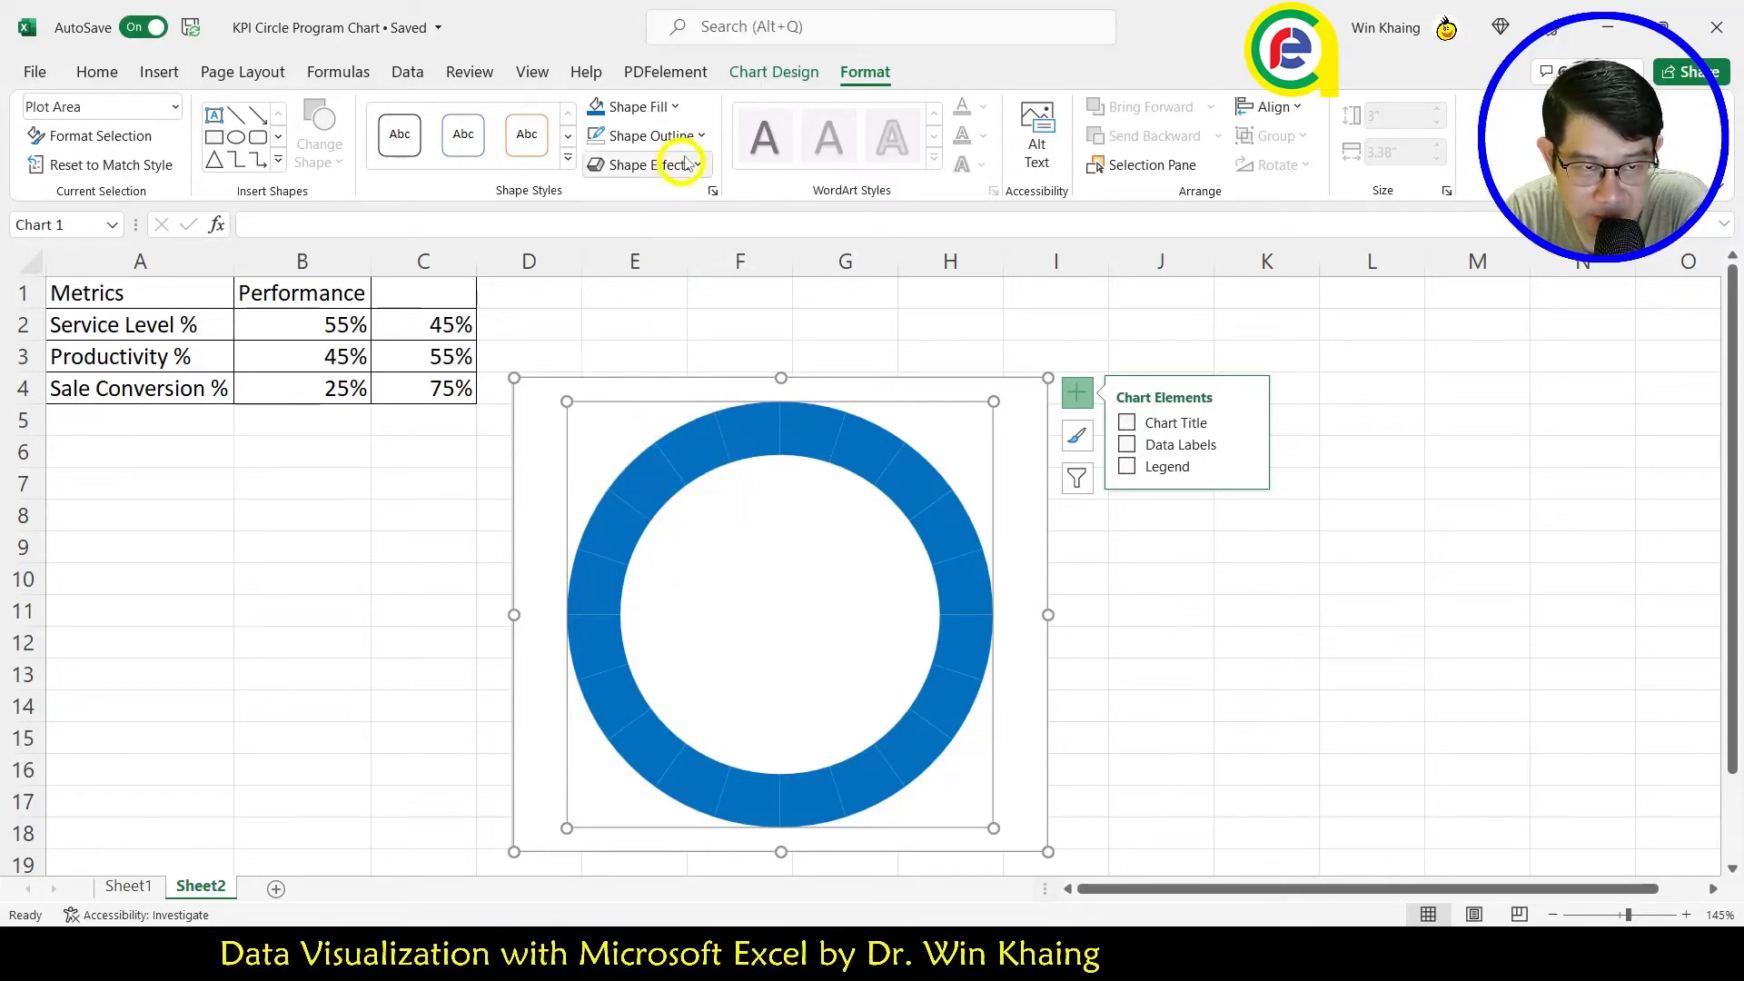
# Step: Set the outline of all doughnut segments to the white theme color
pyautogui.click(790, 422)
pyautogui.click(701, 136)
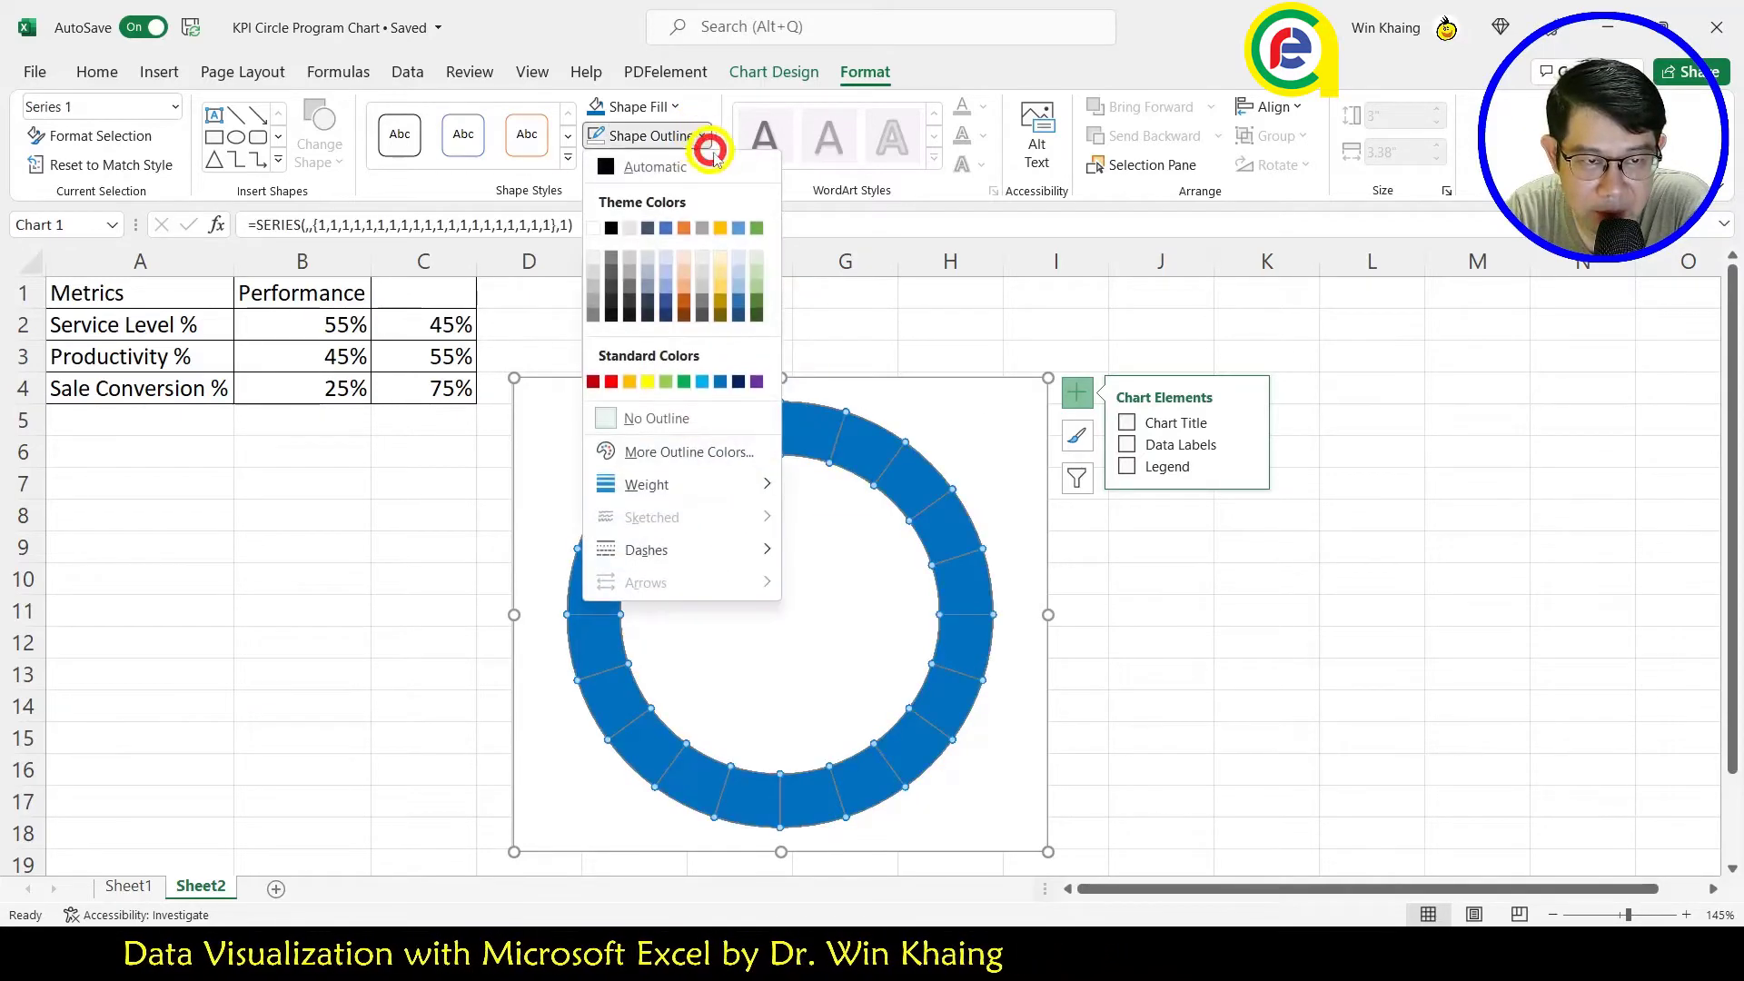
pyautogui.click(592, 229)
pyautogui.click(1017, 465)
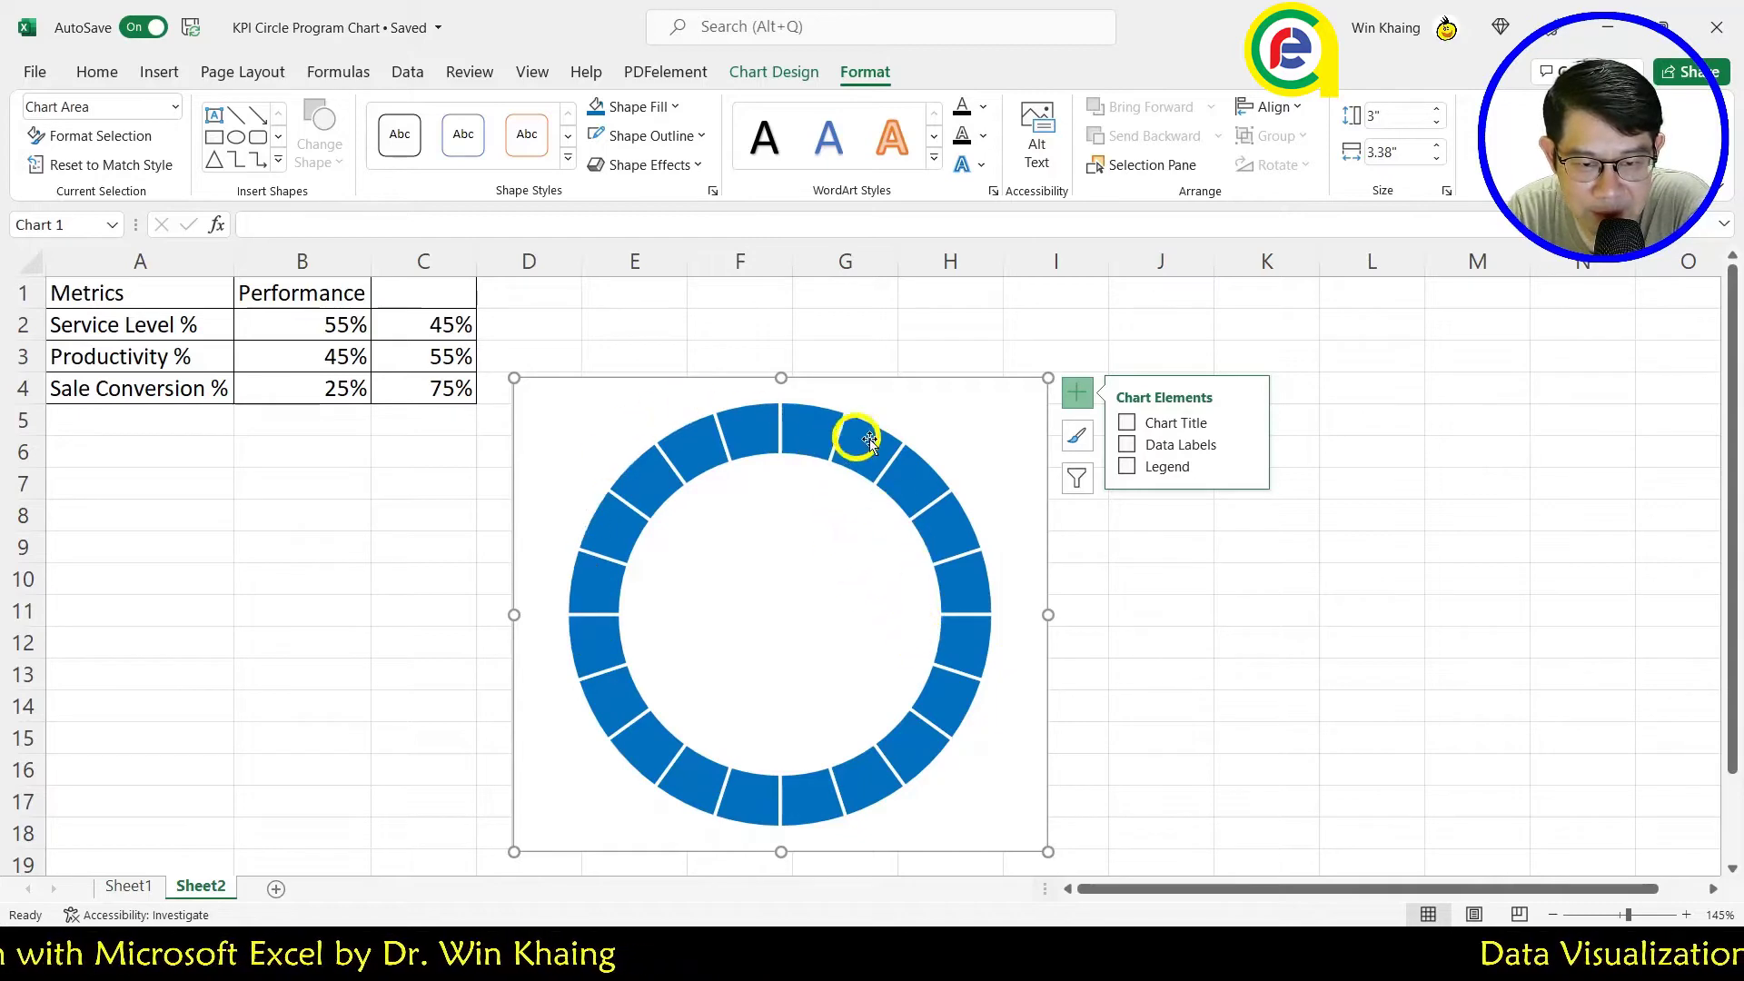
# Step: Set the doughnut chart's plot area to No fill and its border to No line
pyautogui.click(991, 476)
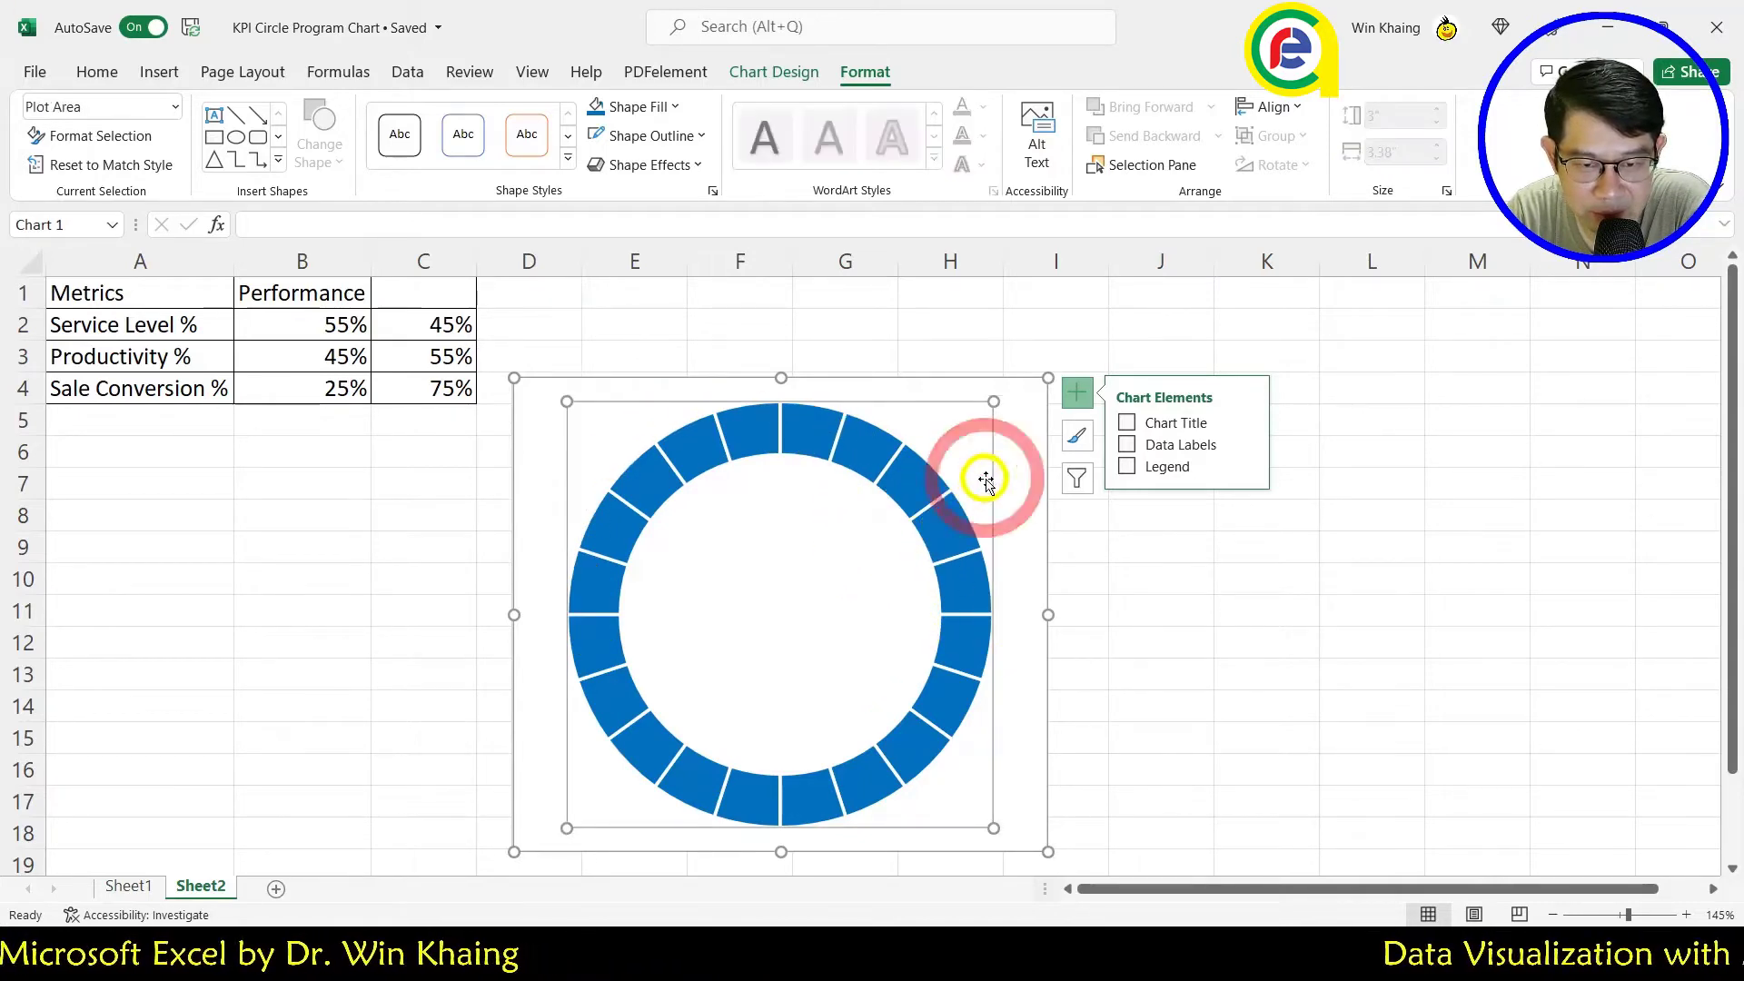
pyautogui.doubleClick(980, 460)
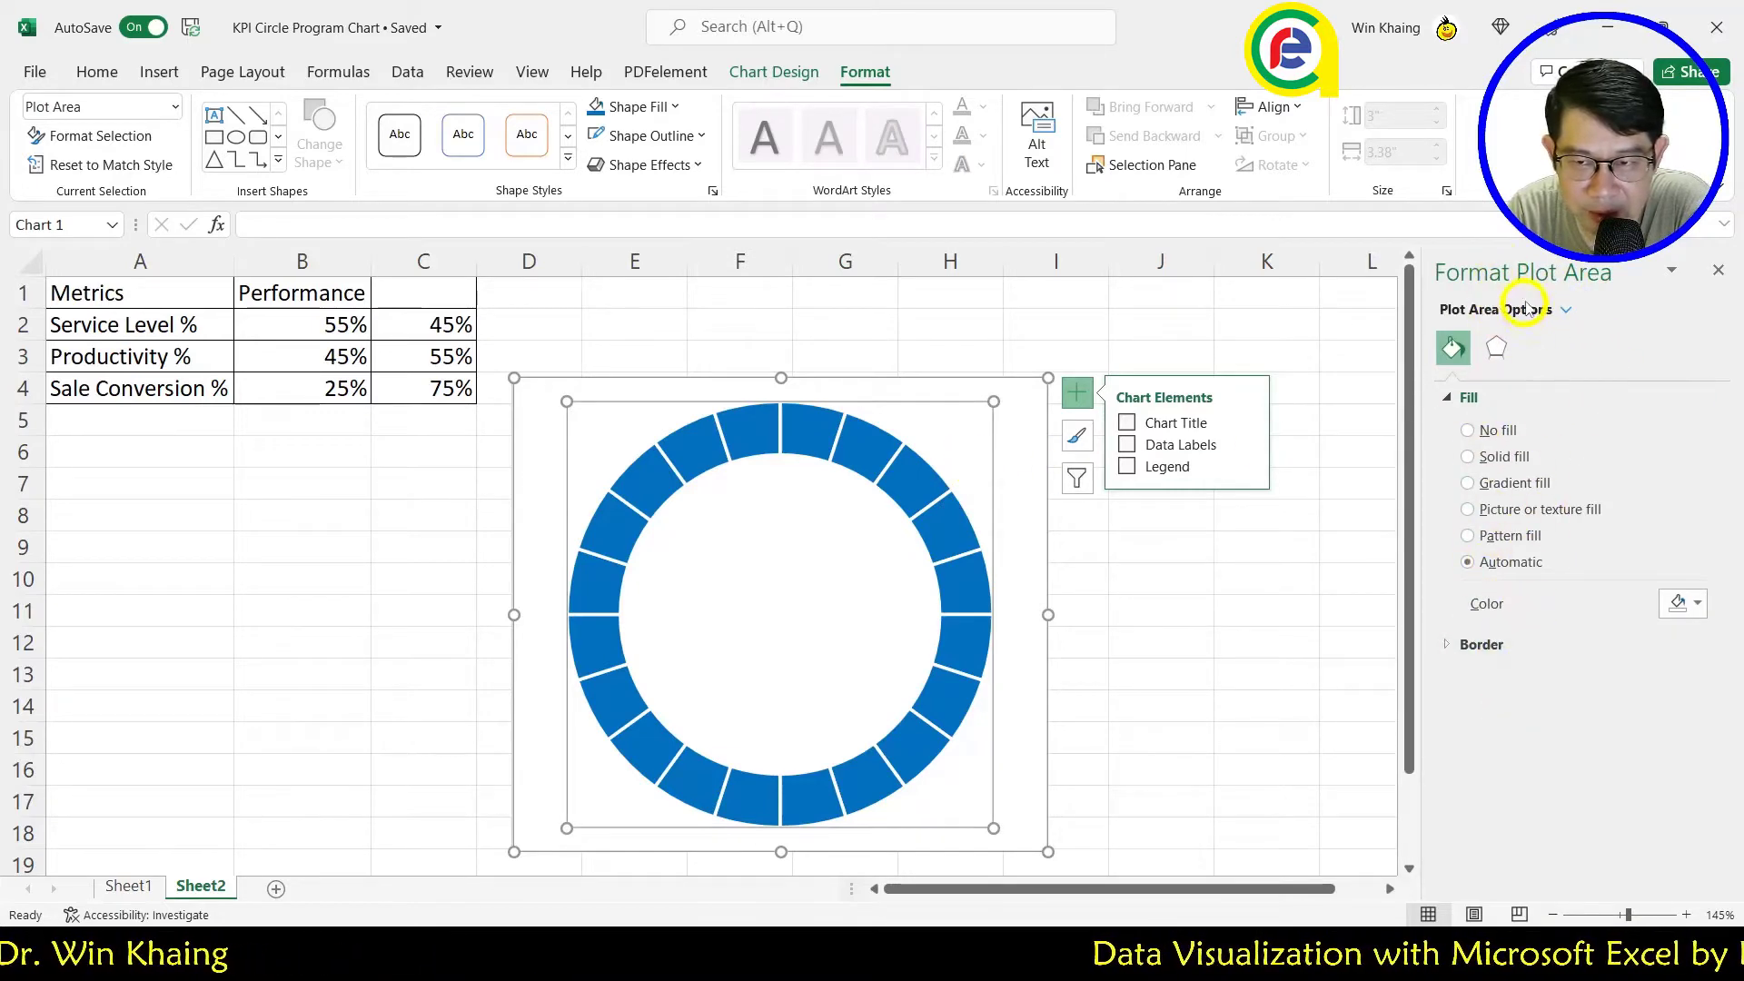
pyautogui.click(1002, 488)
pyautogui.click(973, 463)
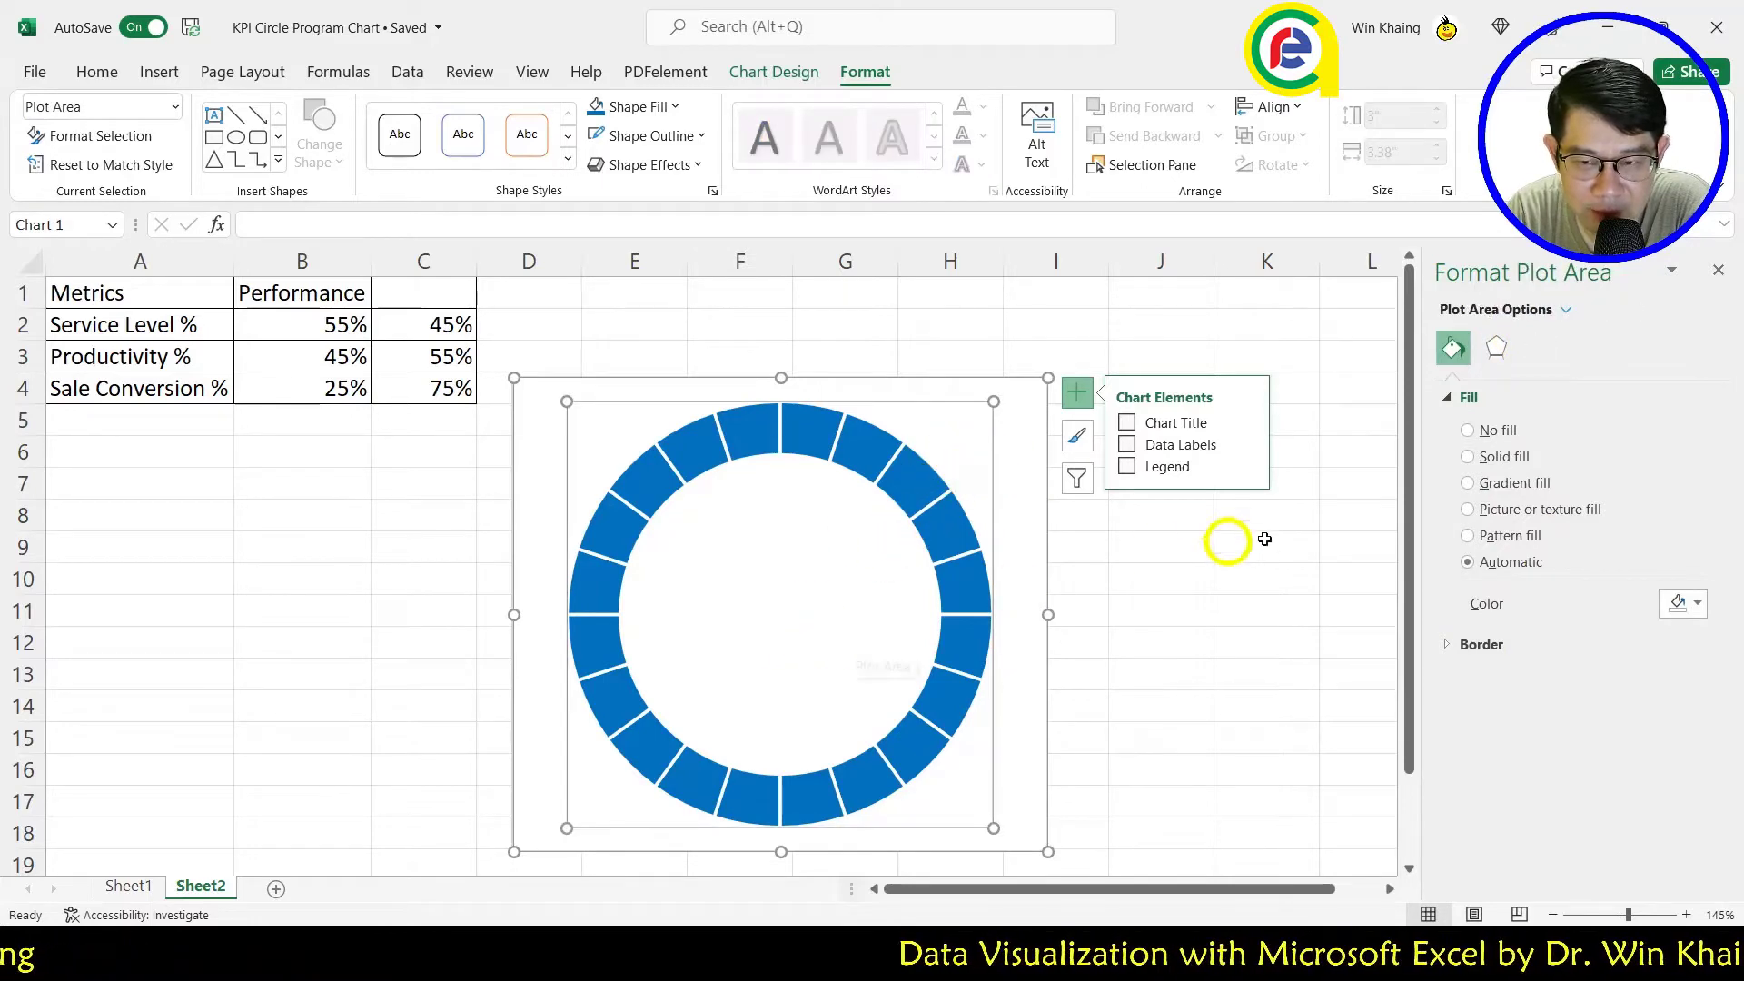
pyautogui.click(1472, 435)
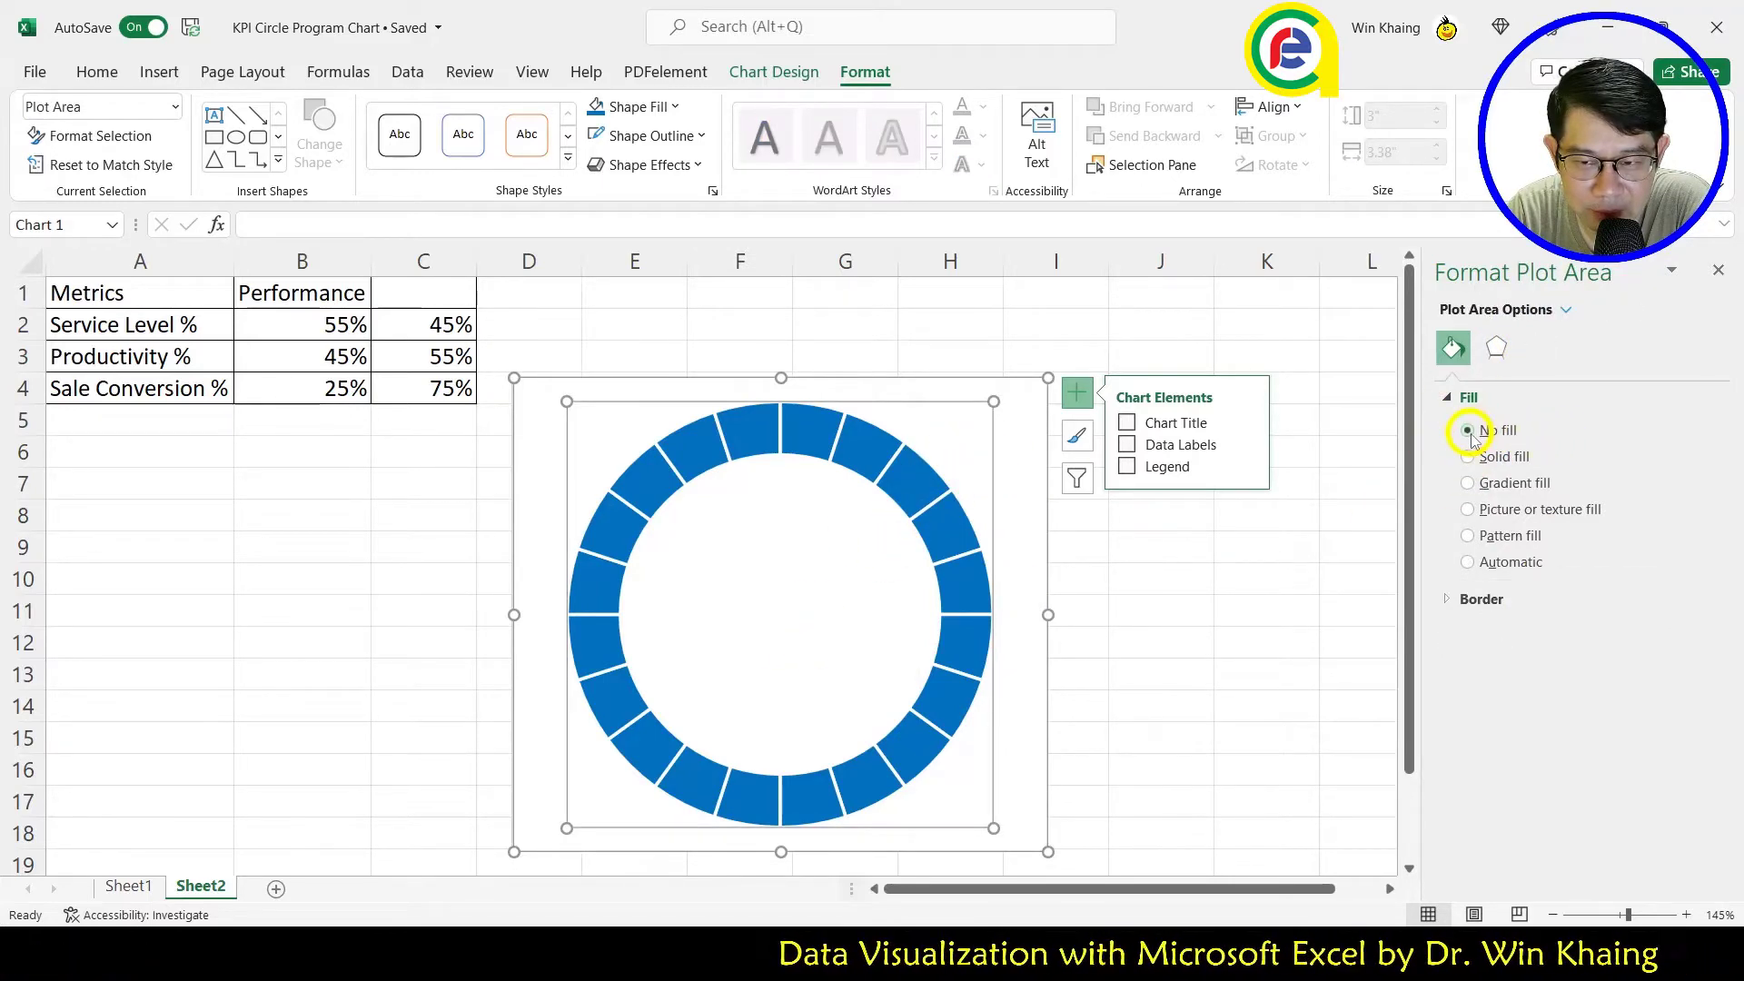
pyautogui.click(1464, 598)
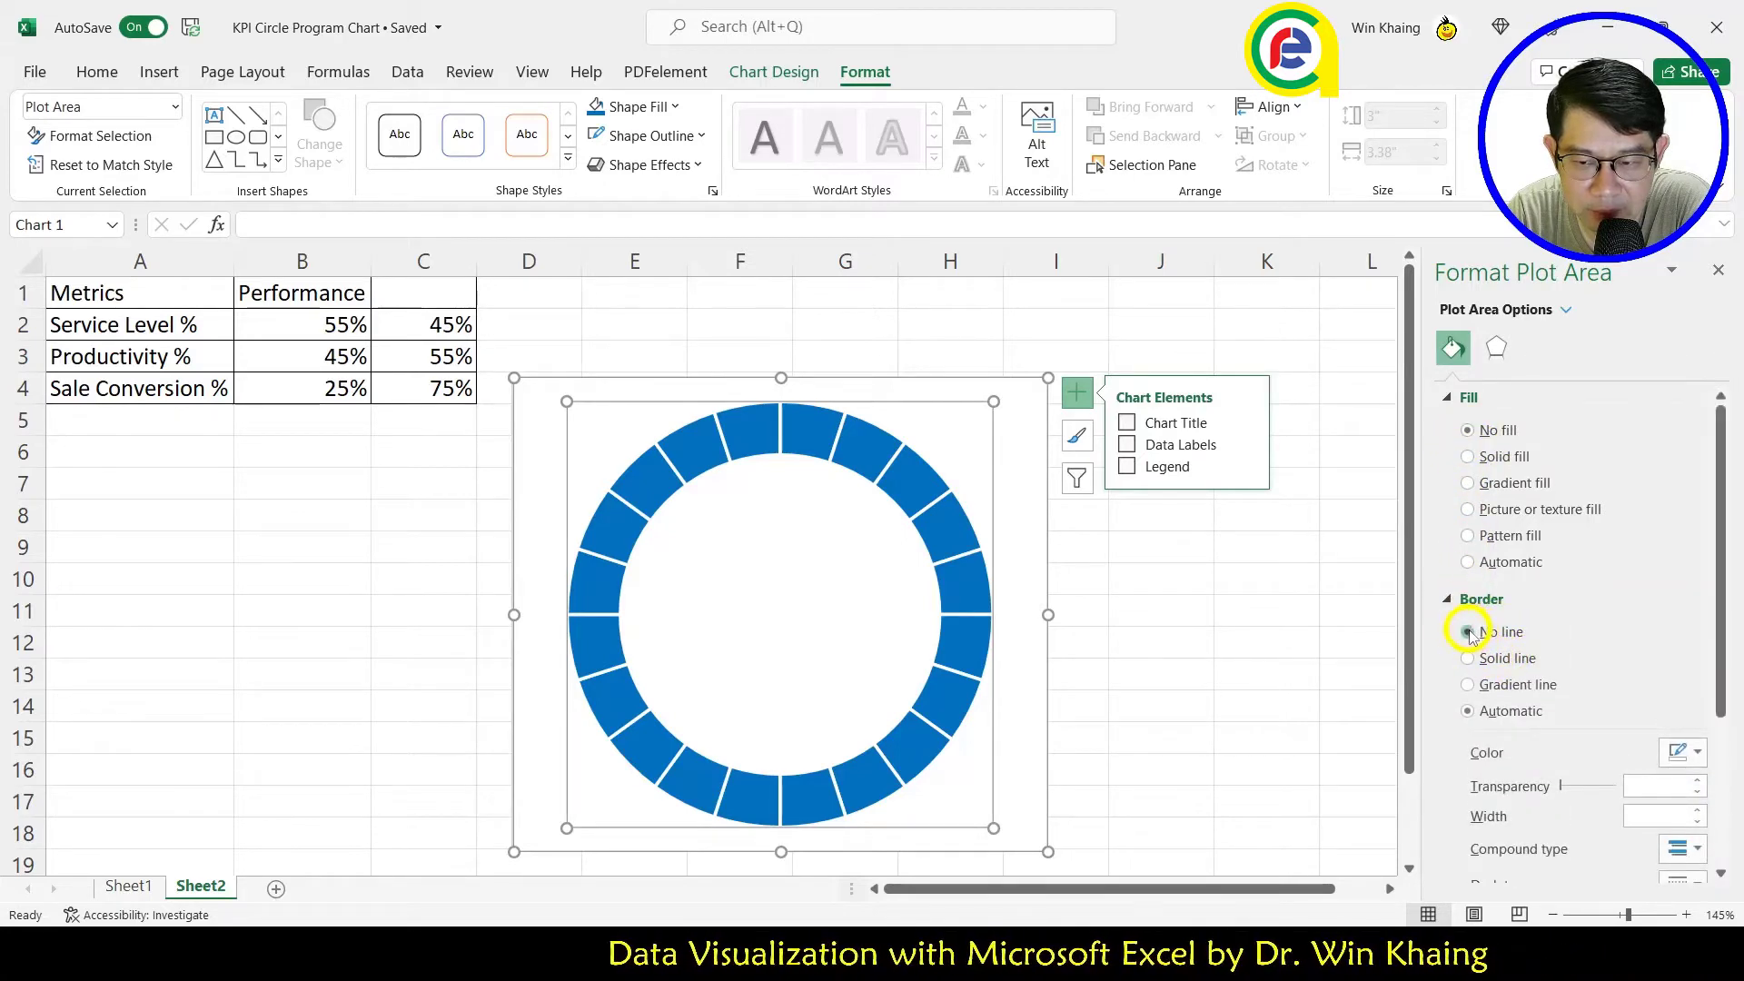
pyautogui.click(1468, 633)
# Step: Make the doughnut chart's chart area transparent with No fill and No line
pyautogui.click(1015, 442)
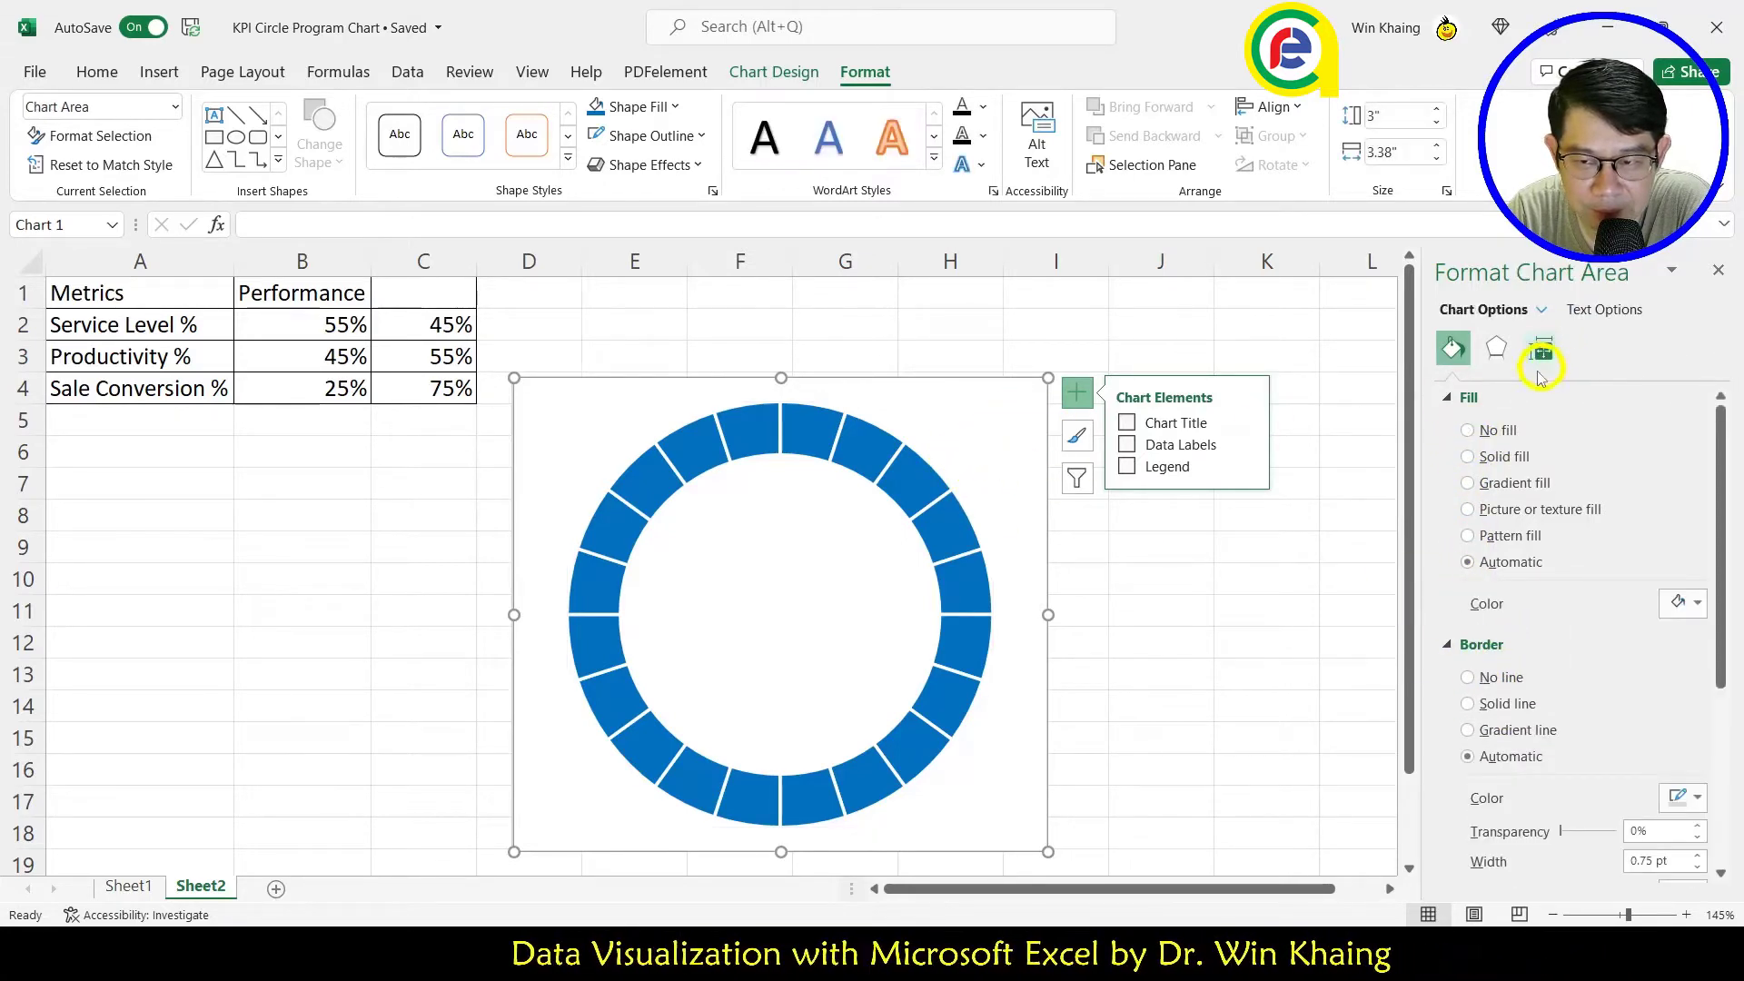
pyautogui.click(1466, 431)
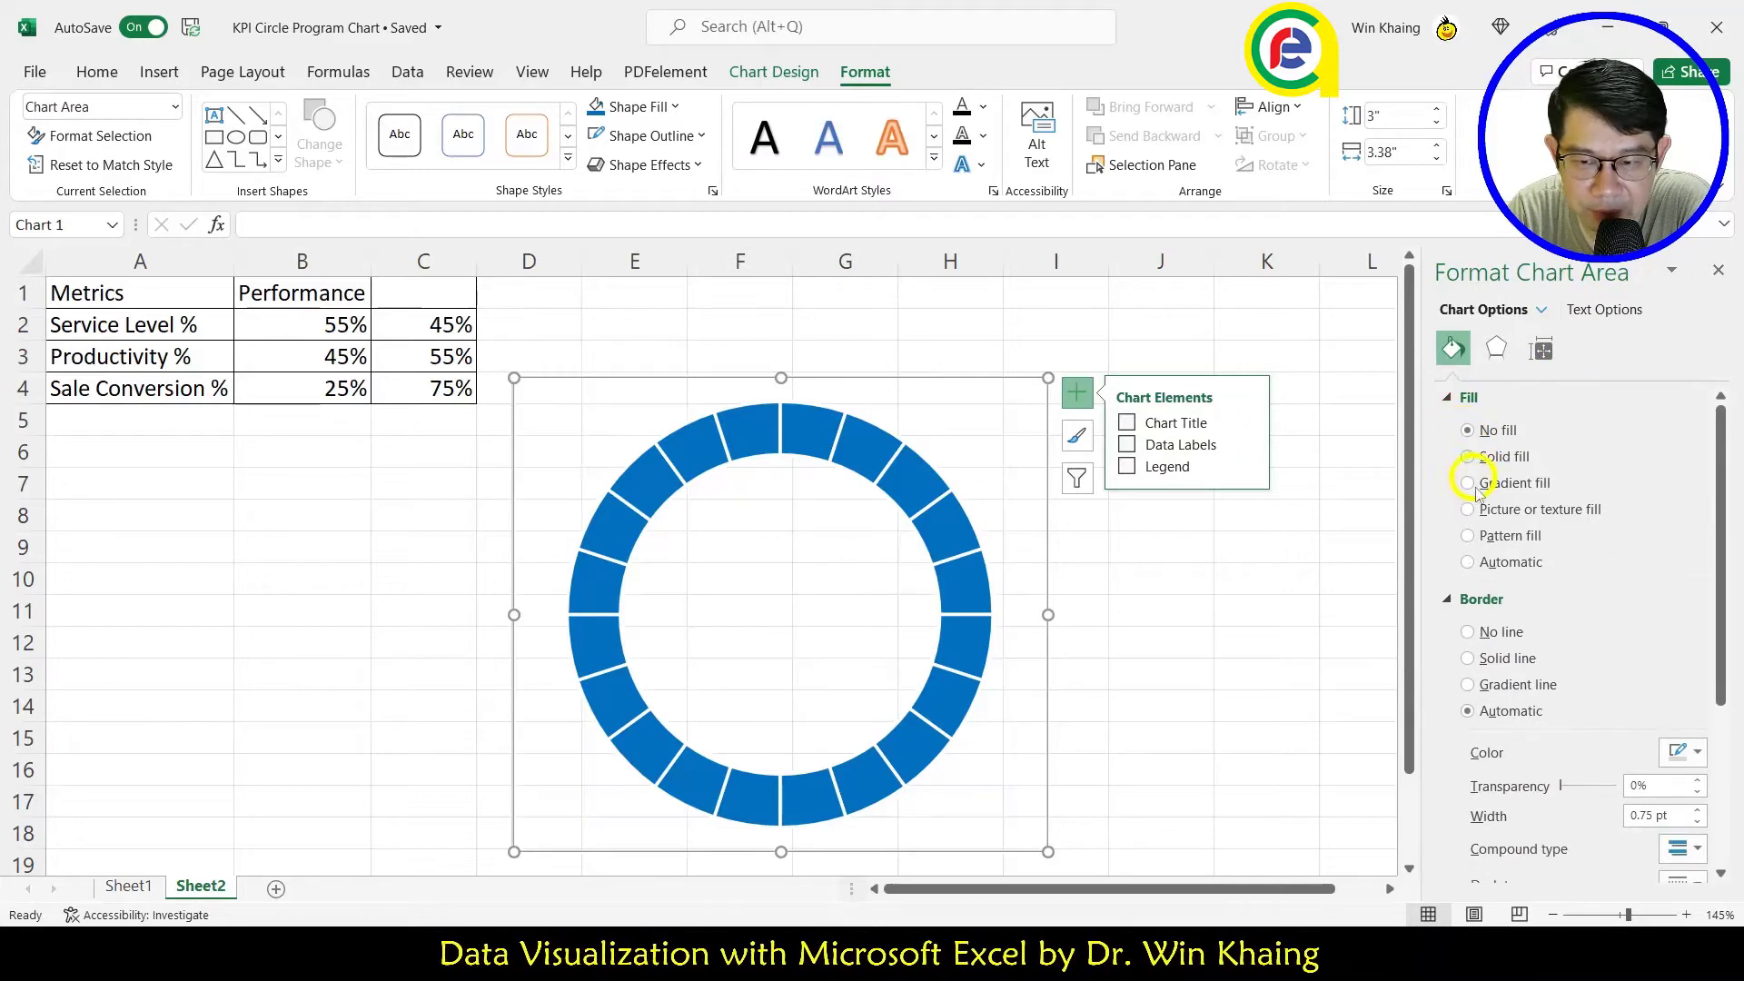
pyautogui.click(1469, 633)
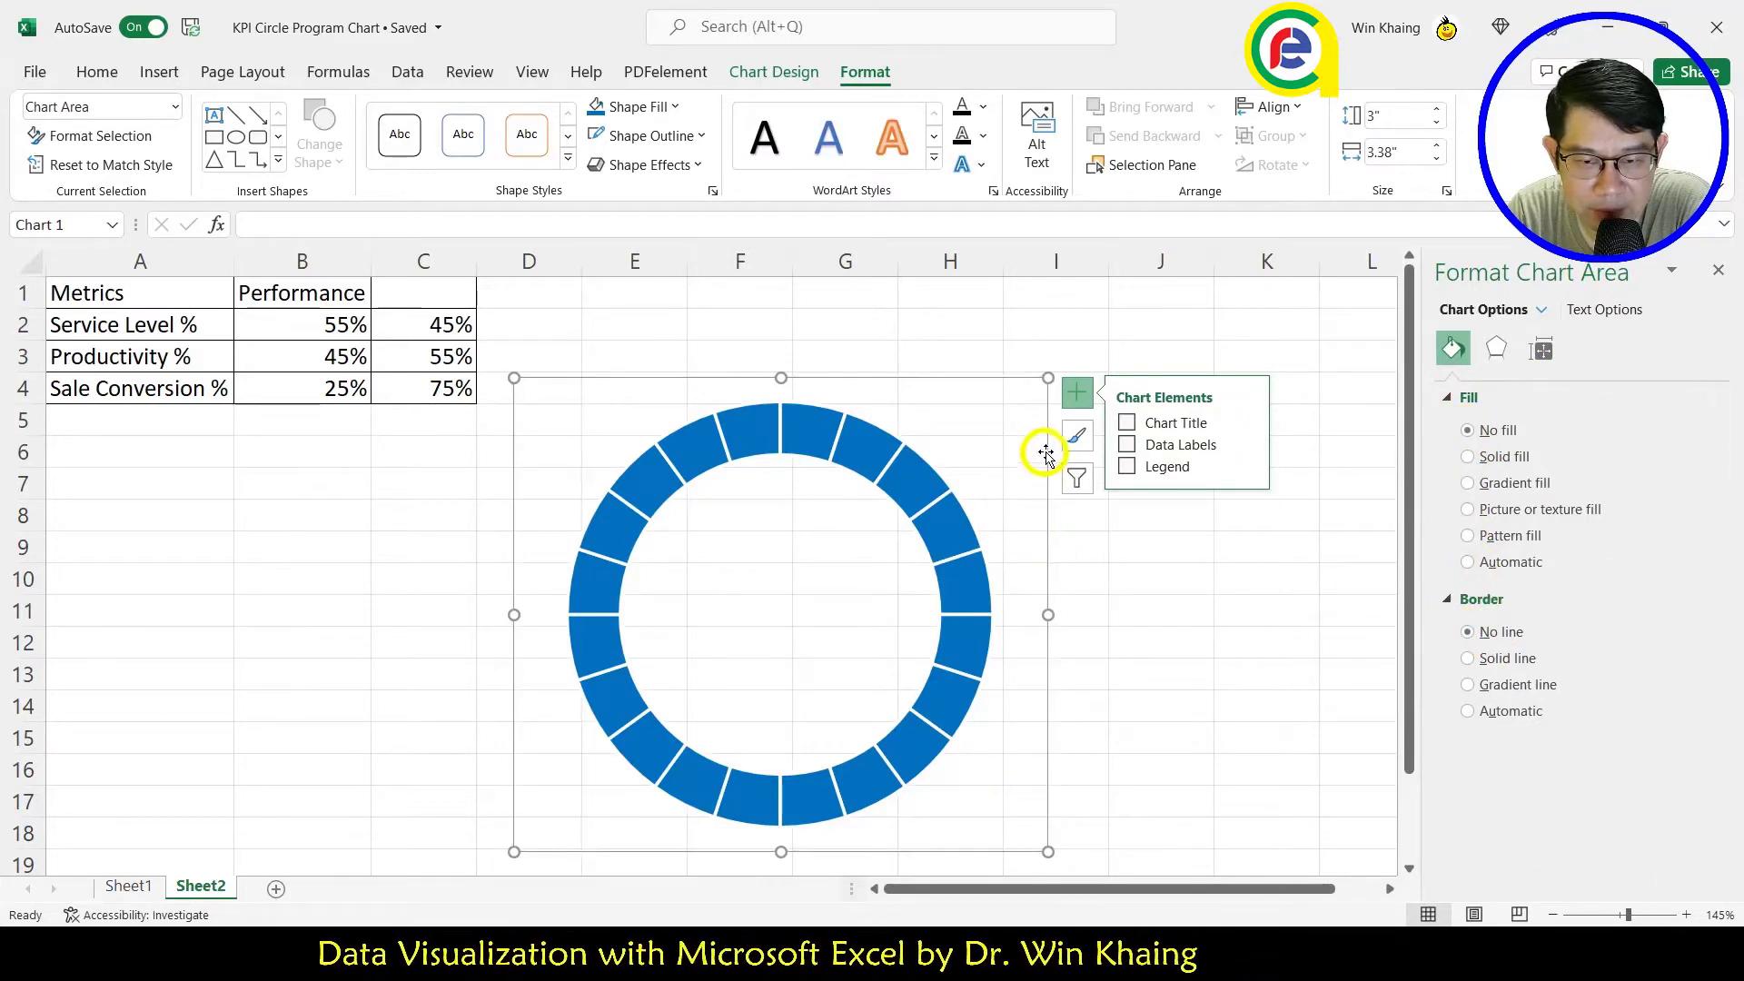
pyautogui.click(1147, 572)
# Step: Set the doughnut series' hole size to 65%
pyautogui.click(945, 534)
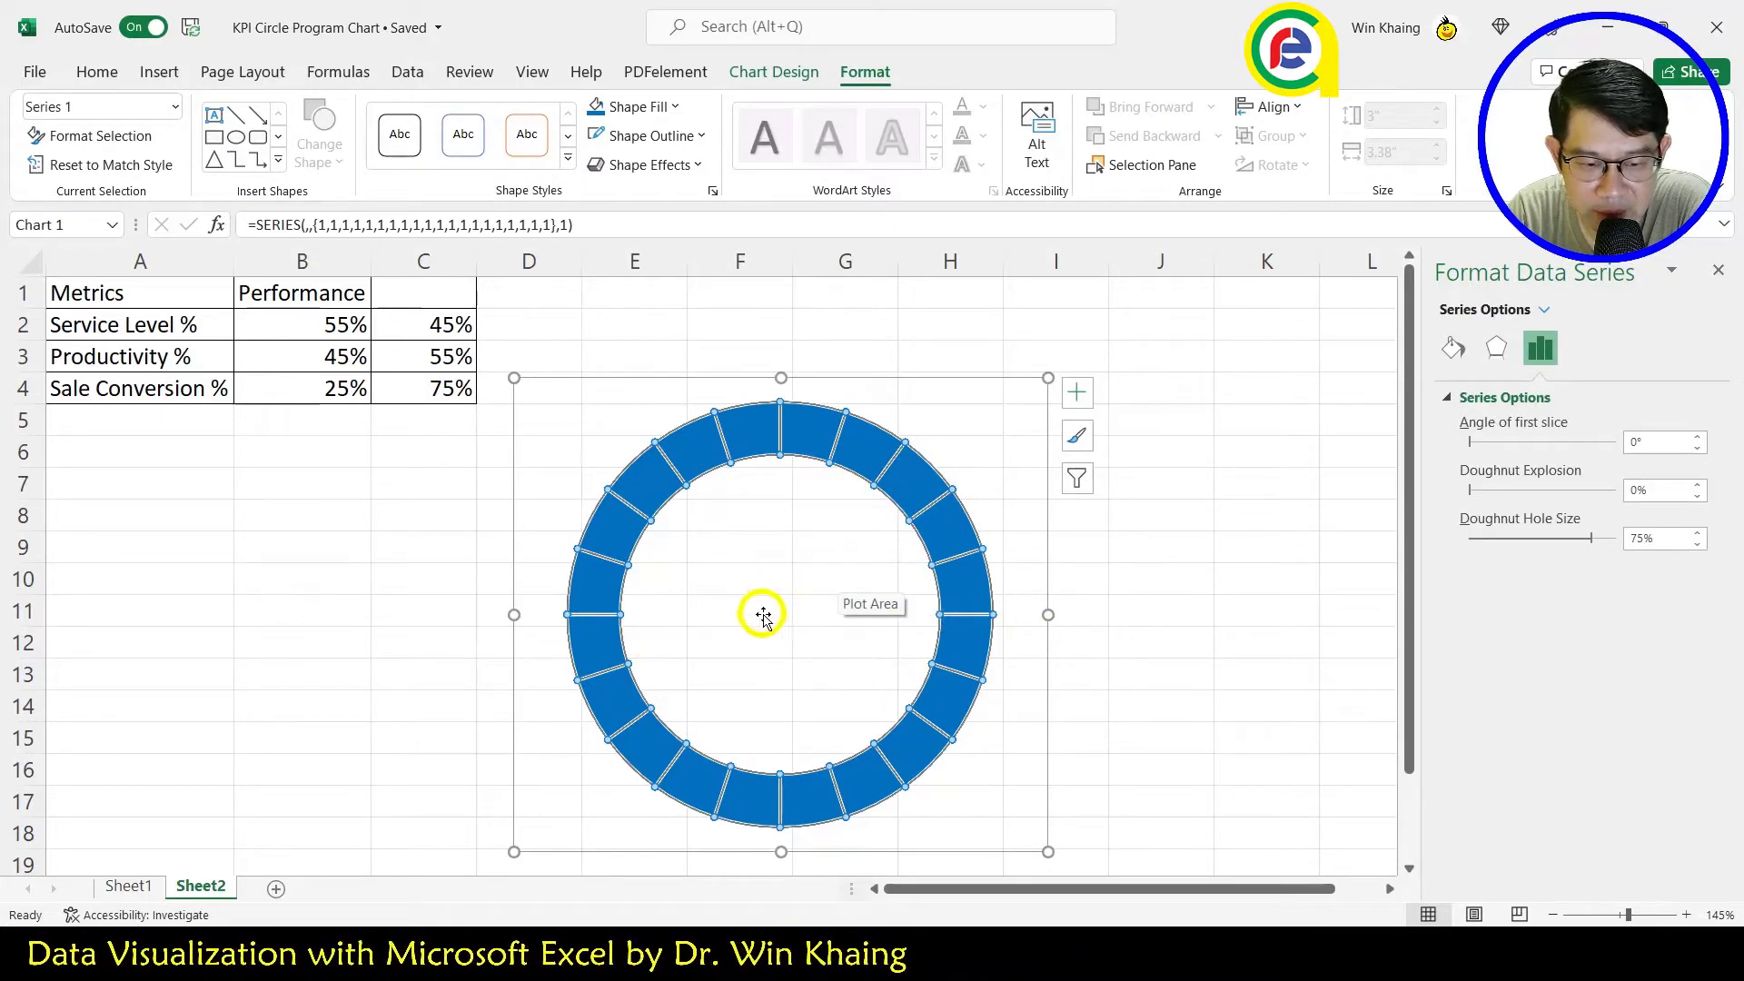
pyautogui.click(1633, 541)
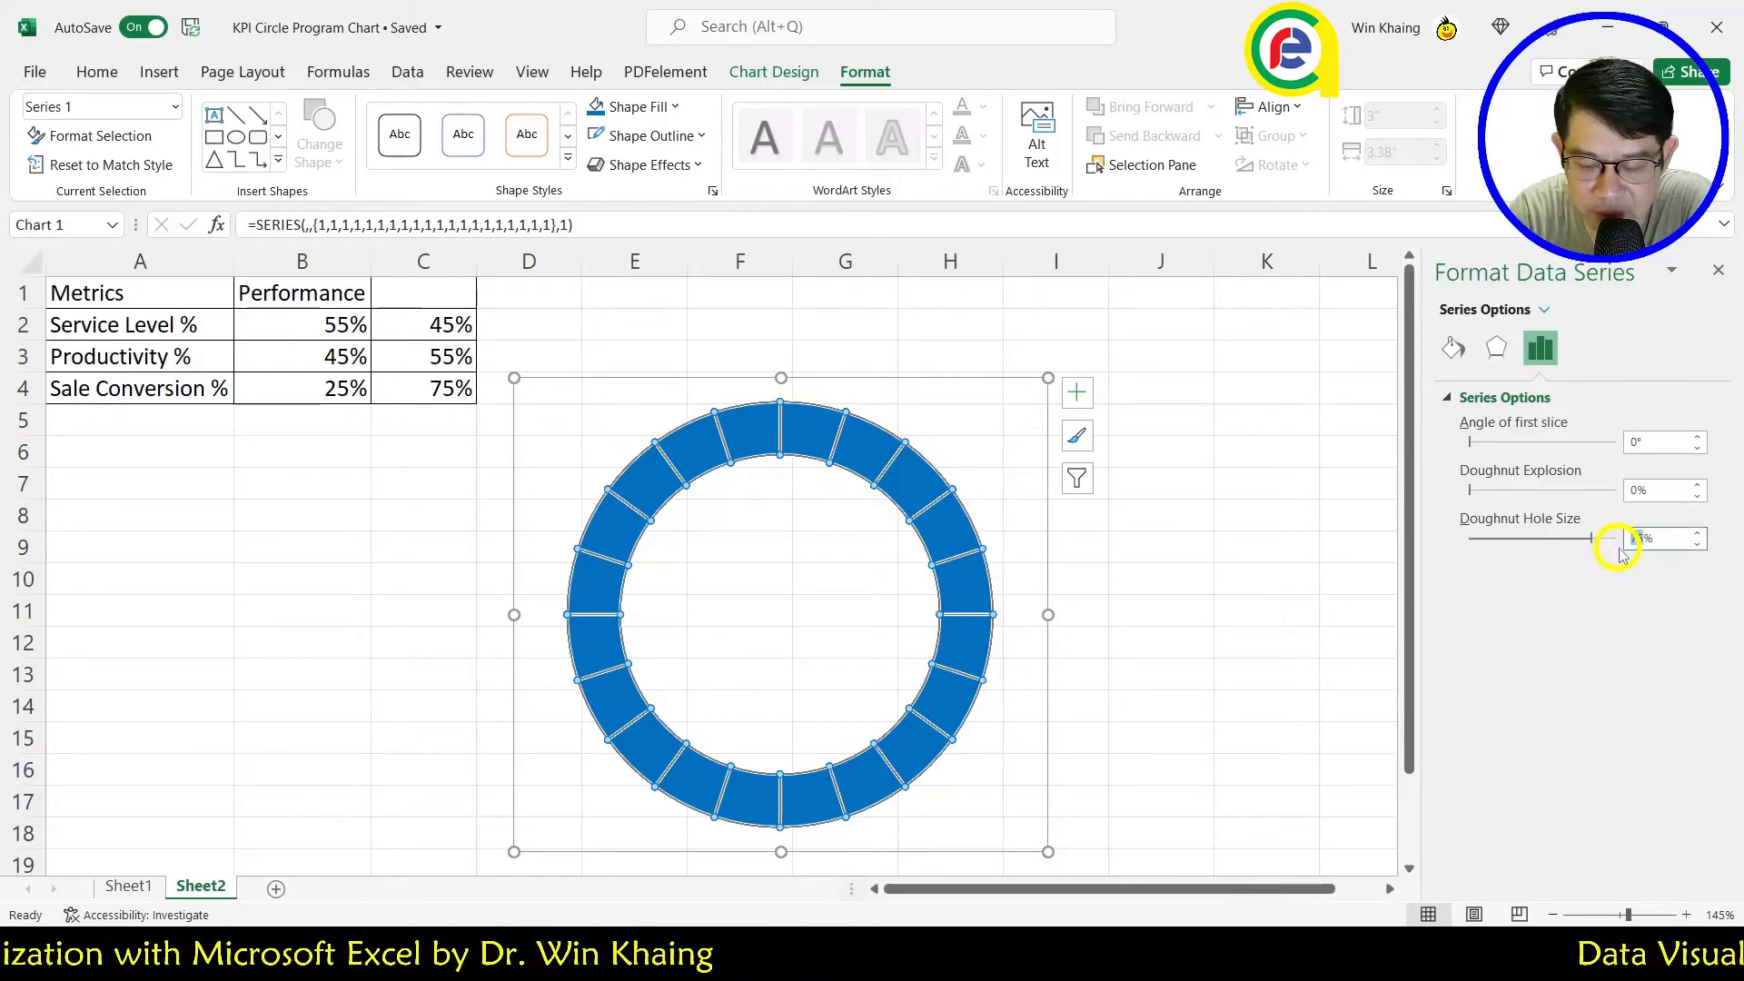
pyautogui.write('60')
pyautogui.press('Return')
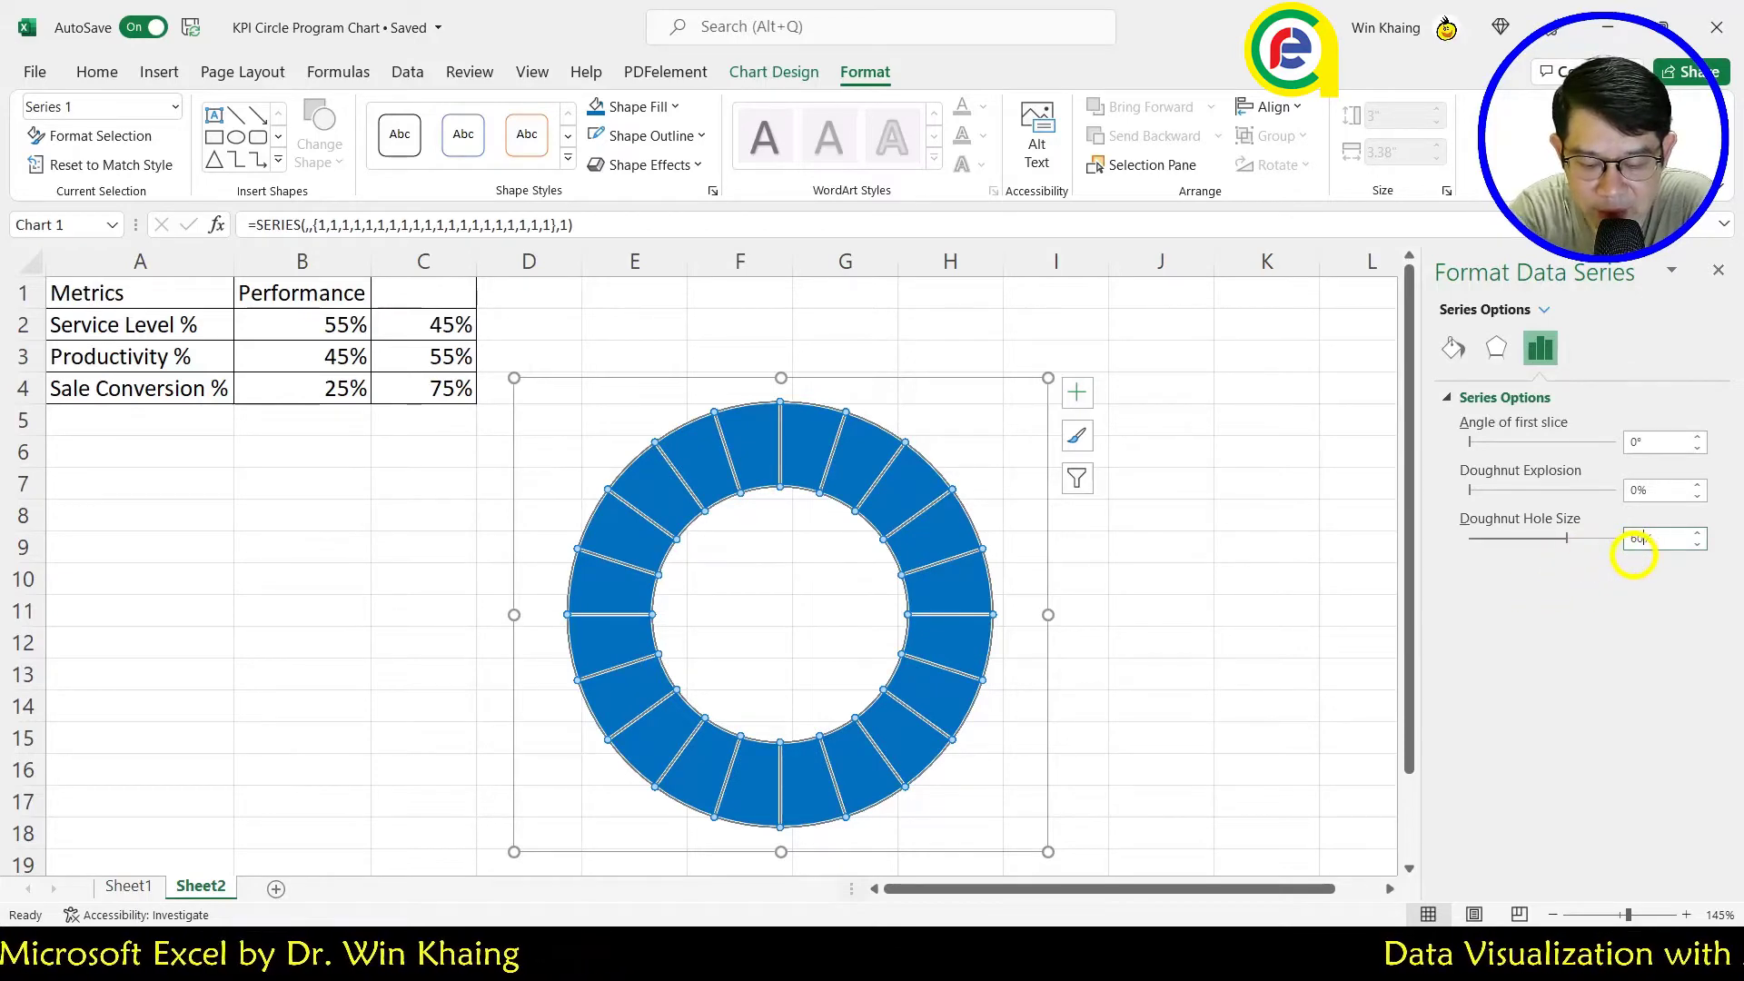
pyautogui.press('Return')
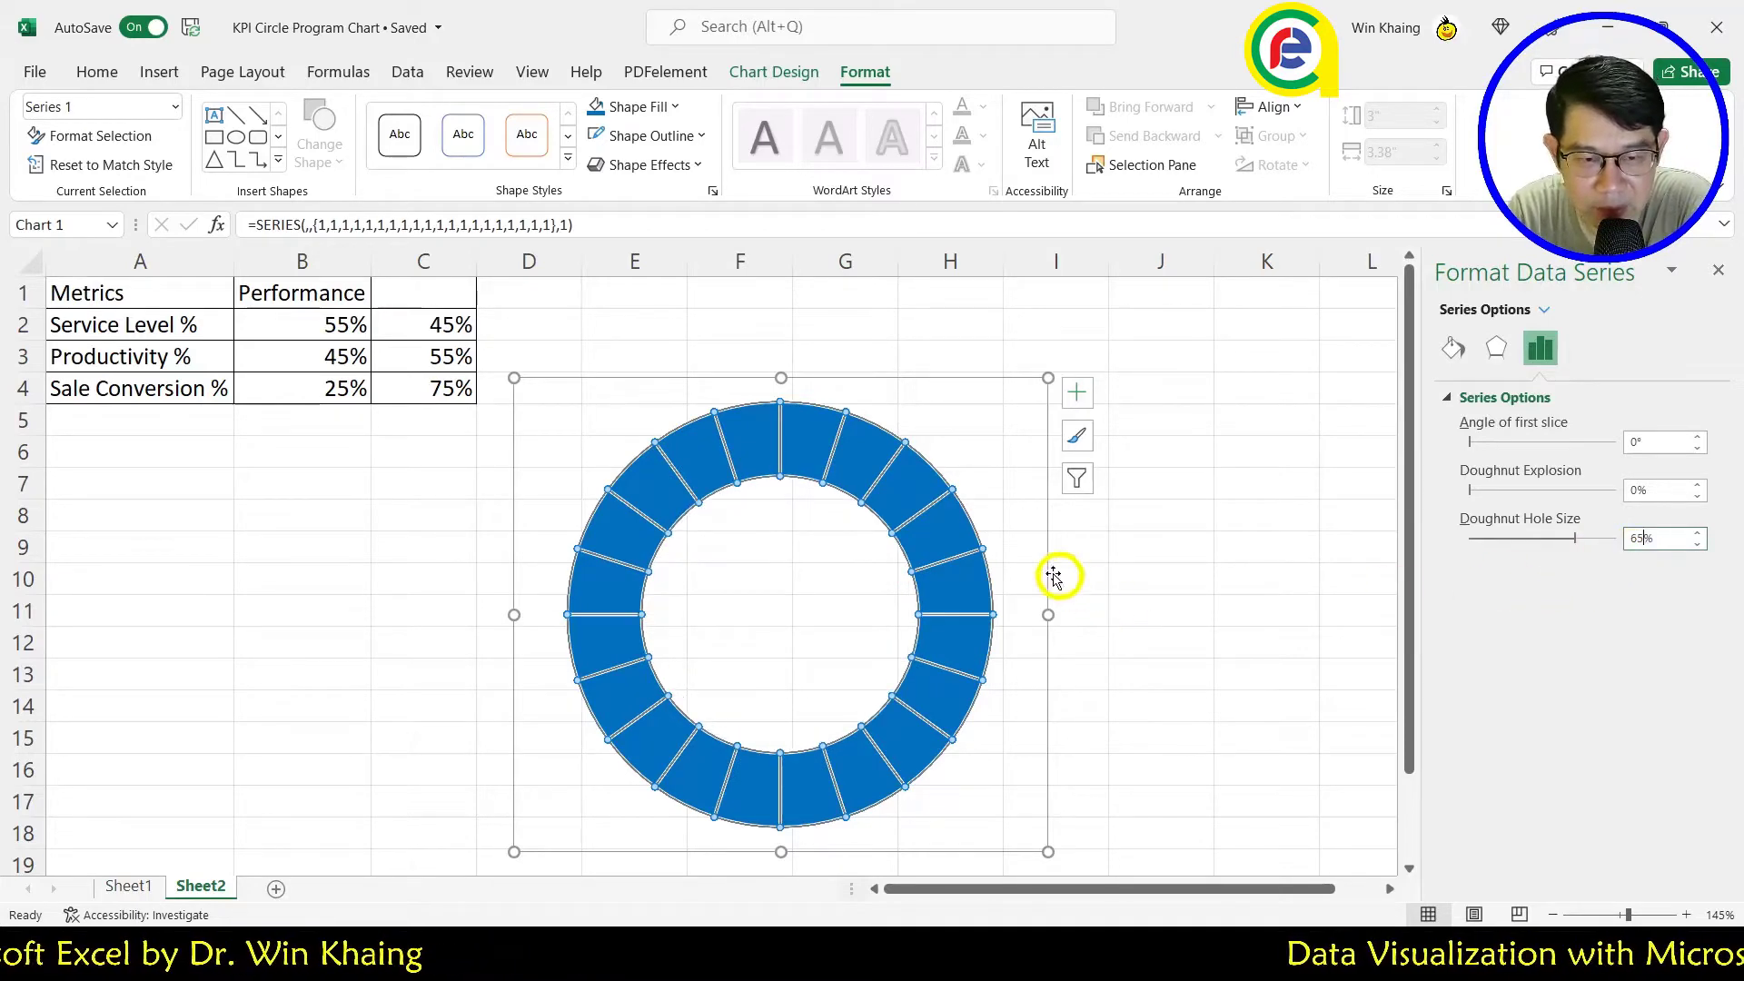
pyautogui.click(1134, 544)
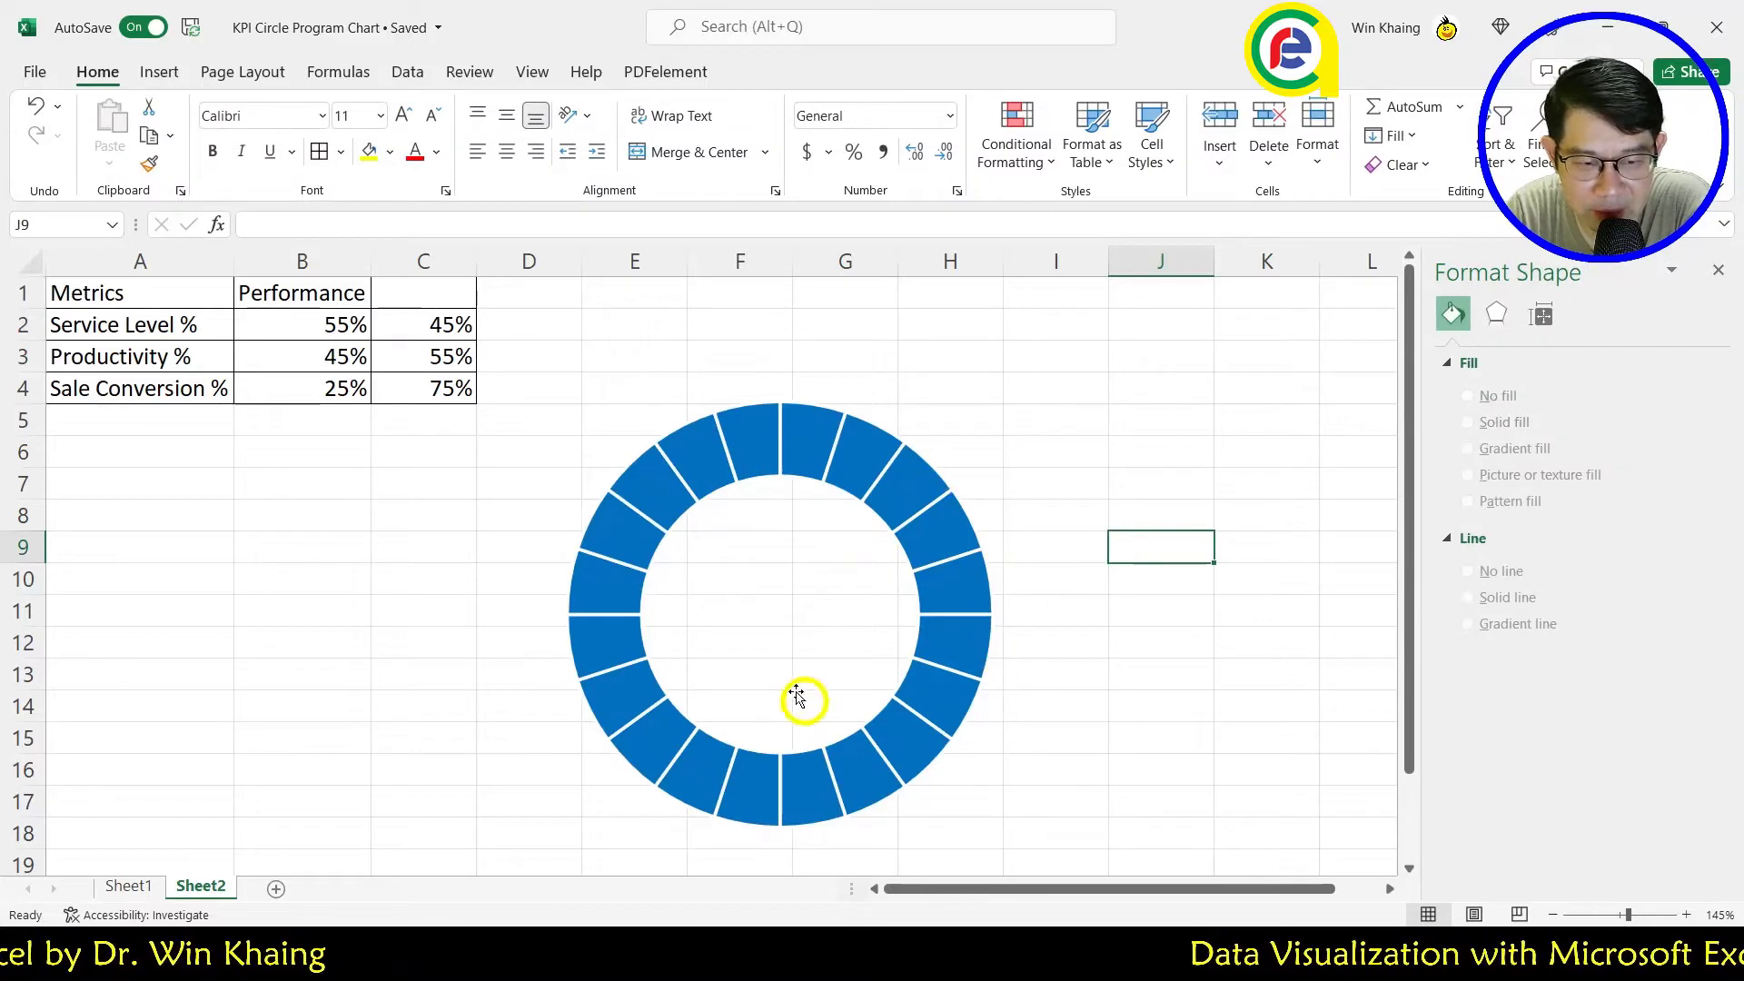
# Step: Shrink the doughnut chart to about 2.84" high by 3.2" wide and move it below the metrics table
pyautogui.click(851, 457)
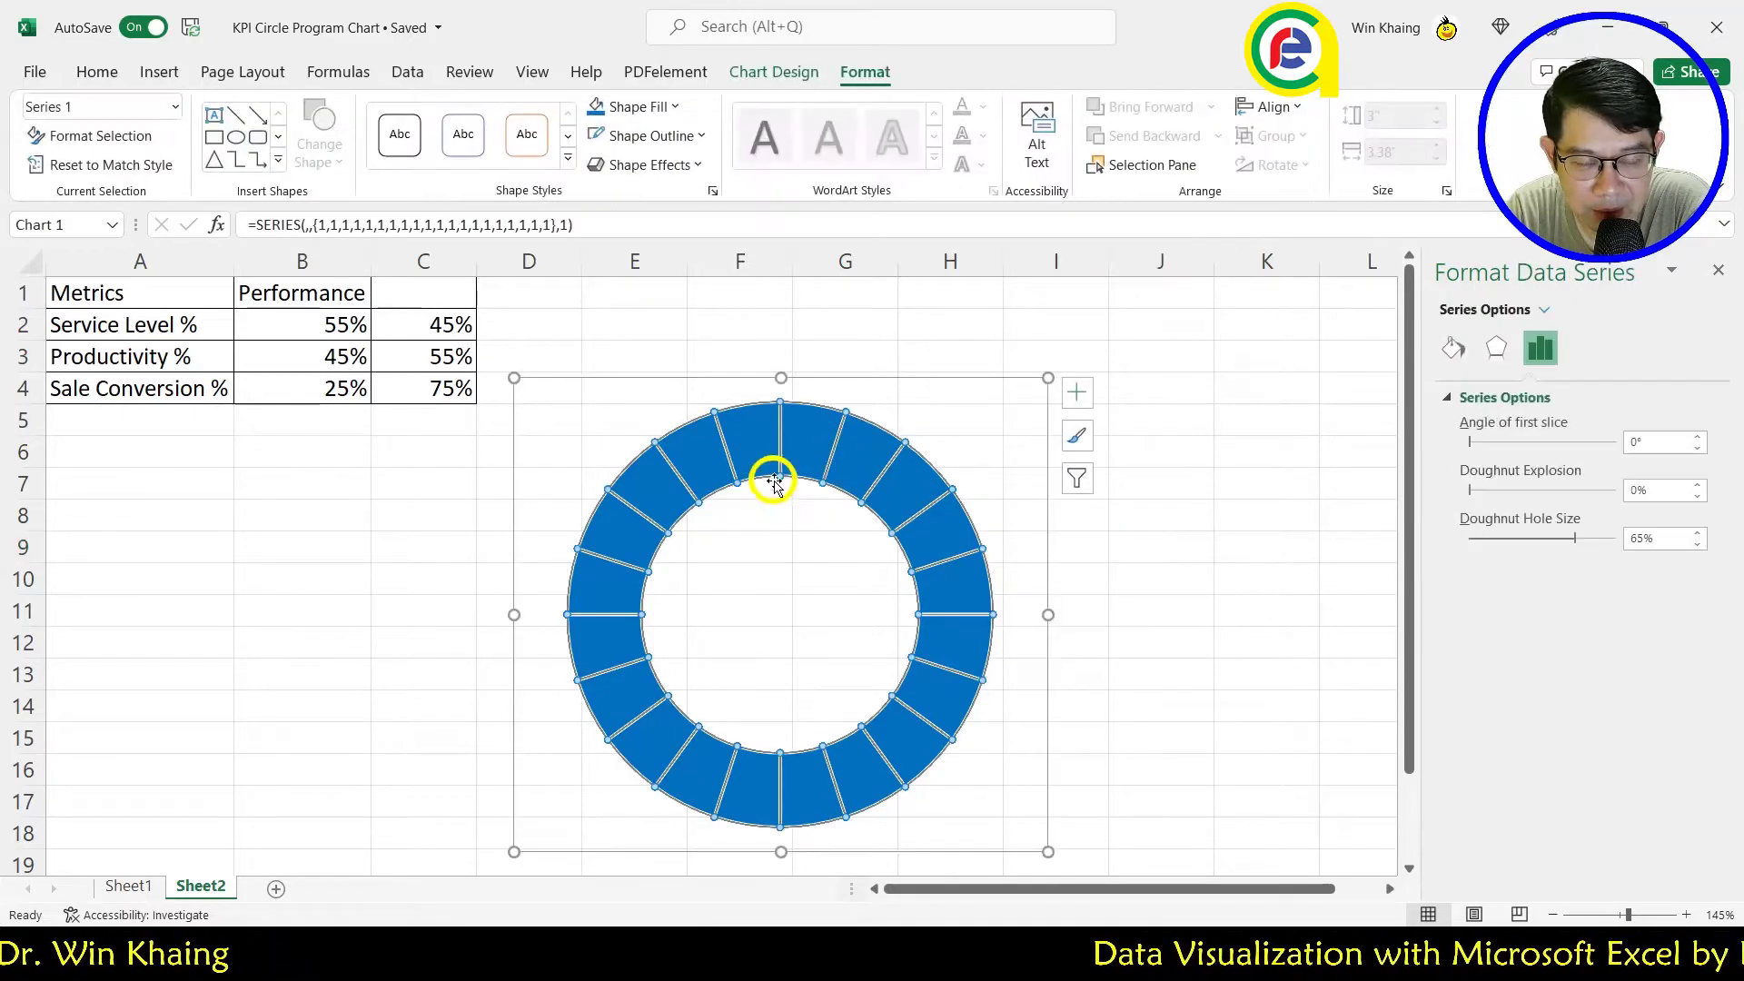
pyautogui.click(1004, 433)
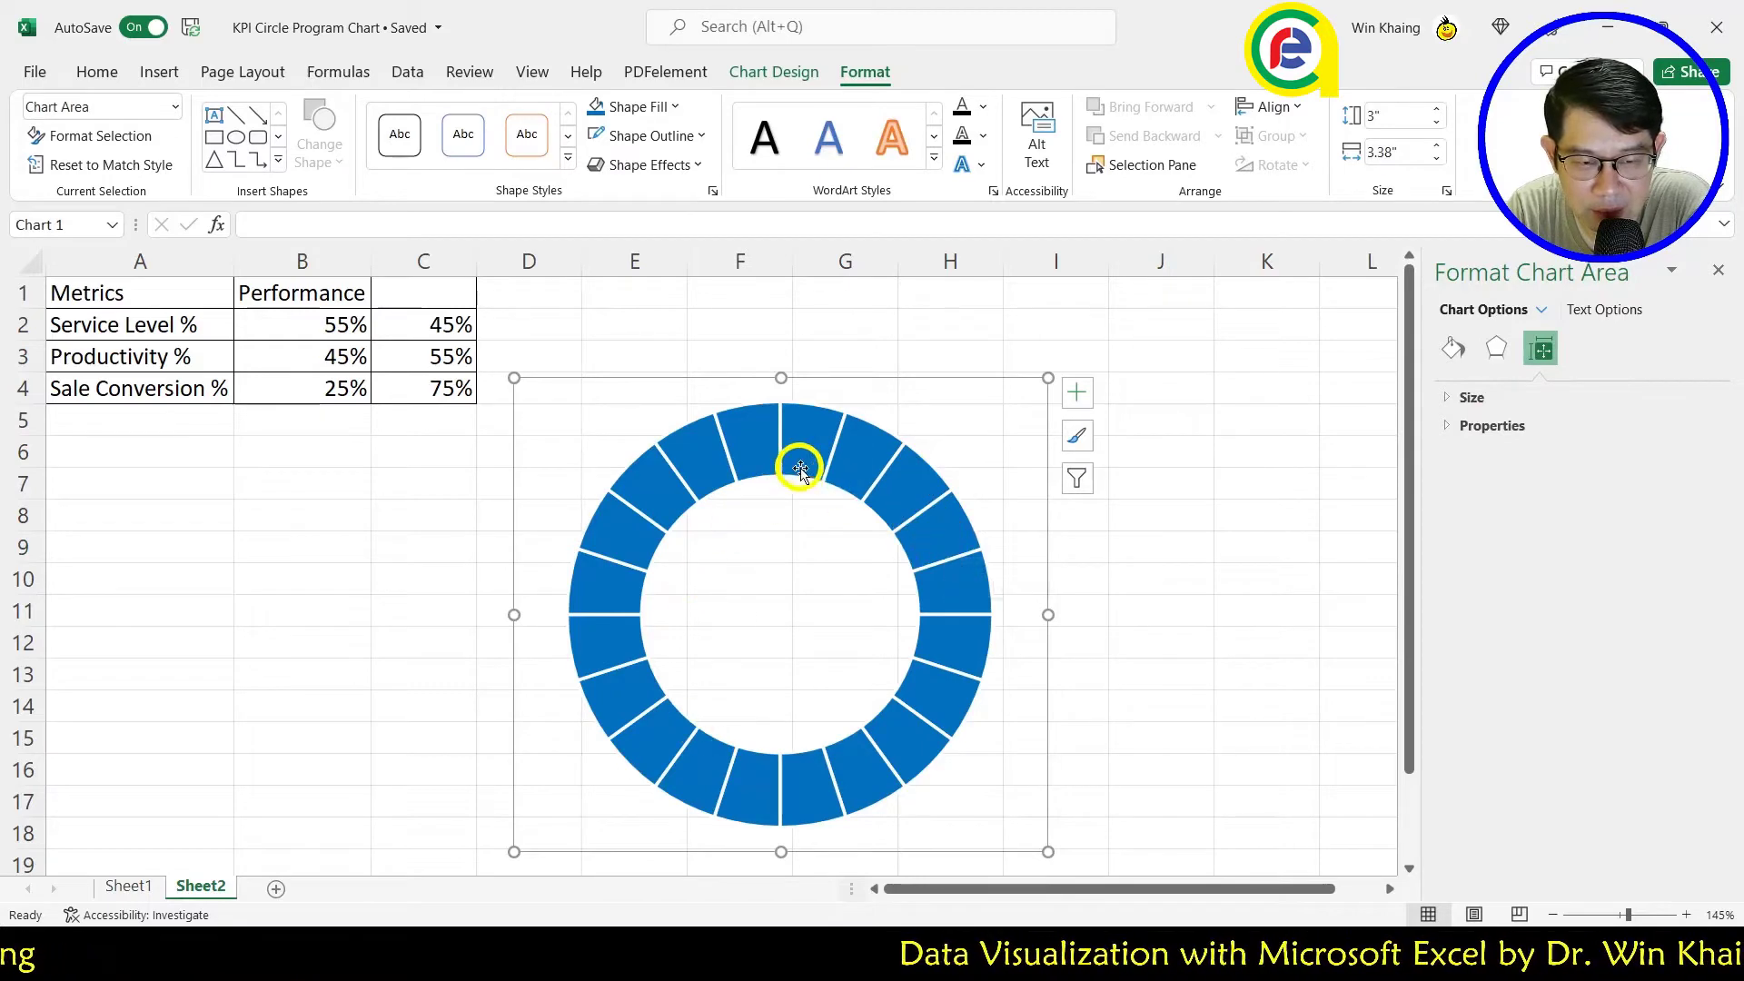
pyautogui.moveTo(938, 605)
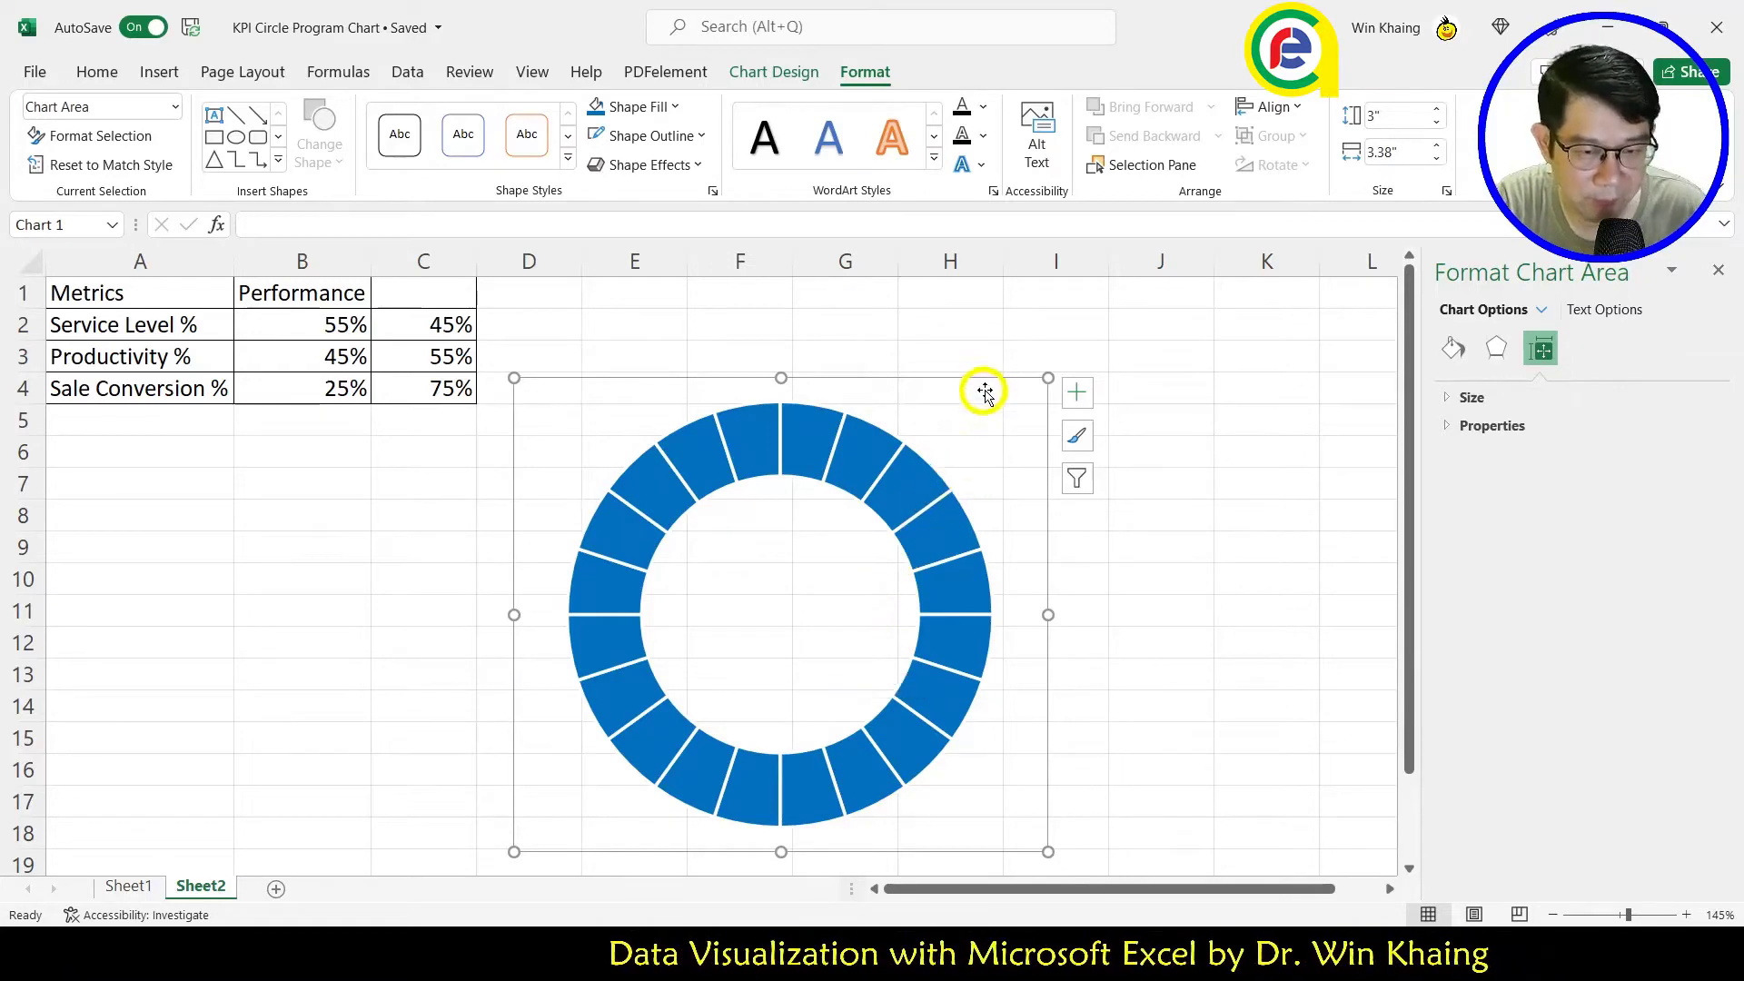
pyautogui.moveTo(985, 380); pyautogui.dragTo(628, 454)
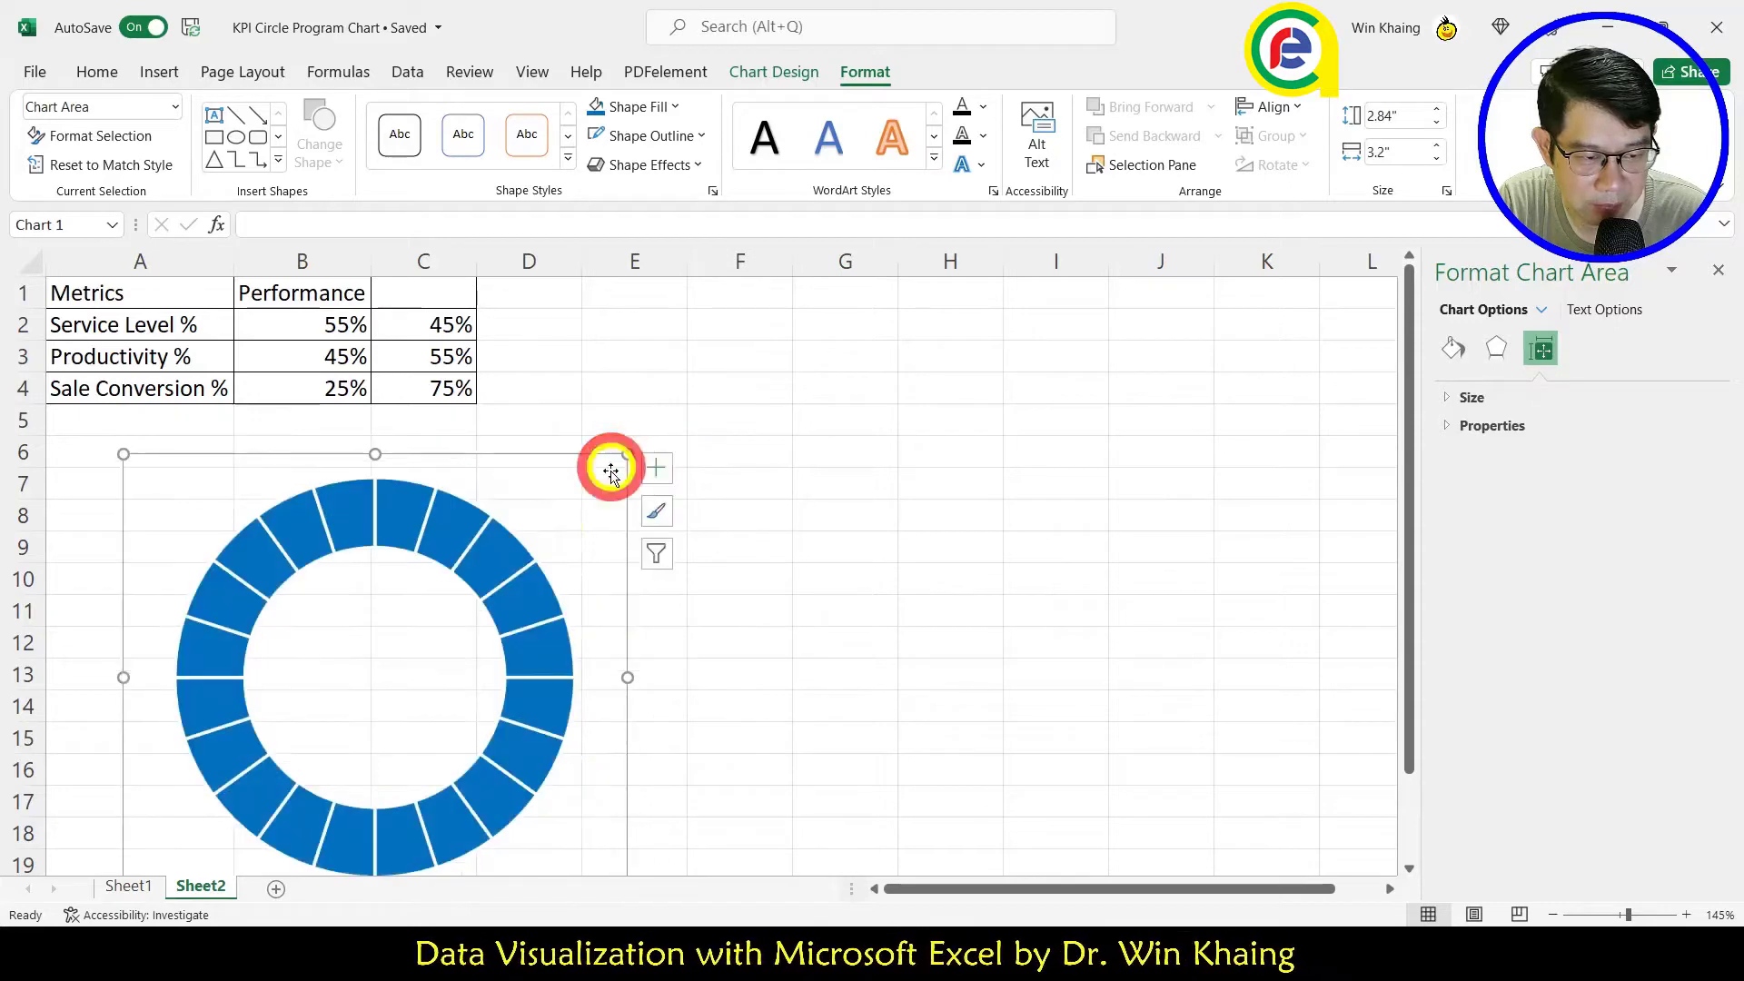
pyautogui.click(482, 538)
pyautogui.moveTo(478, 535); pyautogui.dragTo(506, 511)
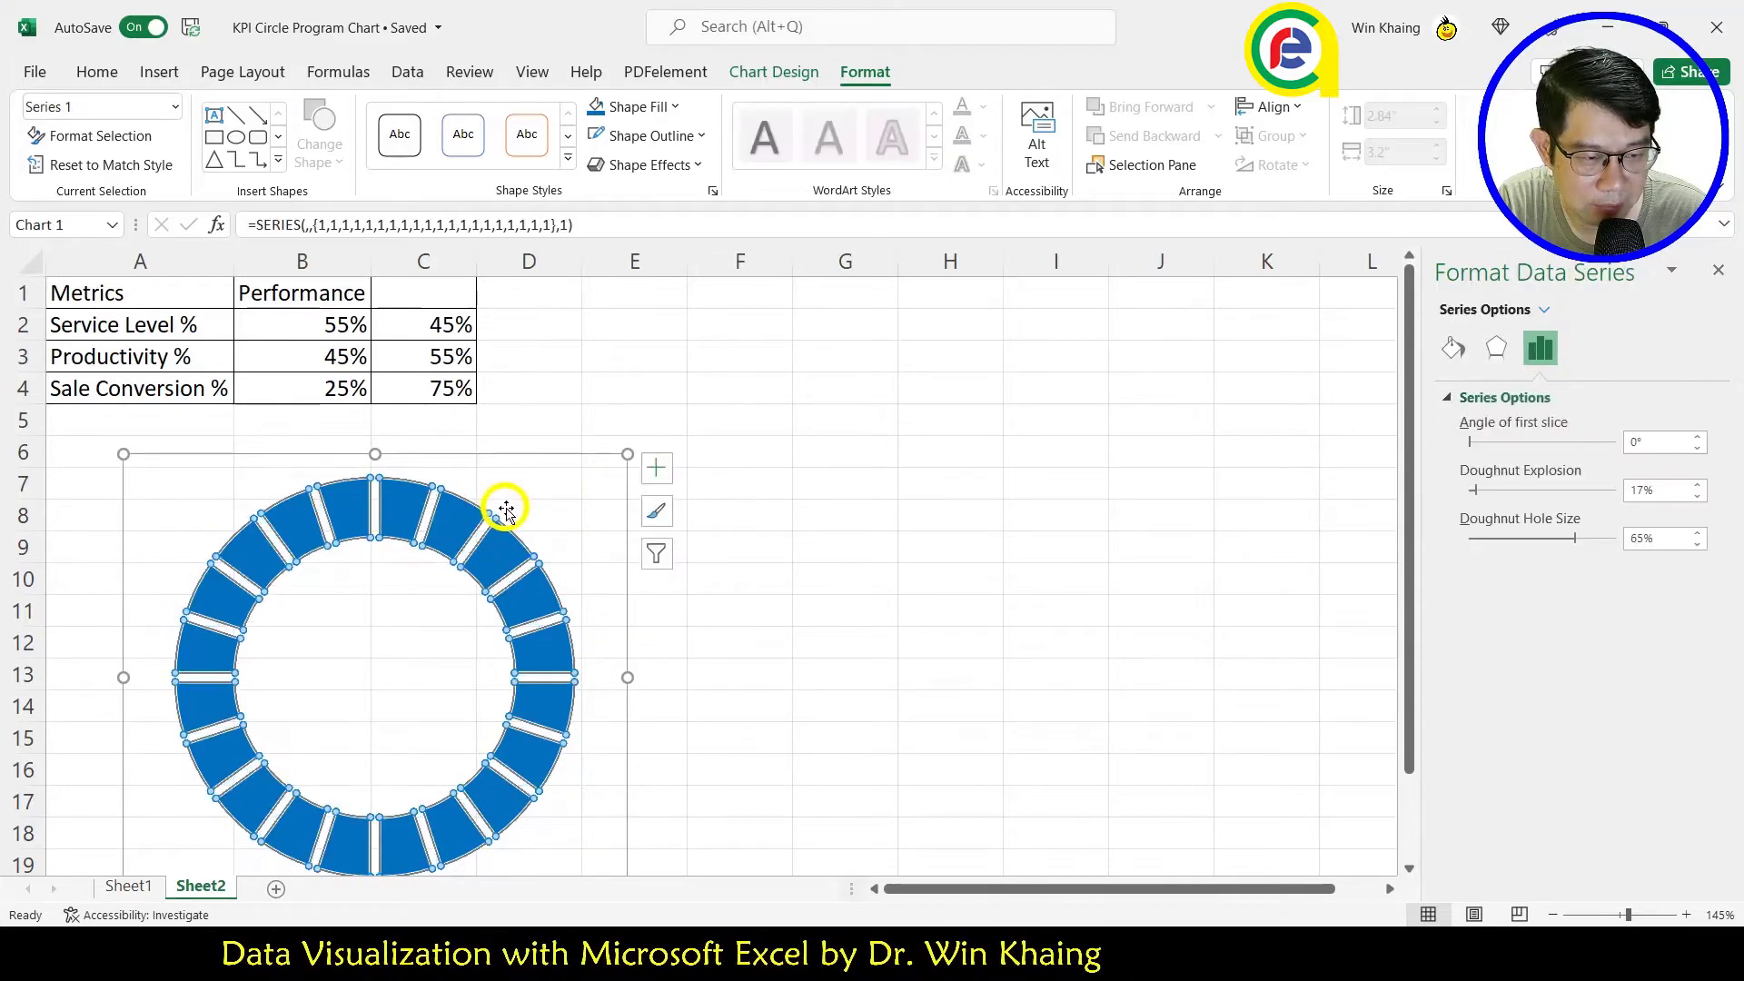
pyautogui.hotkey('ctrl', 'z')
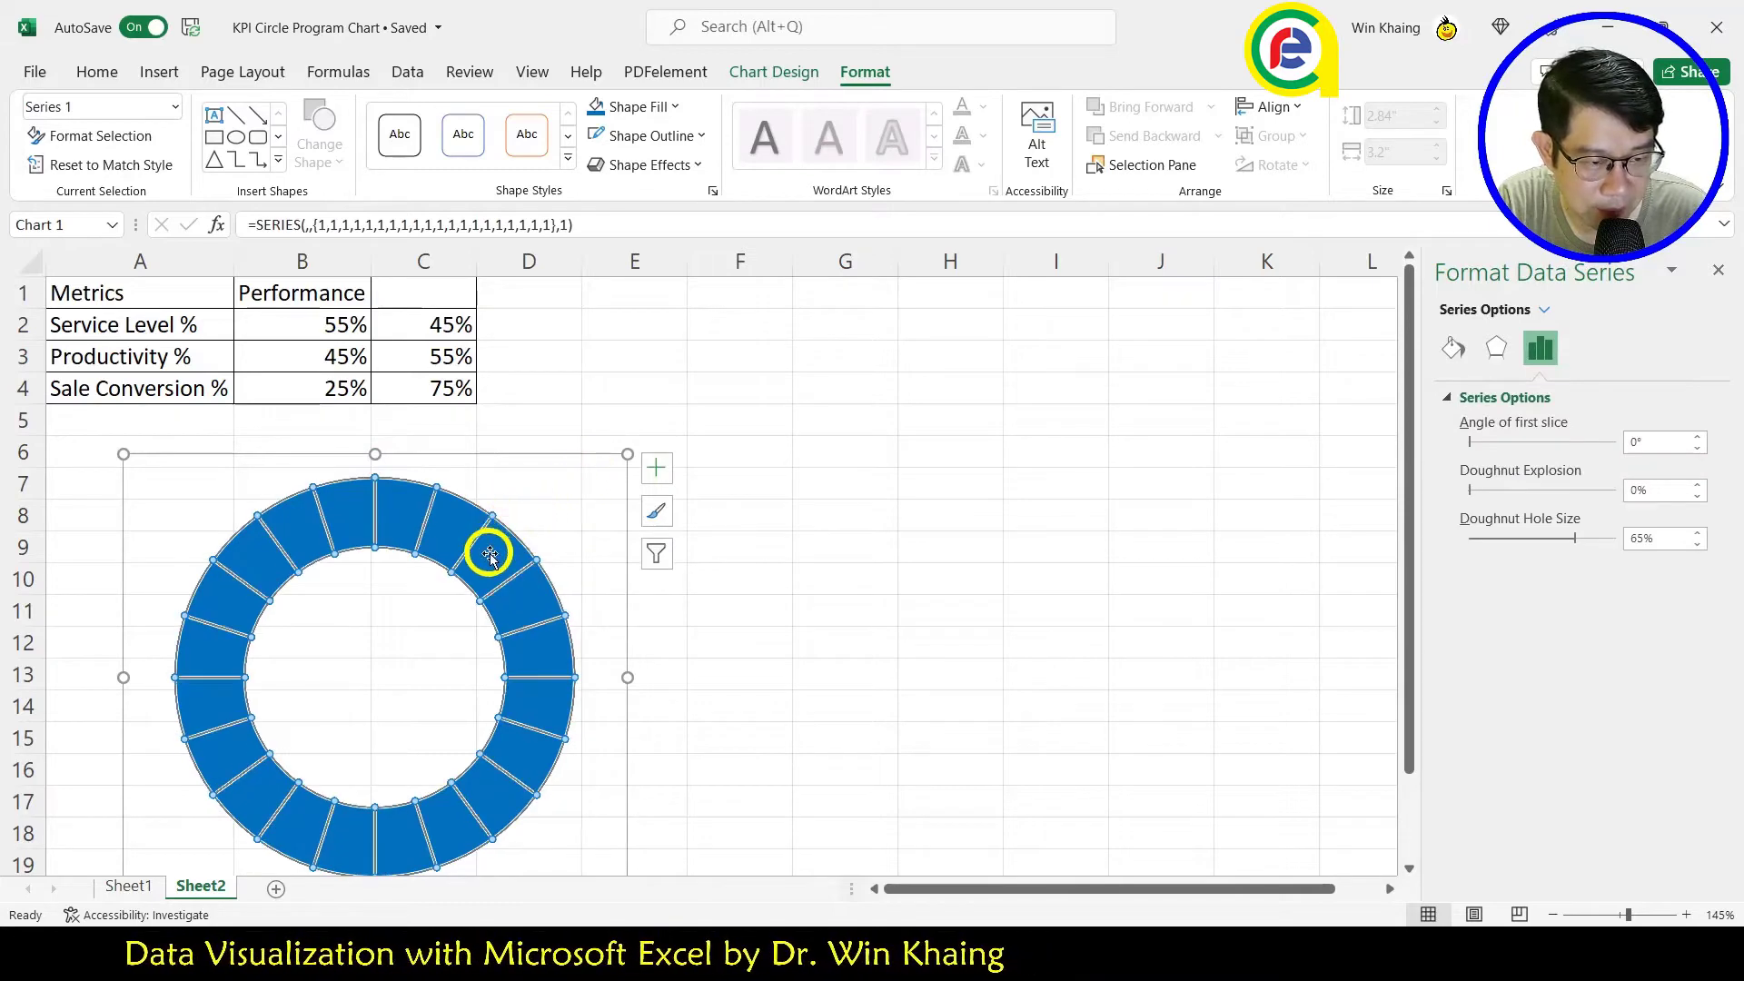
pyautogui.click(489, 547)
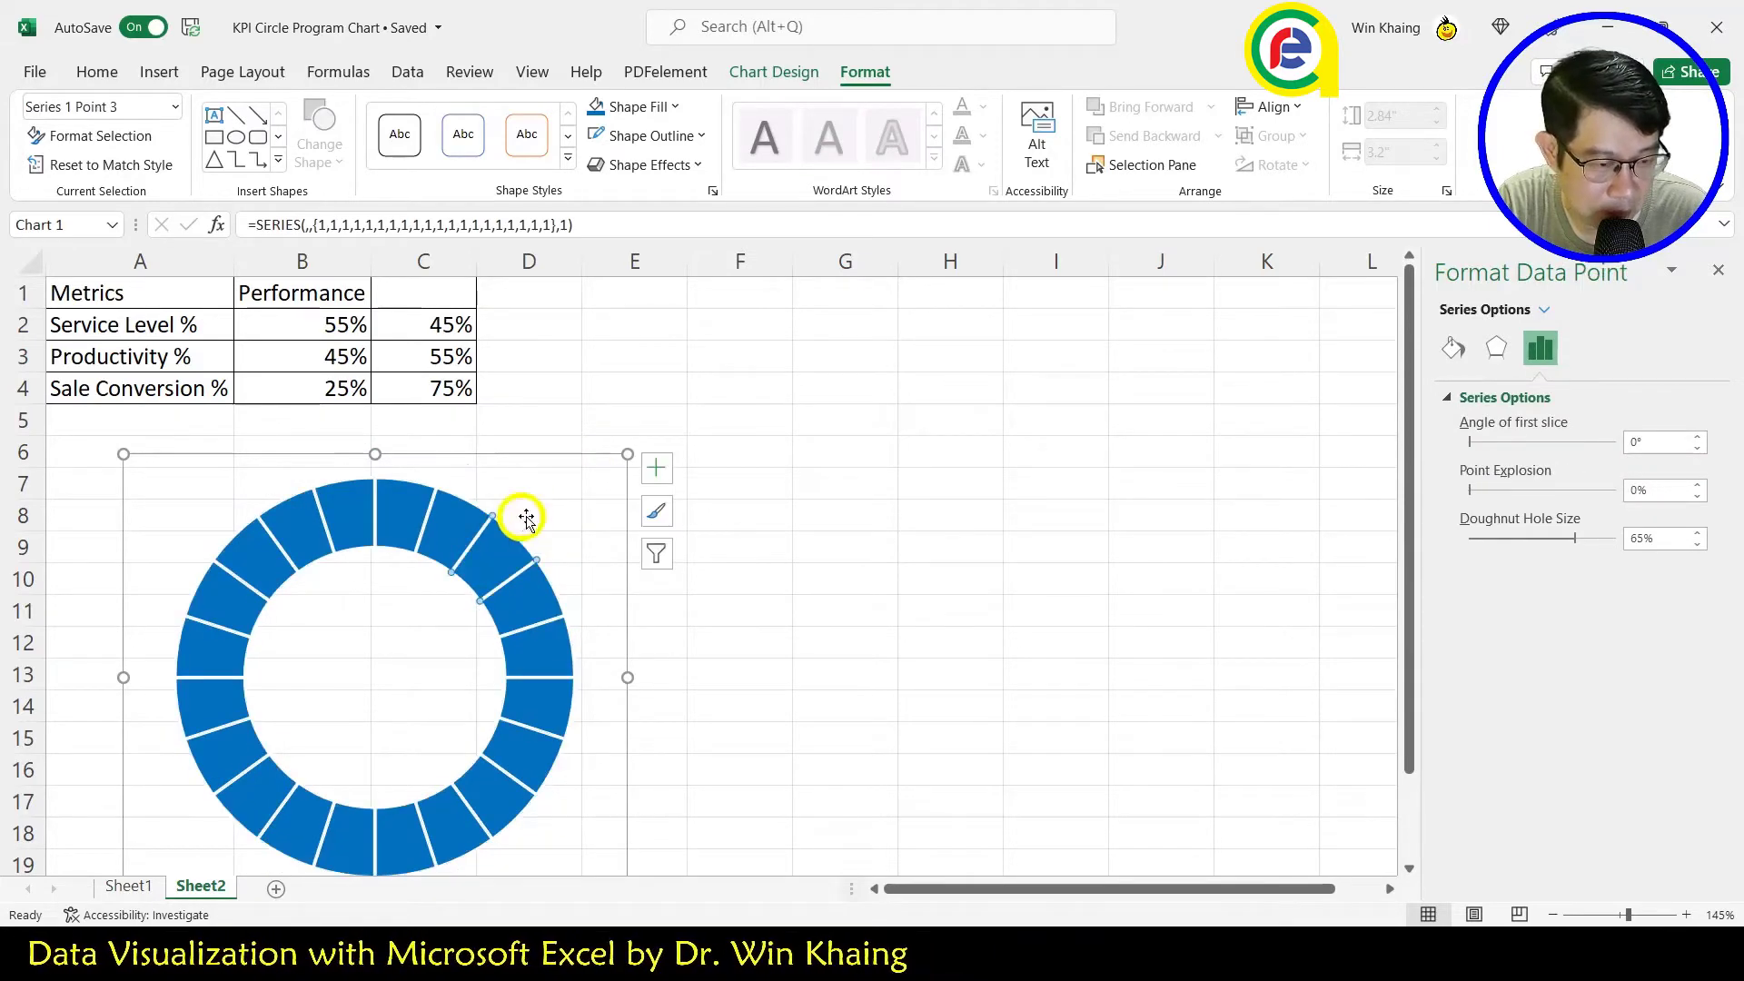
# Step: Resize the ring chart to about 2.7" high by 3.04" wide, and place a pasted copy of it beside the original
pyautogui.moveTo(625, 478); pyautogui.dragTo(696, 455)
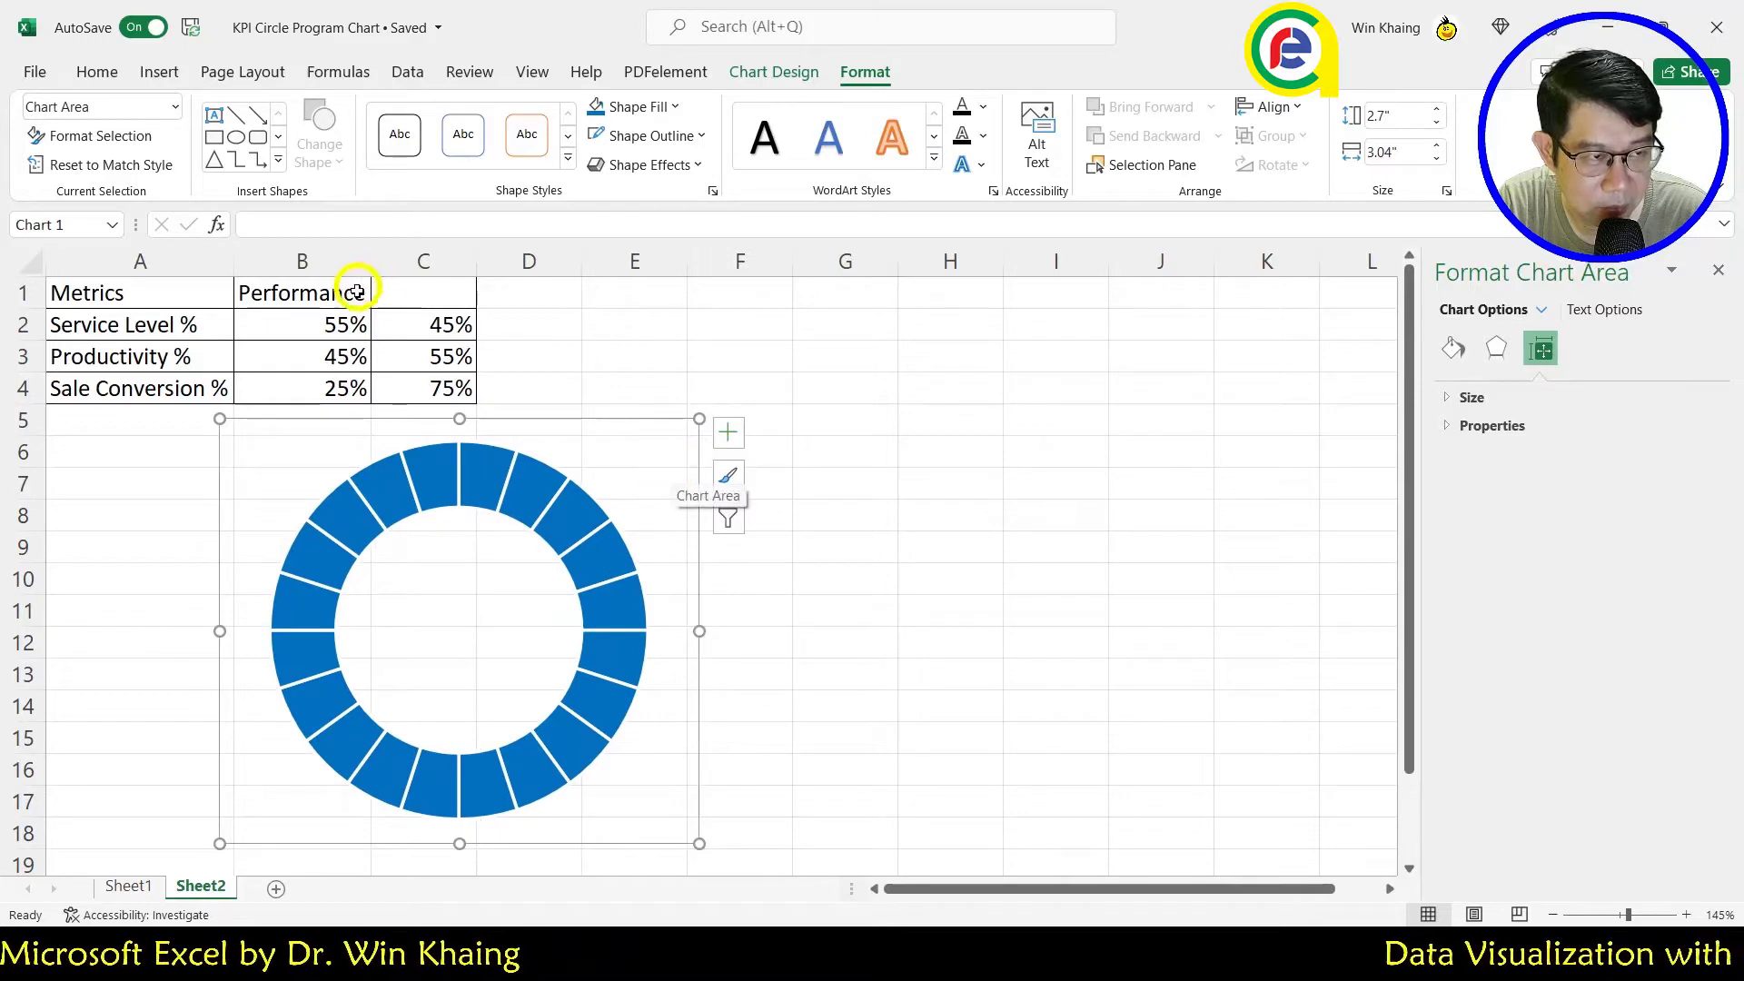
pyautogui.click(109, 74)
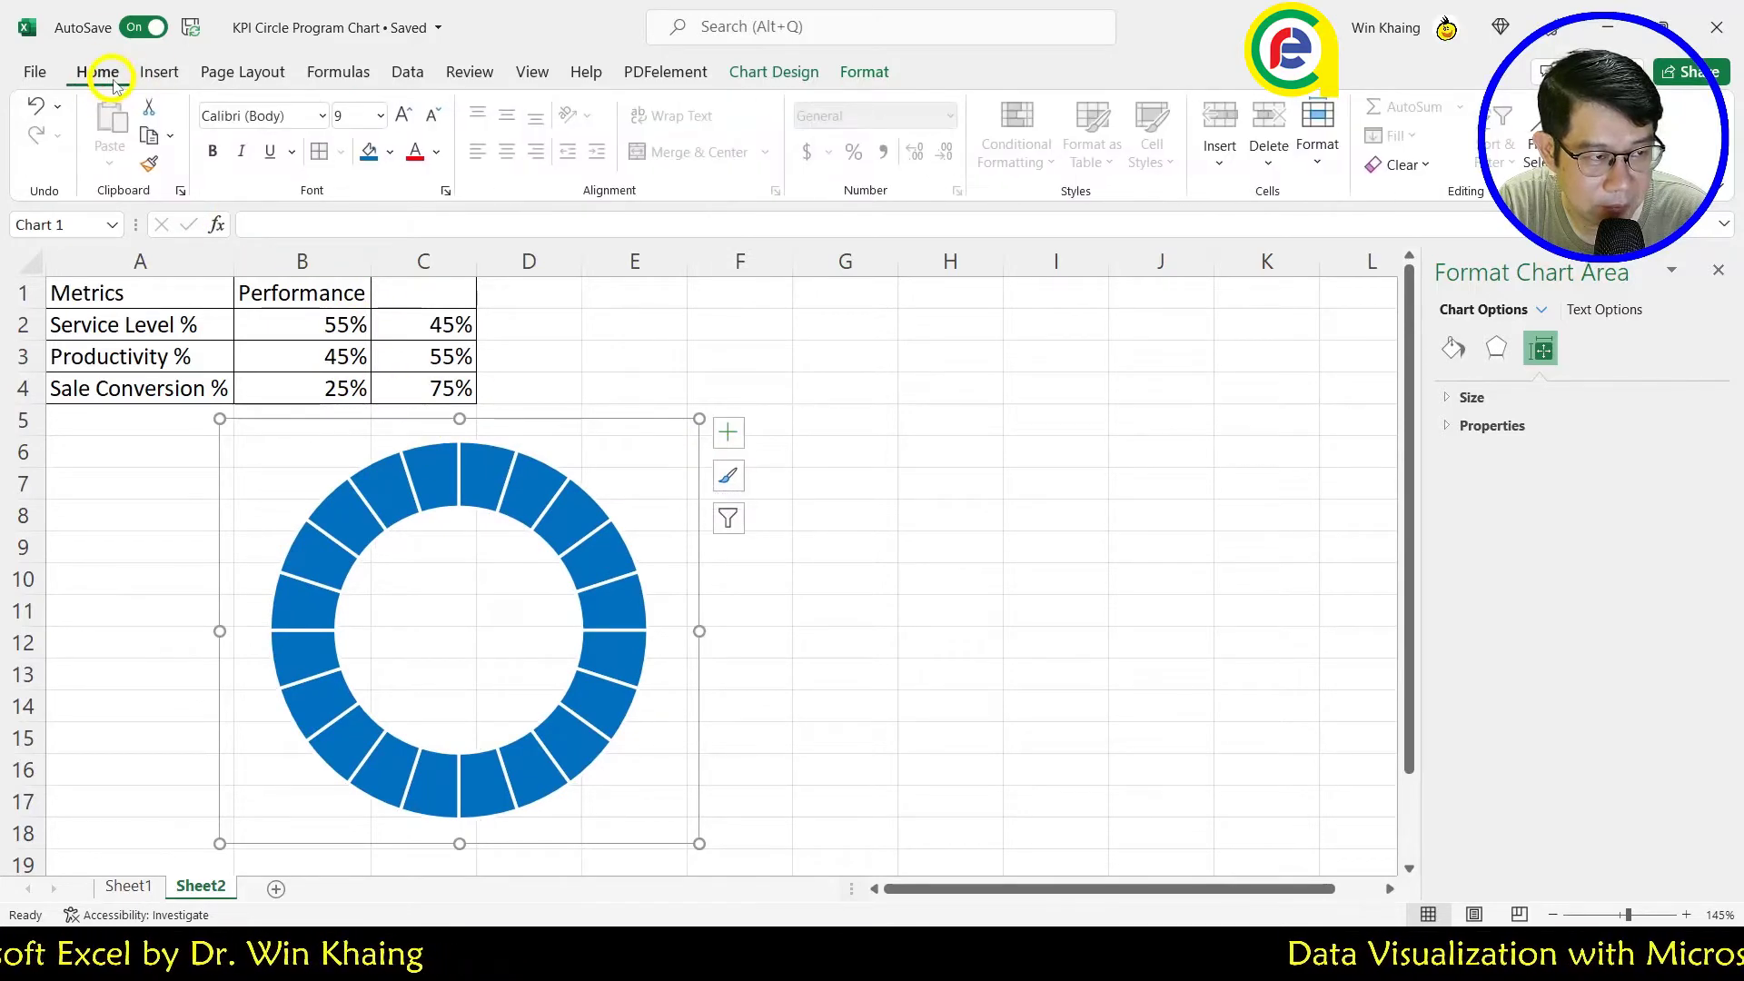
pyautogui.click(169, 136)
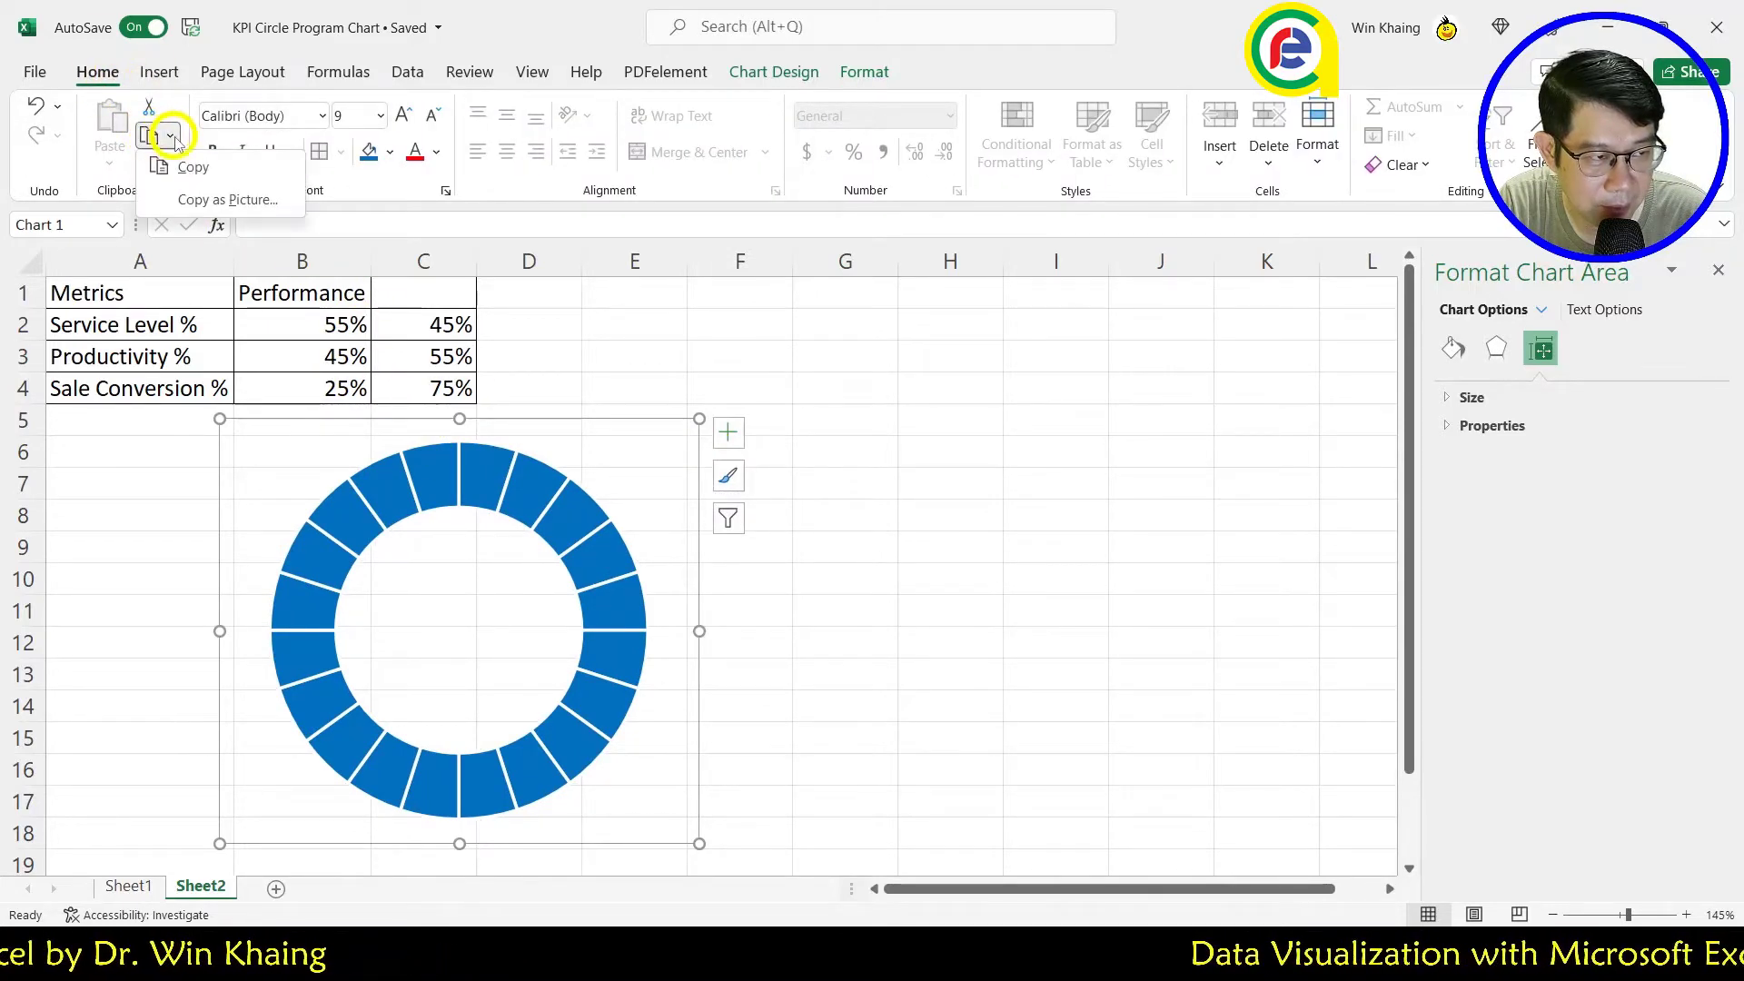
pyautogui.click(193, 165)
pyautogui.click(894, 559)
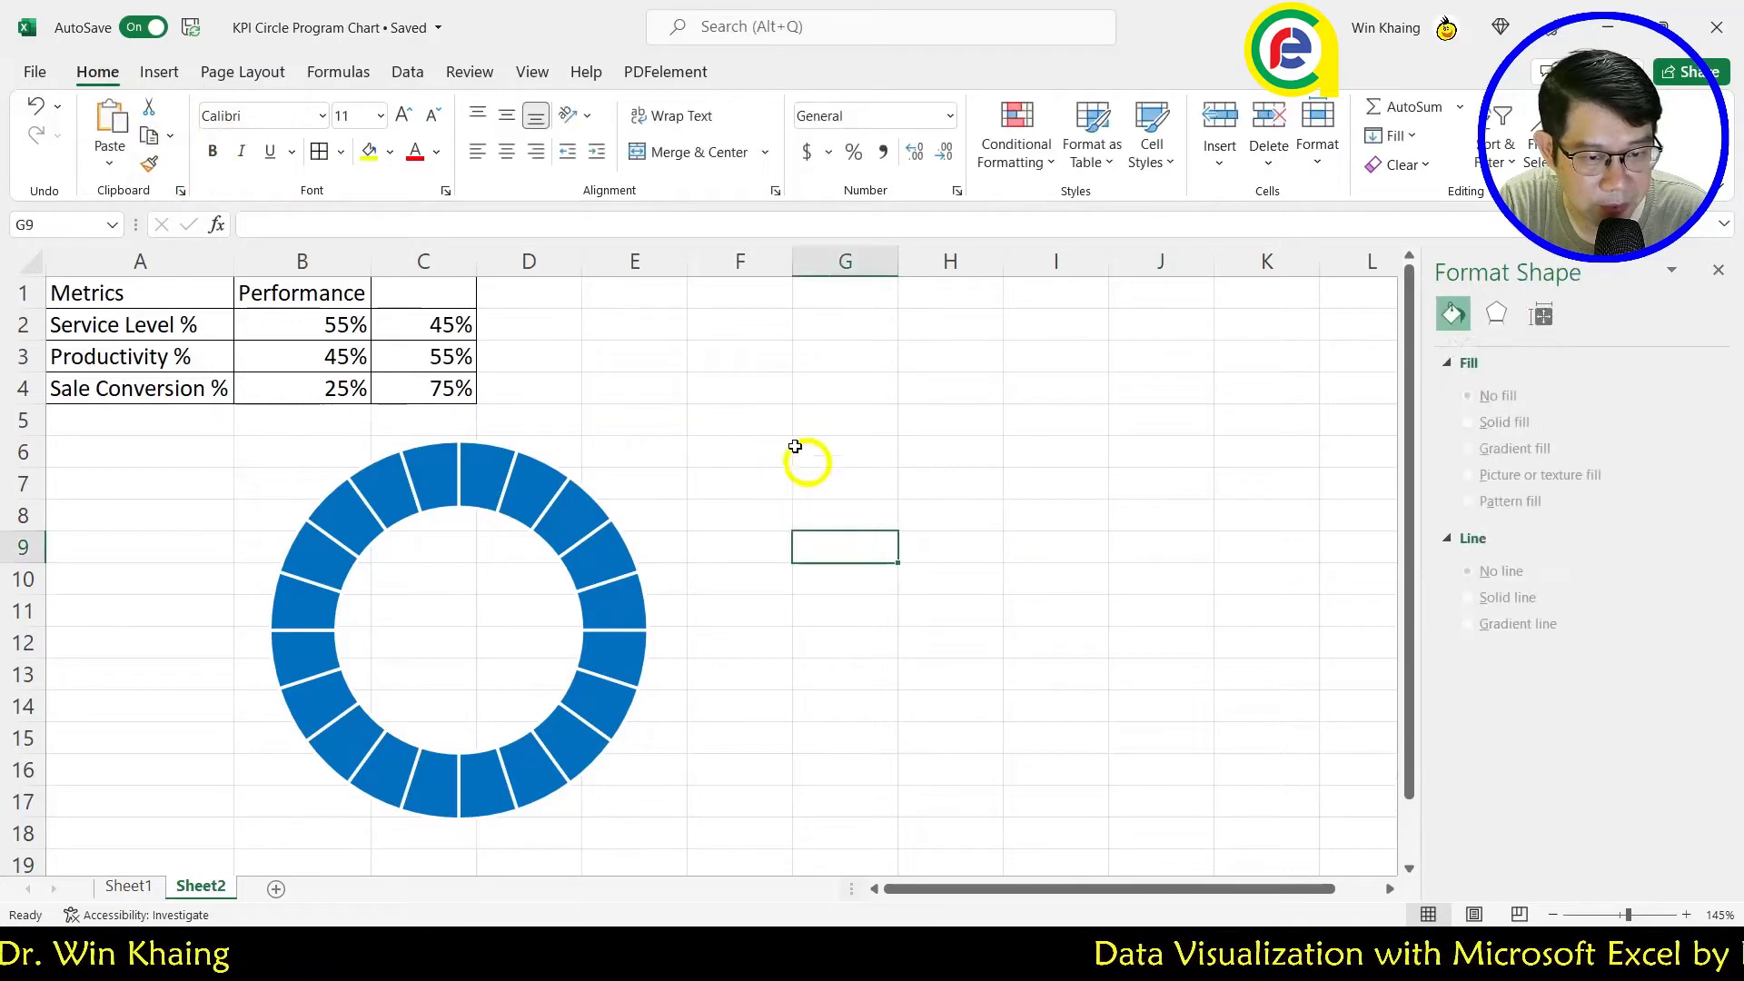
pyautogui.click(107, 116)
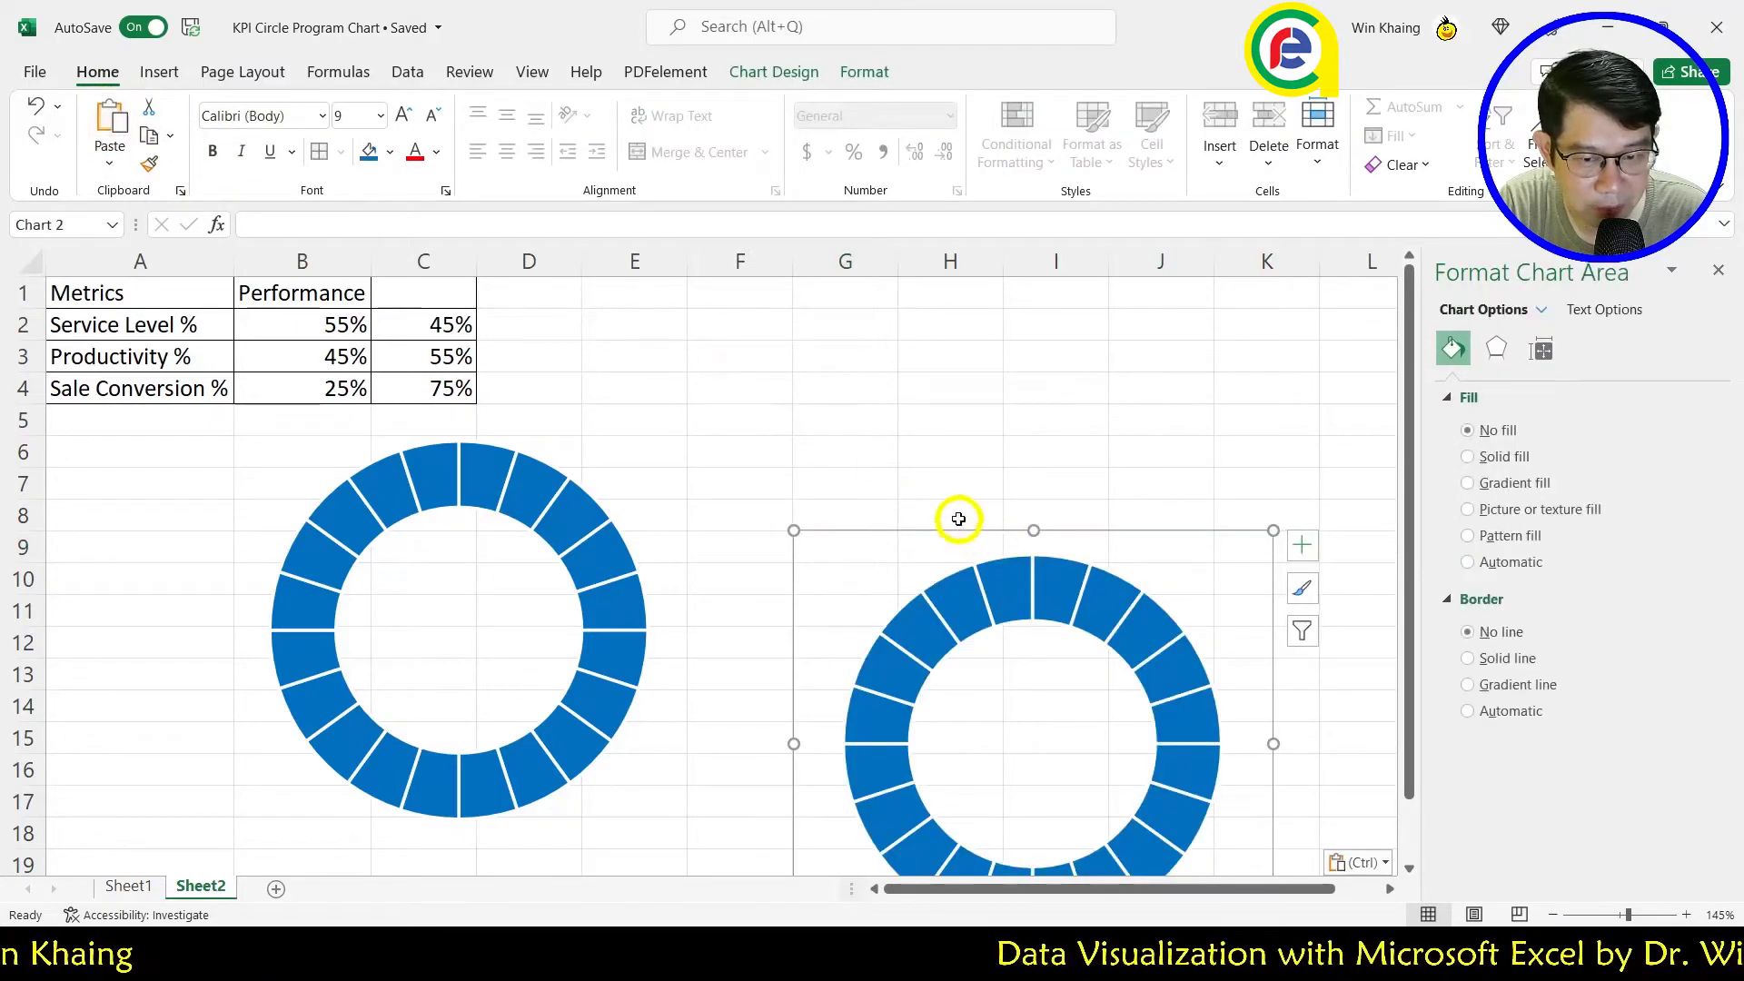
pyautogui.moveTo(946, 529); pyautogui.dragTo(790, 401)
# Step: Paste a third ring chart as a separate object on the sheet and place it to the right of the second ring
pyautogui.click(110, 121)
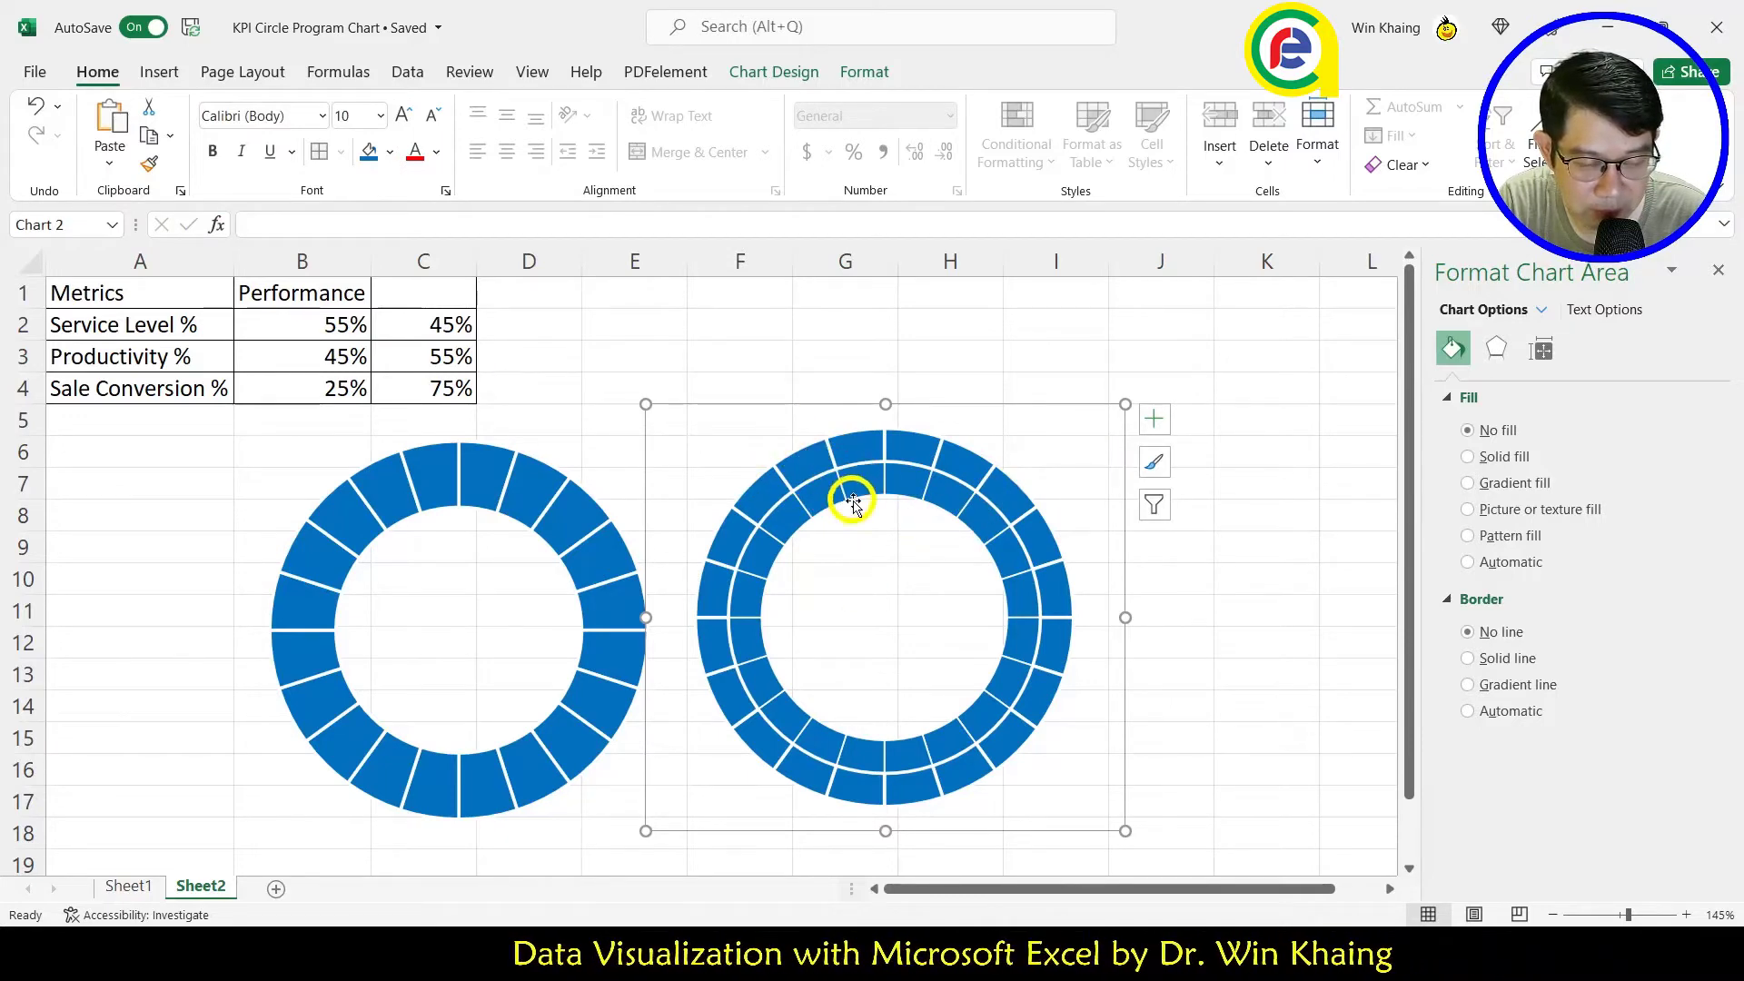
pyautogui.hotkey('ctrl', 'z')
pyautogui.click(978, 363)
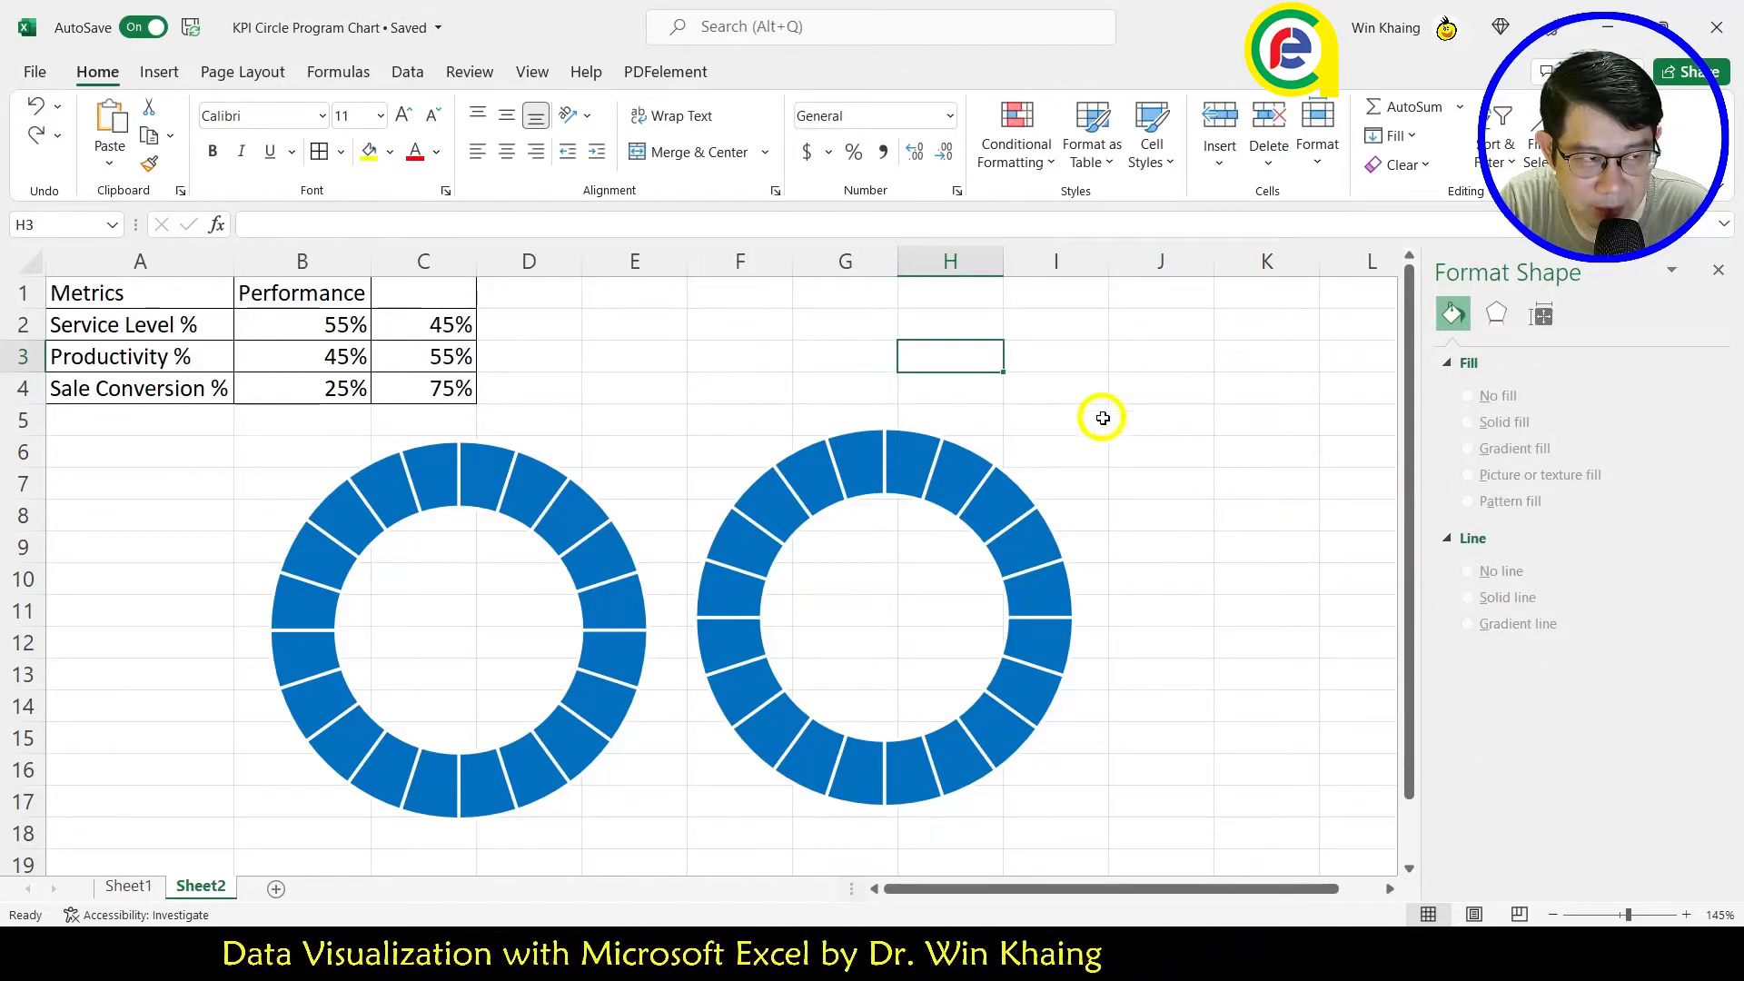
pyautogui.click(112, 119)
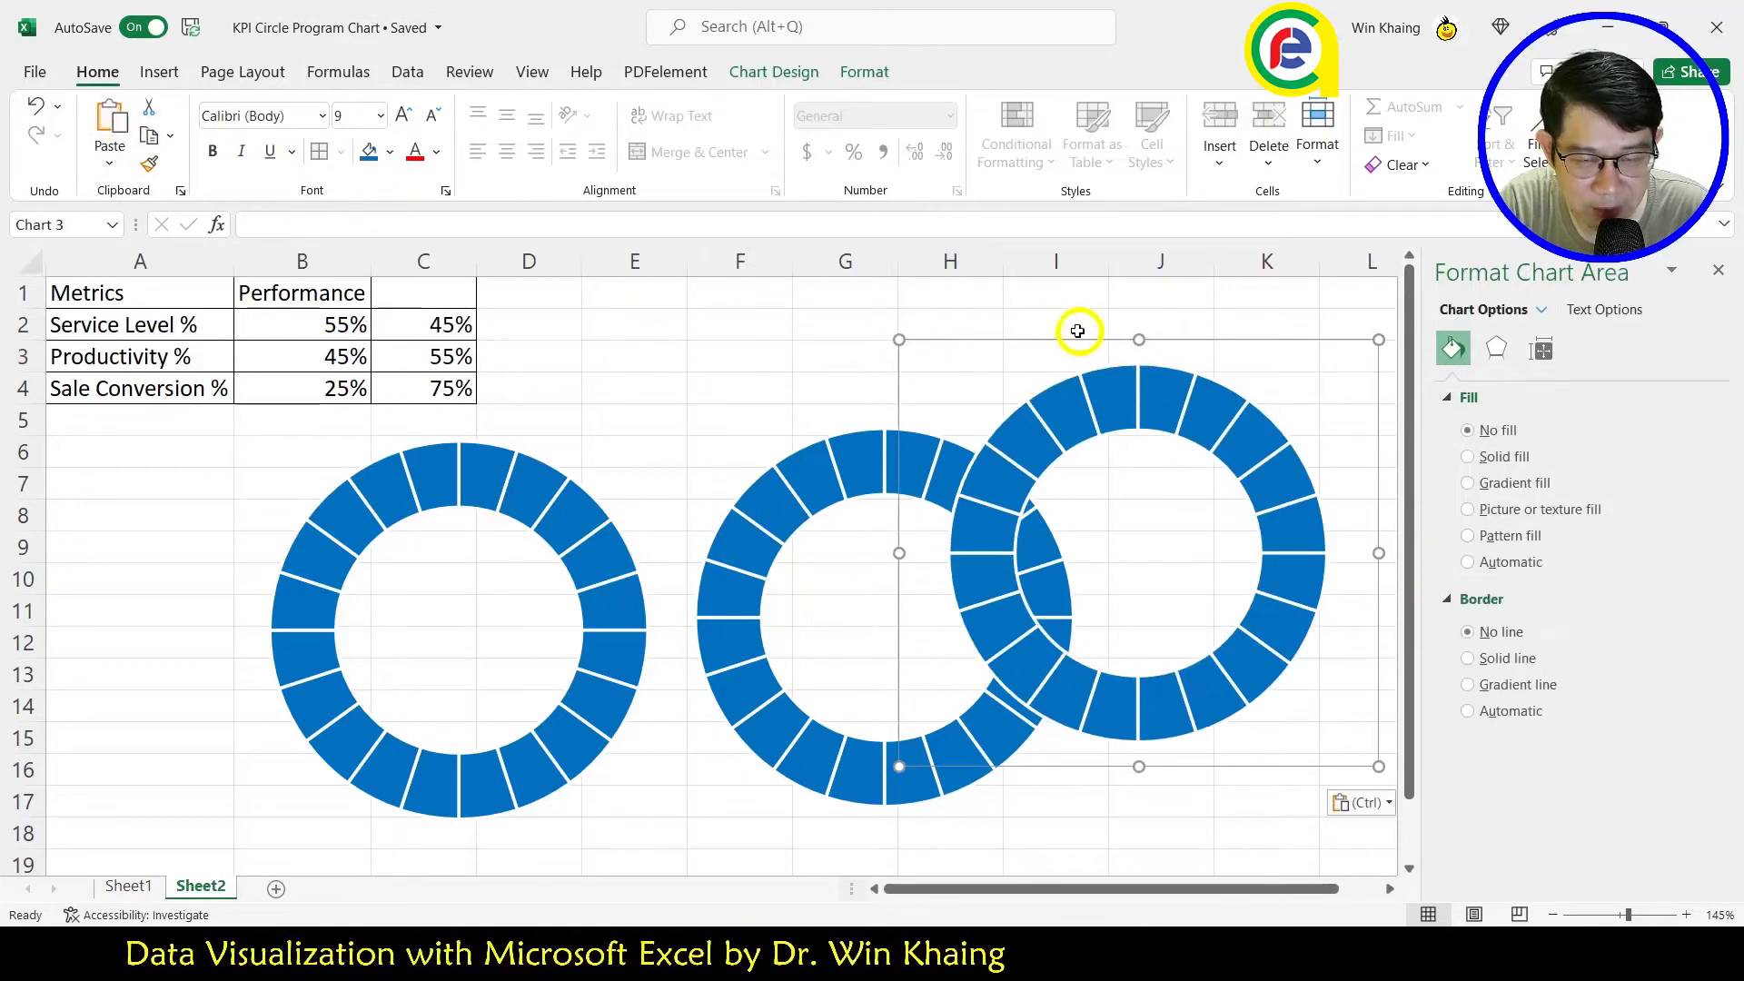
pyautogui.moveTo(1041, 333); pyautogui.dragTo(1196, 391)
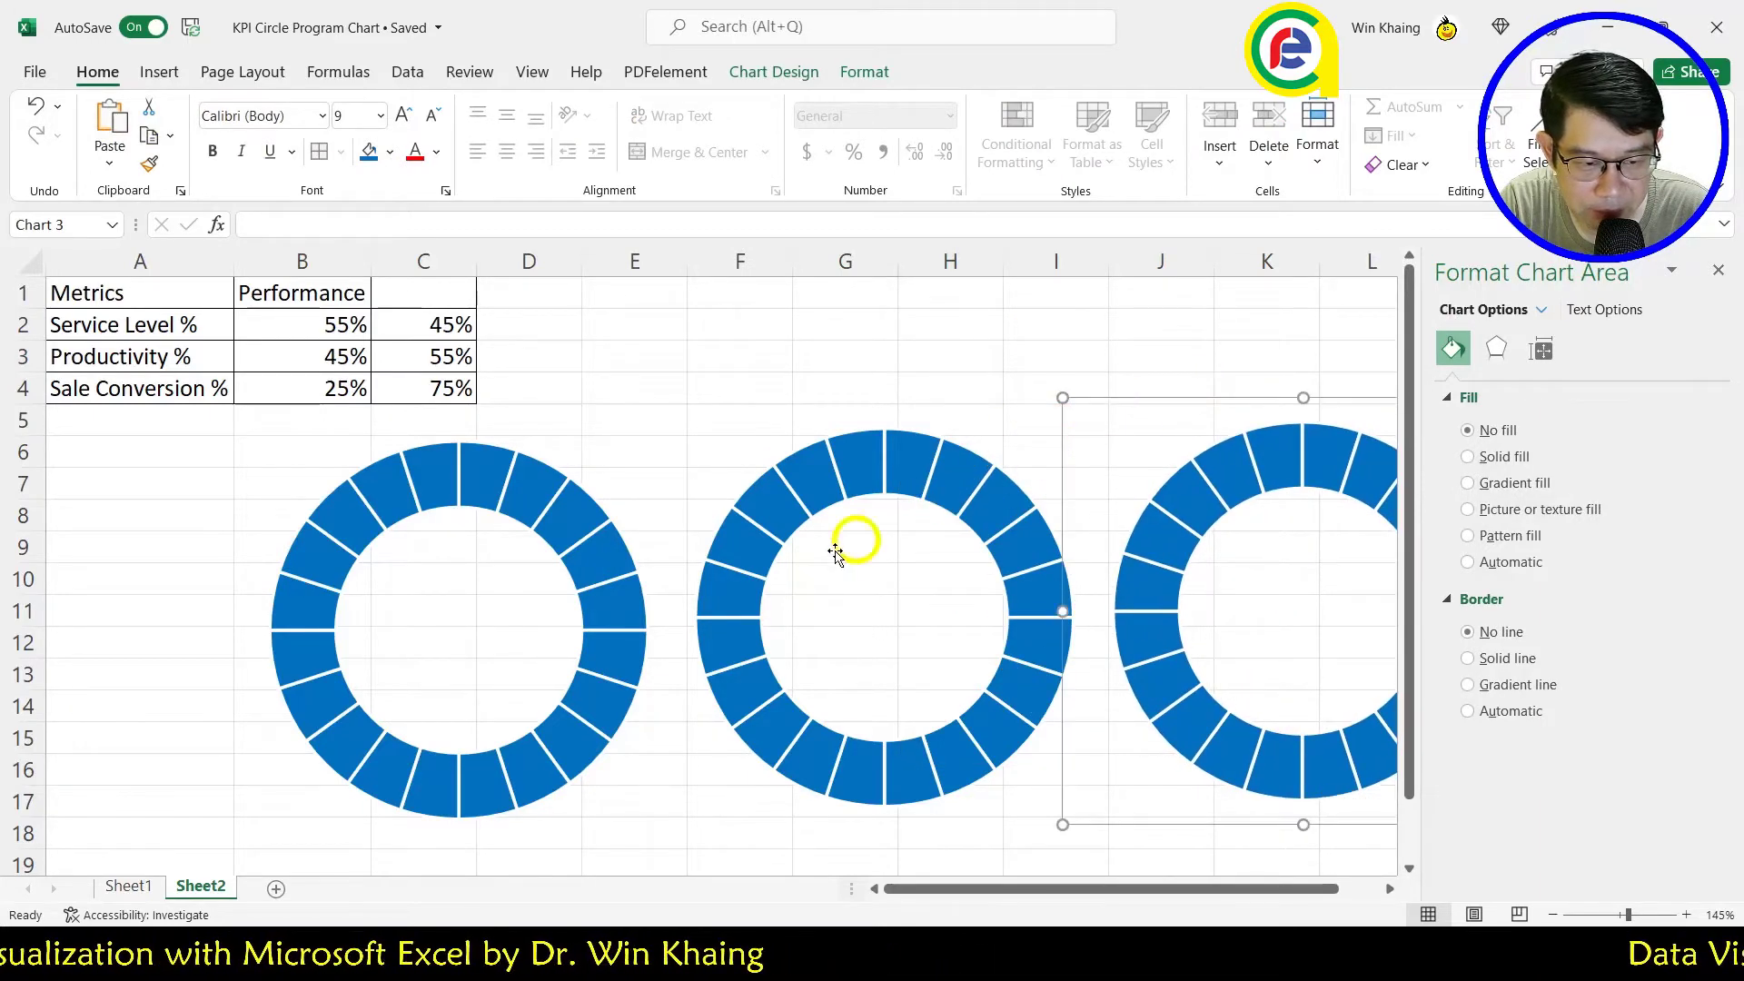
# Step: Shift the three ring charts left so they sit side by side in a row below the metrics table
pyautogui.click(598, 441)
pyautogui.moveTo(608, 418); pyautogui.dragTo(421, 402)
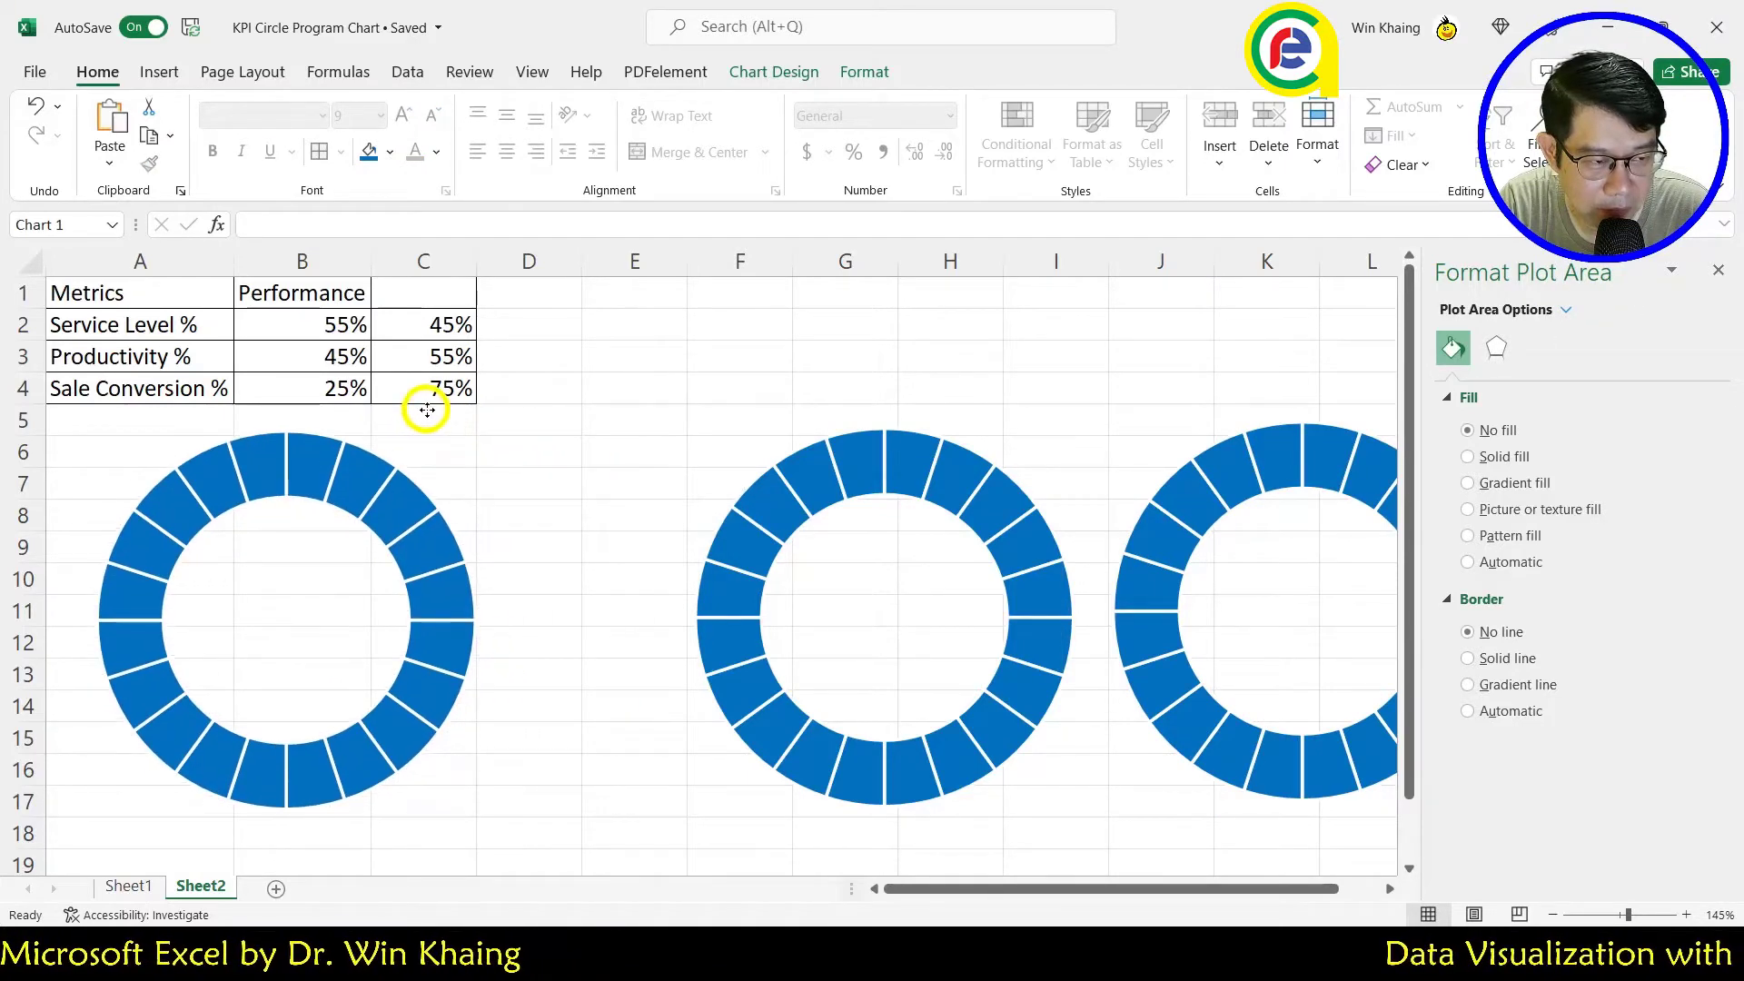
pyautogui.click(872, 431)
pyautogui.moveTo(923, 397); pyautogui.dragTo(753, 376)
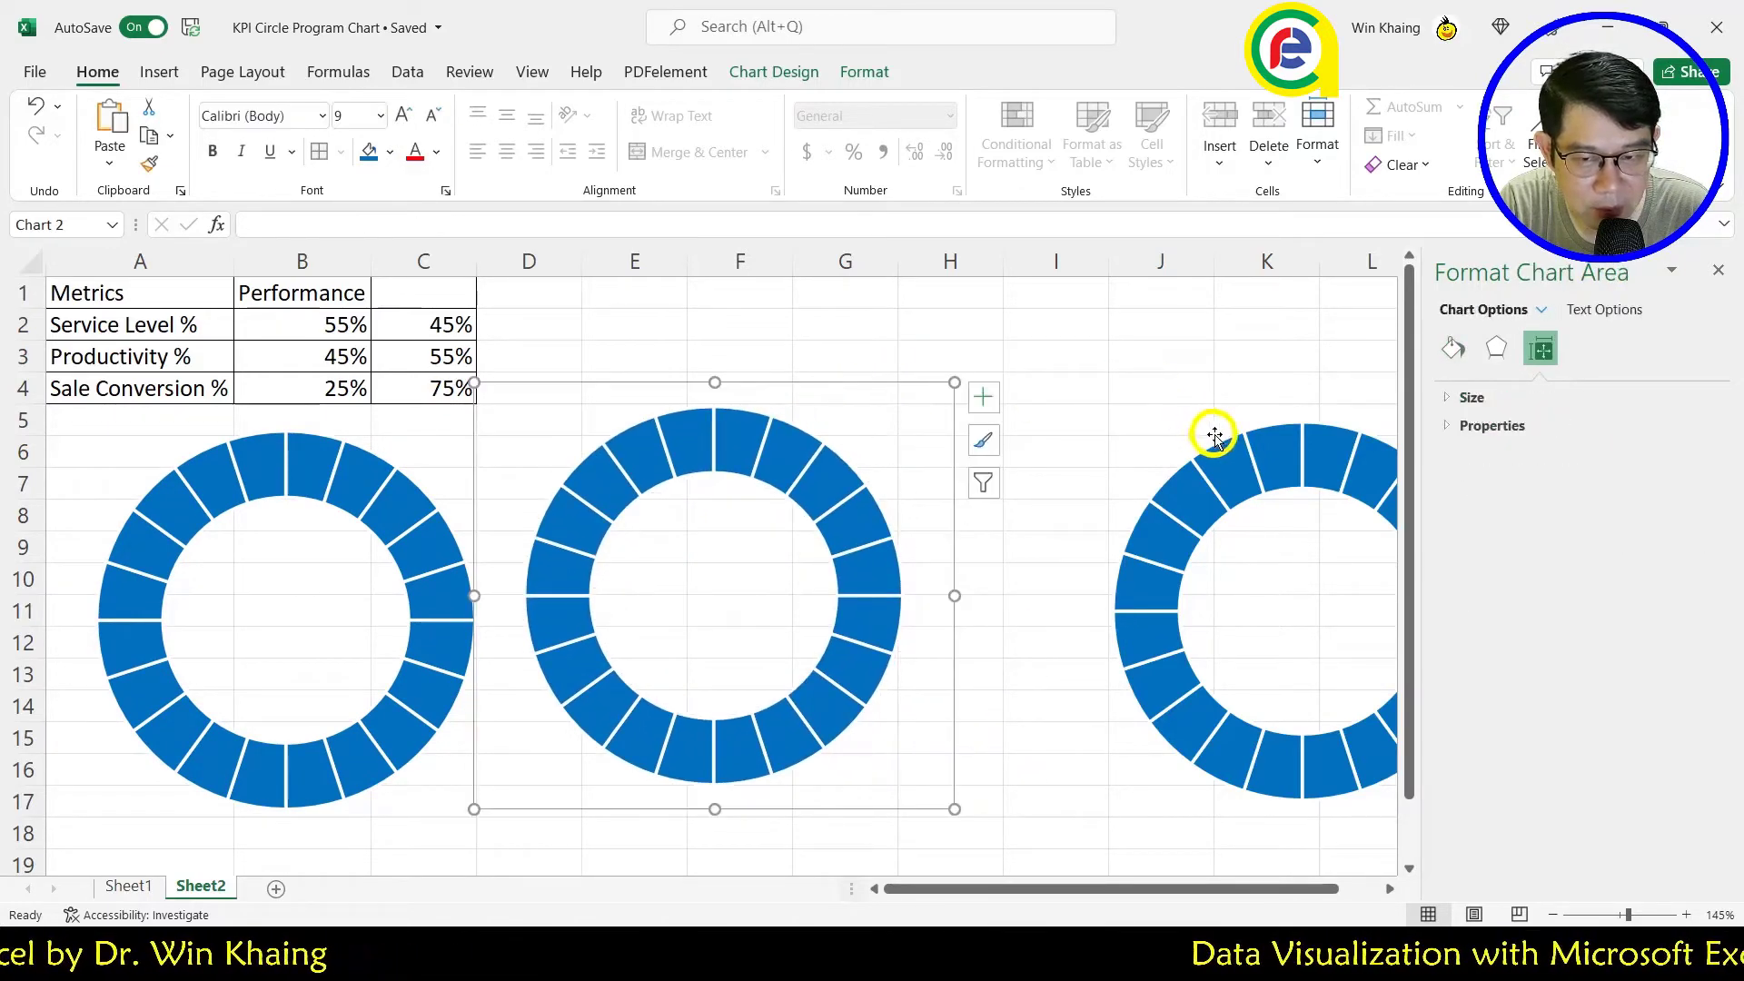
pyautogui.click(1230, 424)
pyautogui.moveTo(1203, 397); pyautogui.dragTo(1056, 383)
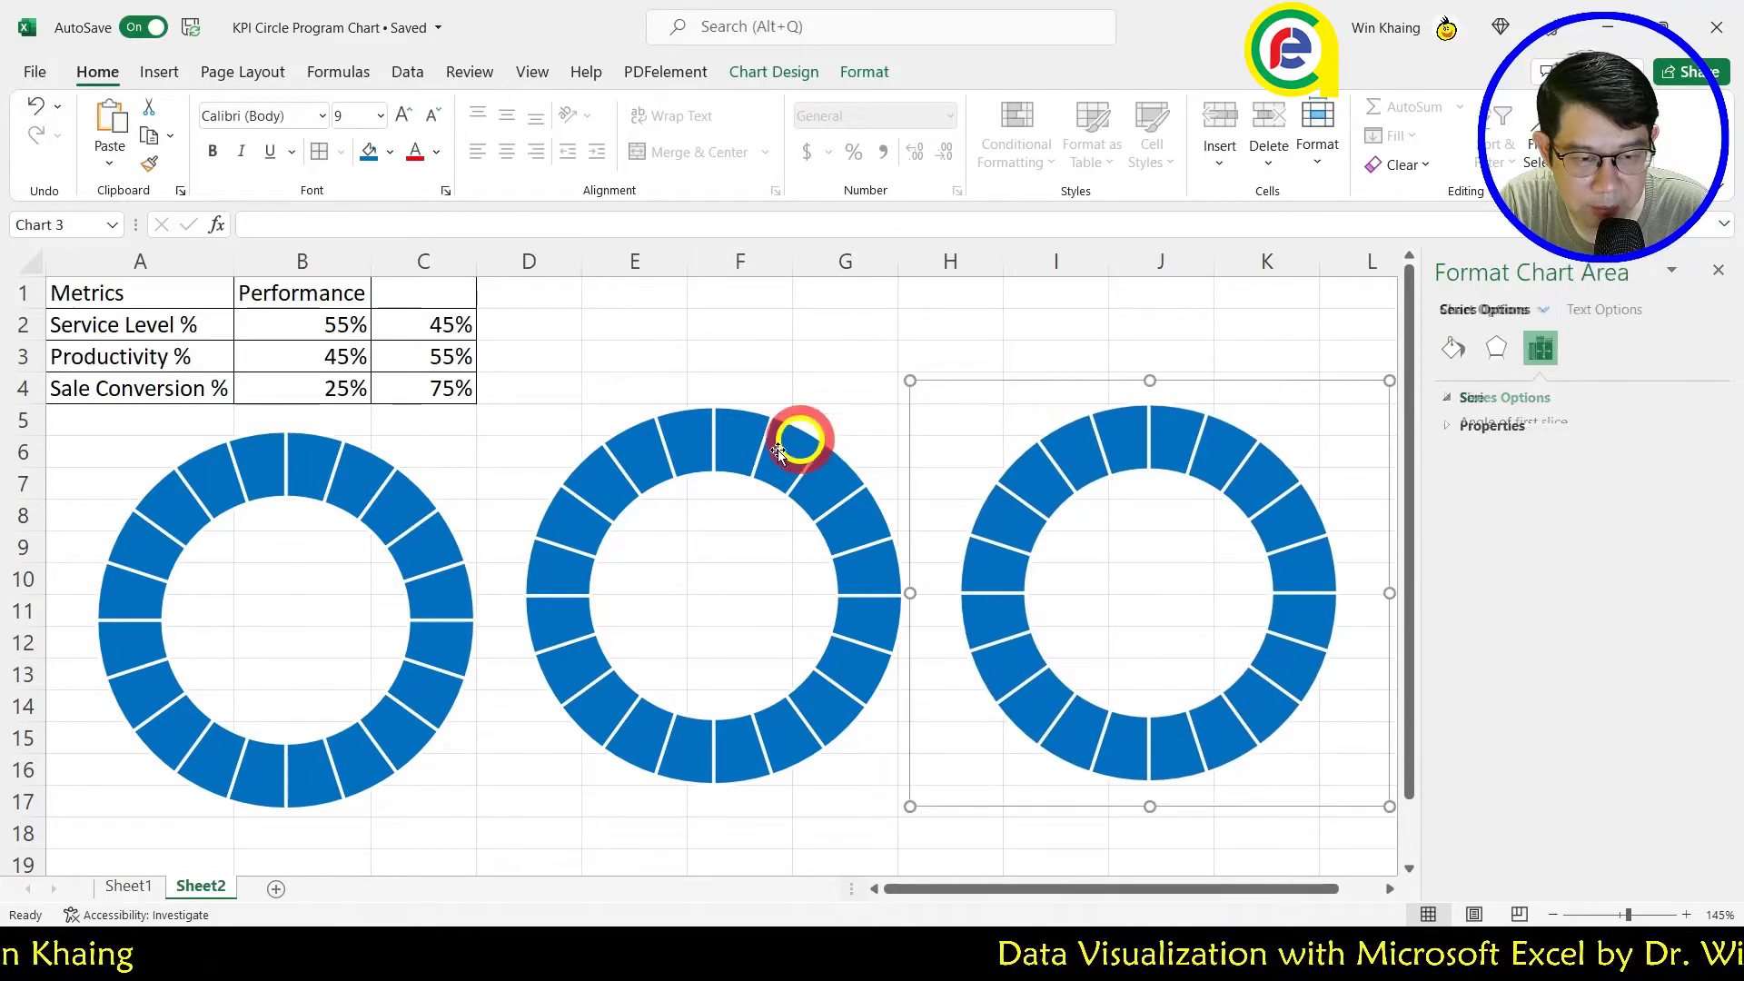
# Step: Fill all segments of the middle ring with the standard Green color
pyautogui.click(674, 427)
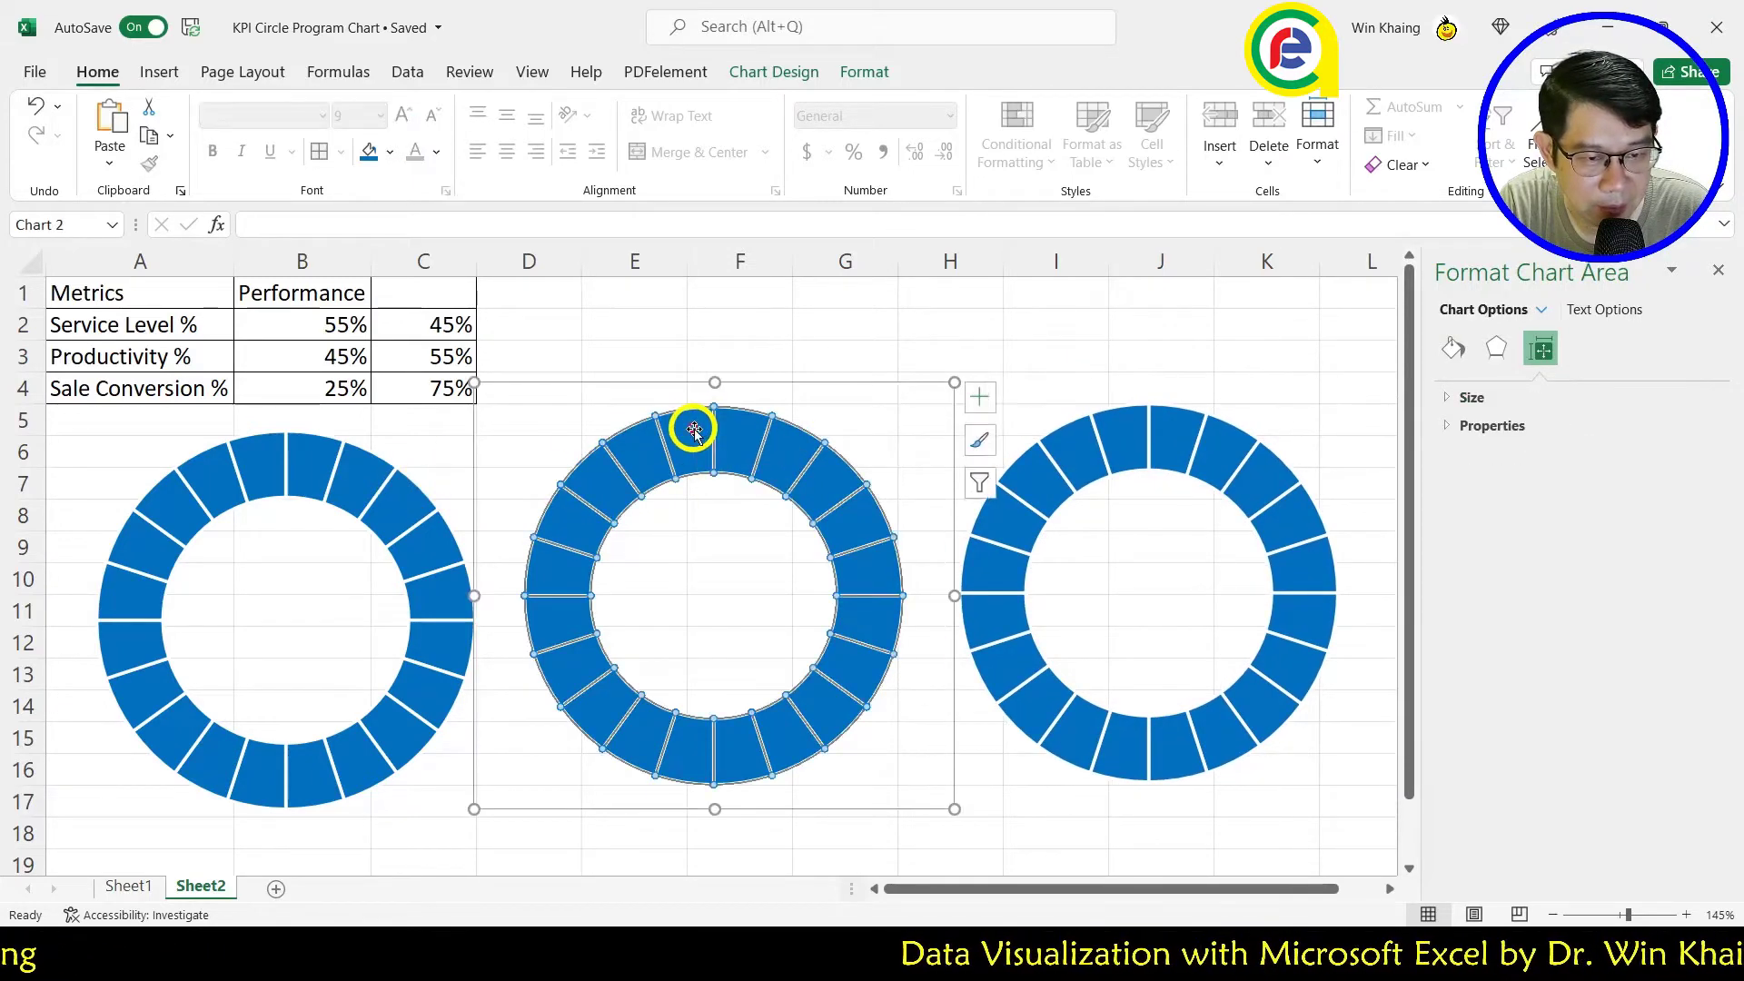
pyautogui.click(1454, 350)
pyautogui.click(1697, 636)
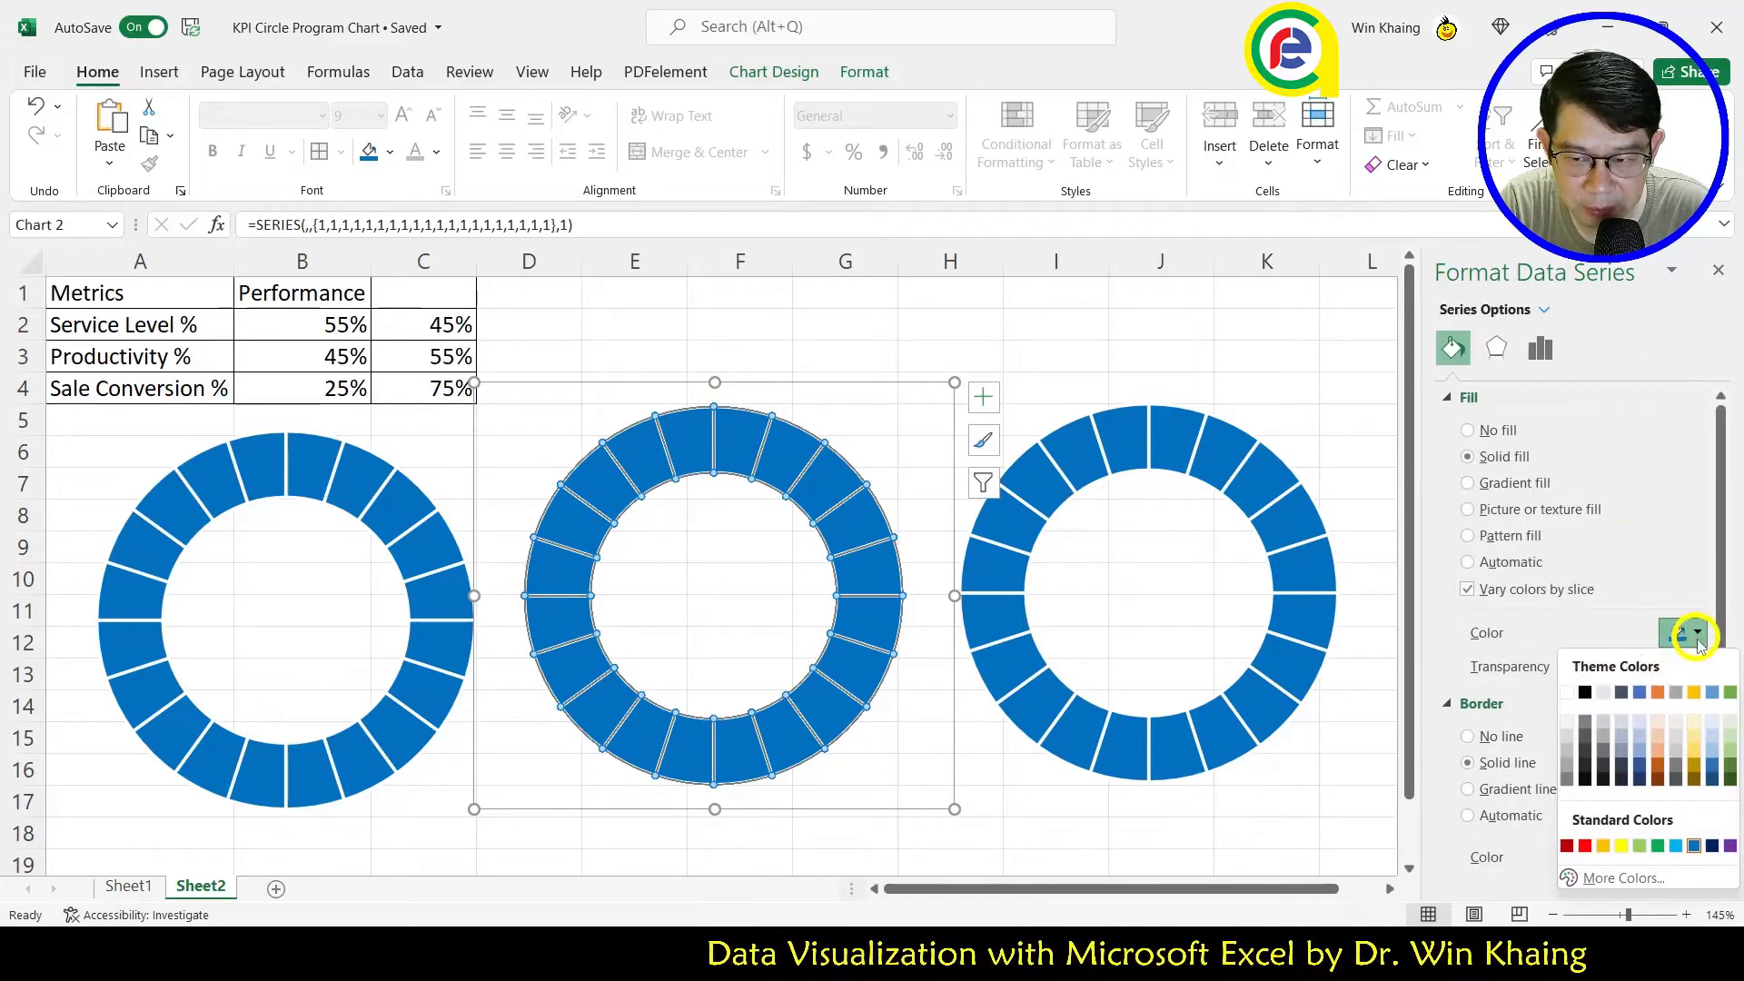
pyautogui.click(1658, 850)
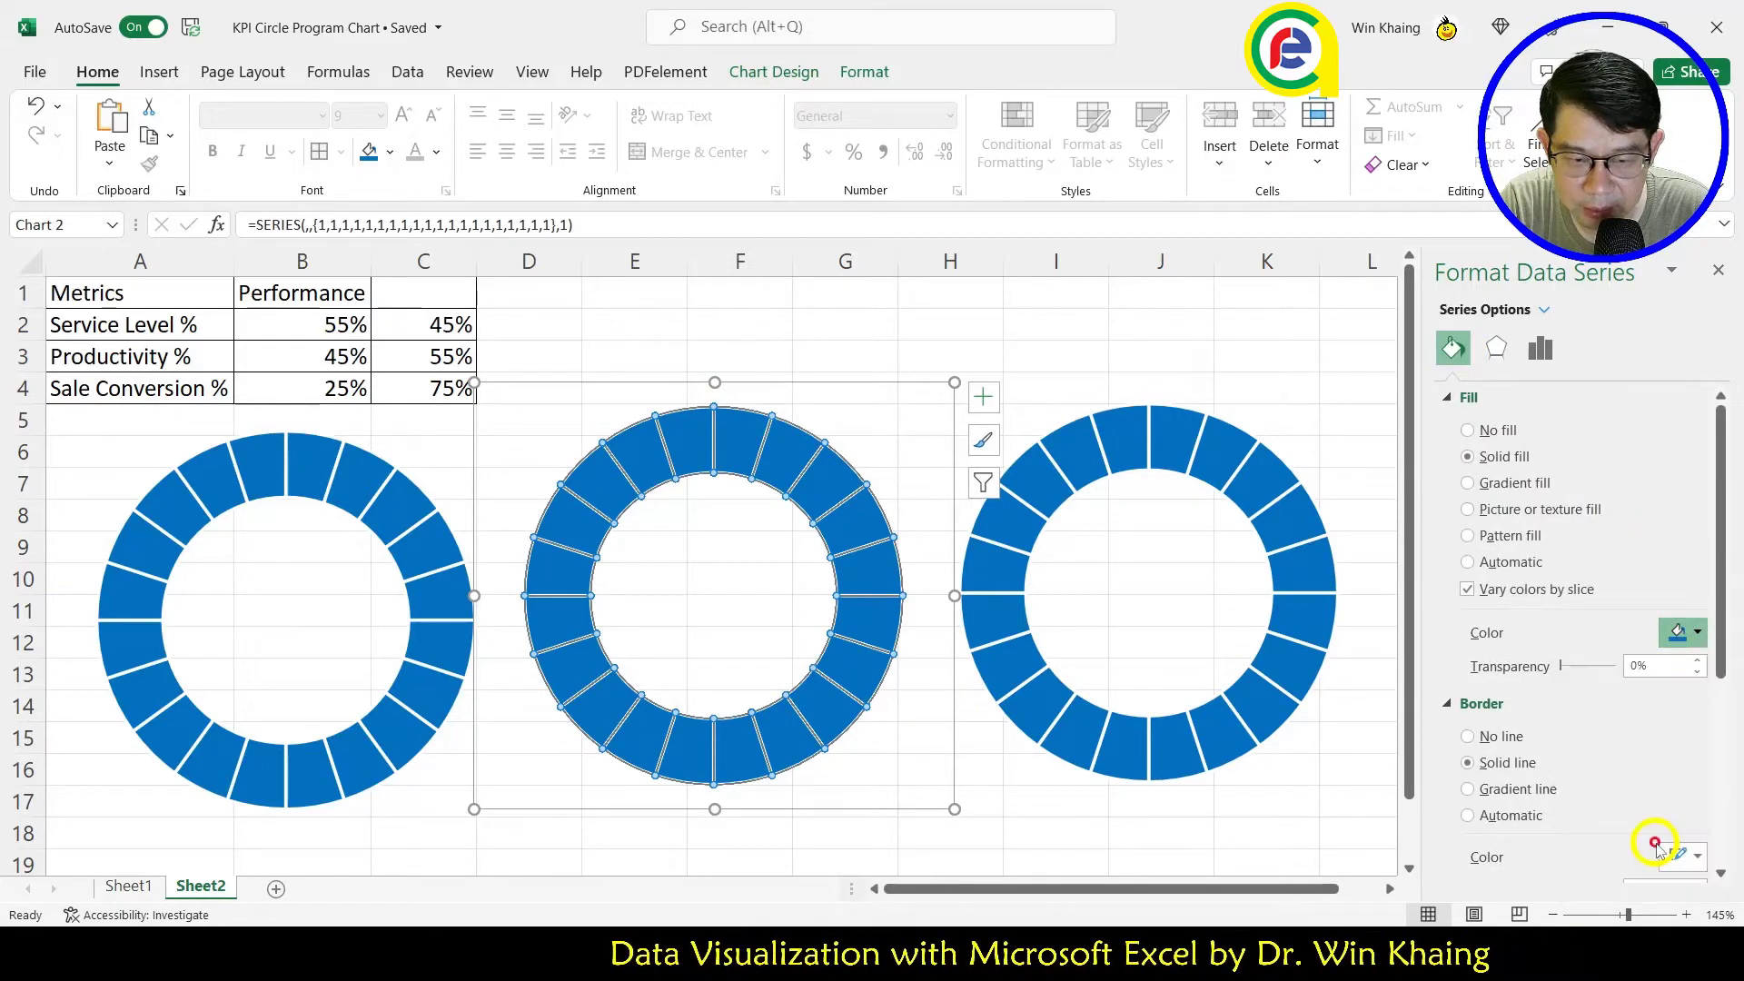
# Step: Fill all segments of the right-hand ring with a darker shade of the orange theme color
pyautogui.click(1266, 366)
pyautogui.click(1247, 454)
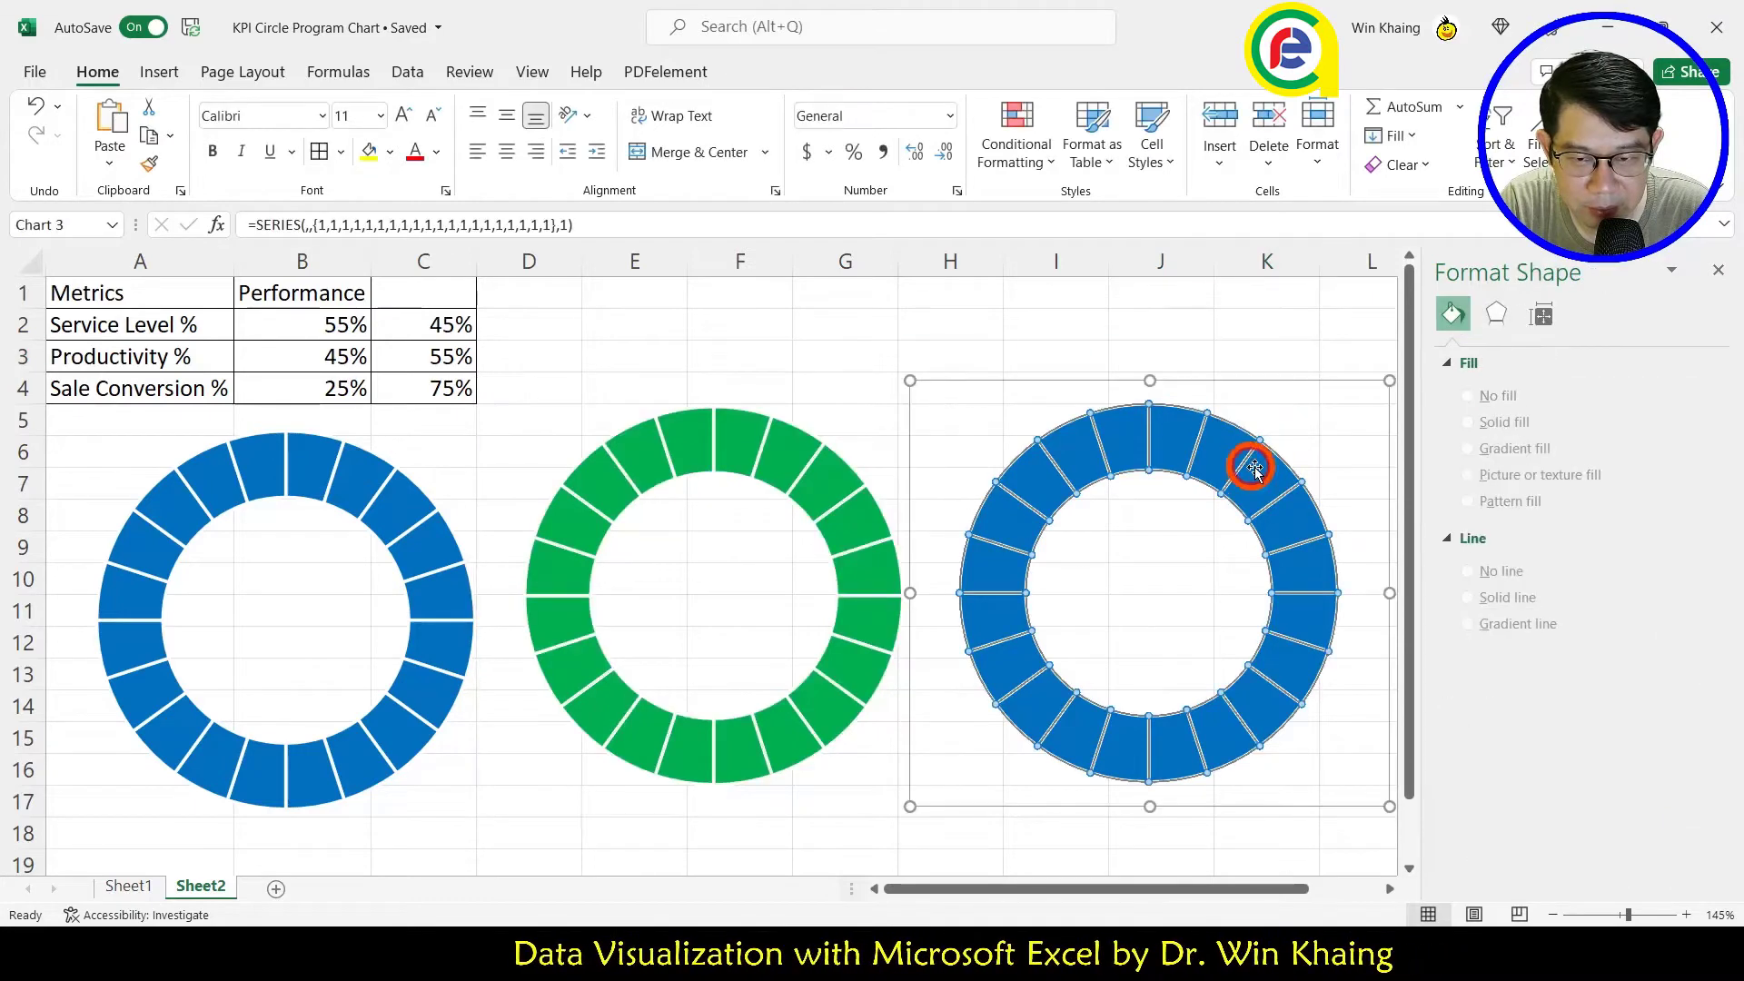
pyautogui.click(1453, 347)
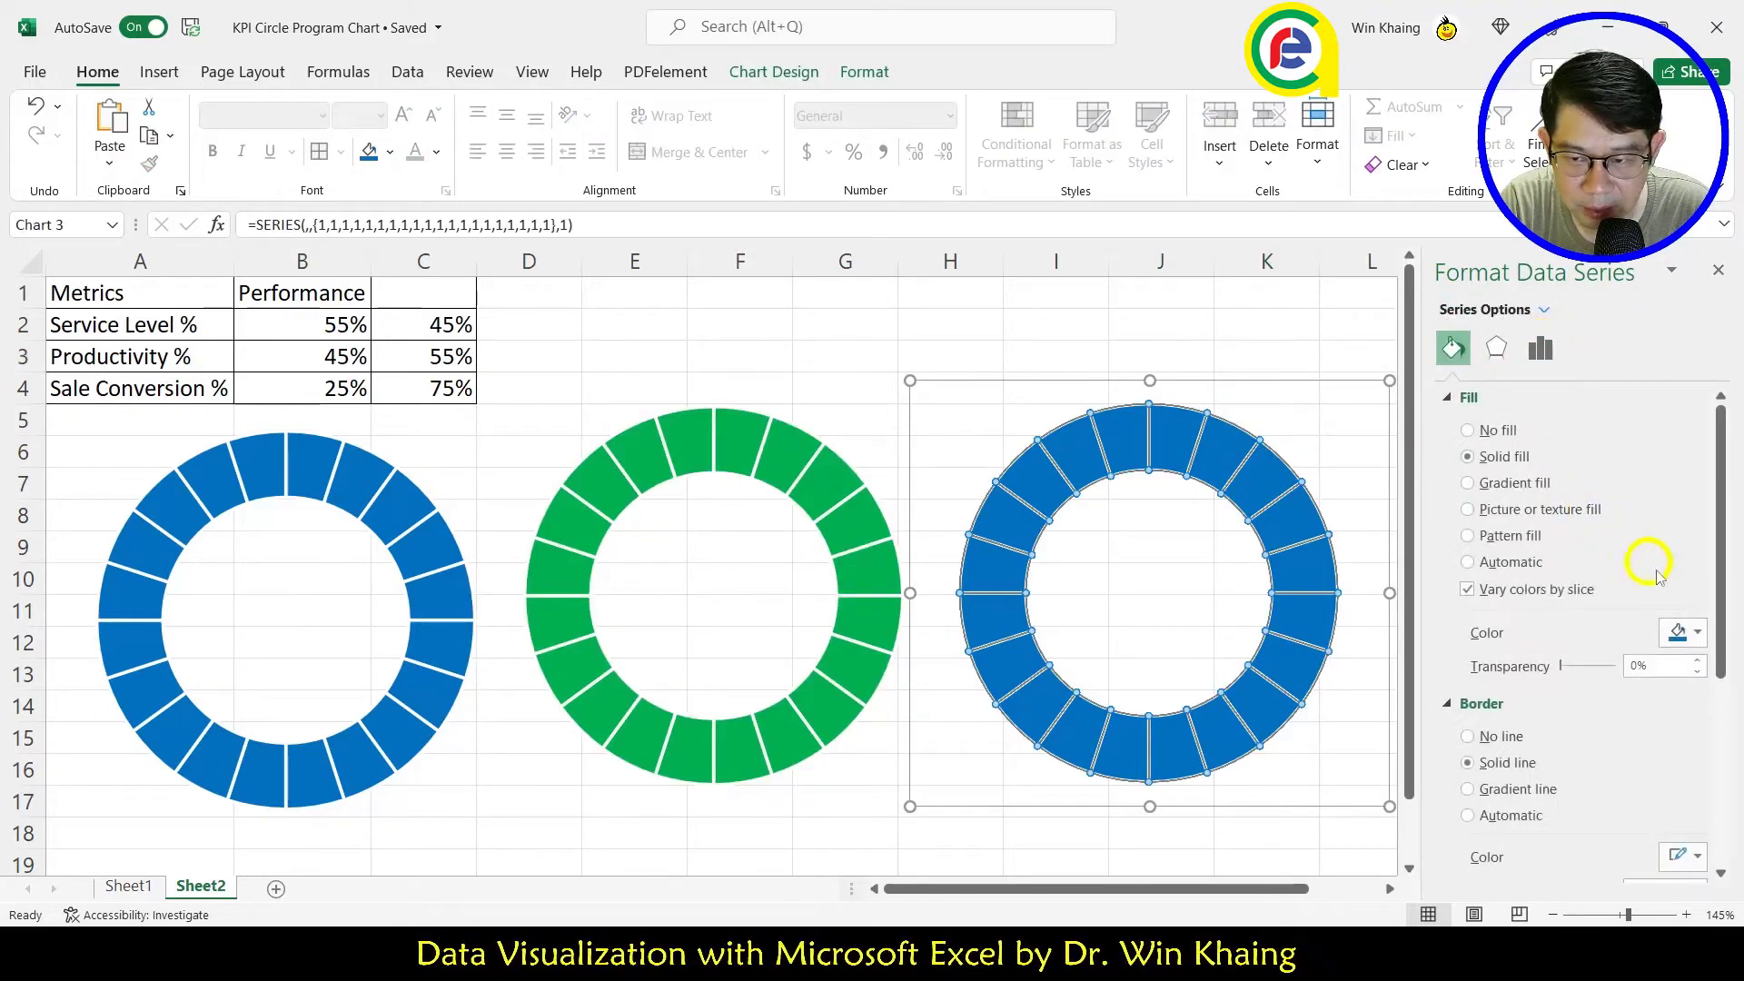
pyautogui.click(1695, 636)
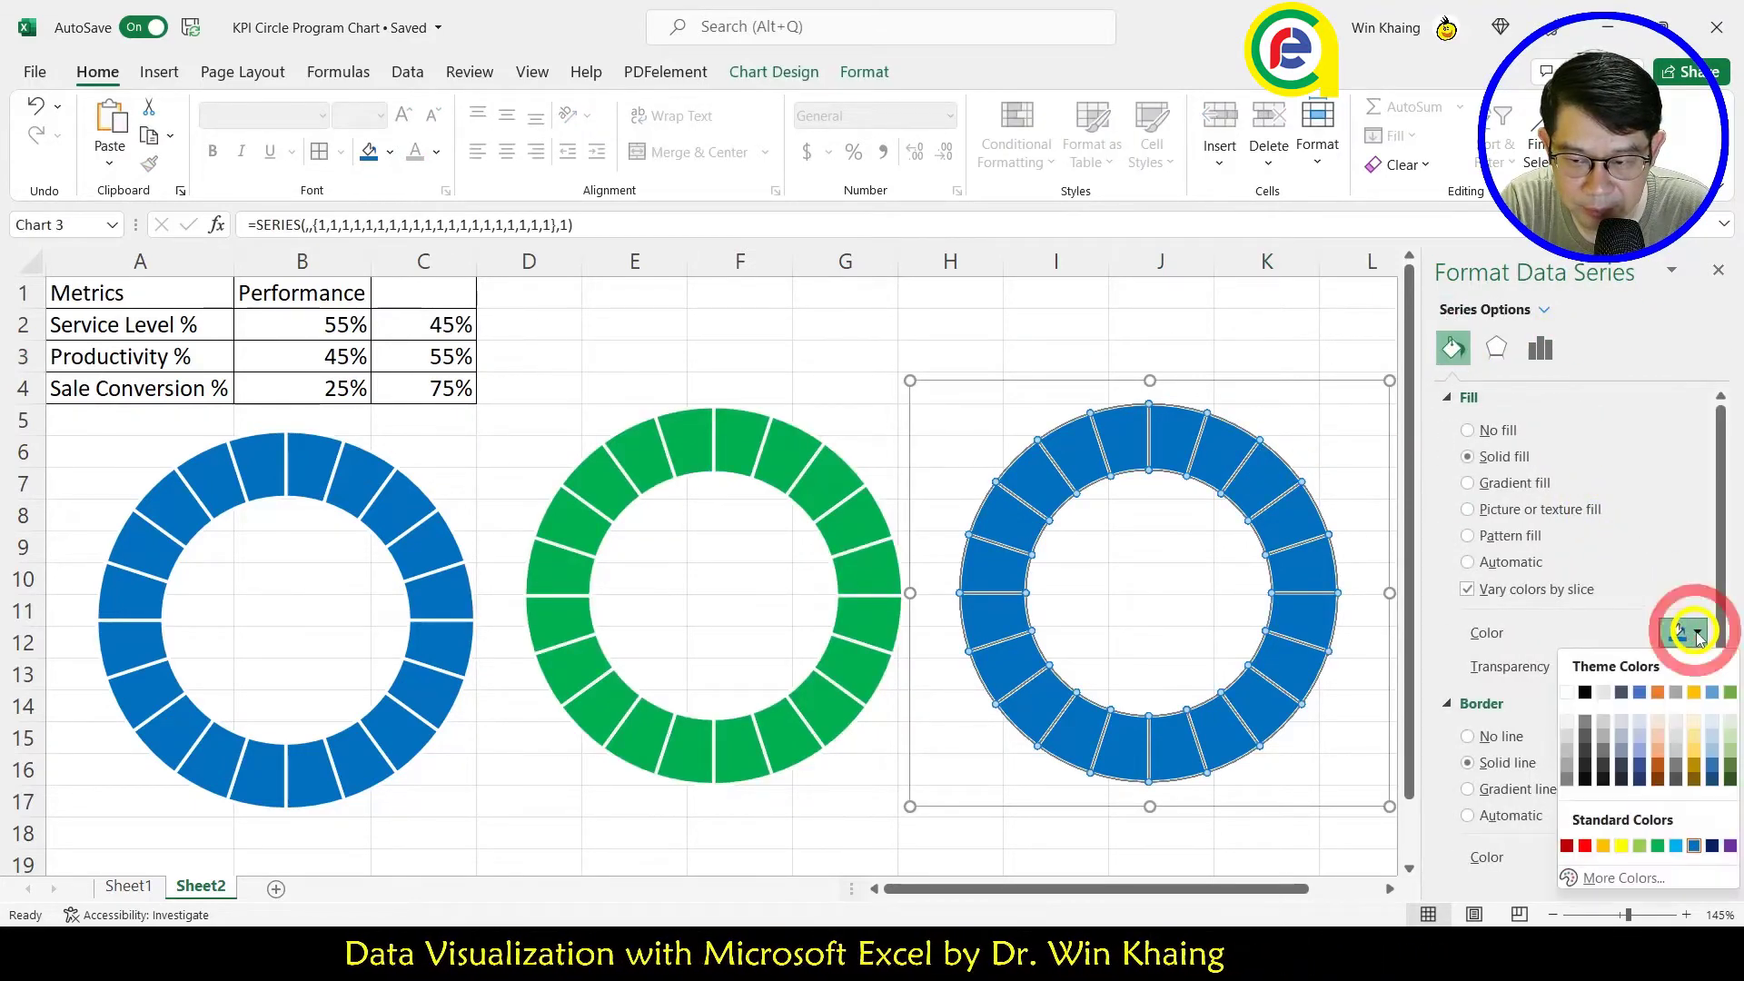
pyautogui.click(1658, 766)
pyautogui.click(1218, 318)
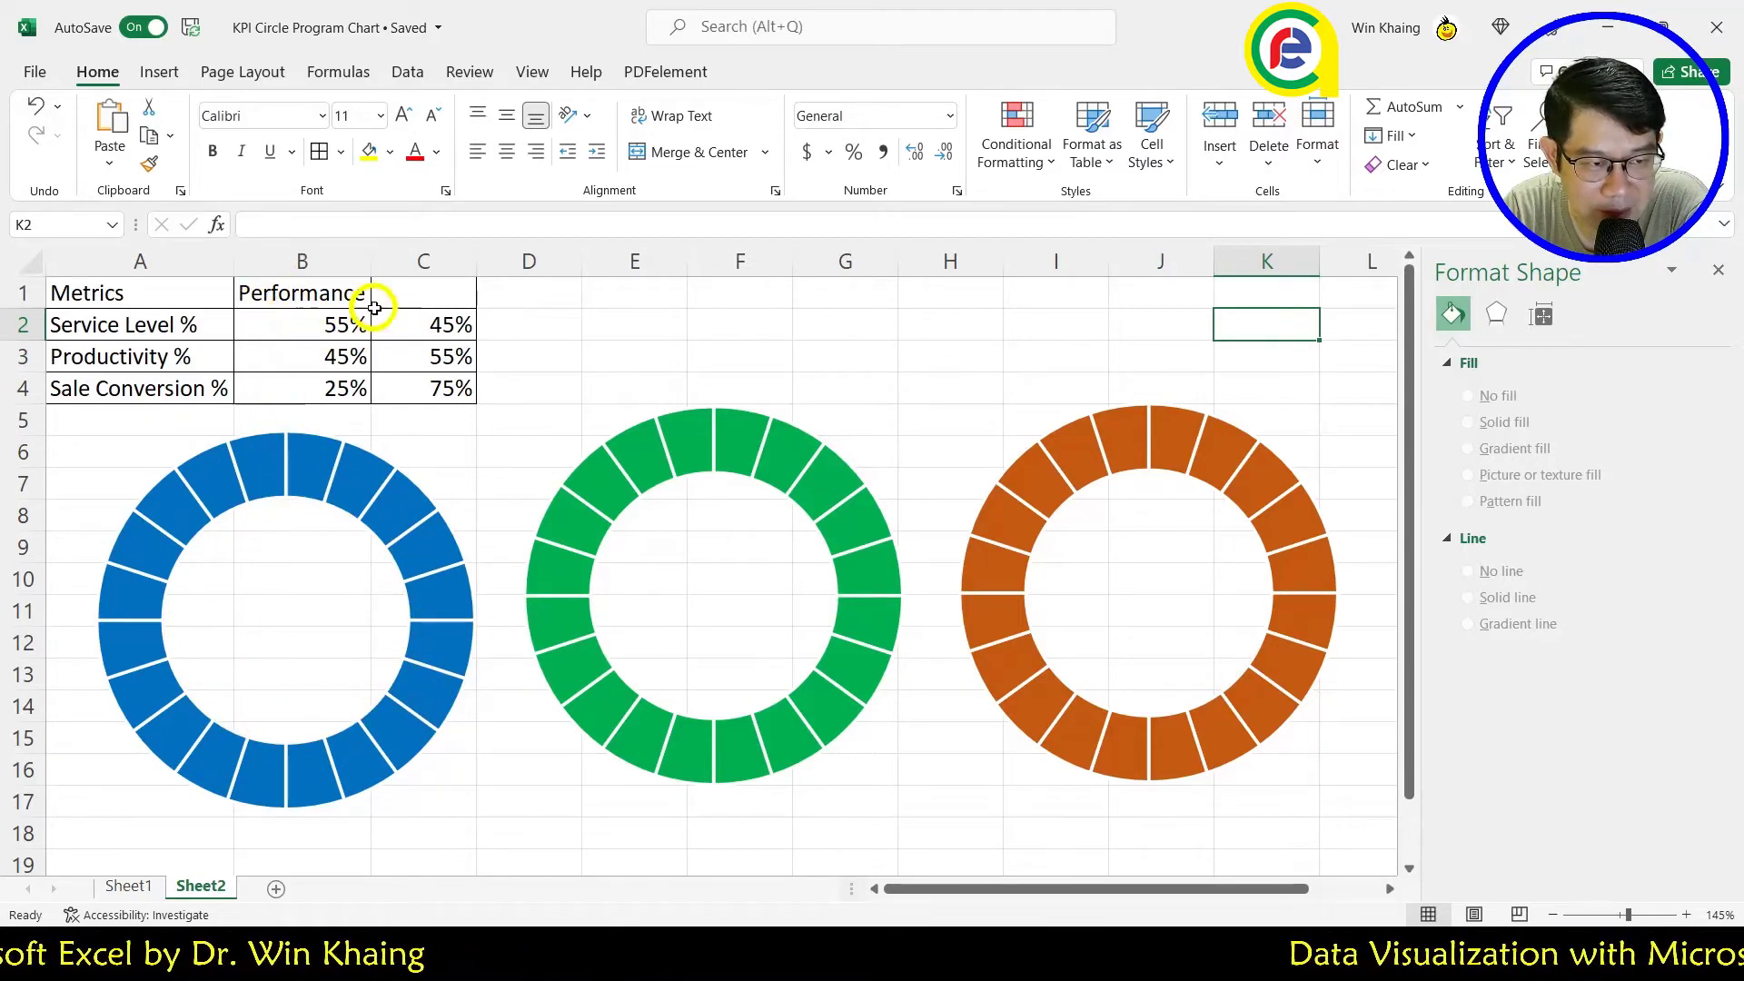
# Step: Add a new data series to the blue ring chart, taking its series name from cell A2
pyautogui.click(313, 623)
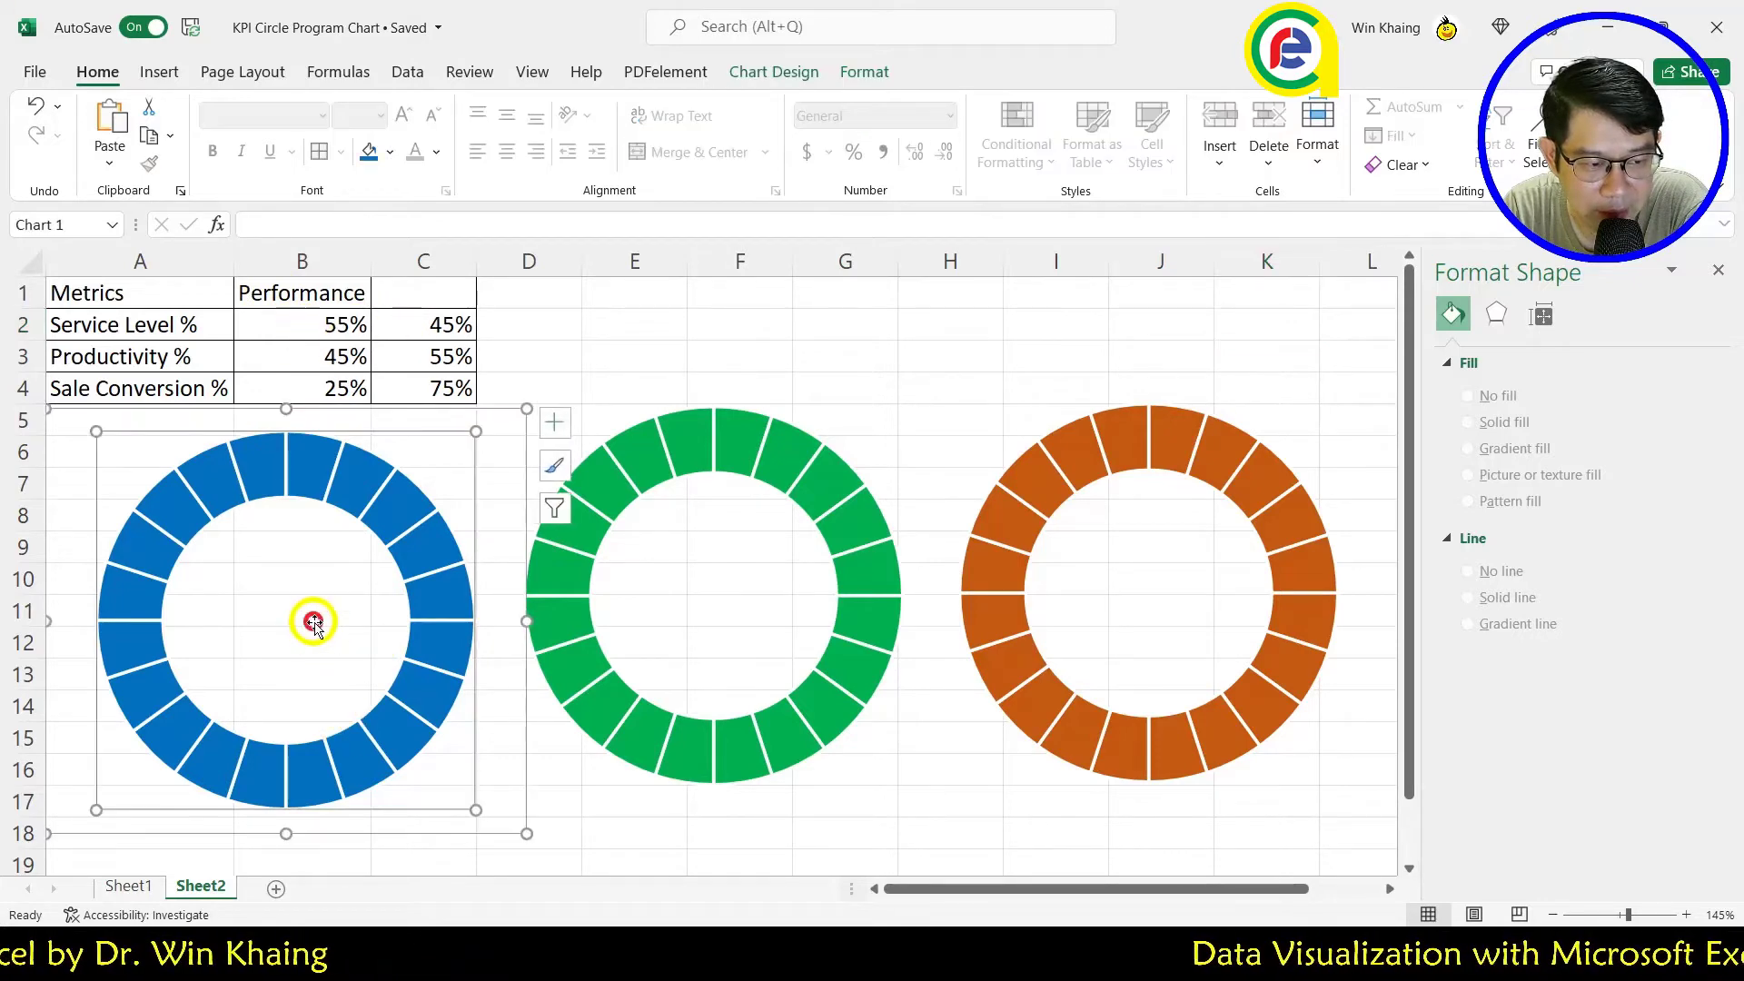
pyautogui.rightClick(314, 604)
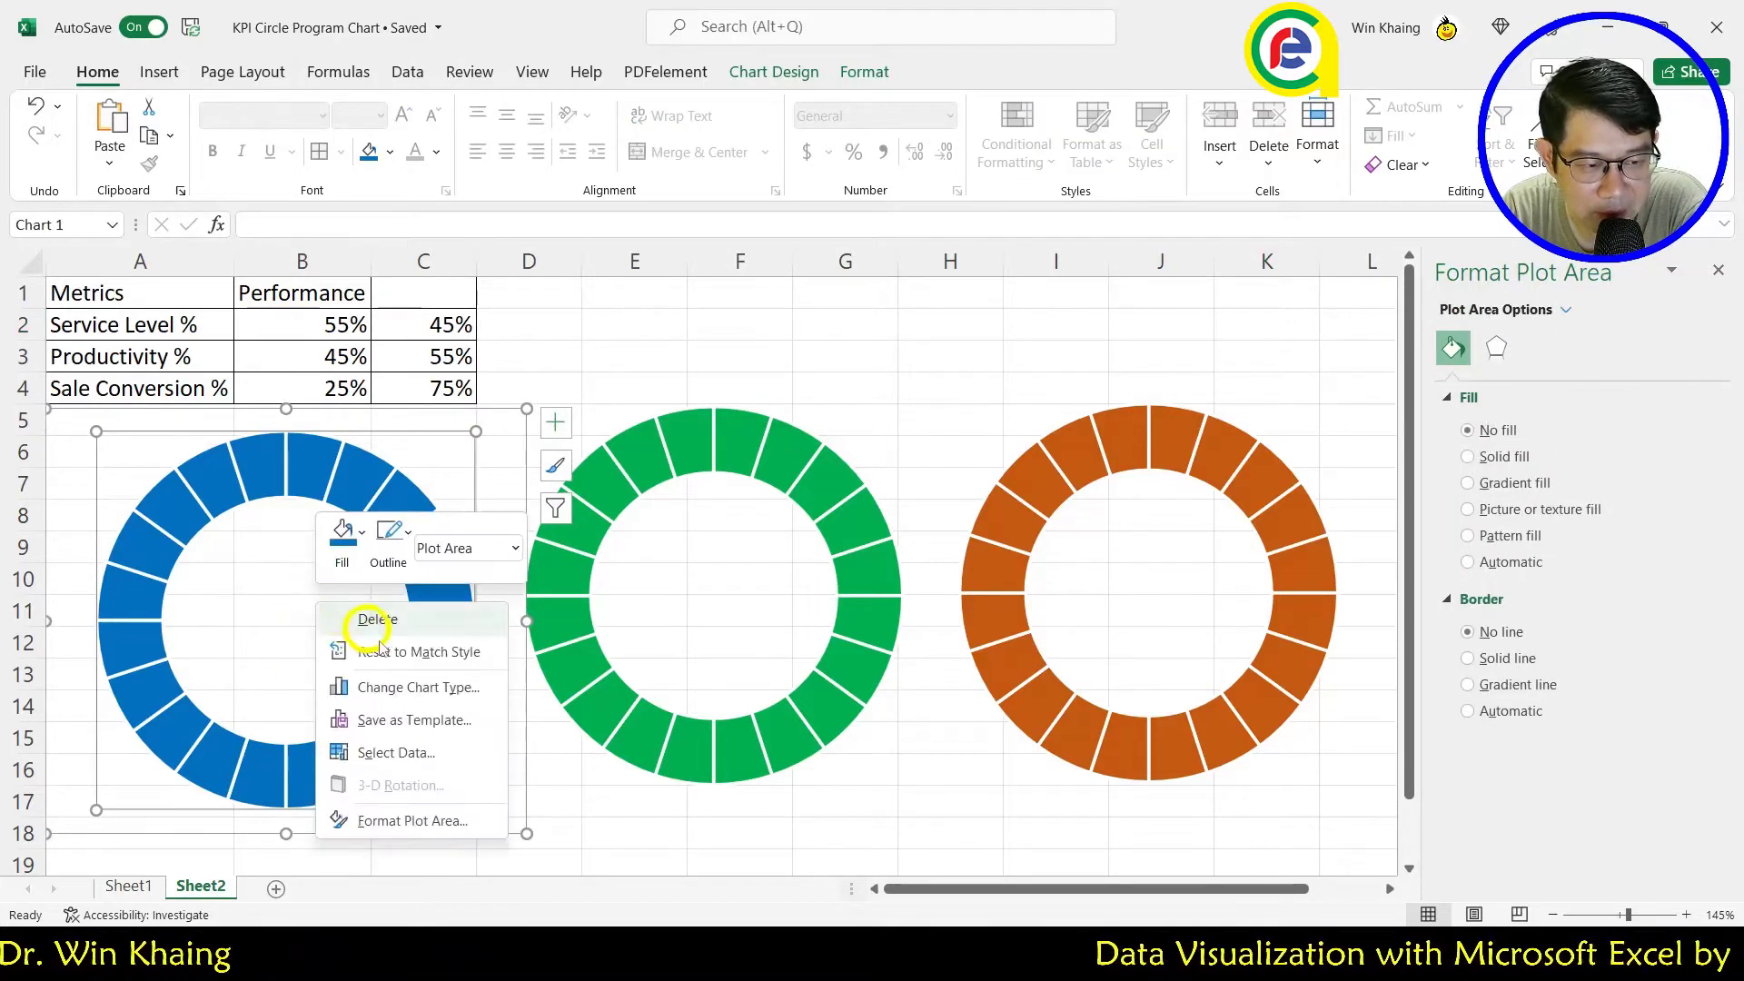
pyautogui.click(411, 751)
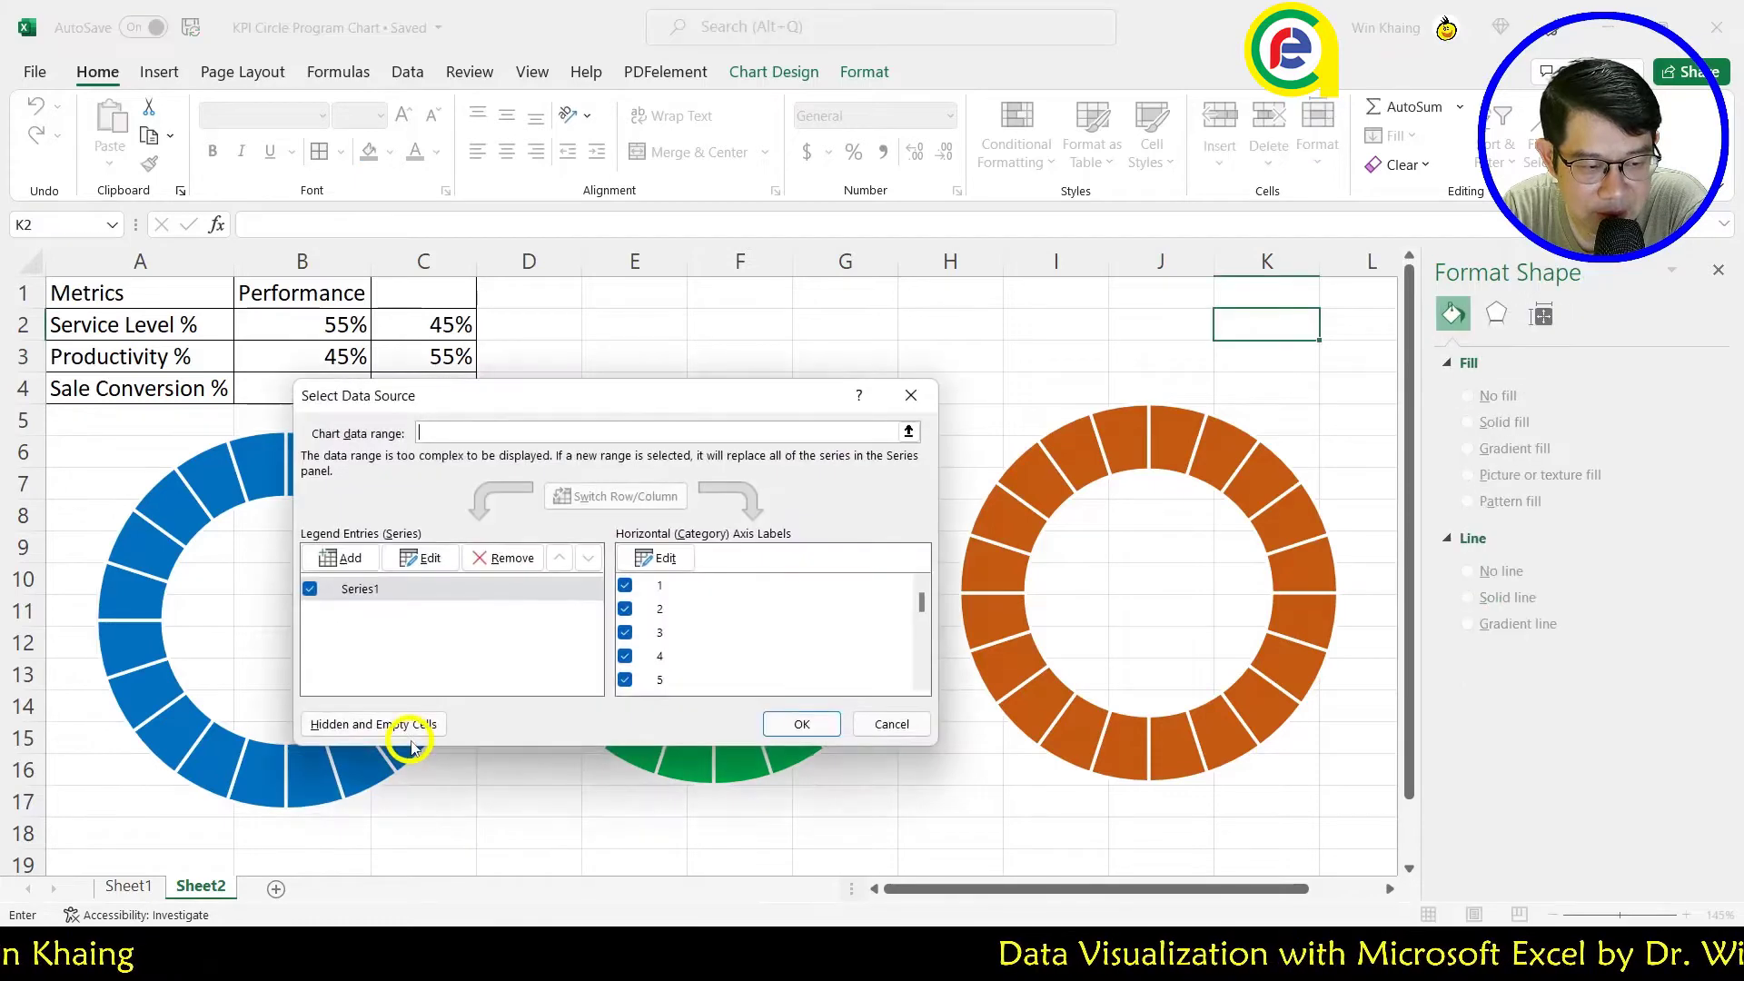
pyautogui.click(350, 558)
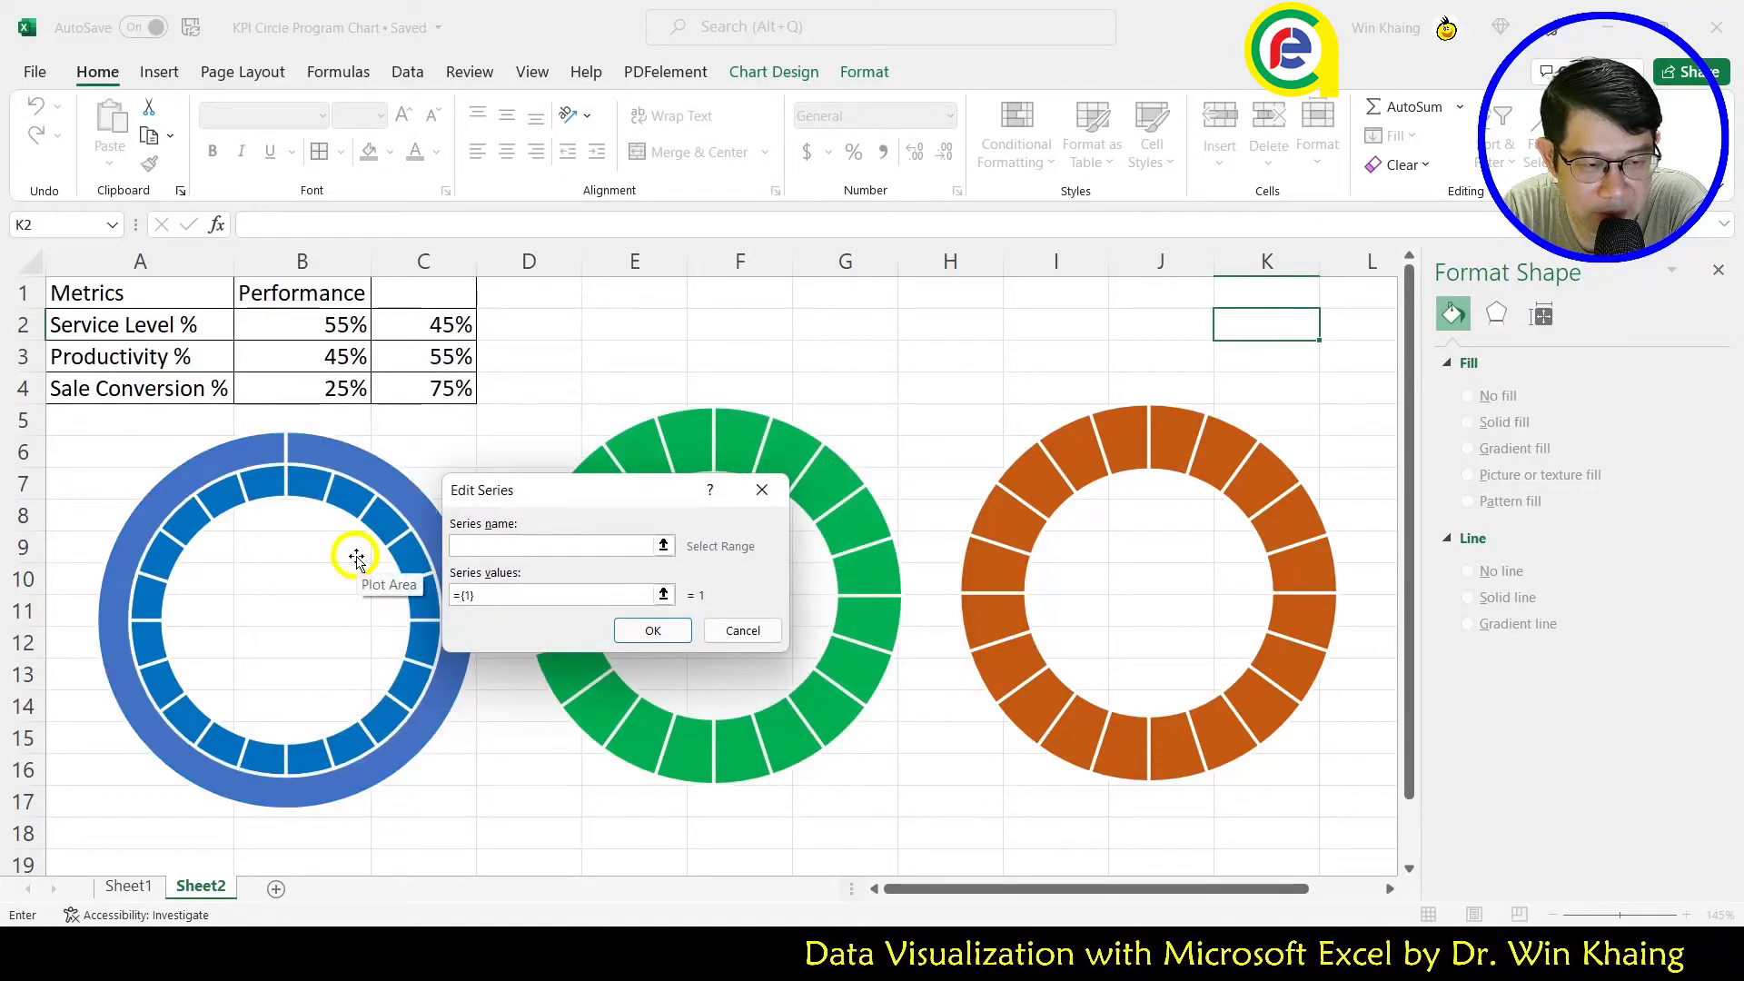
pyautogui.click(163, 325)
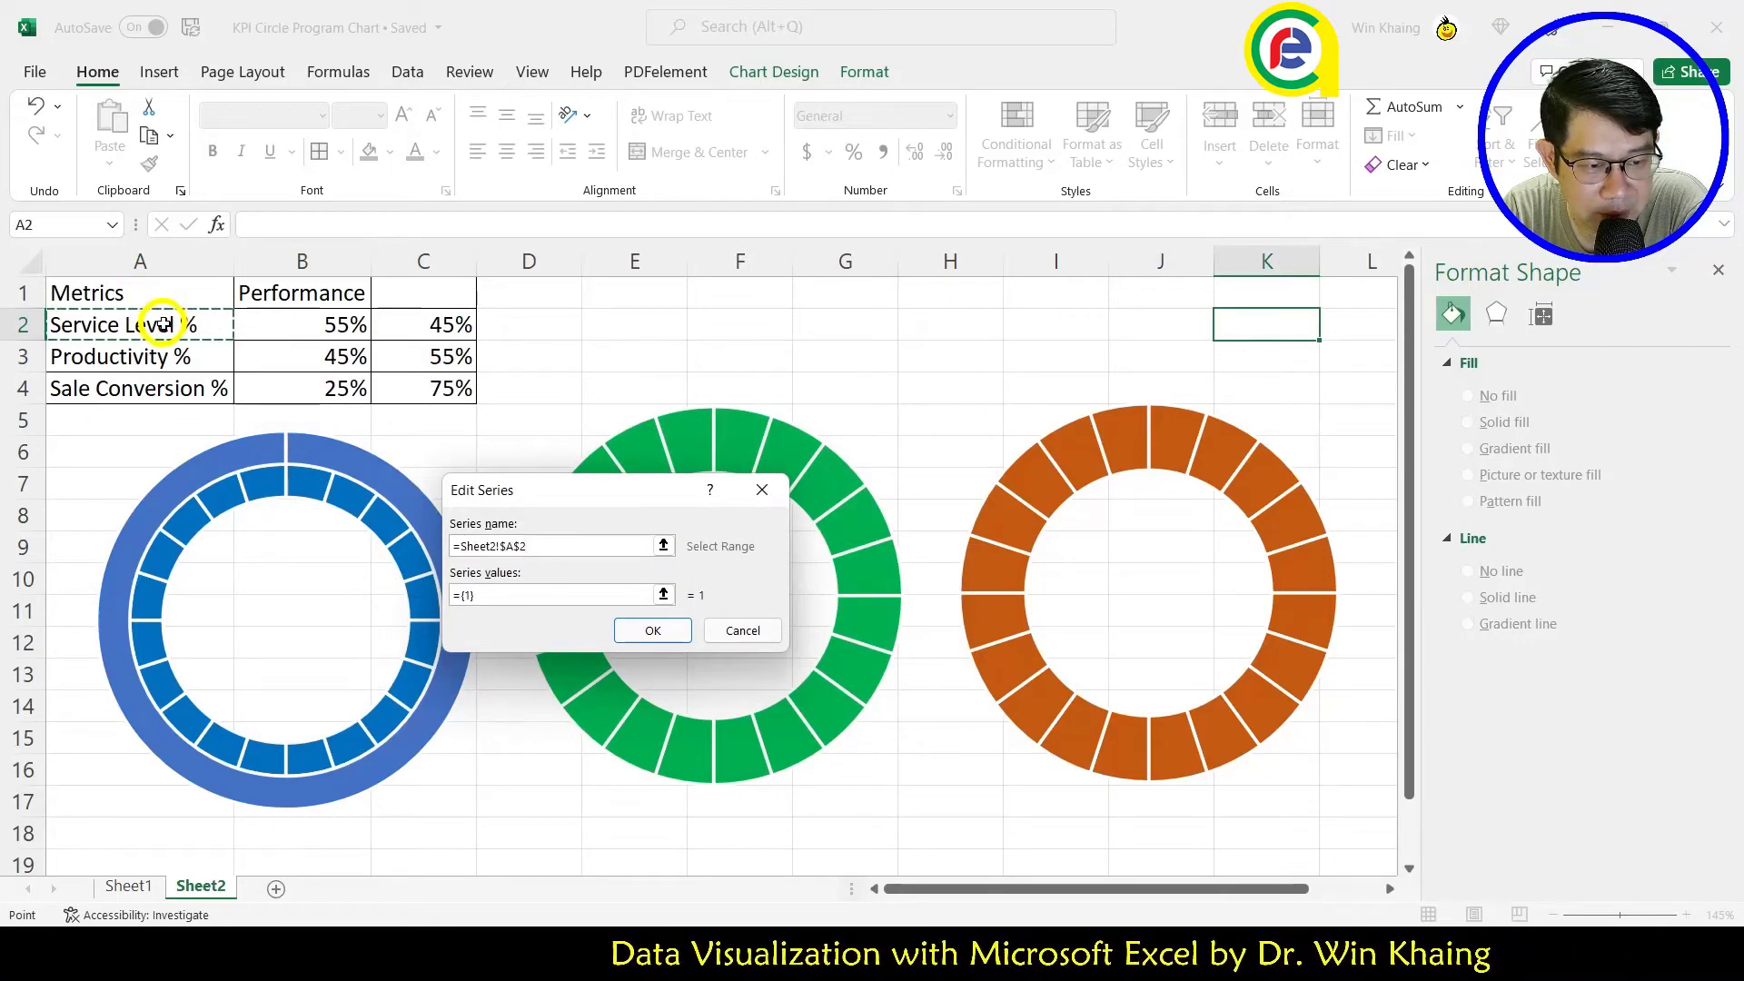
# Step: Set the new Service Level % series' values to Sheet2 cells B2:C2 and apply the data source changes
pyautogui.click(546, 591)
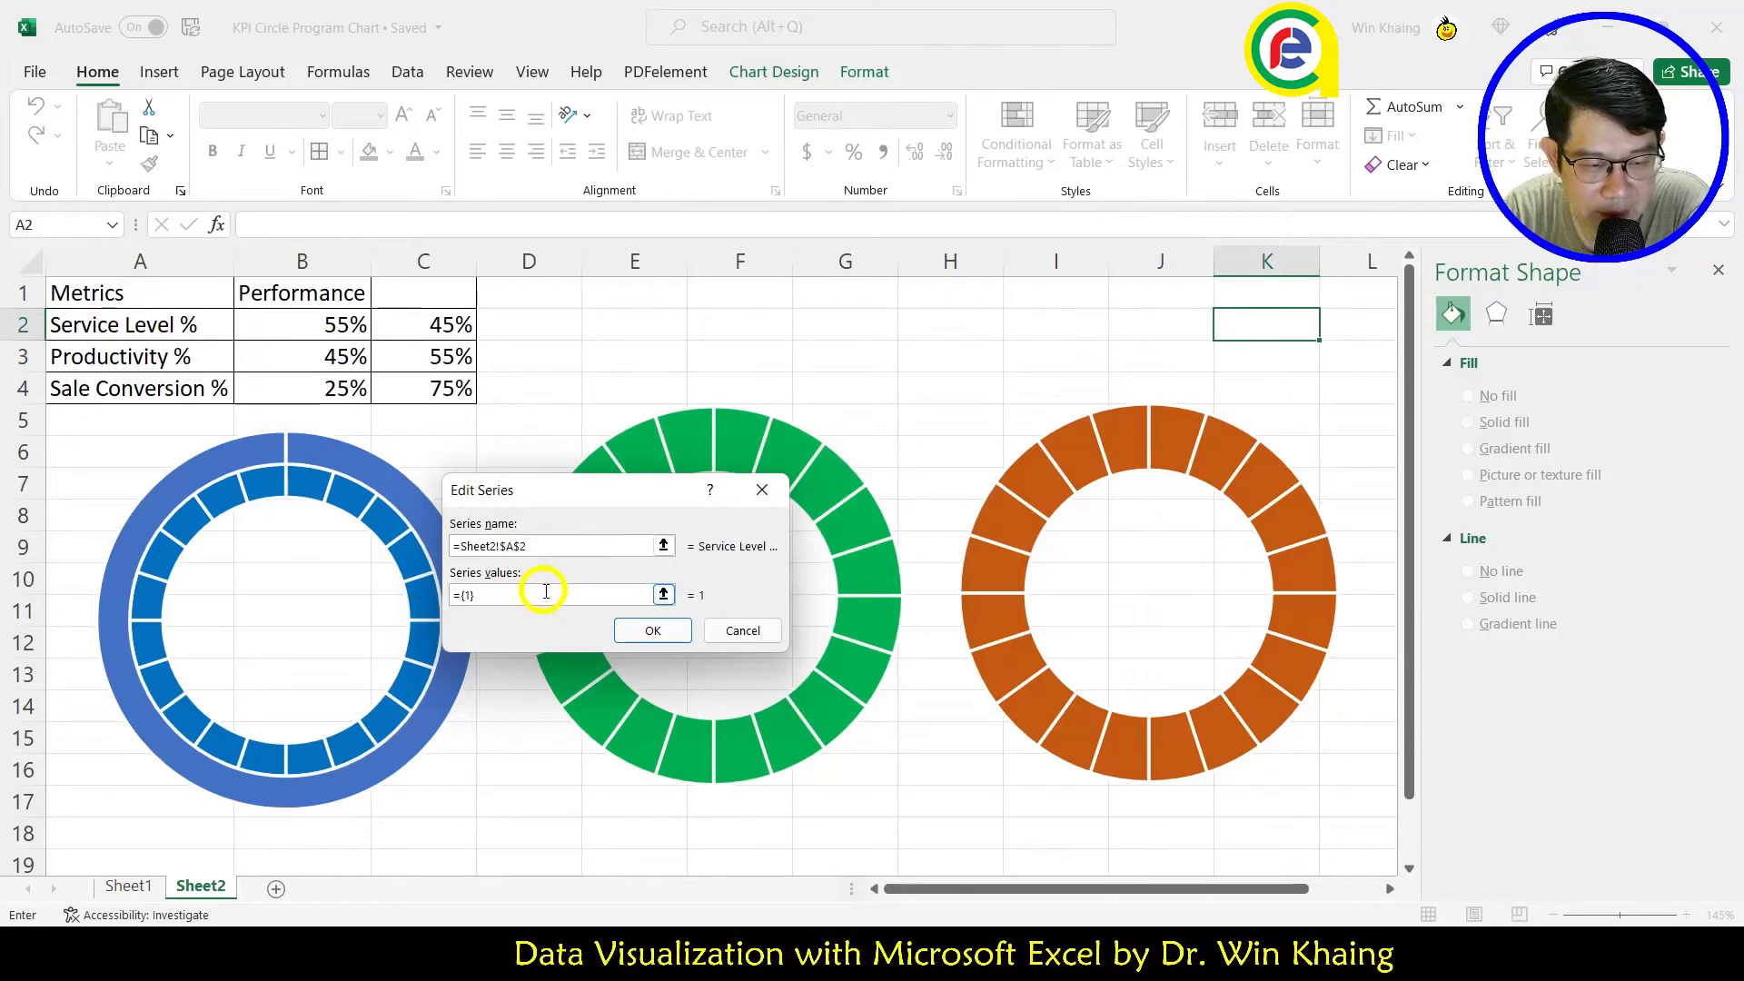
pyautogui.click(640, 597)
pyautogui.click(664, 595)
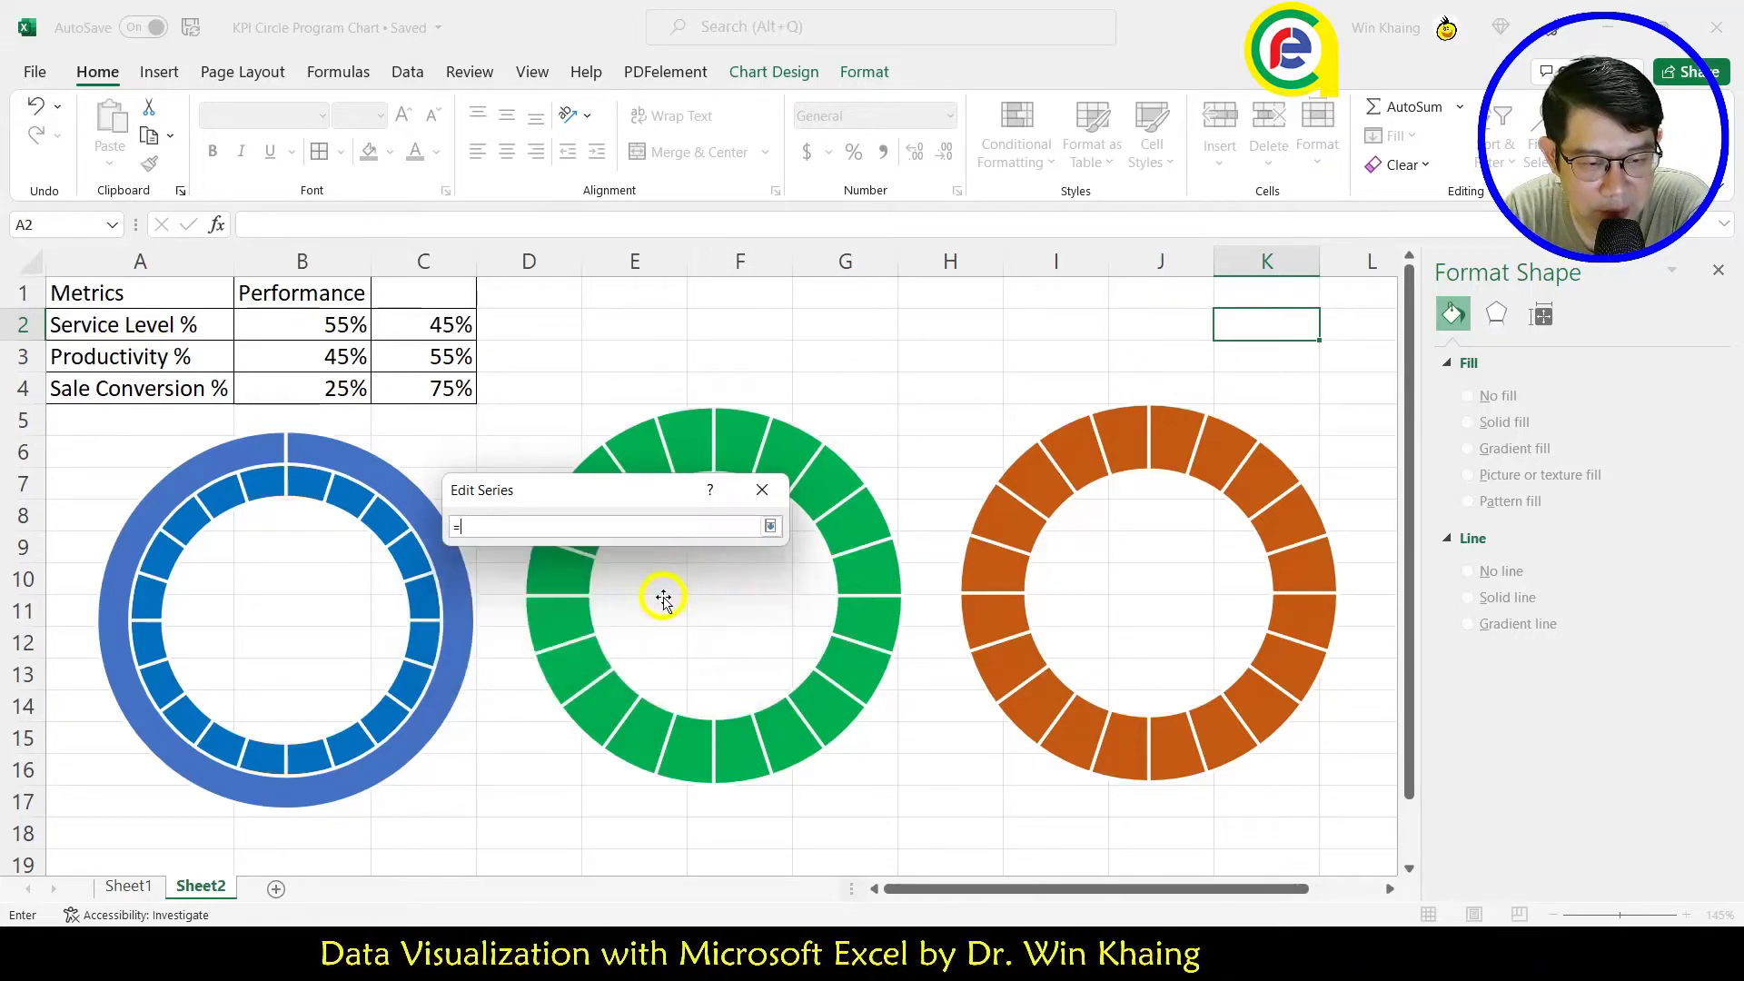
pyautogui.moveTo(343, 324); pyautogui.dragTo(437, 325)
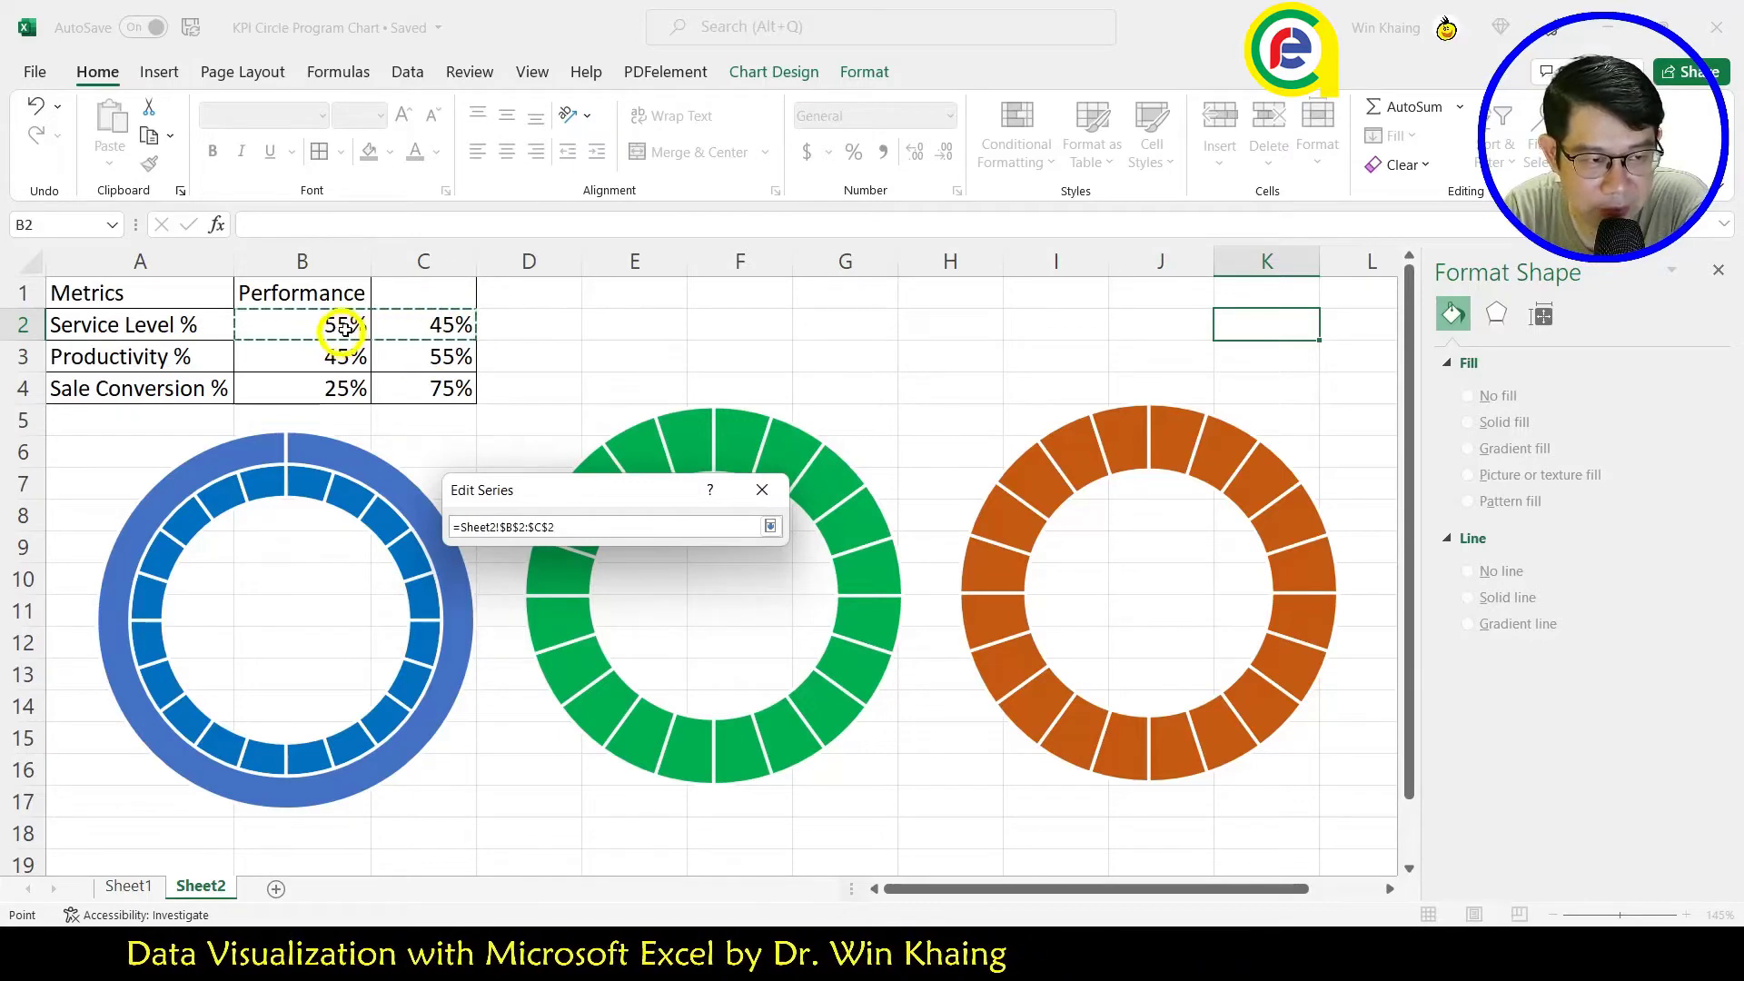
pyautogui.click(769, 526)
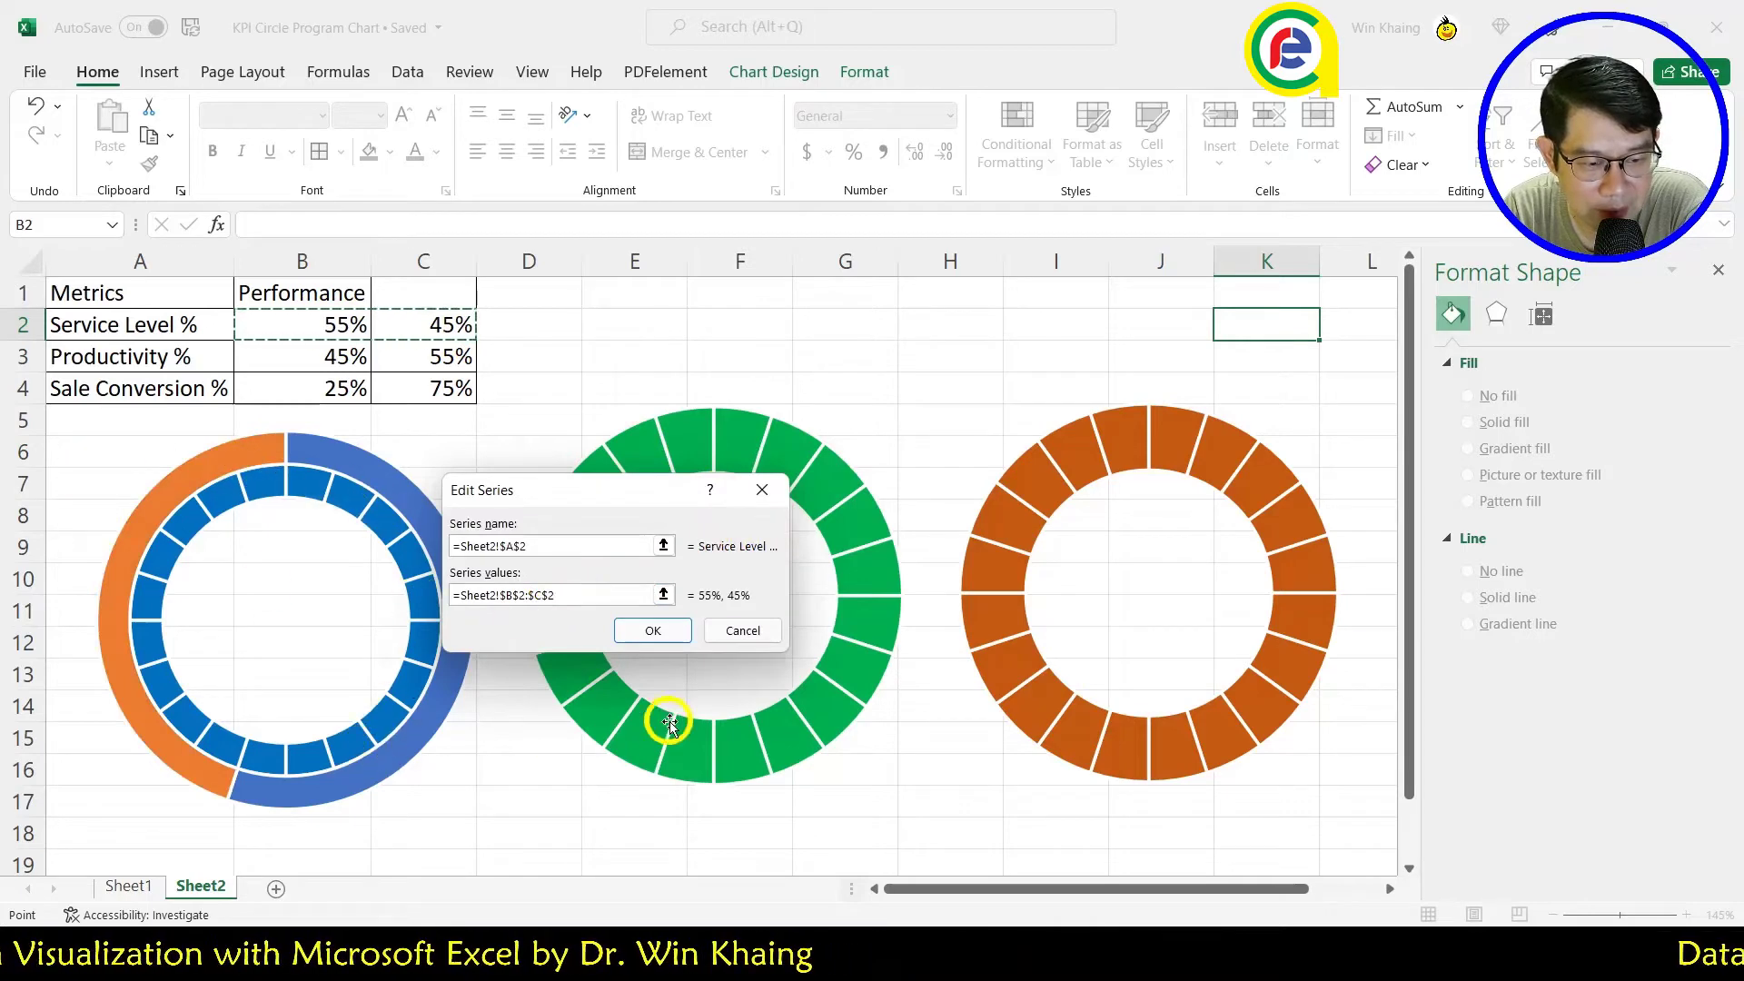
pyautogui.click(653, 631)
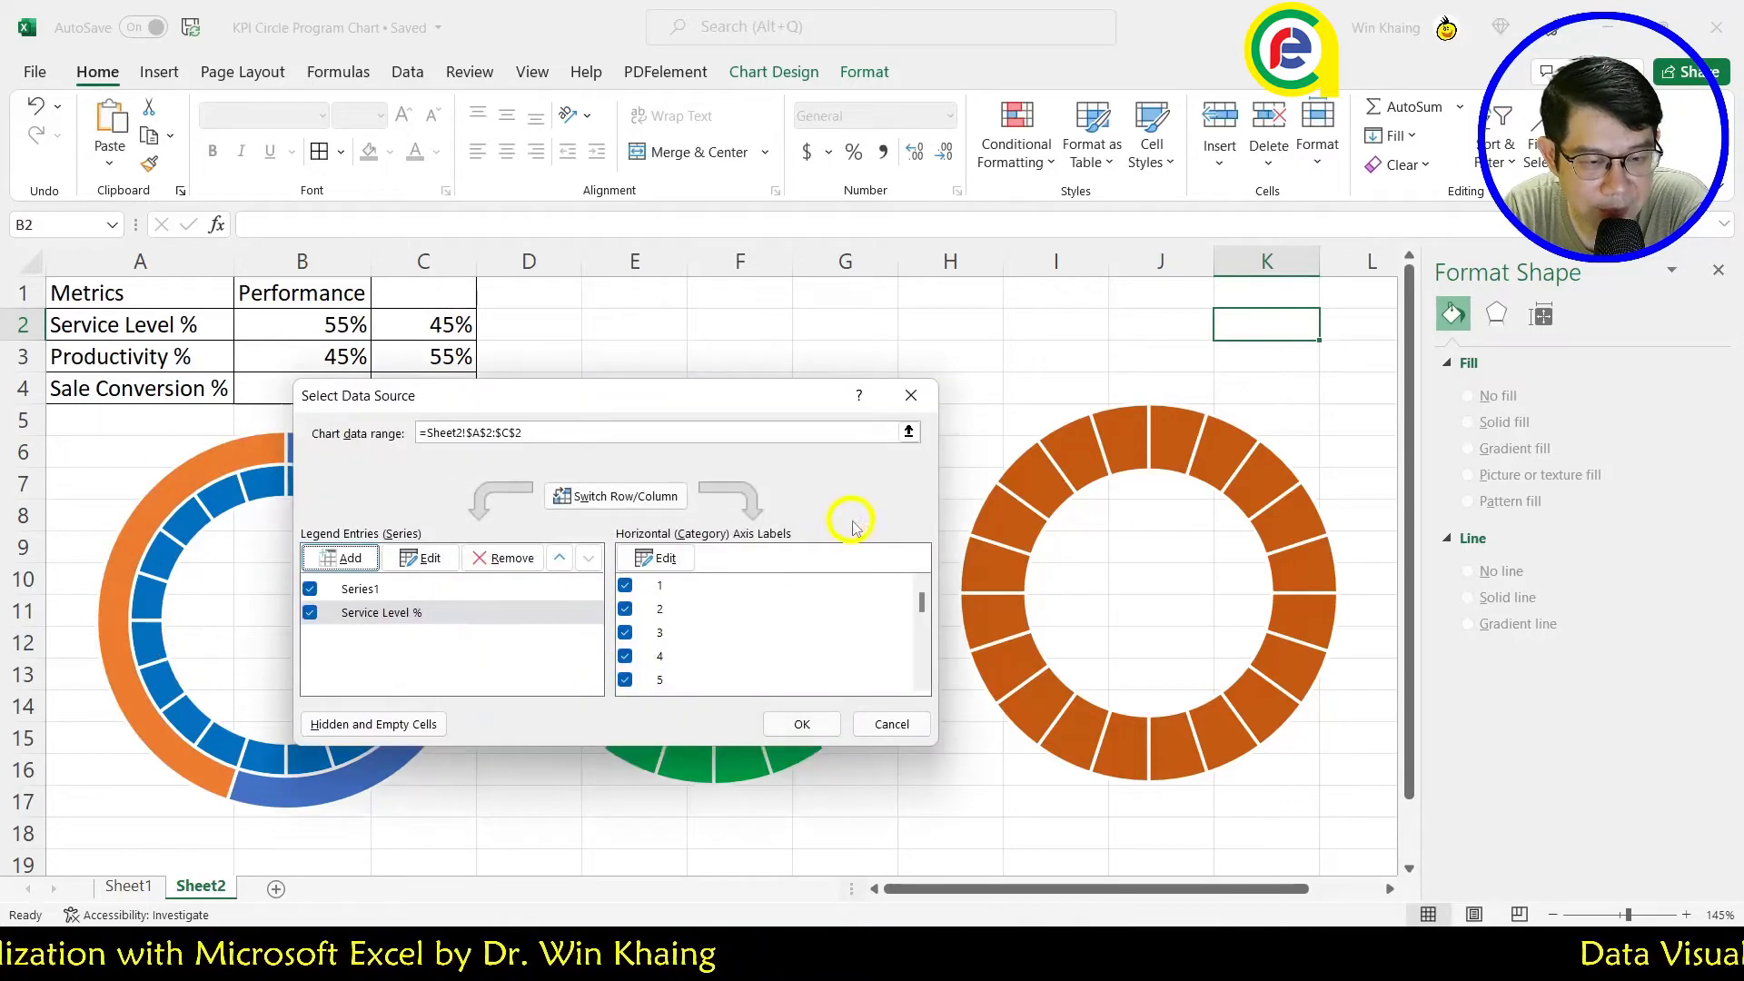
pyautogui.click(803, 724)
# Step: Plot the Service Level % series on the secondary axis as a doughnut, so it overlays the segmented blue ring
pyautogui.click(285, 433)
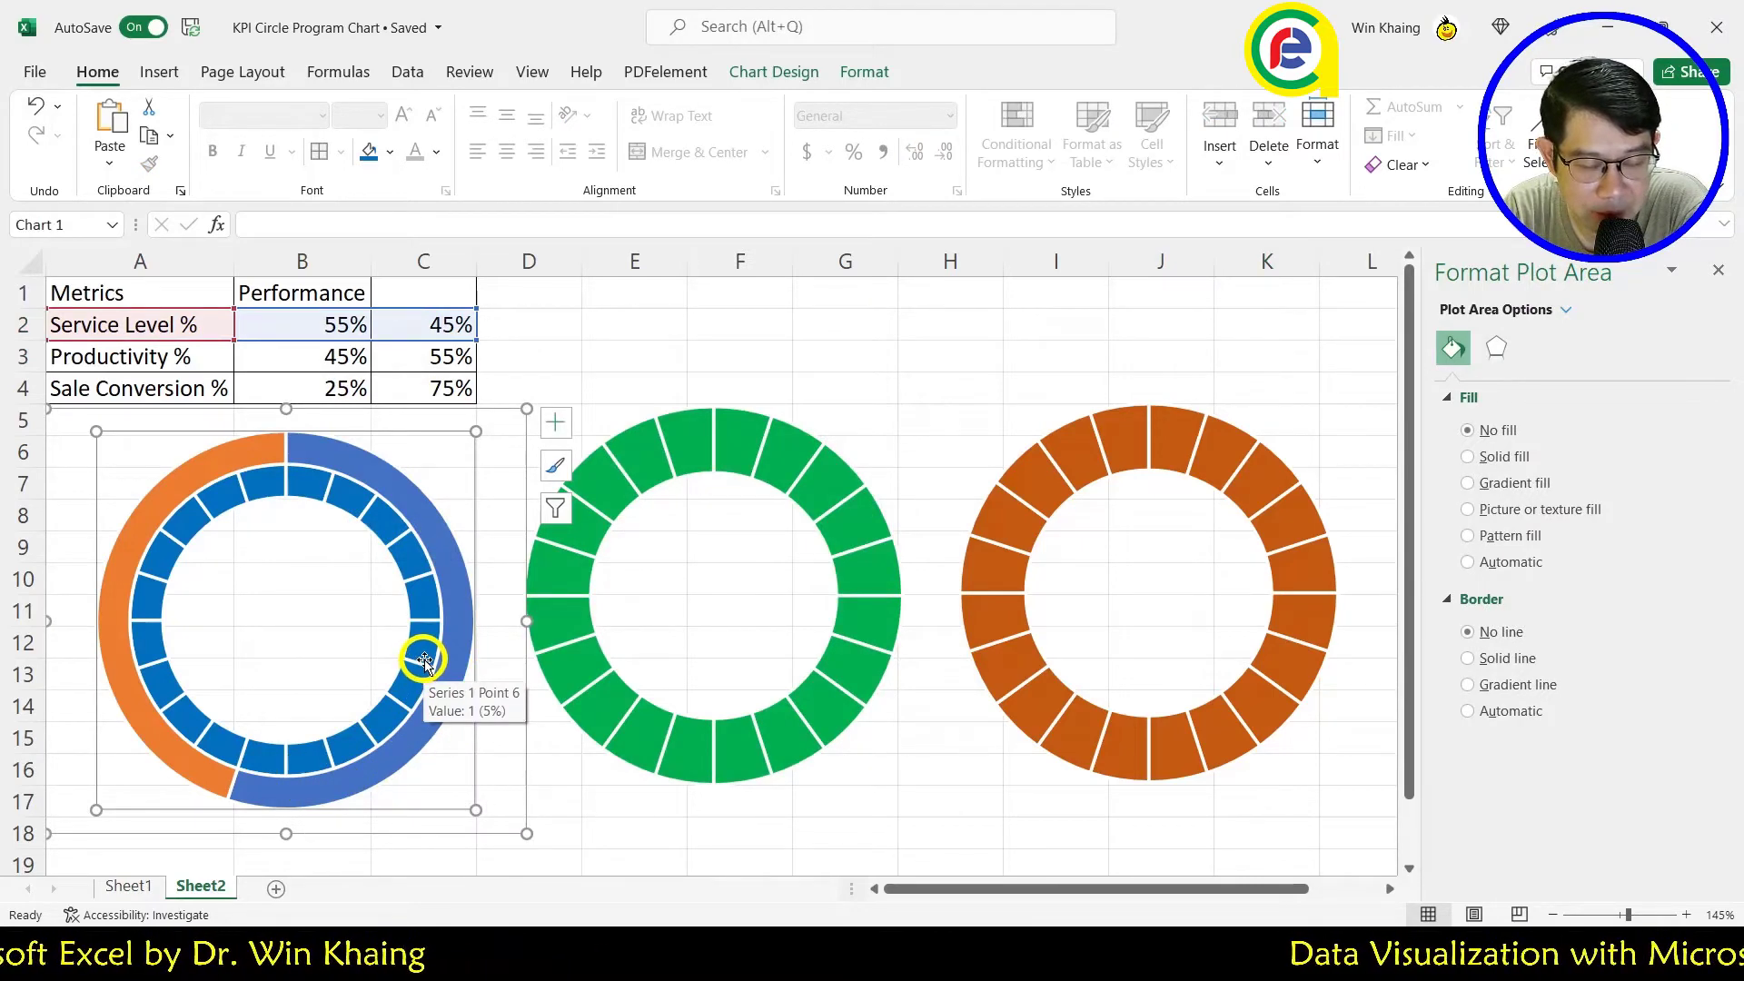
pyautogui.rightClick(439, 568)
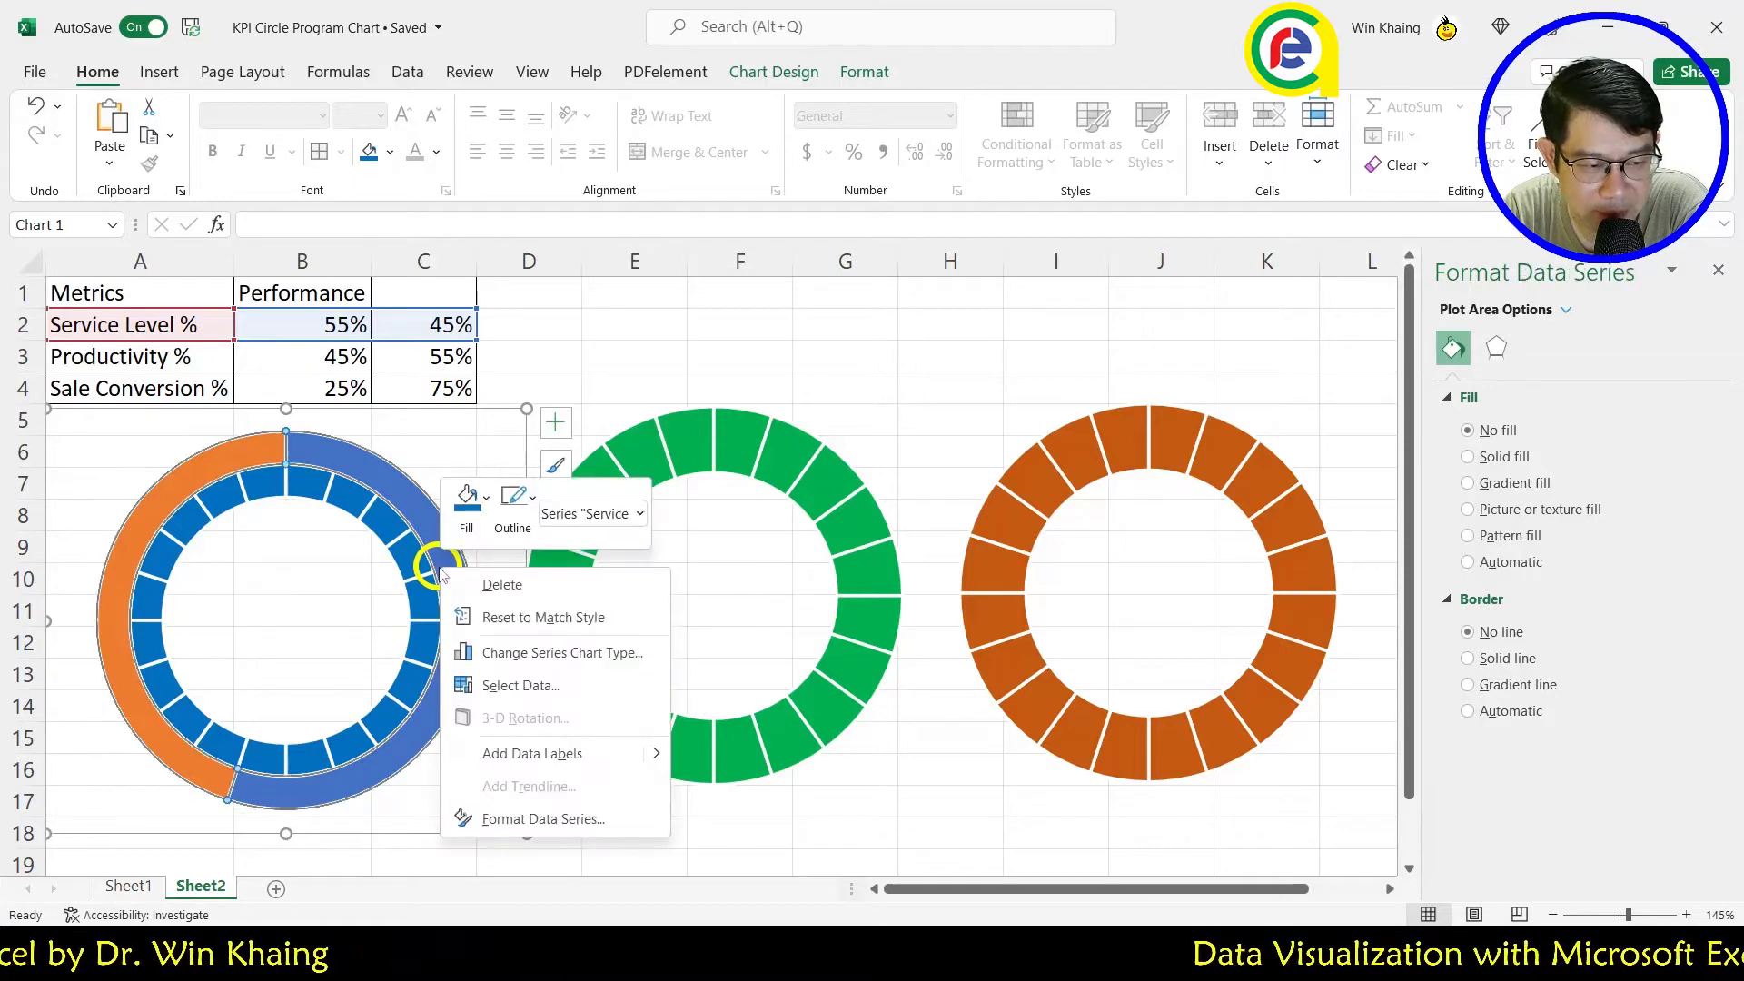
pyautogui.click(436, 440)
pyautogui.click(467, 472)
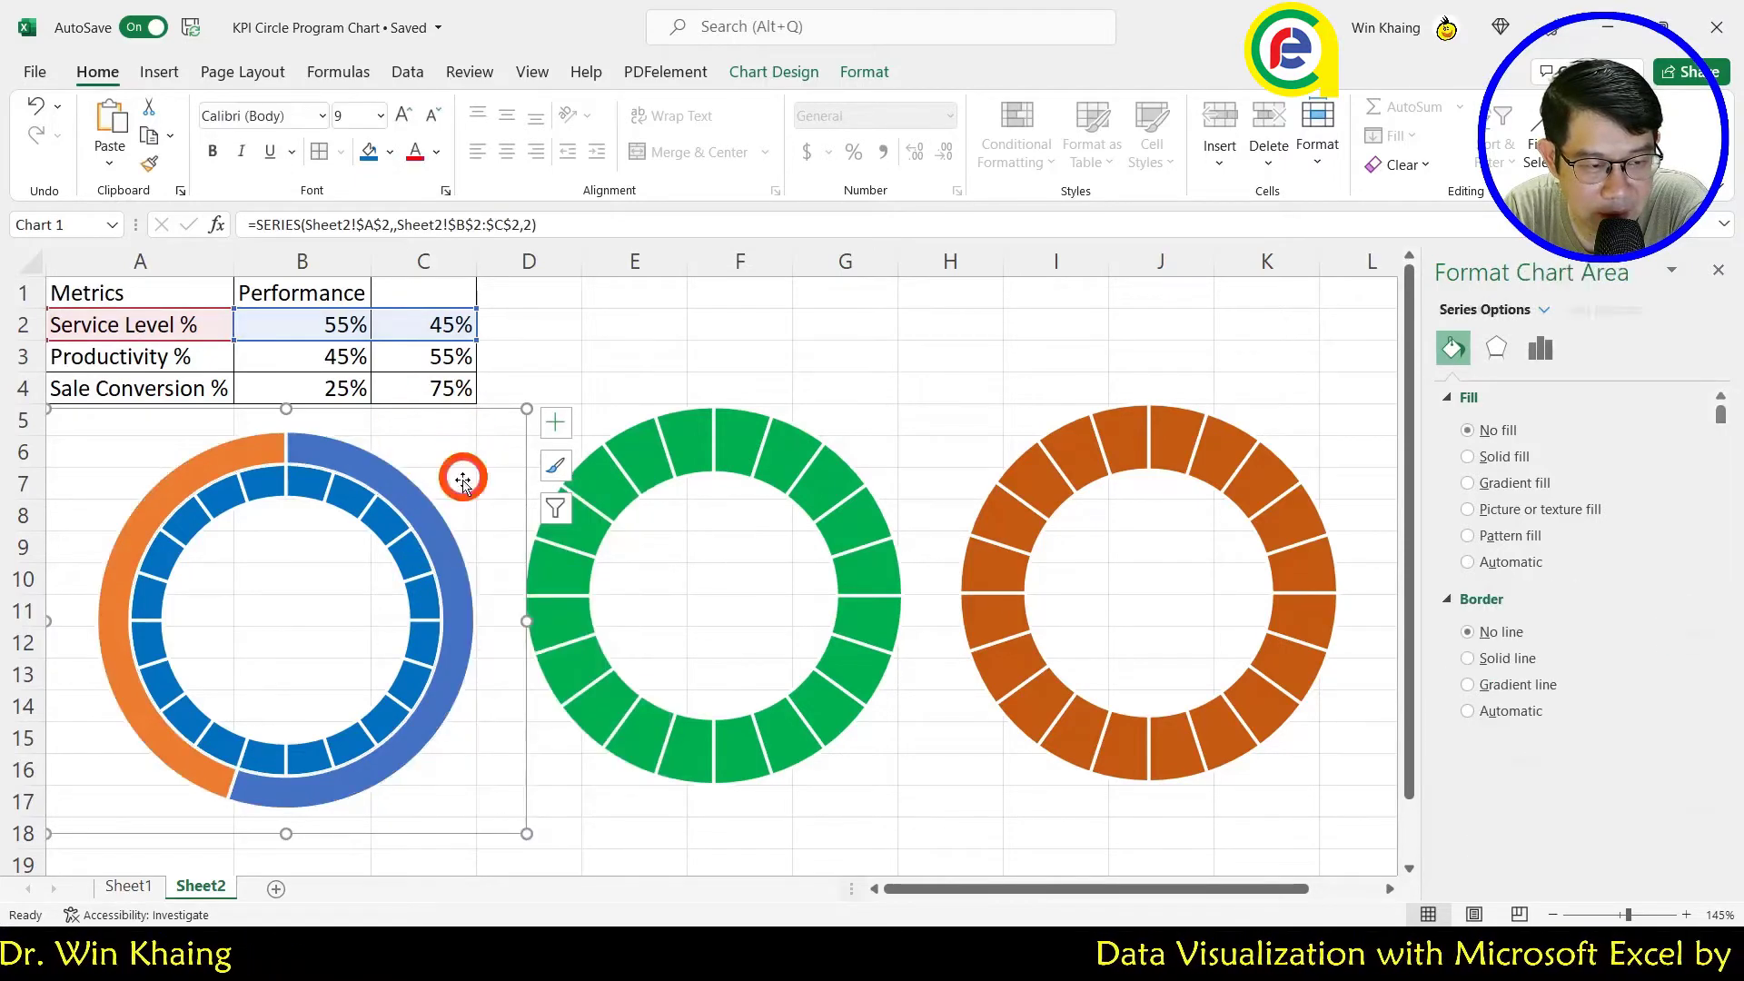
pyautogui.click(419, 510)
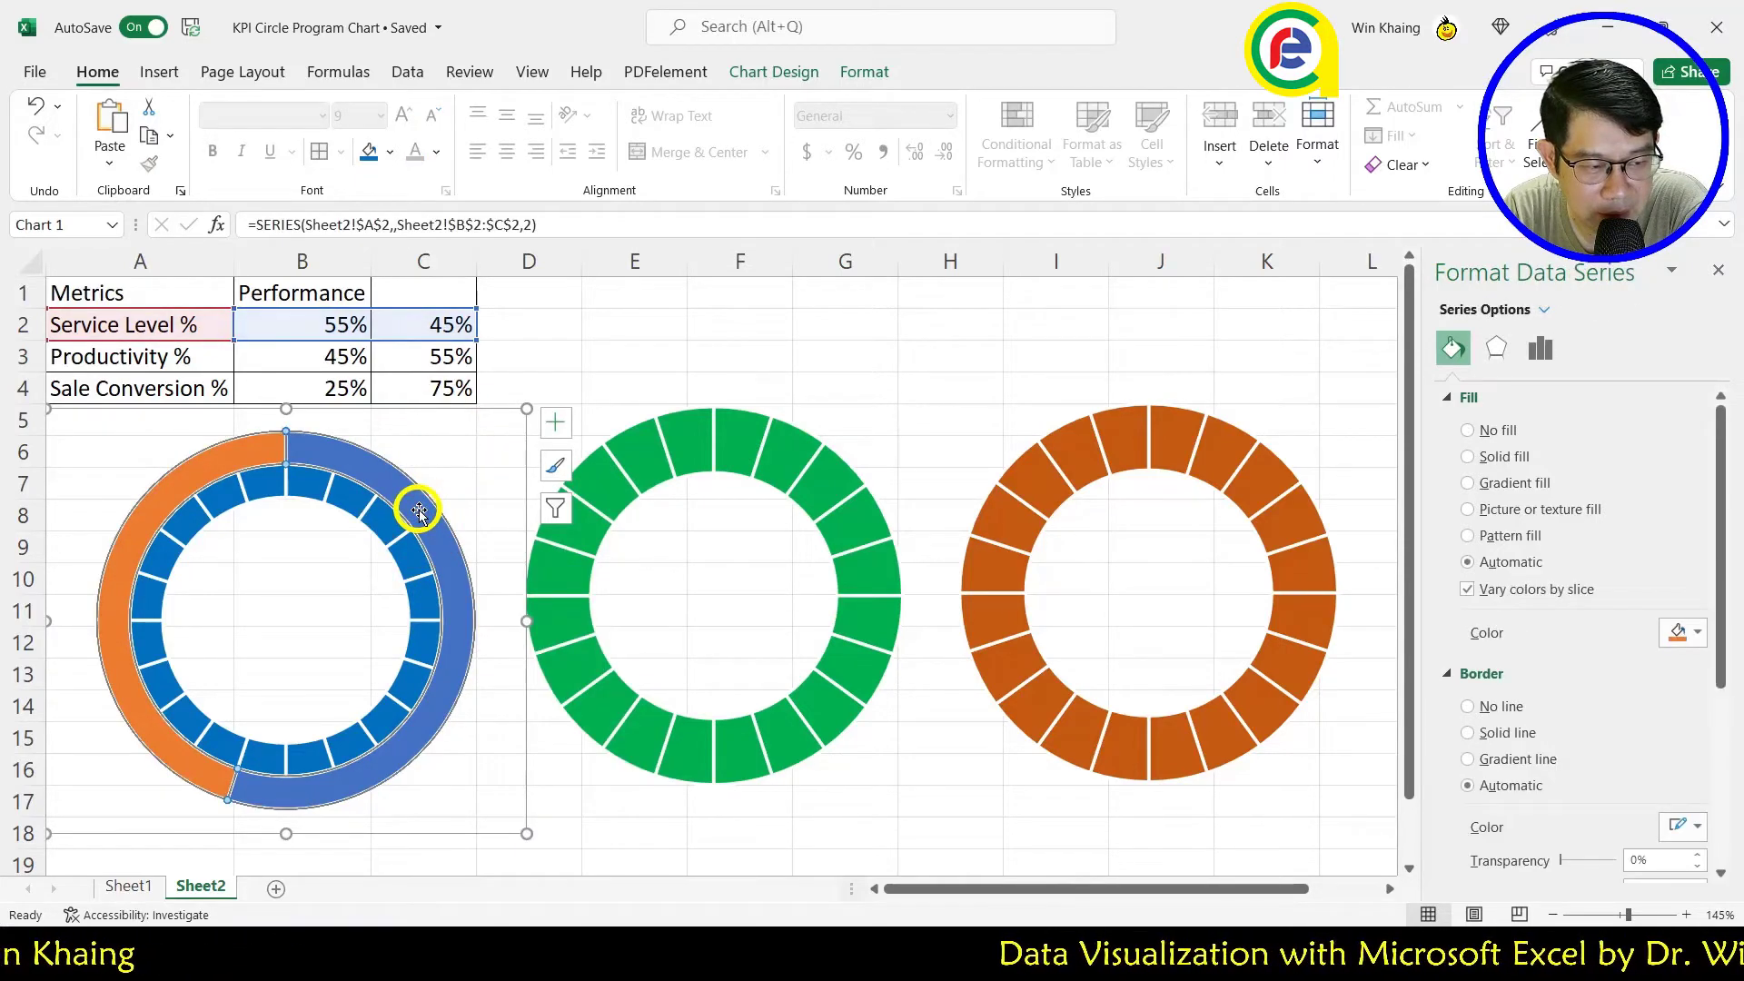
pyautogui.rightClick(419, 511)
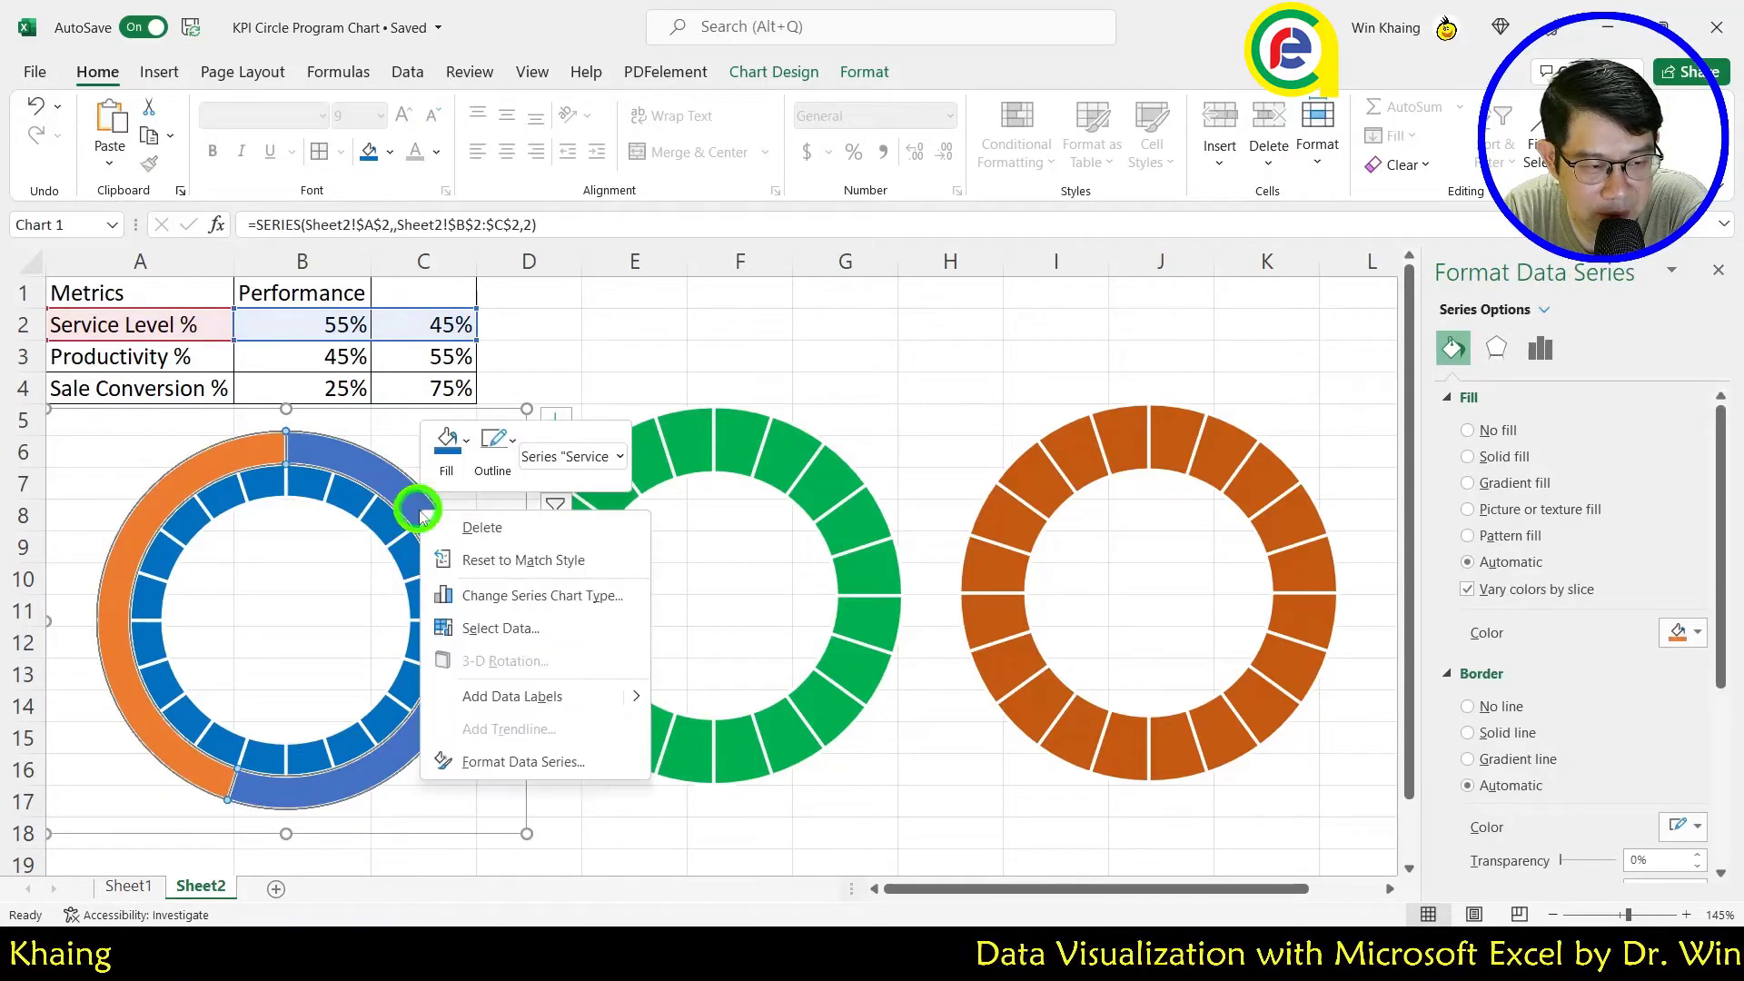
pyautogui.click(530, 596)
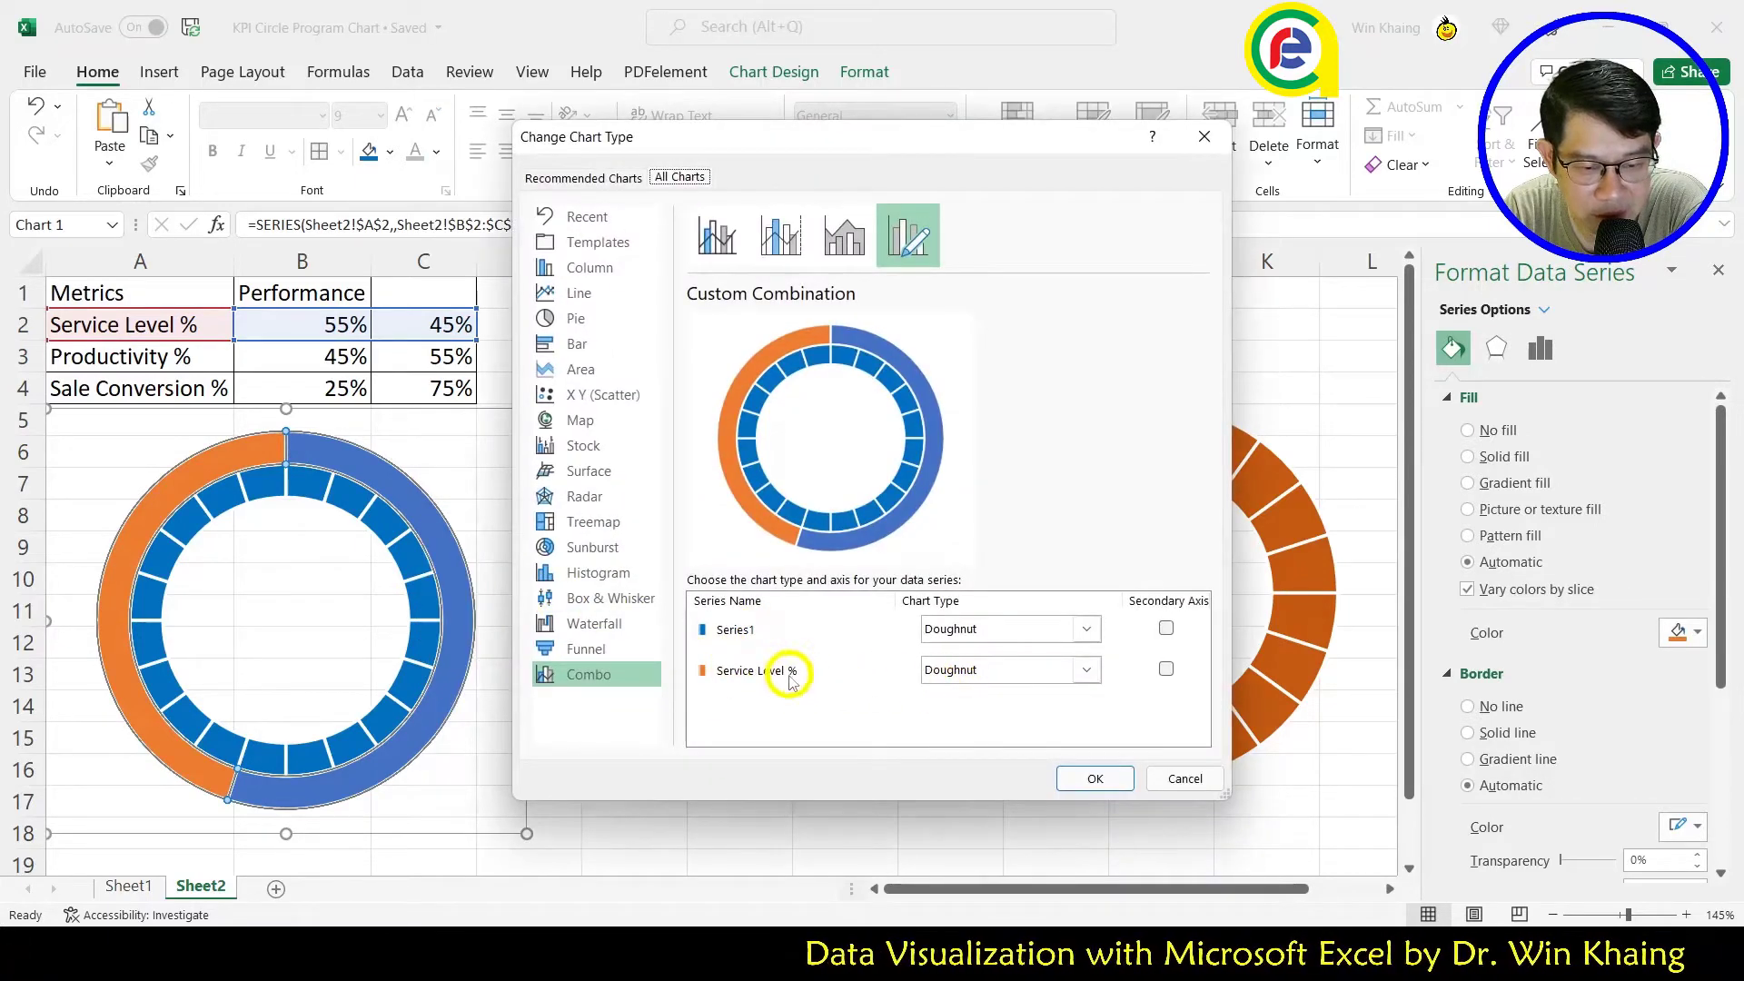
pyautogui.click(1166, 670)
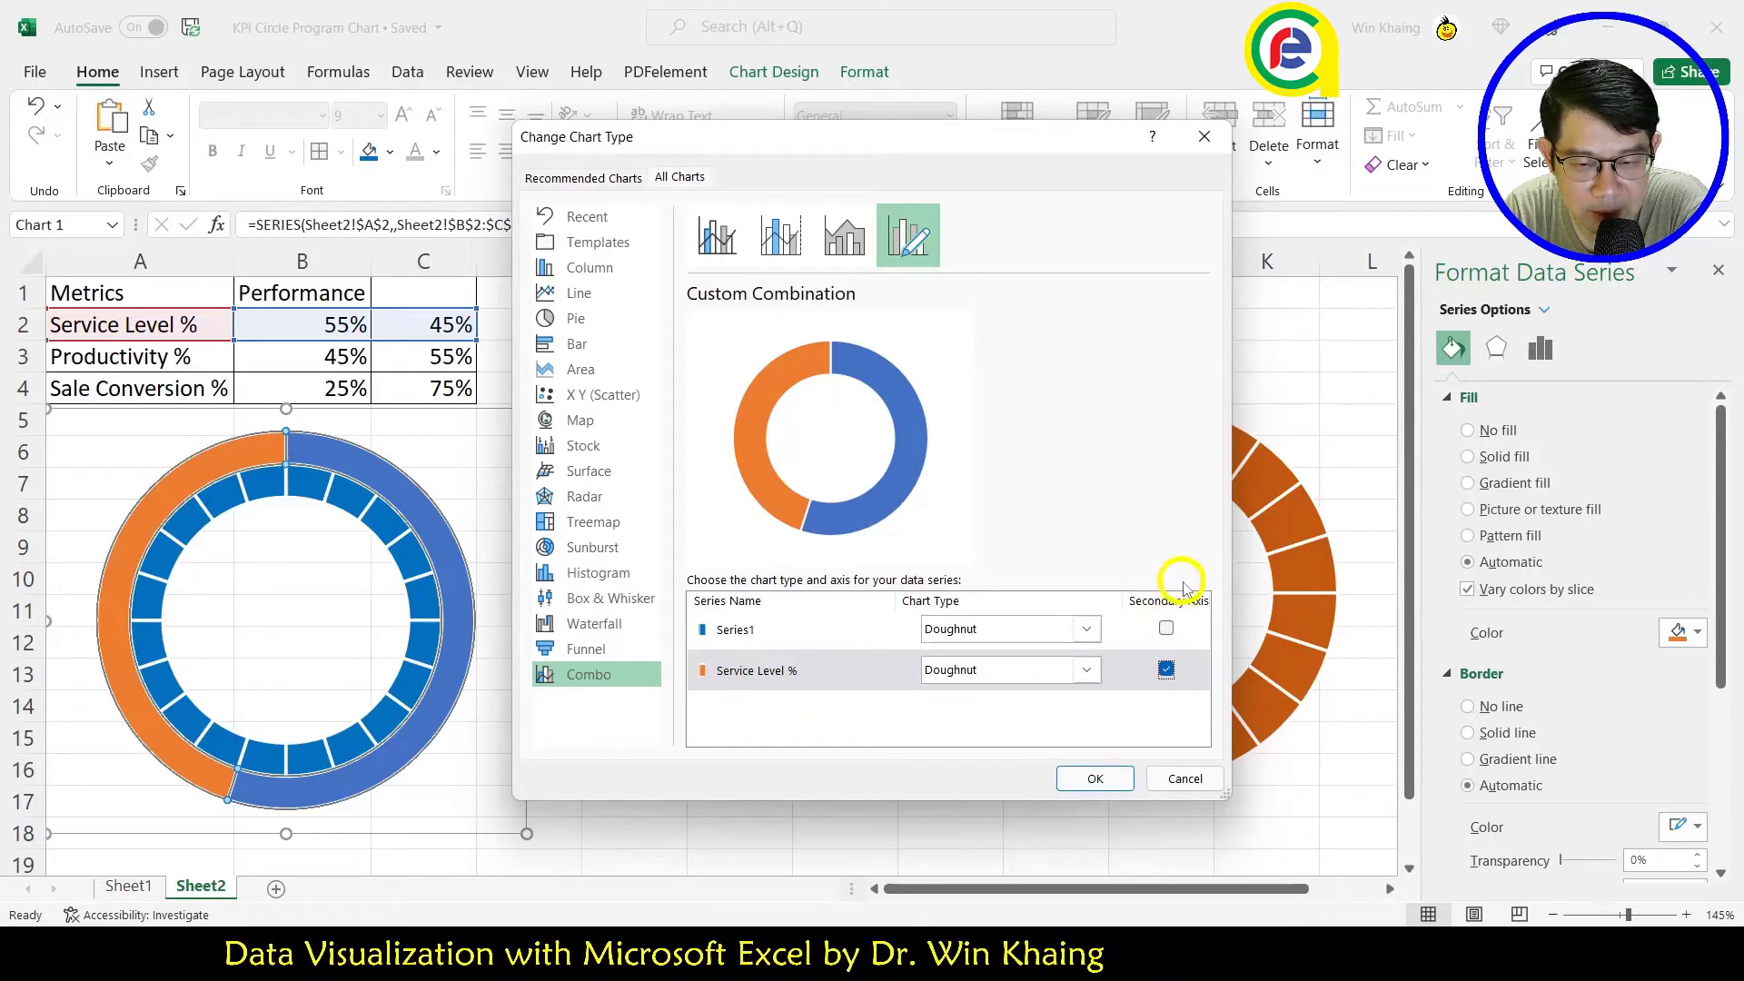
pyautogui.click(1094, 778)
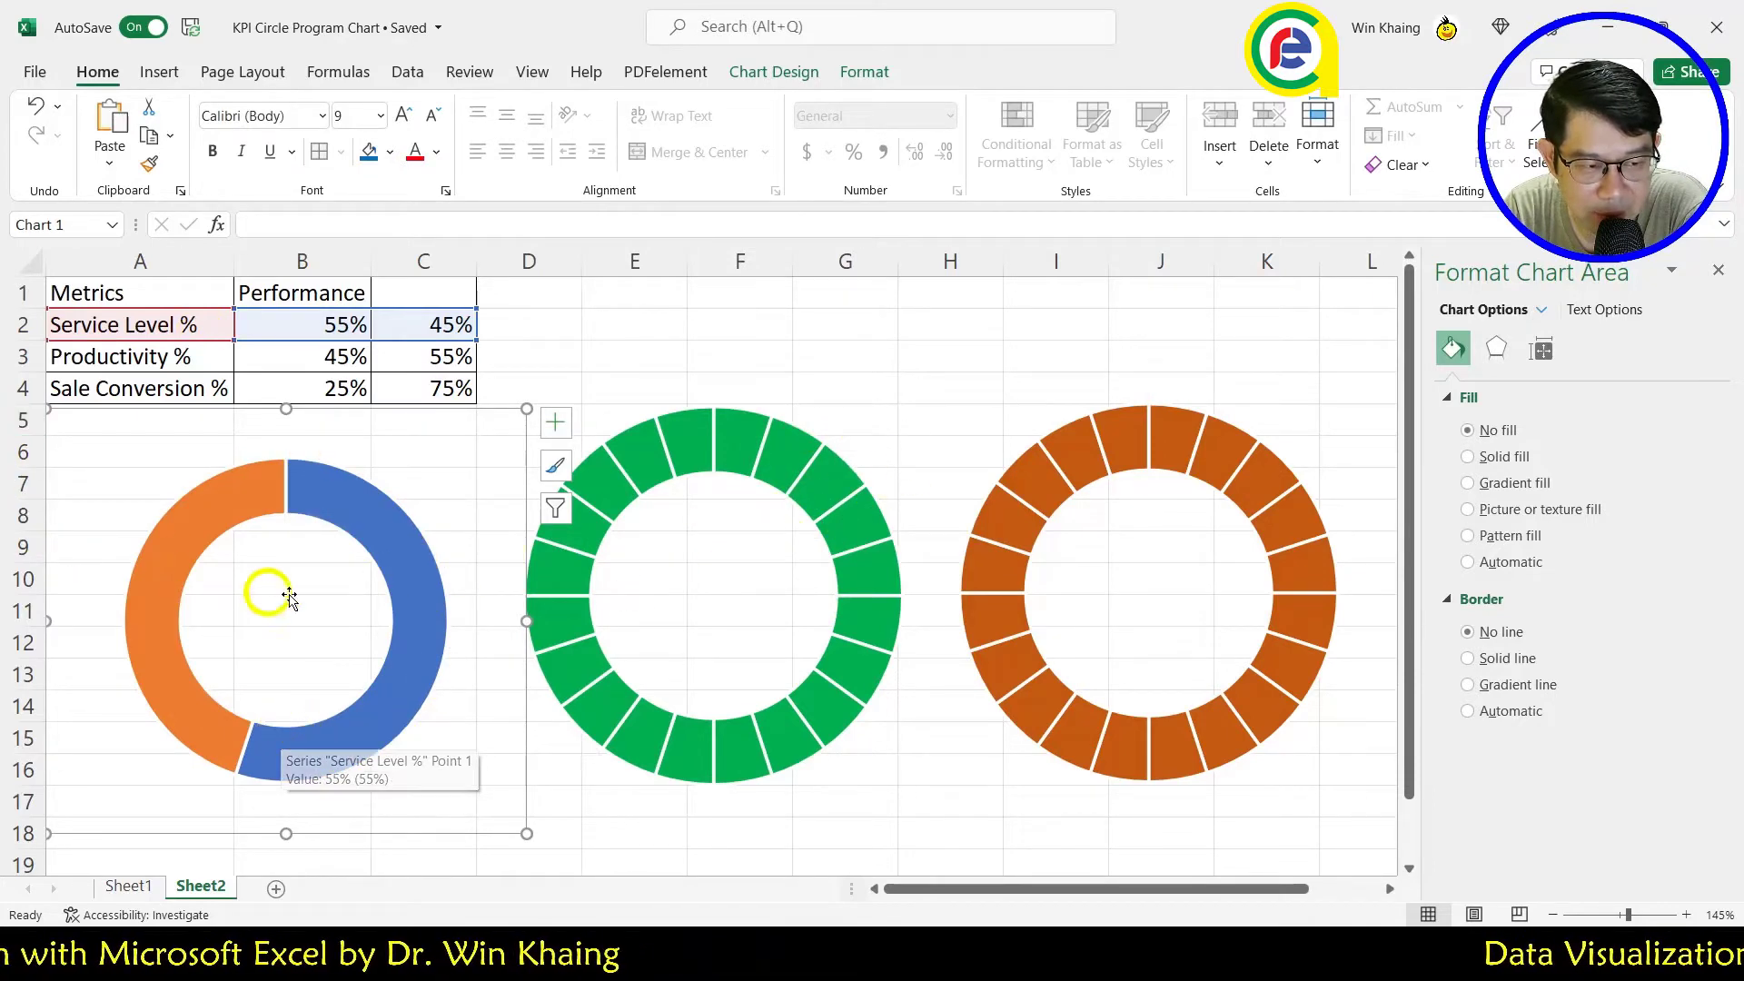
pyautogui.click(627, 366)
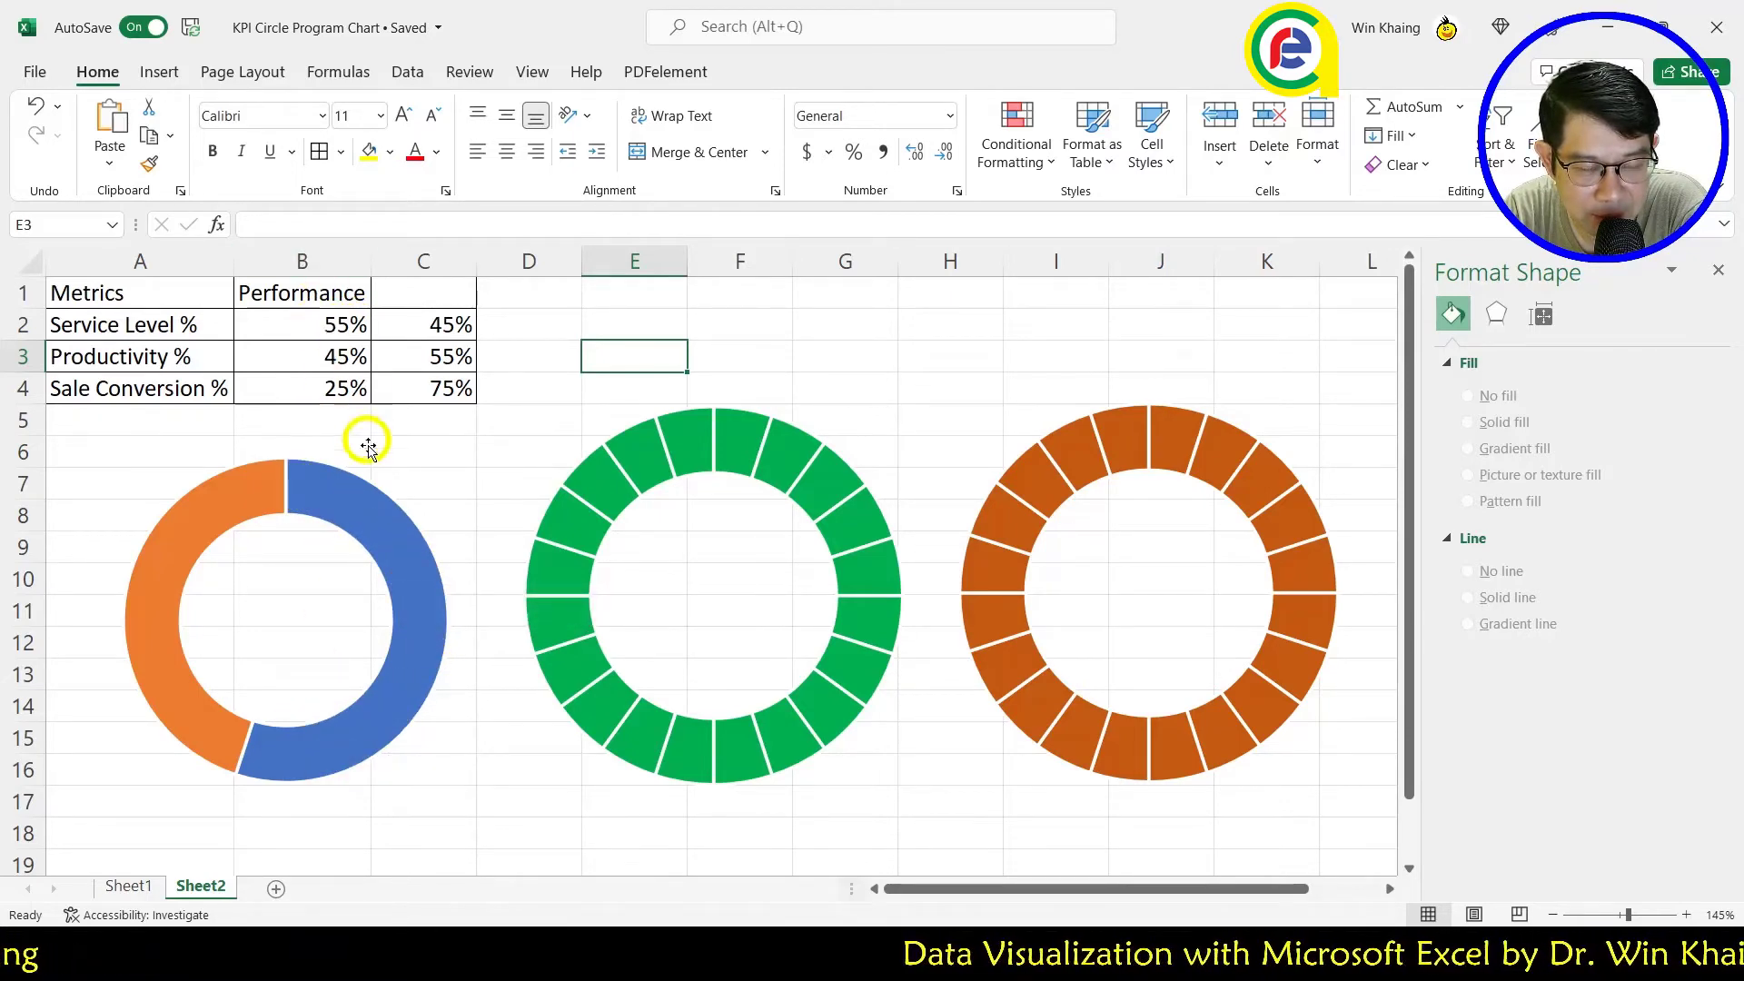
# Step: Set the 55% slice of the Service Level % doughnut to no fill
pyautogui.click(339, 489)
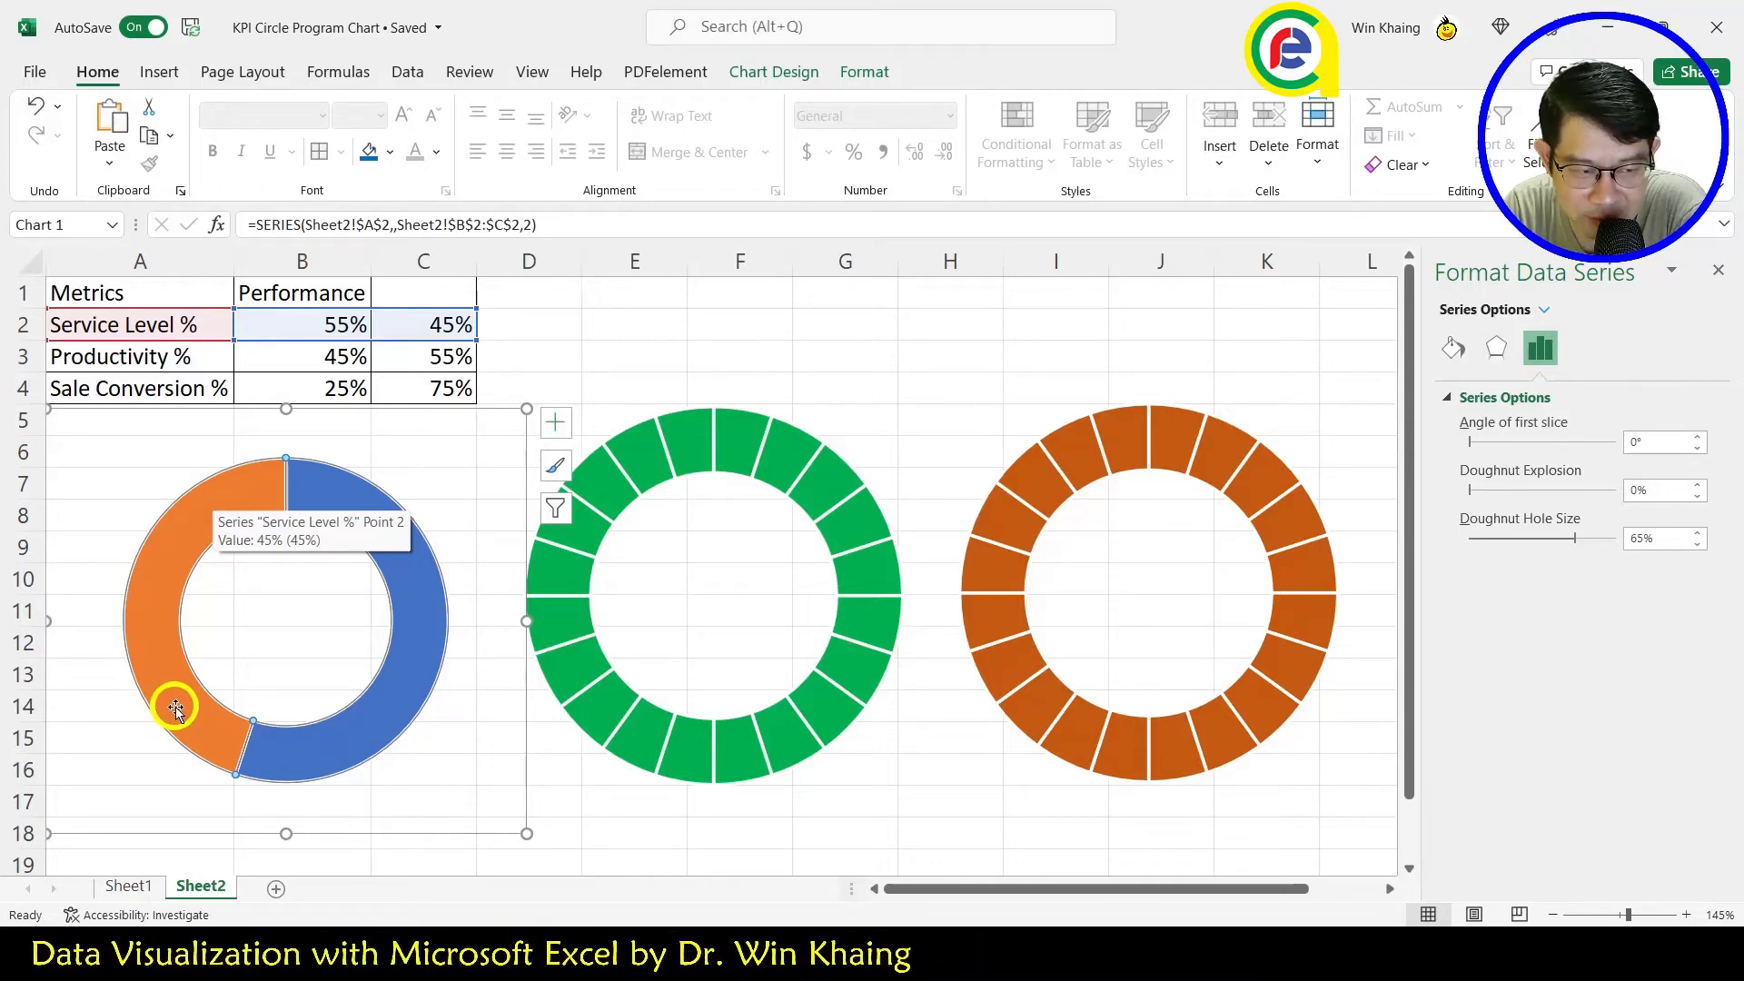
pyautogui.click(431, 441)
pyautogui.click(574, 387)
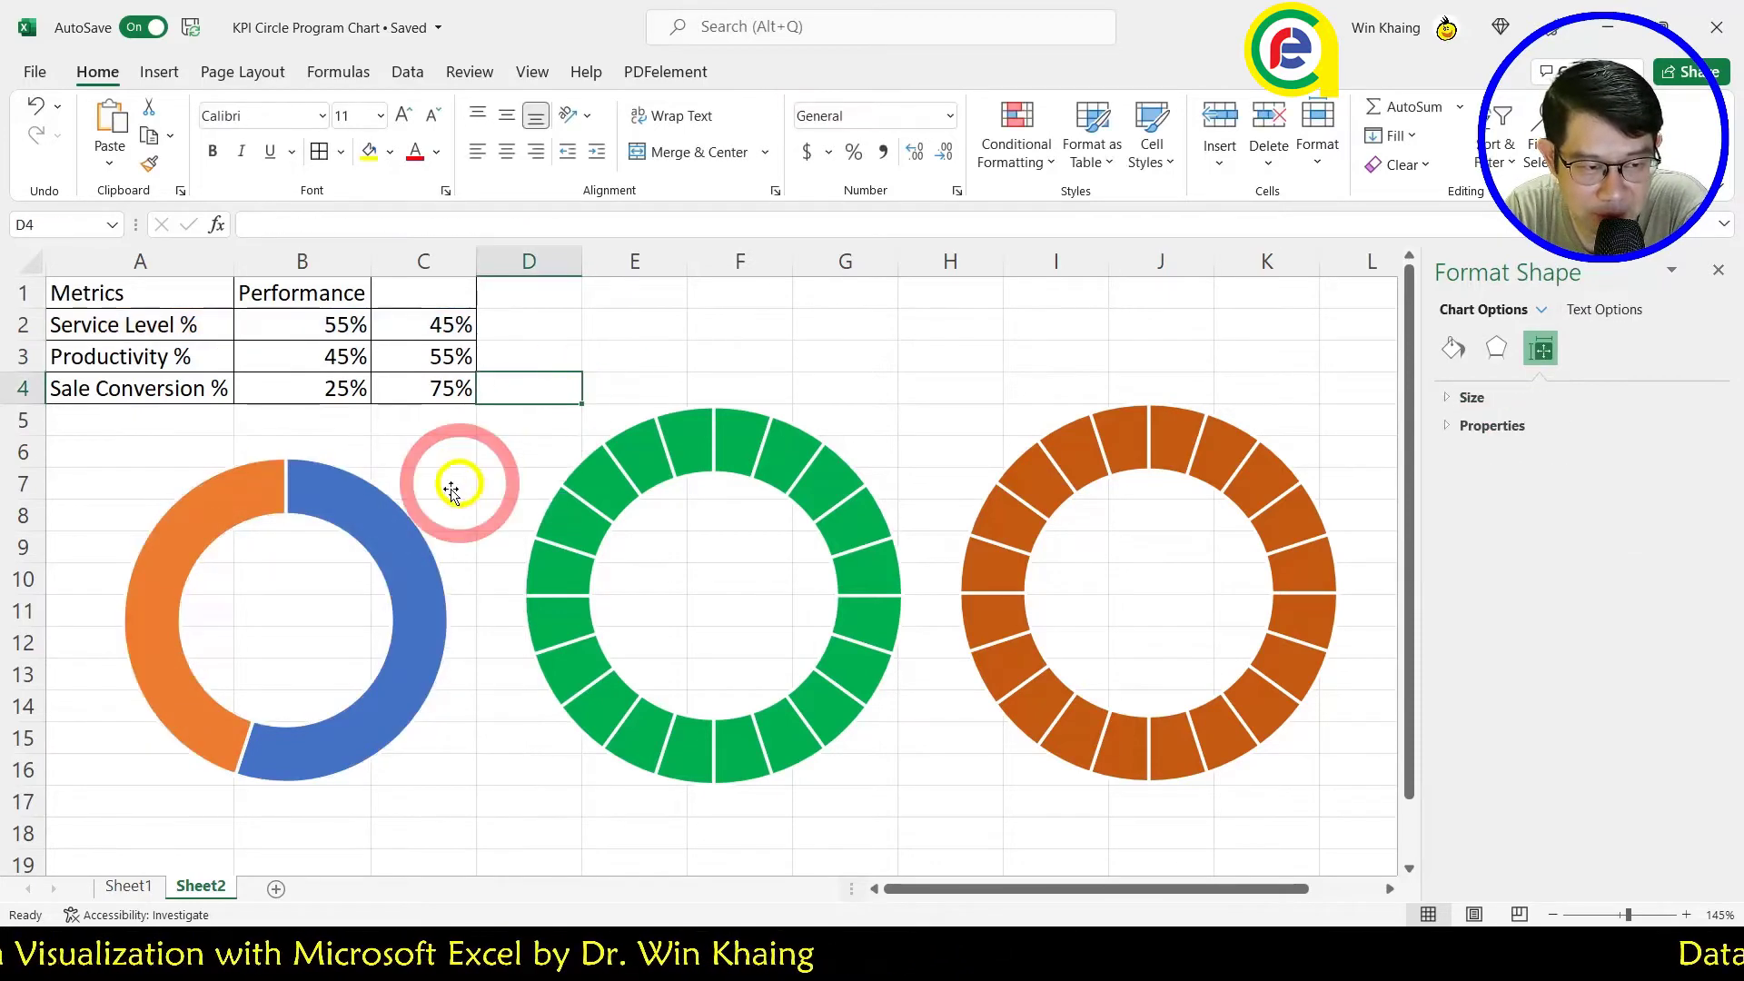
pyautogui.click(362, 508)
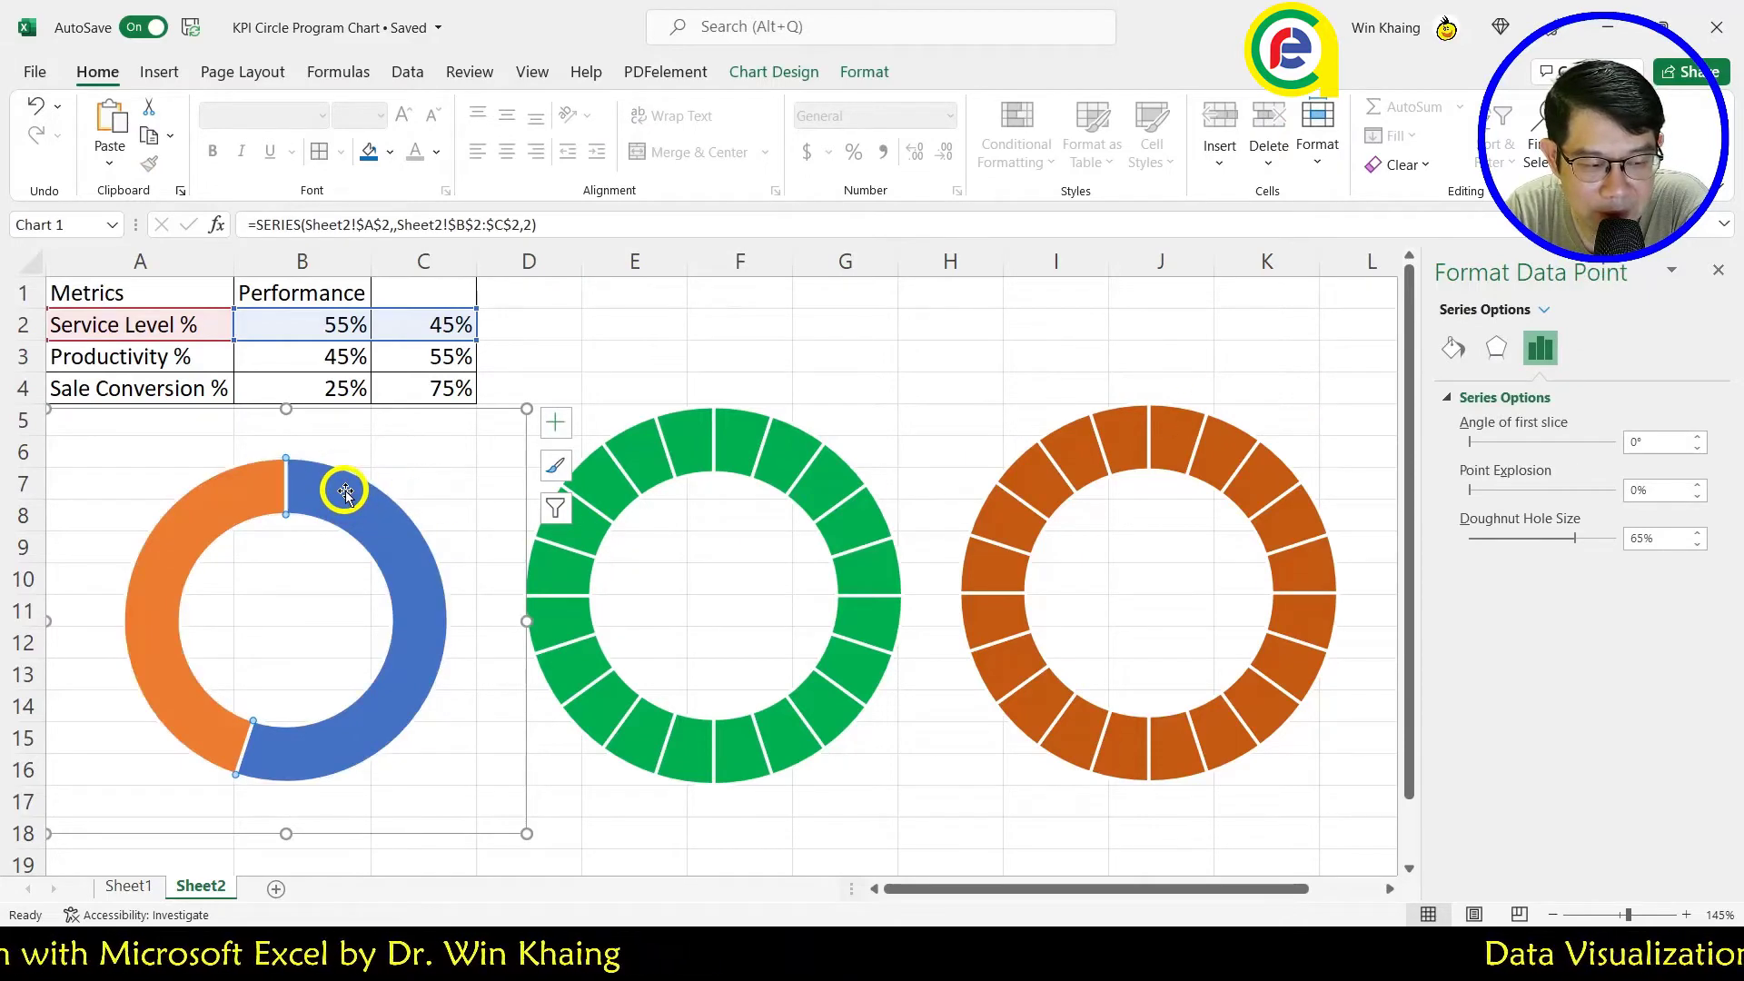
pyautogui.click(1462, 354)
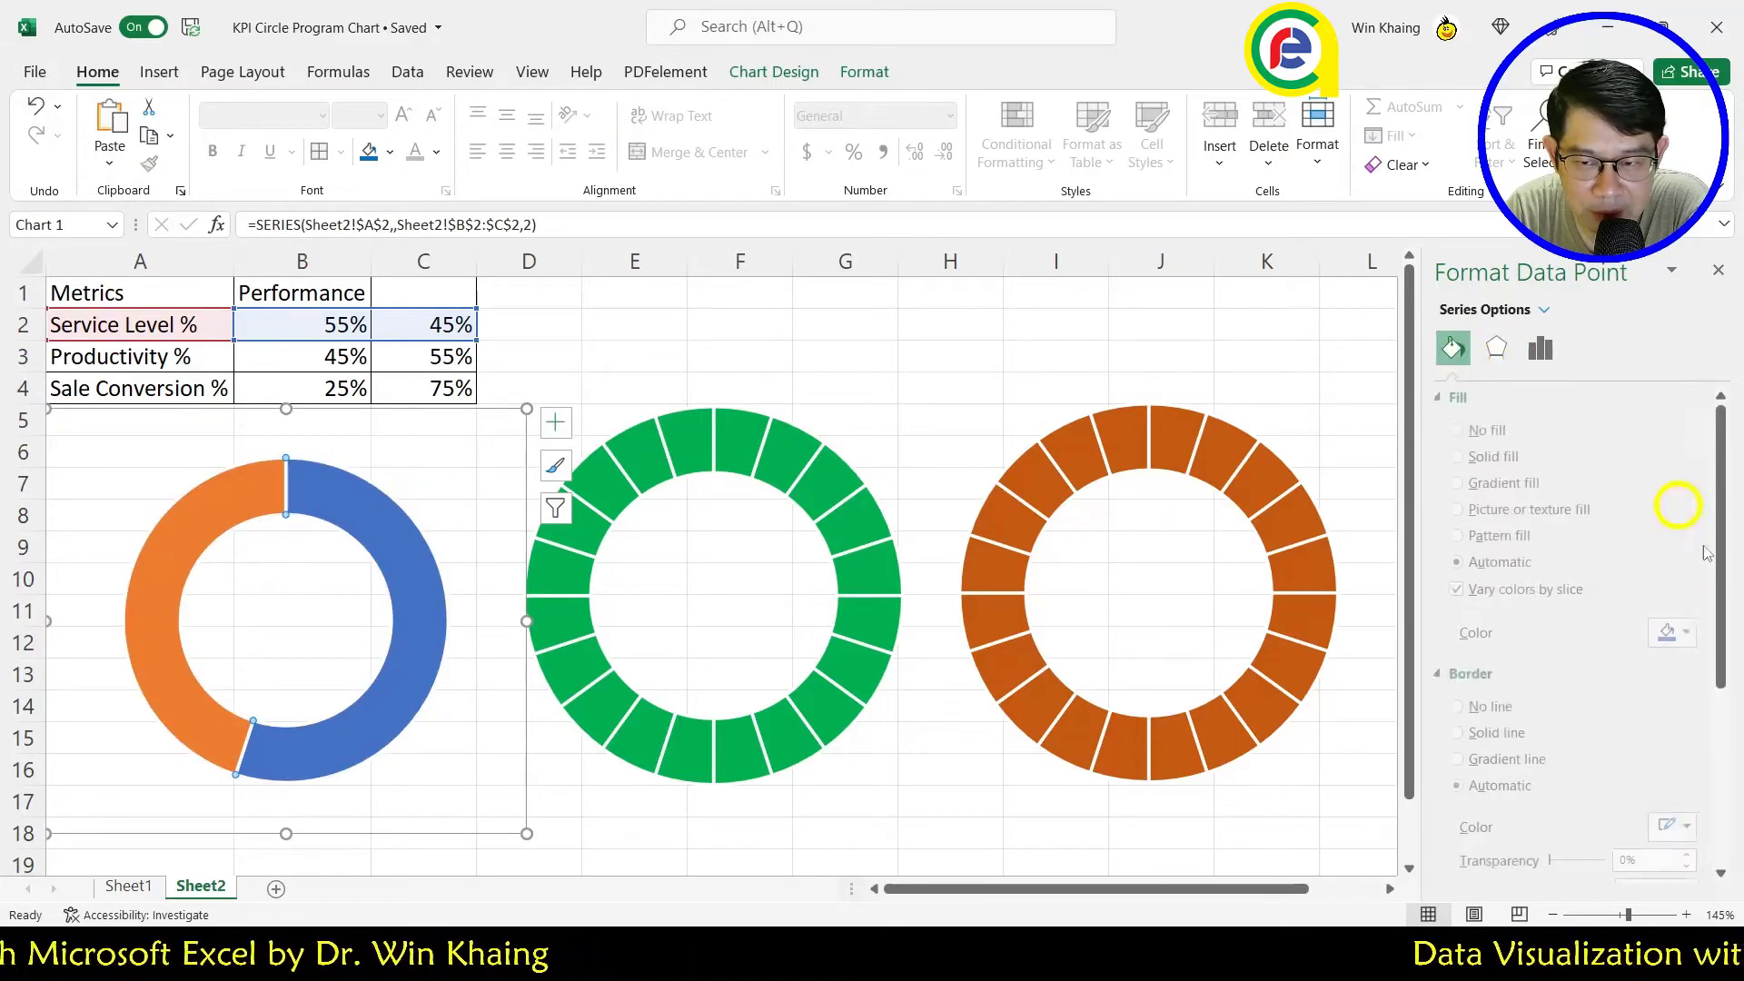
pyautogui.click(1697, 634)
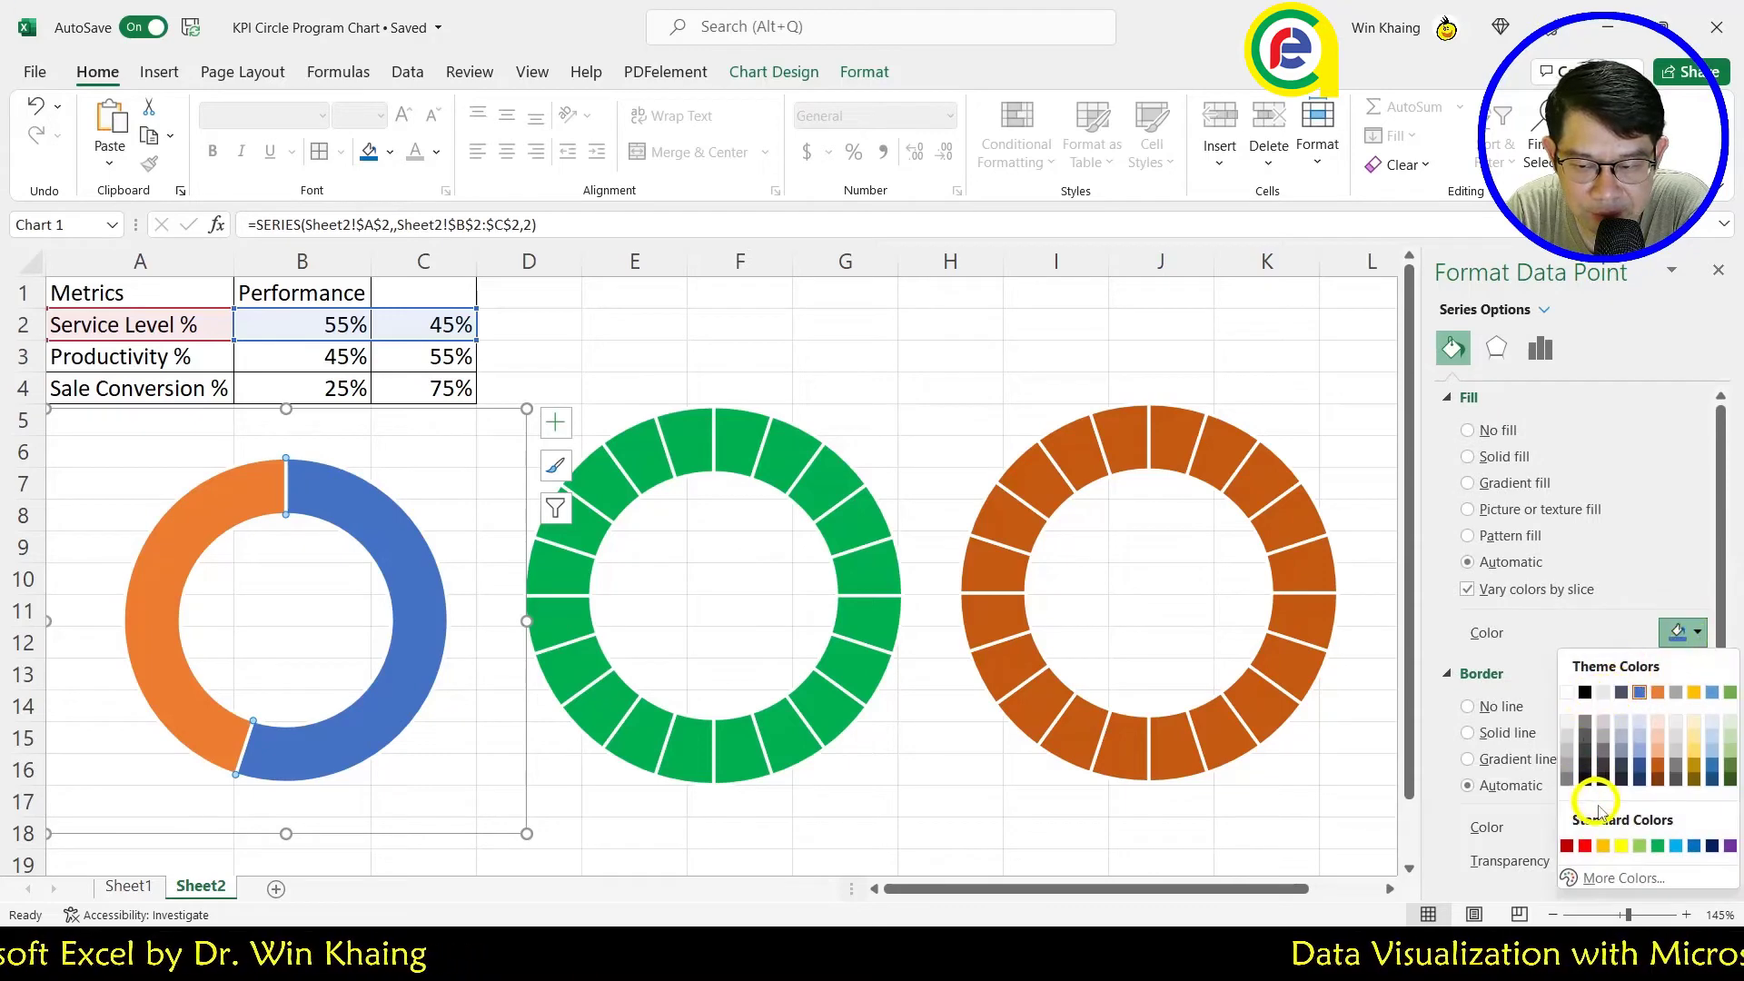
pyautogui.click(1499, 431)
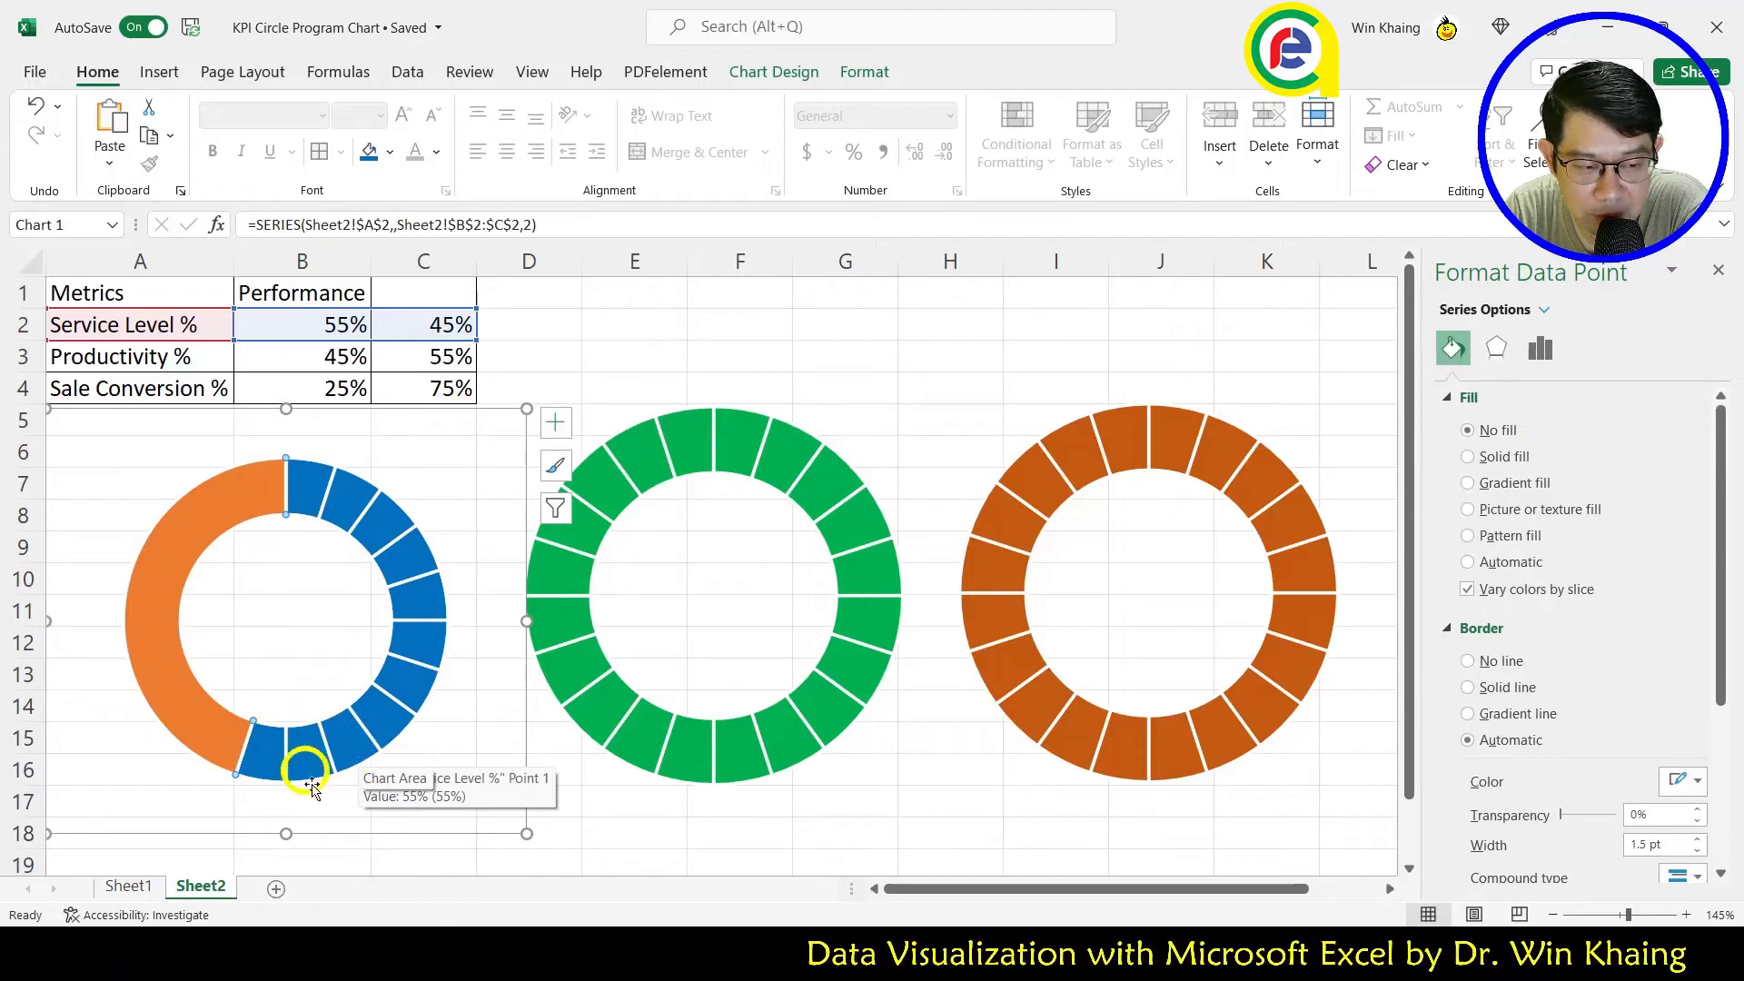
pyautogui.click(944, 354)
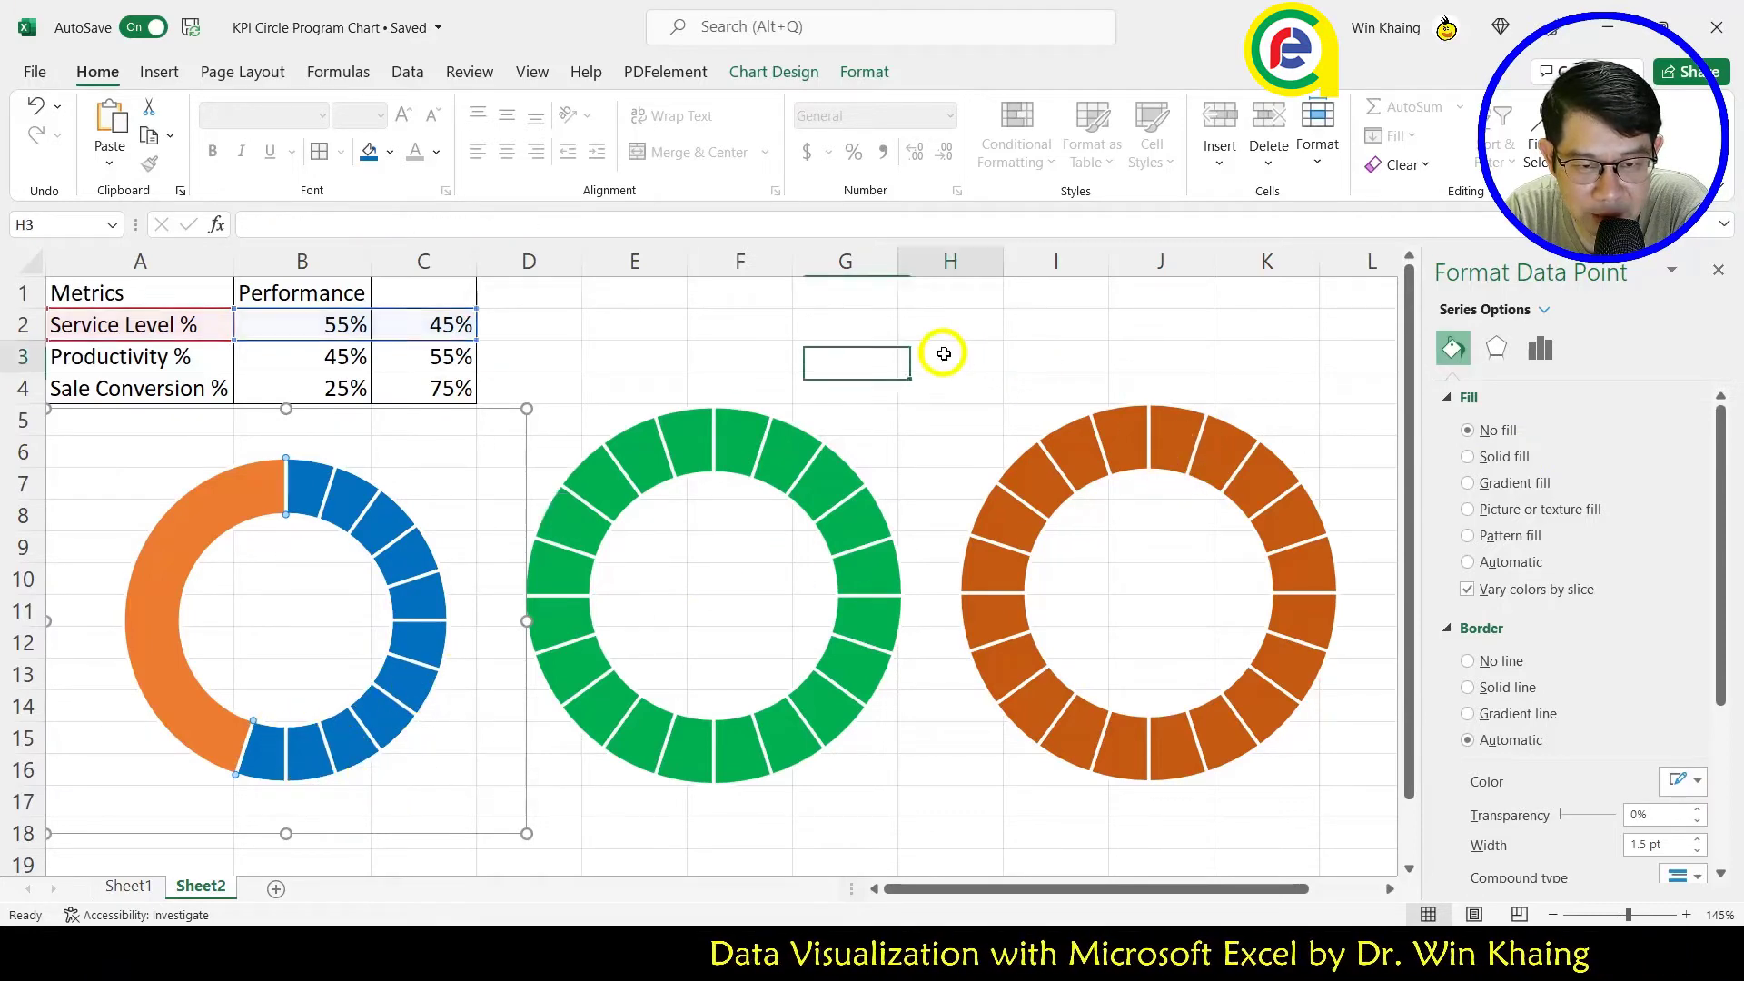
# Step: Fill the 45% slice of the Service Level % doughnut with white at 20% transparency
pyautogui.click(262, 486)
pyautogui.click(262, 486)
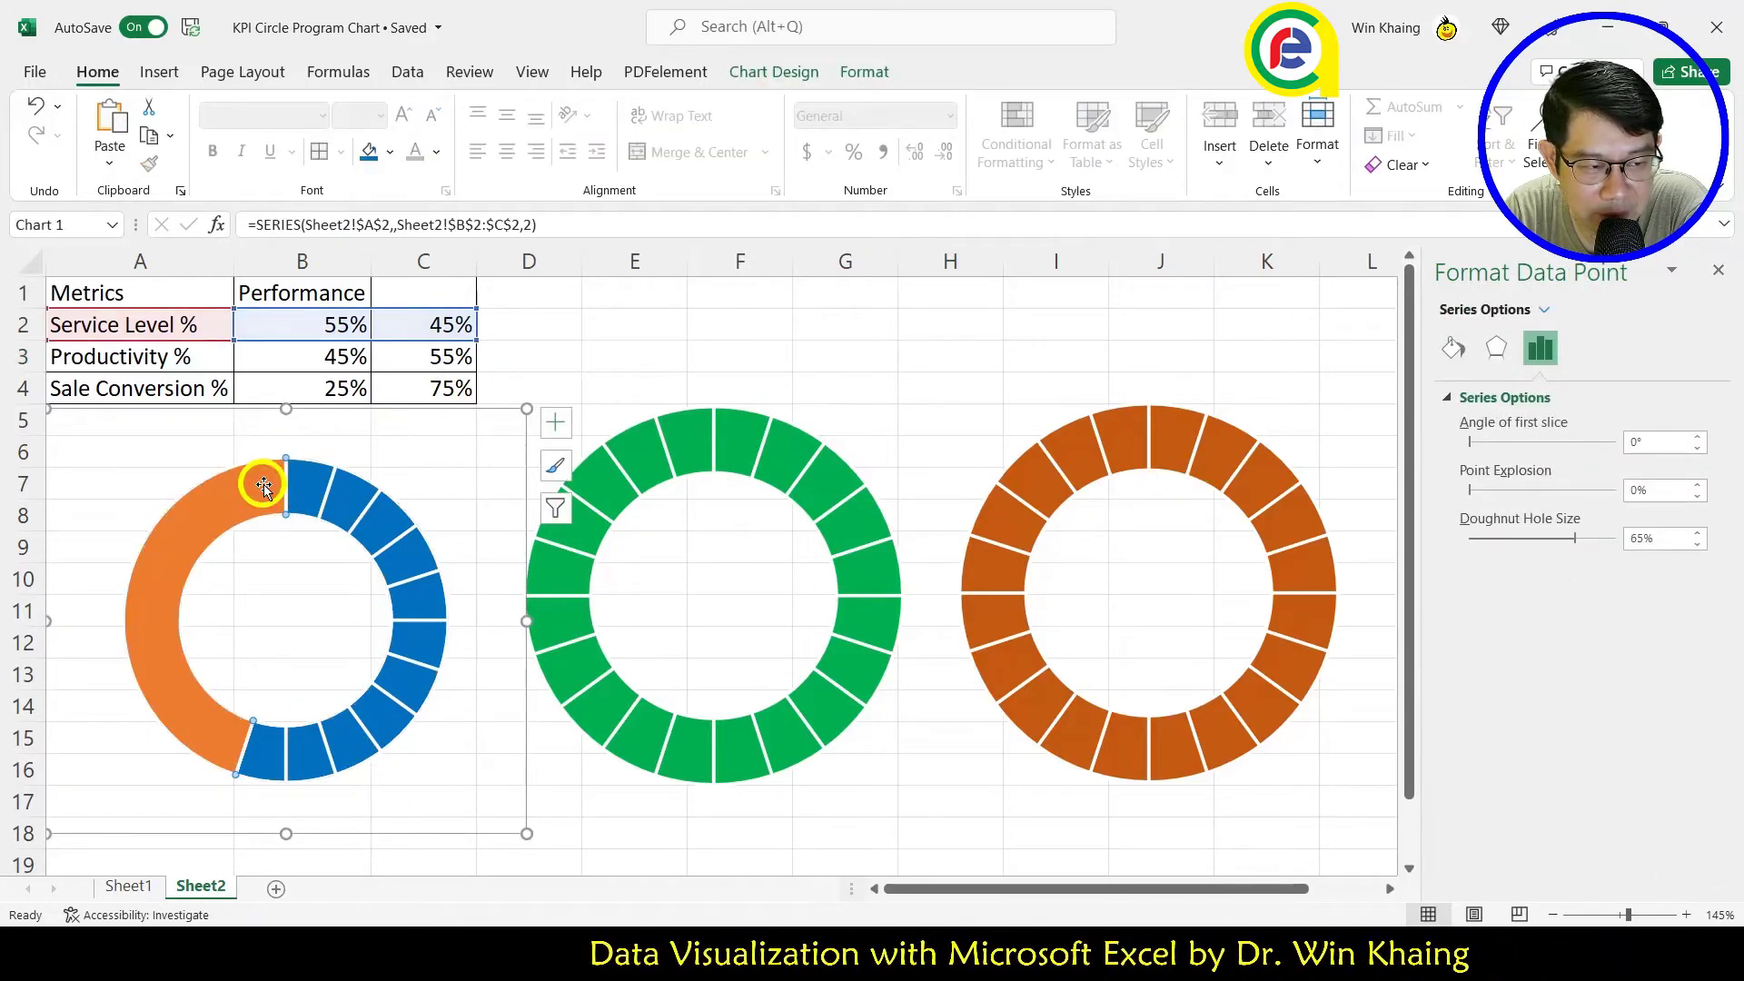
pyautogui.click(1454, 350)
pyautogui.click(1698, 634)
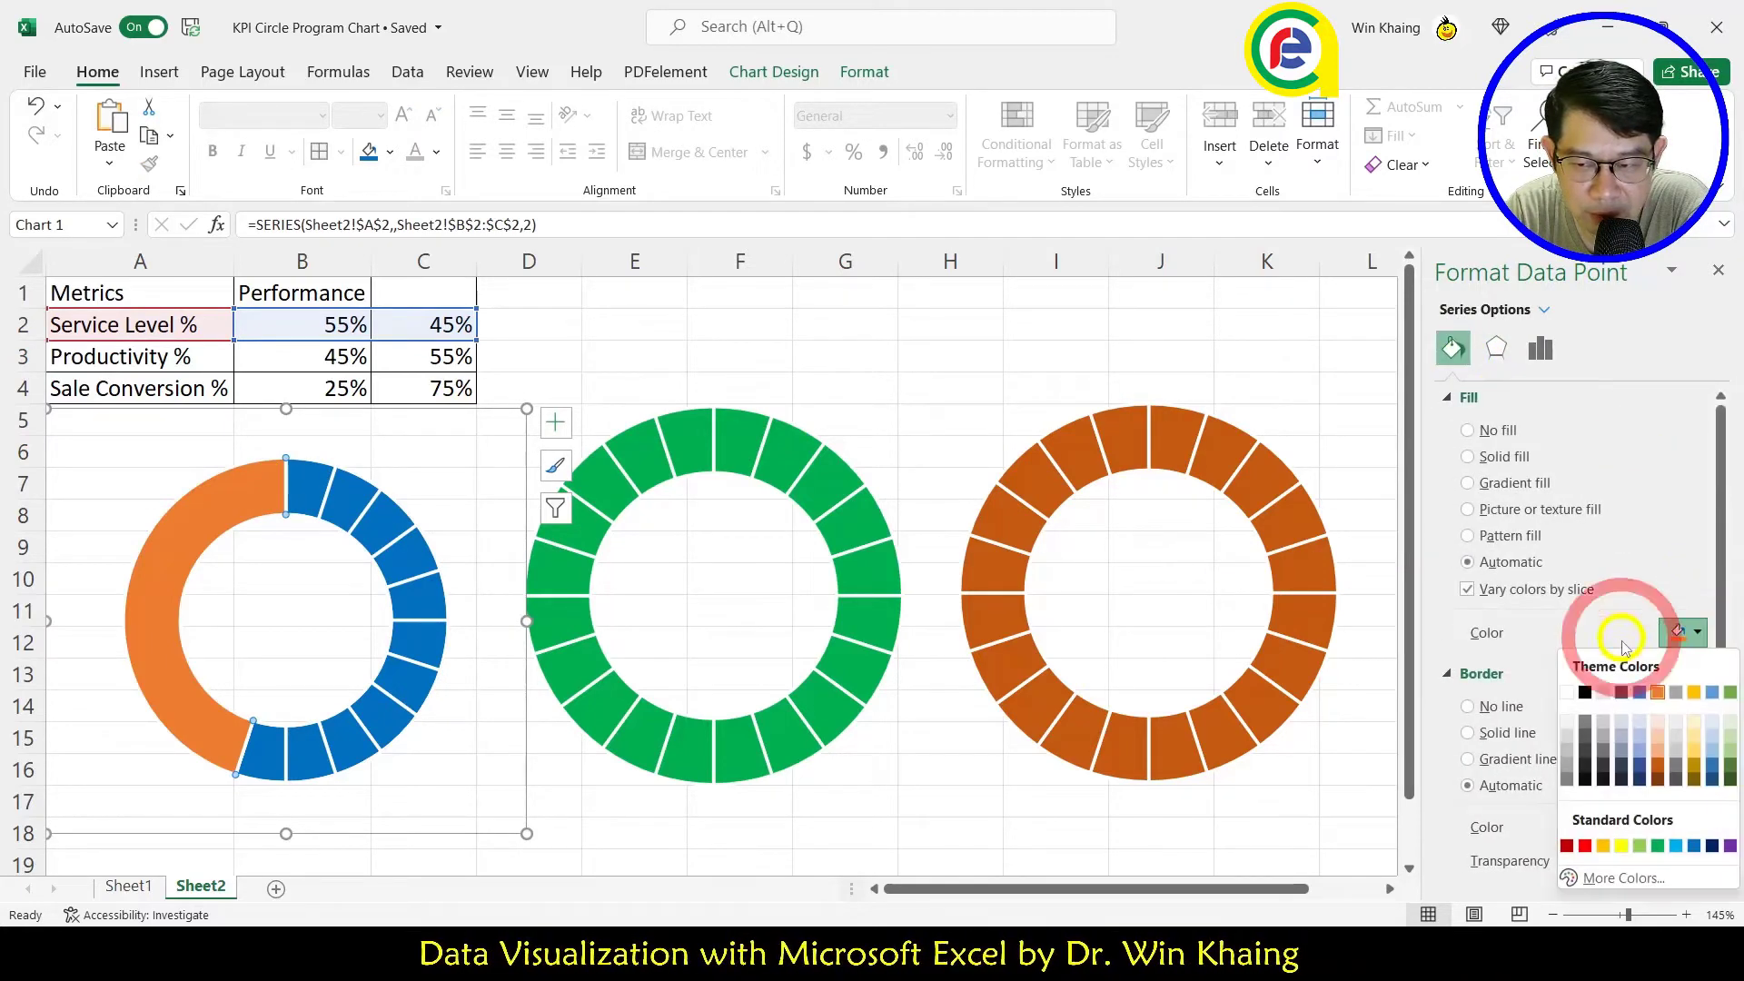
pyautogui.click(1566, 695)
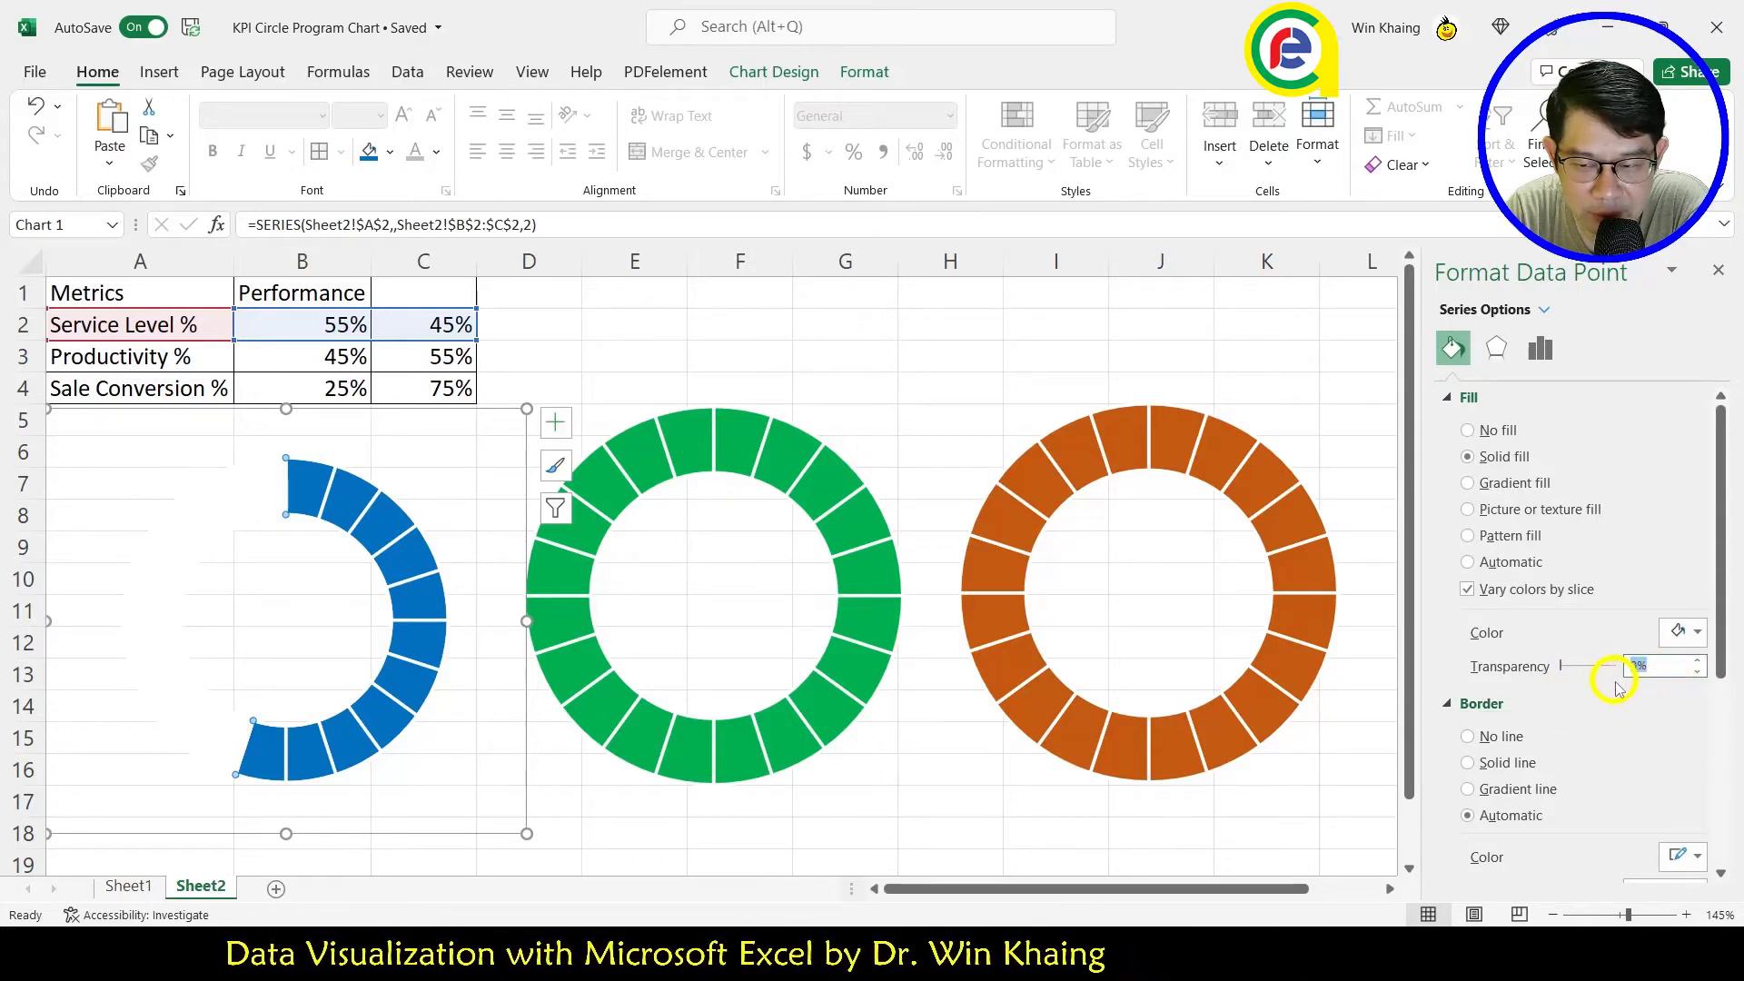
pyautogui.write('20')
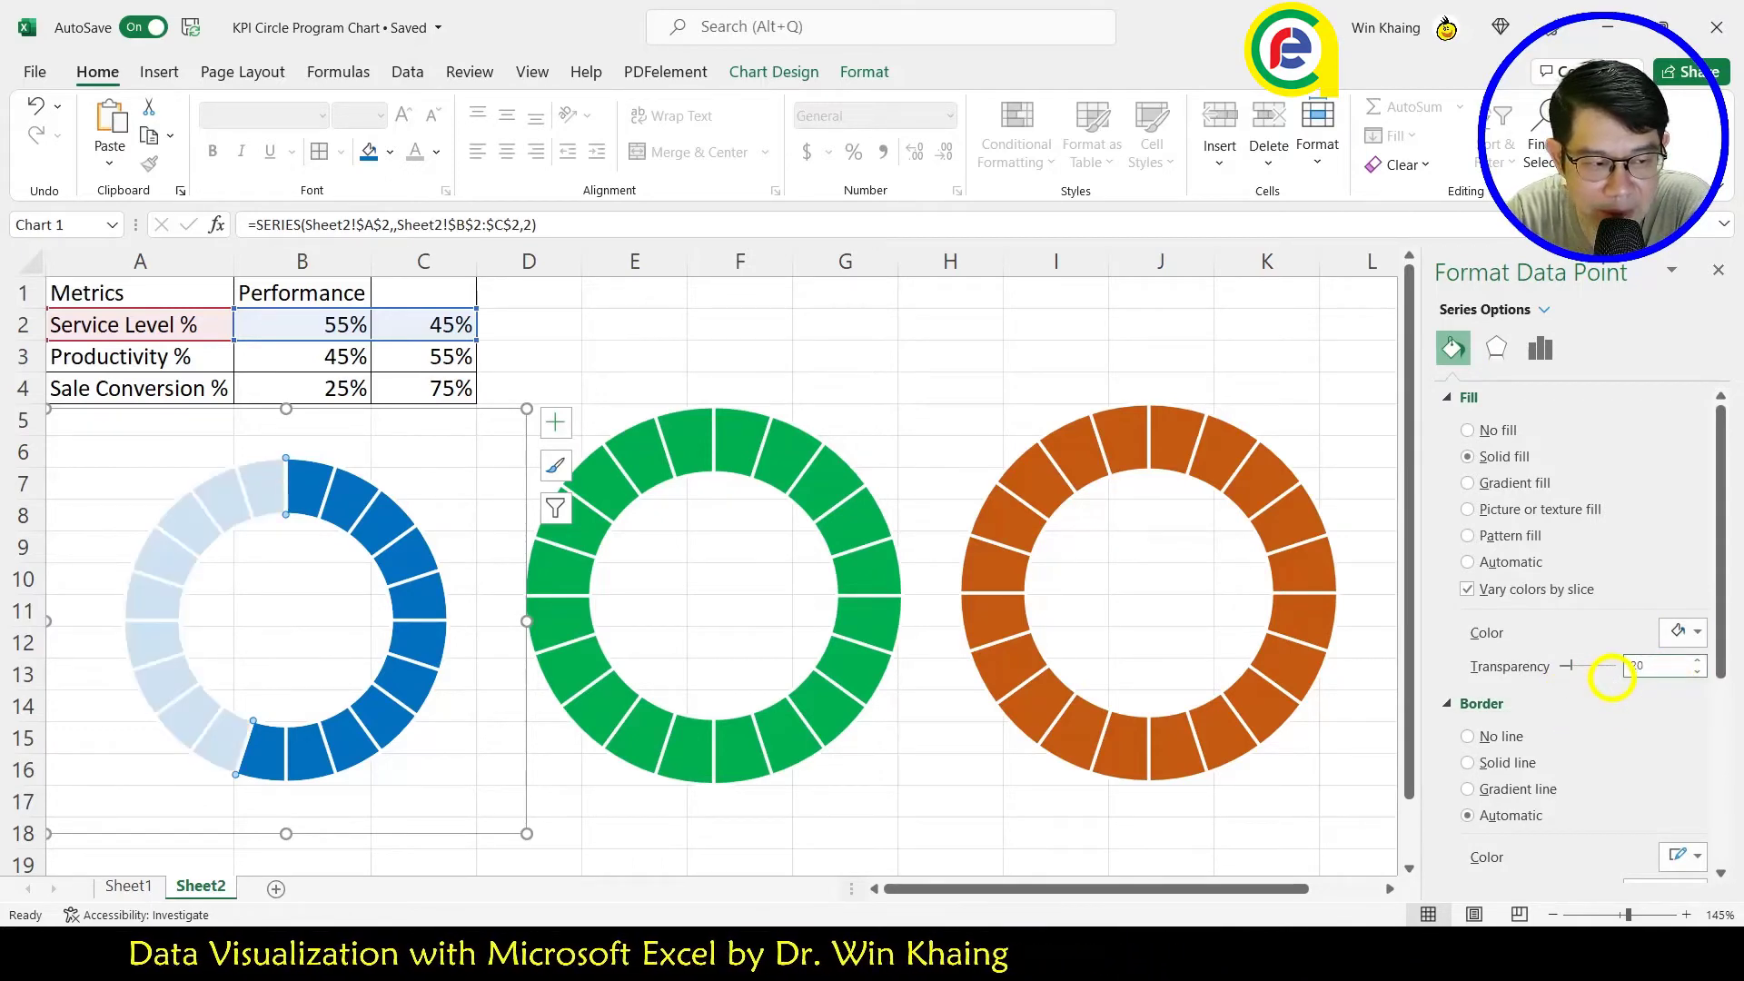
pyautogui.click(798, 357)
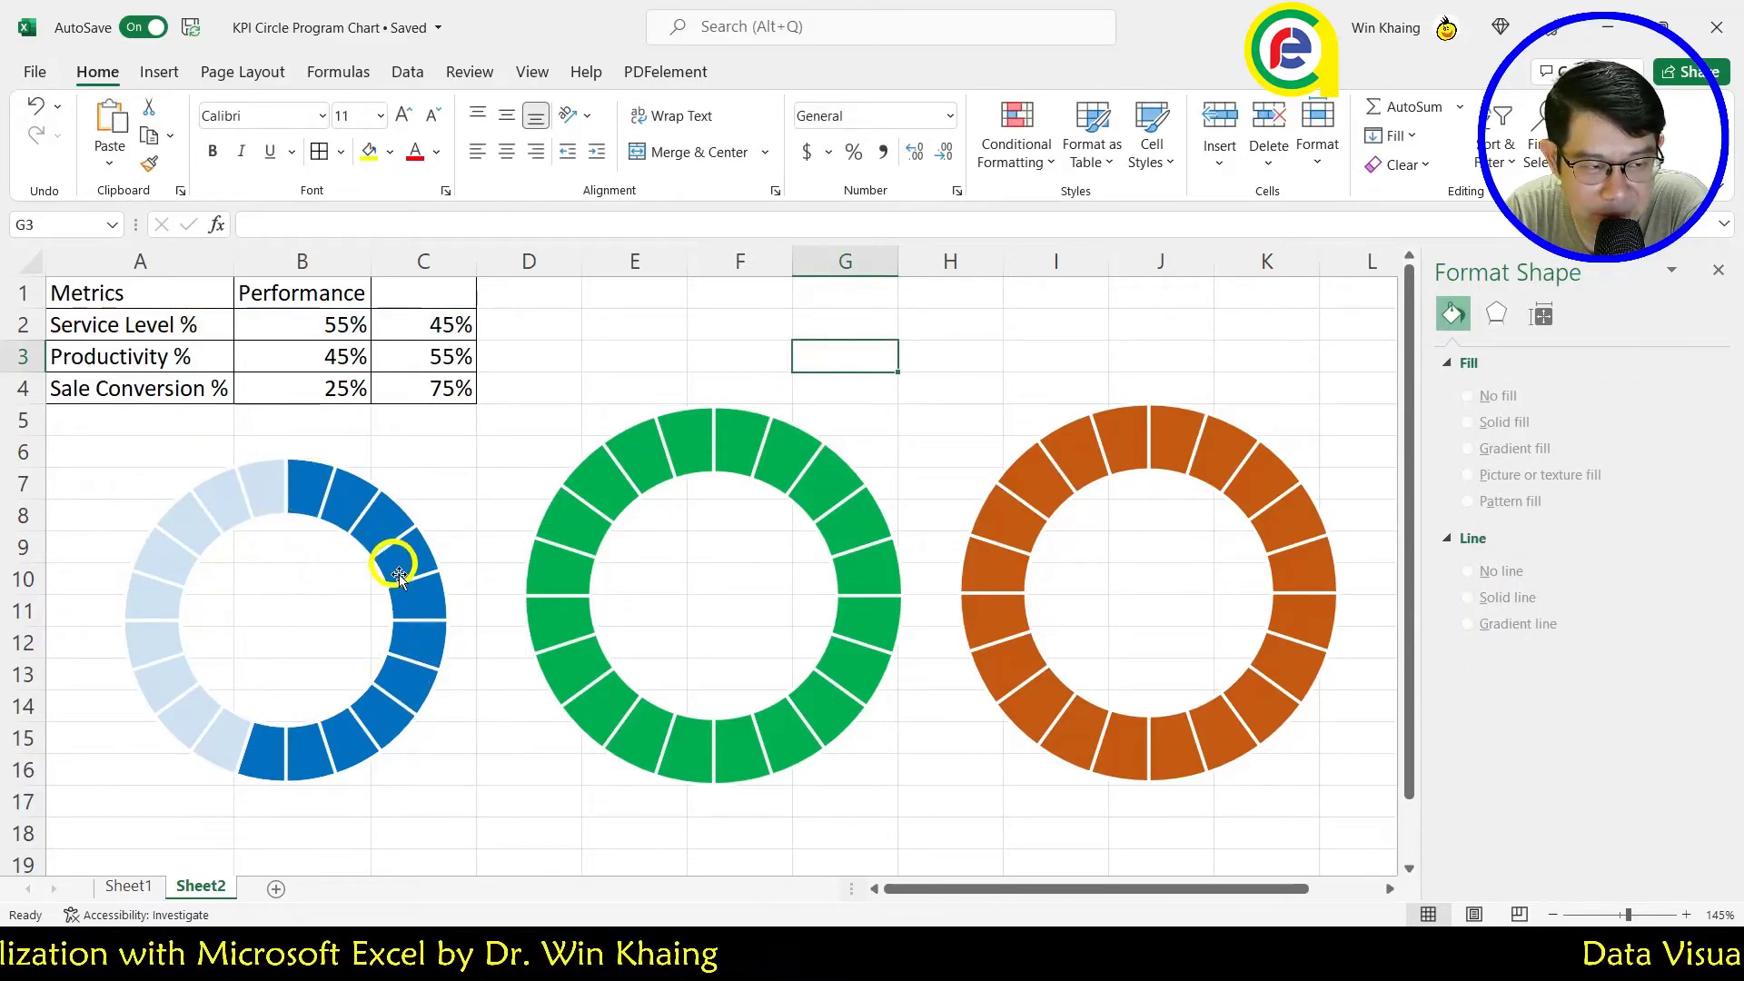
# Step: Change the Service Level % performance in cell B2 to 65%
pyautogui.click(338, 322)
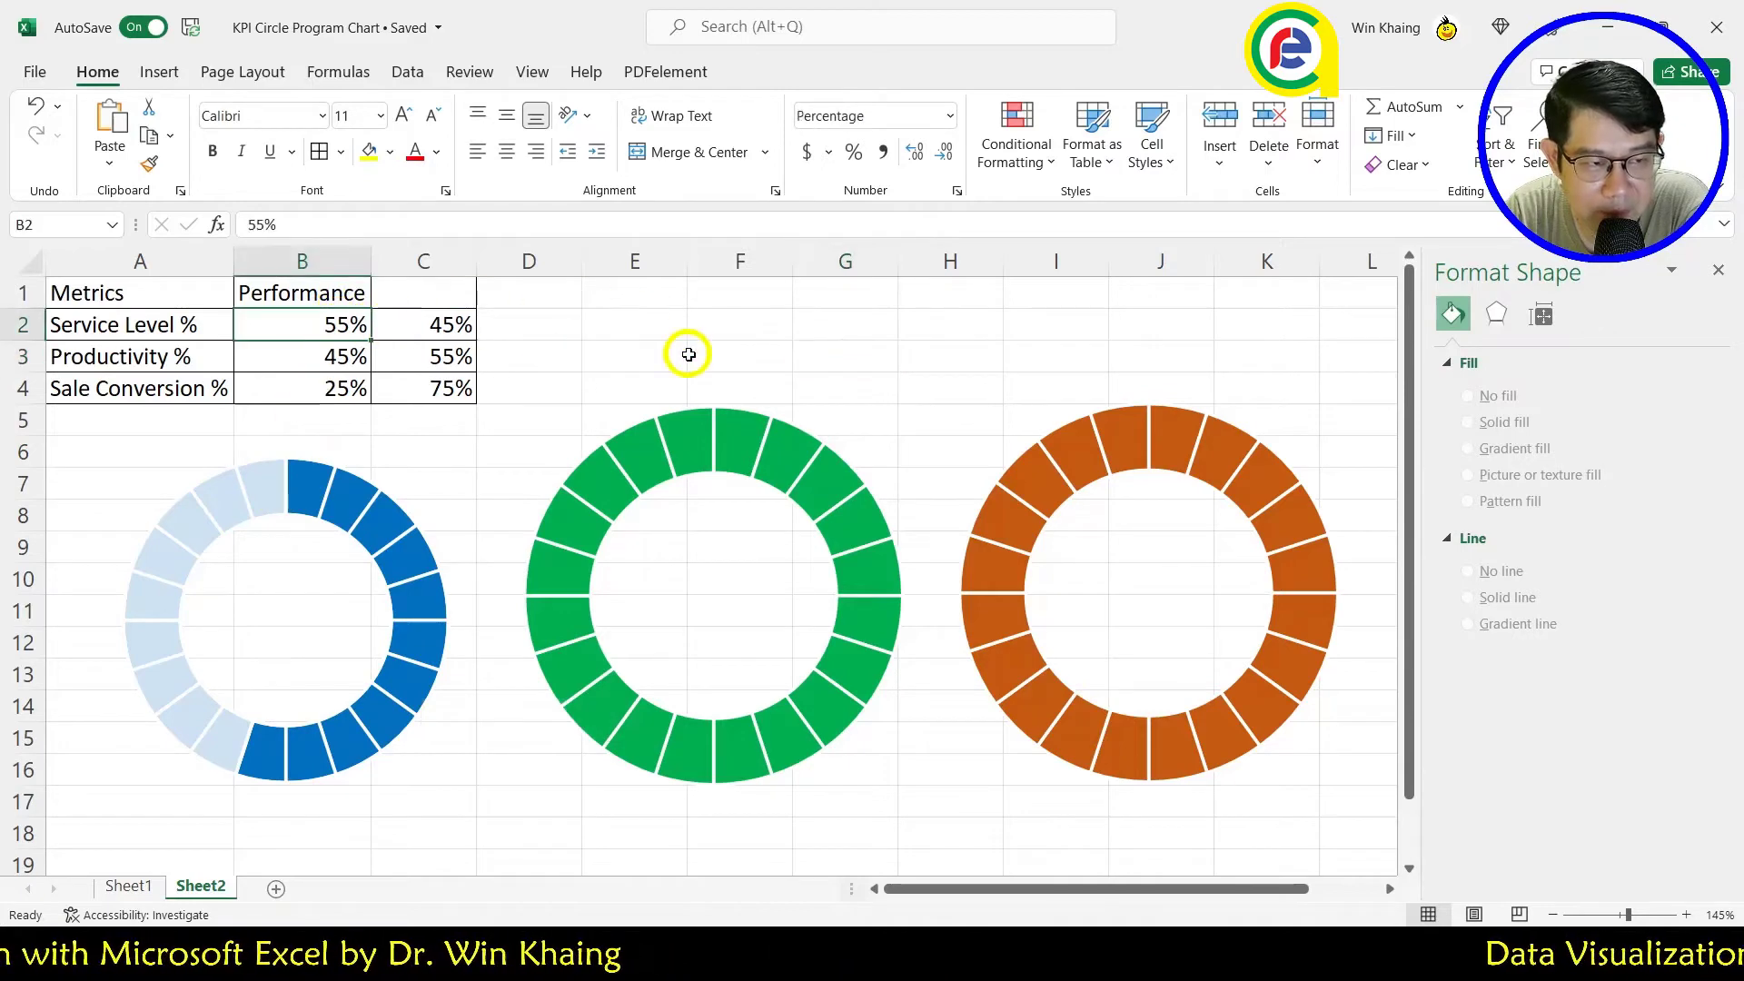
pyautogui.write('65')
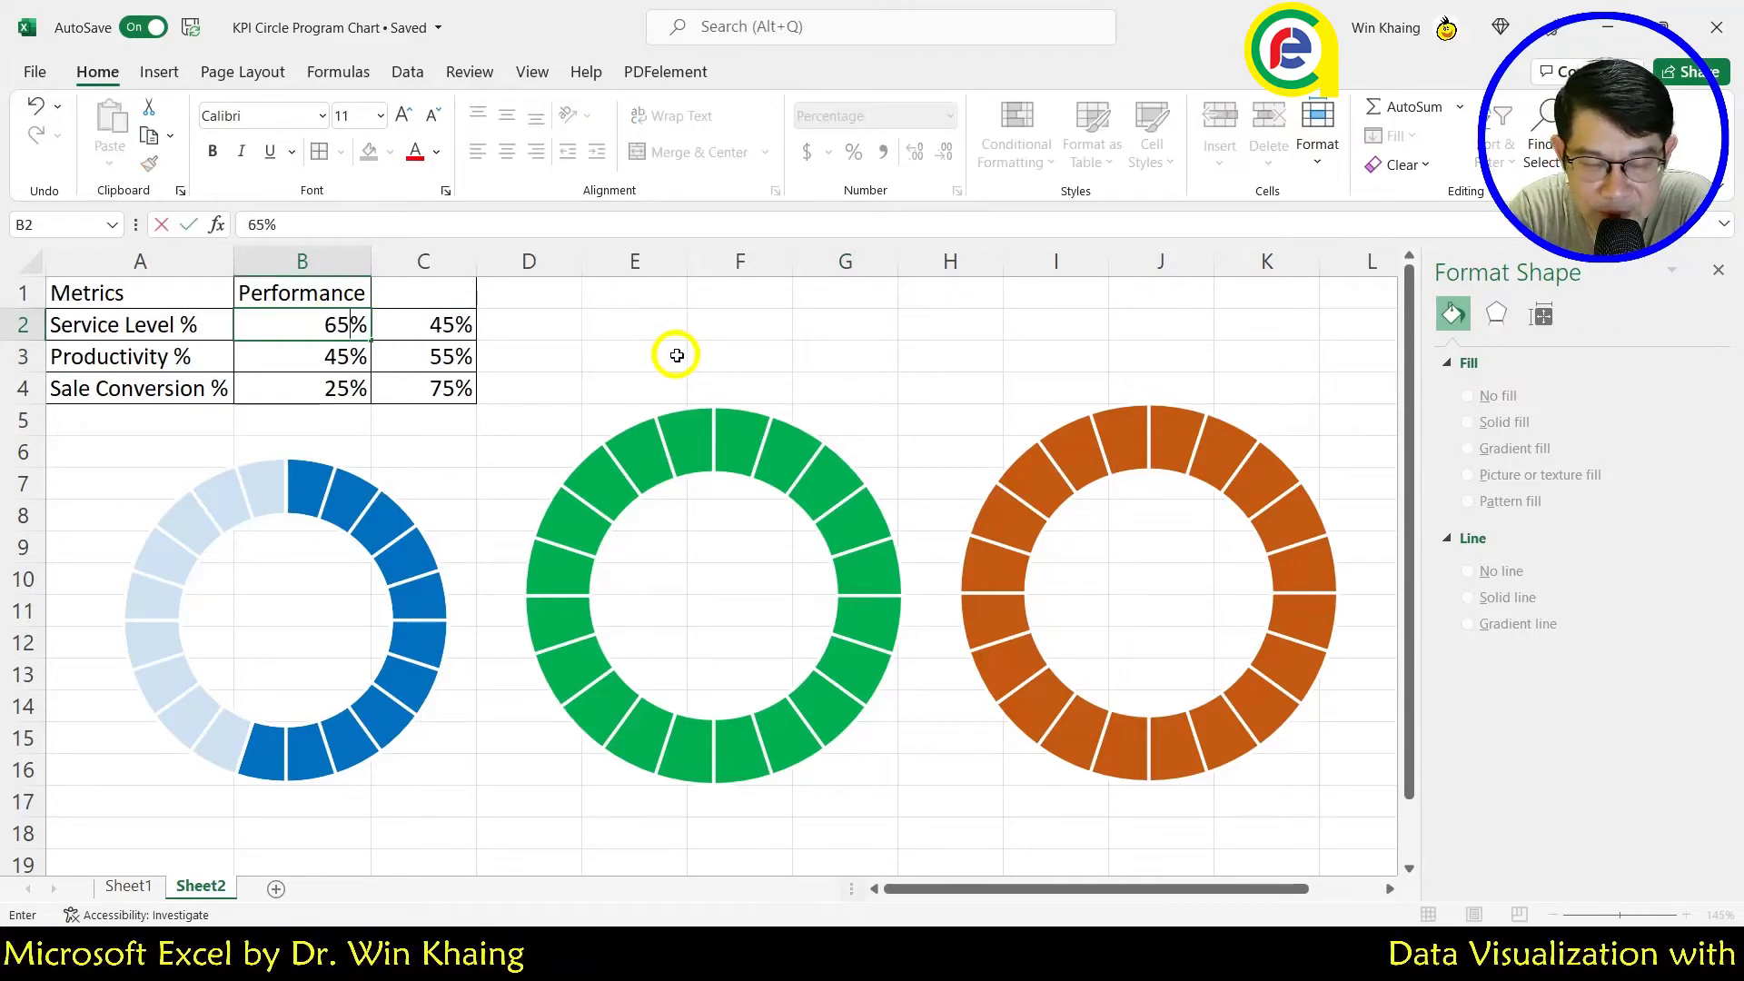
pyautogui.press('Return')
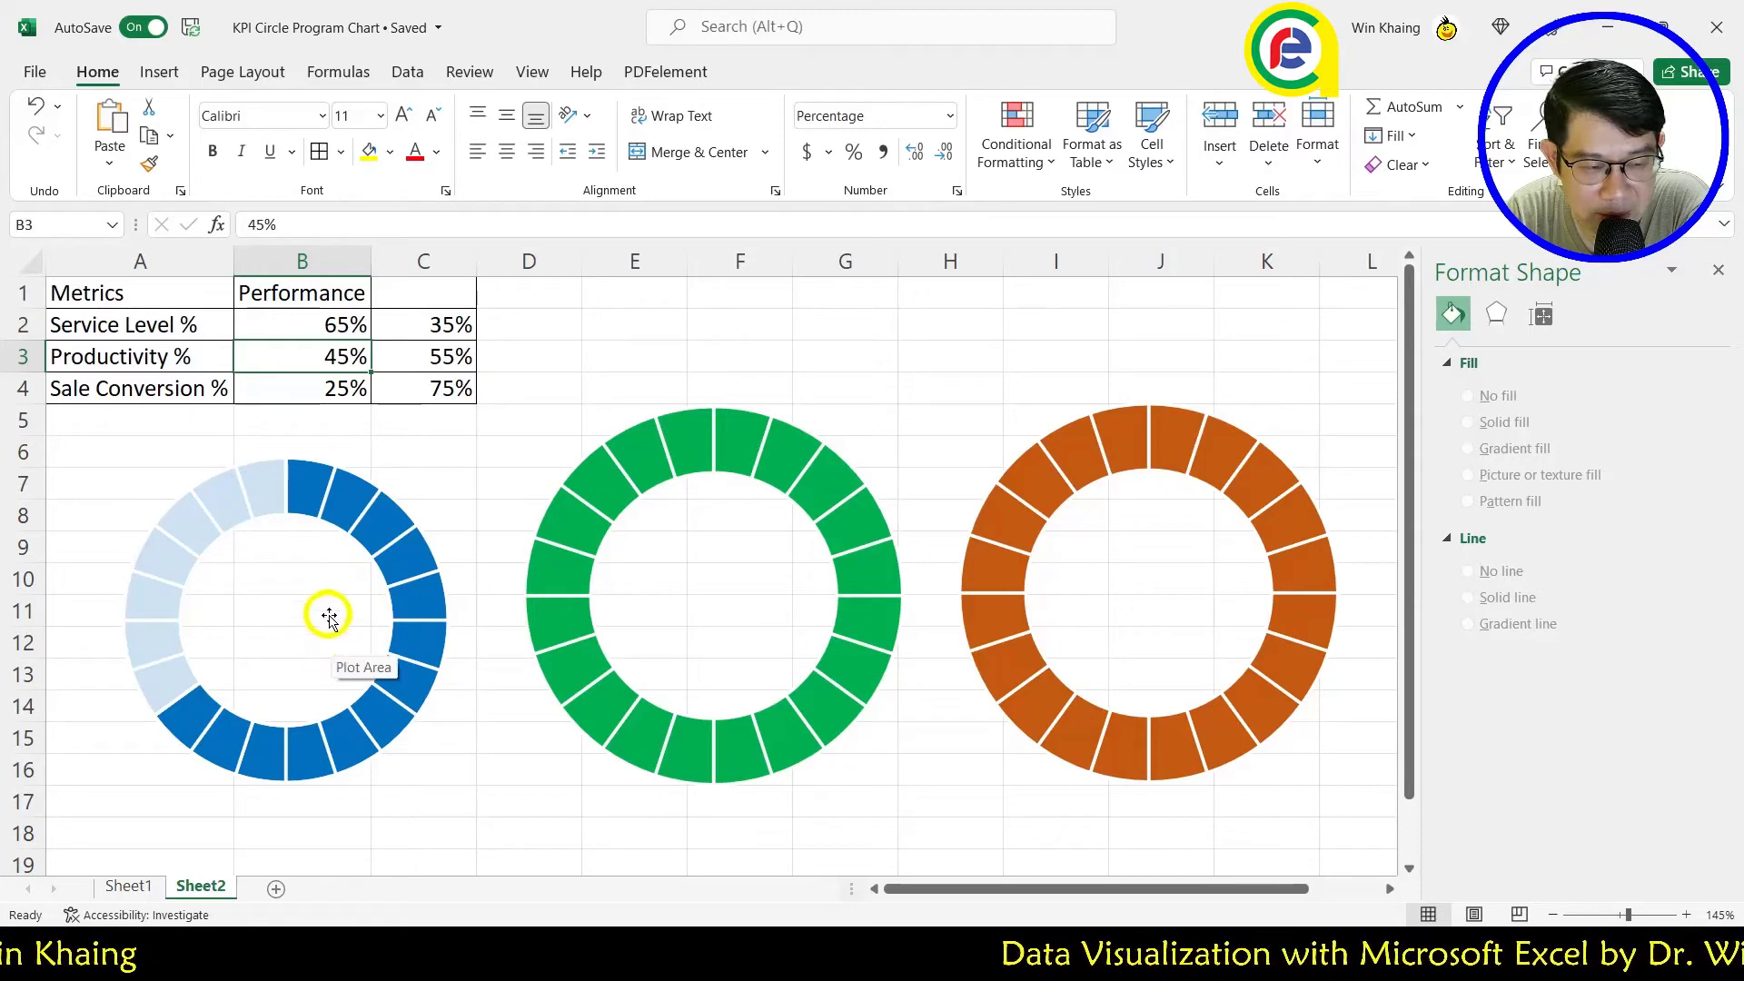
# Step: Add a new data series to the green ring chart, taking its name from the Productivity % label in Sheet2 cell A3
pyautogui.click(726, 545)
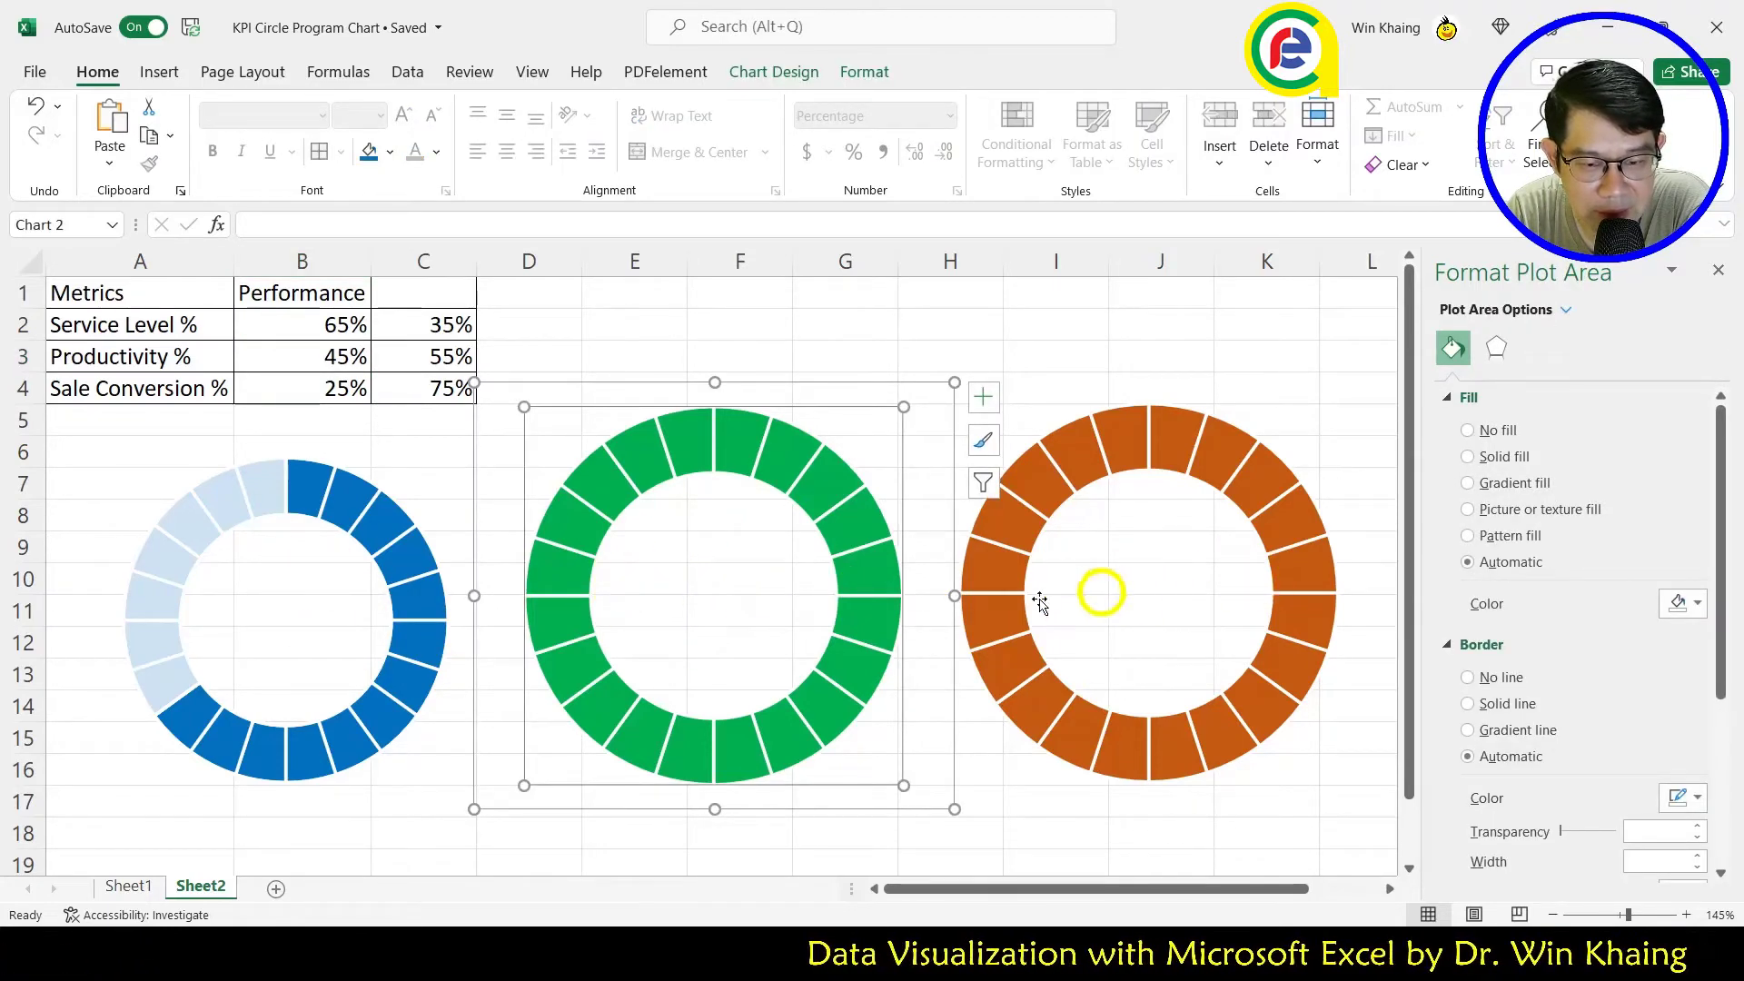
pyautogui.rightClick(727, 581)
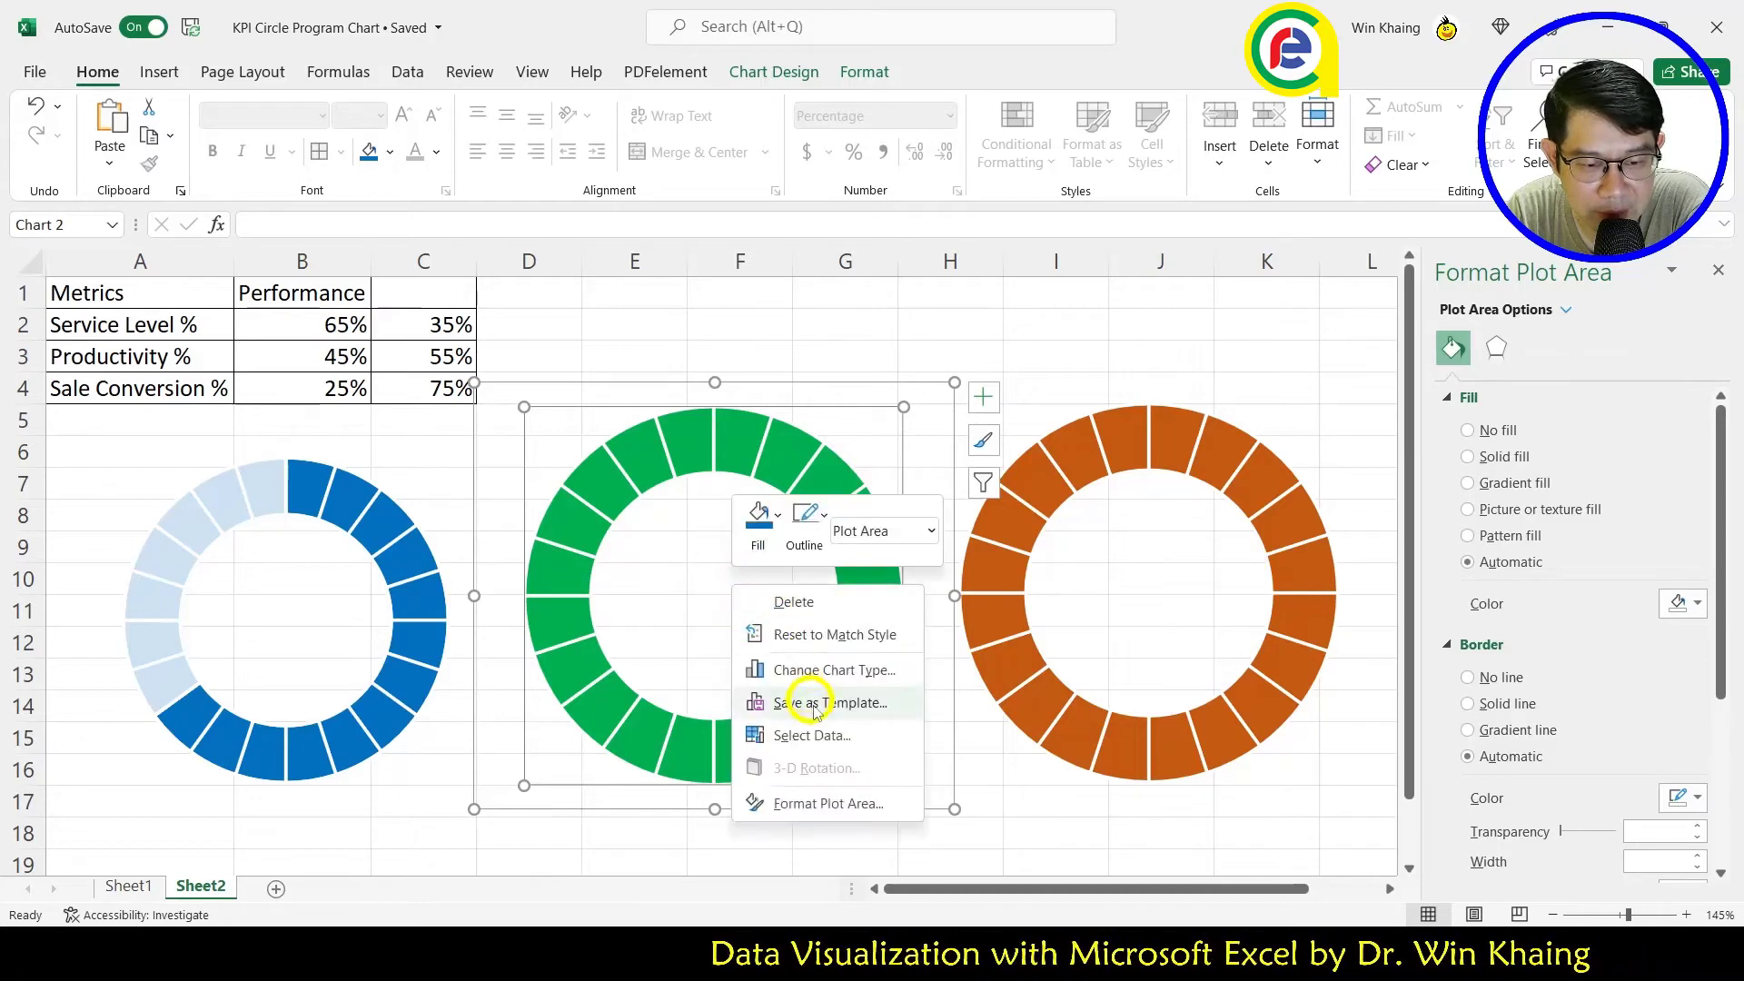
pyautogui.click(813, 735)
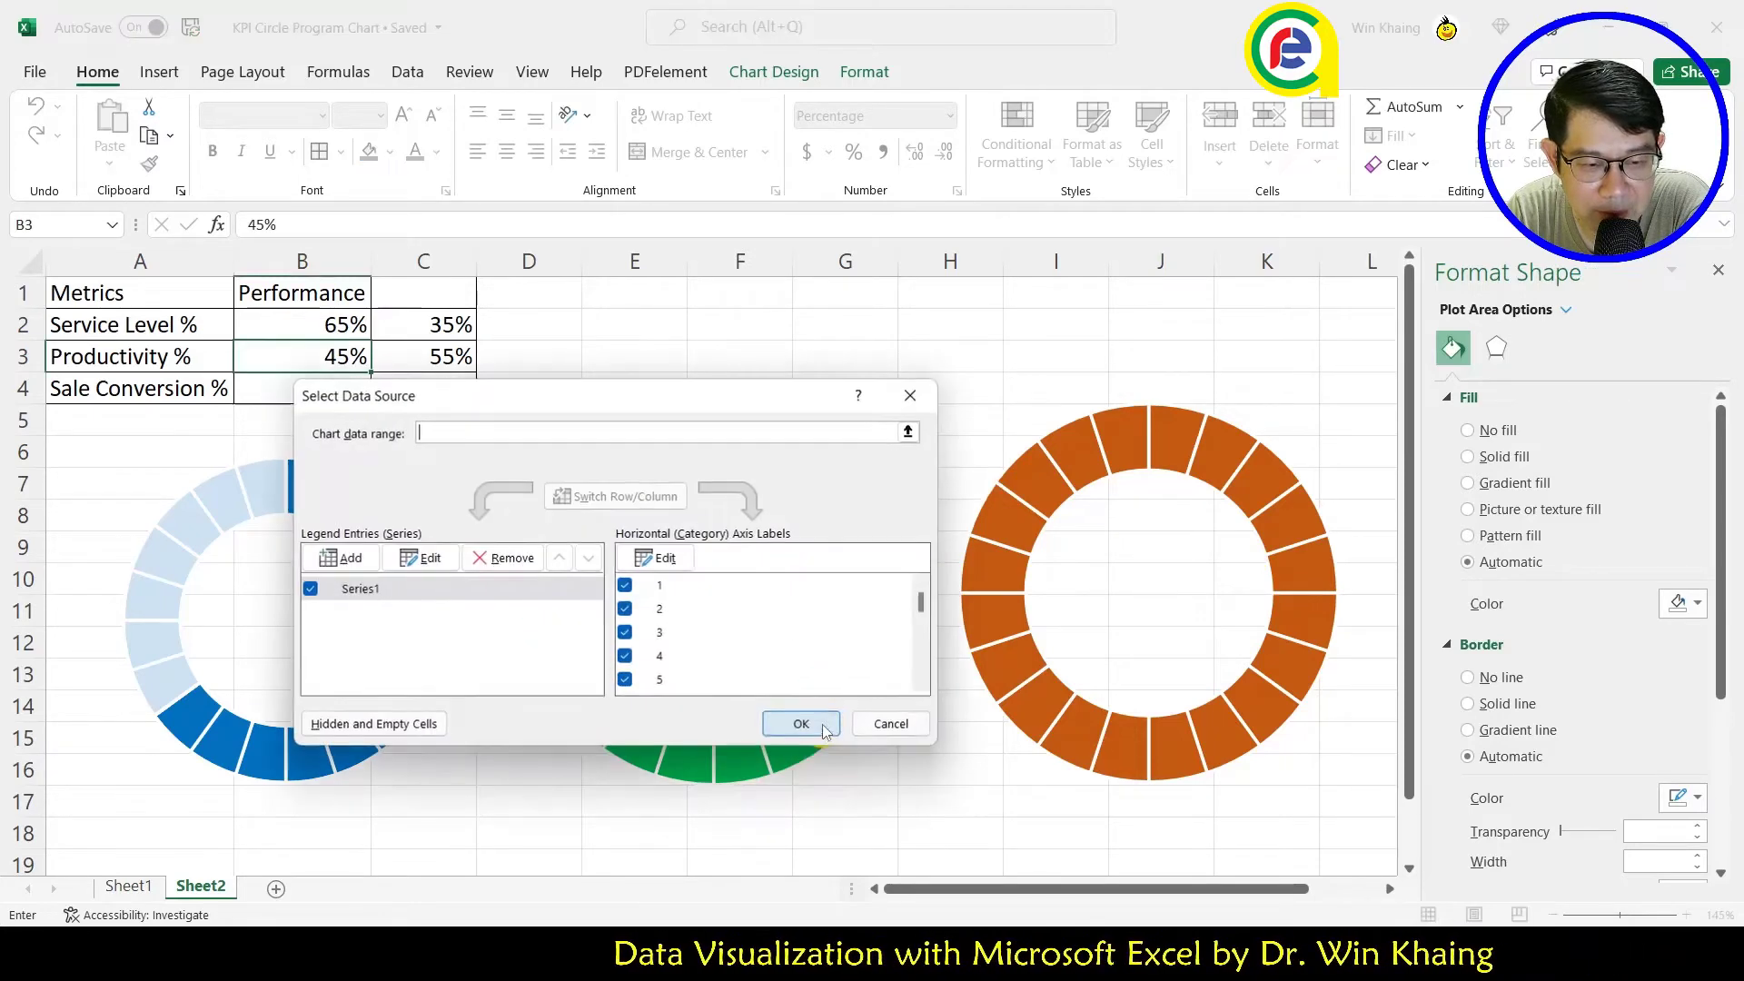
pyautogui.click(309, 559)
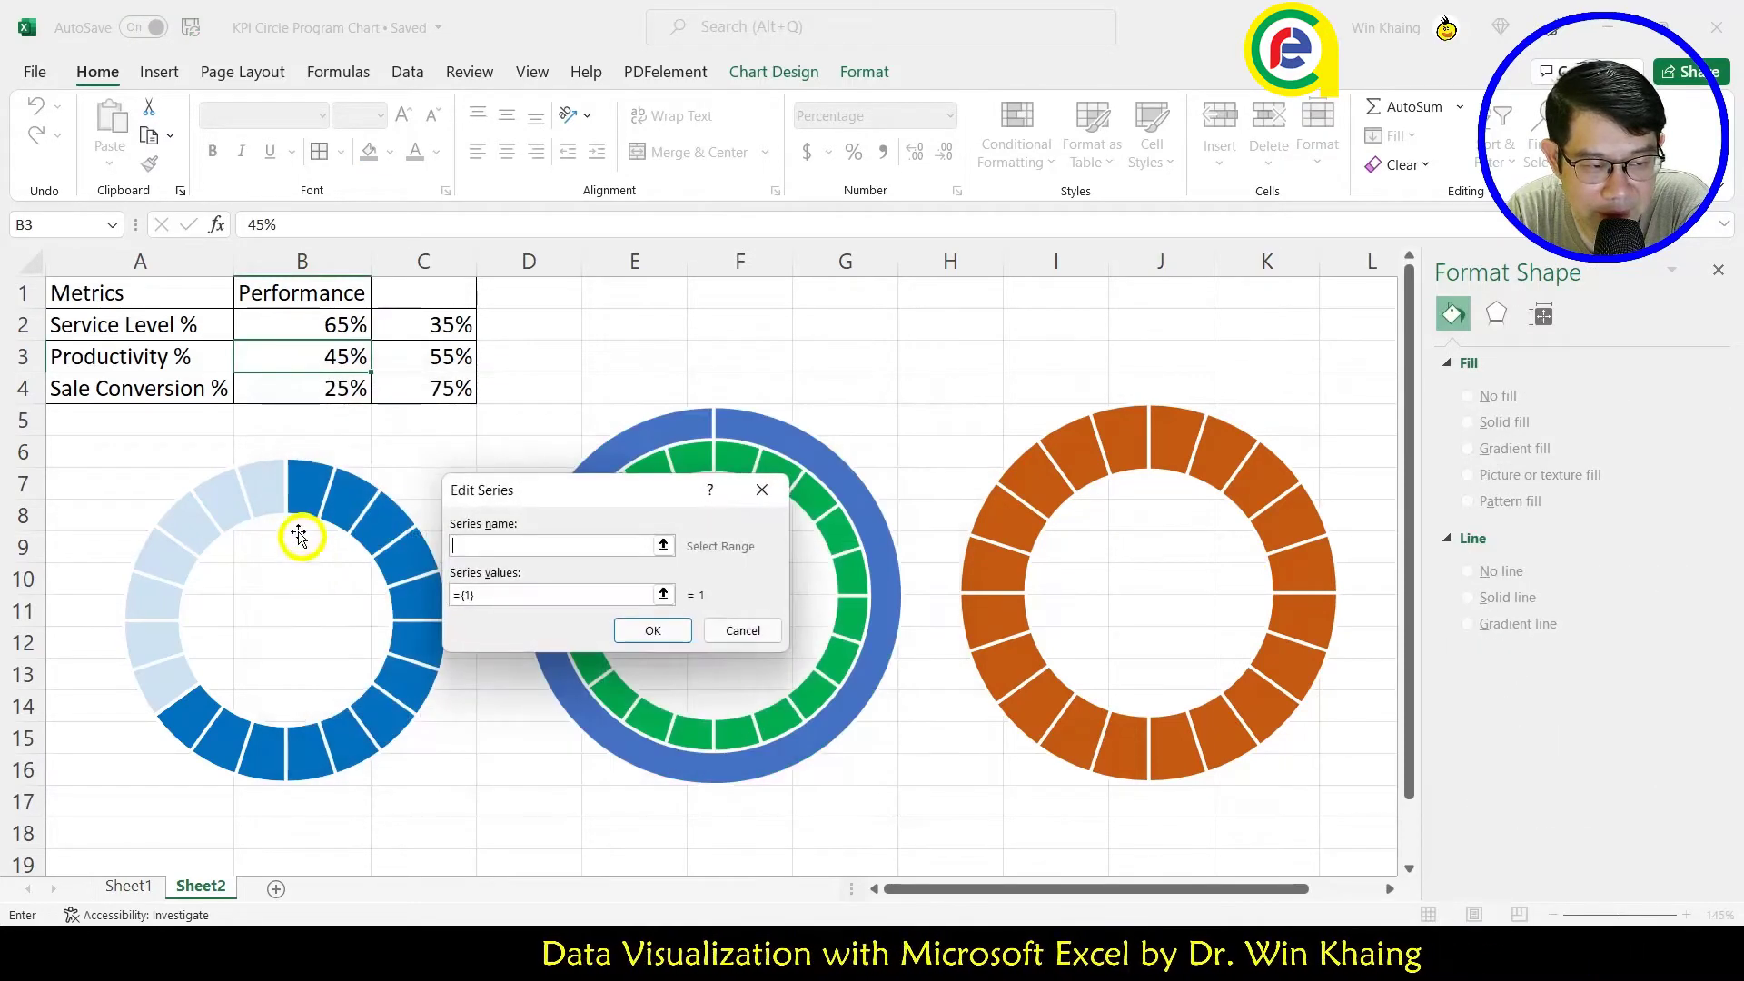
pyautogui.click(152, 354)
# Step: Set the new Productivity % series' values to Sheet2 cells B3:C3 and apply the data source changes
pyautogui.click(664, 595)
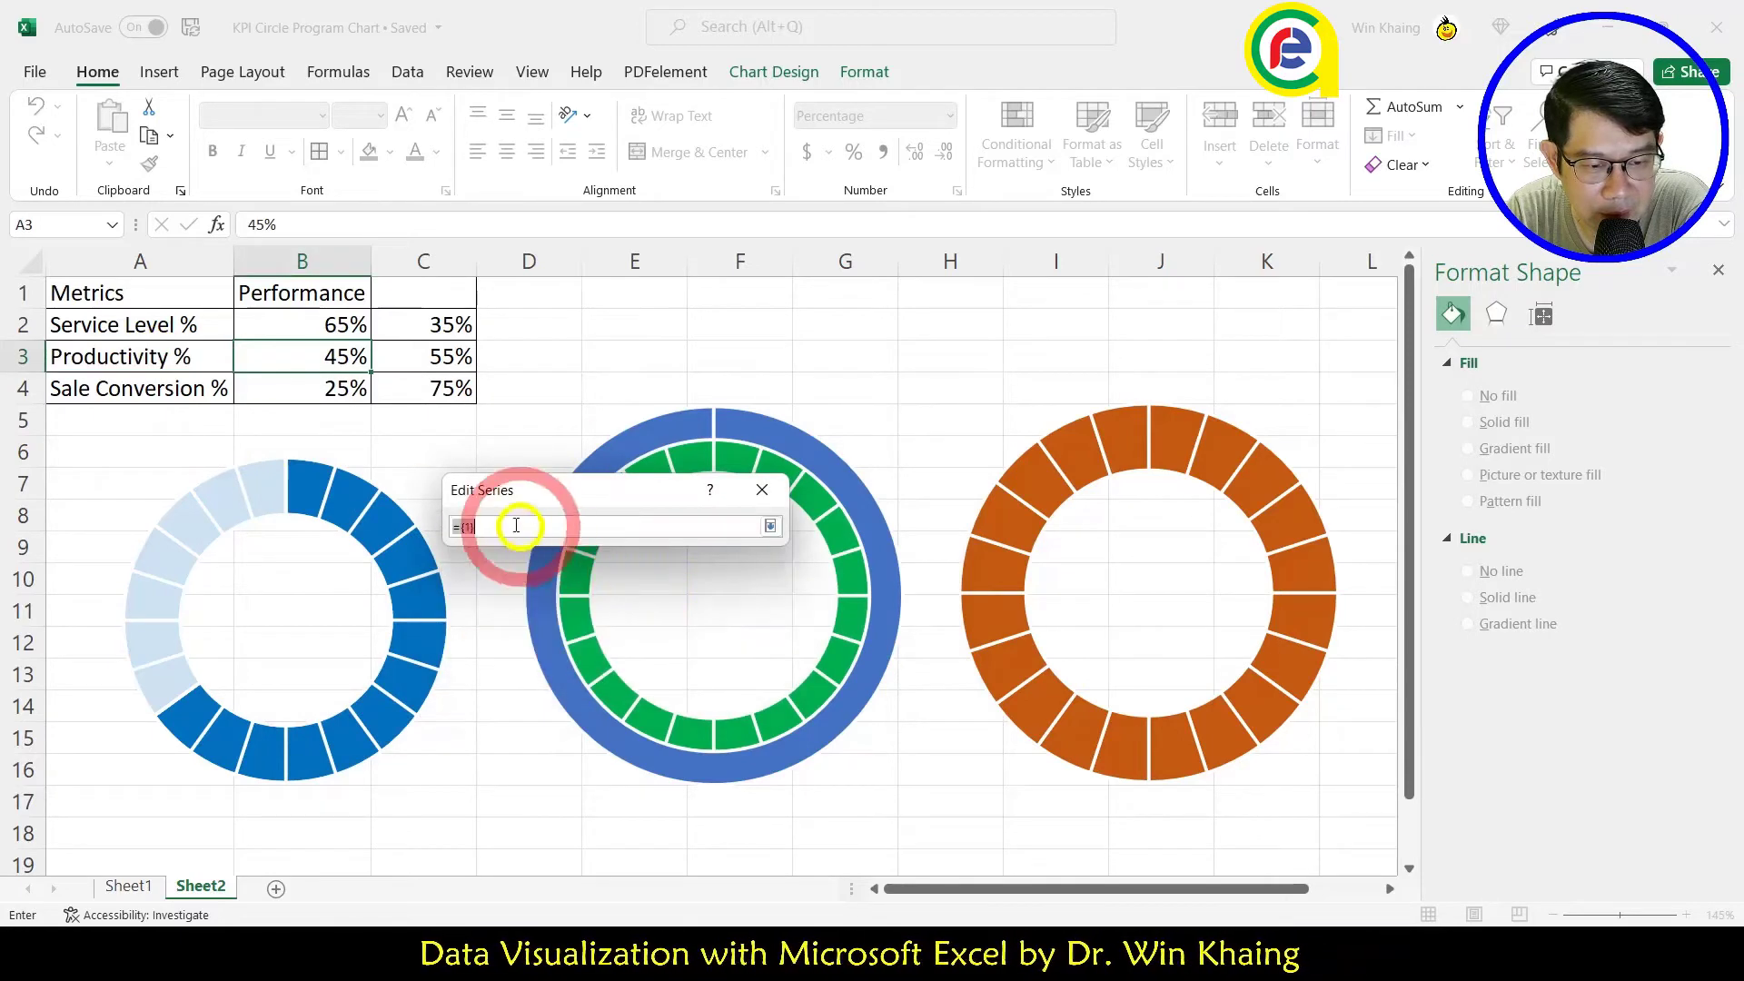
pyautogui.click(368, 360)
pyautogui.moveTo(373, 362); pyautogui.dragTo(459, 357)
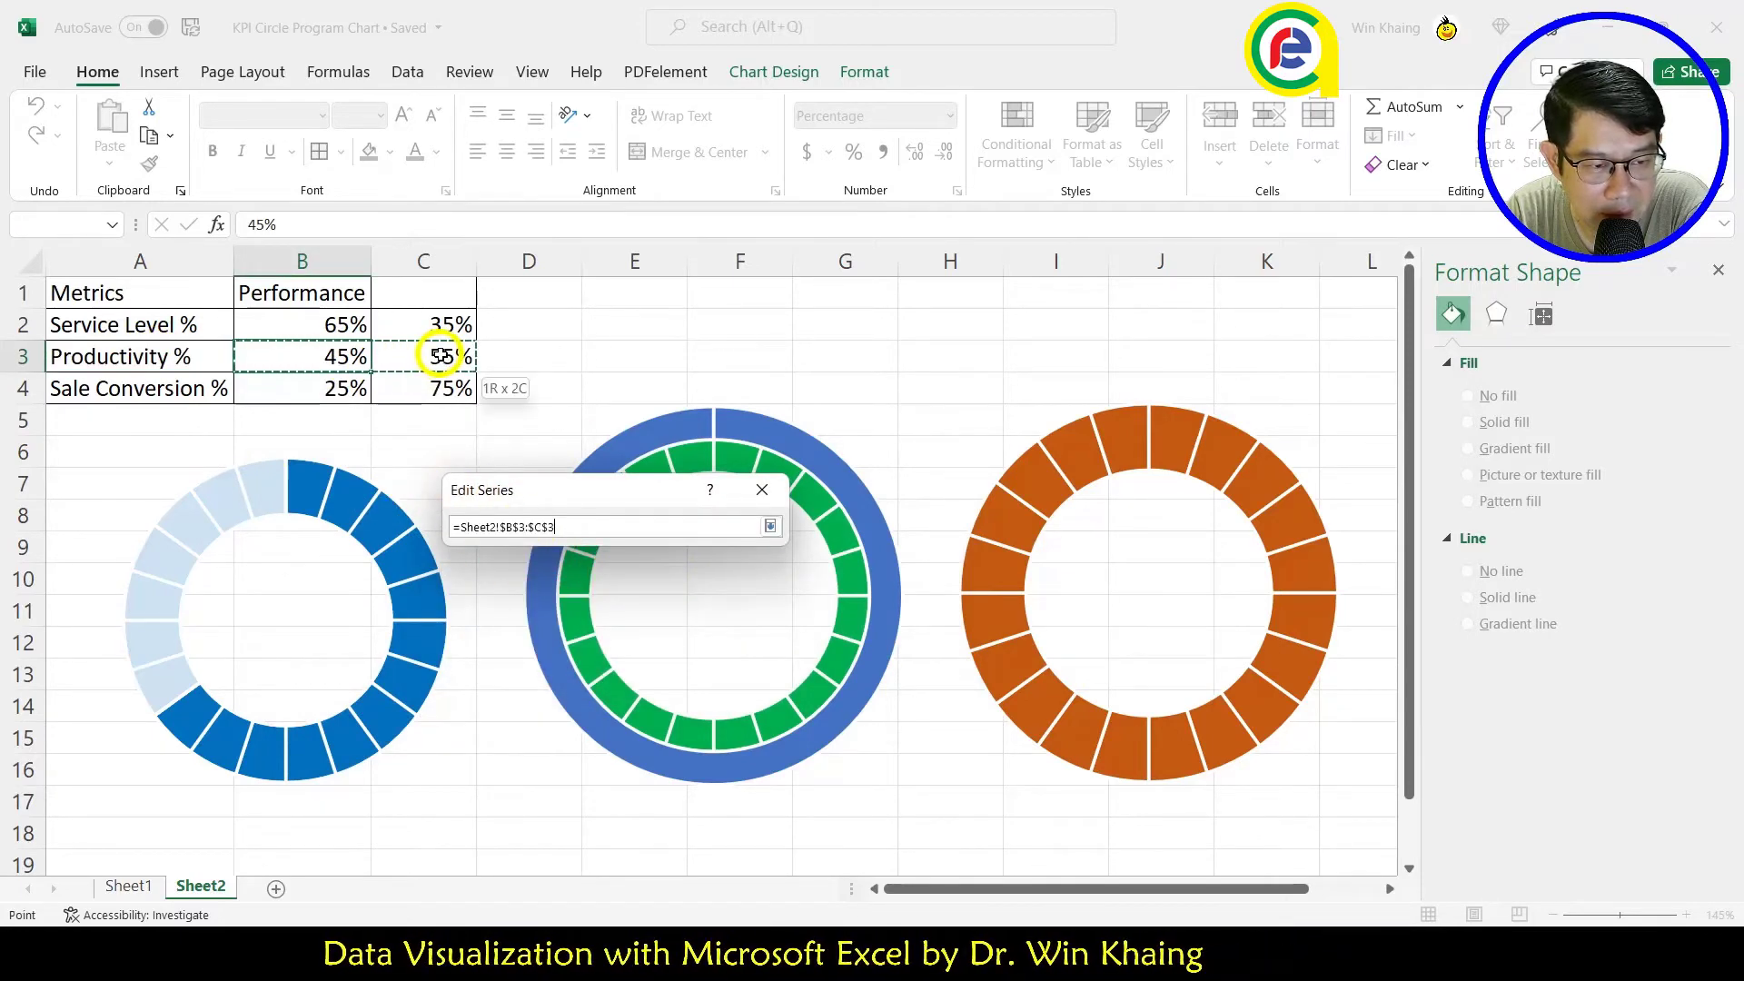
pyautogui.click(770, 527)
pyautogui.click(666, 629)
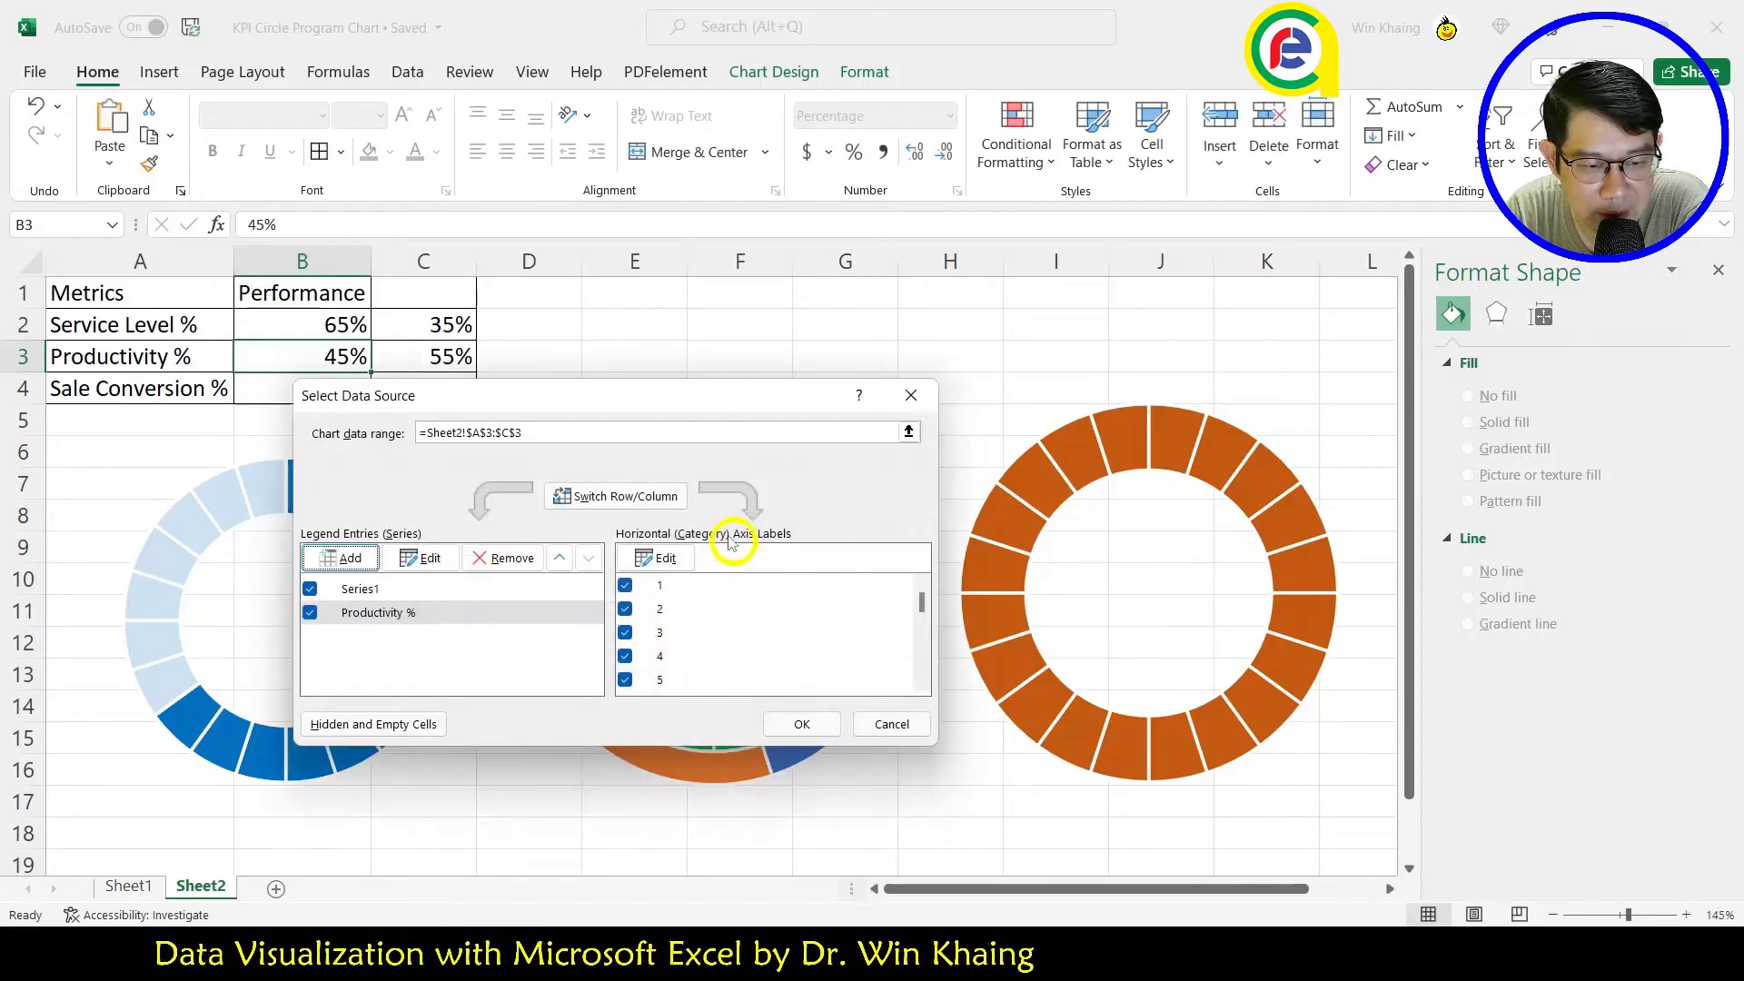
pyautogui.click(804, 724)
# Step: Plot the Productivity % series on the secondary axis as a doughnut, so it overlays the segmented green ring
pyautogui.rightClick(807, 557)
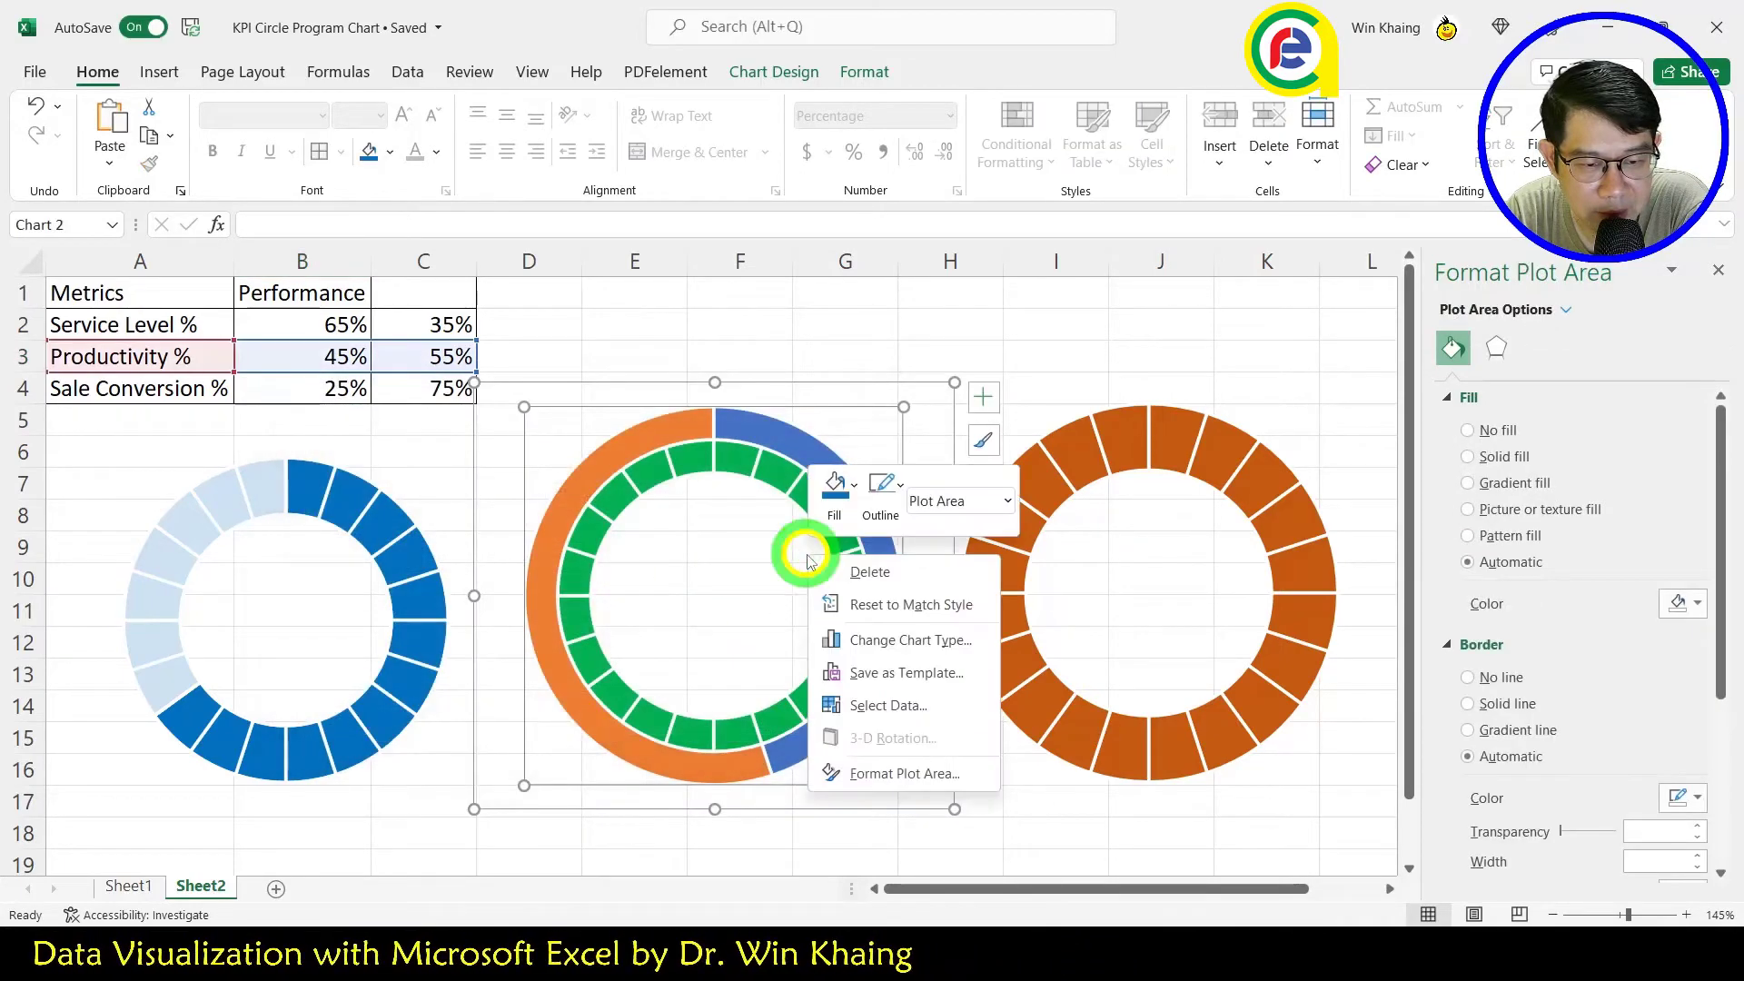
pyautogui.click(721, 591)
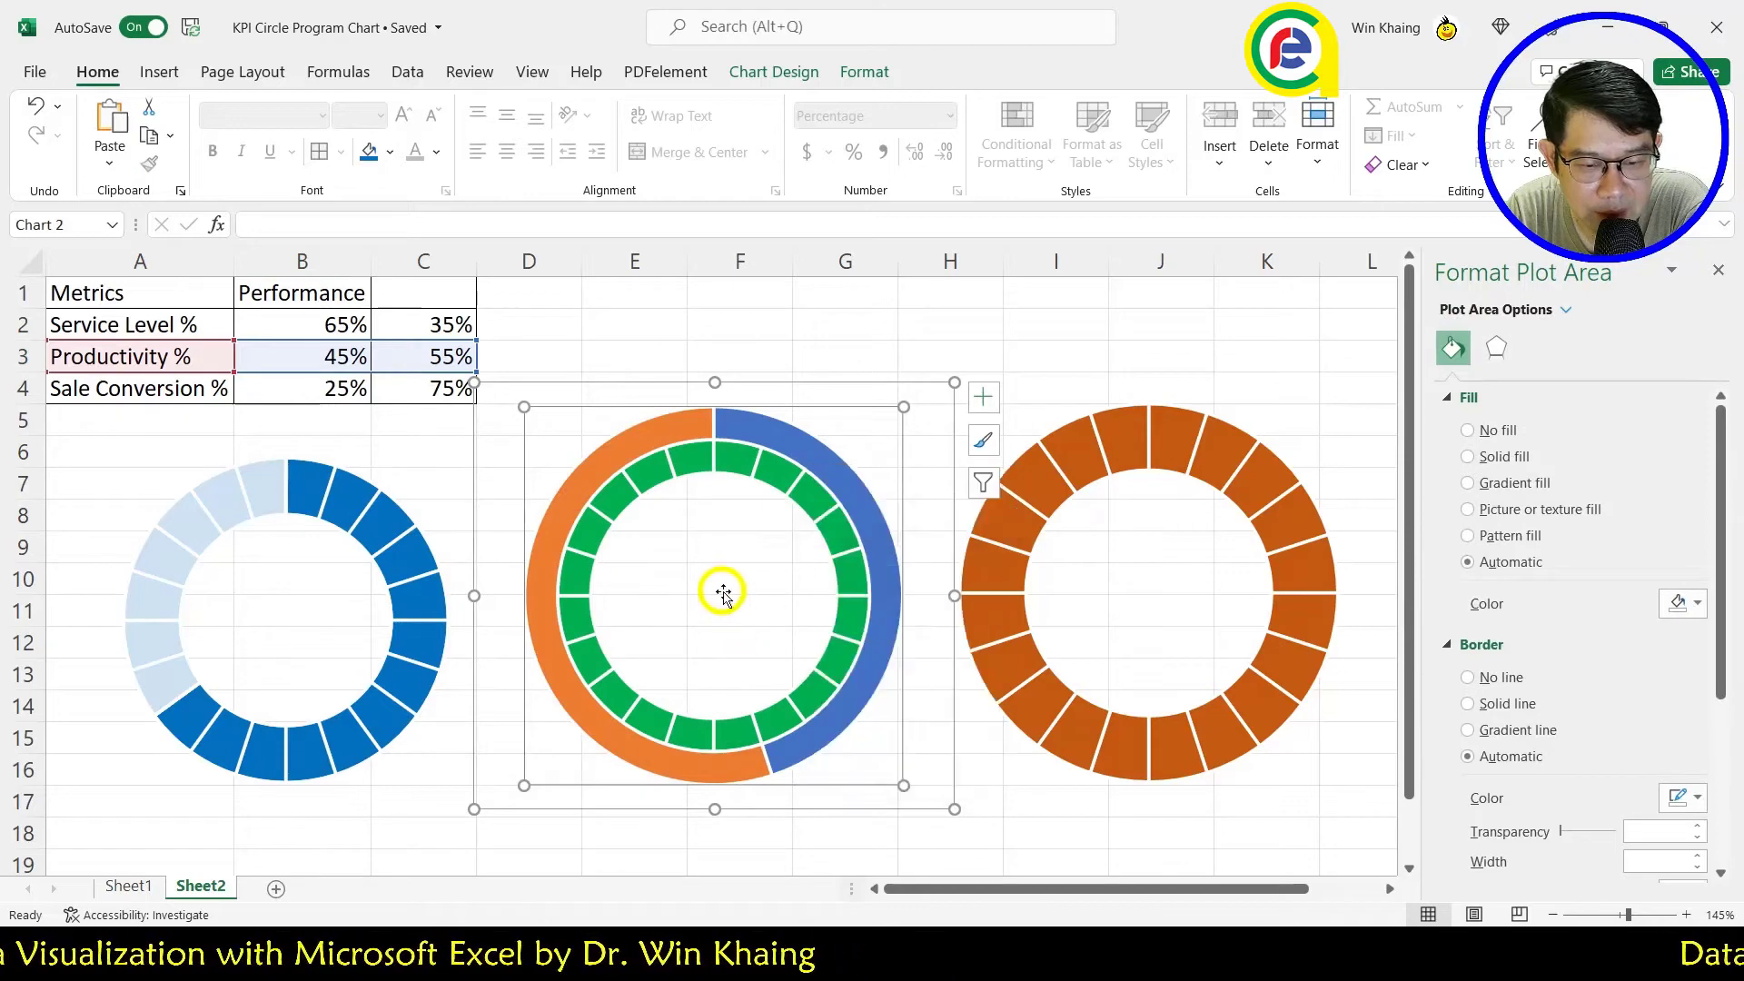
pyautogui.rightClick(800, 509)
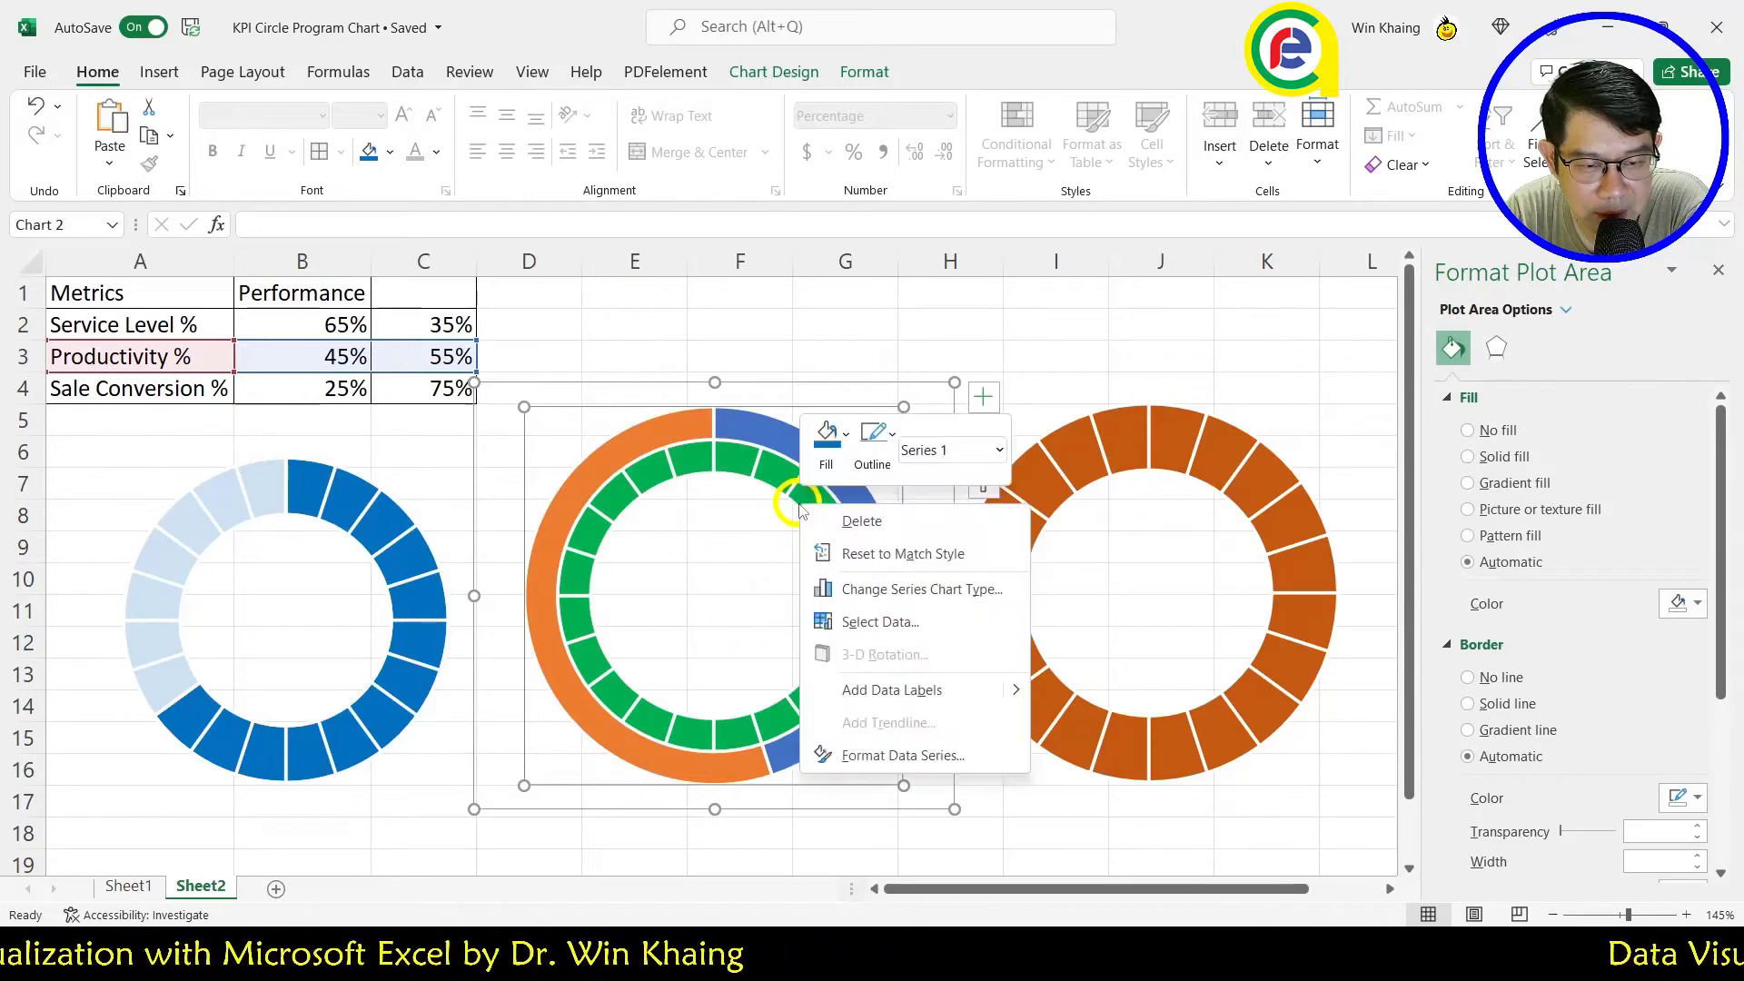
pyautogui.click(826, 589)
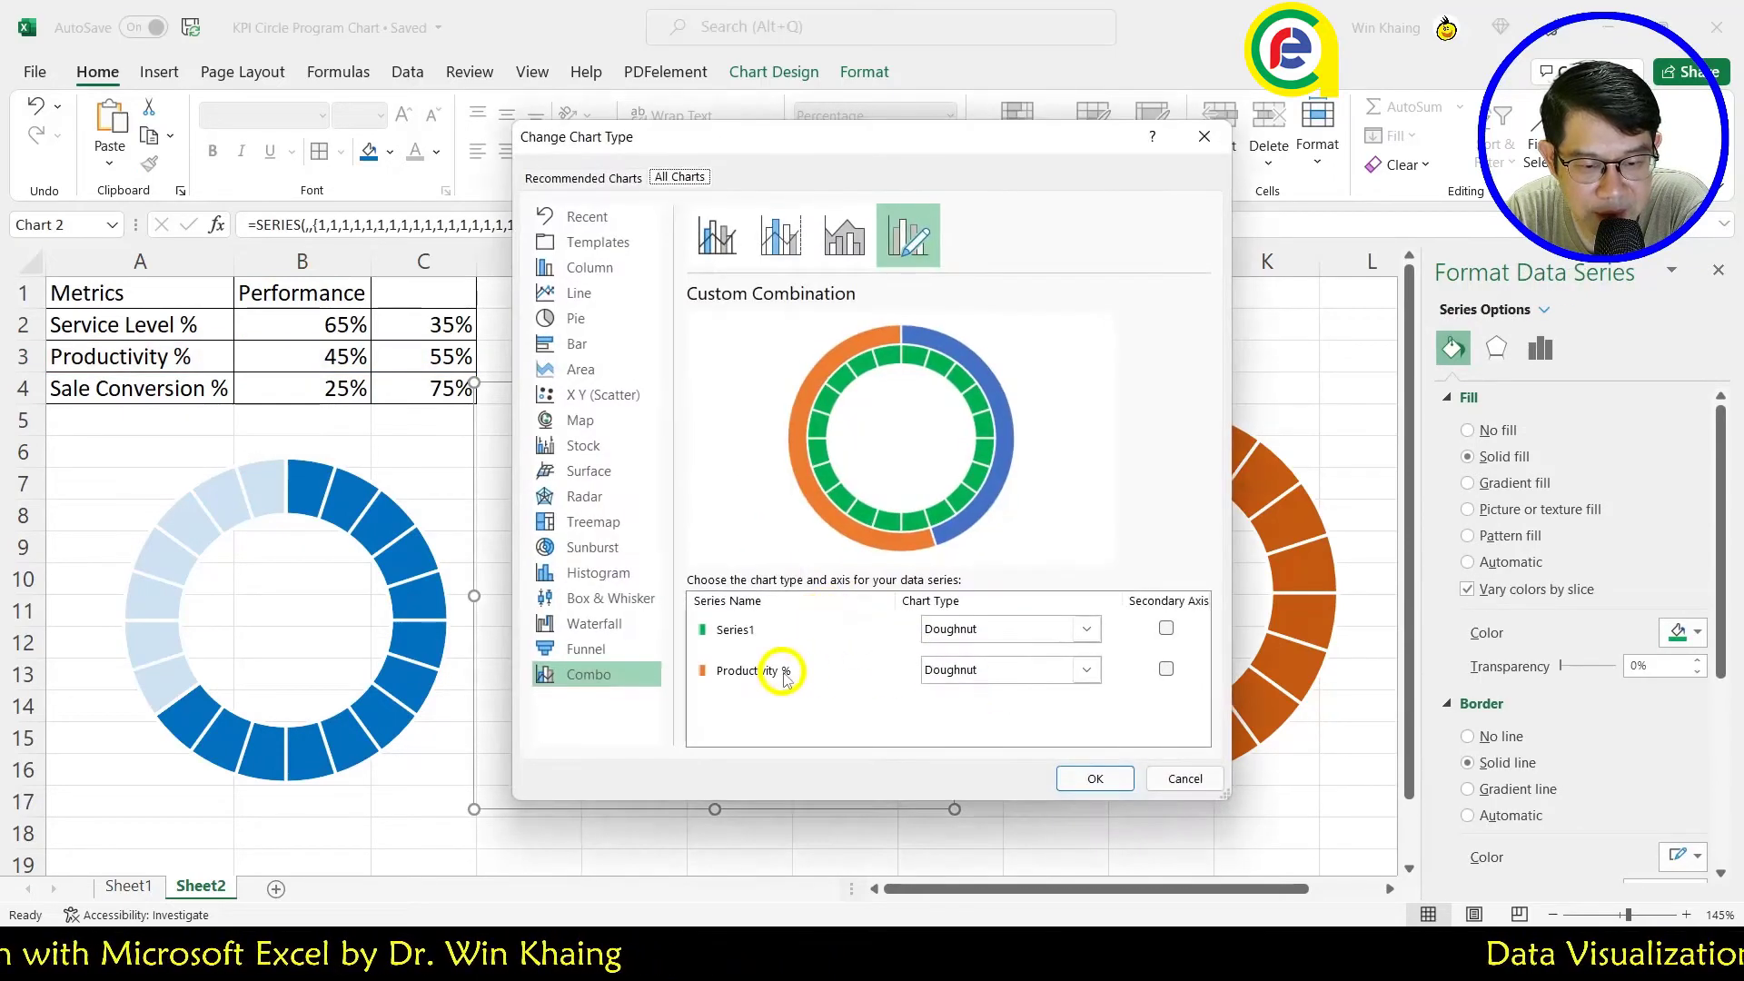
pyautogui.click(1166, 670)
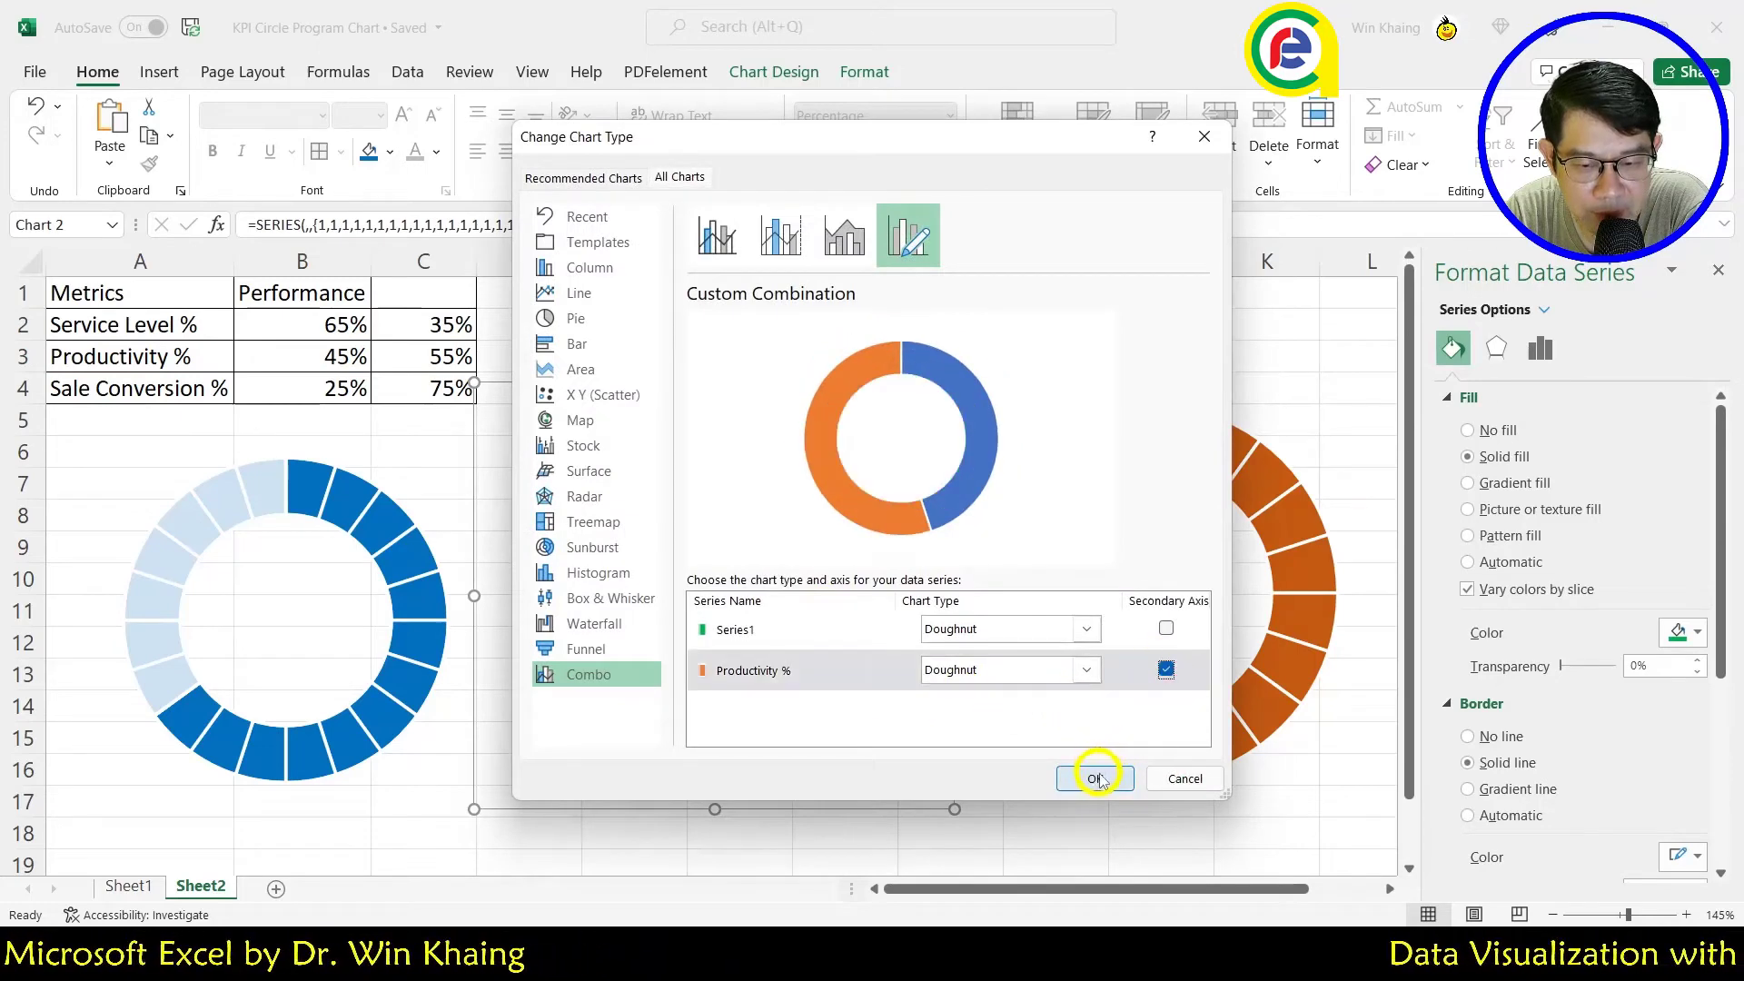
pyautogui.click(1096, 779)
pyautogui.click(1014, 334)
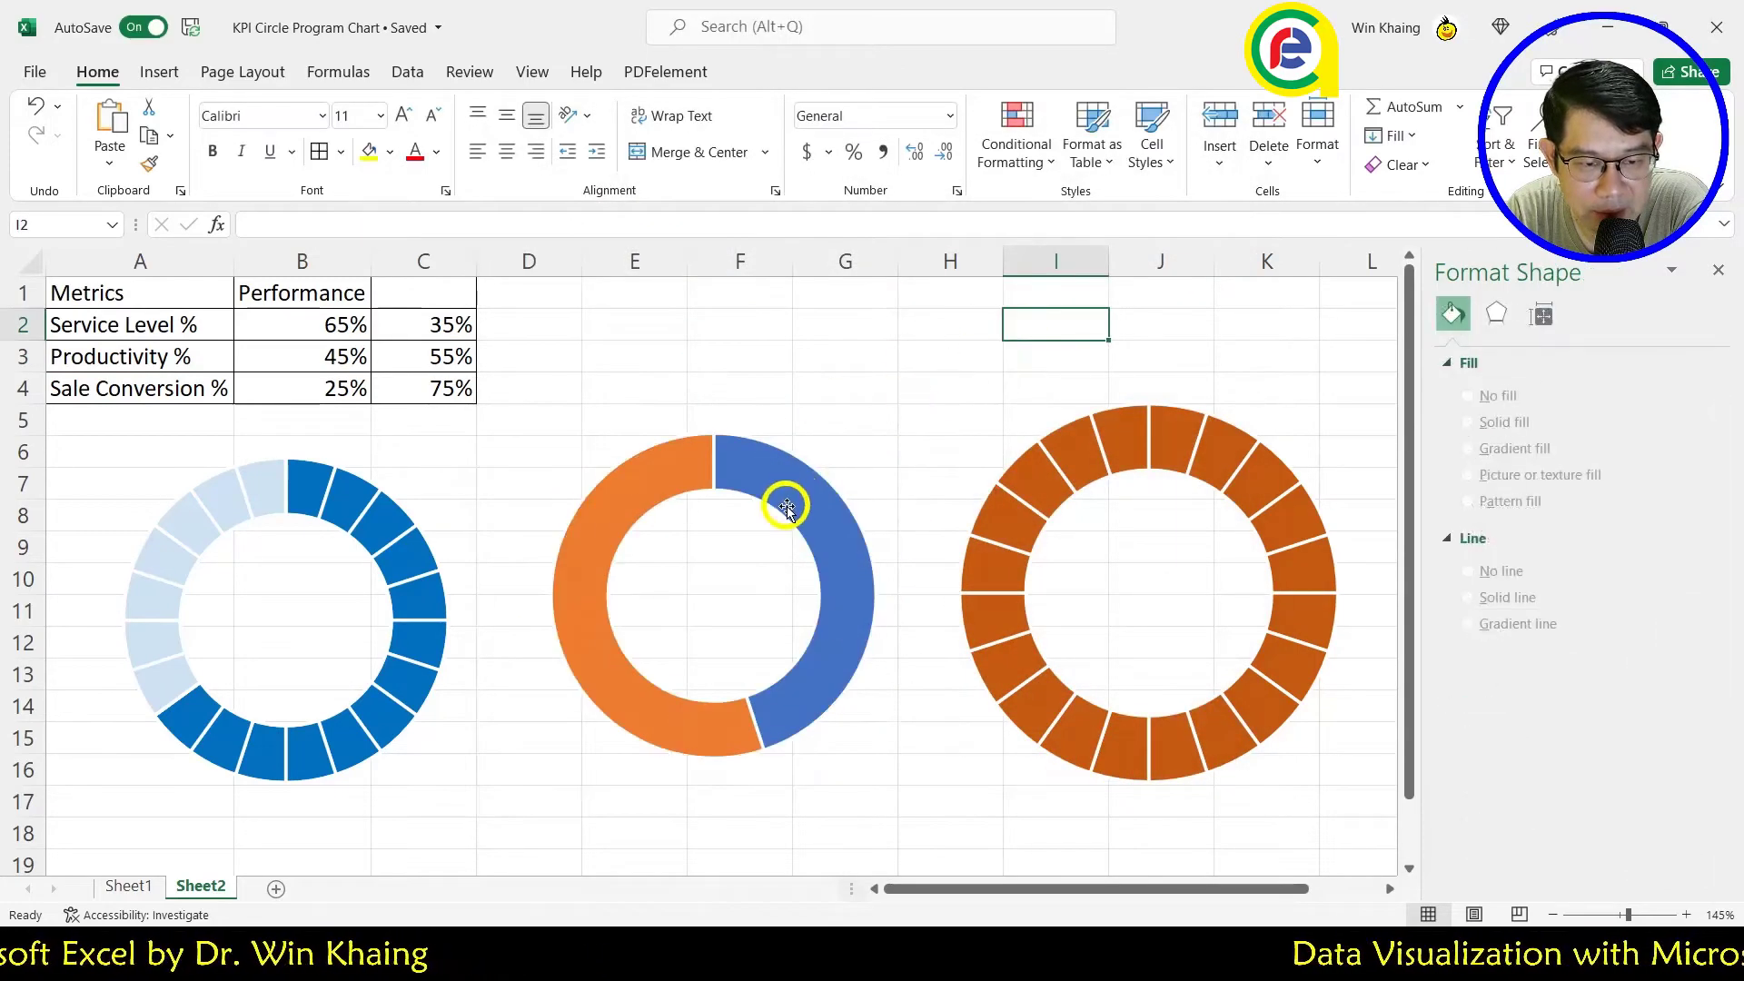
# Step: Set the 45% slice of the Productivity % doughnut to no fill
pyautogui.click(814, 499)
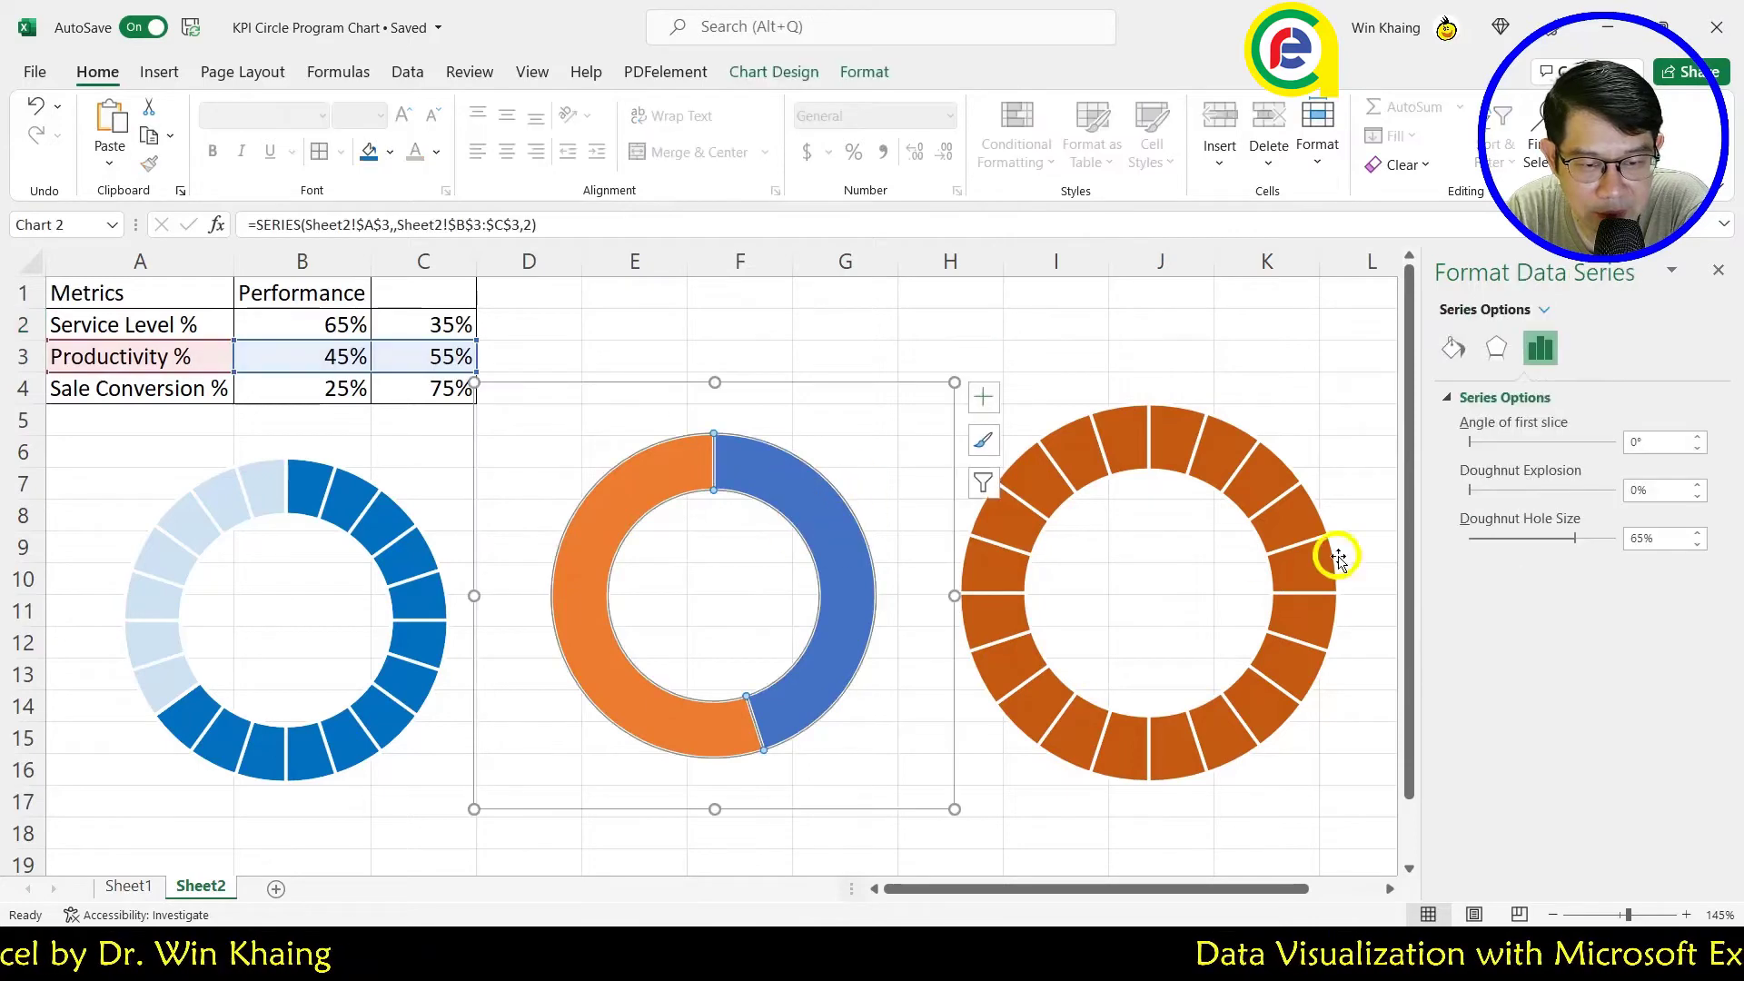
pyautogui.click(814, 510)
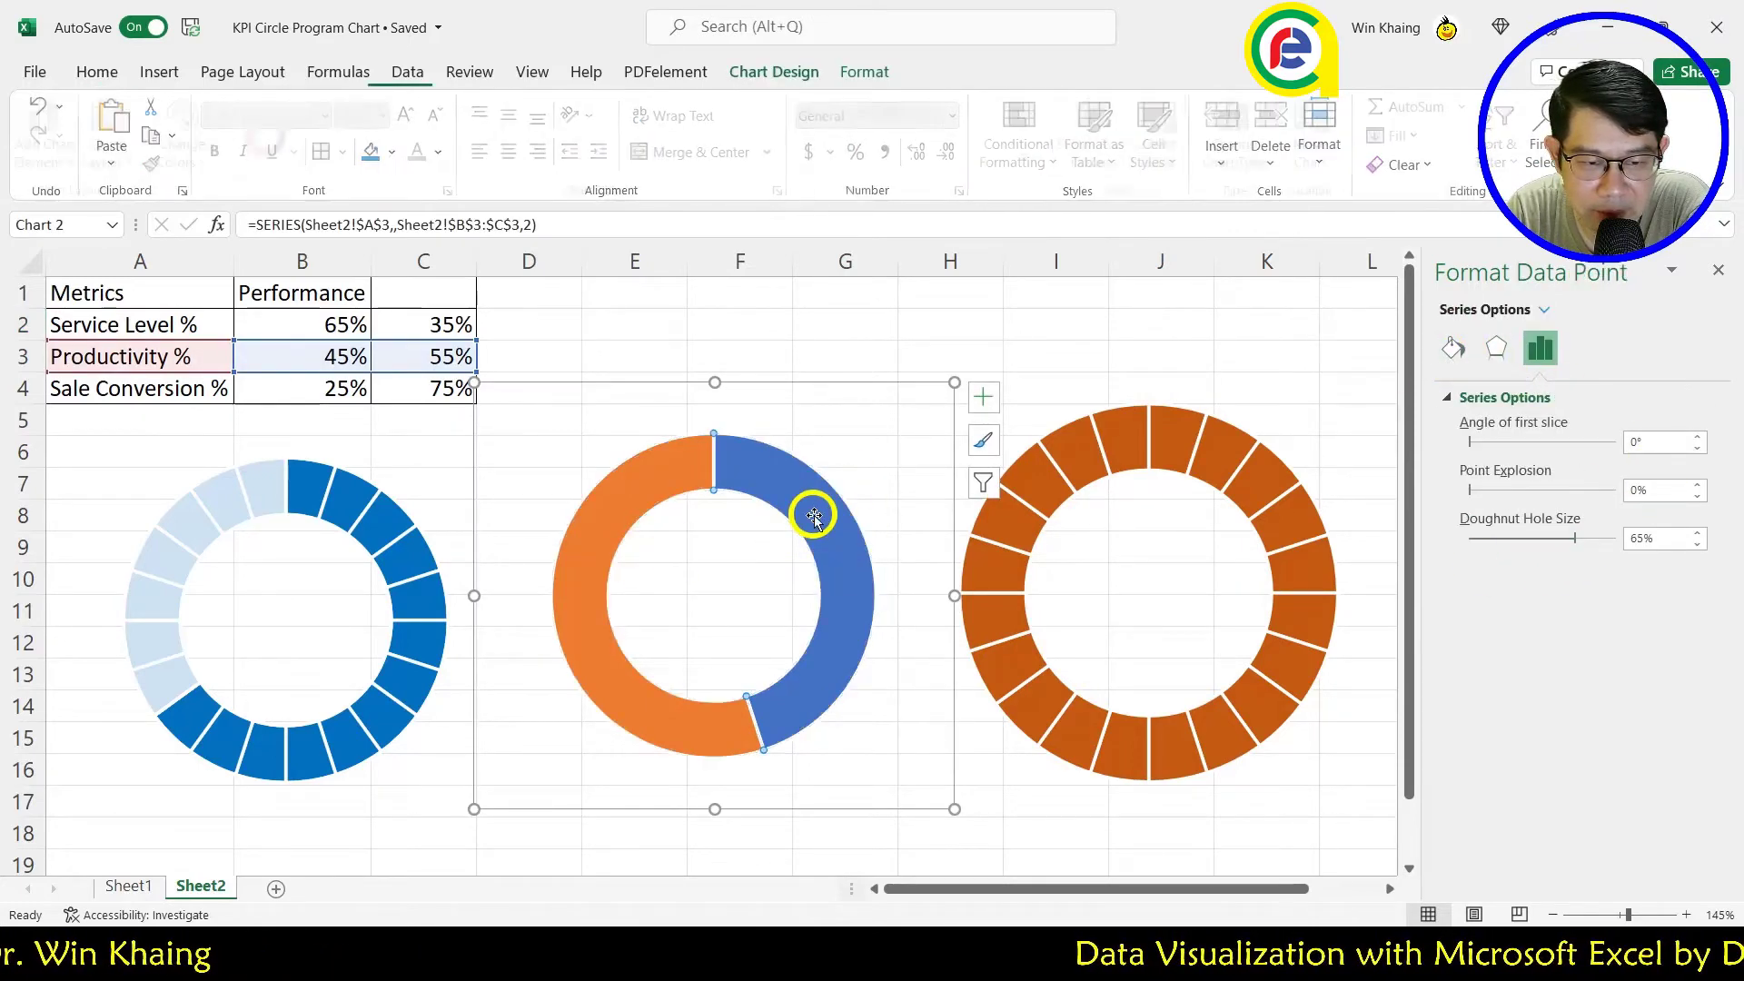
pyautogui.click(1454, 347)
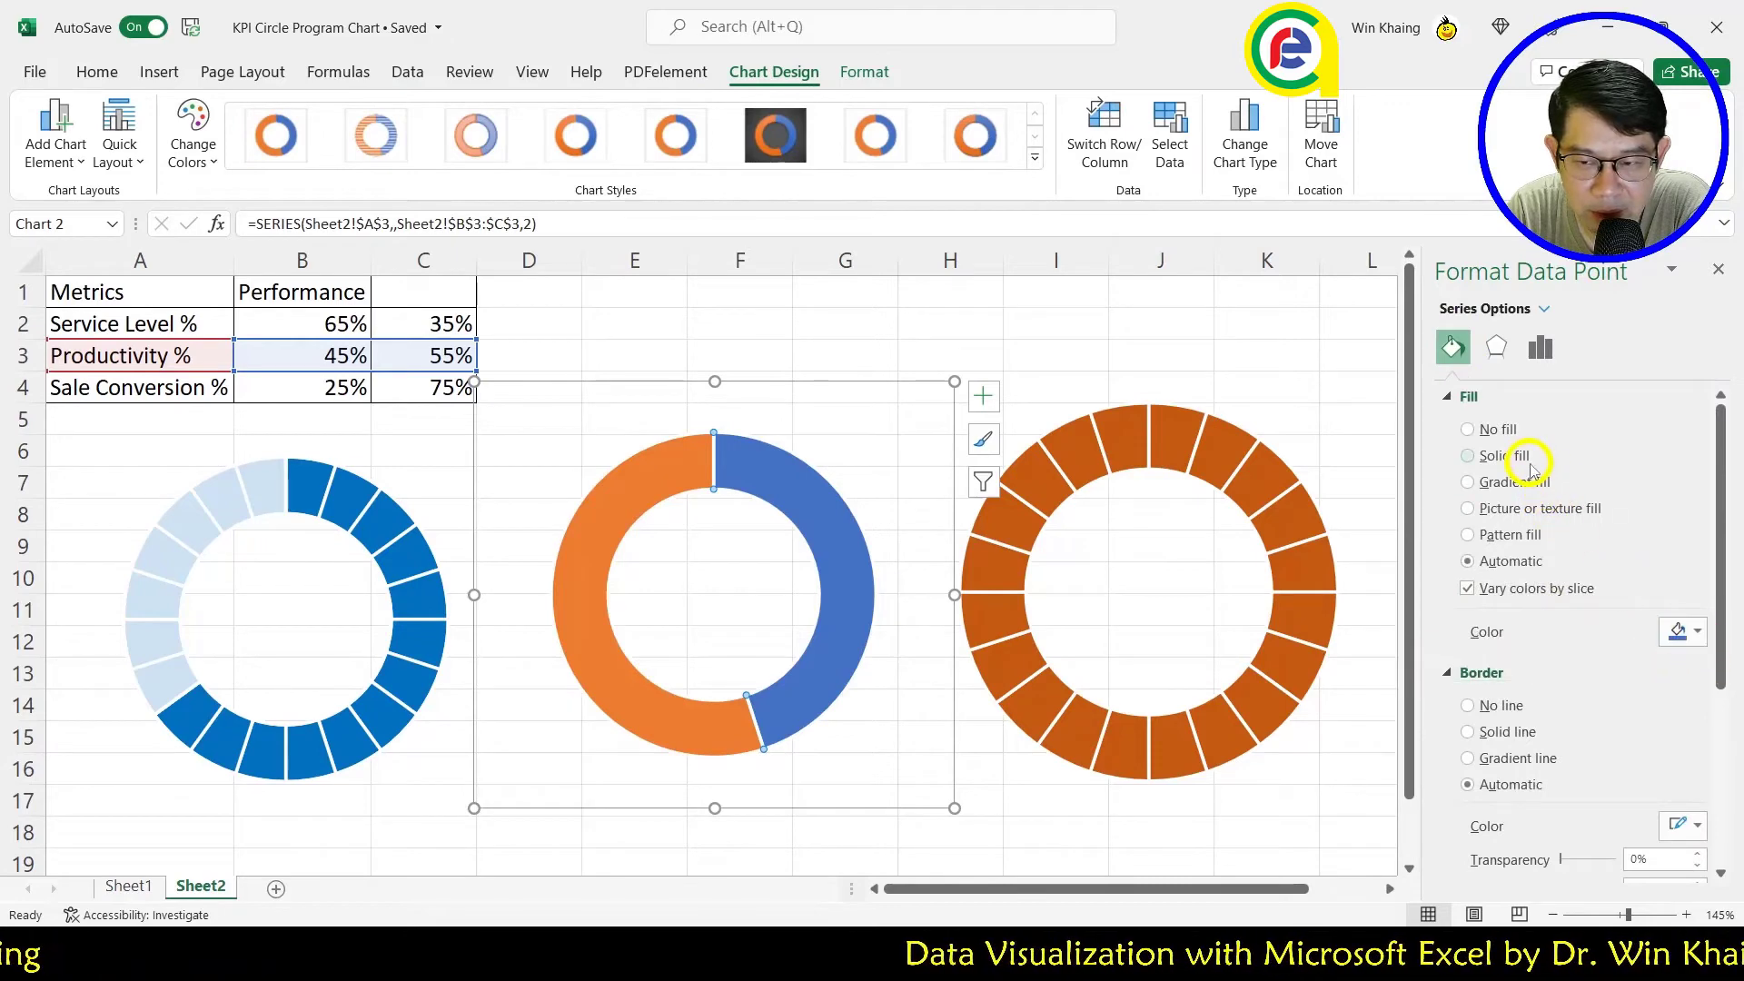
pyautogui.click(1508, 431)
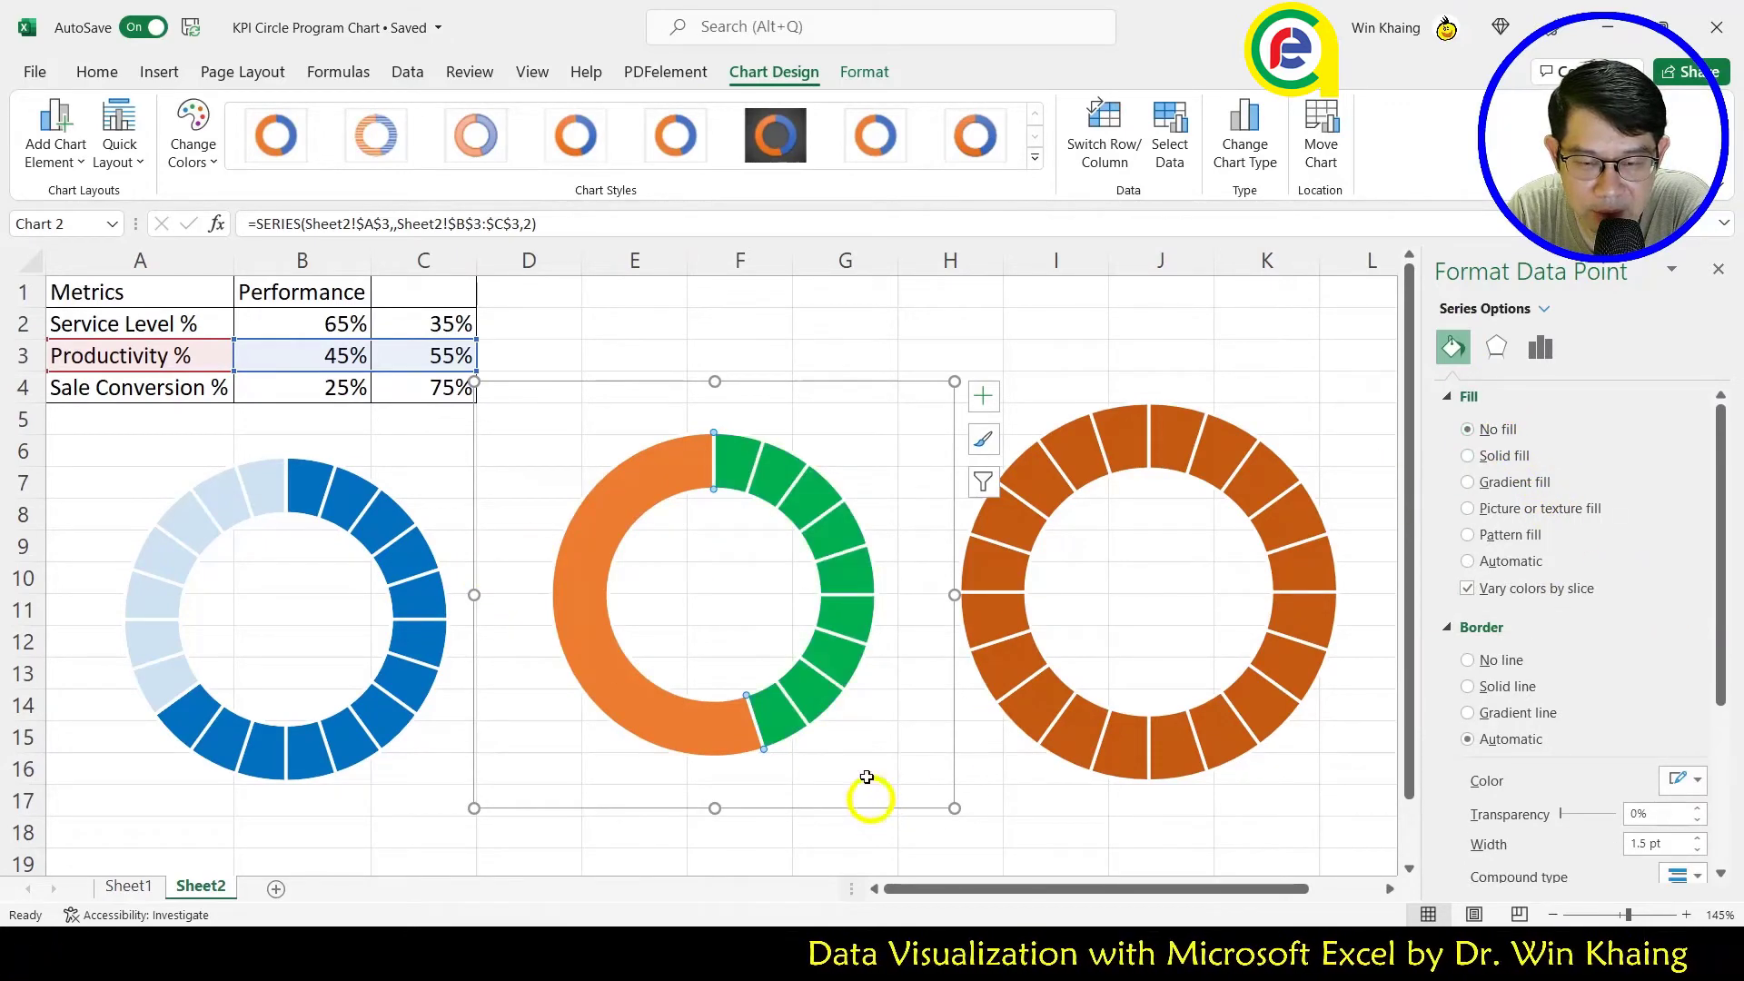
# Step: Fill the 55% slice of the Productivity % doughnut with white at 20% transparency
pyautogui.click(625, 505)
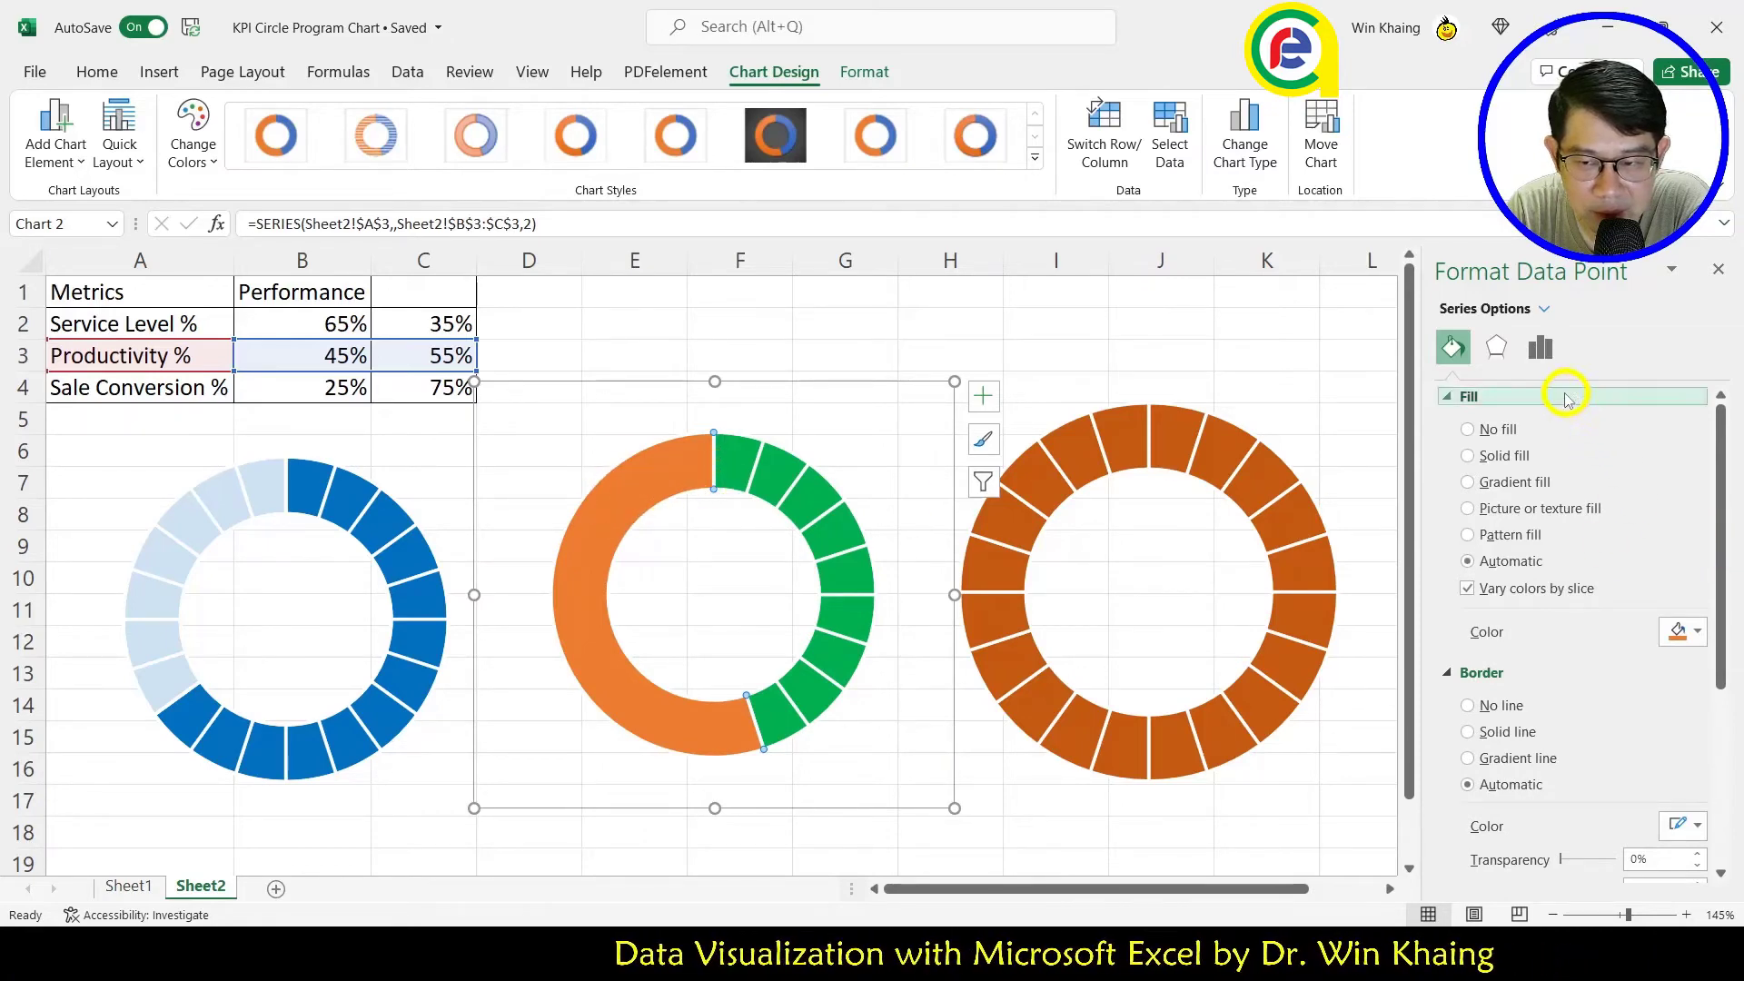
pyautogui.click(1682, 630)
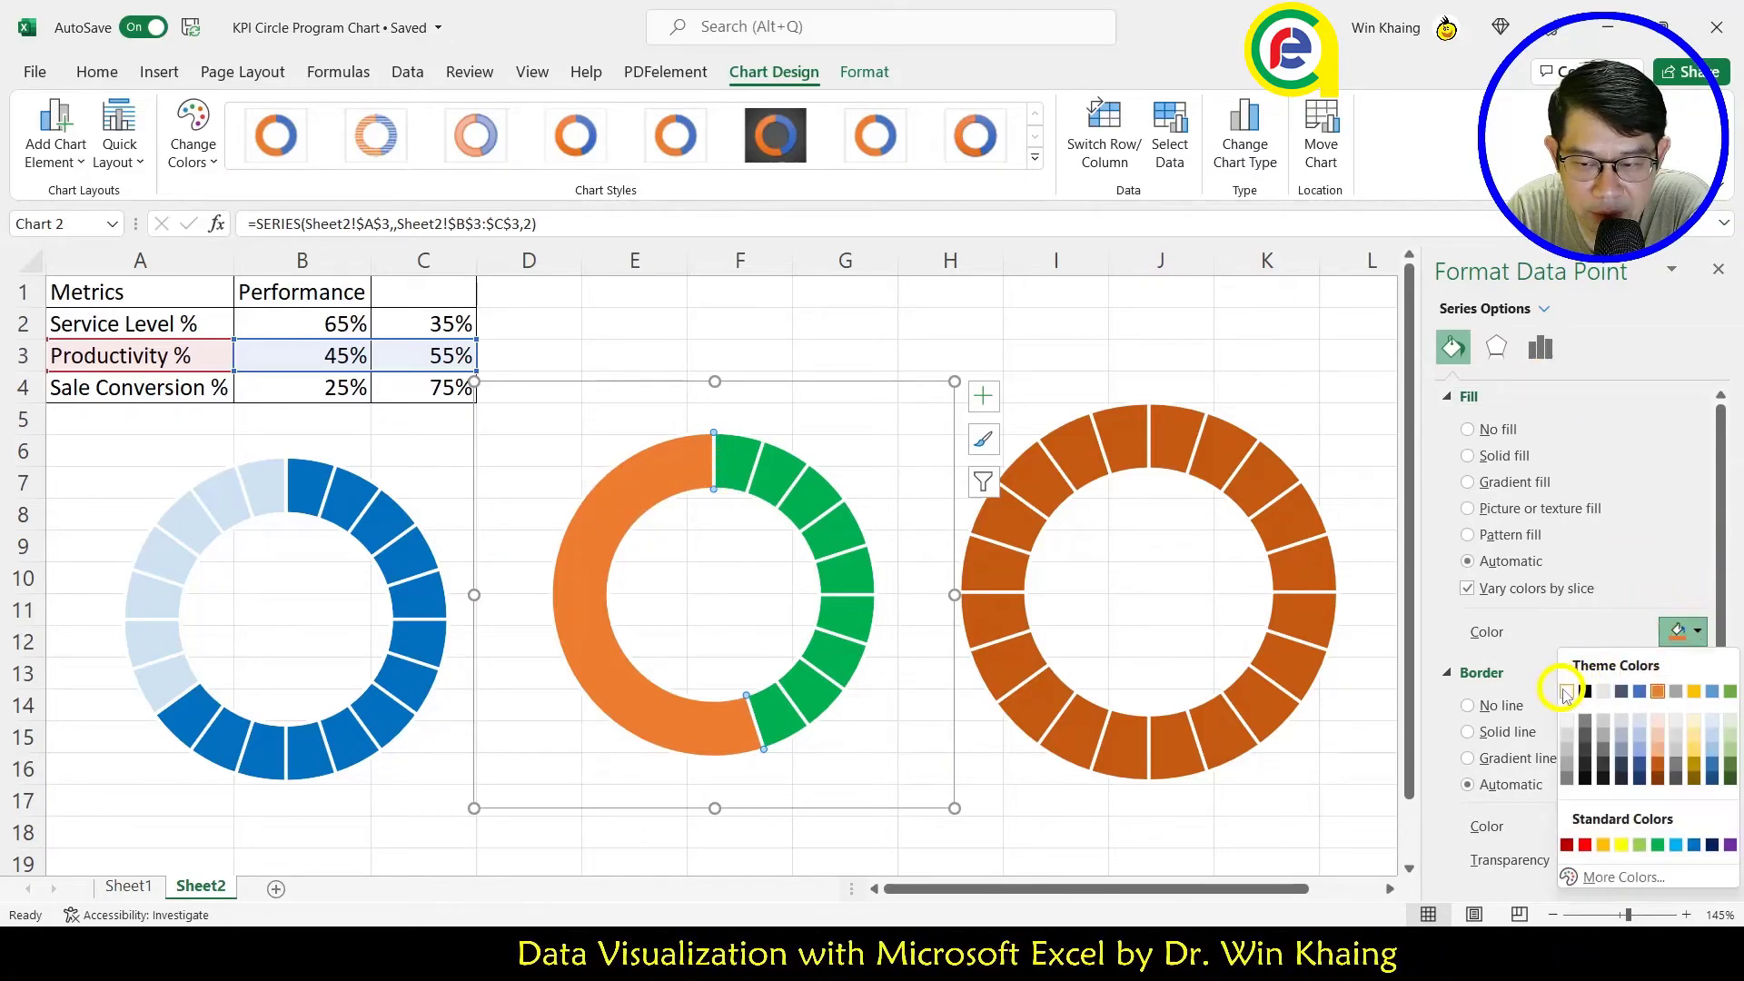
pyautogui.click(1583, 691)
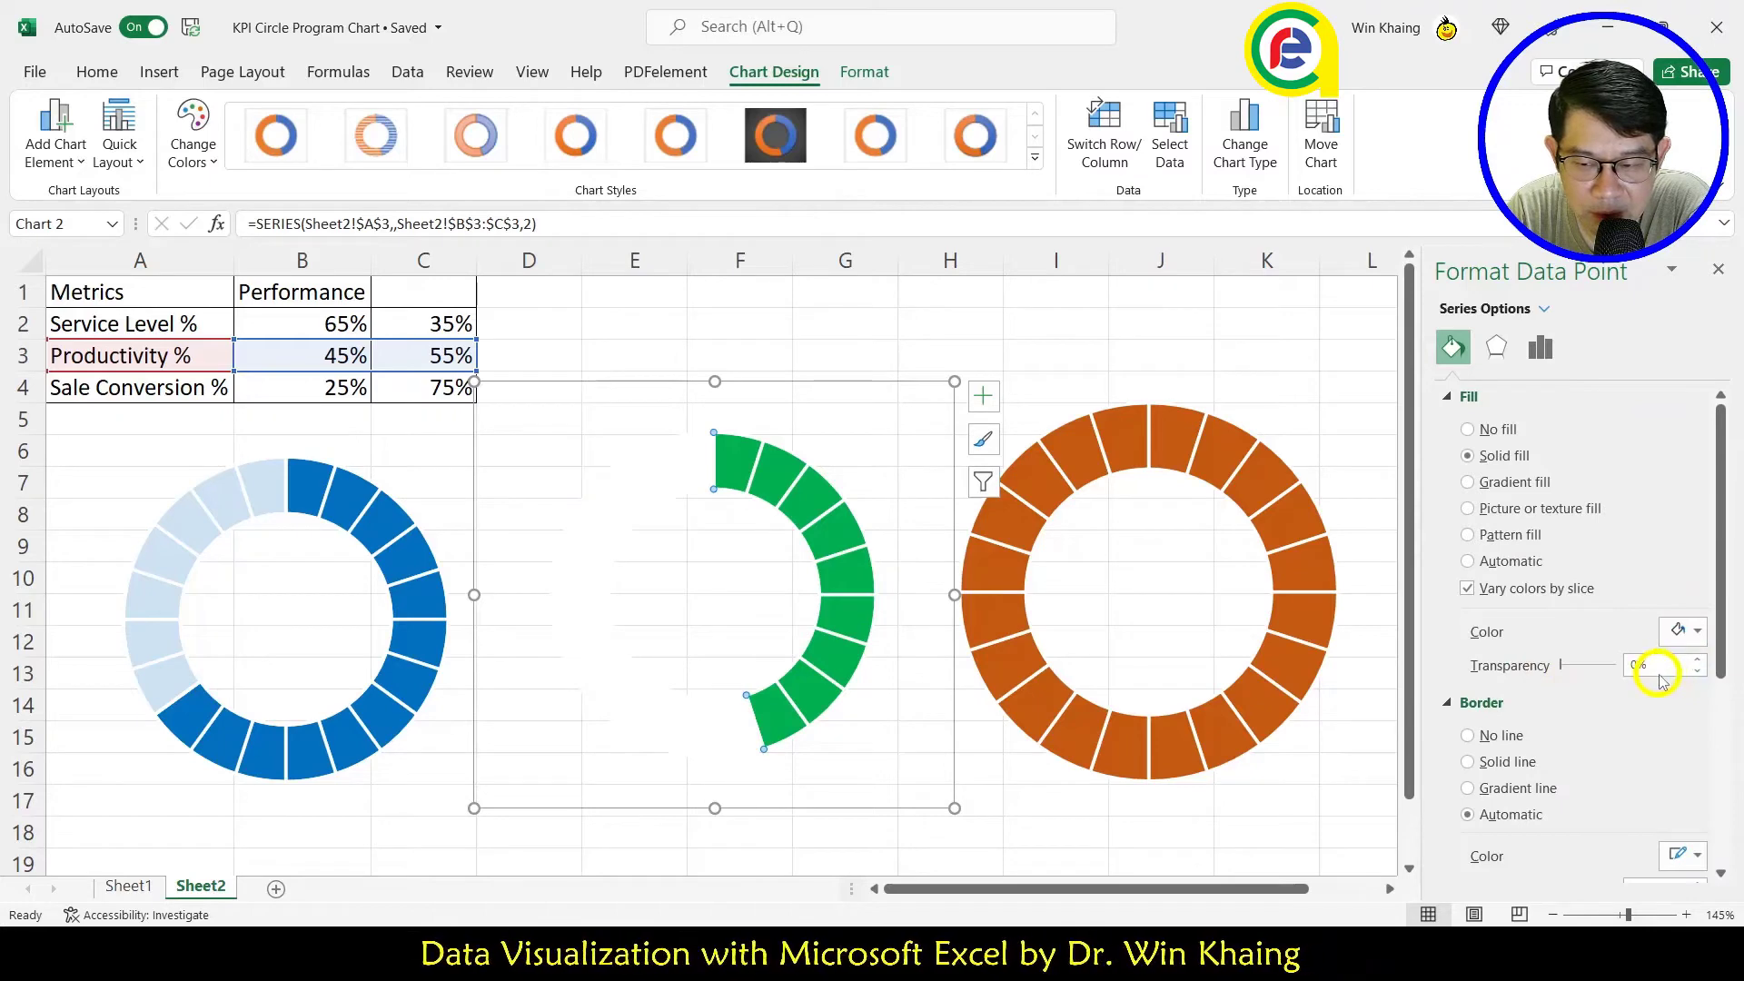
pyautogui.click(1565, 670)
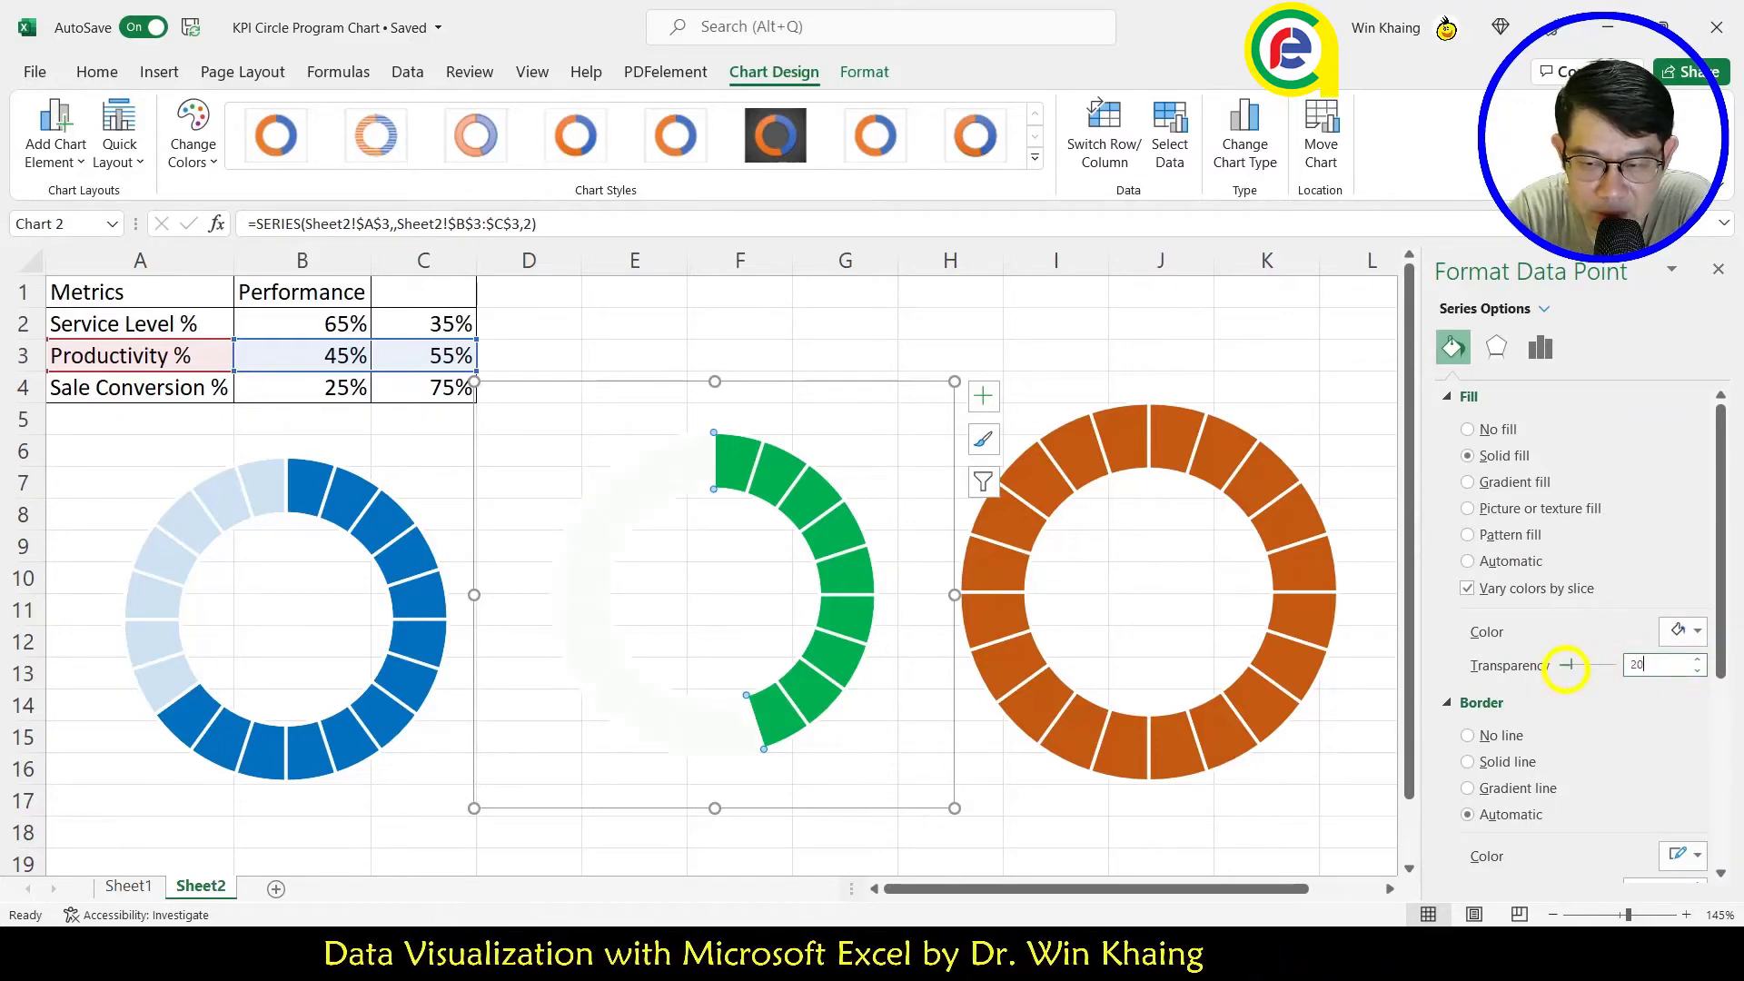
pyautogui.press('Return')
pyautogui.click(989, 347)
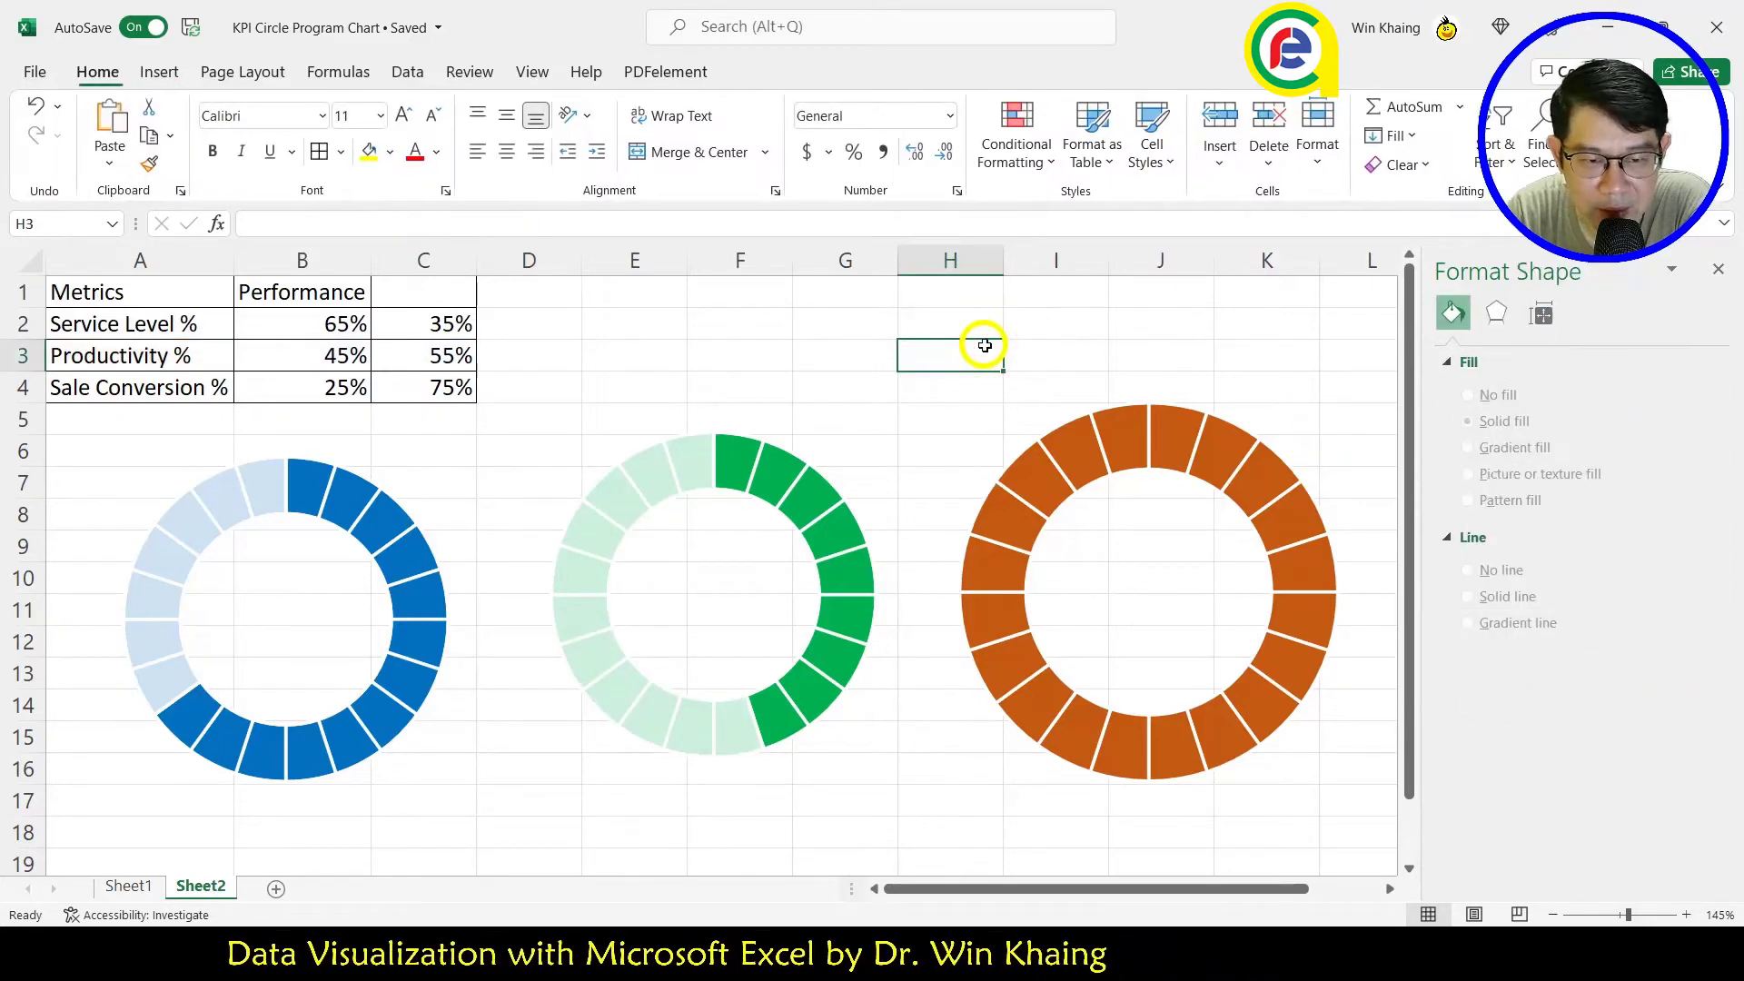
# Step: Add a new data series to the orange ring chart, taking its name from the Sale Conversion % label in Sheet2 cell A4
pyautogui.click(1172, 460)
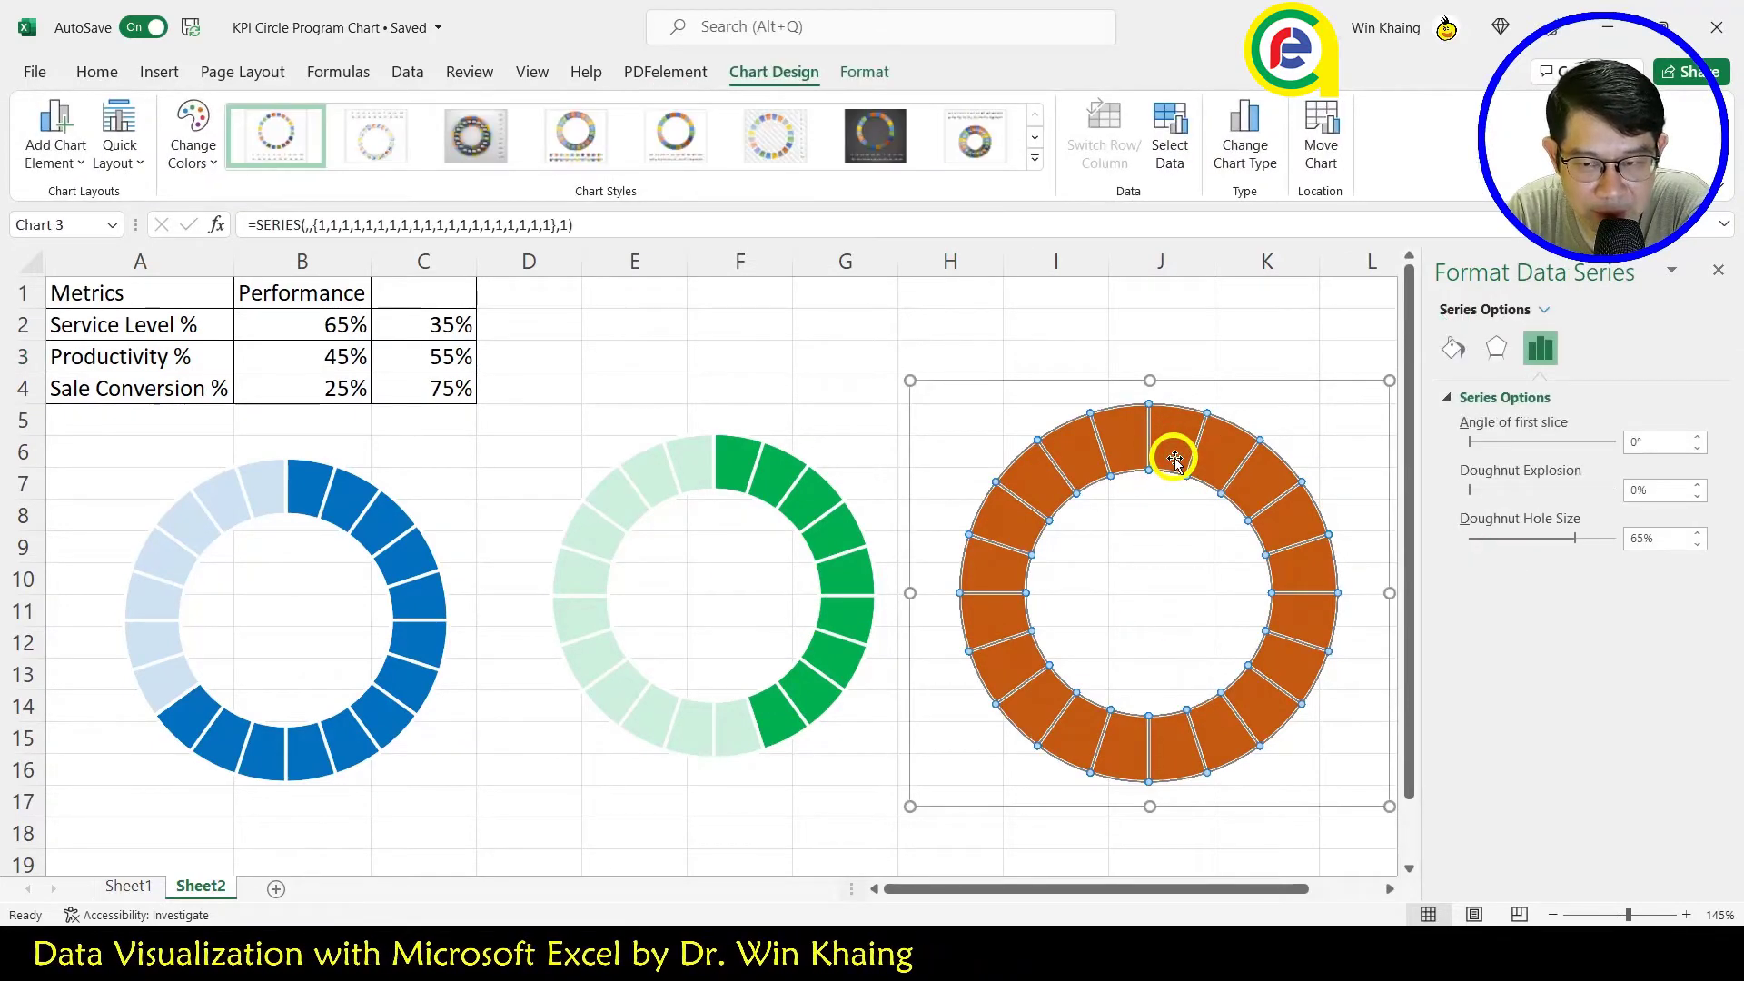
pyautogui.rightClick(1174, 460)
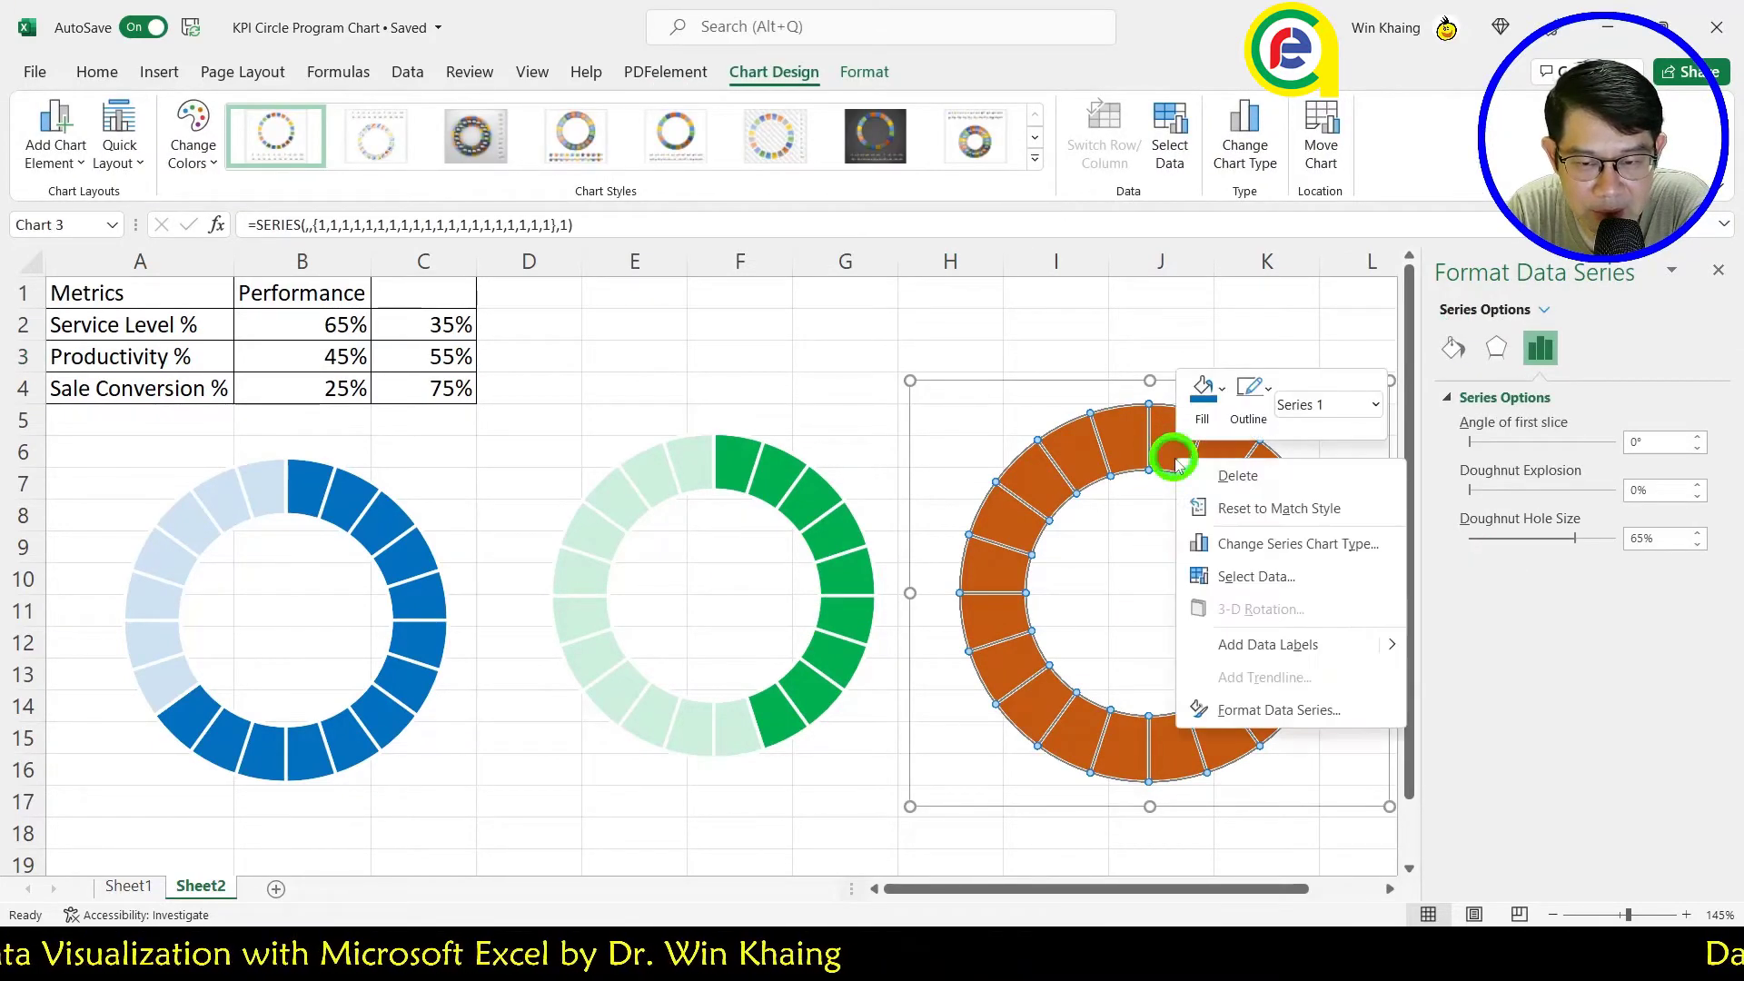
pyautogui.click(1208, 576)
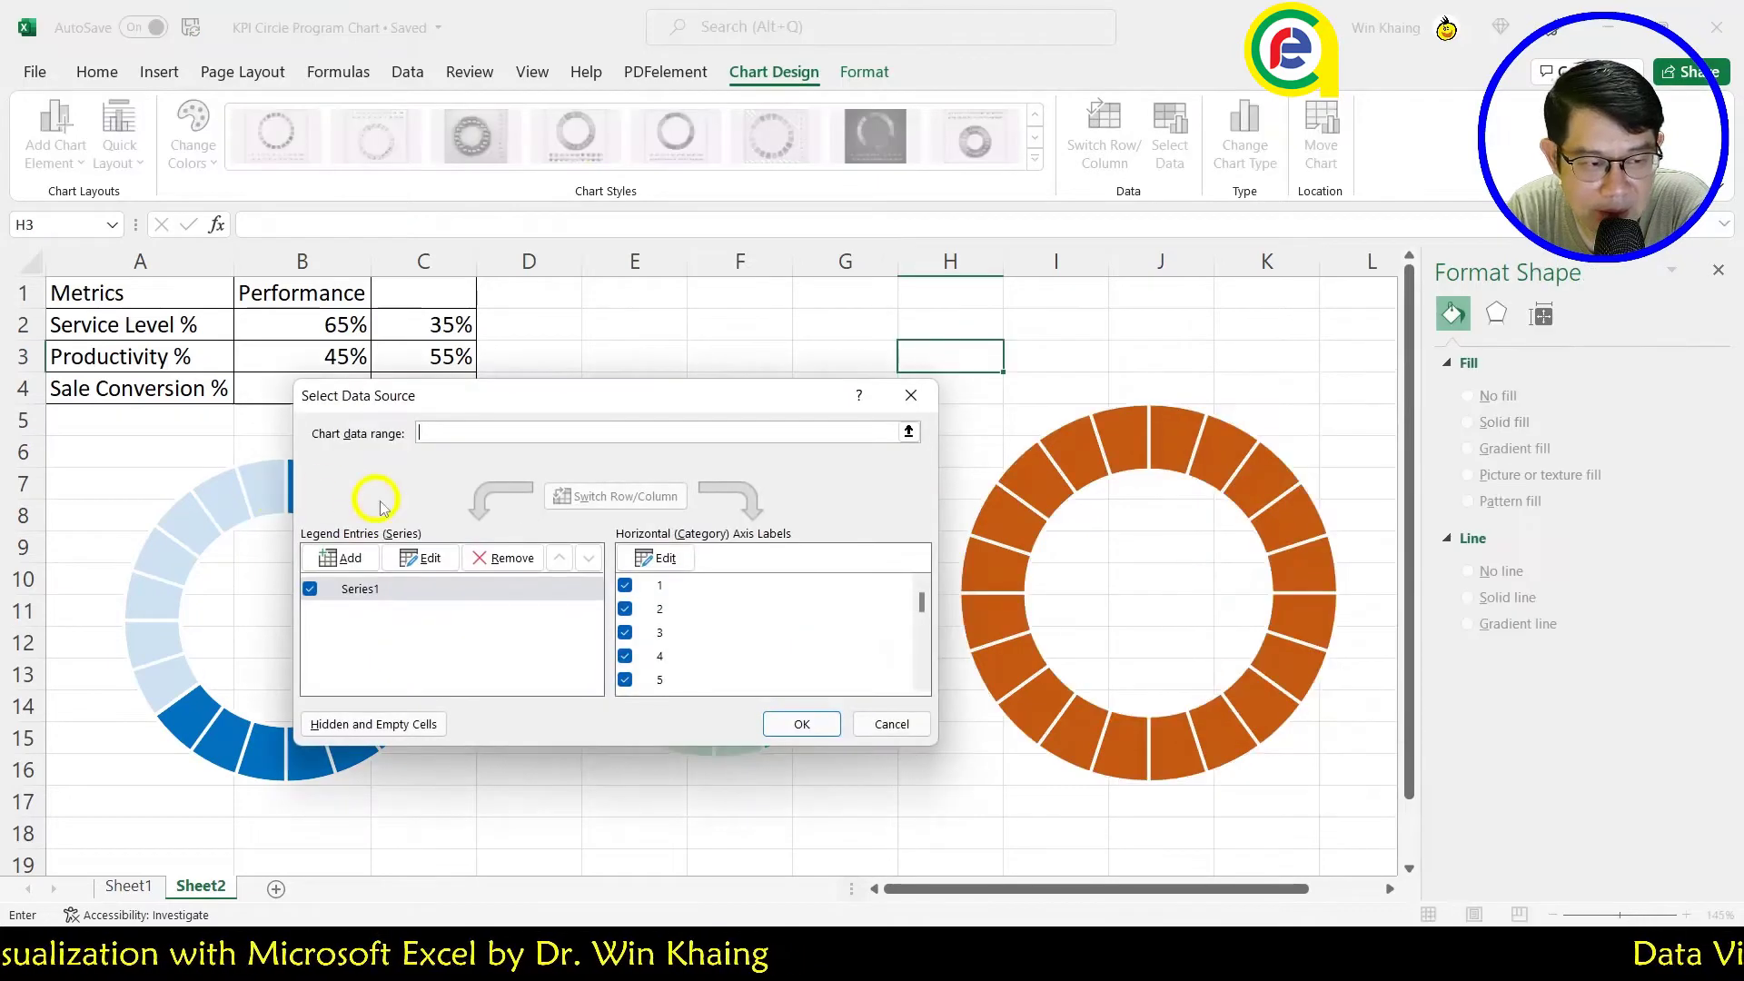
pyautogui.click(318, 556)
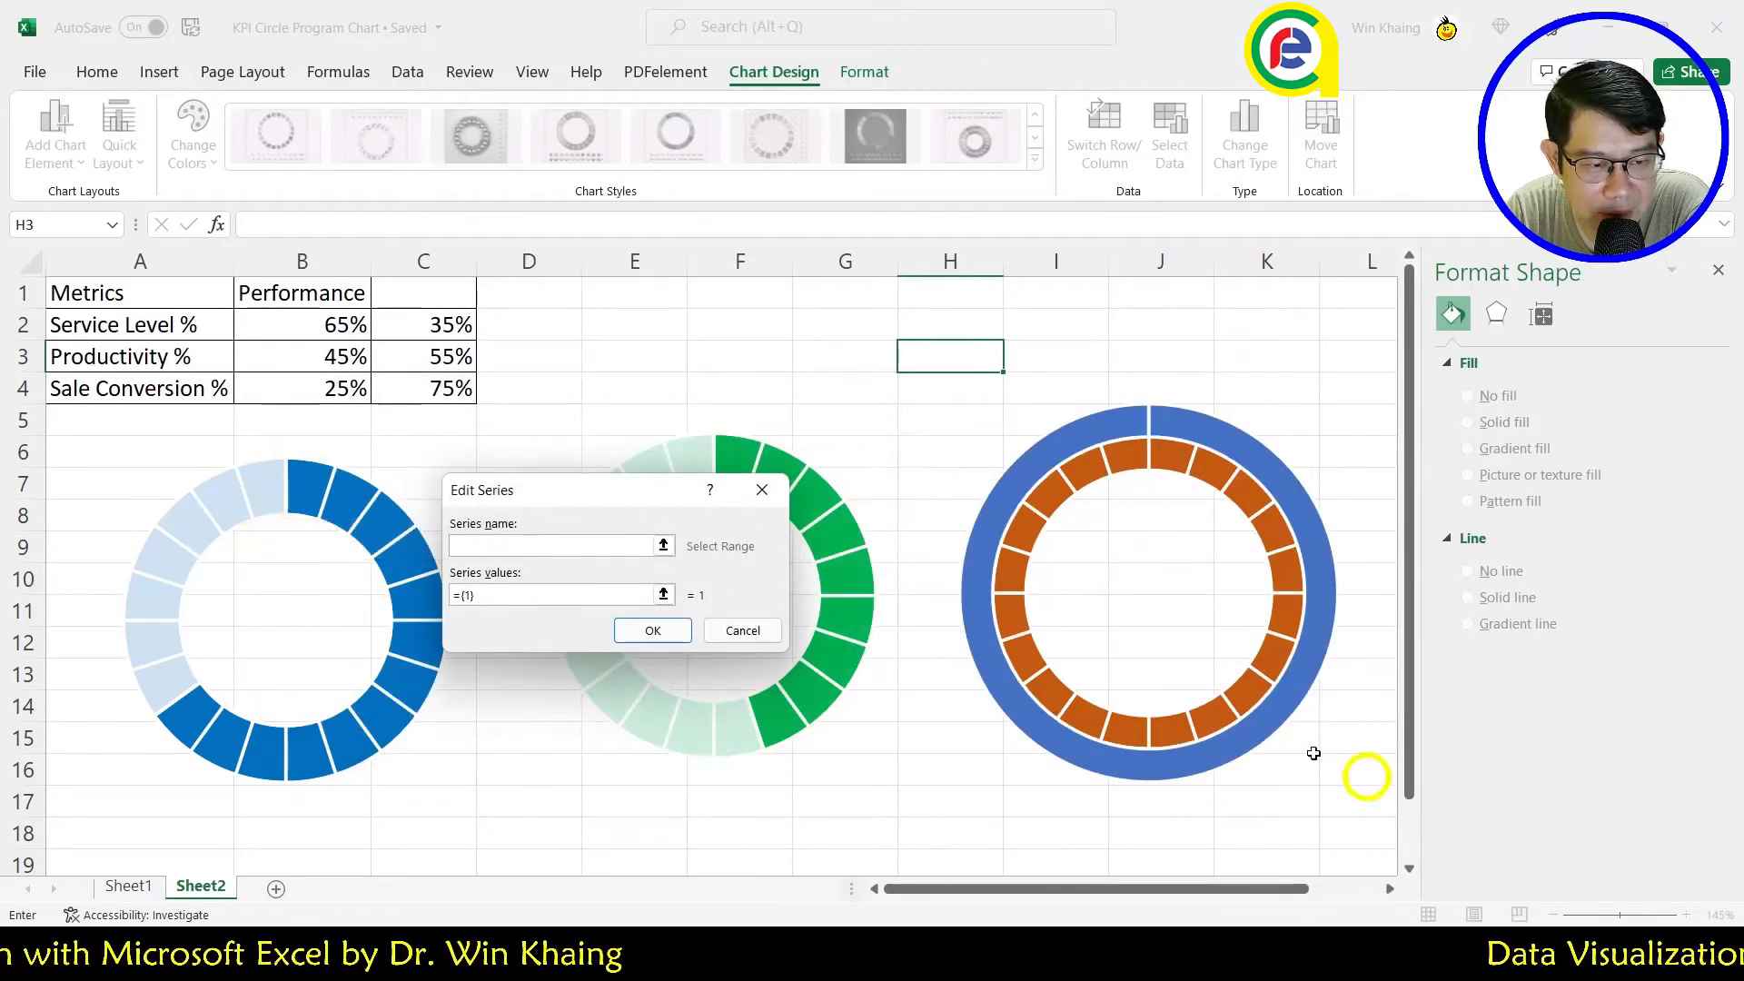
pyautogui.click(145, 393)
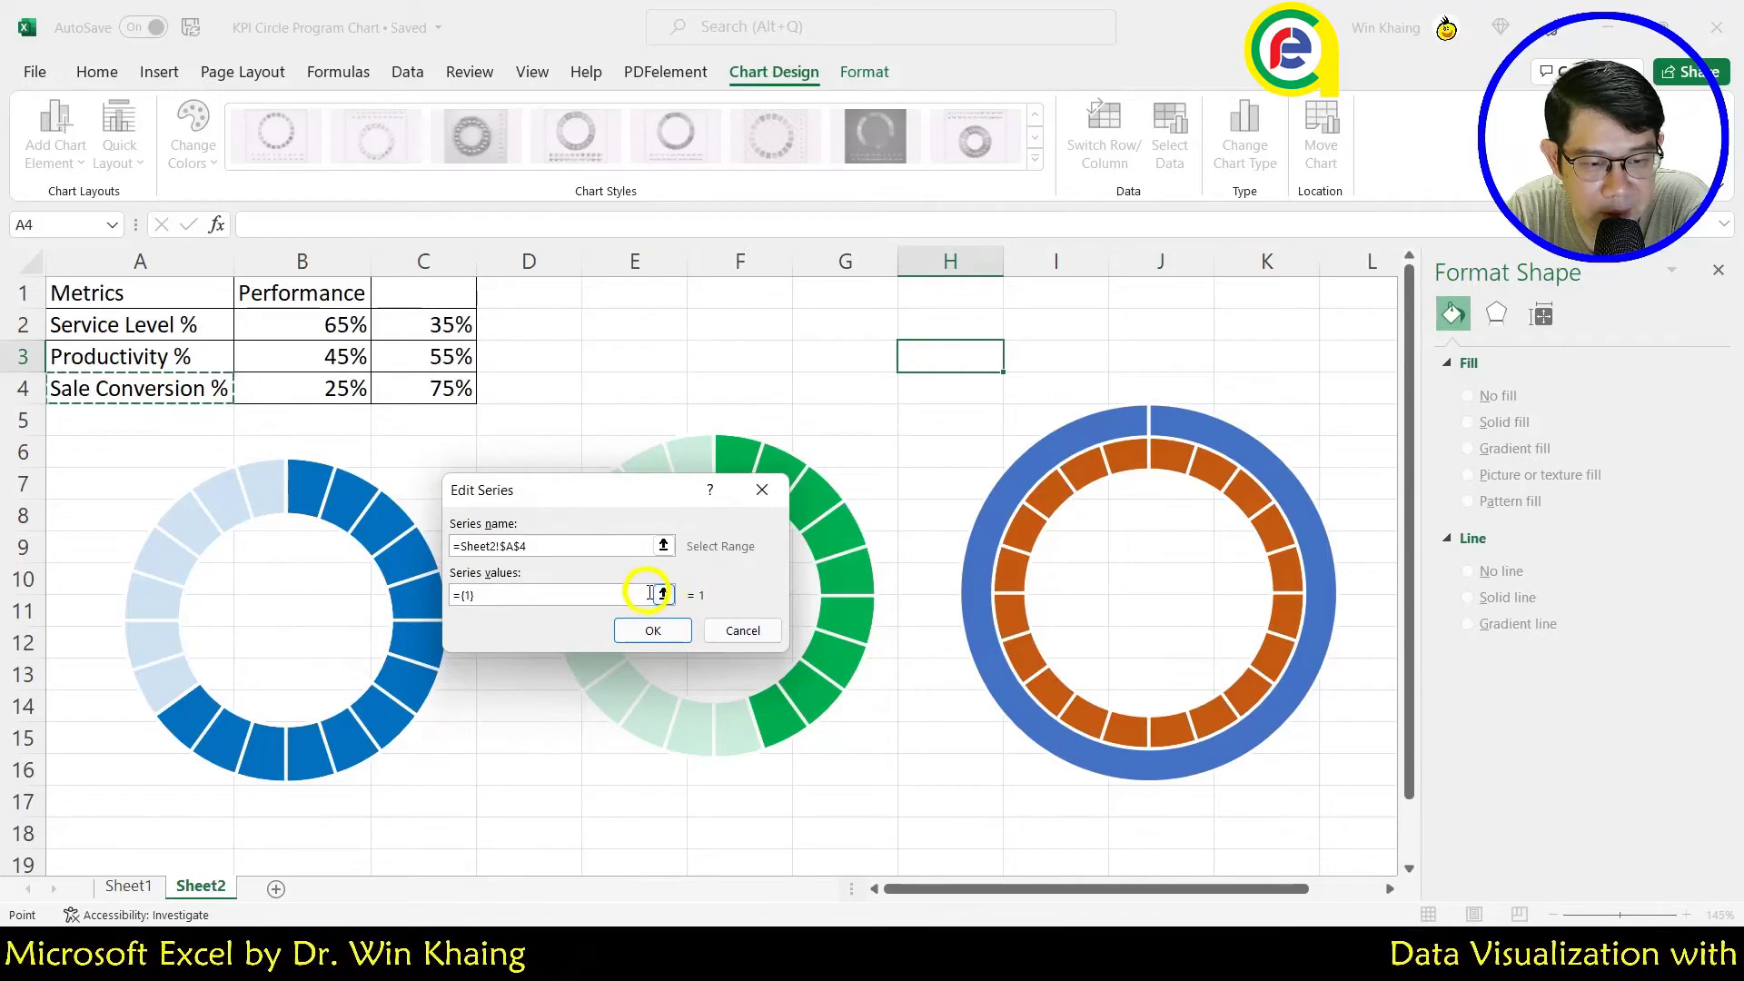
# Step: Set the new Sale Conversion % series' values to Sheet2 cells B4:C4 and apply the data source changes
pyautogui.click(662, 594)
pyautogui.moveTo(344, 389); pyautogui.dragTo(436, 390)
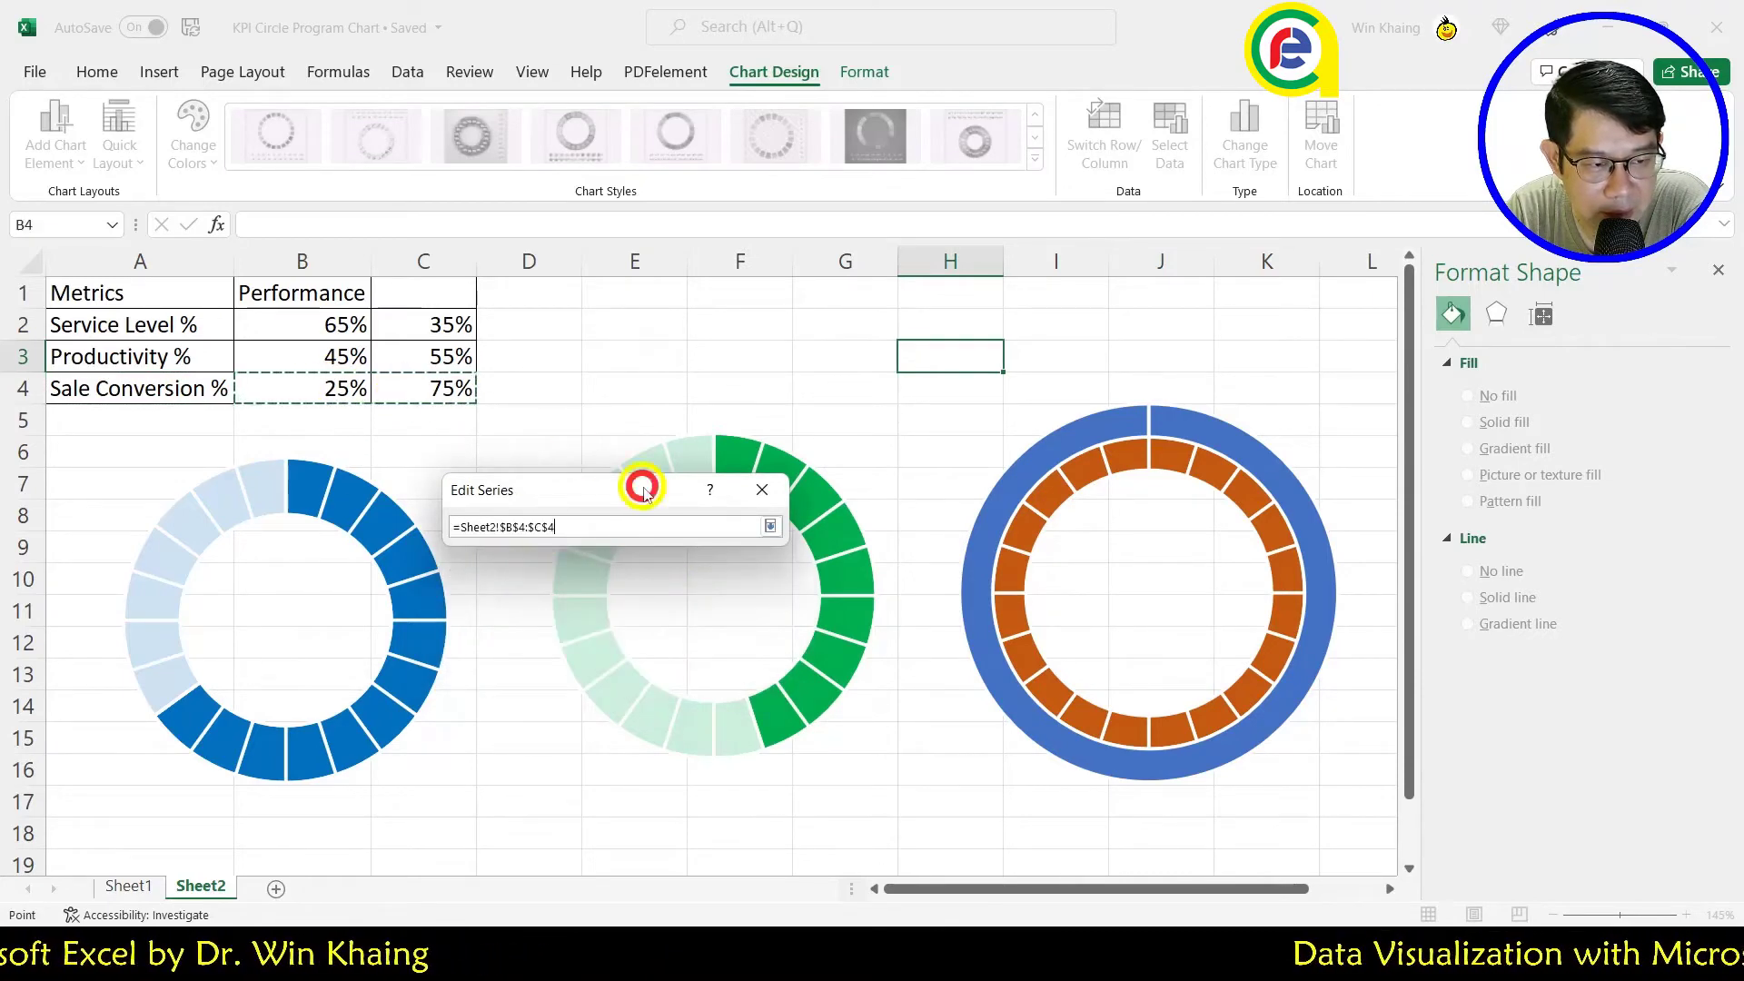
pyautogui.click(769, 526)
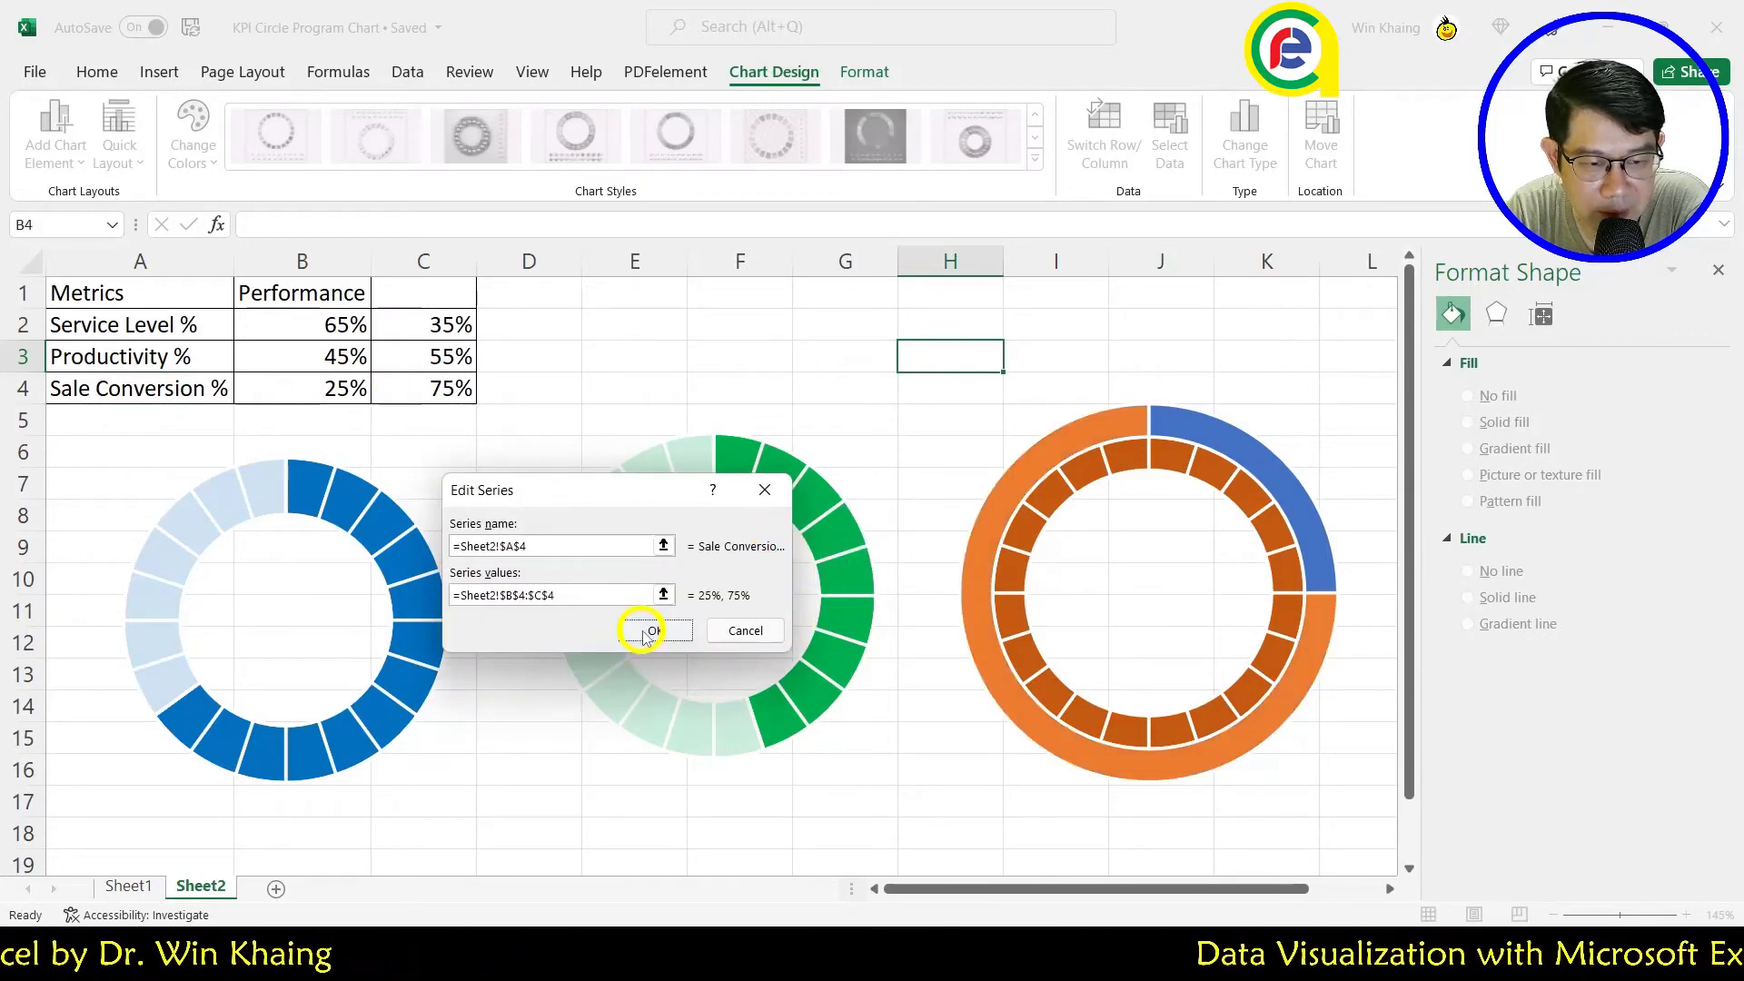
pyautogui.click(652, 632)
pyautogui.click(800, 725)
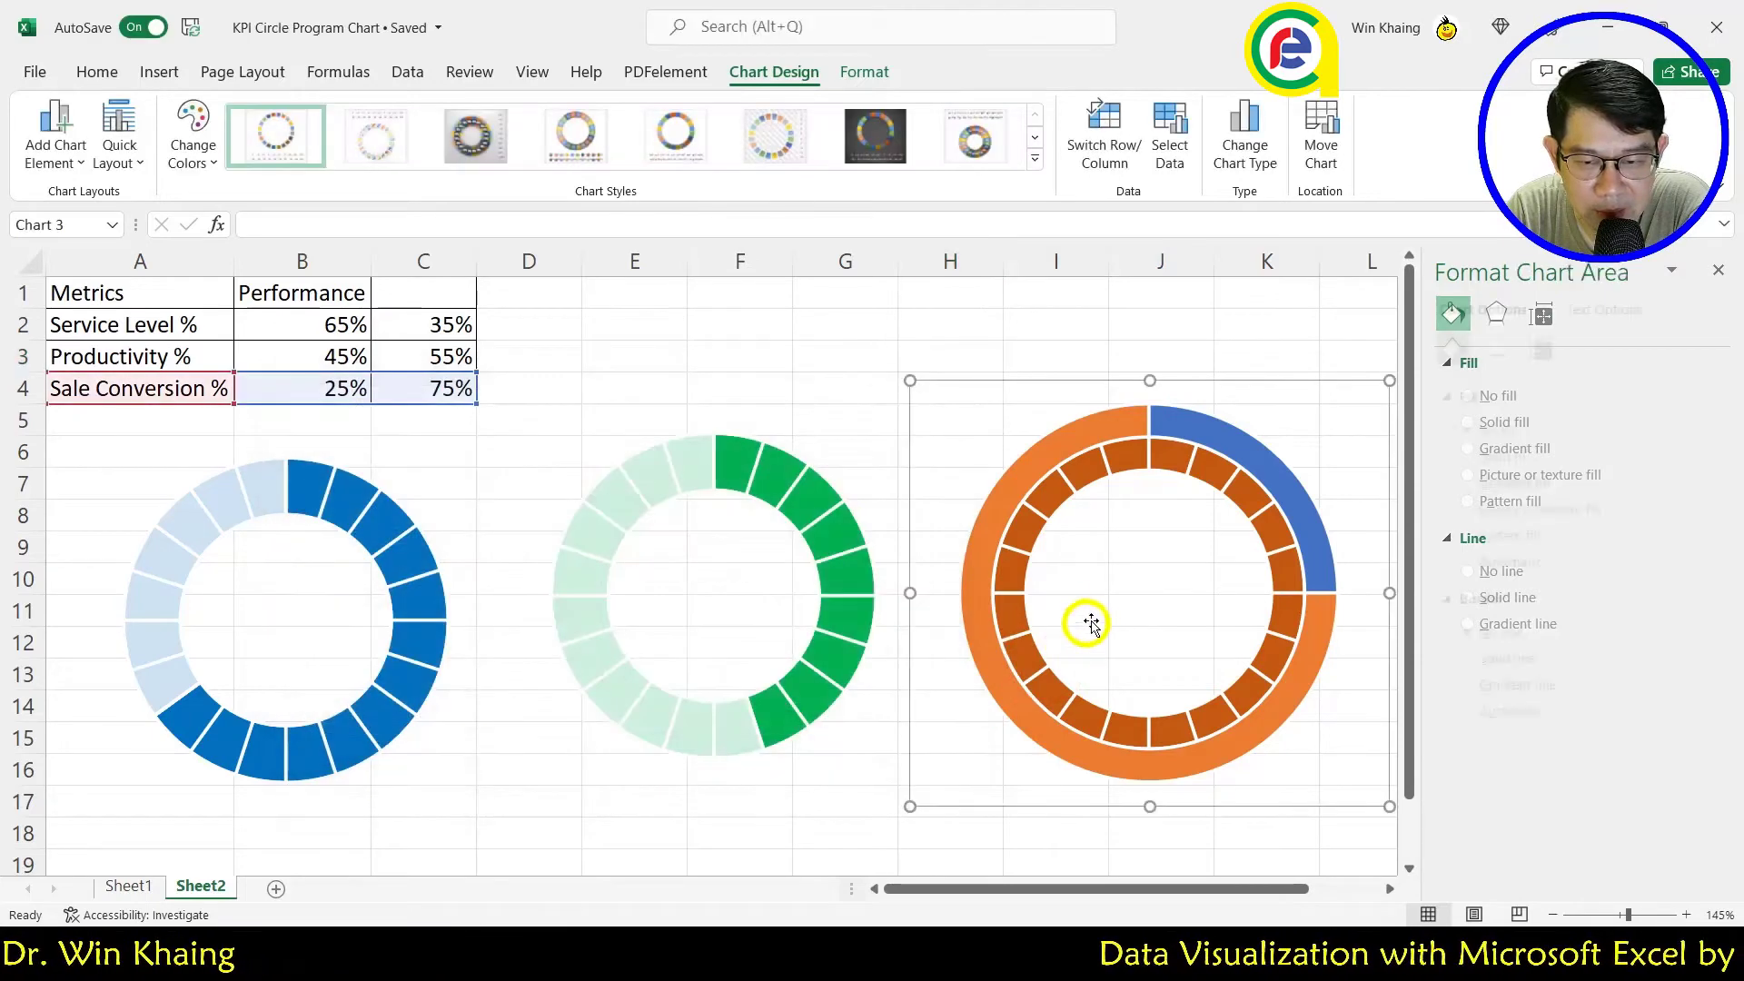
# Step: Move the Sale Conversion % series to the secondary axis as a doughnut so it overlays the orange segmented ring
pyautogui.rightClick(1249, 521)
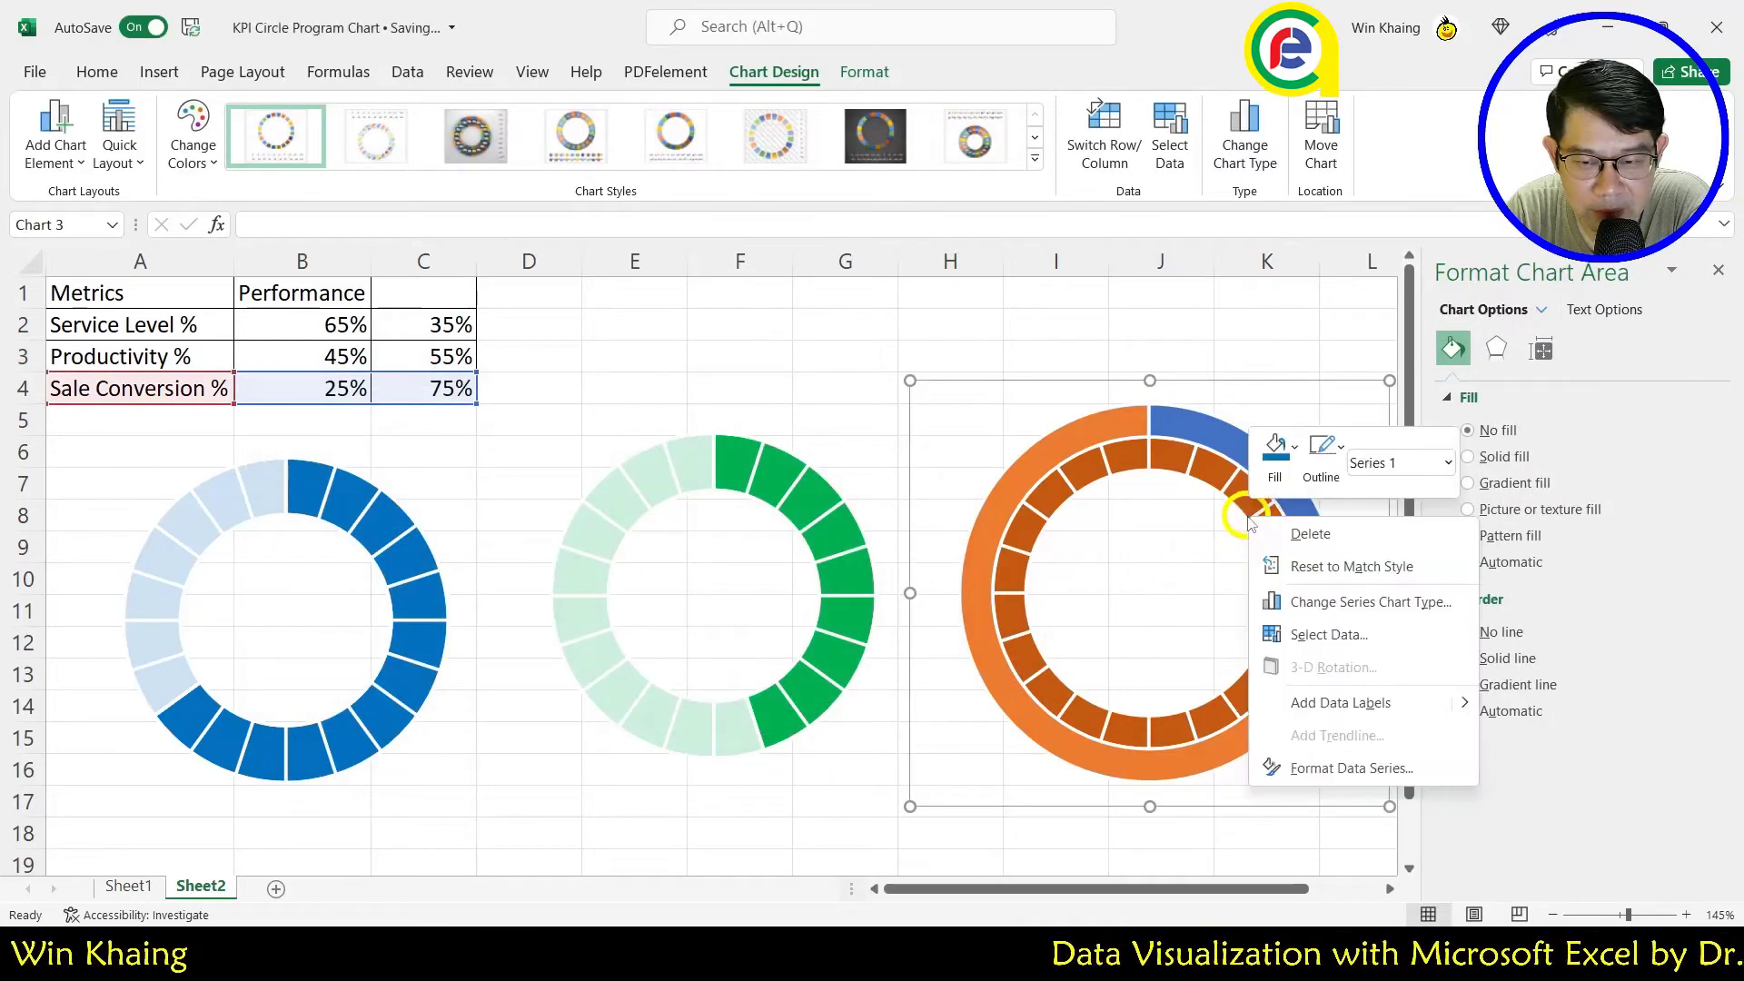
pyautogui.click(1258, 603)
pyautogui.click(1166, 669)
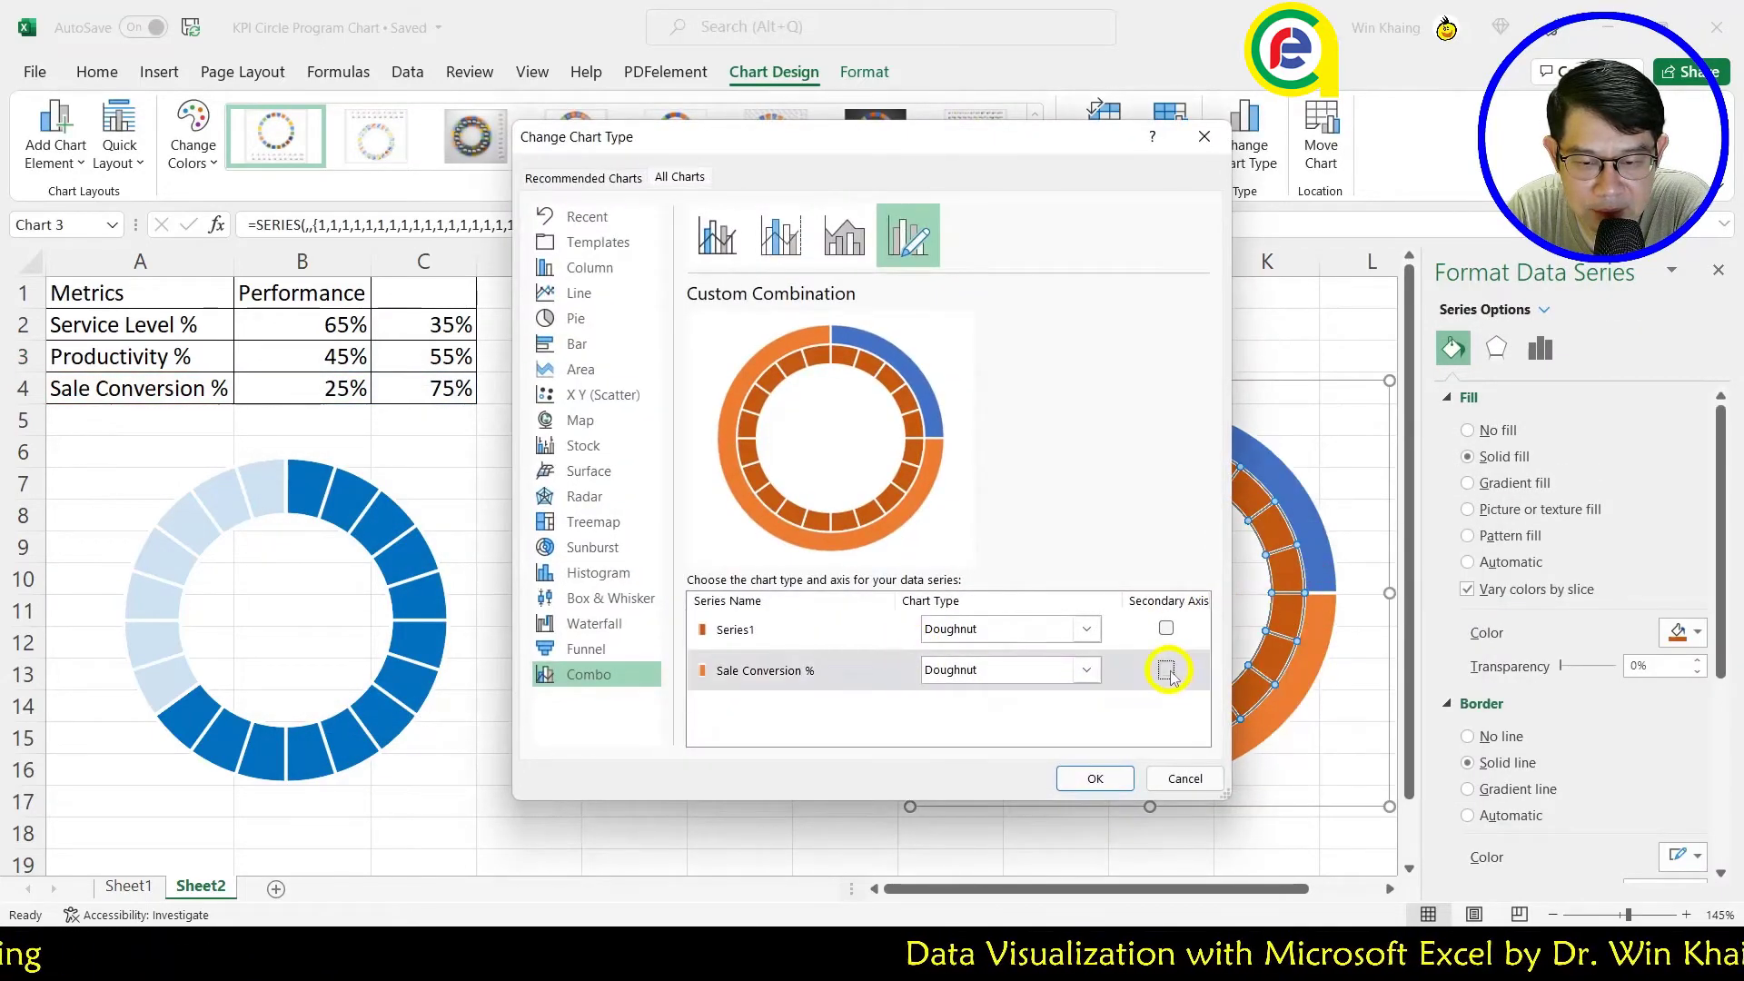
pyautogui.click(1096, 777)
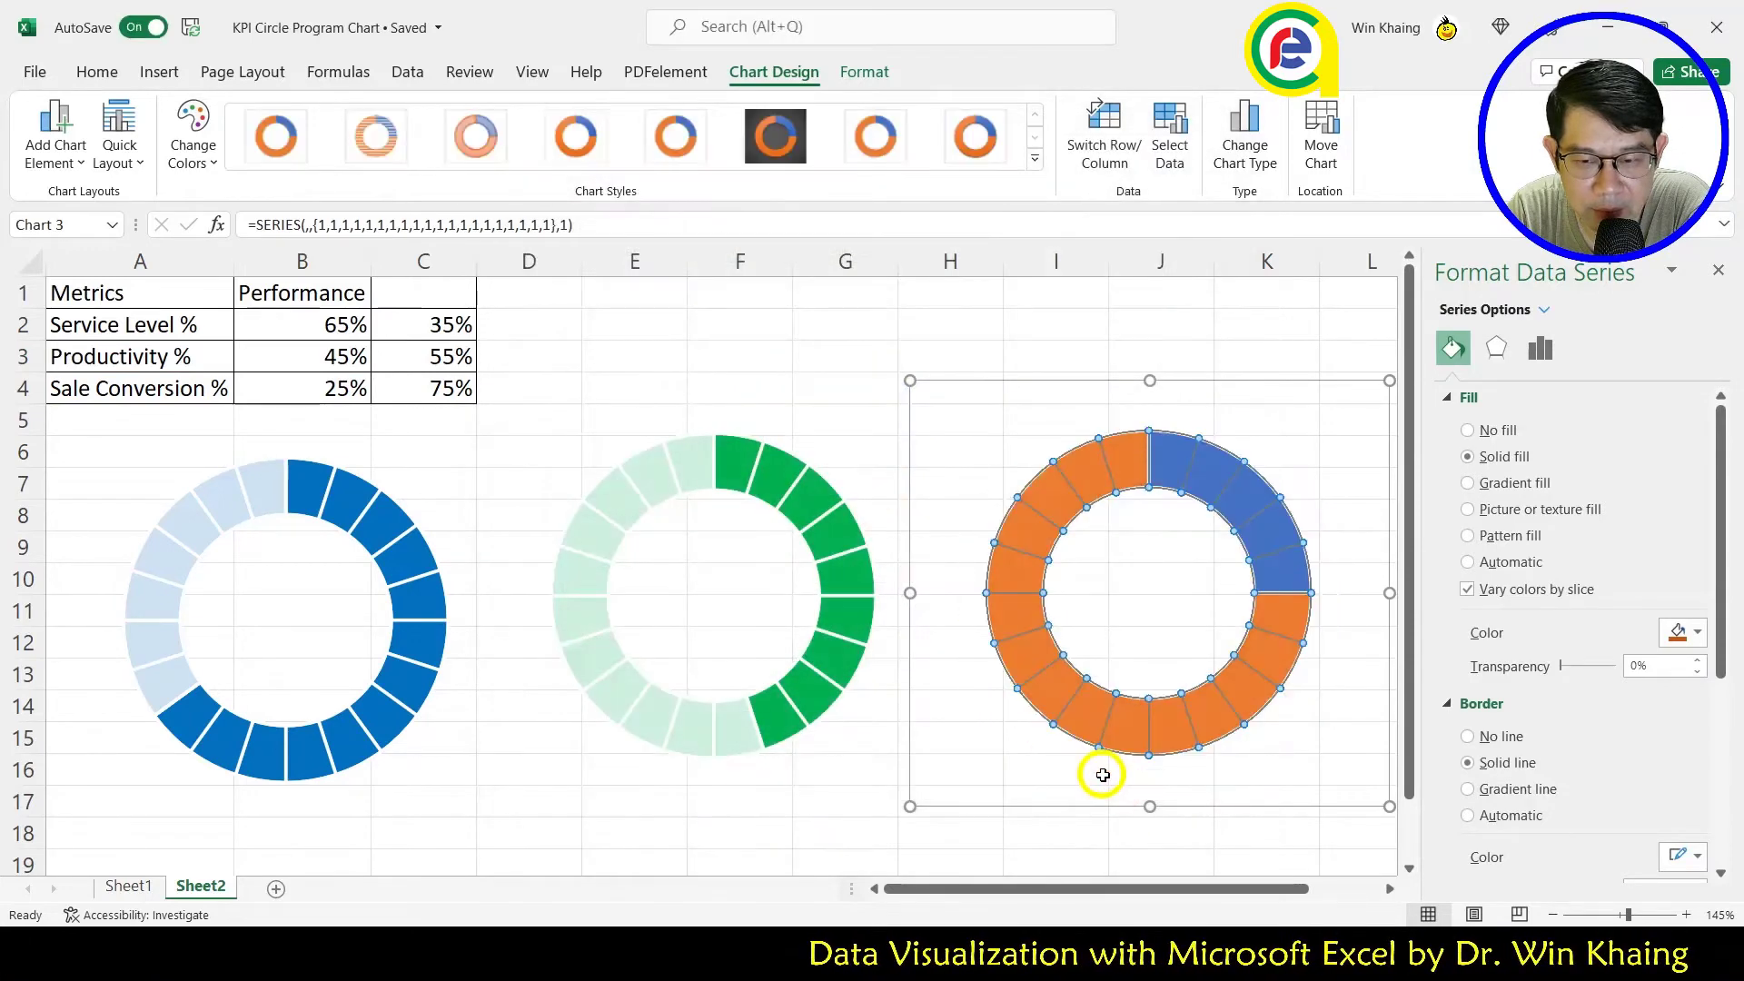
pyautogui.click(1296, 324)
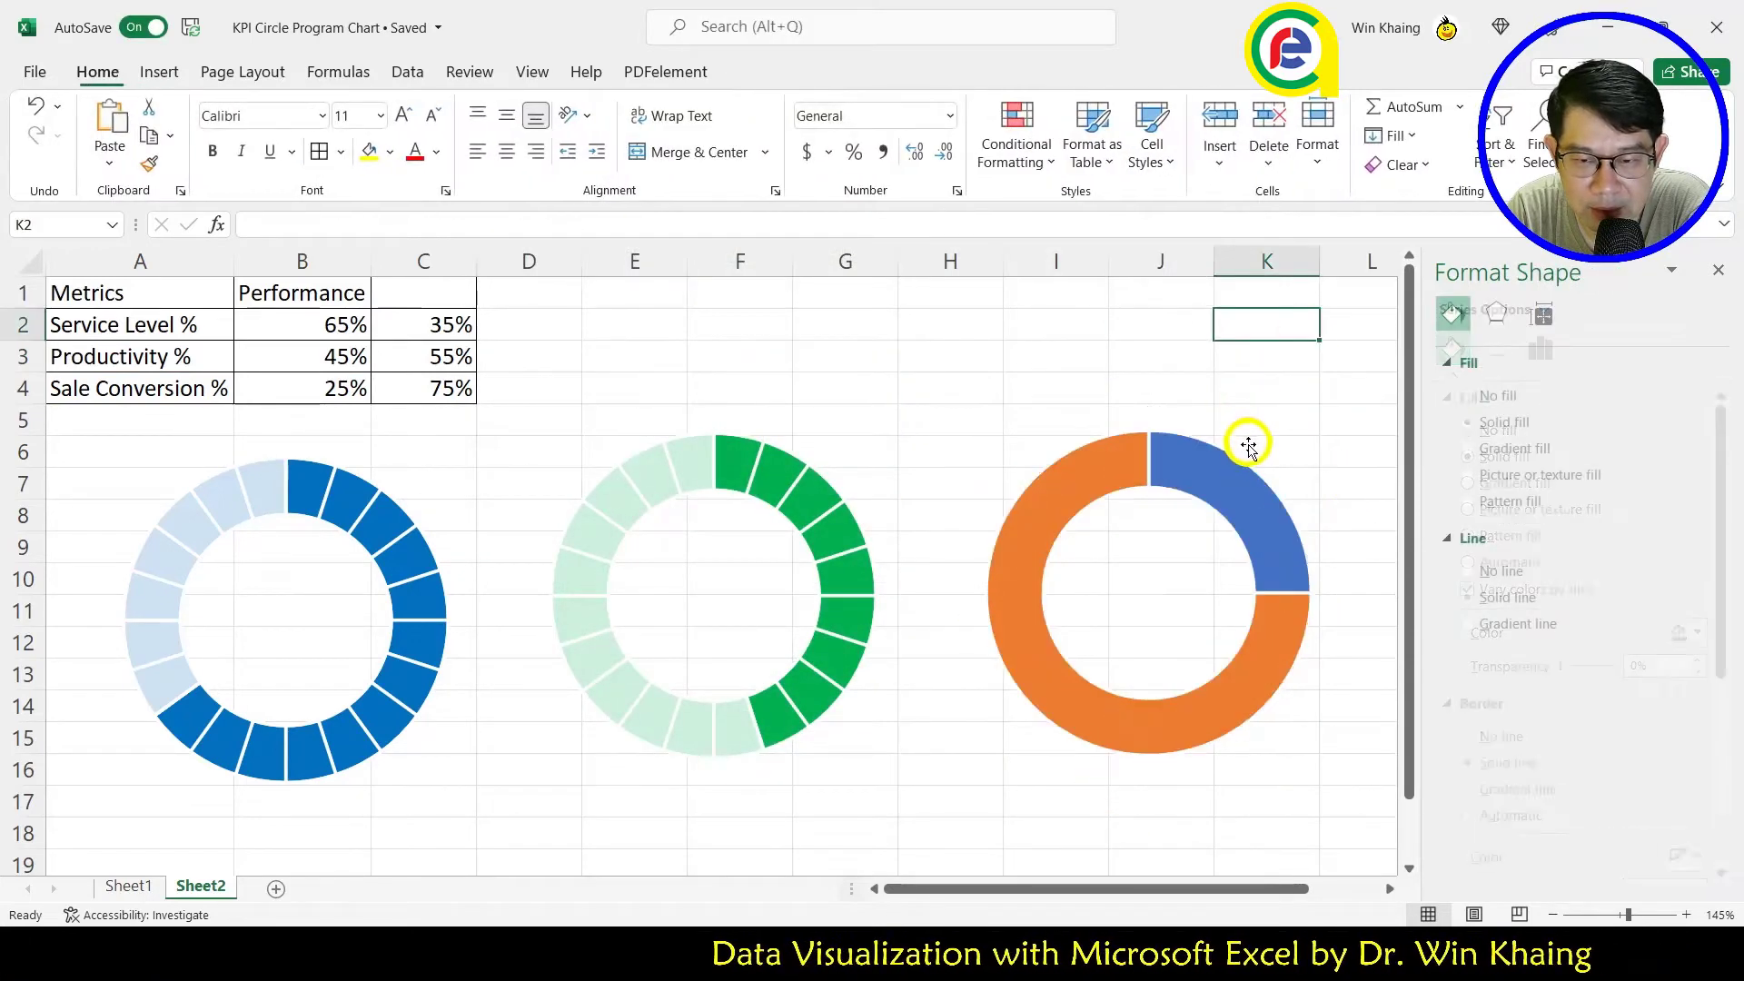
# Step: Set the 25% slice of the Sale Conversion % doughnut to no fill
pyautogui.click(1227, 501)
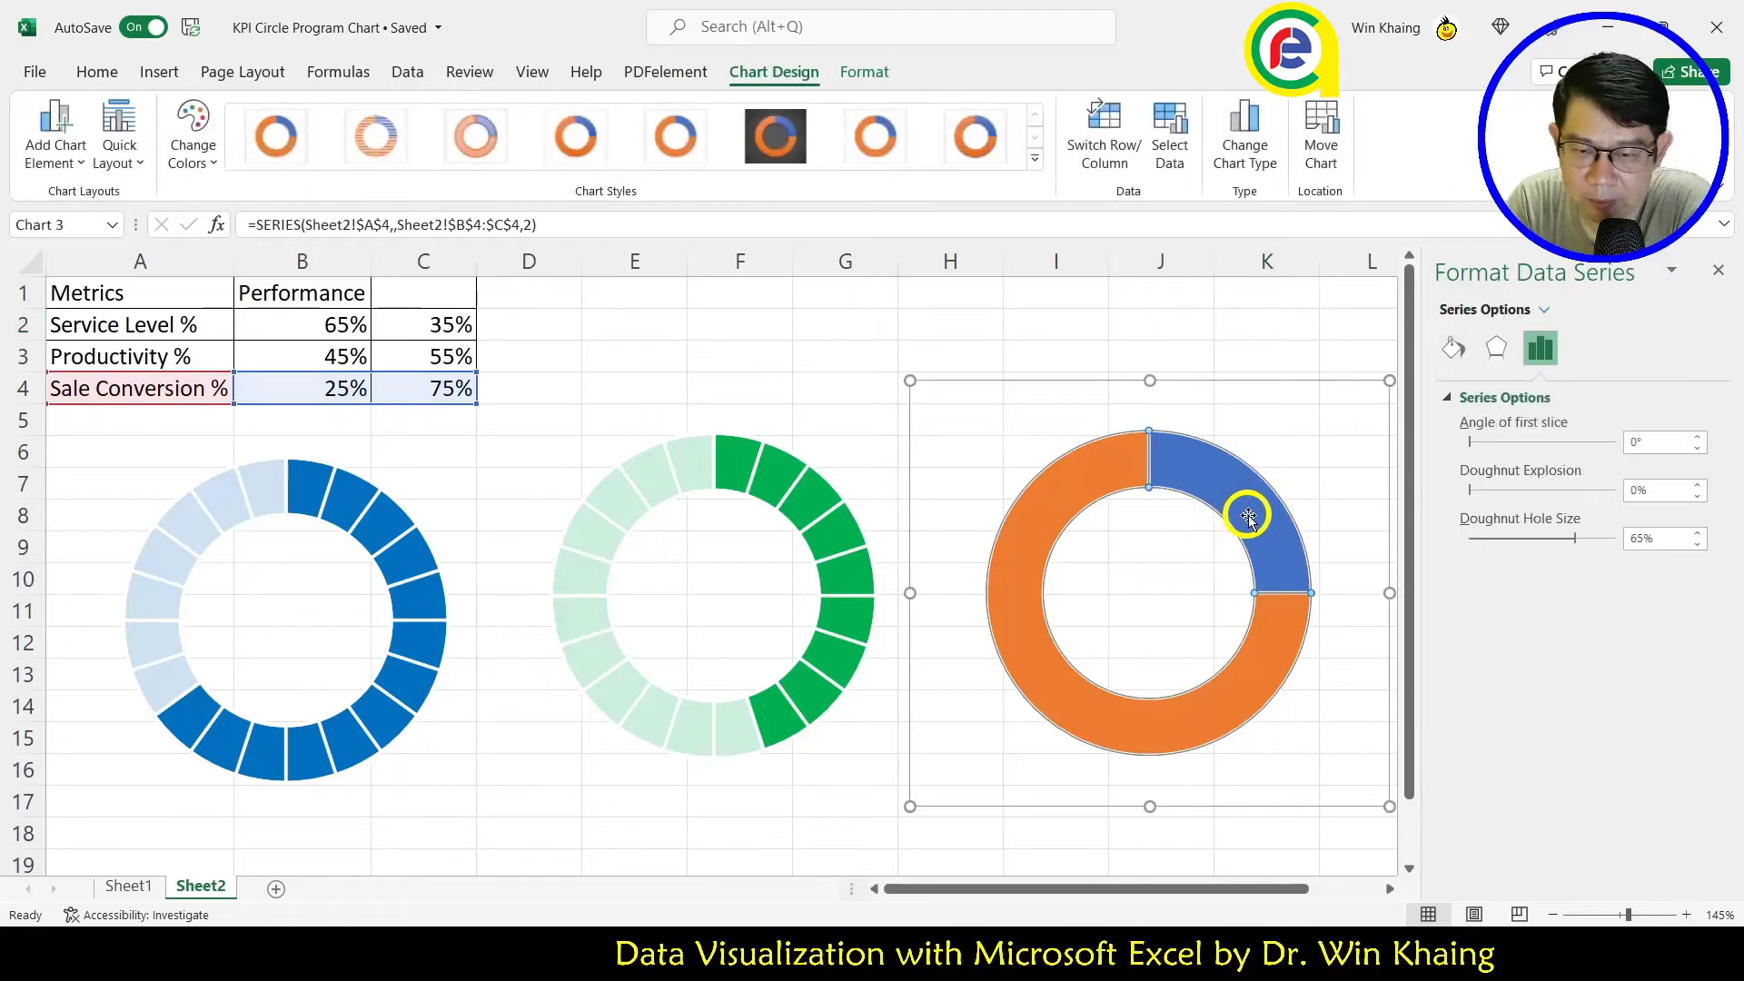
pyautogui.click(1248, 510)
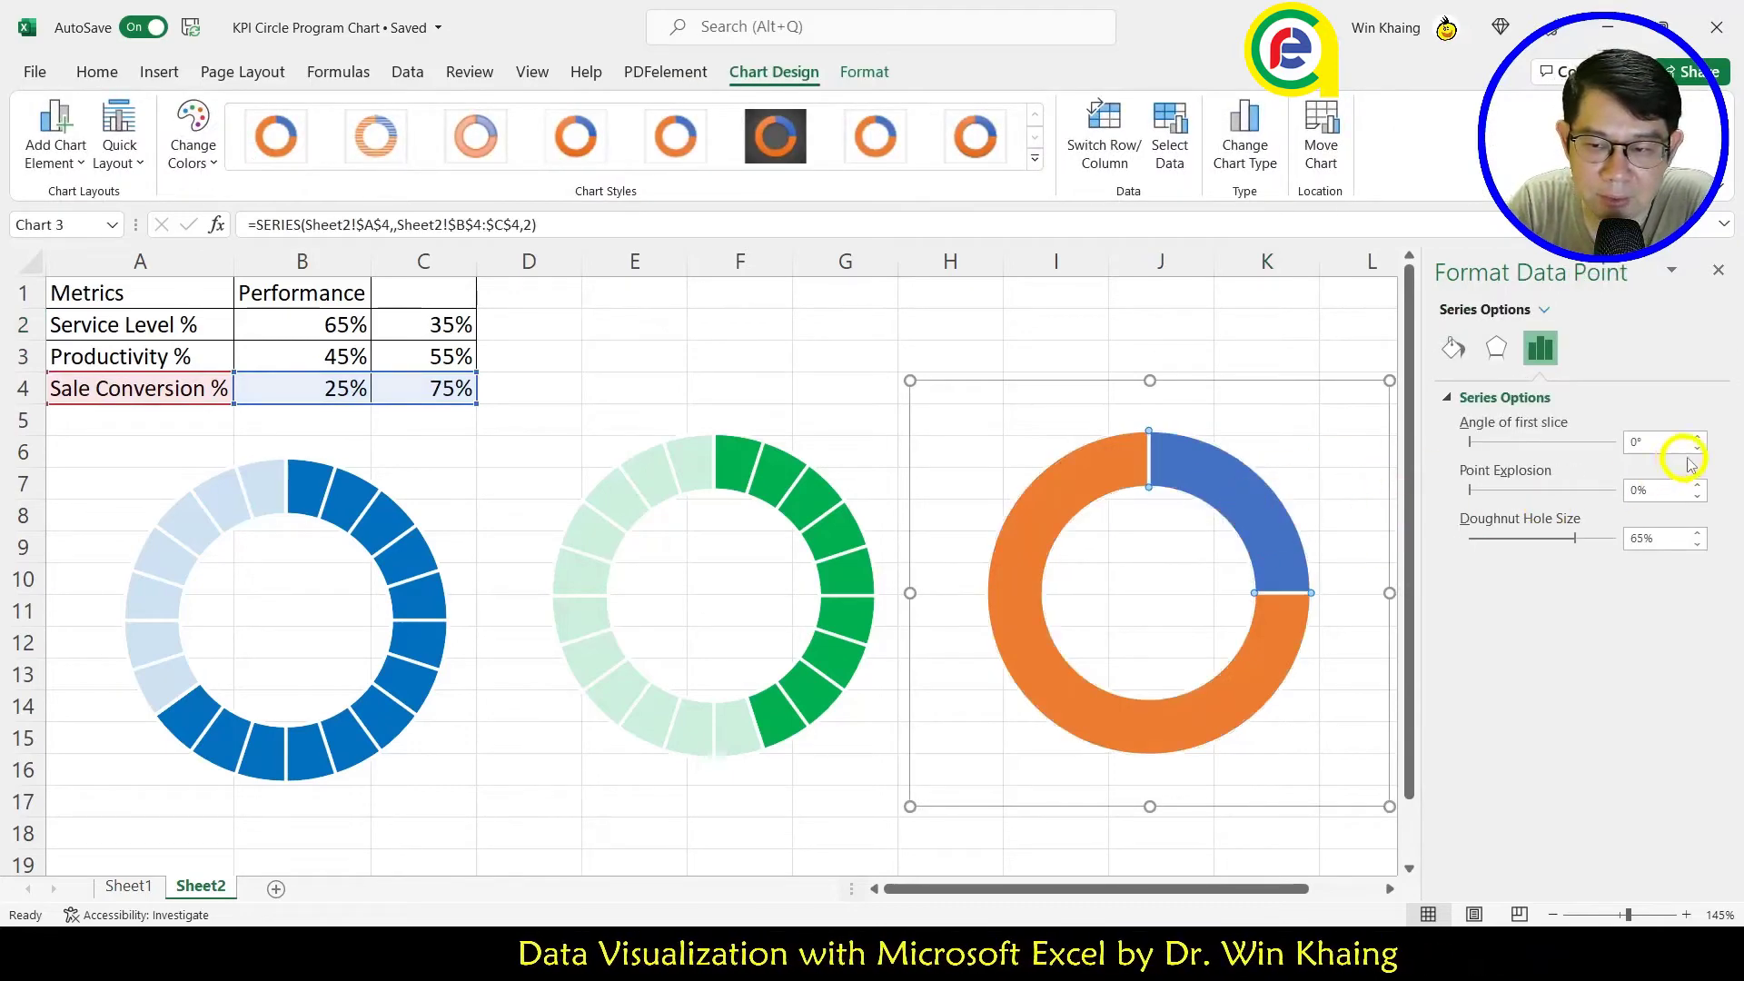
pyautogui.click(1454, 348)
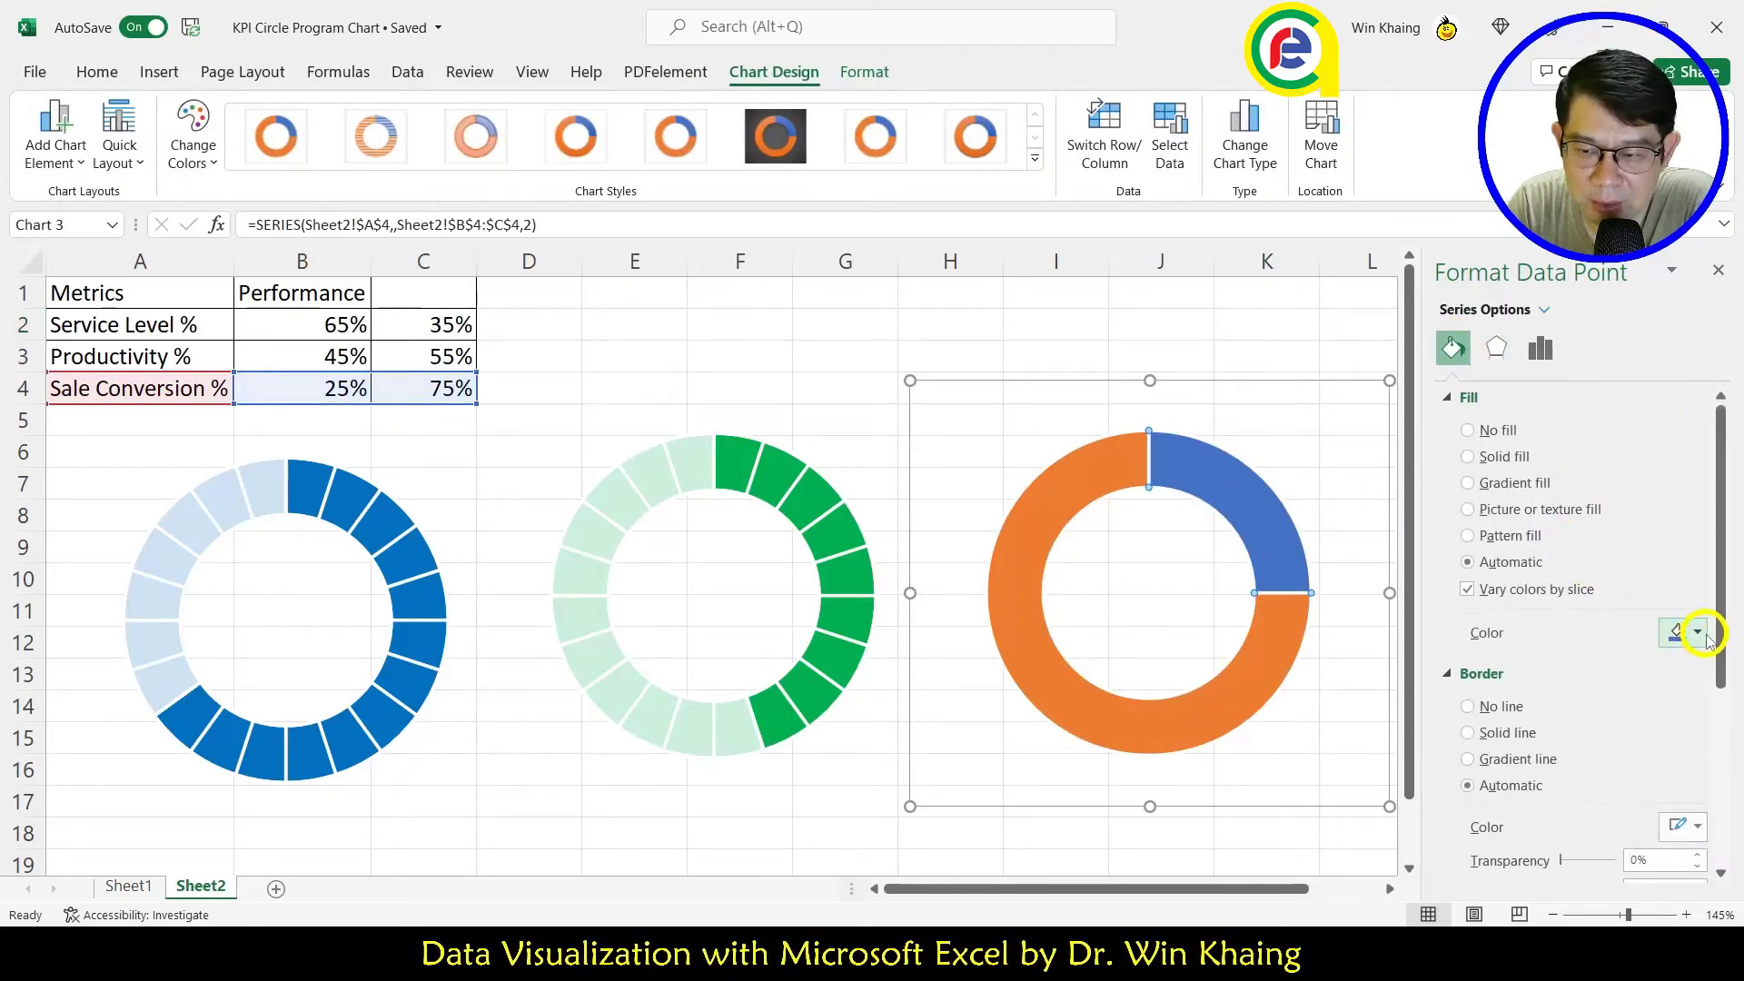
# Step: Fill the 75% slice of the Sale Conversion % doughnut with white at 20% transparency
pyautogui.click(1079, 486)
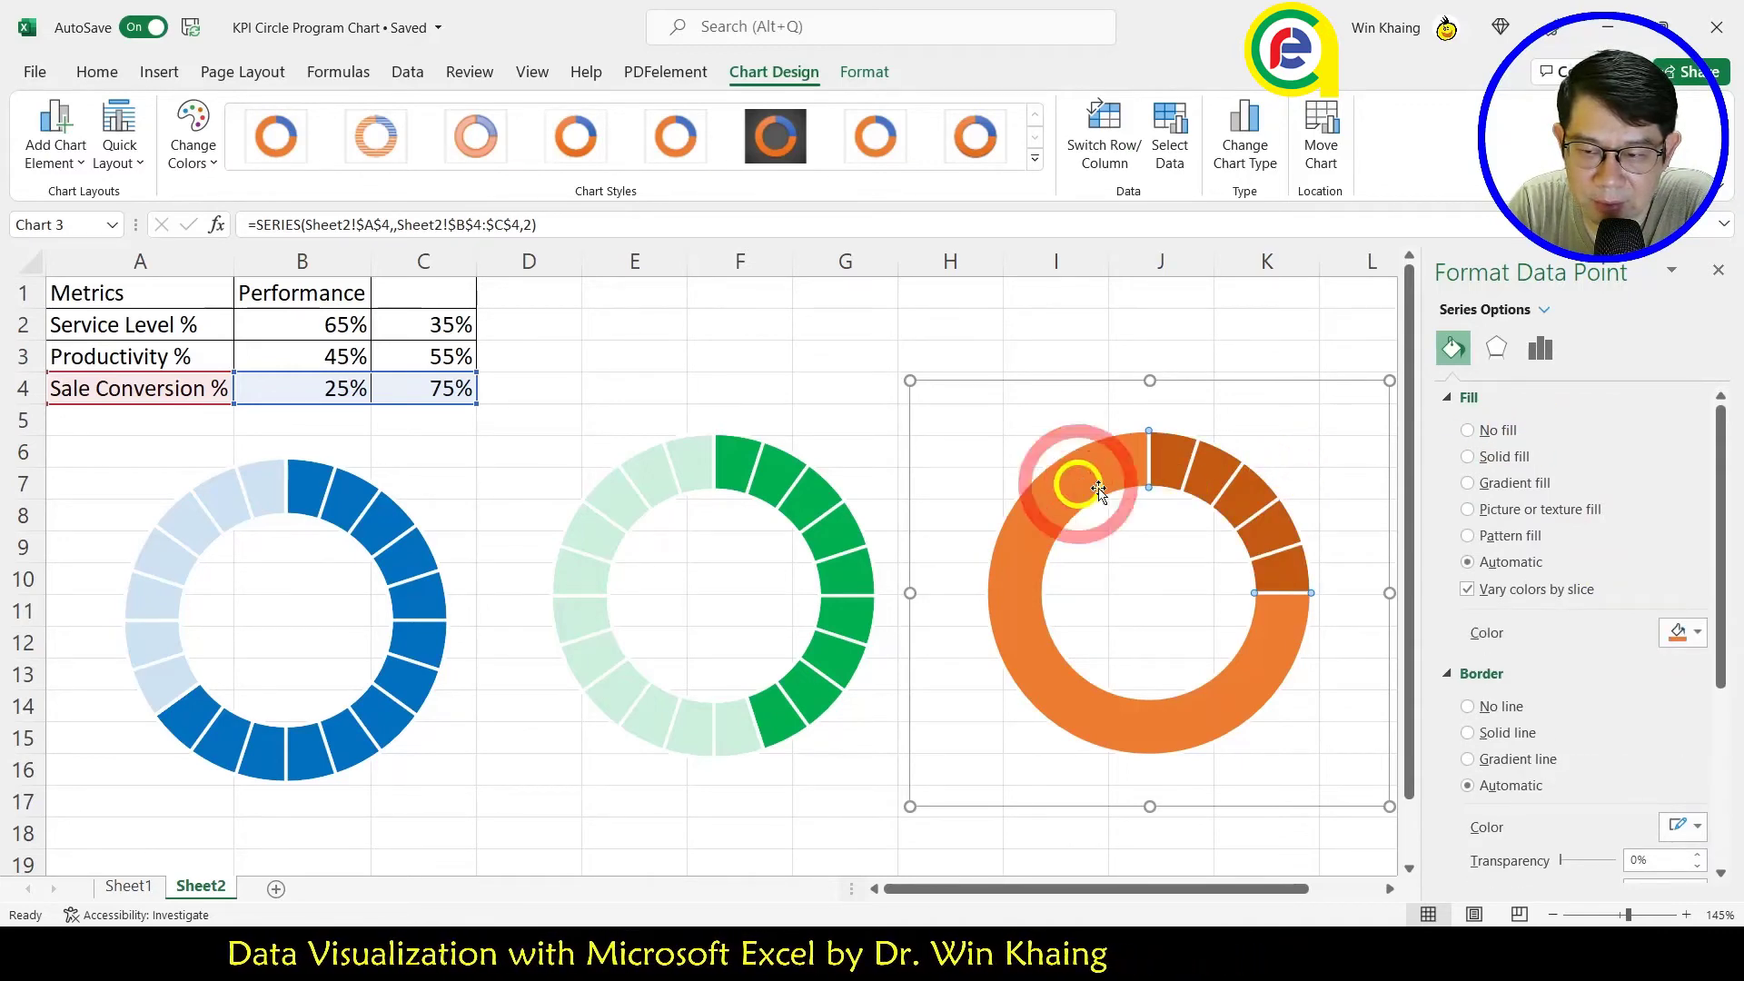
pyautogui.click(1696, 635)
pyautogui.click(1566, 692)
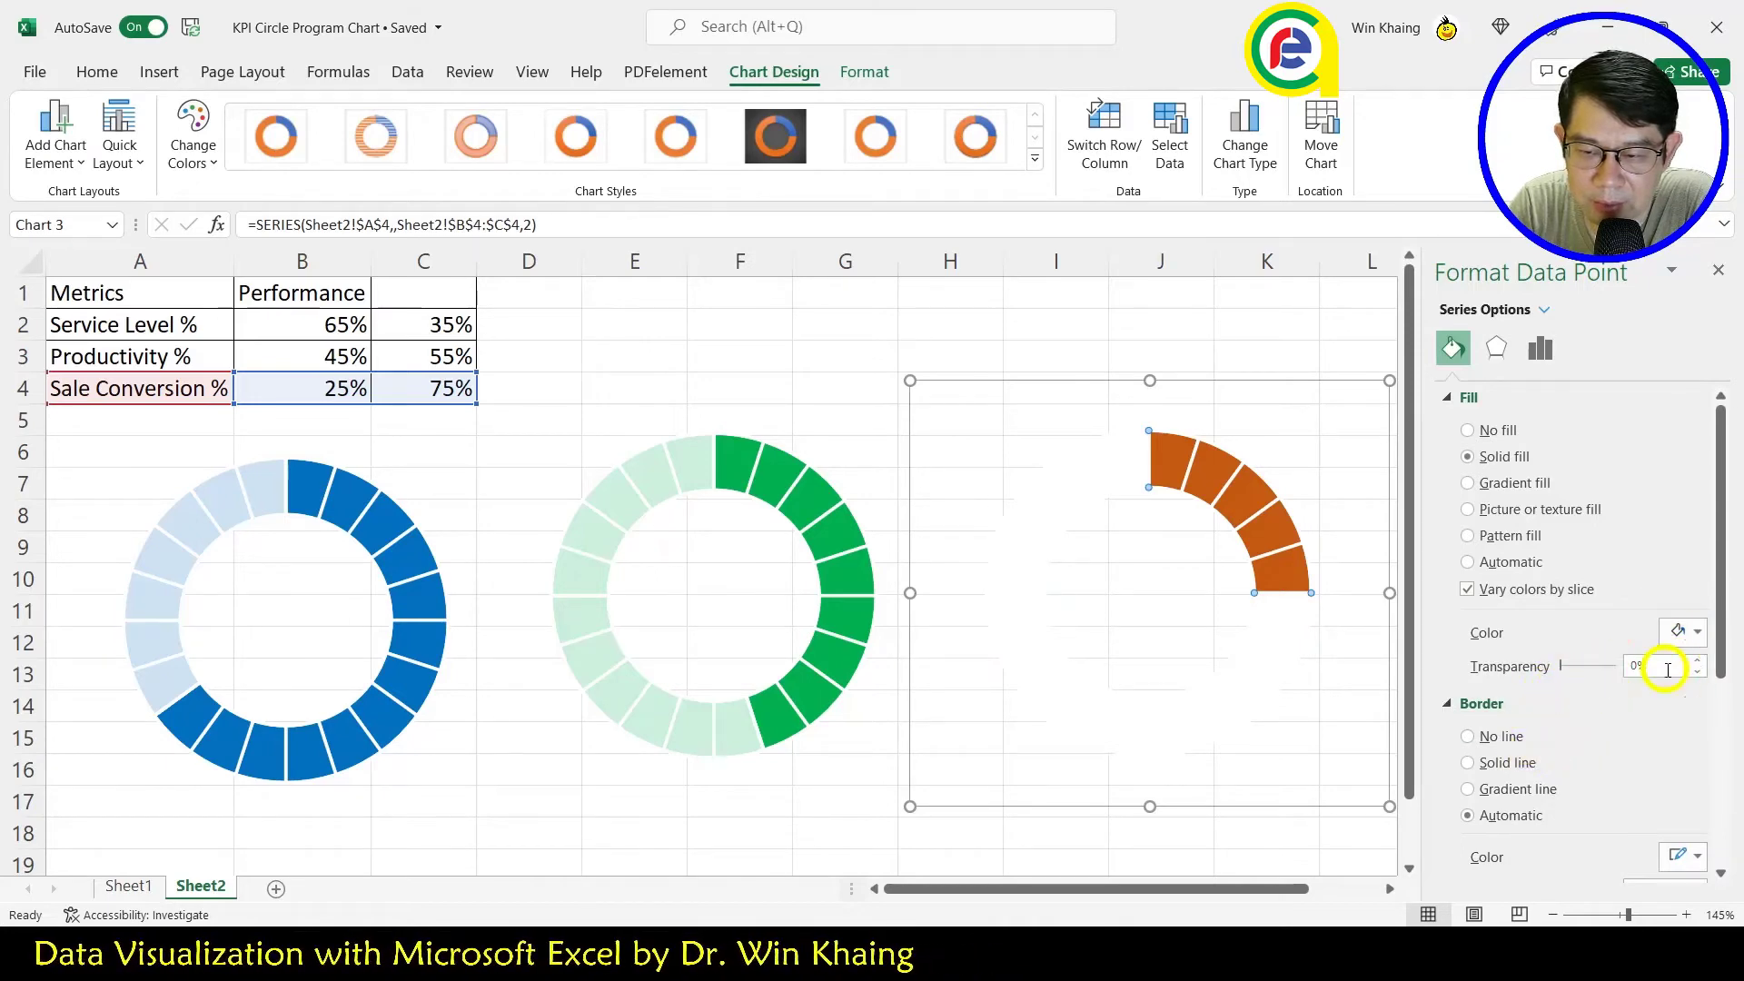
pyautogui.write('80')
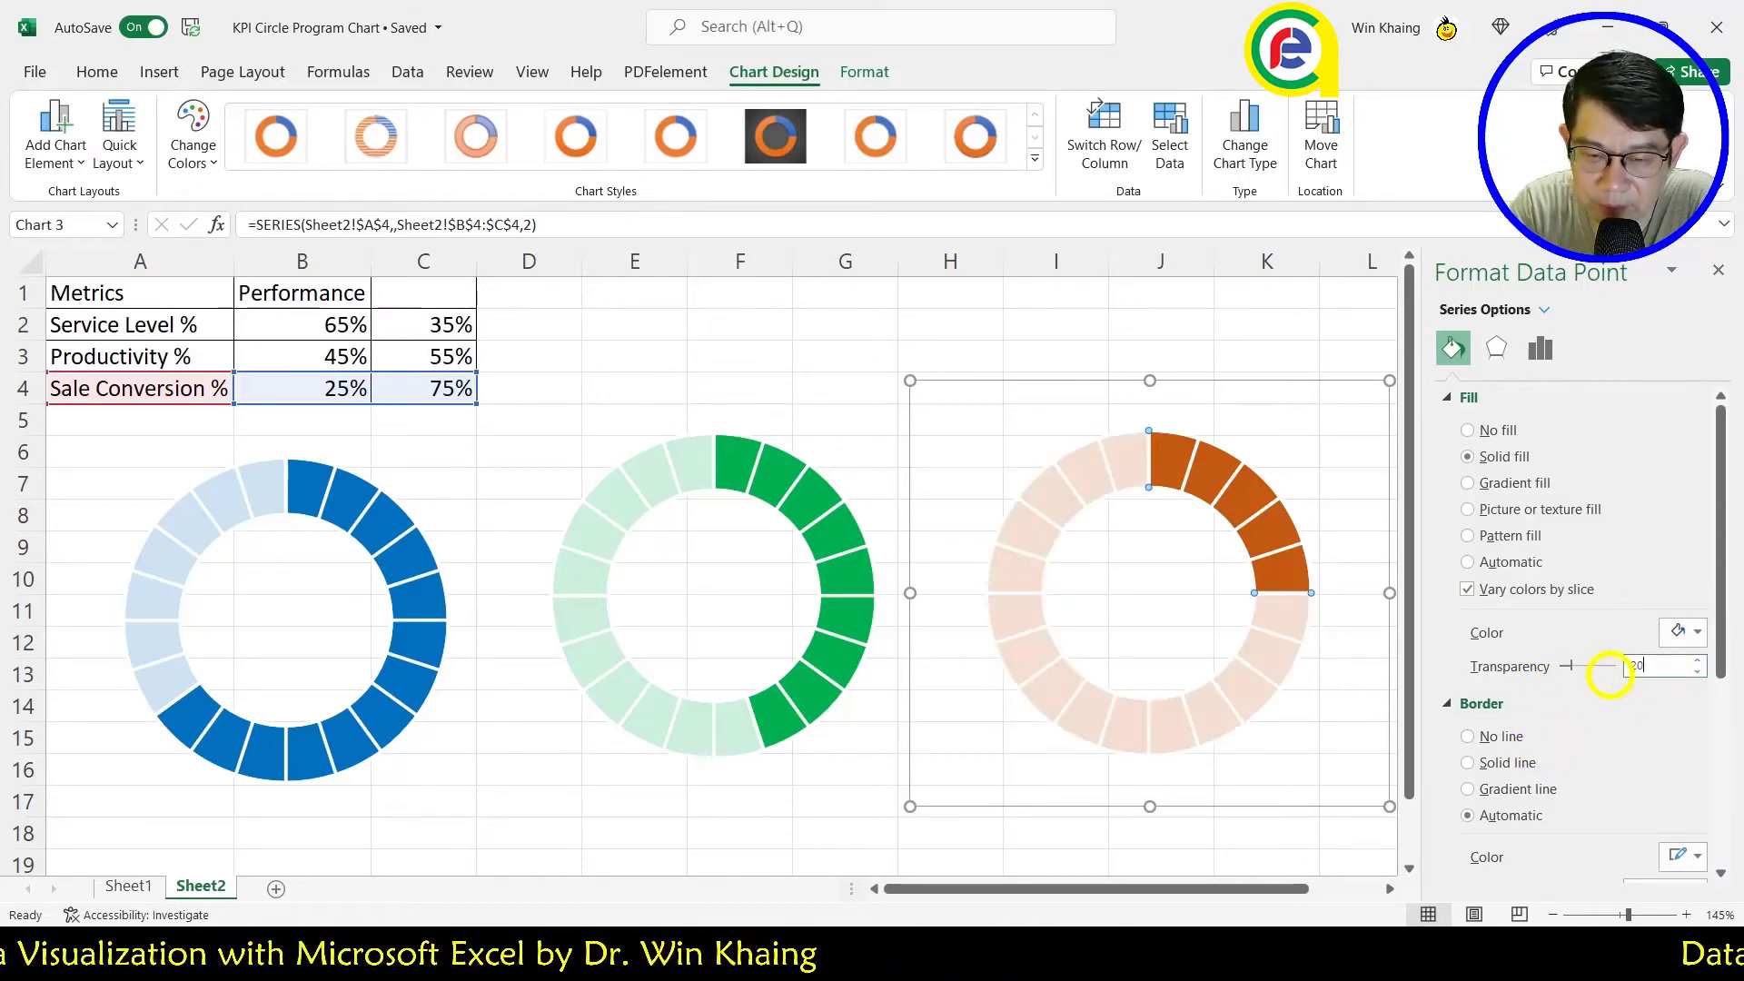
pyautogui.click(1279, 321)
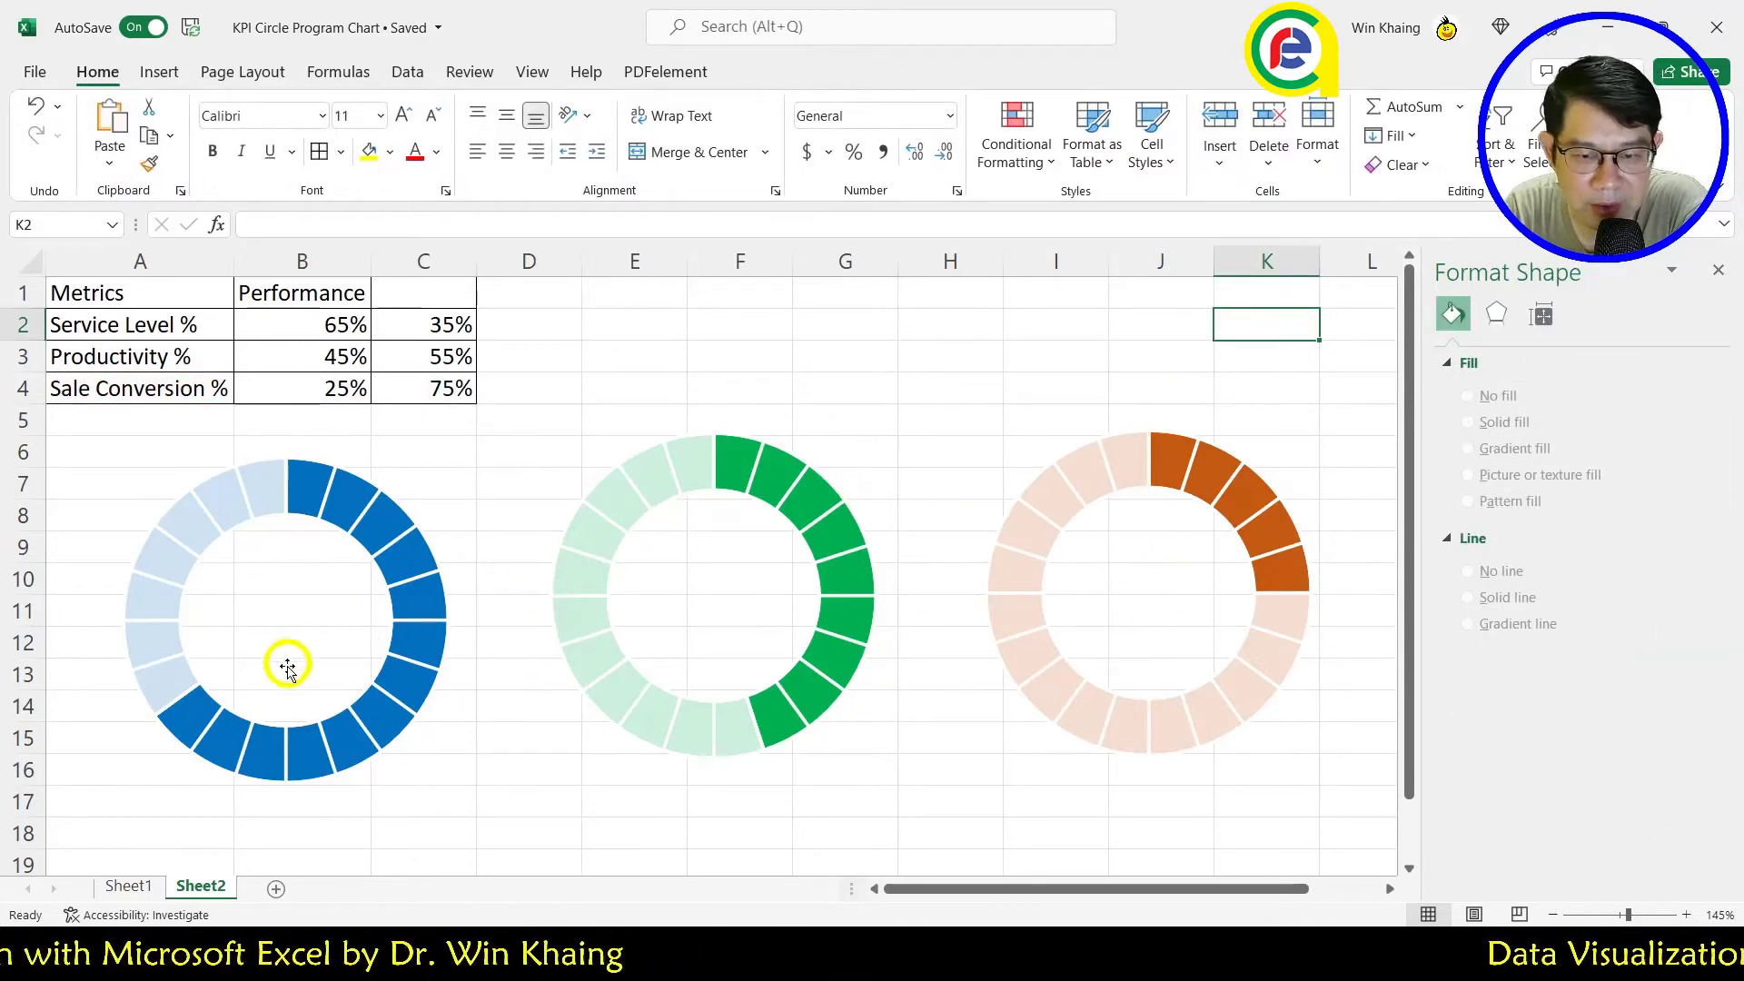
# Step: Set the Productivity % performance in cell B3 to 35% and Sale Conversion % in B4 to 22%
pyautogui.click(355, 359)
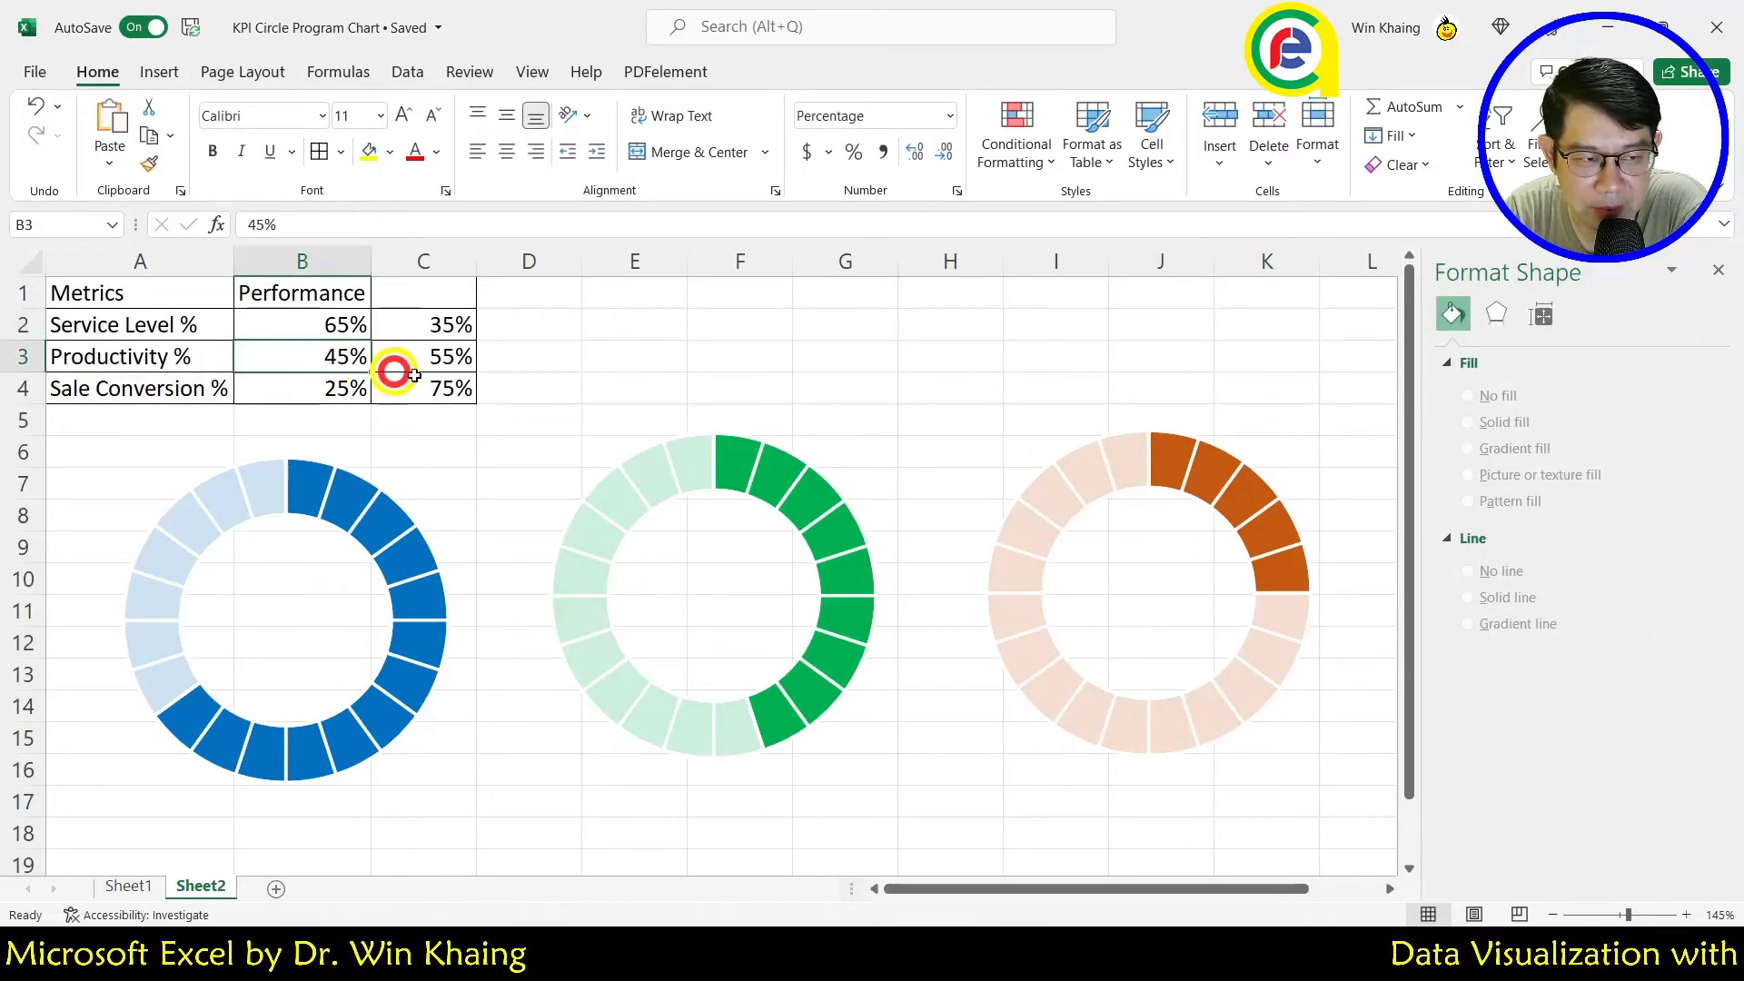
pyautogui.write('35')
pyautogui.press('Return')
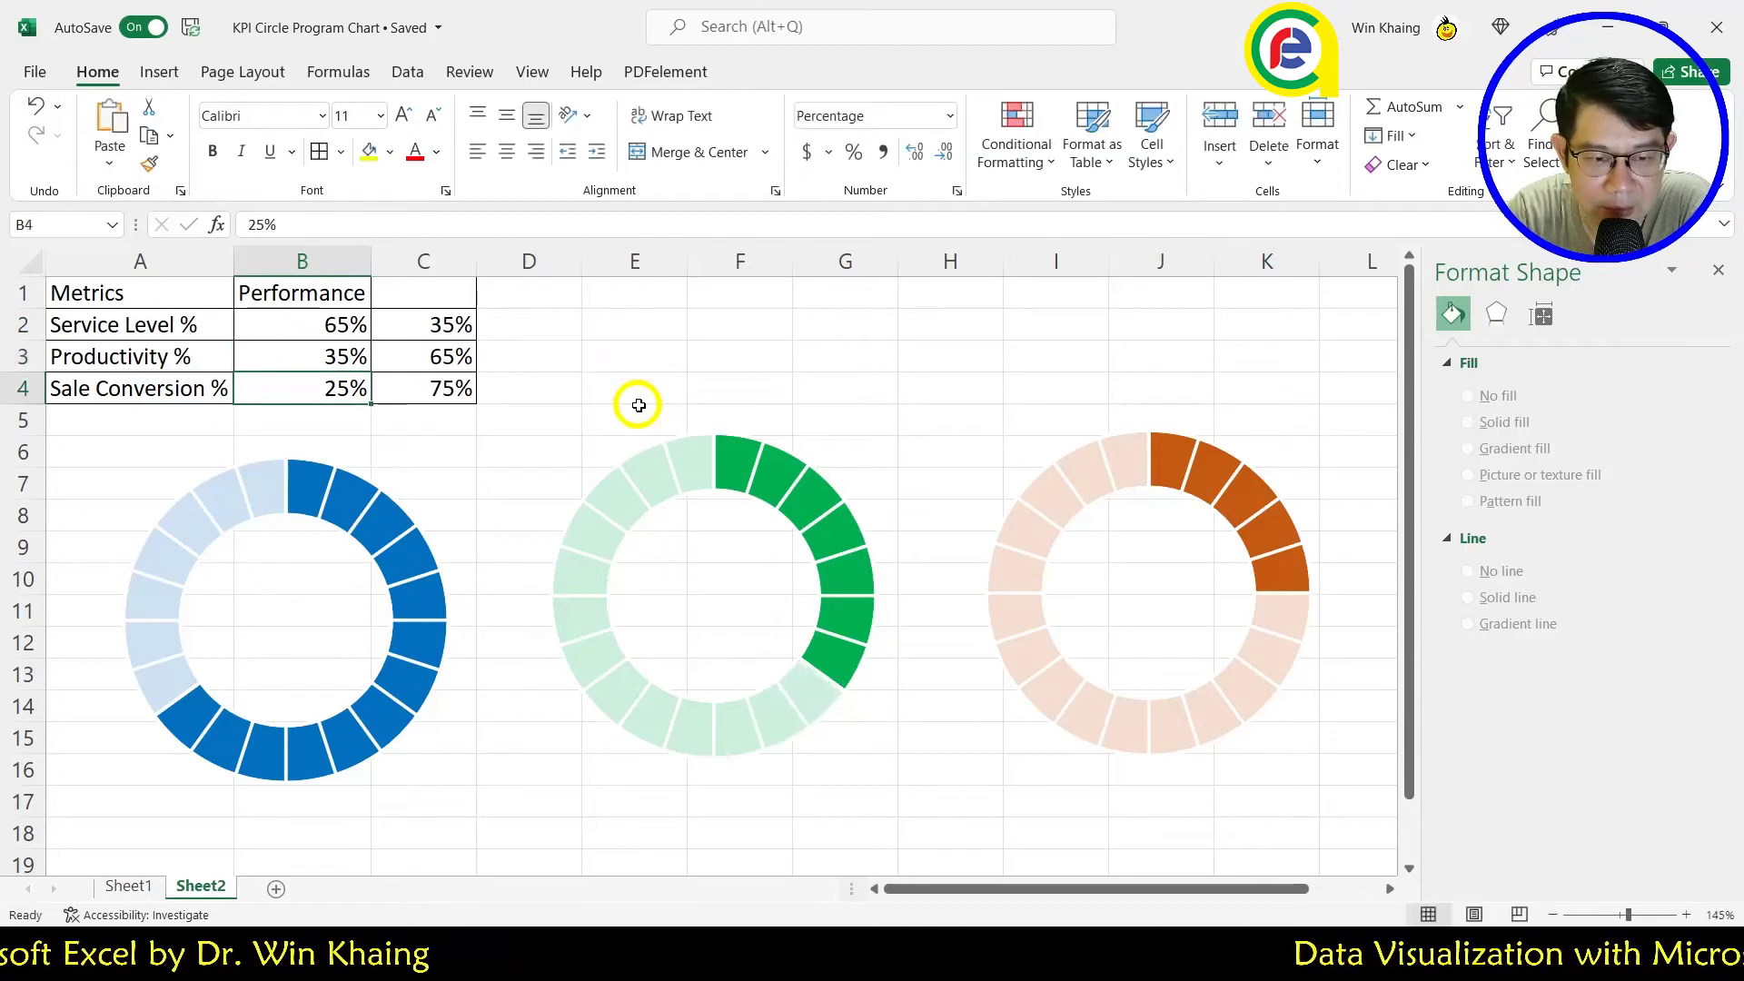
pyautogui.write('22')
pyautogui.press('Return')
# Step: Set the Productivity % performance in cell B3 to 37% and Service Level % in B2 to 84%
pyautogui.click(342, 359)
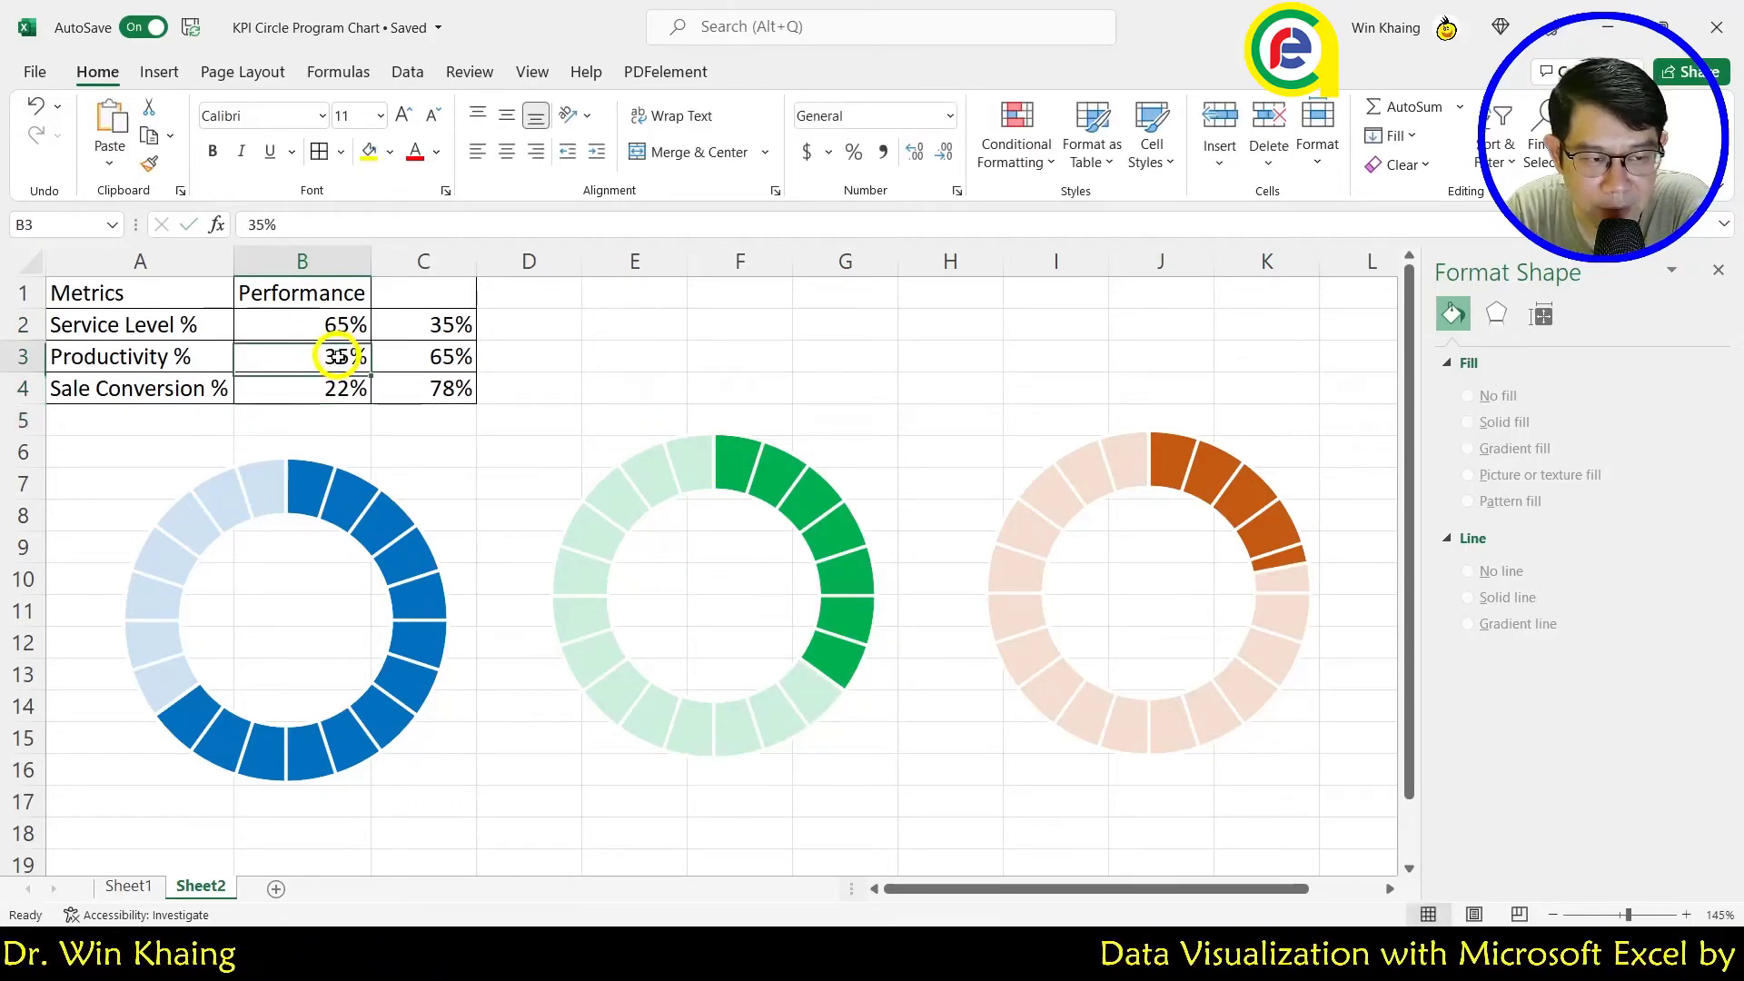
pyautogui.write('3')
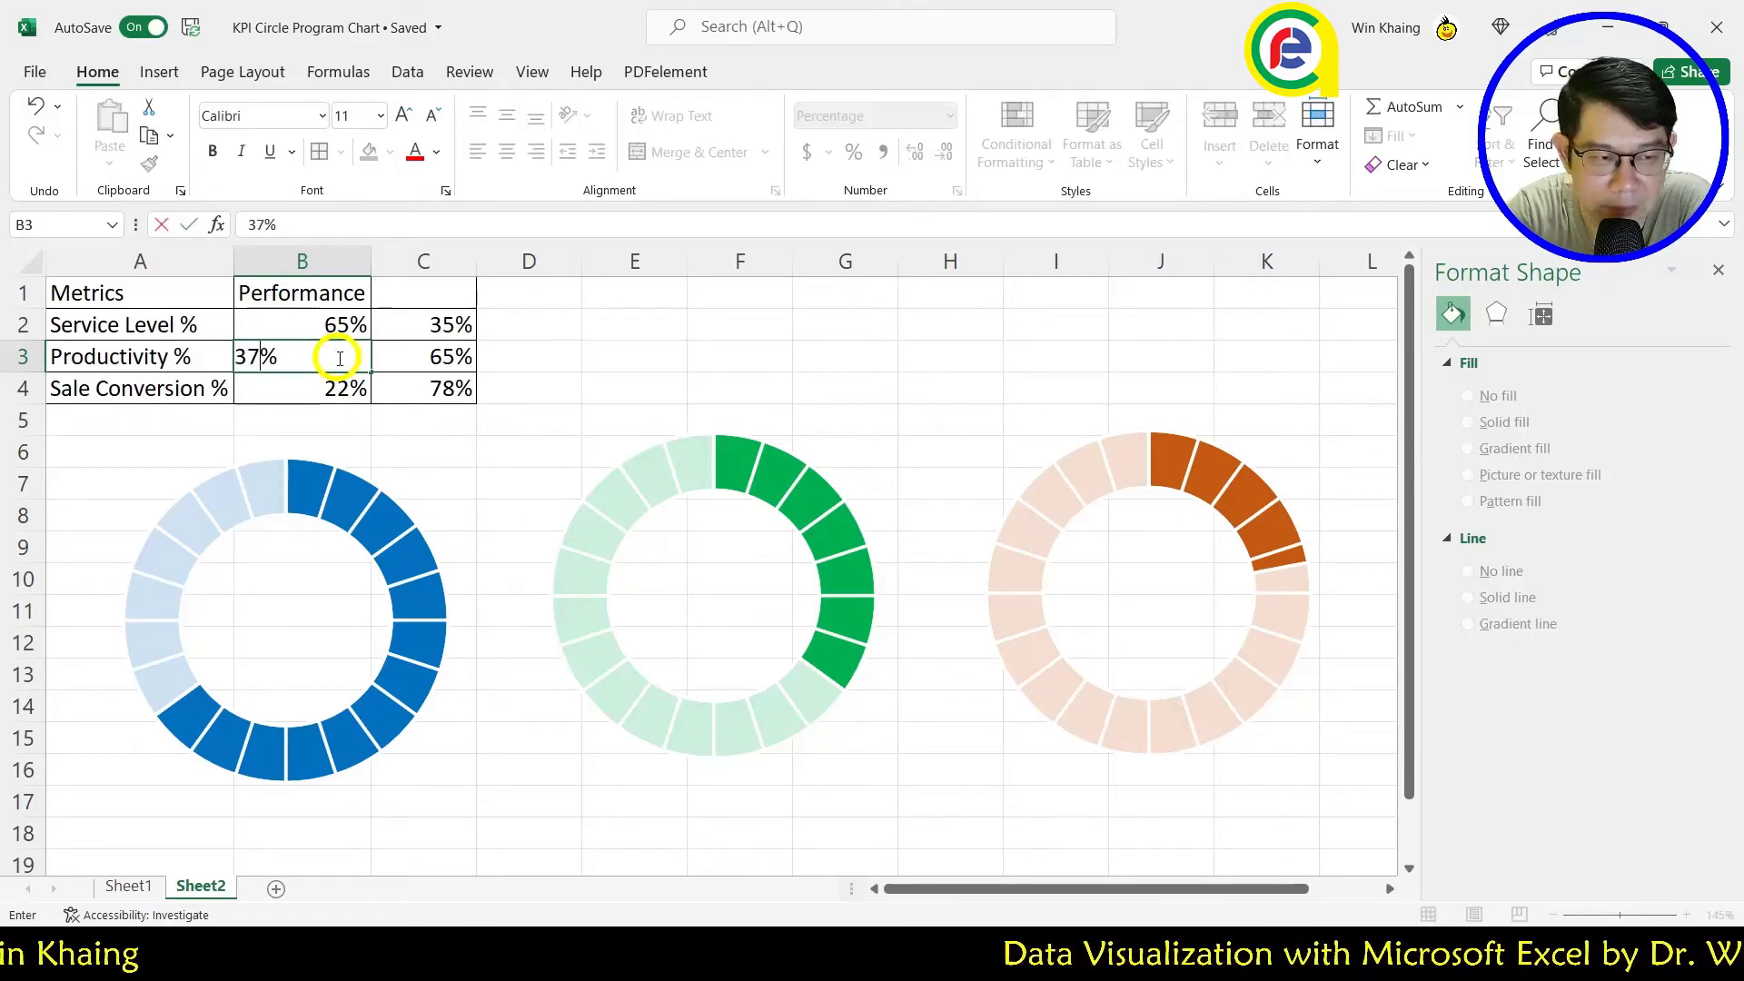
pyautogui.press('Return')
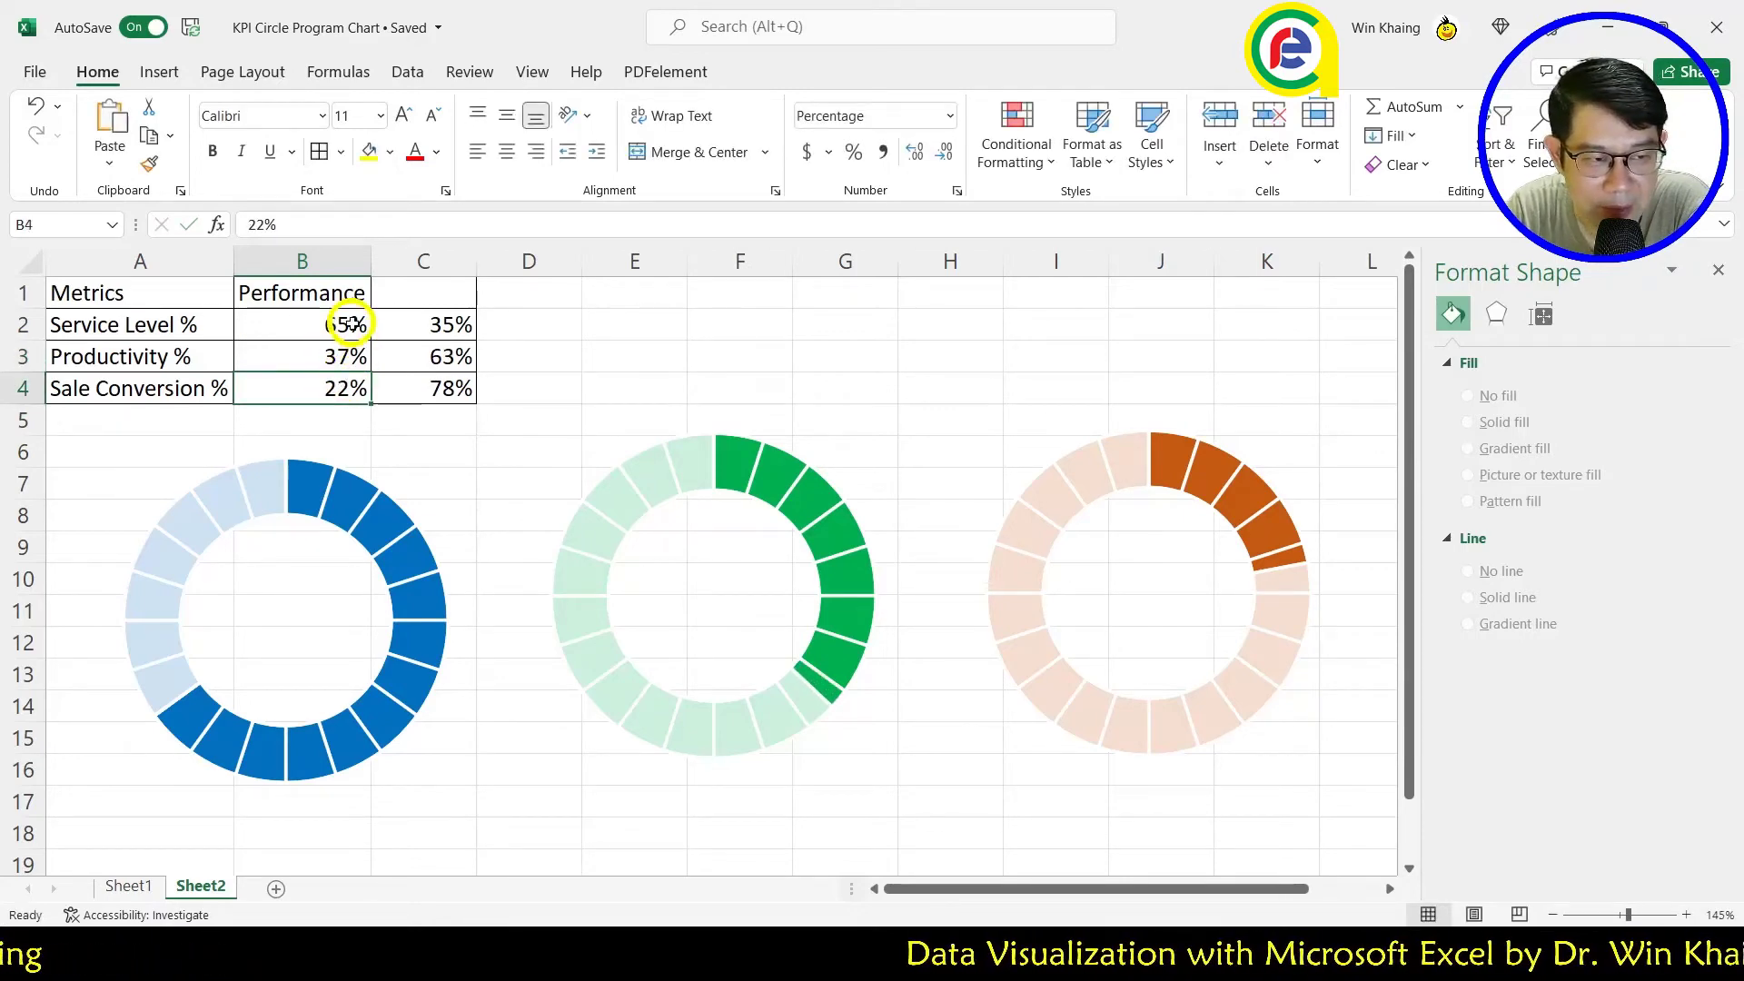
pyautogui.click(350, 324)
pyautogui.write('84')
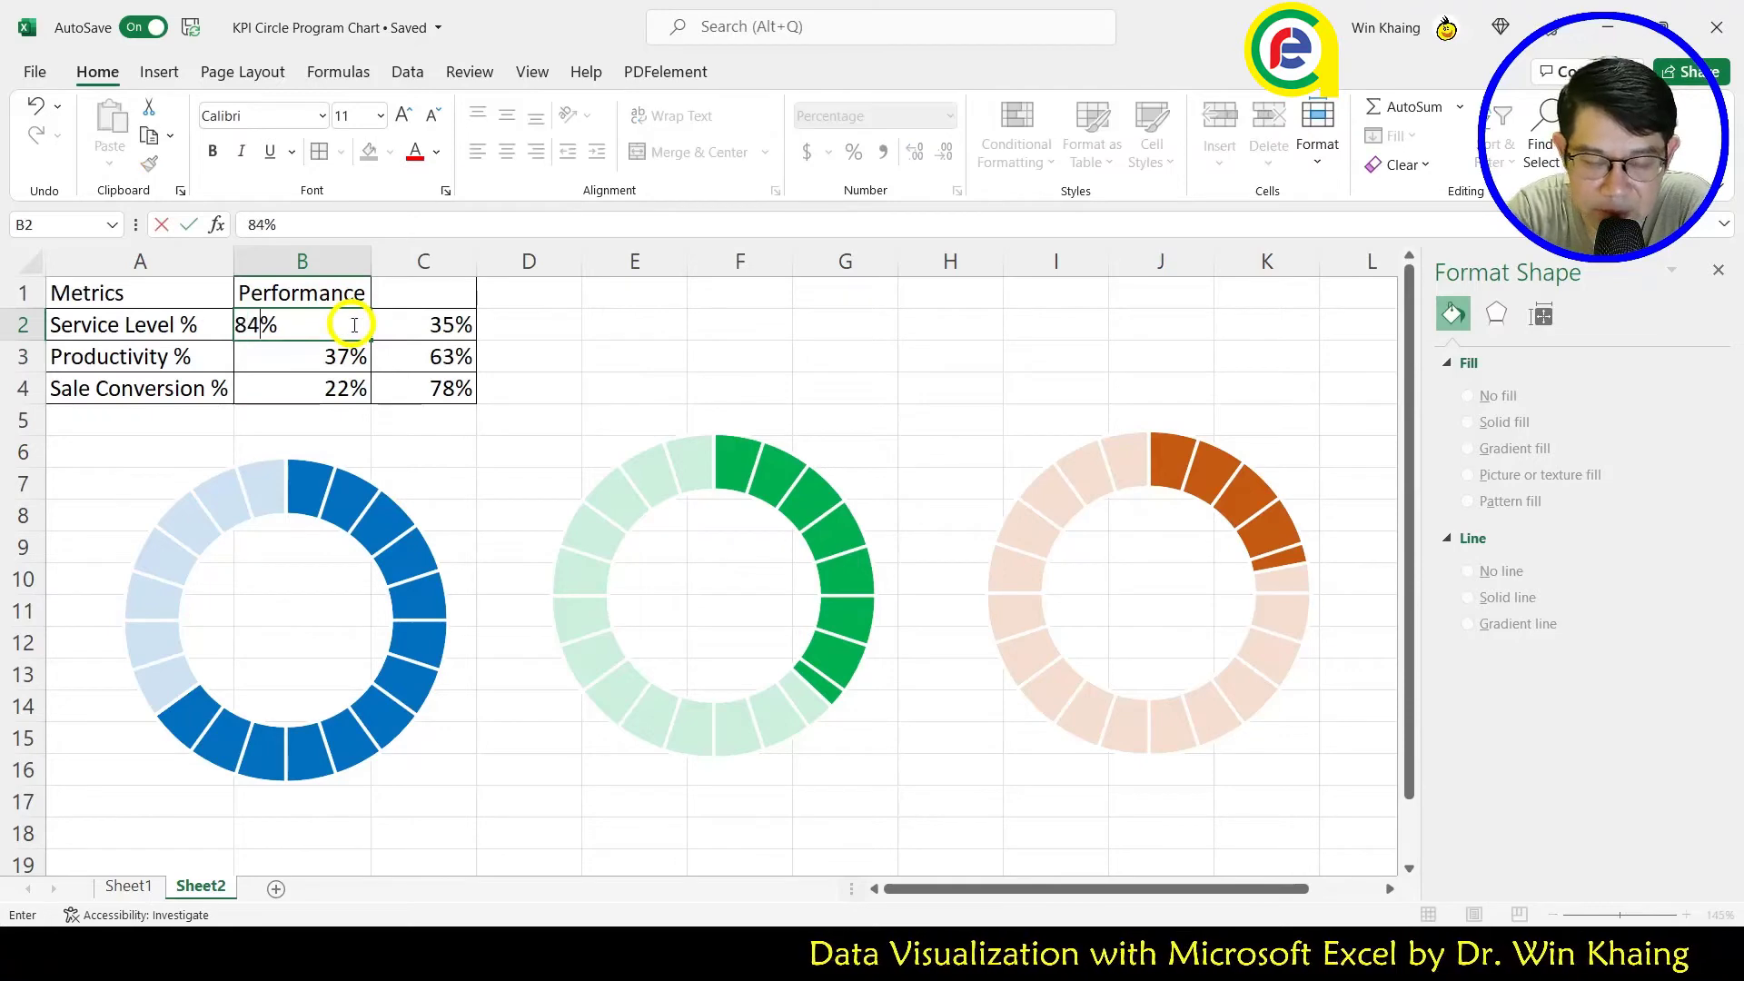
pyautogui.press('Return')
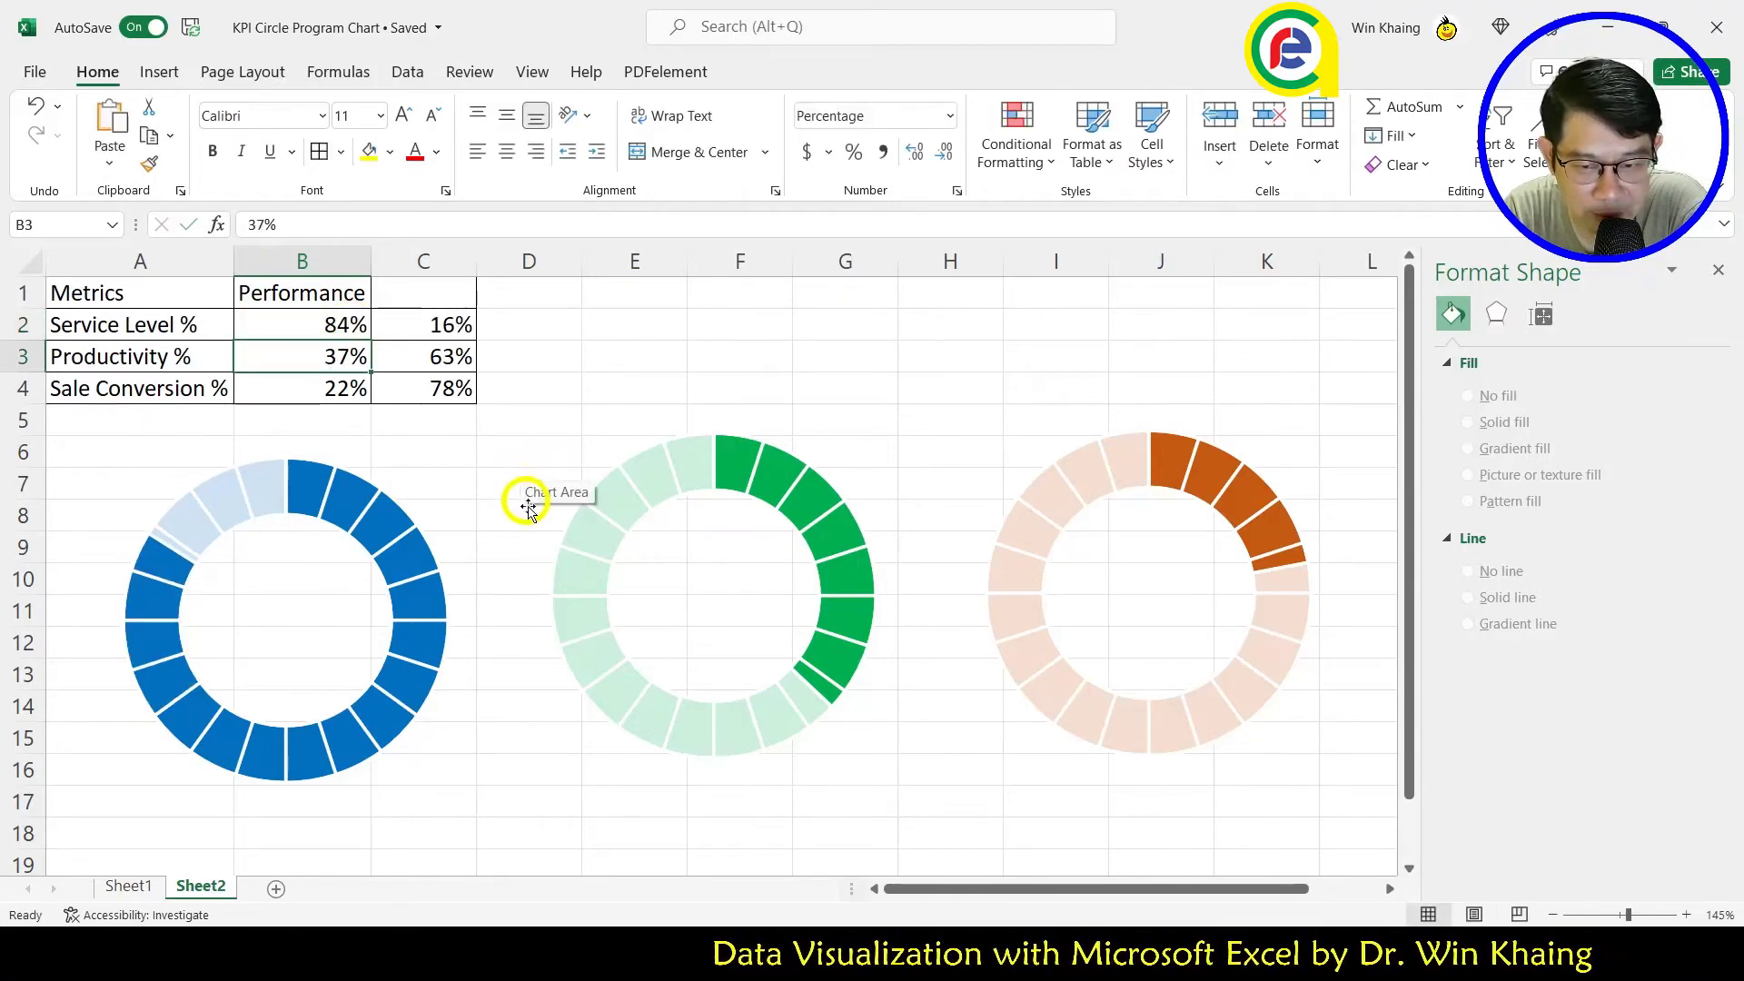
# Step: Compare the Sheet2 ring charts with the finished, labelled KPI charts on Sheet1, and return to Sheet2
pyautogui.click(504, 495)
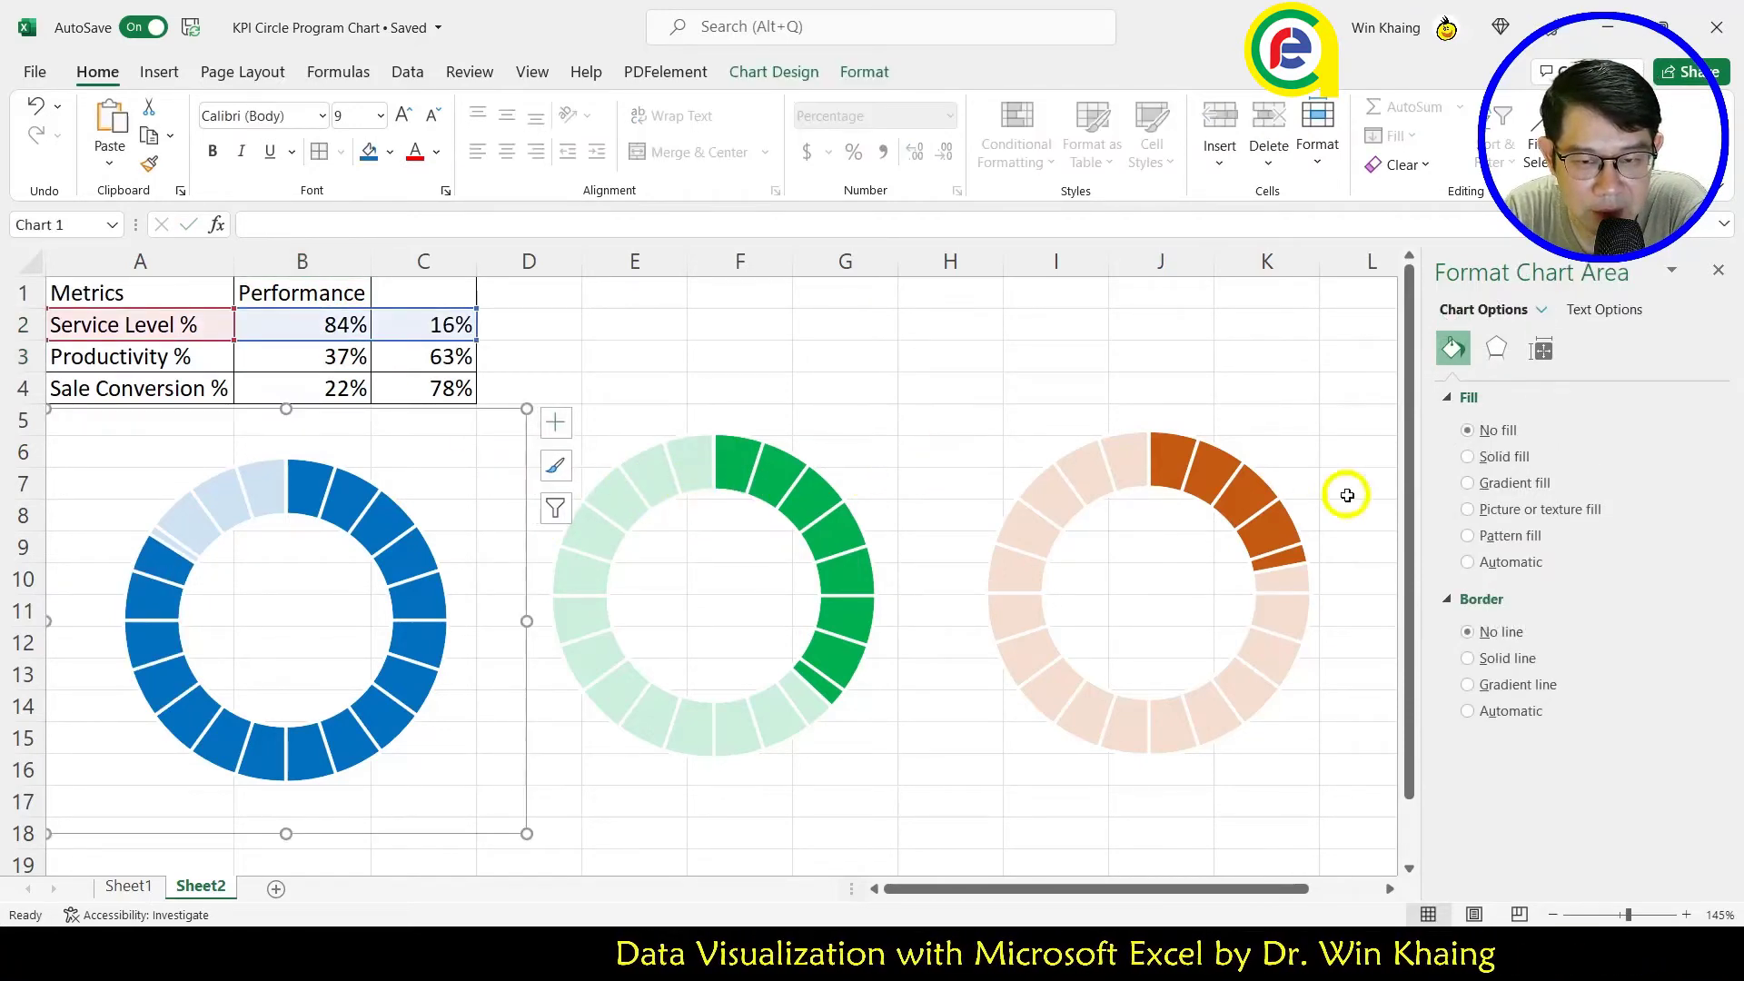
pyautogui.click(718, 400)
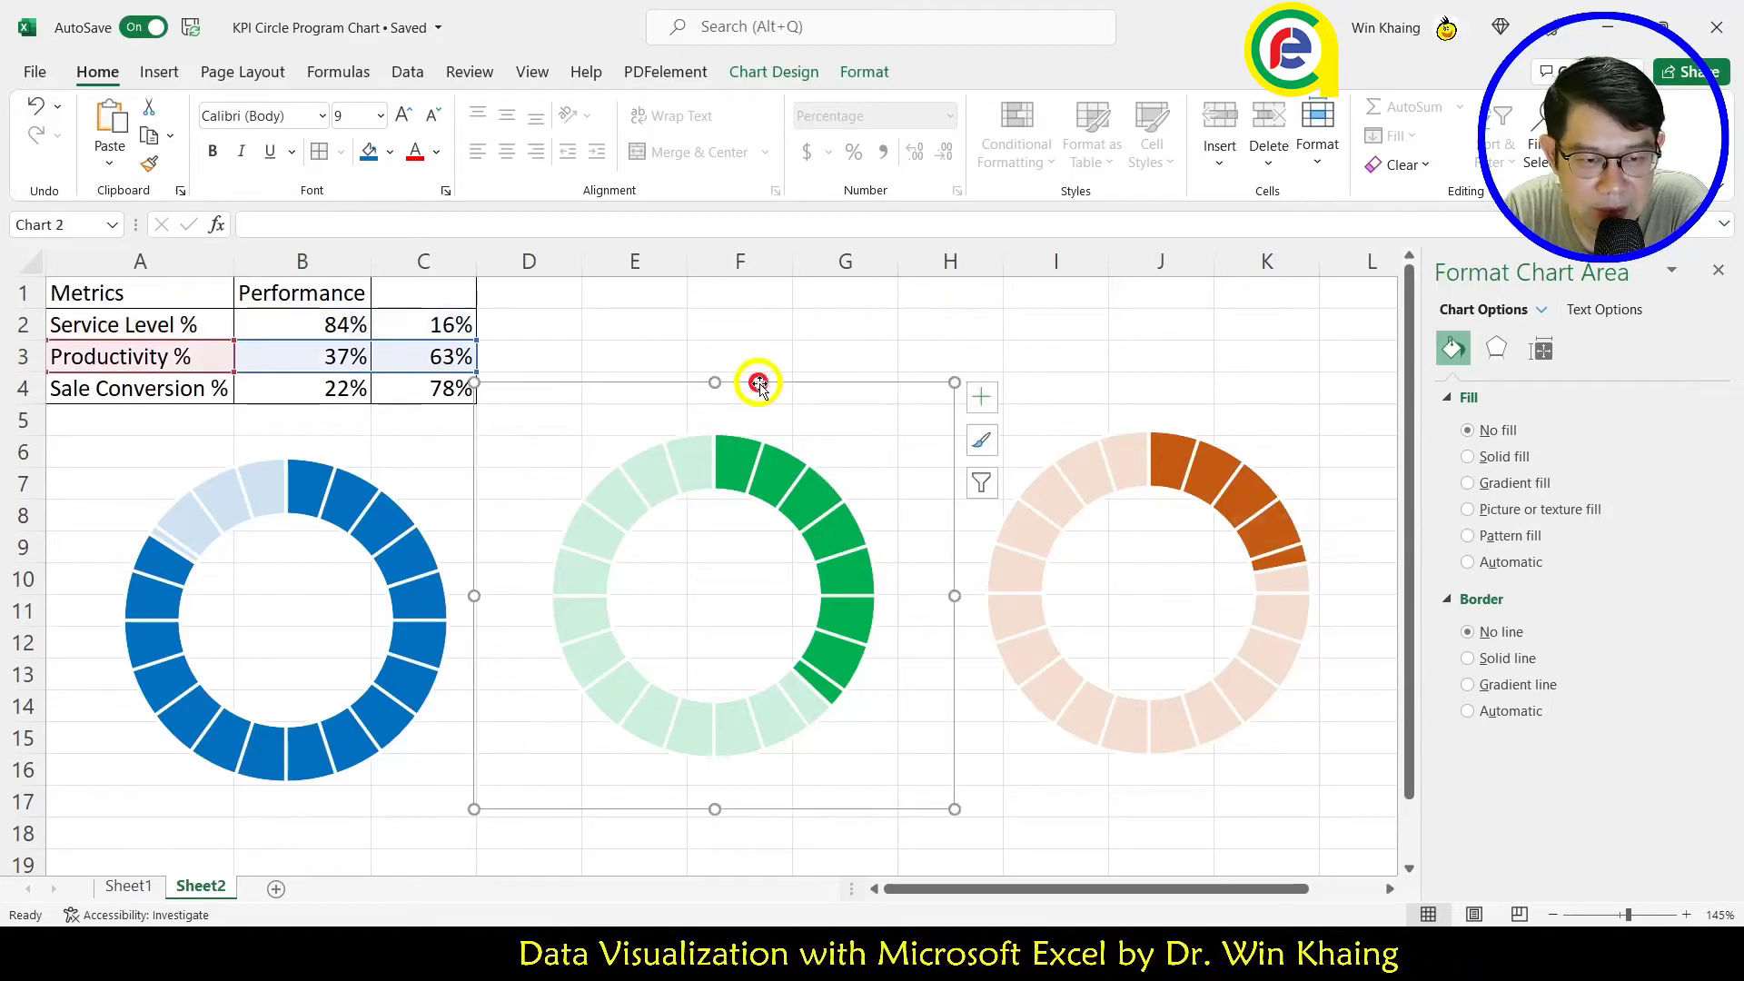
pyautogui.click(727, 329)
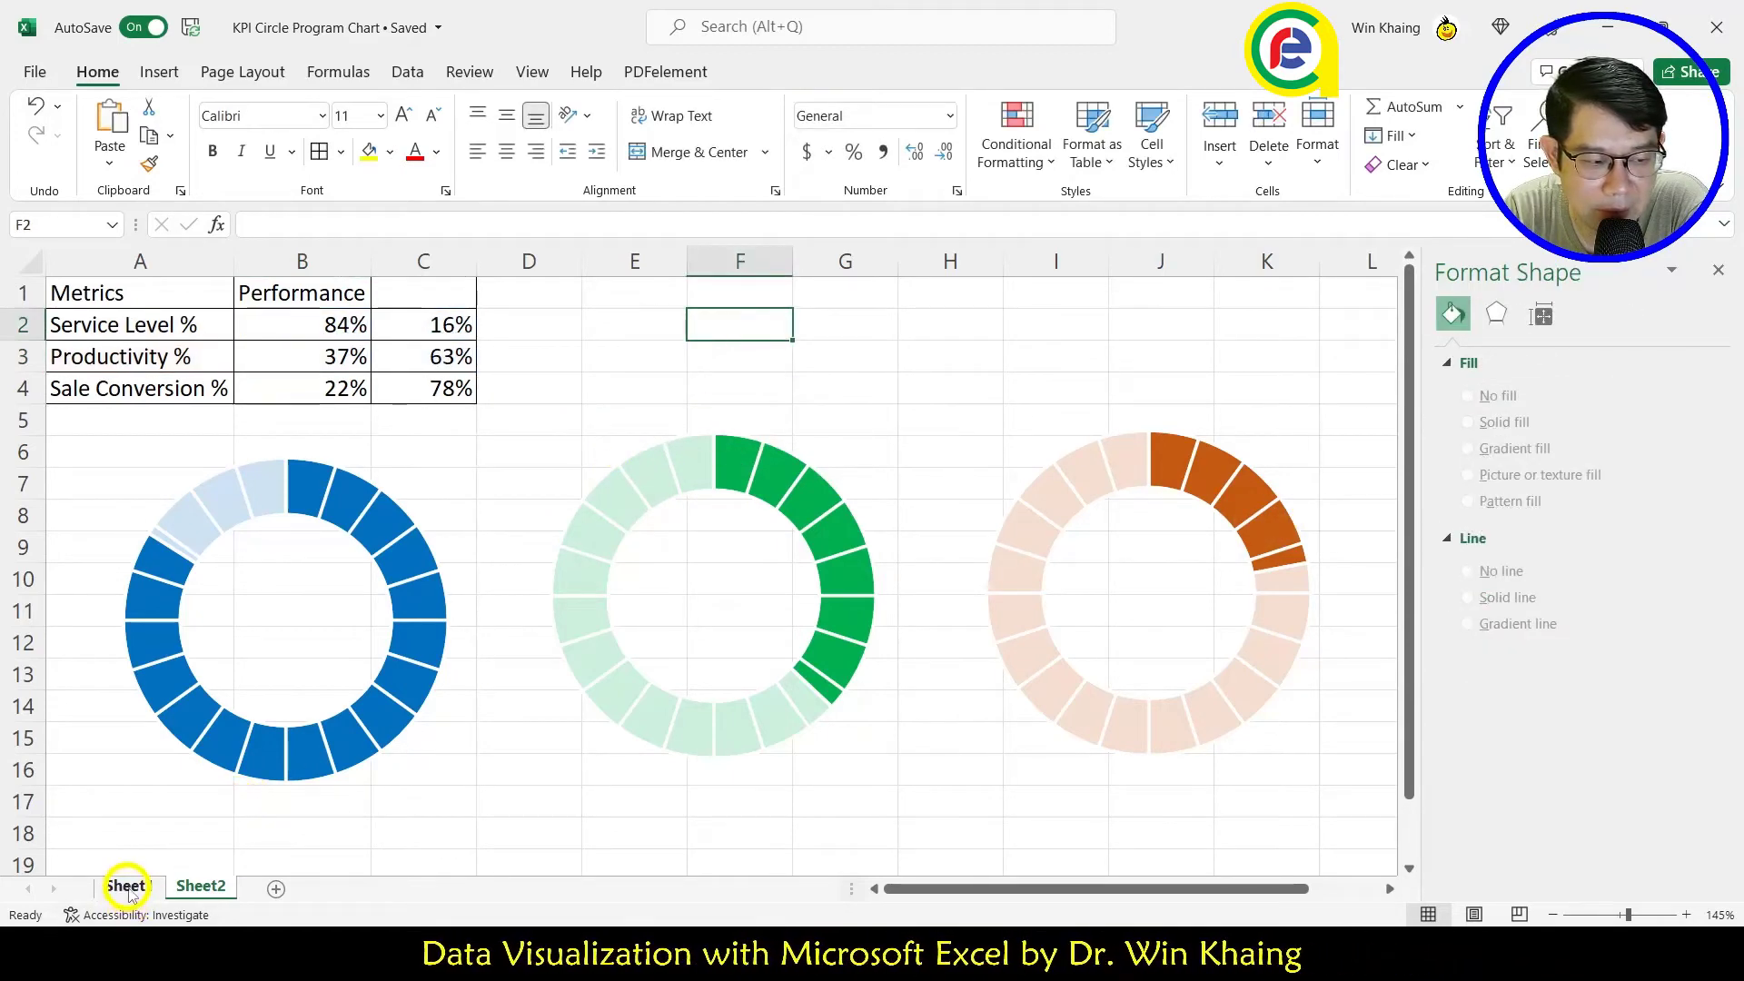
pyautogui.click(129, 889)
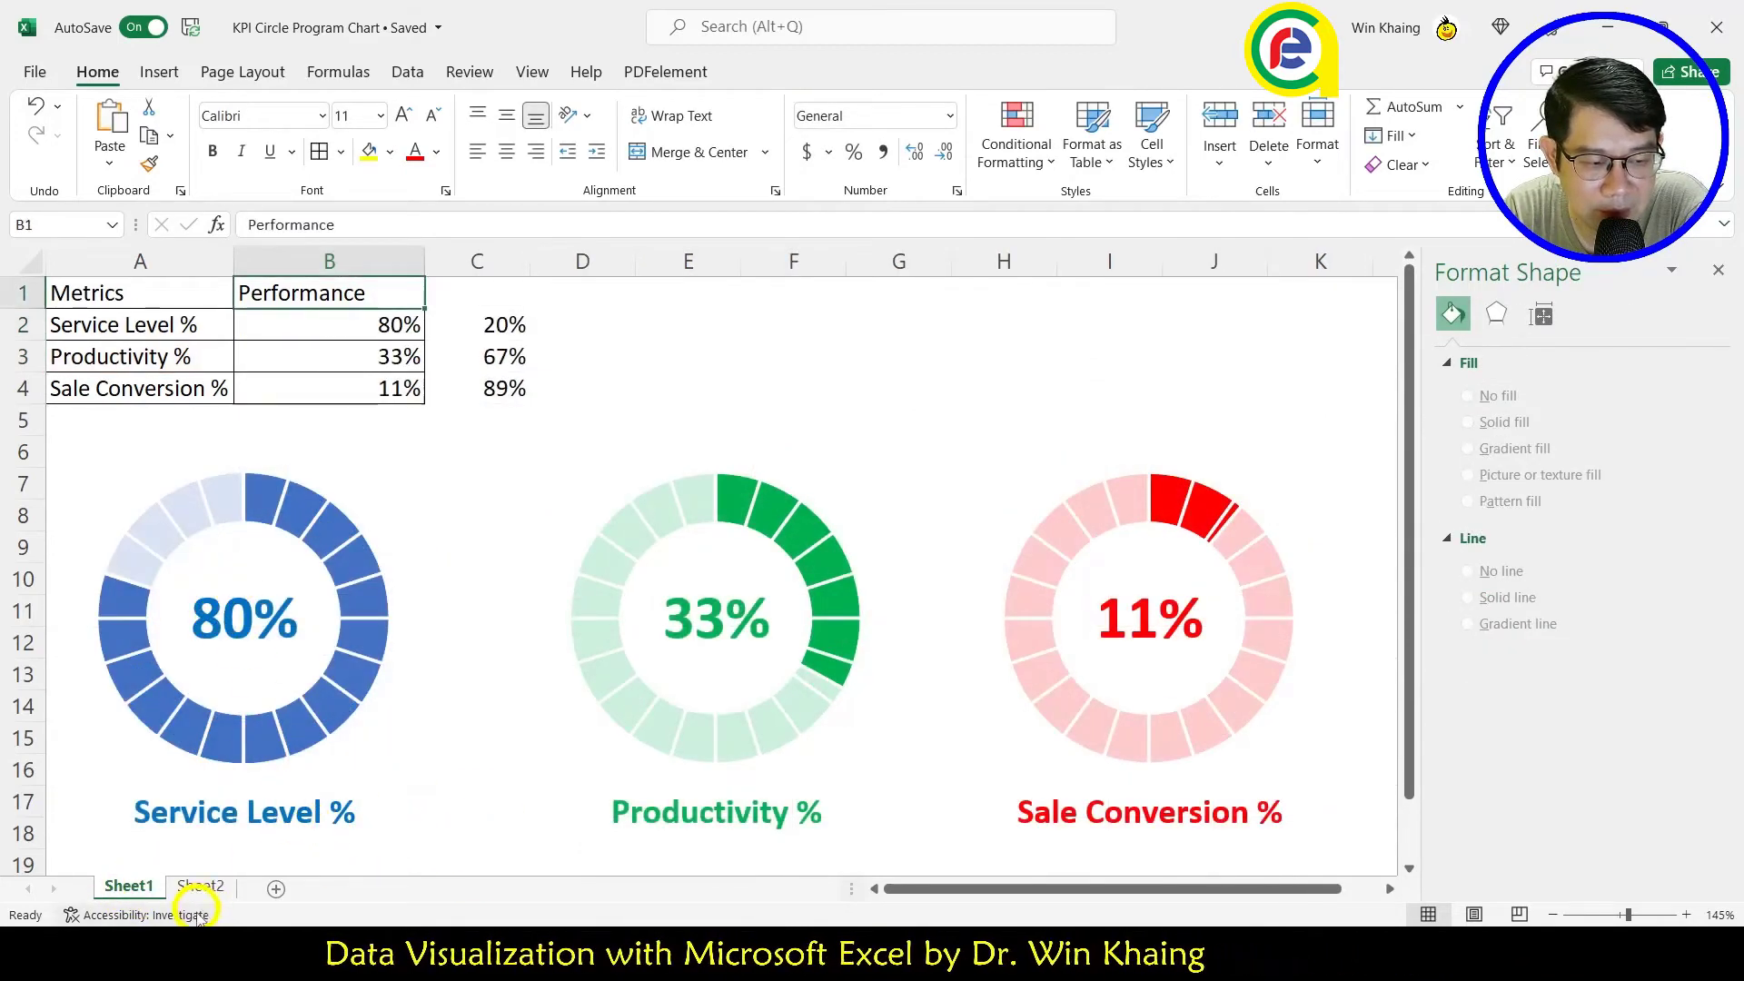
pyautogui.click(202, 889)
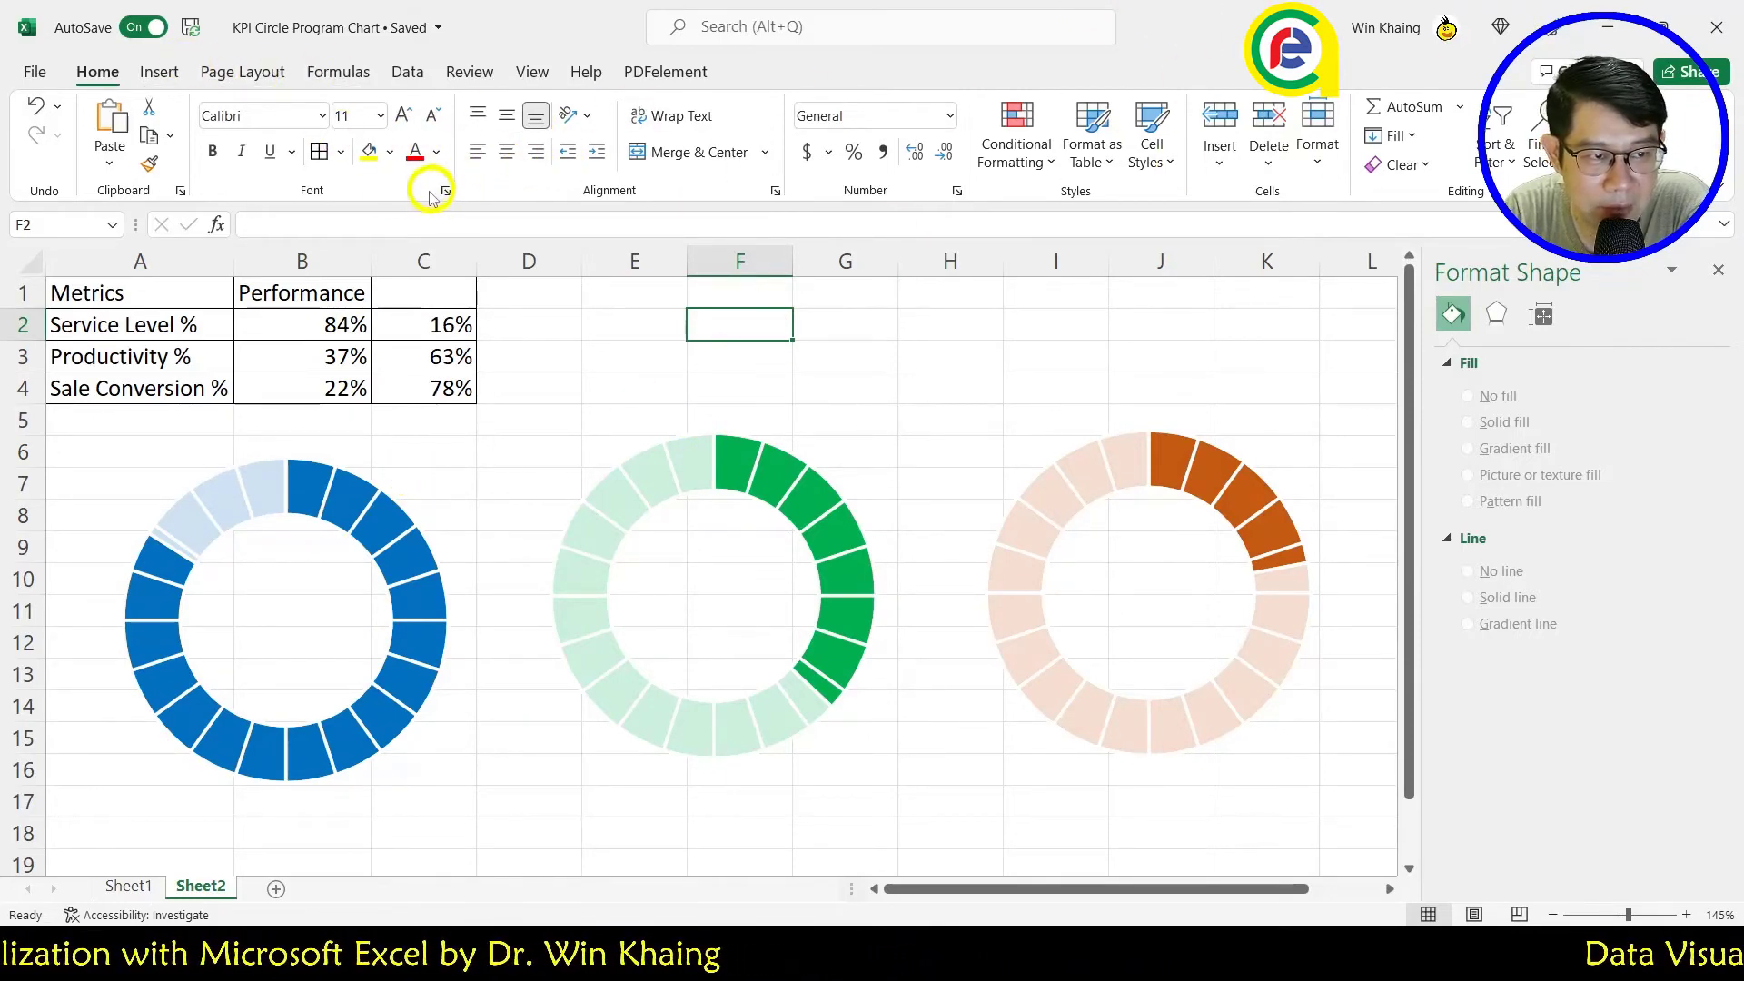
# Step: Insert a wide, one-line text box just below the blue Service Level % ring, around row 18
pyautogui.click(159, 71)
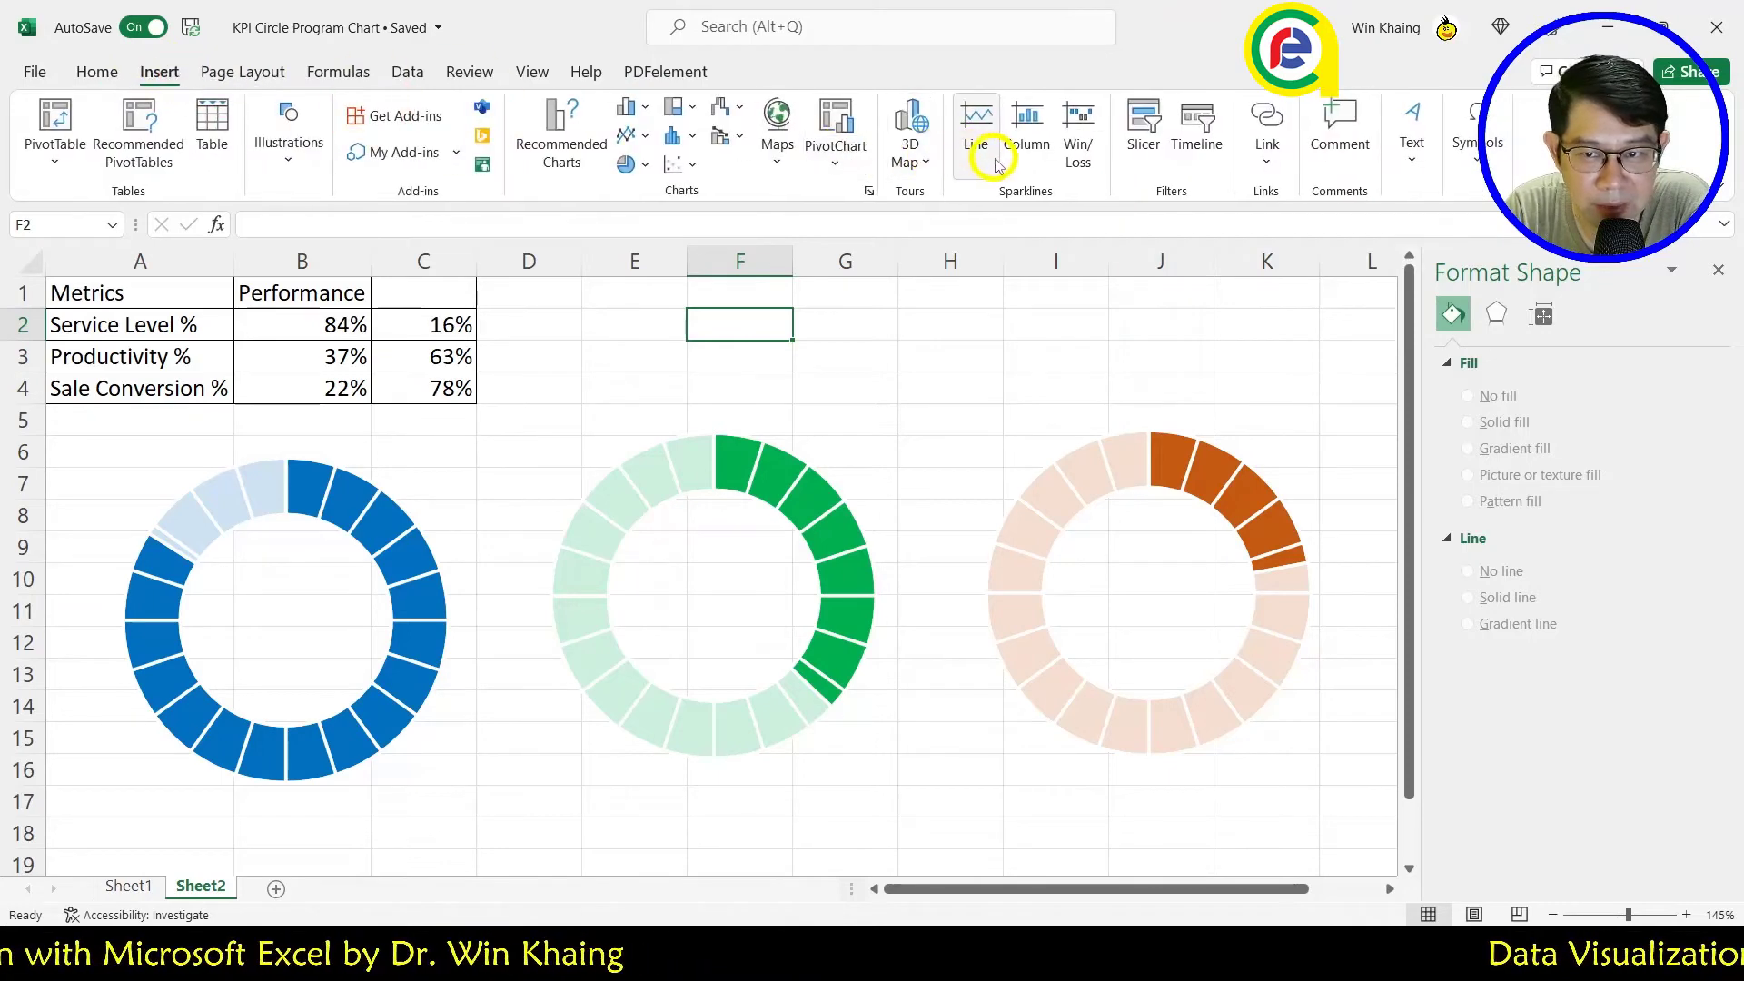
pyautogui.click(95, 71)
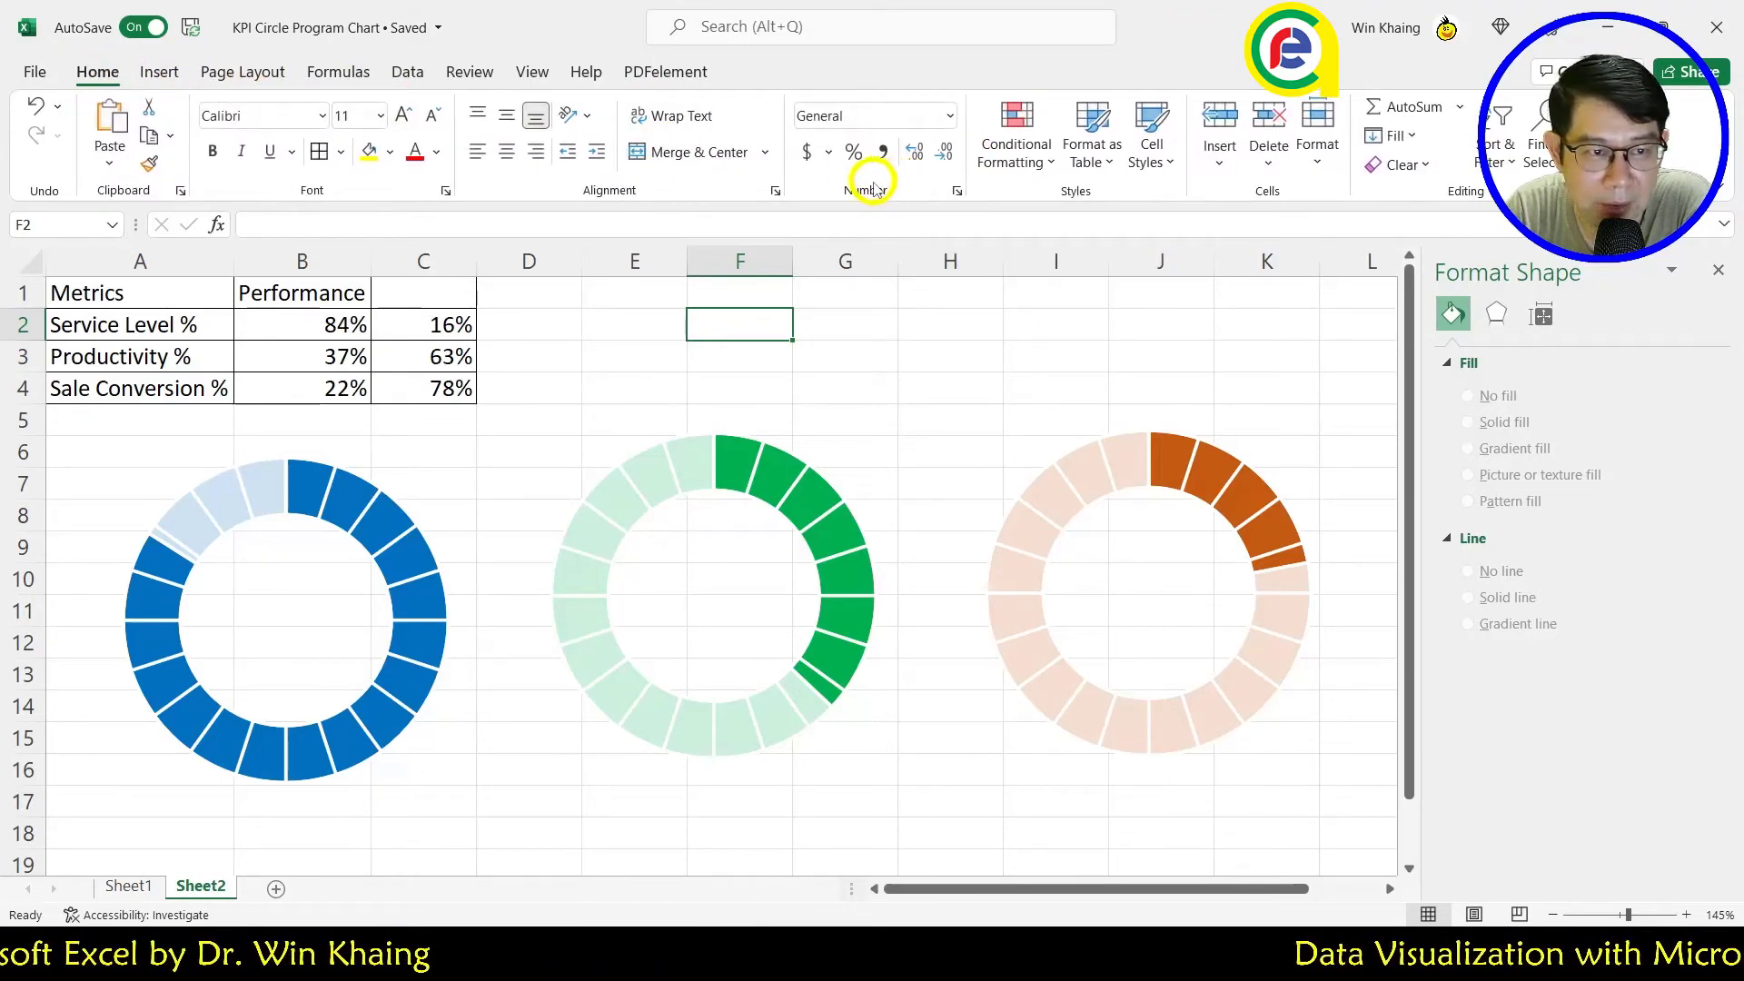
pyautogui.click(157, 73)
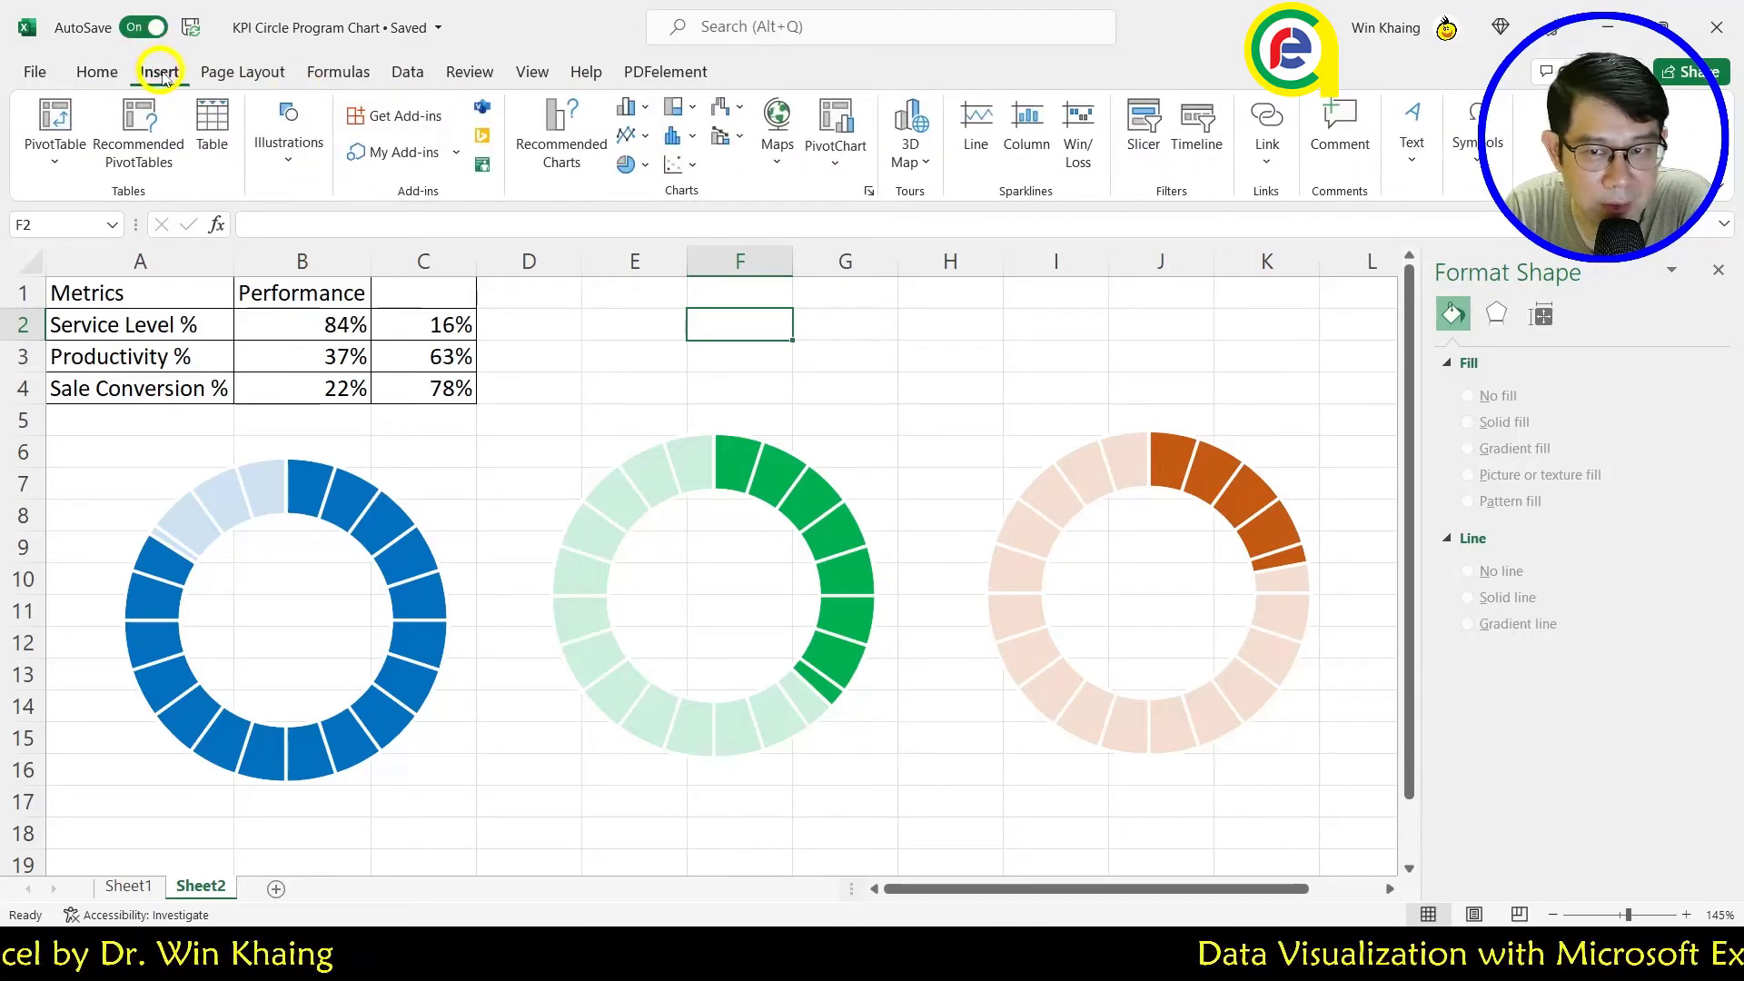
pyautogui.click(1417, 173)
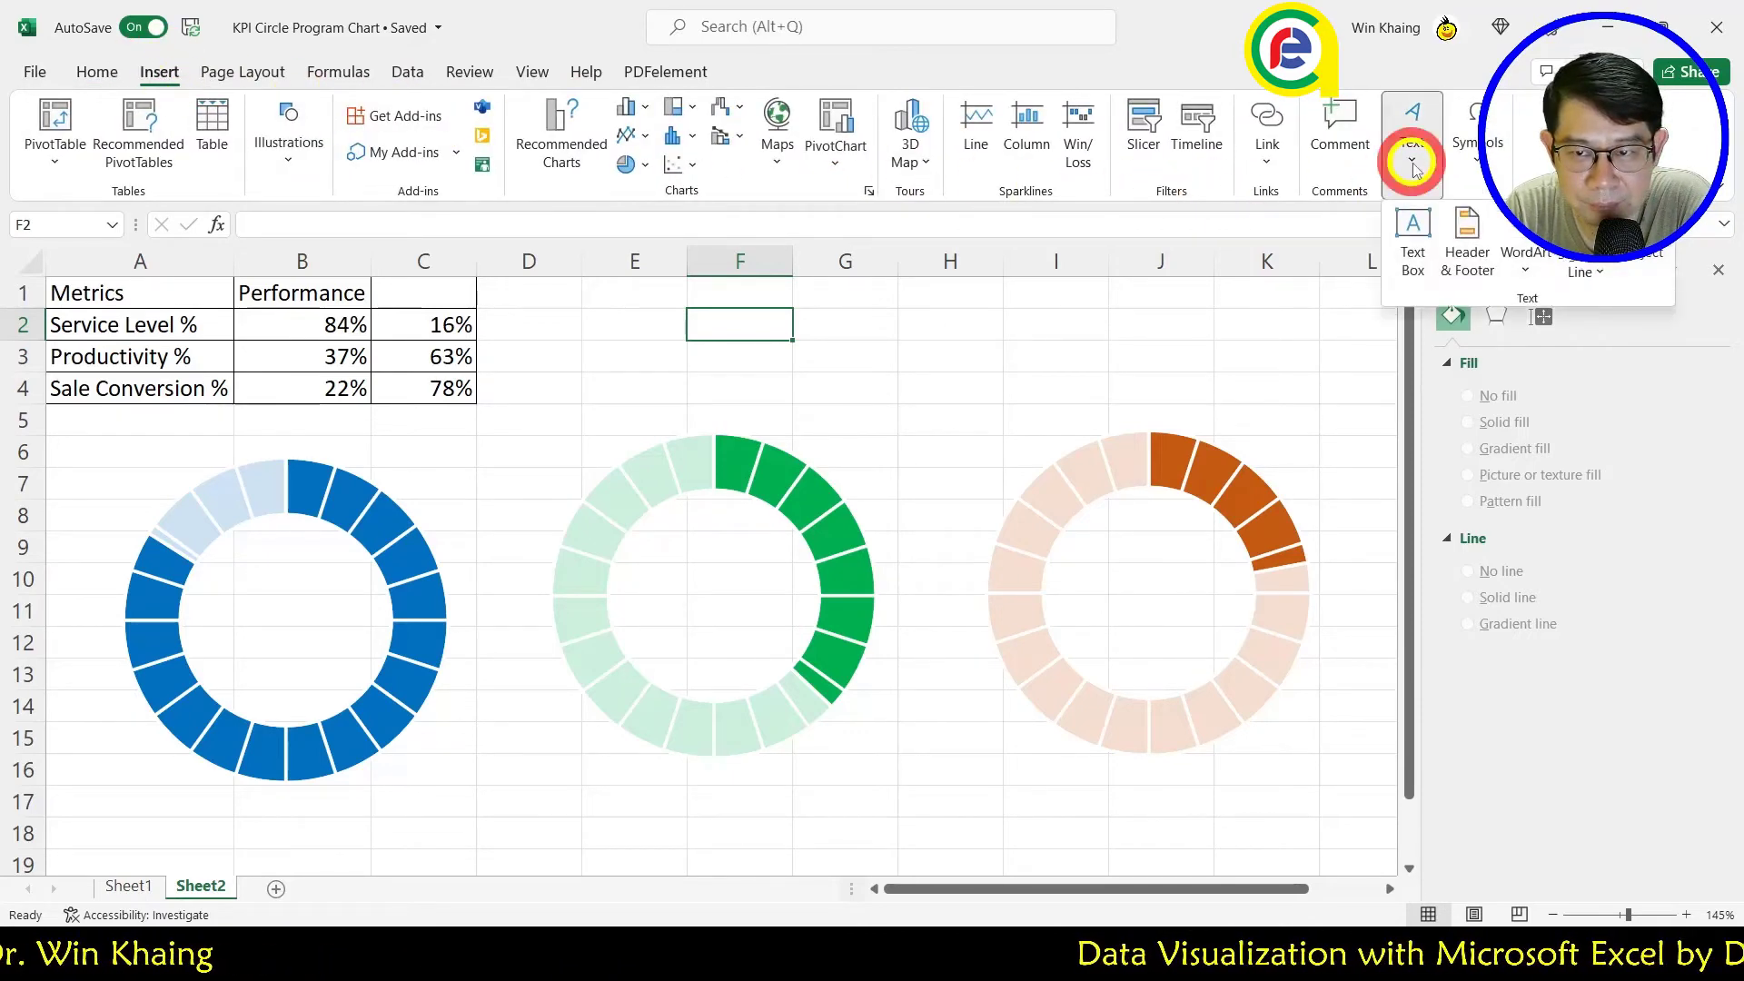
pyautogui.click(1410, 235)
pyautogui.moveTo(222, 813); pyautogui.dragTo(492, 705)
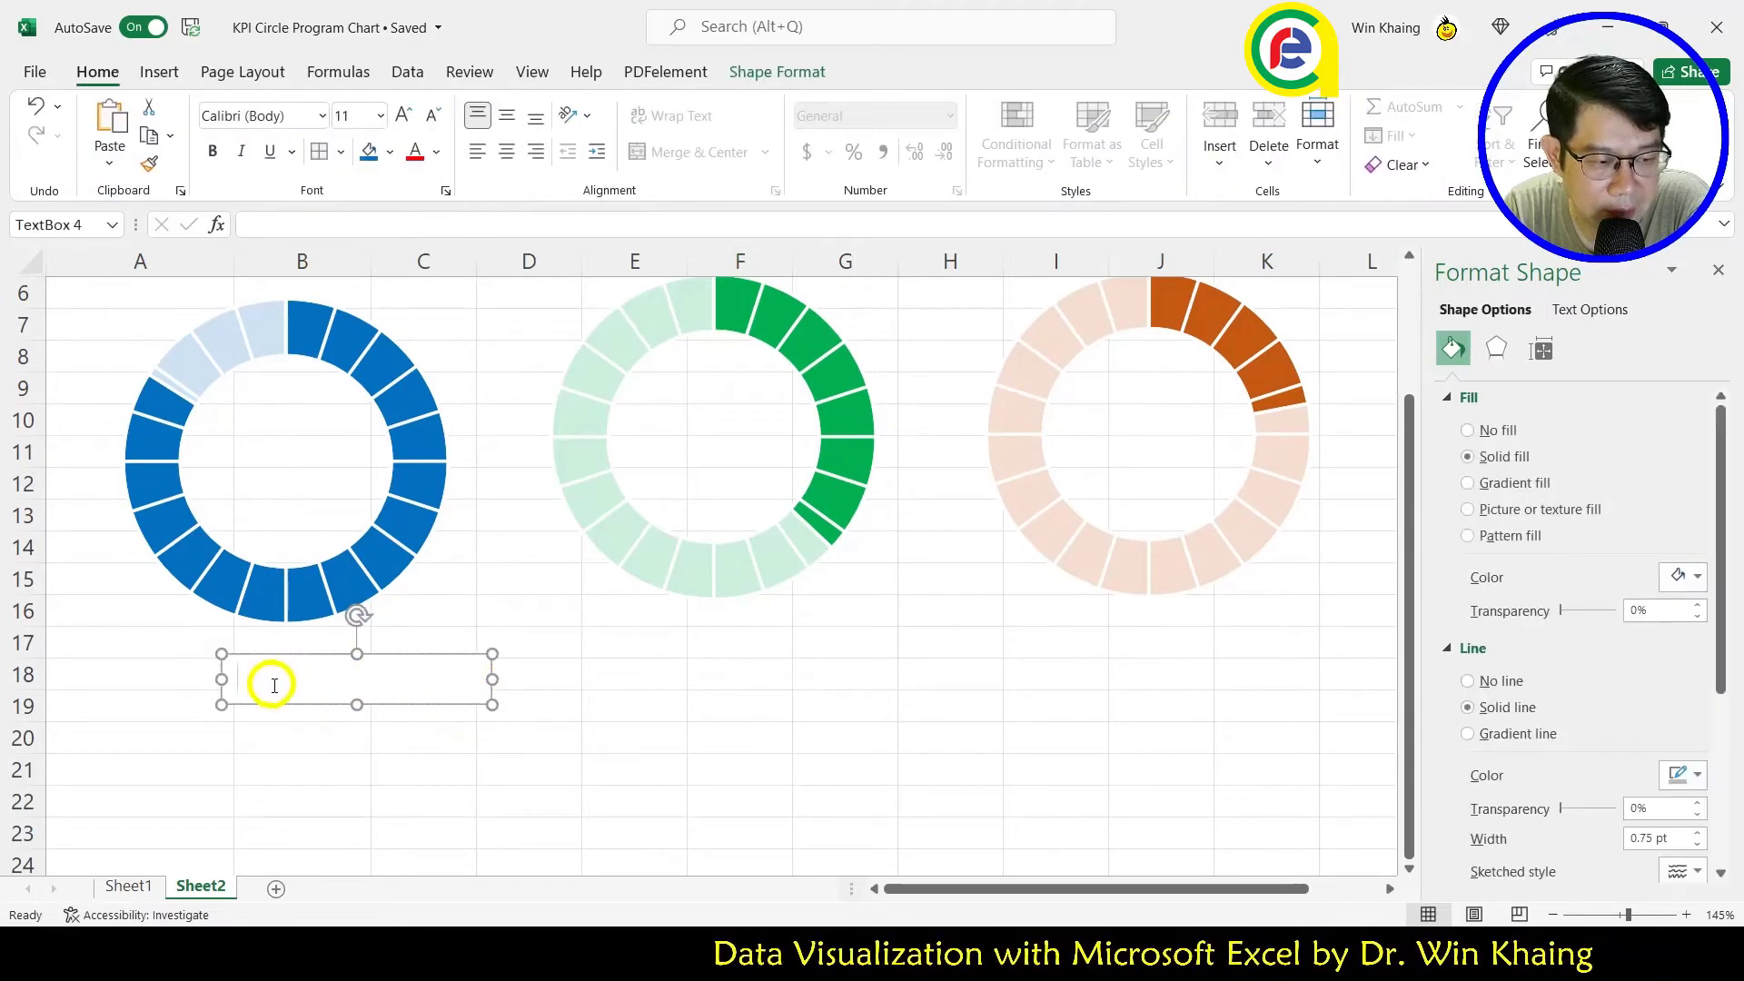
# Step: Link the new text box to the Service Level % label in cell A2 with the formula =$A$2
pyautogui.scroll(2, 429, 679)
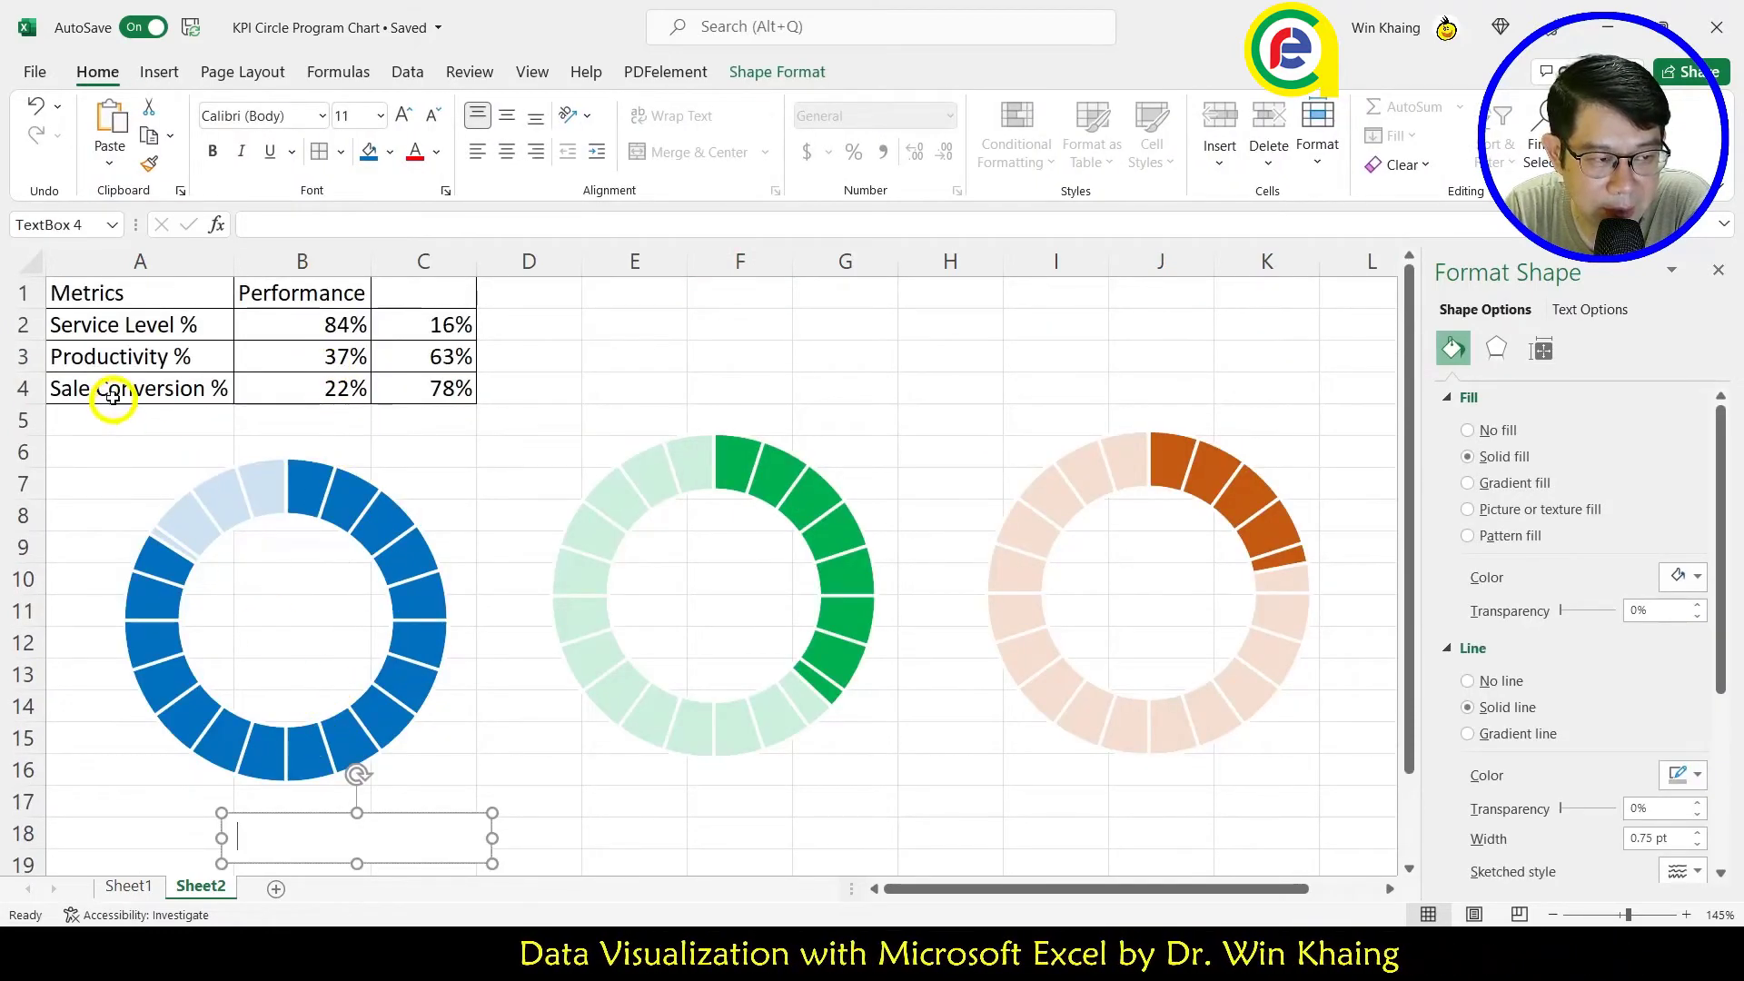
pyautogui.click(288, 221)
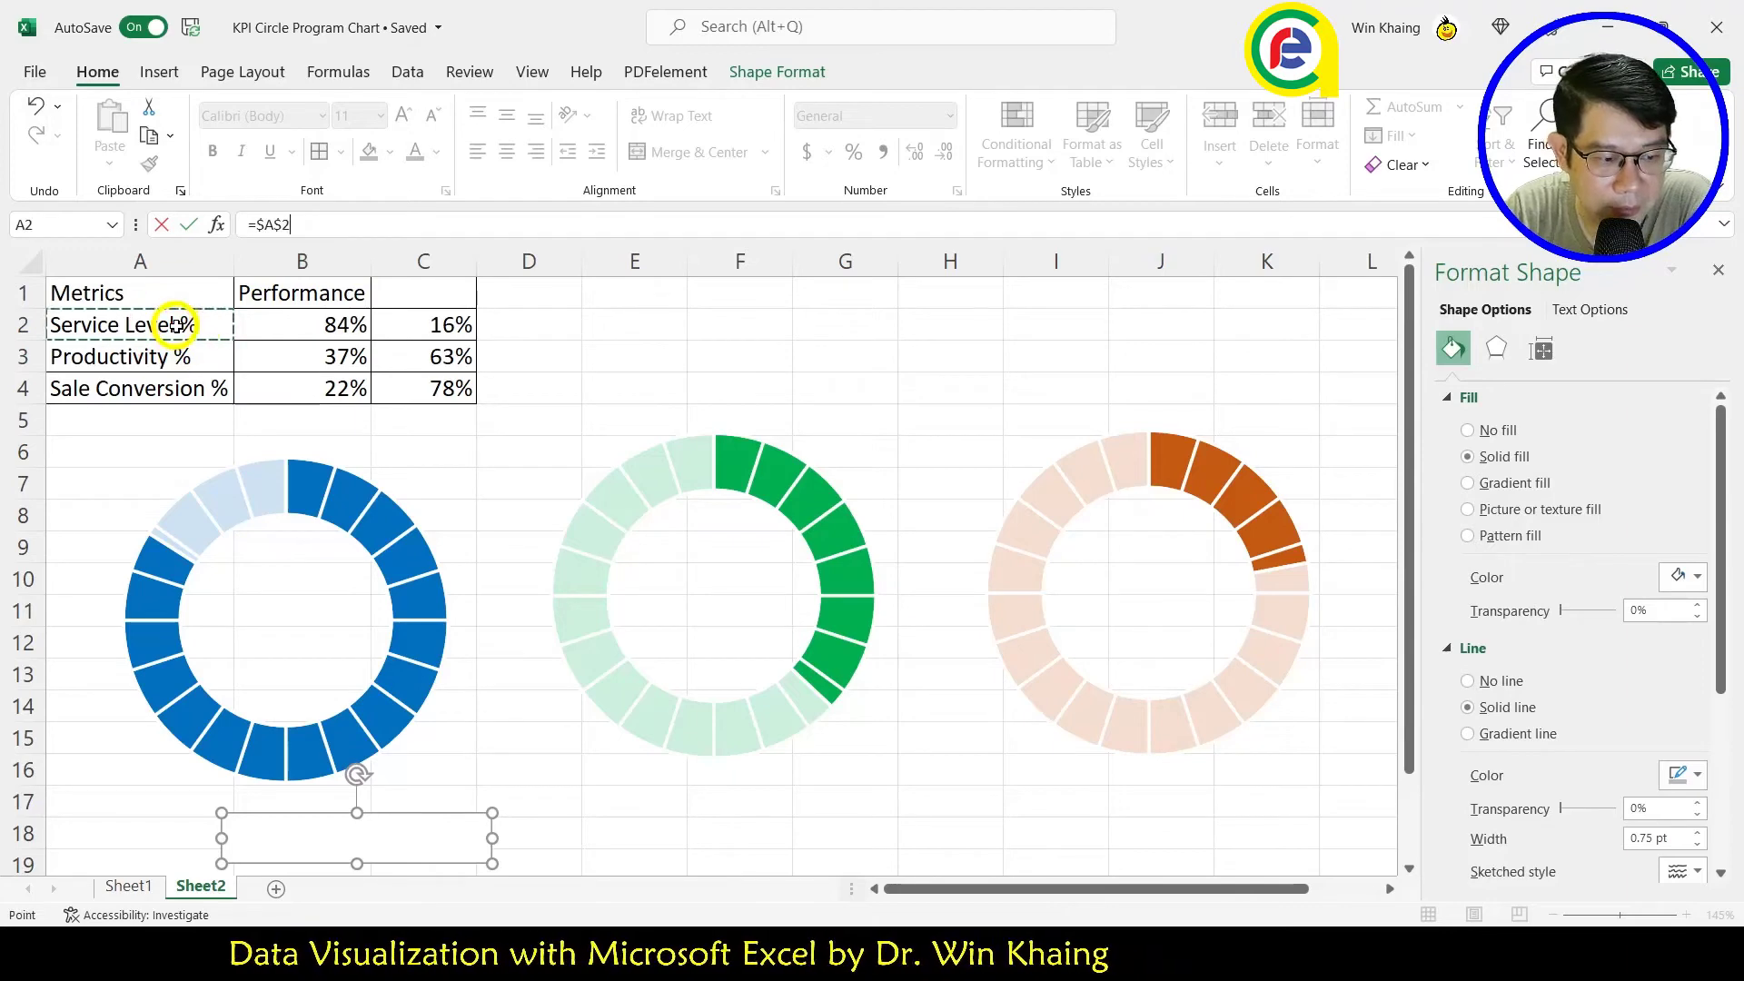
pyautogui.press('Return')
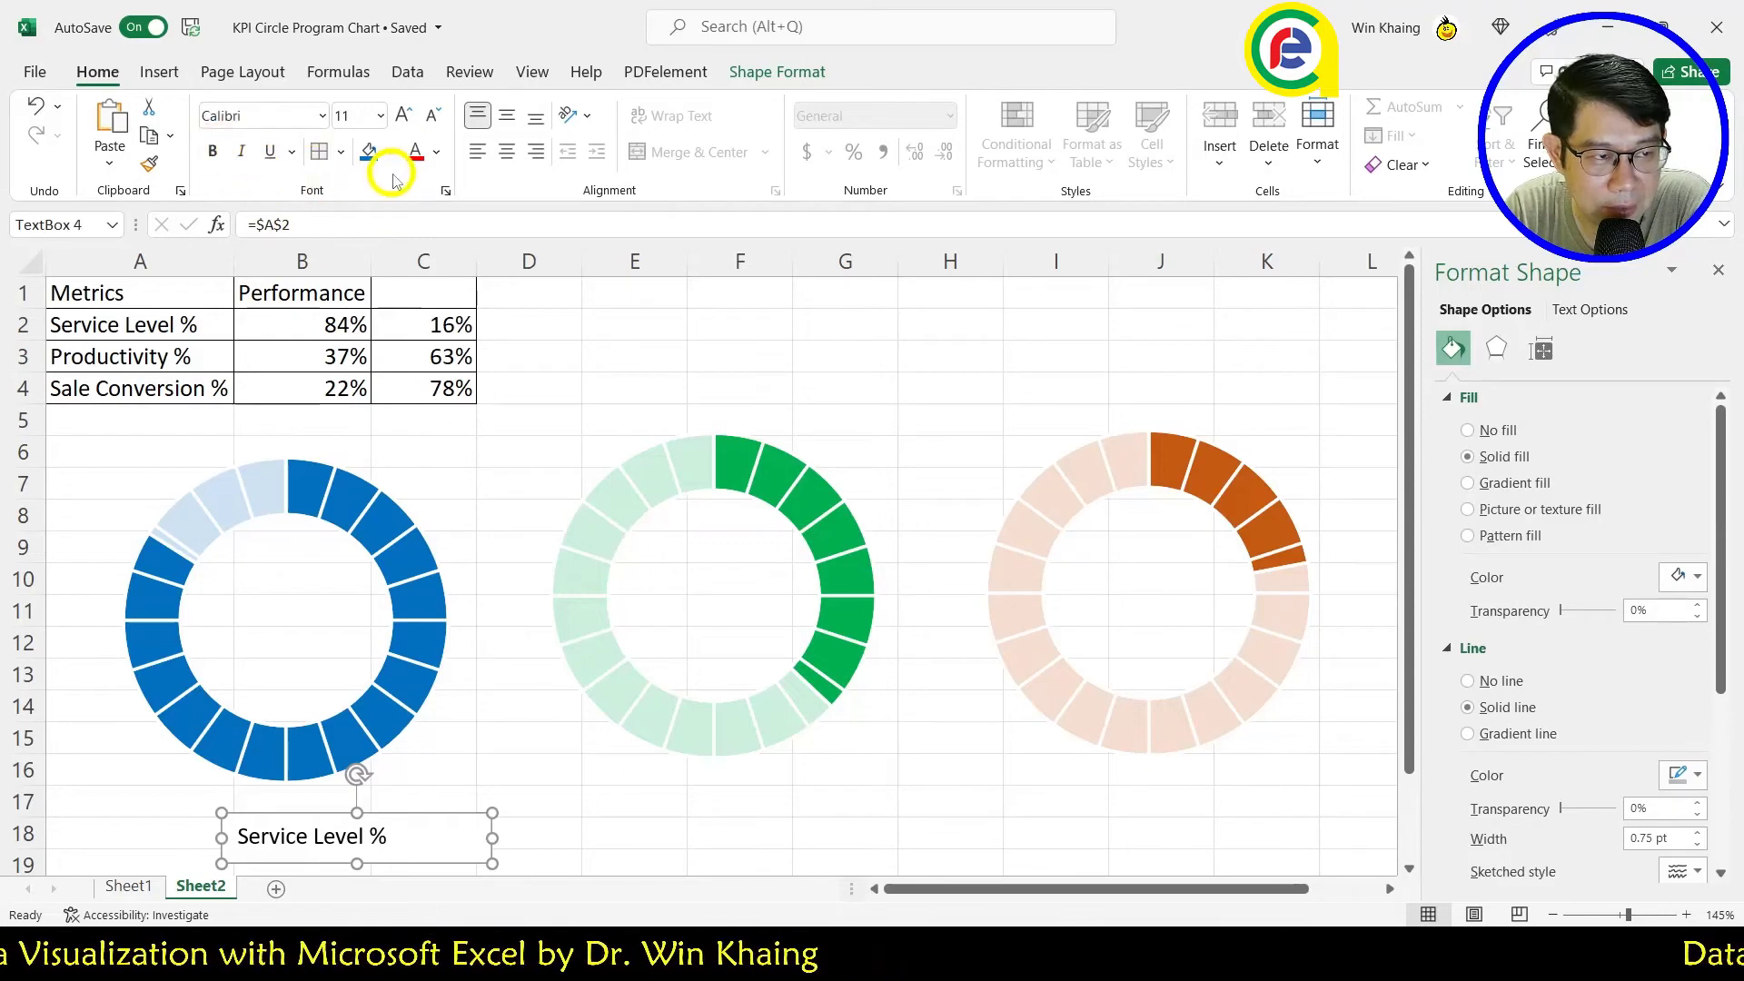
# Step: Make the Service Level % text box's font blue and bold, keeping the box's original white fill
pyautogui.click(364, 154)
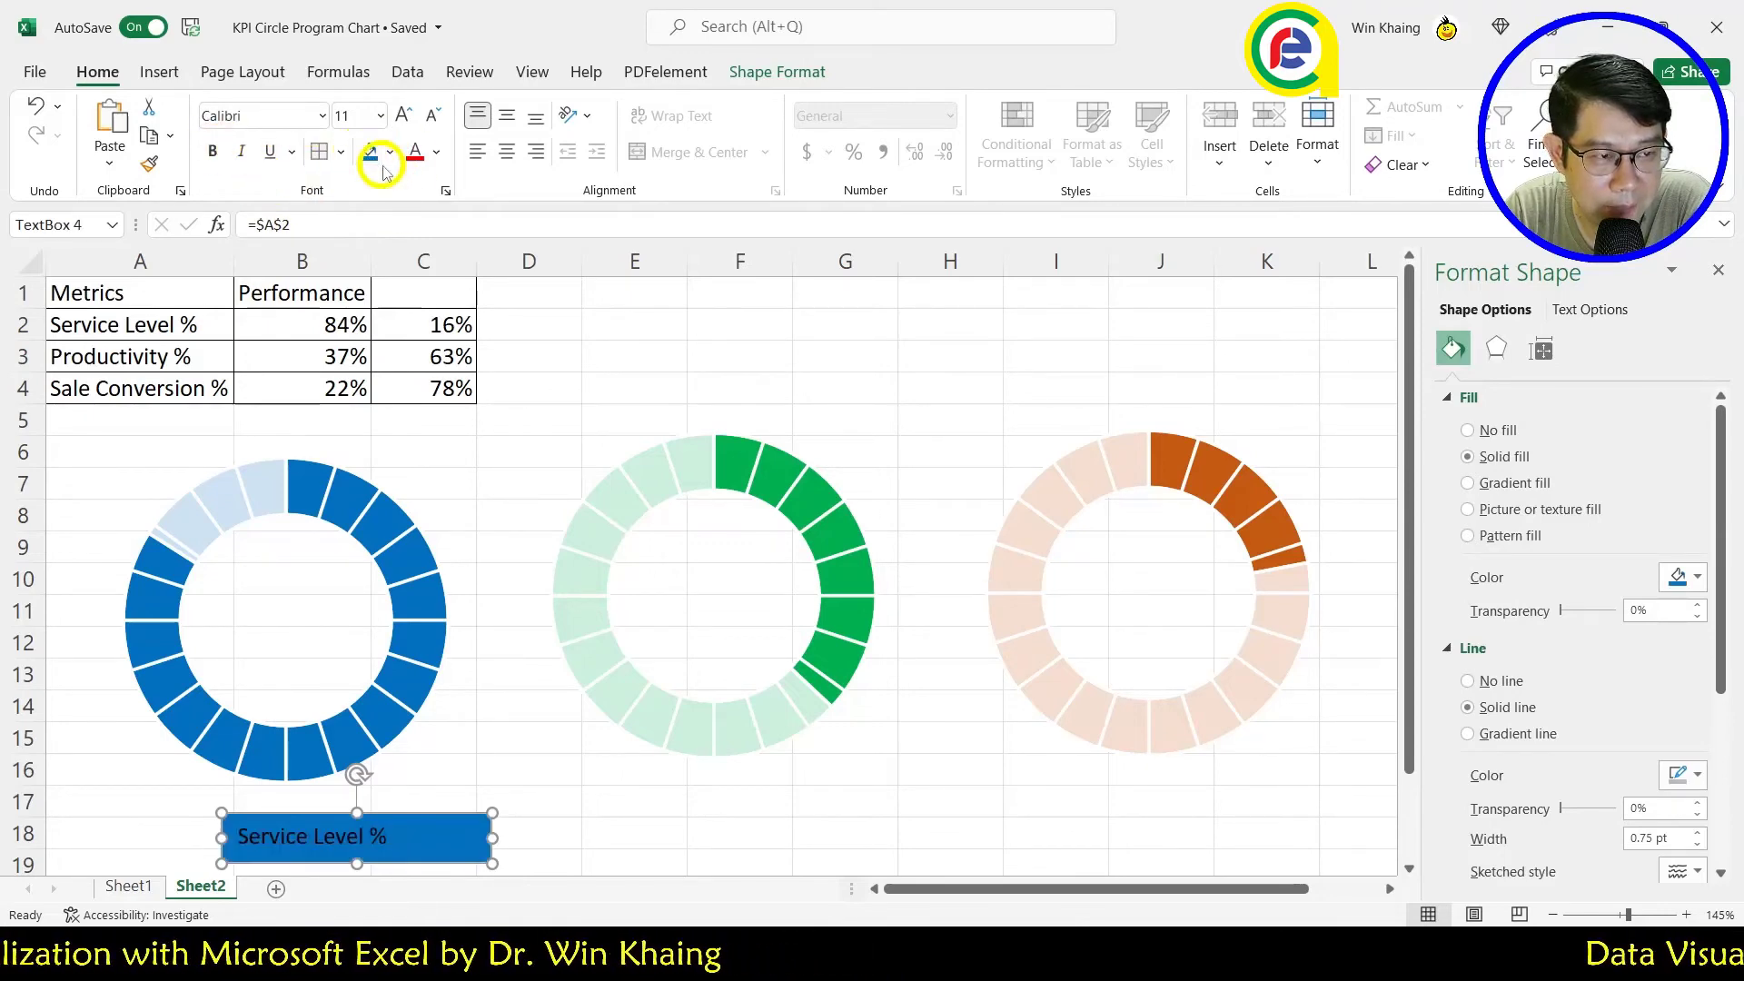
pyautogui.hotkey('ctrl', 'z')
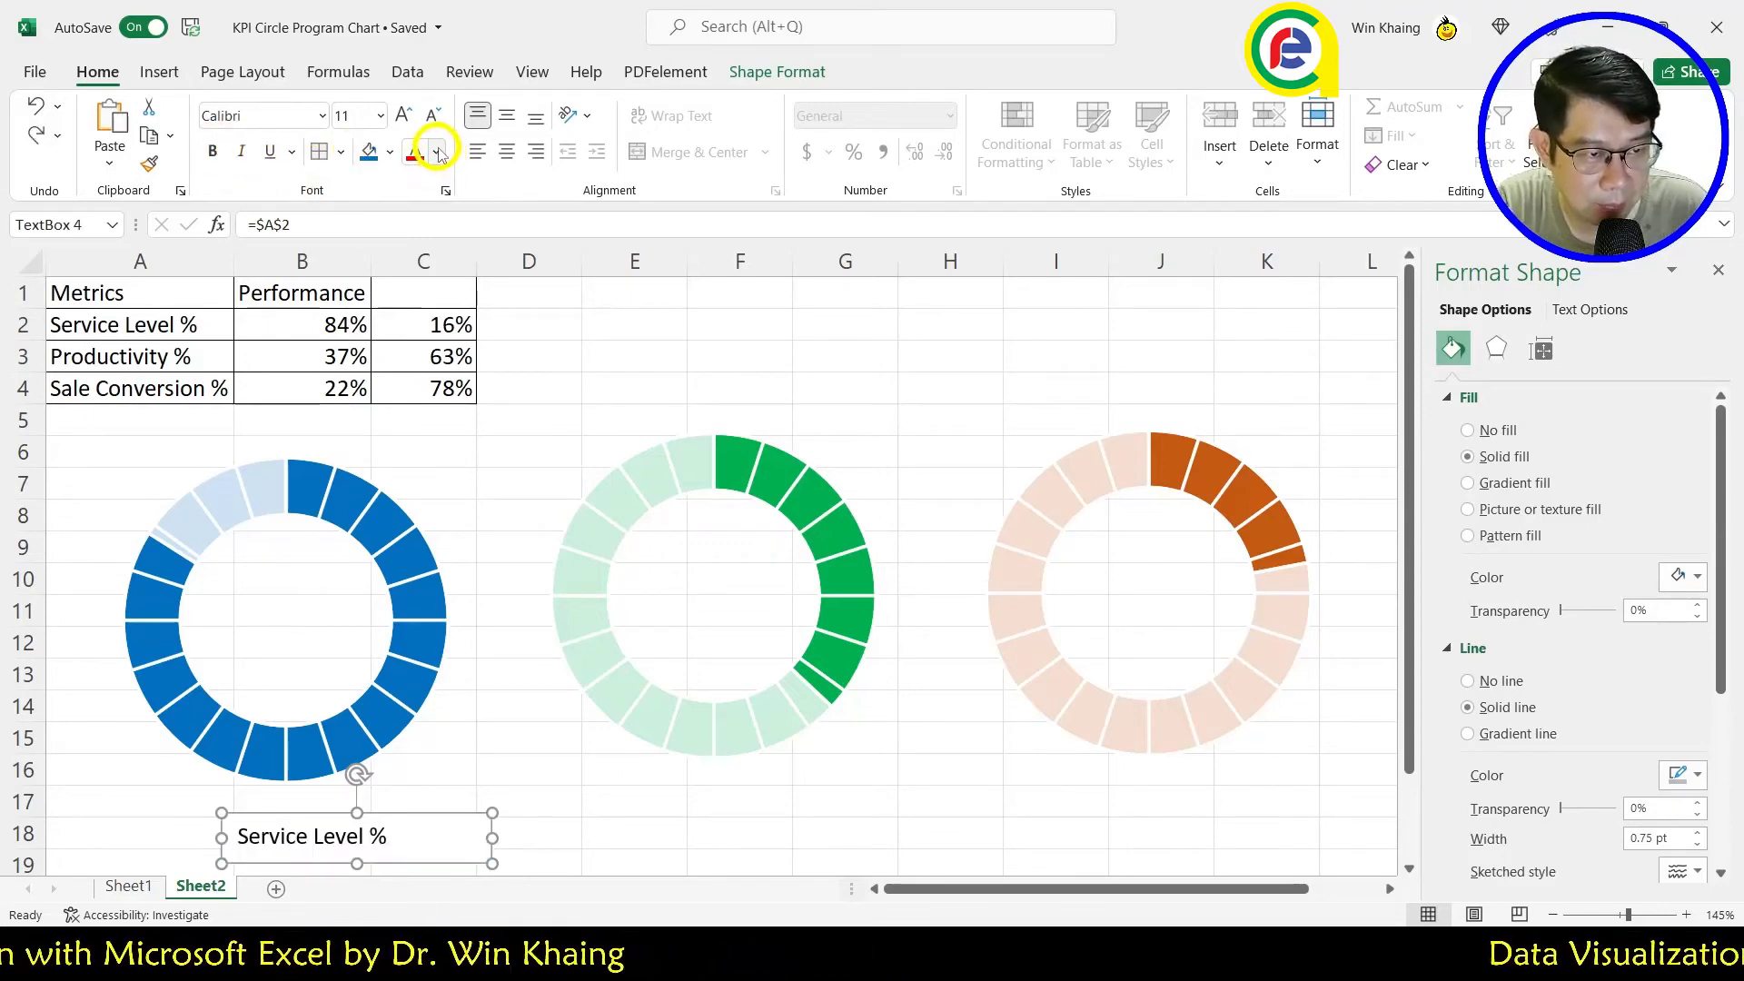
pyautogui.click(438, 153)
pyautogui.click(539, 393)
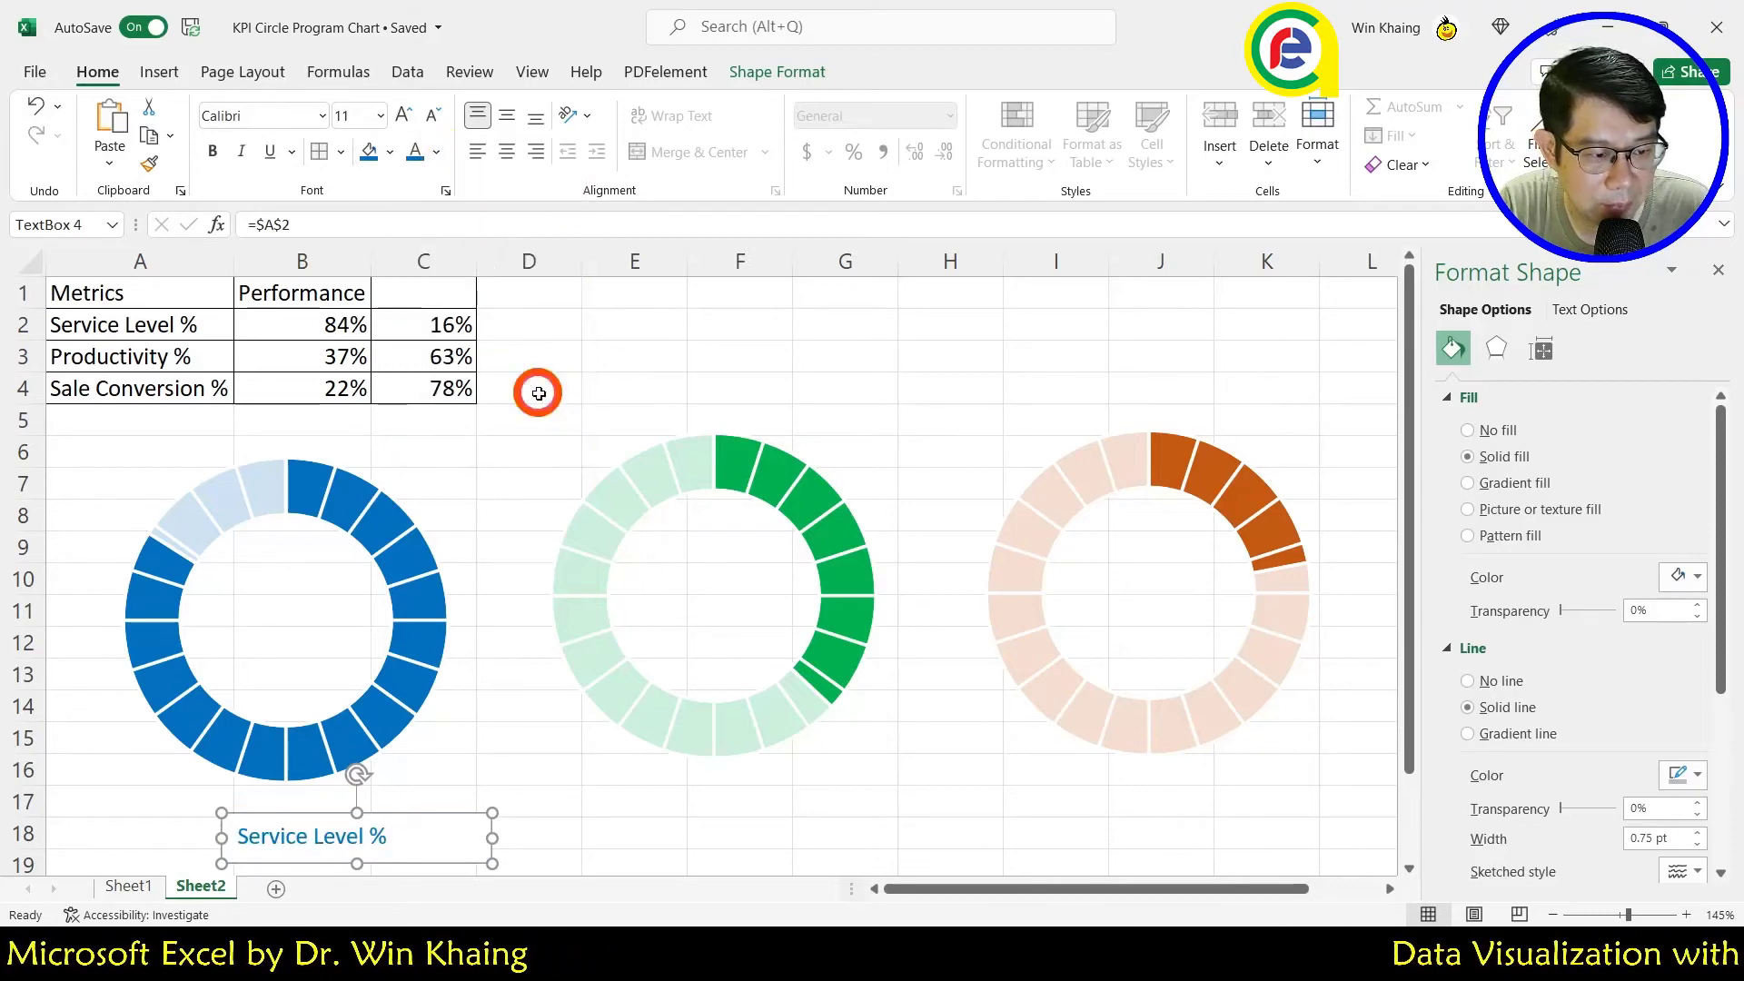
pyautogui.click(212, 151)
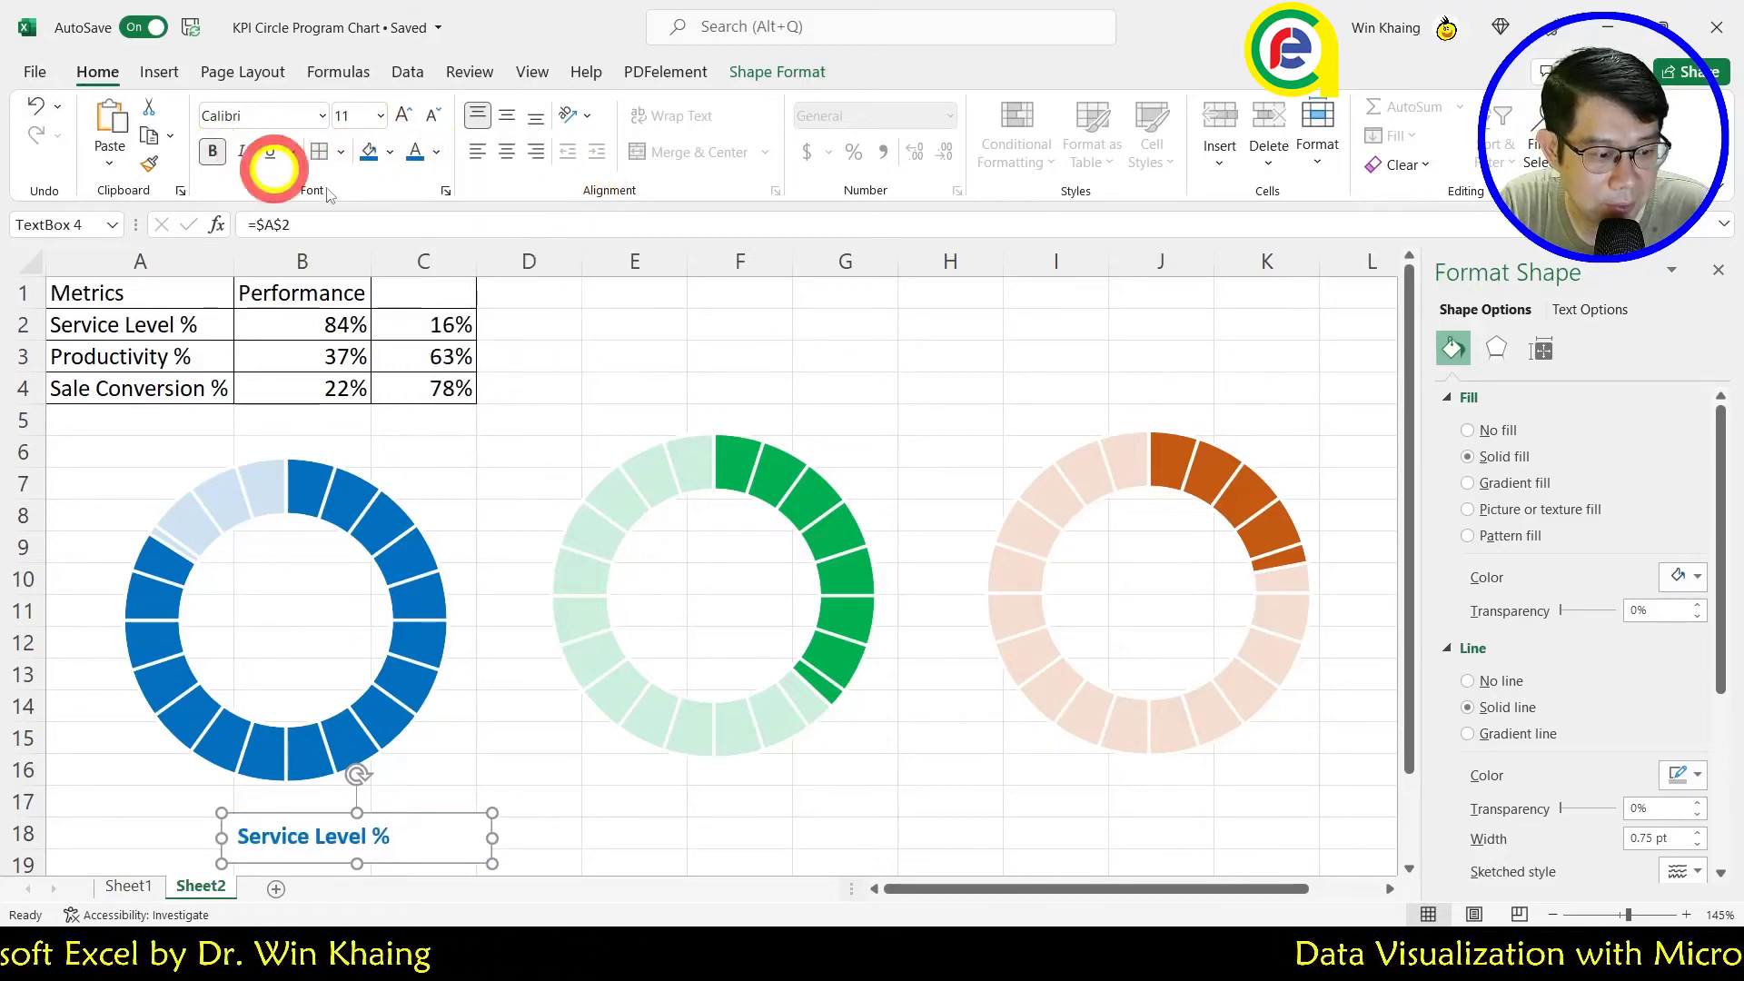
# Step: Centre the Service Level % label horizontally and vertically in its text box, and reposition the box centrally beneath the blue ring
pyautogui.click(507, 152)
pyautogui.click(516, 117)
pyautogui.moveTo(410, 814); pyautogui.dragTo(335, 797)
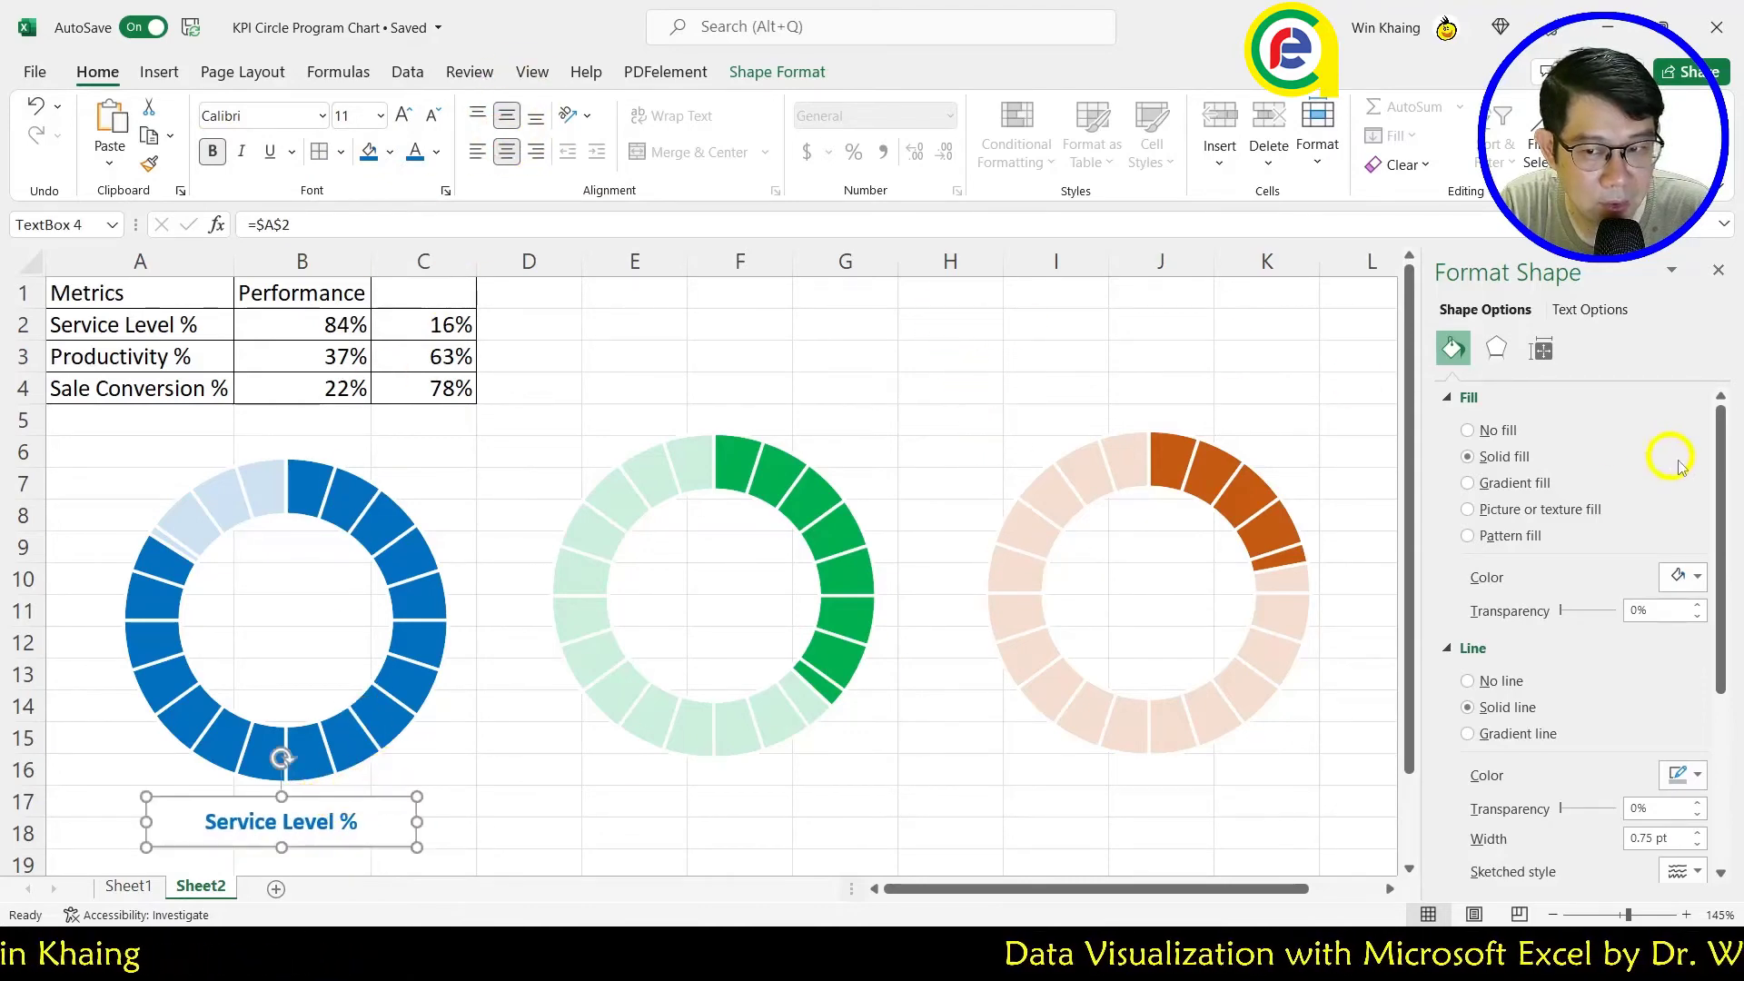
# Step: Remove the fill and the outline from the Service Level % text box
pyautogui.click(1501, 434)
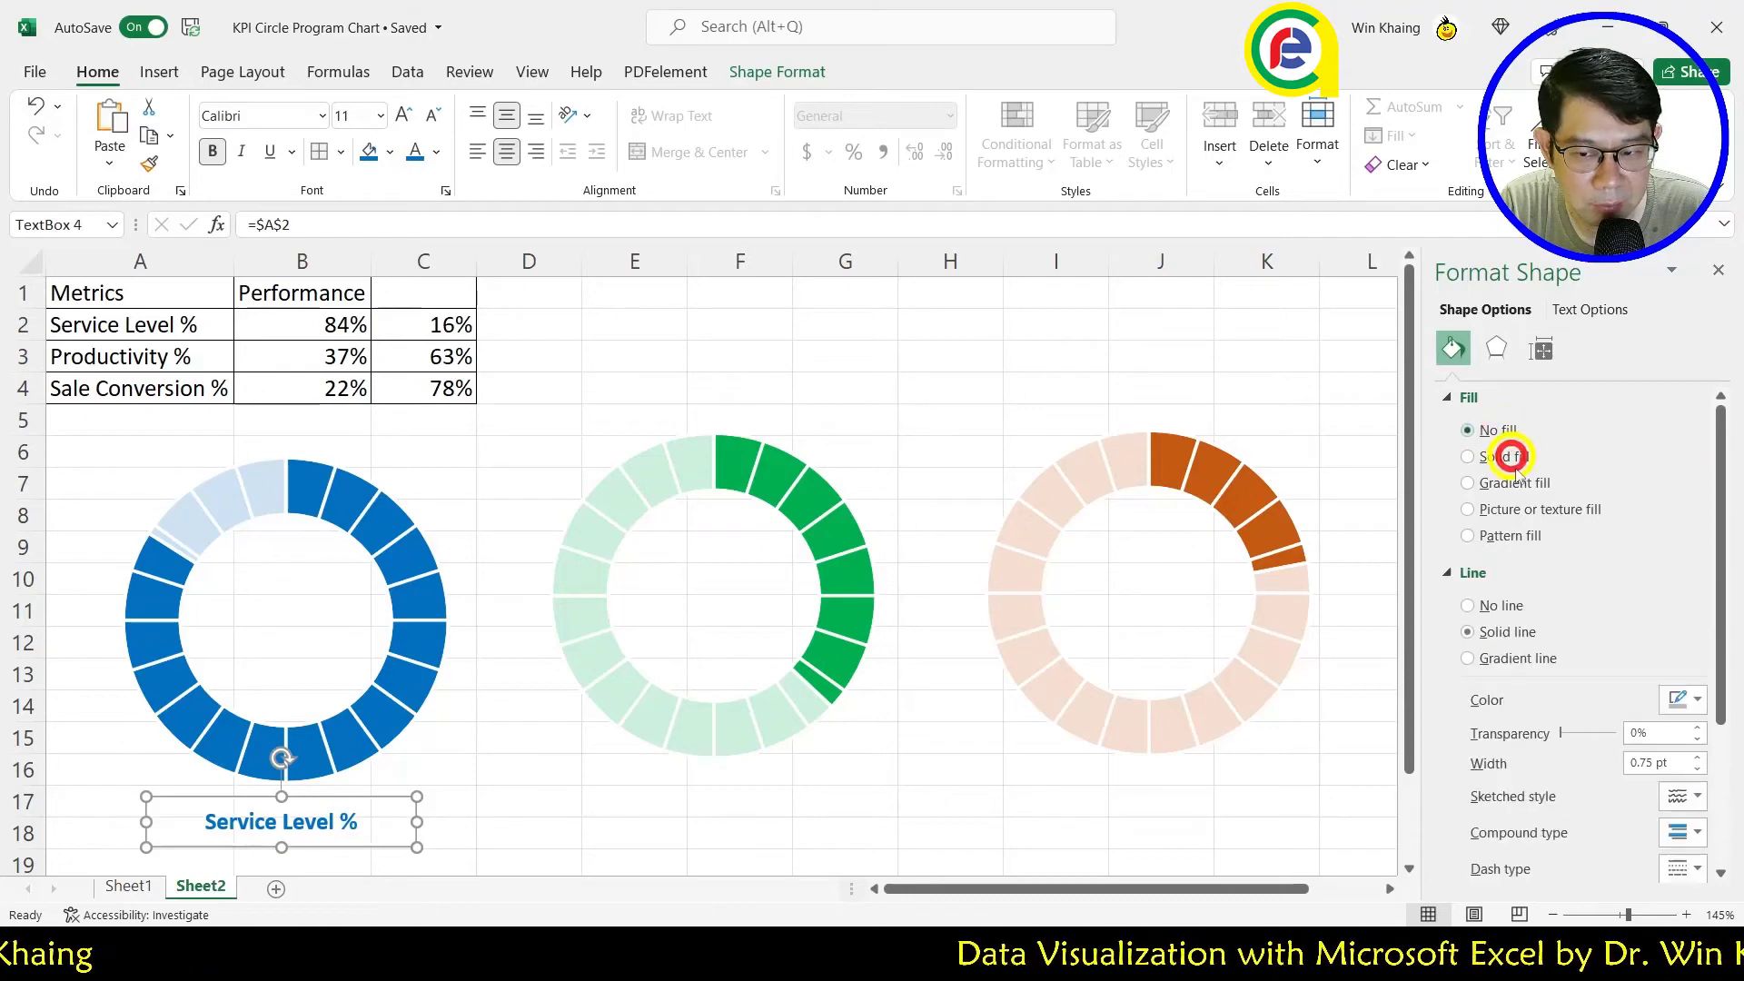
pyautogui.click(1508, 607)
pyautogui.click(491, 818)
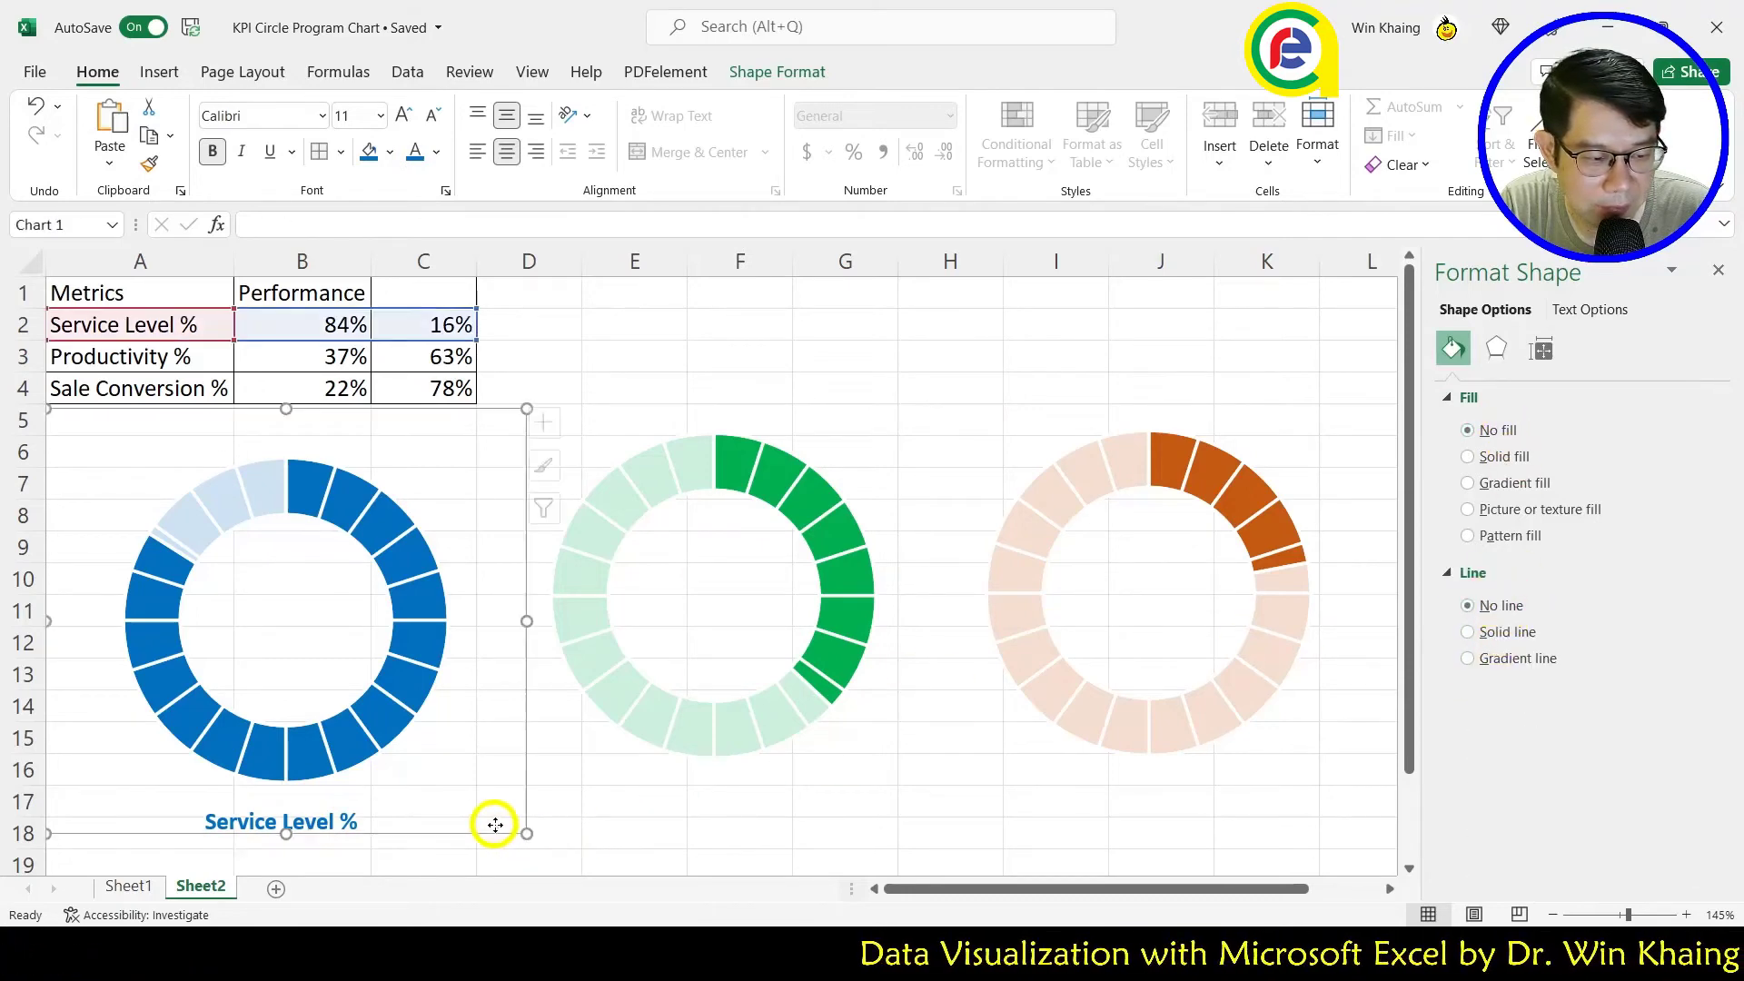
# Step: Duplicate the Service Level % text box and place the copy in the centre of the blue ring
pyautogui.click(325, 845)
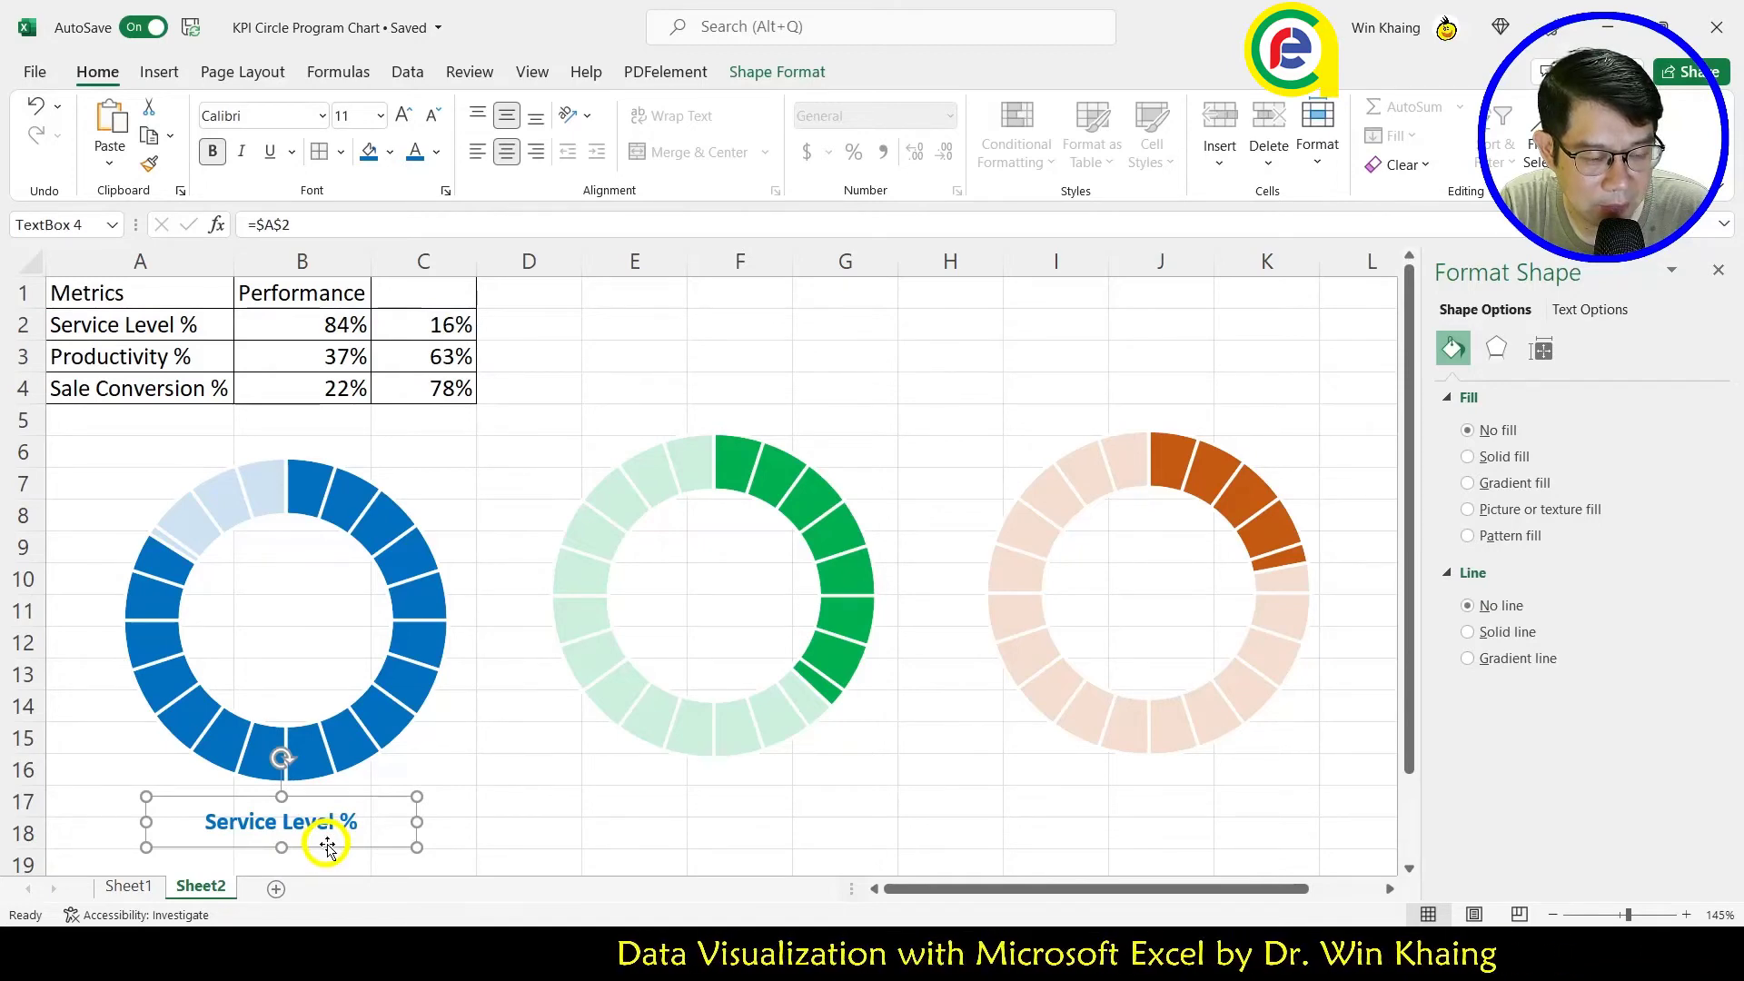
pyautogui.moveTo(327, 845); pyautogui.dragTo(353, 872)
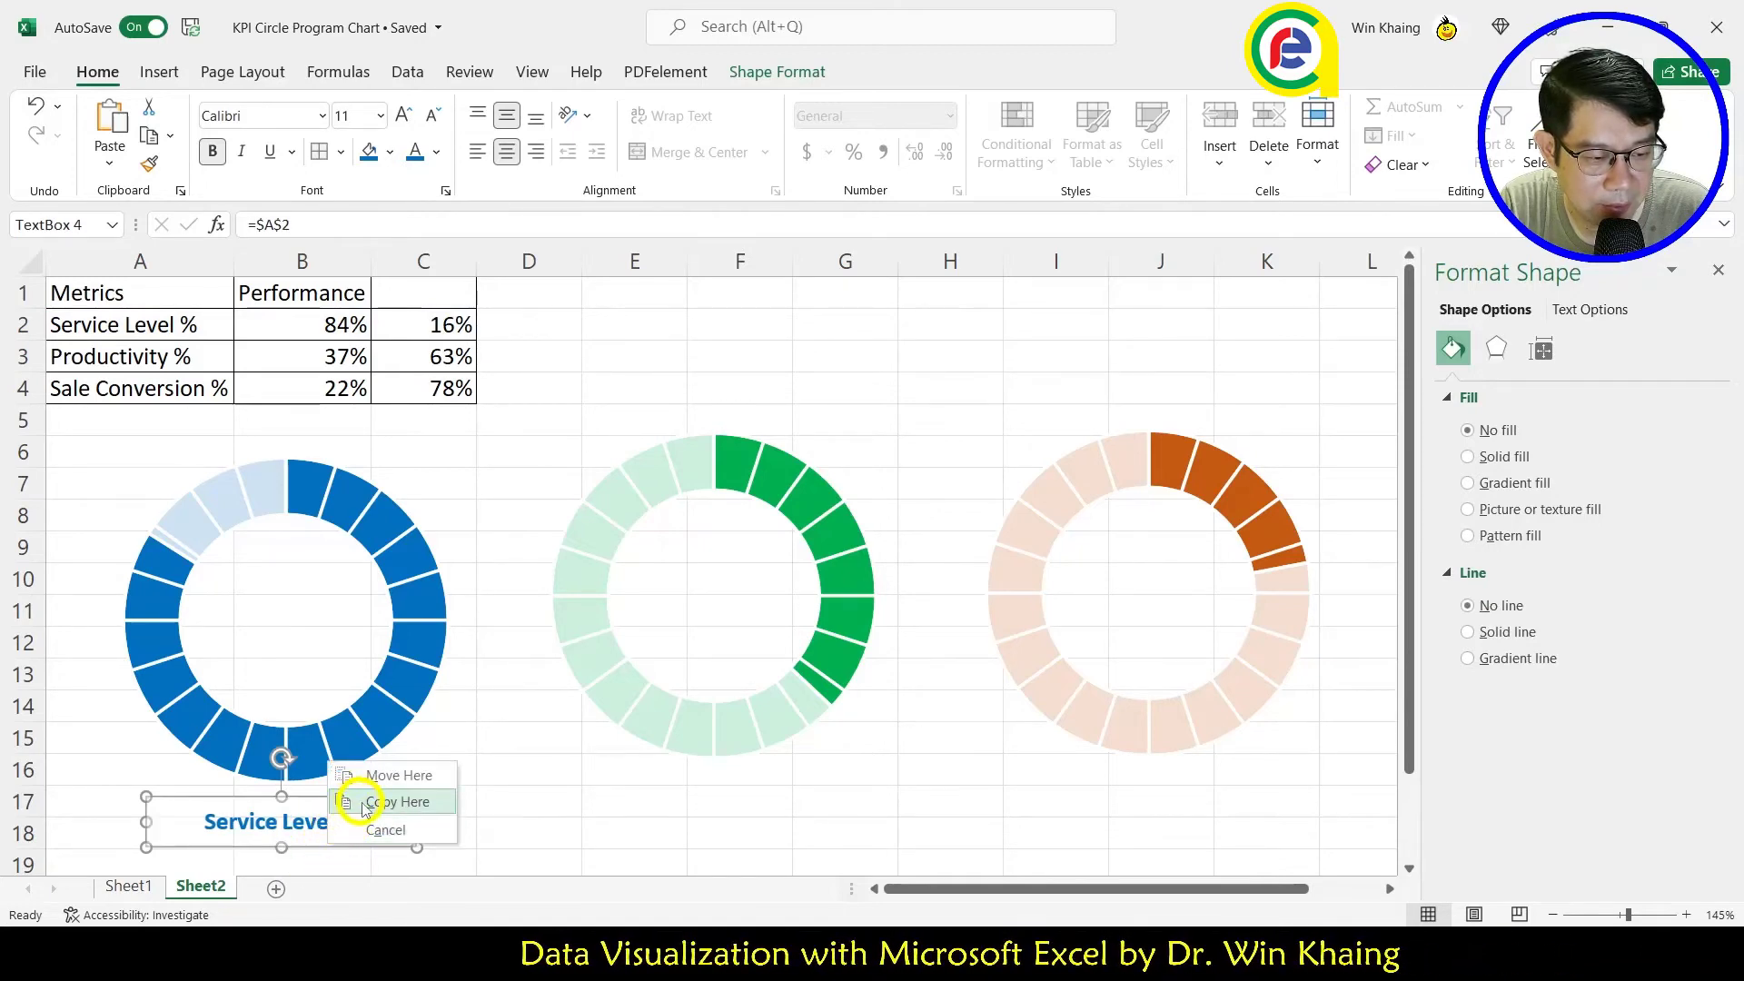
pyautogui.click(350, 804)
pyautogui.moveTo(413, 827); pyautogui.dragTo(401, 602)
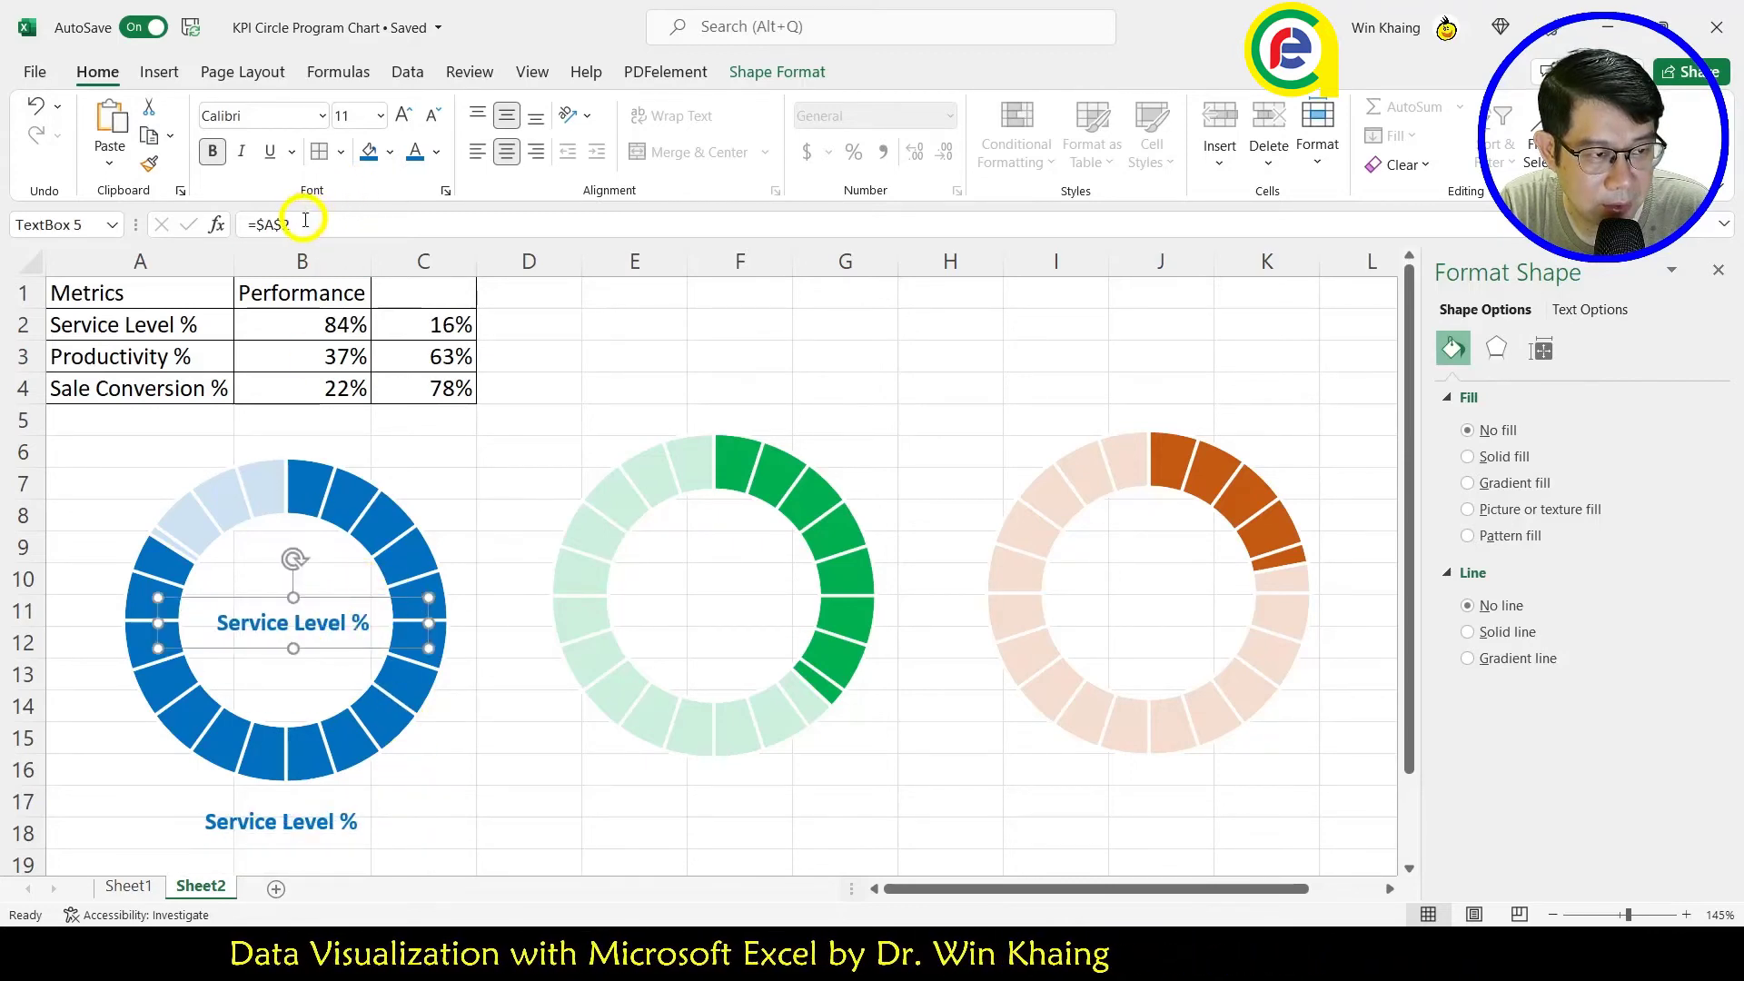
# Step: Link the text box inside the blue ring to the Service Level performance value with the formula =$B$2
pyautogui.click(258, 224)
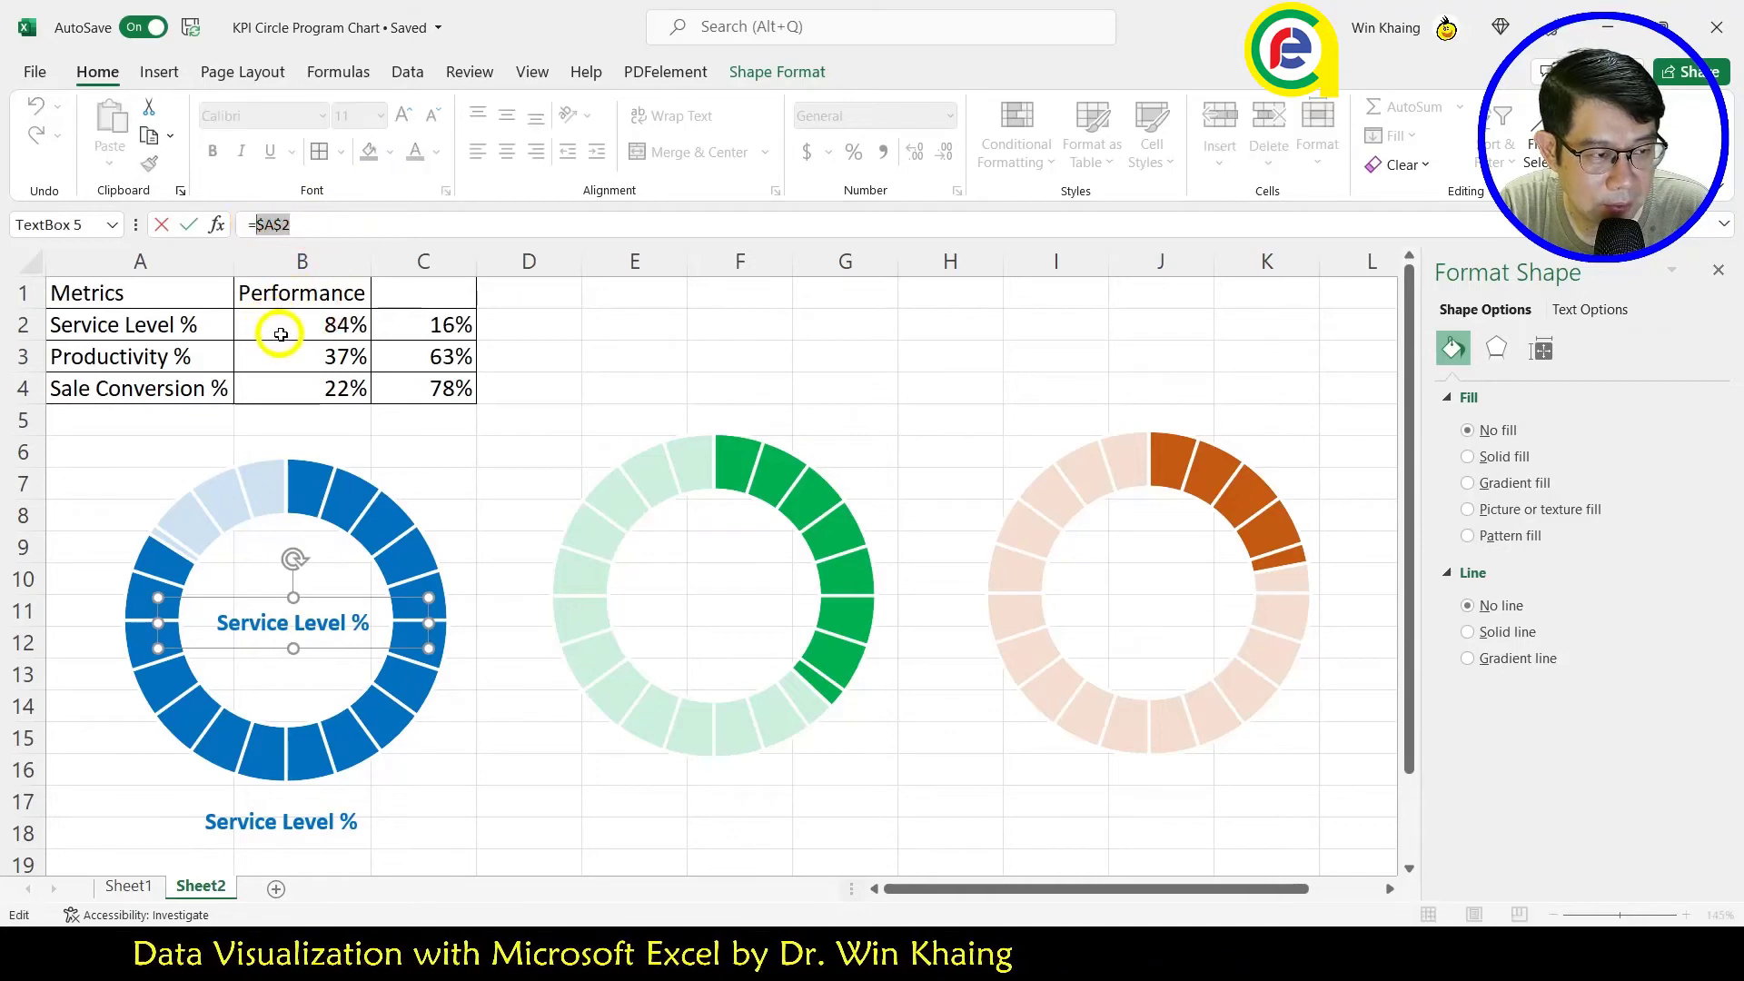
pyautogui.click(332, 325)
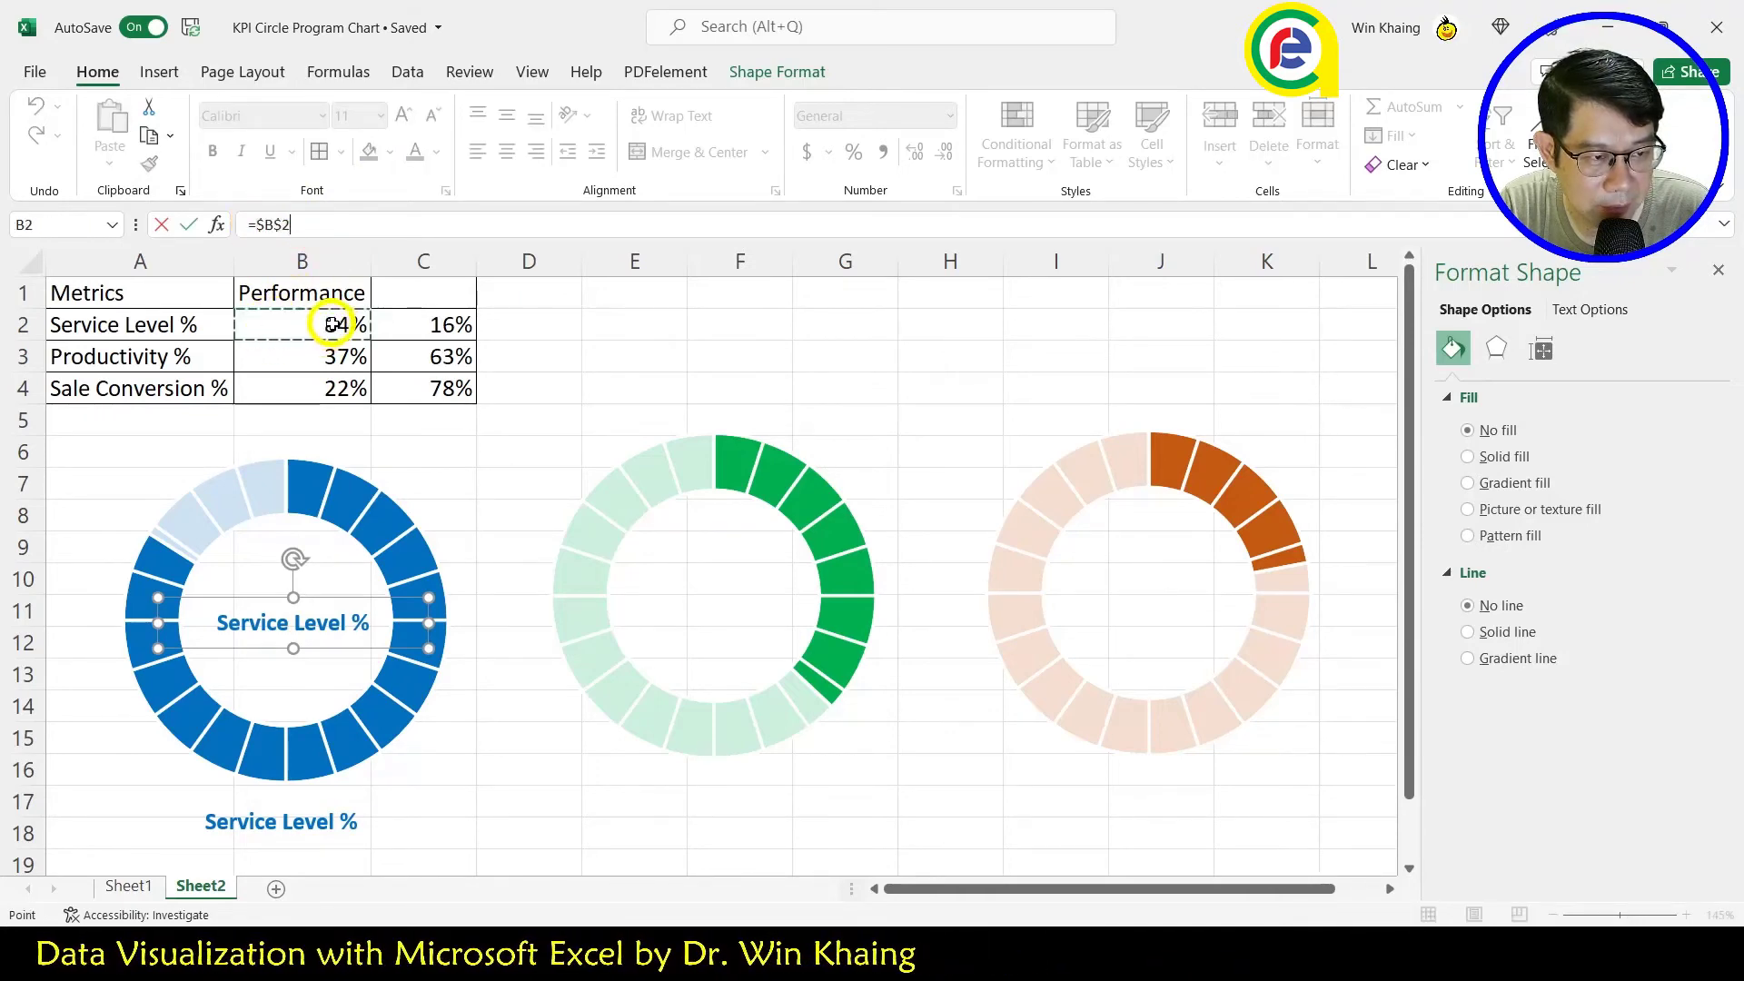
pyautogui.press('Return')
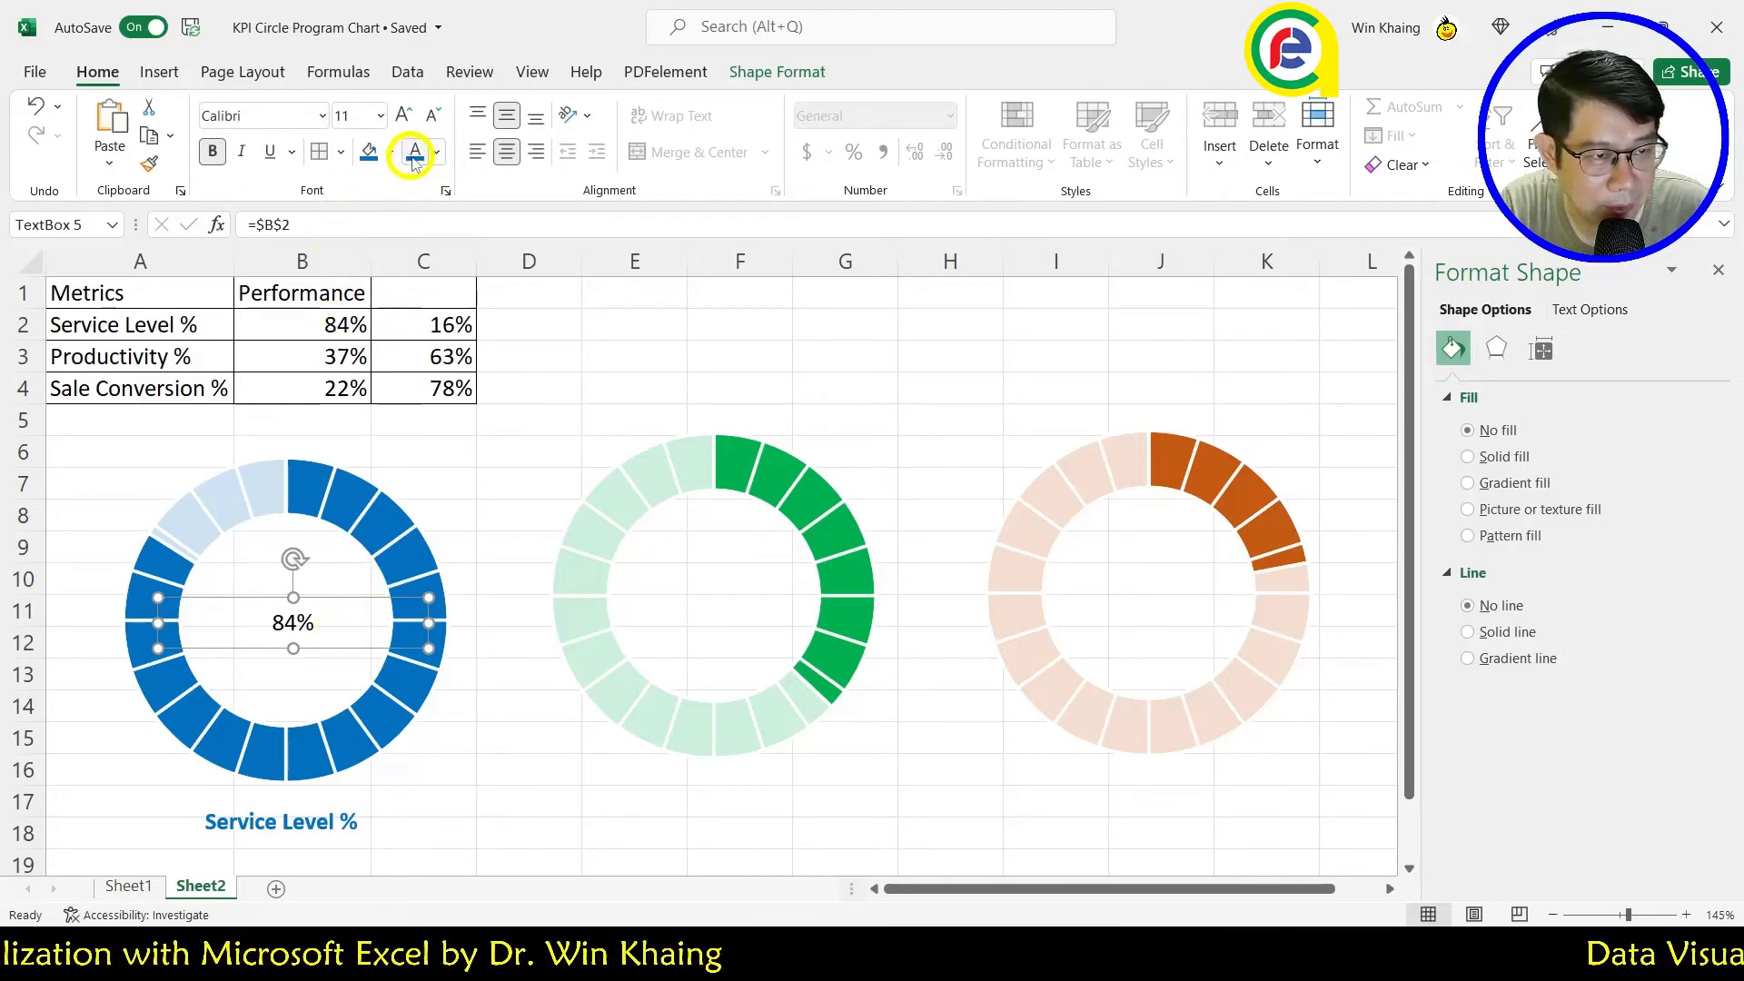
# Step: Format the percentage inside the blue ring as bold, standard blue text at font size 32
pyautogui.click(215, 154)
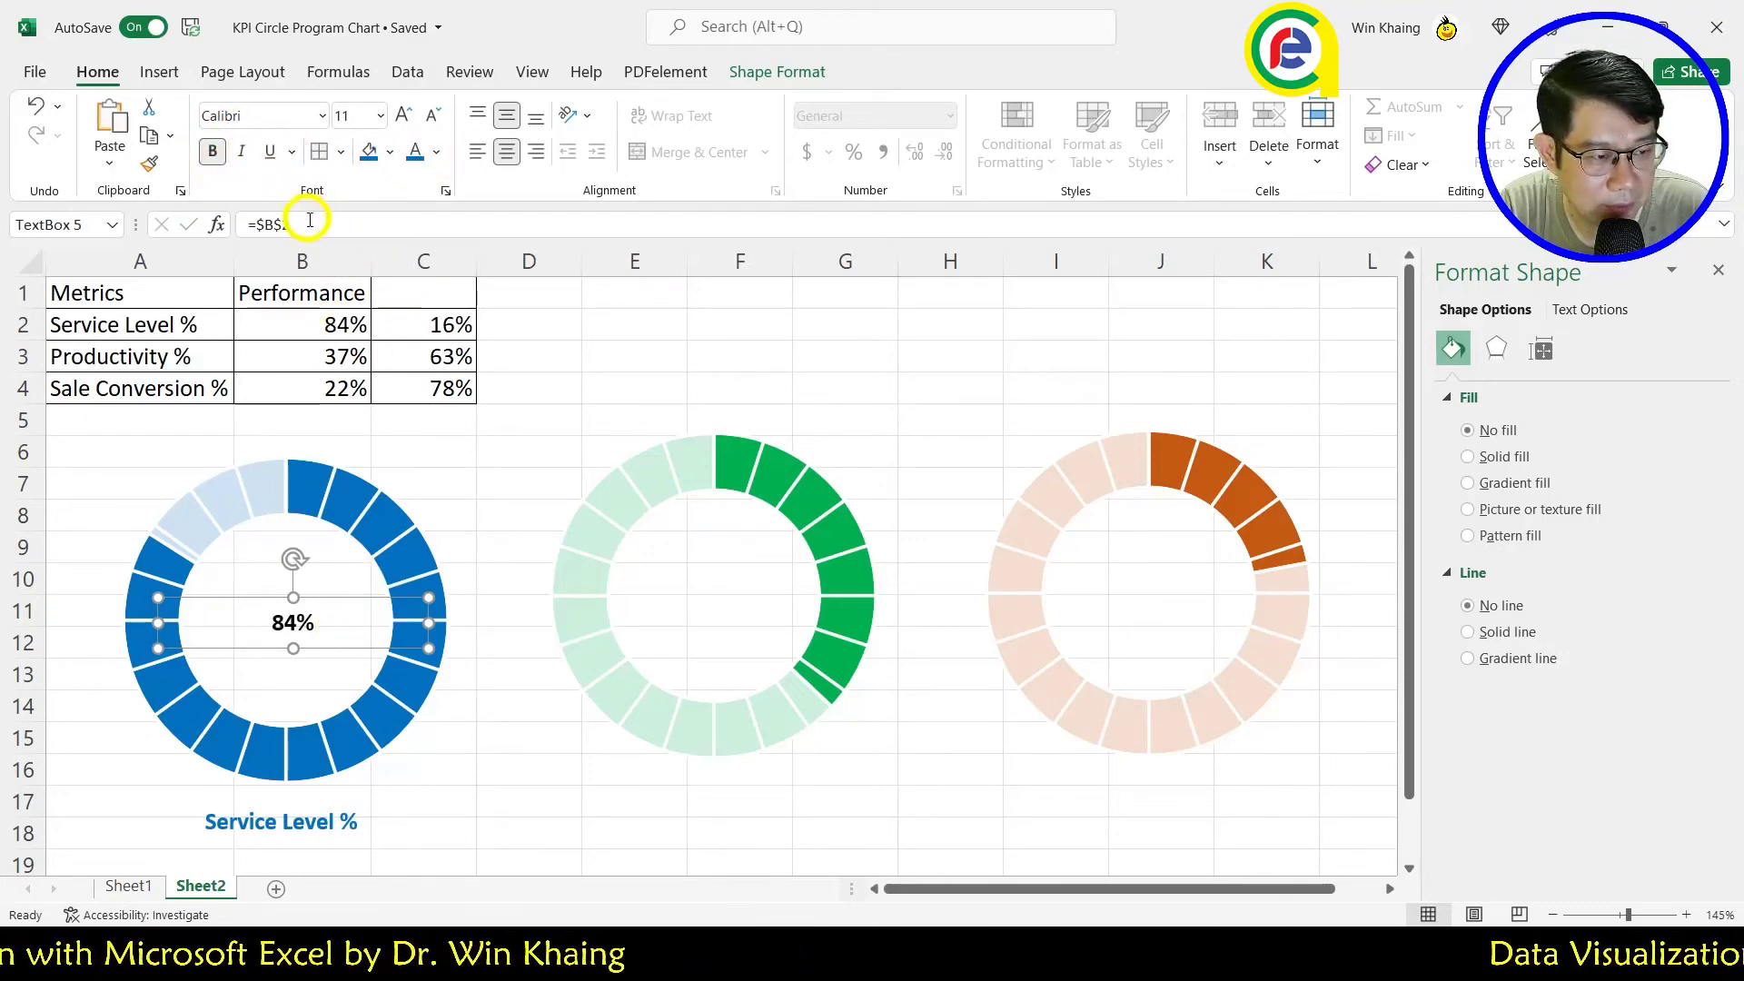
pyautogui.click(436, 153)
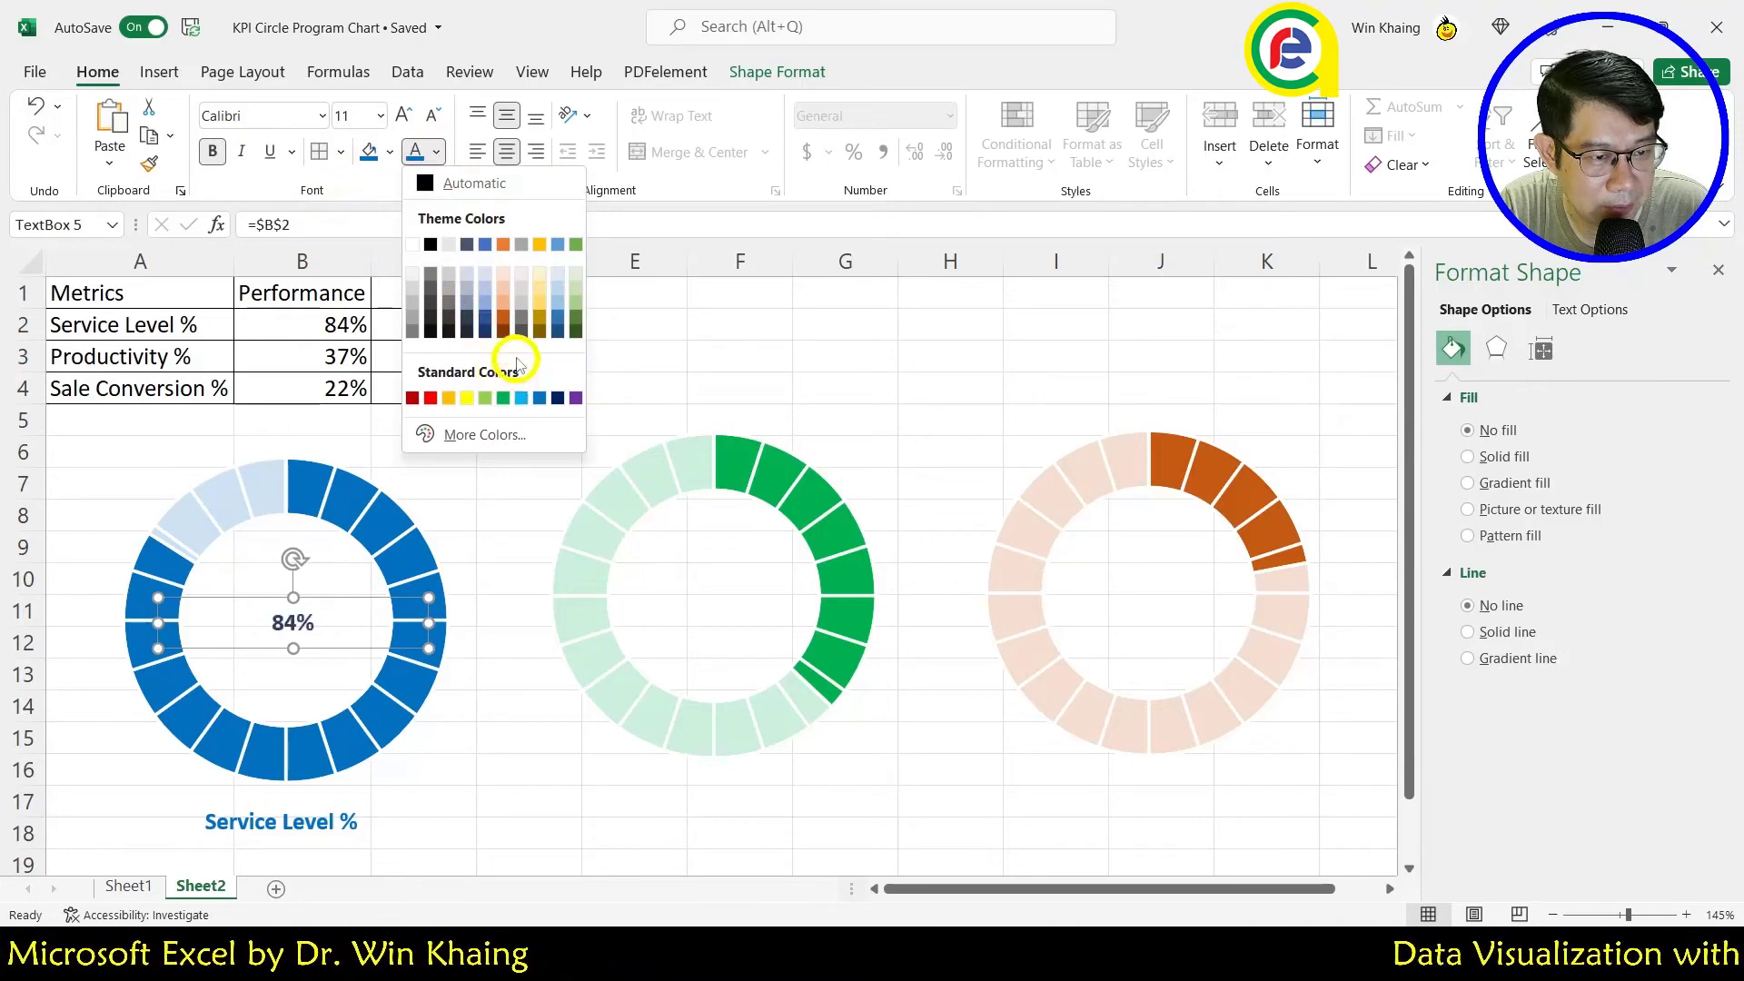
pyautogui.click(540, 398)
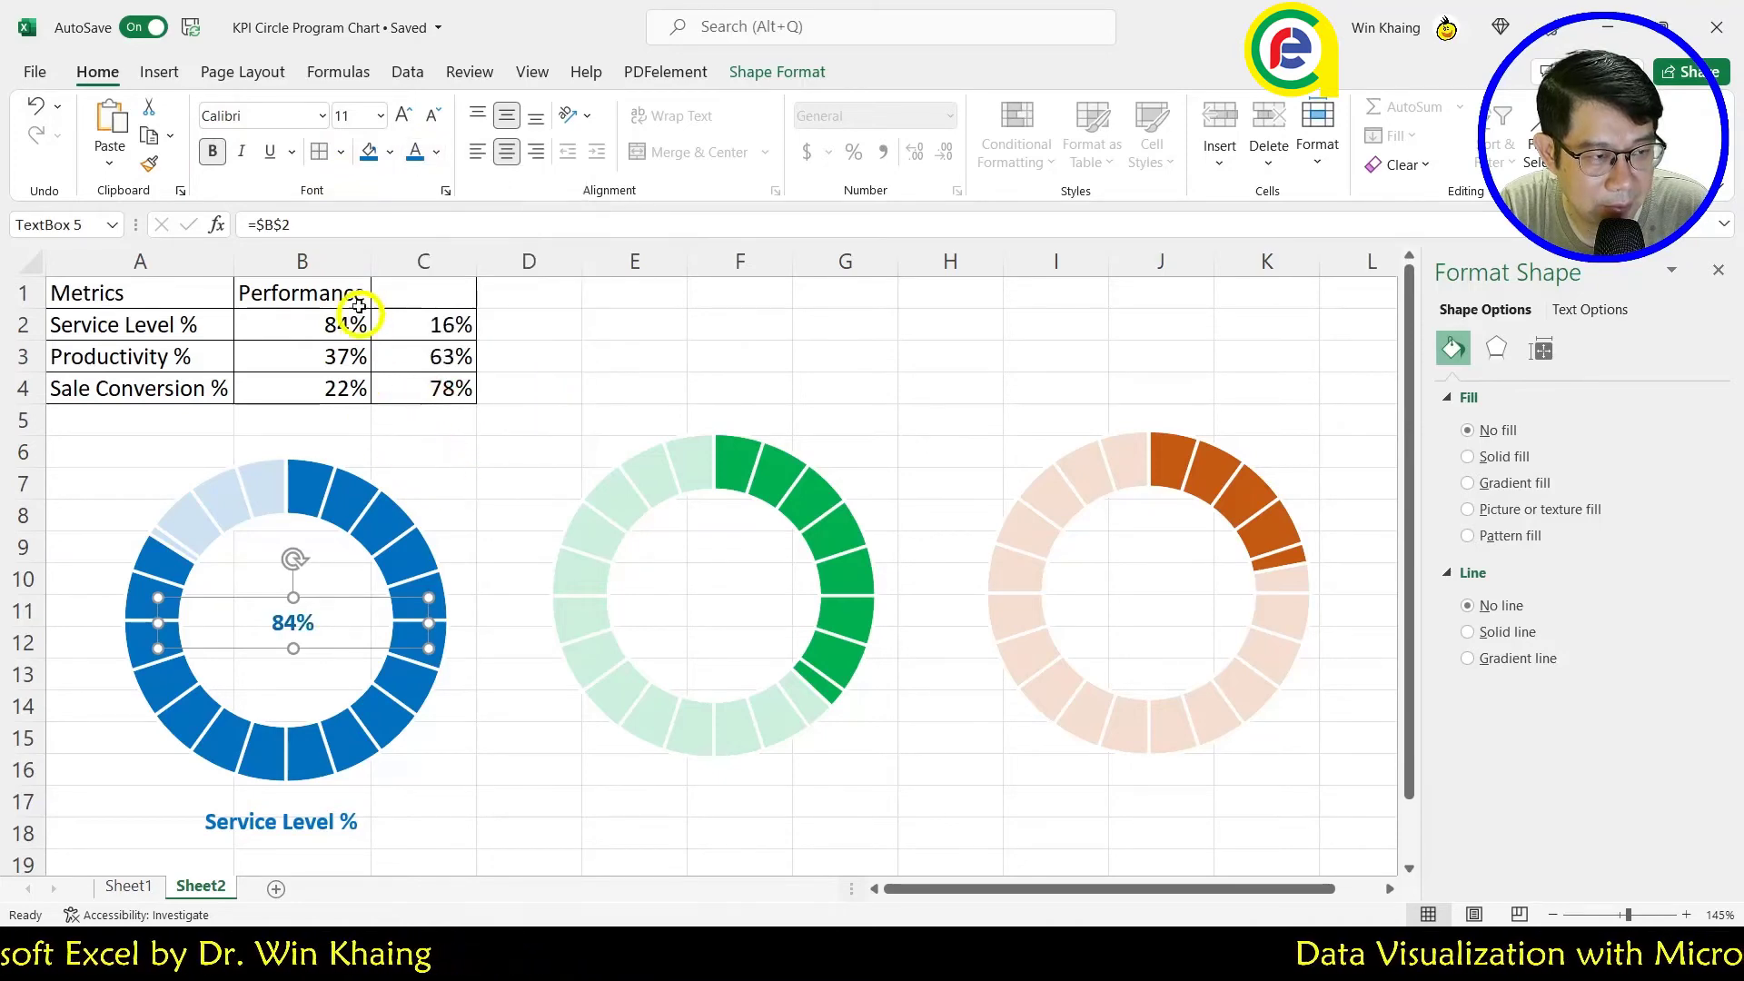
pyautogui.click(381, 115)
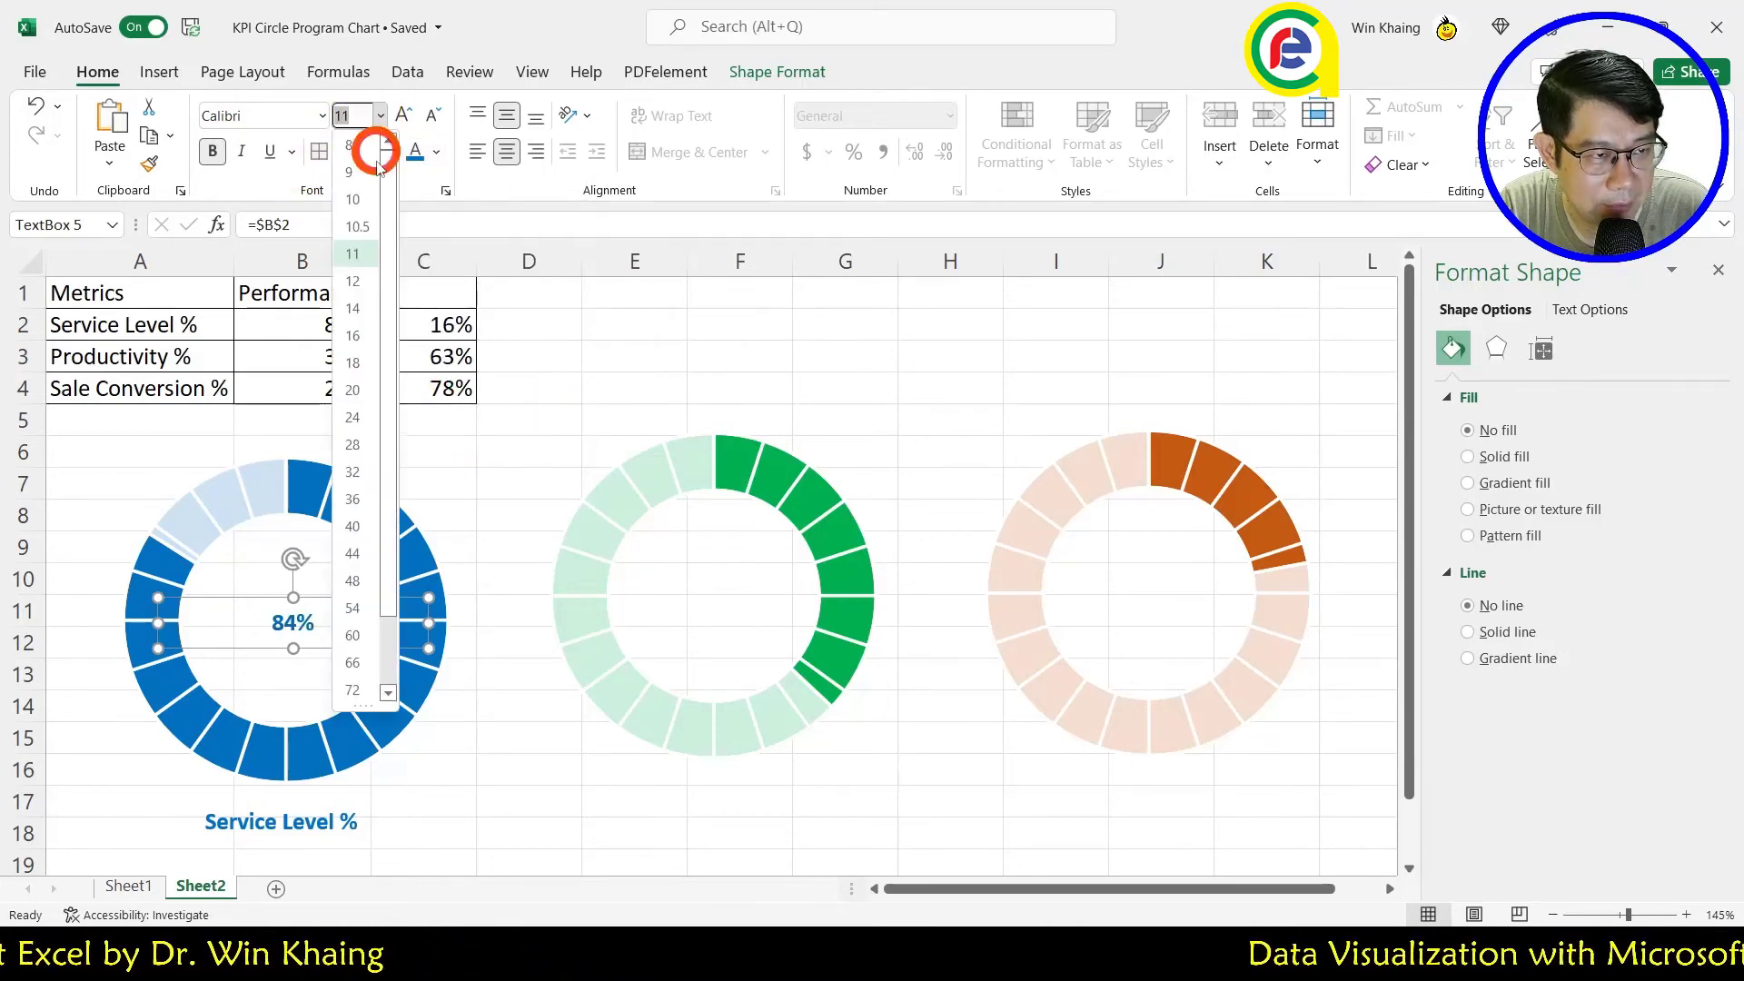
pyautogui.click(353, 471)
pyautogui.click(477, 479)
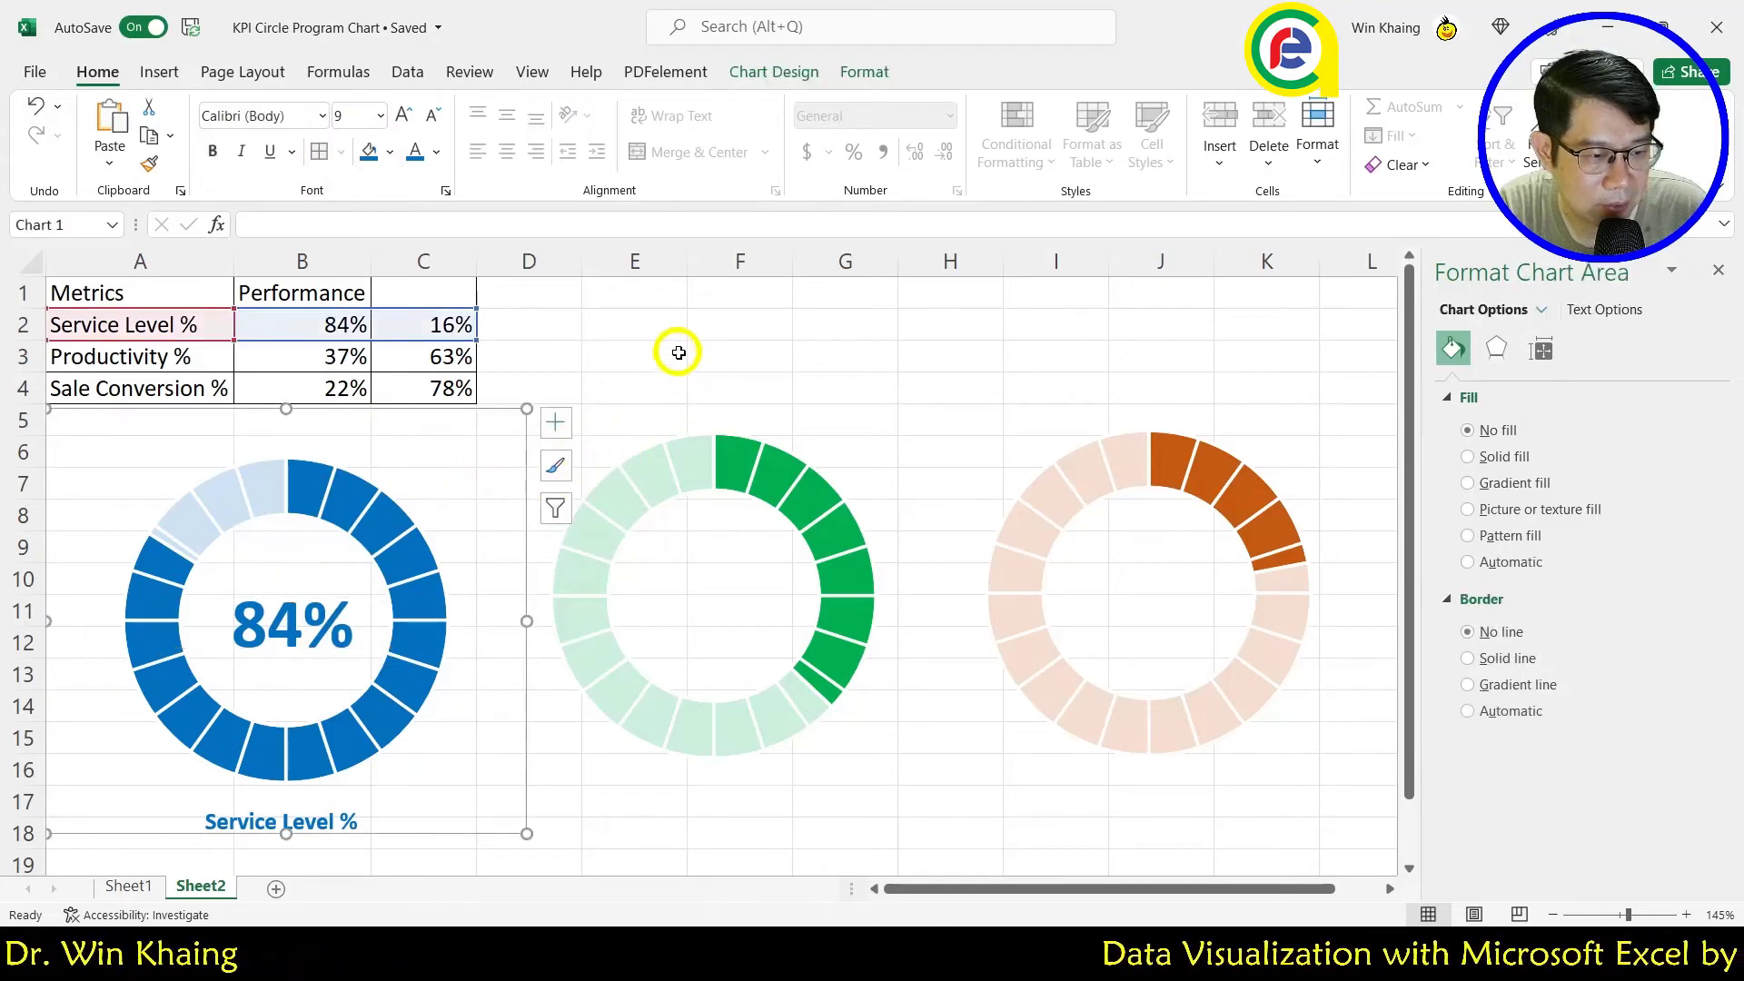
pyautogui.click(641, 357)
# Step: Set the Service Level % performance in cell B2 to 52% to test the linked chart and label
pyautogui.click(324, 331)
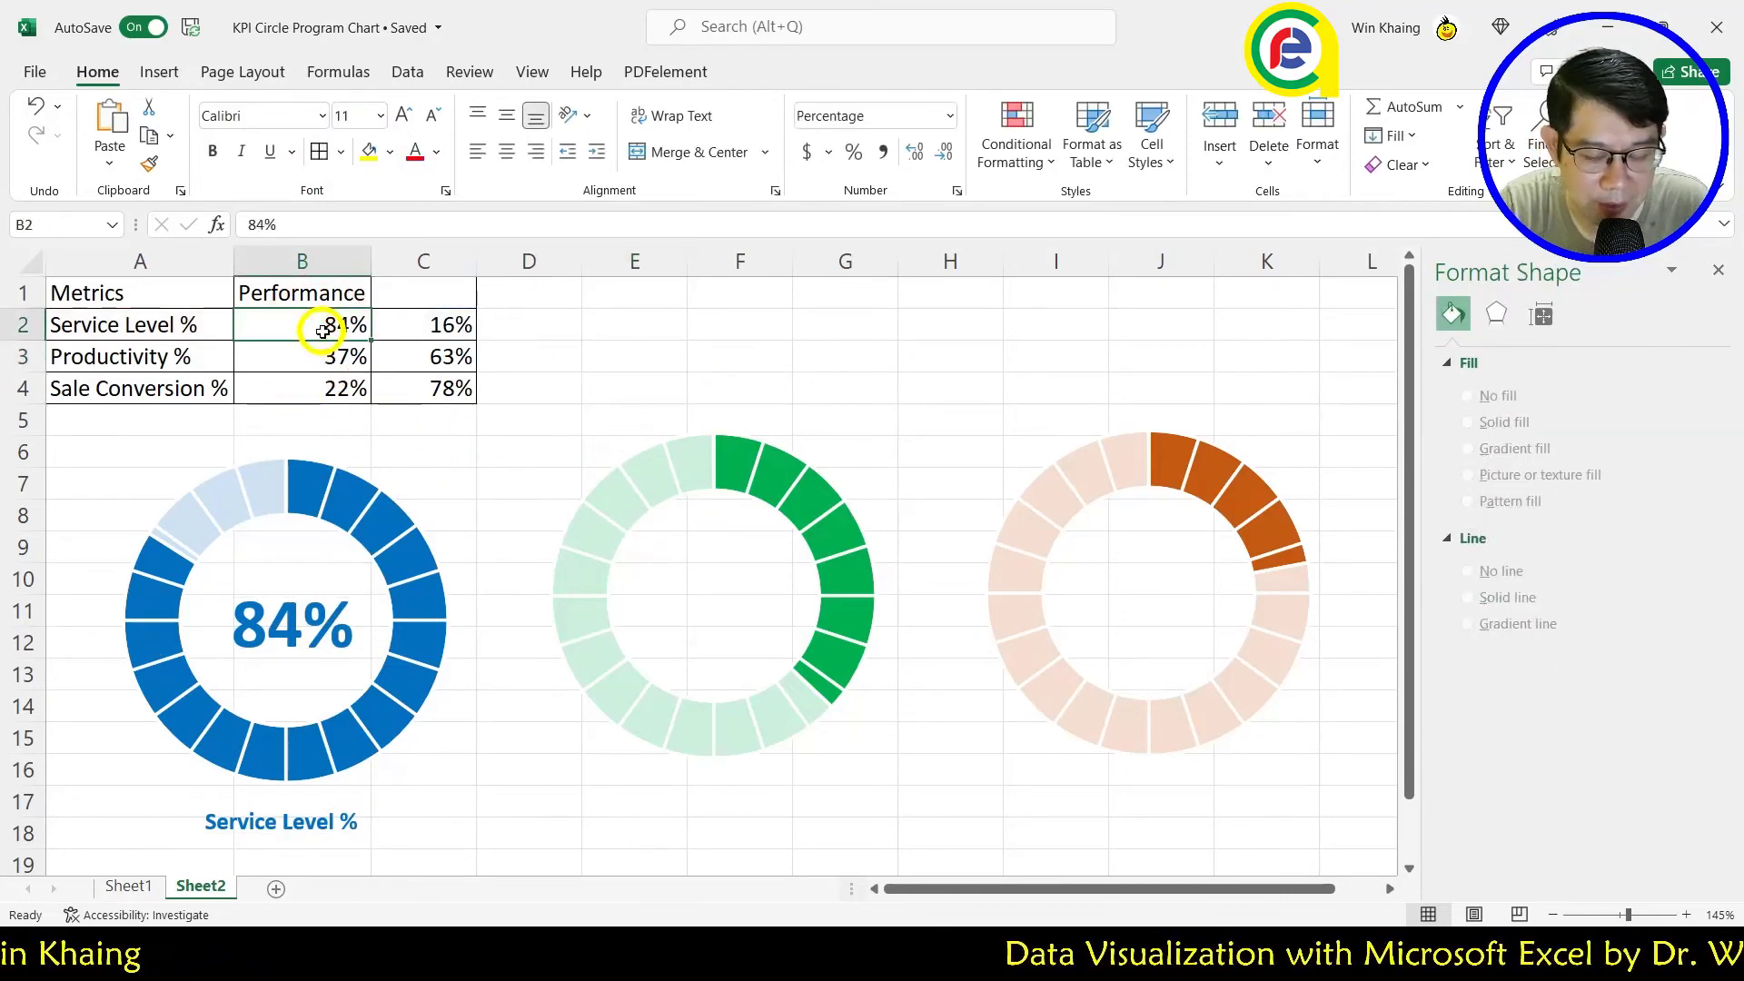
pyautogui.write('52')
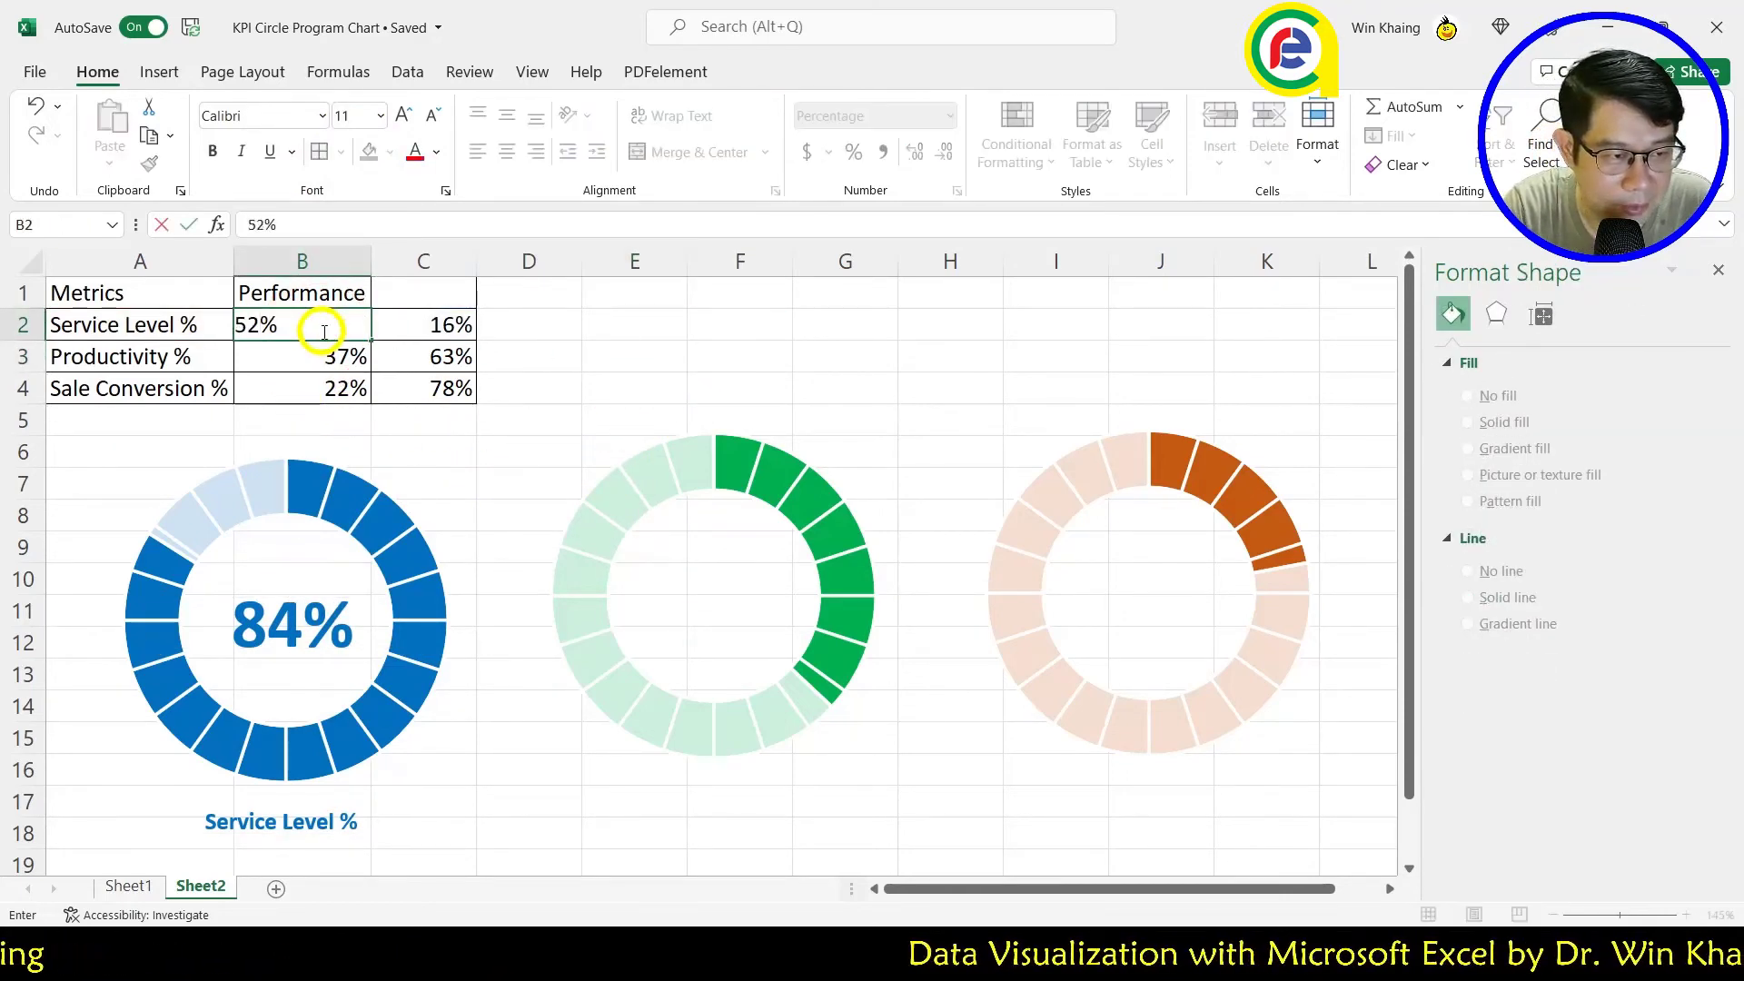
pyautogui.press('Return')
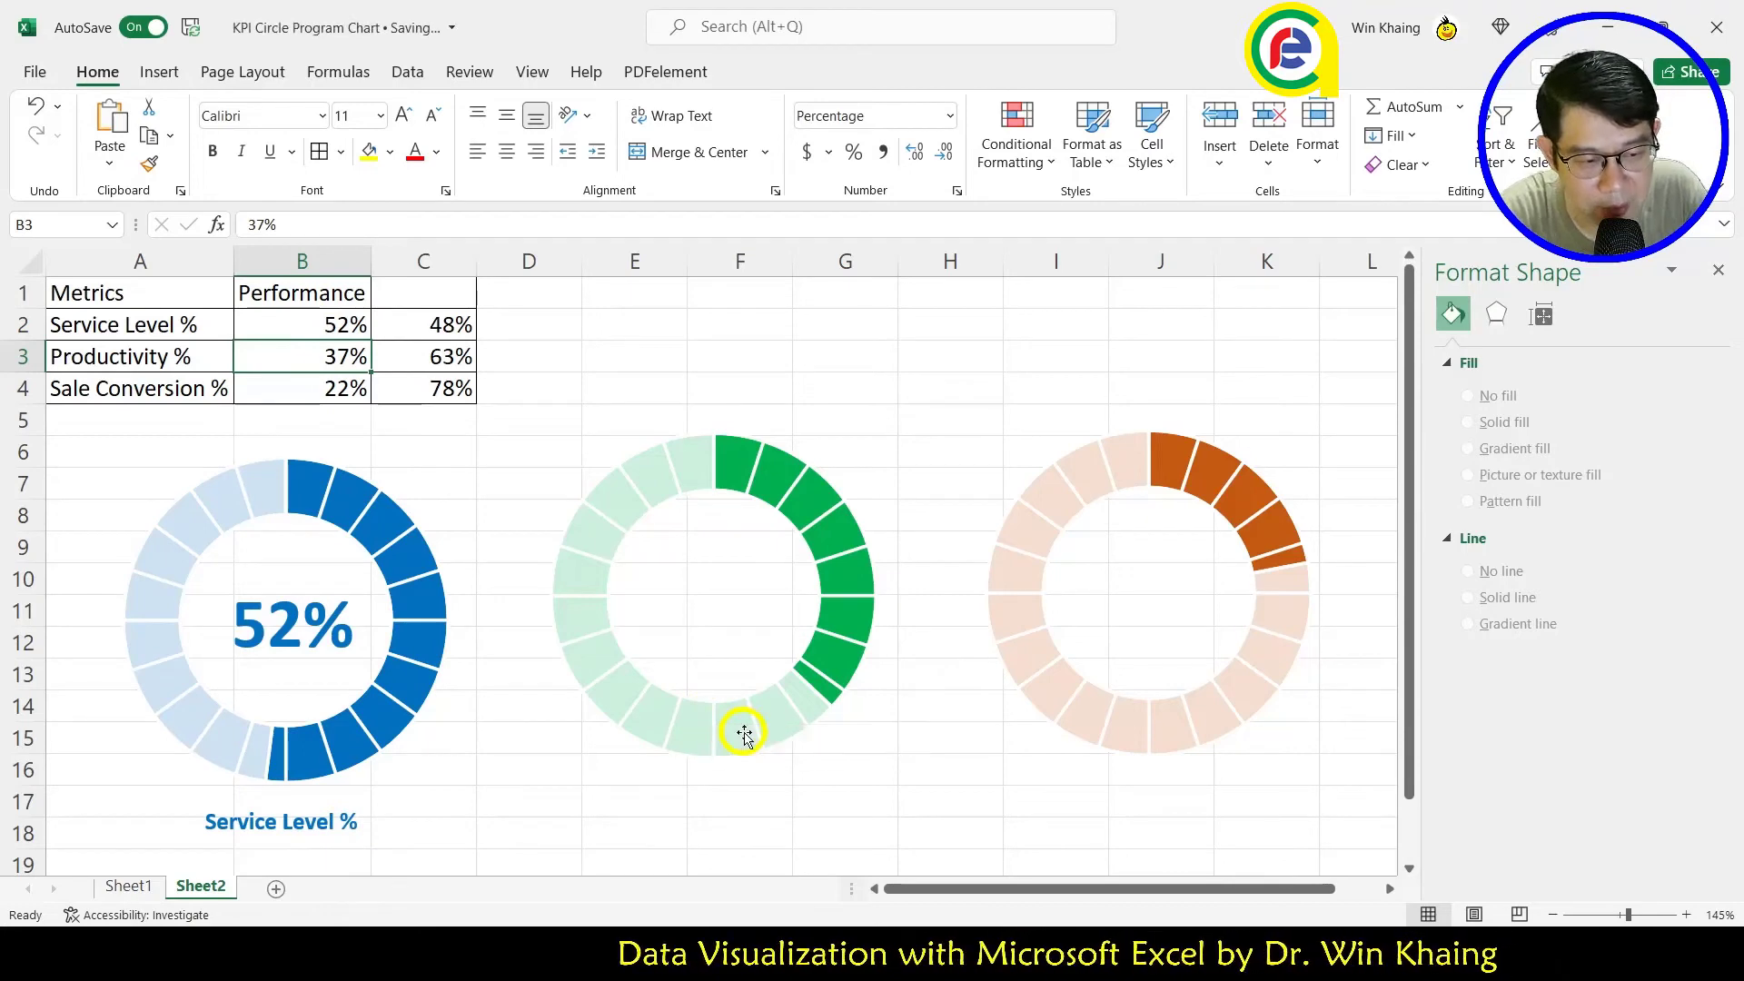
# Step: Duplicate the Service Level % label below the blue ring and position the copy centrally beneath the green ring
pyautogui.moveTo(744, 734)
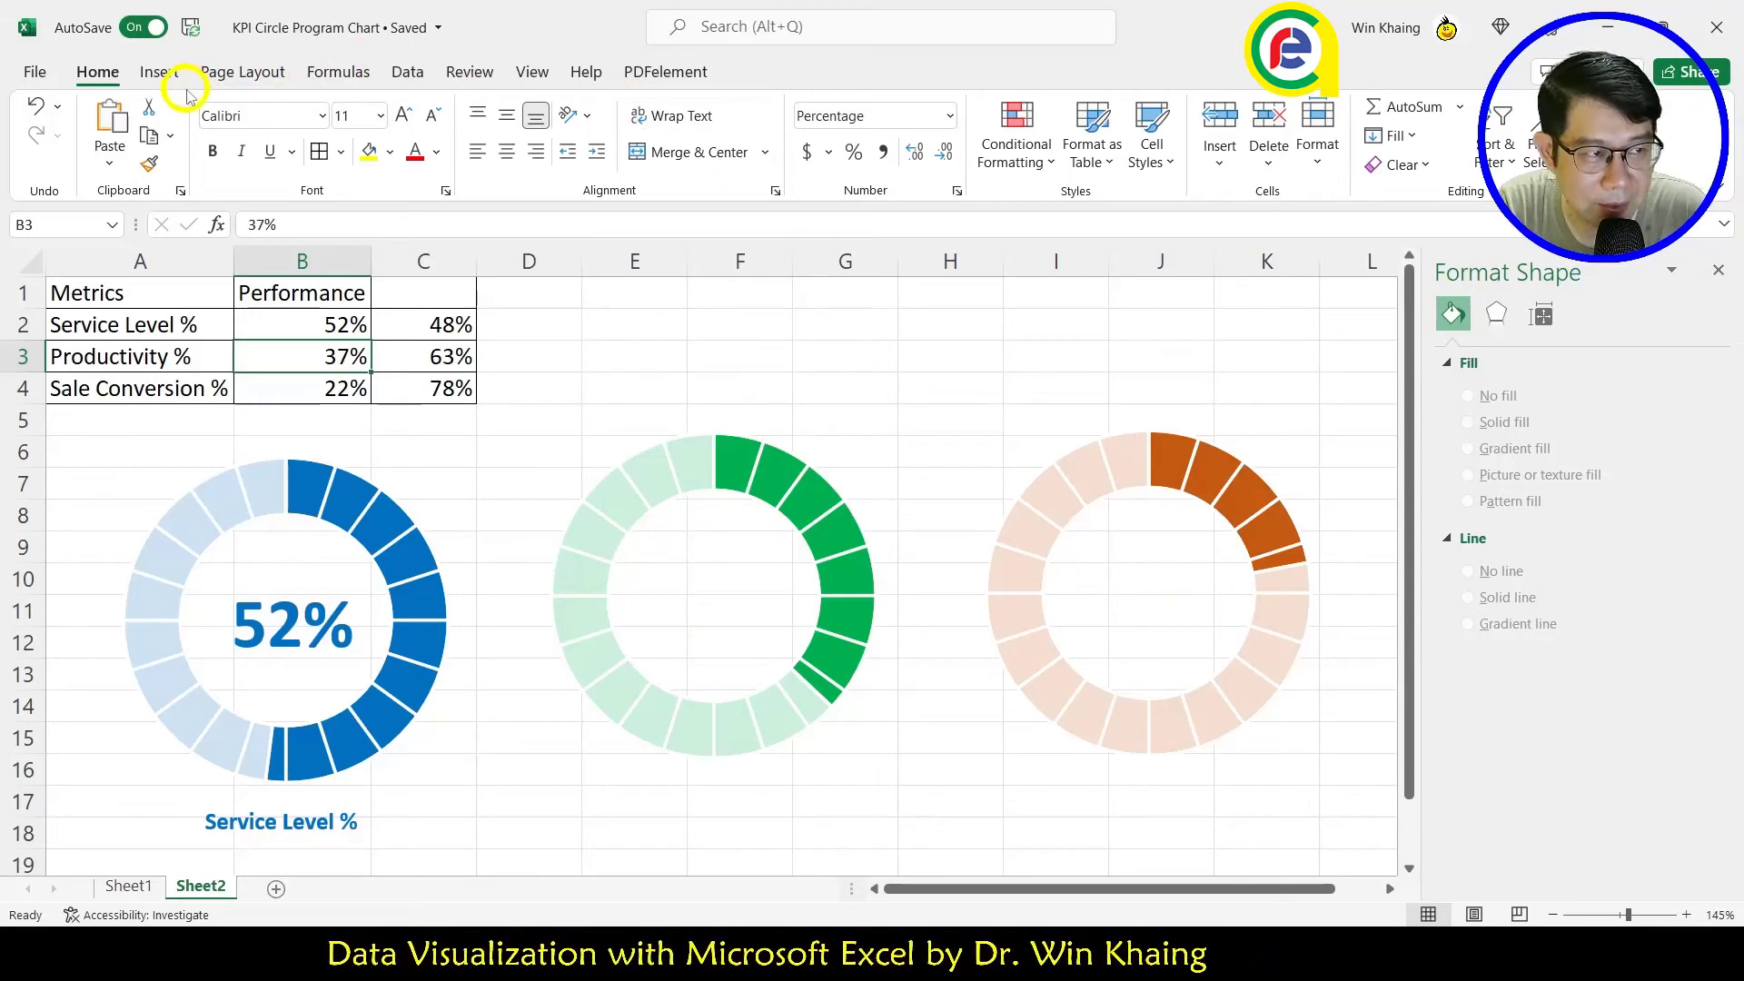
pyautogui.click(158, 71)
pyautogui.click(295, 822)
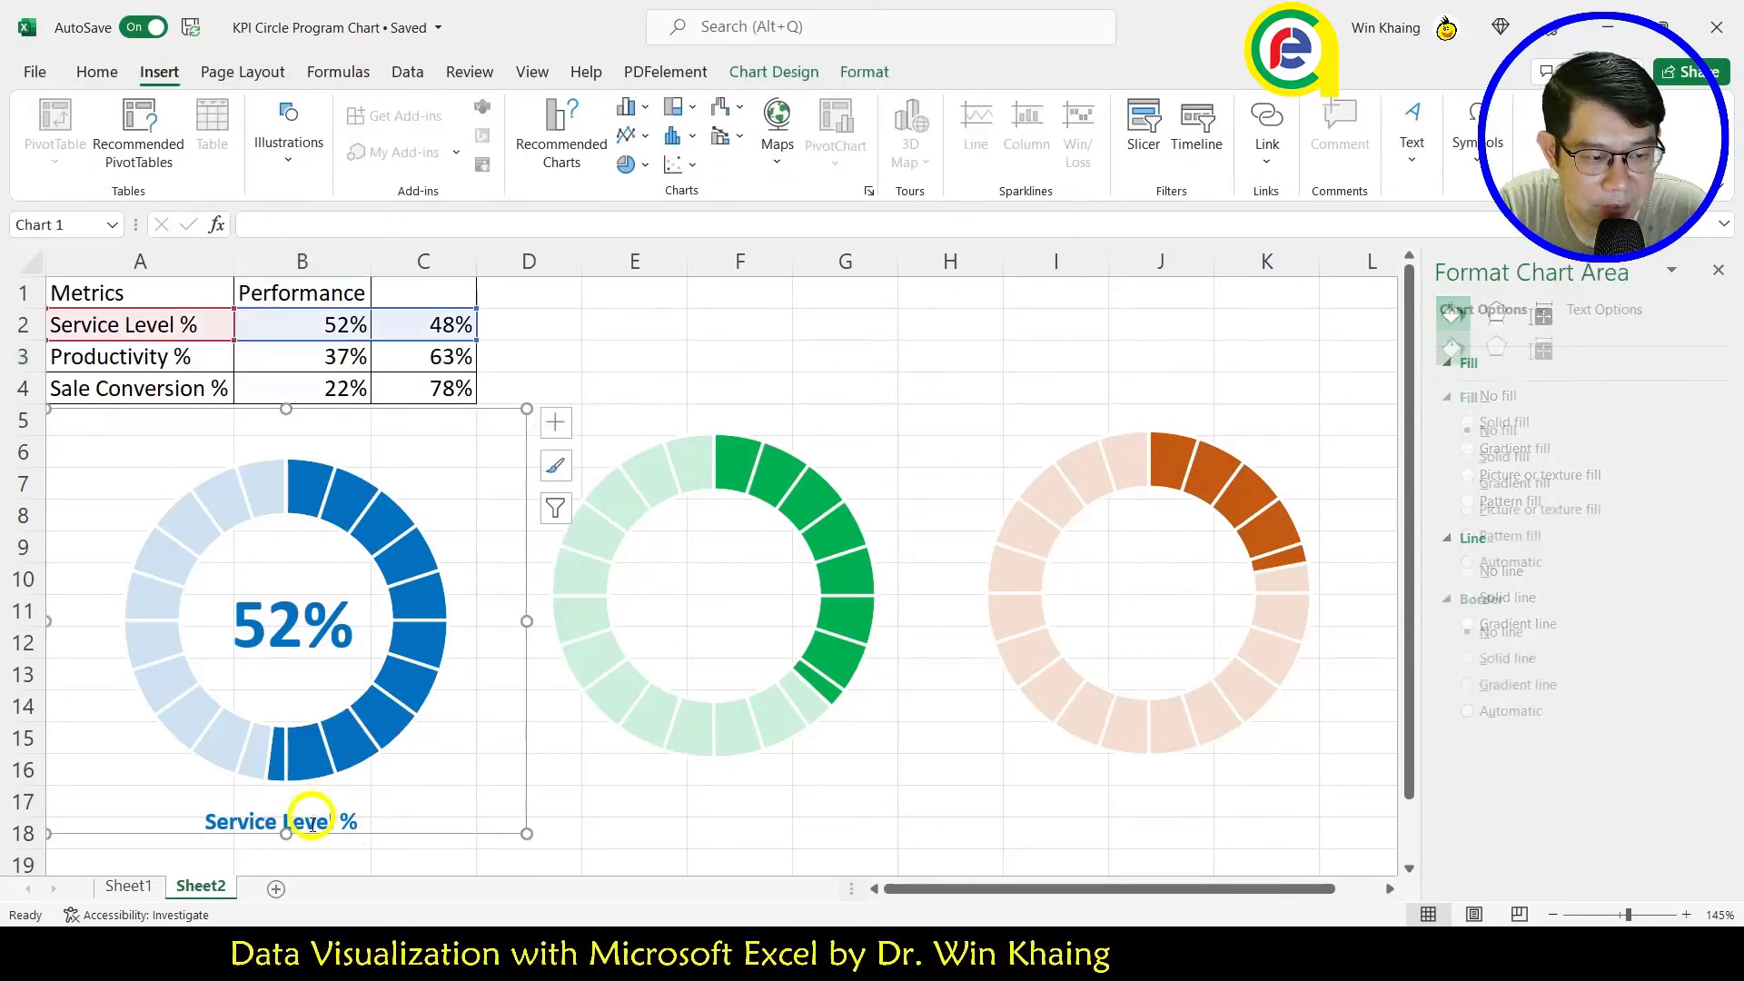
pyautogui.click(339, 819)
pyautogui.rightClick(369, 800)
pyautogui.click(434, 837)
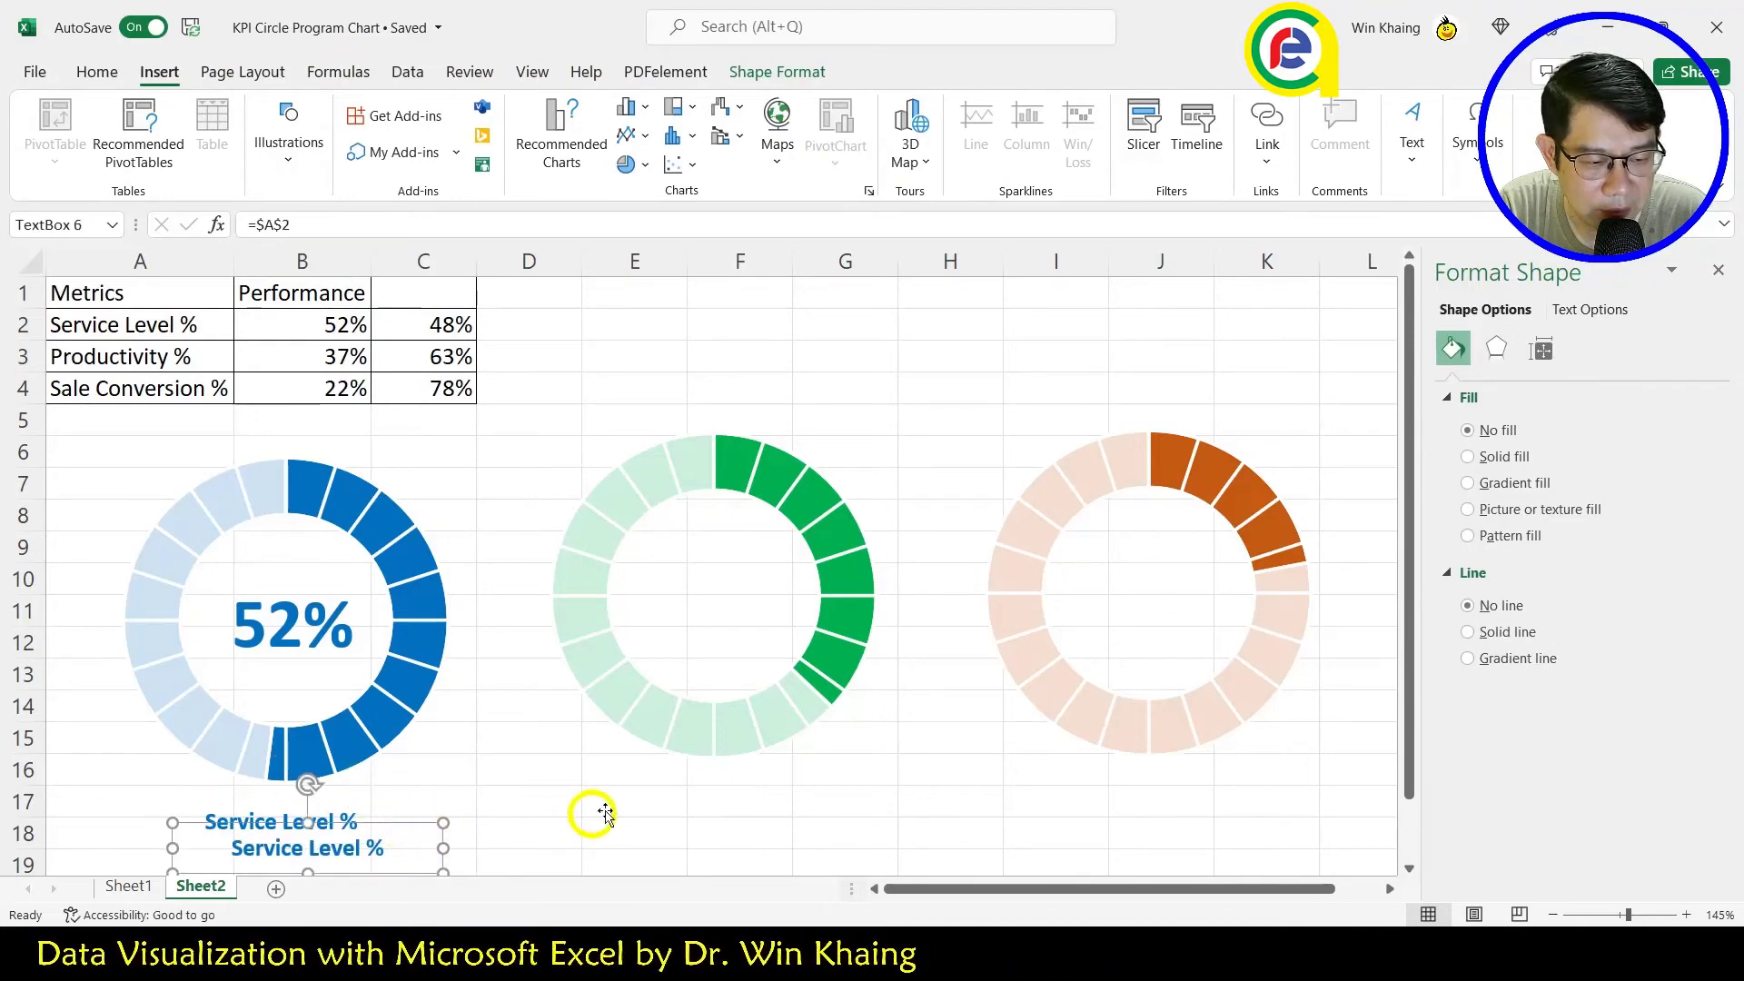
pyautogui.moveTo(413, 824); pyautogui.dragTo(802, 790)
pyautogui.click(795, 799)
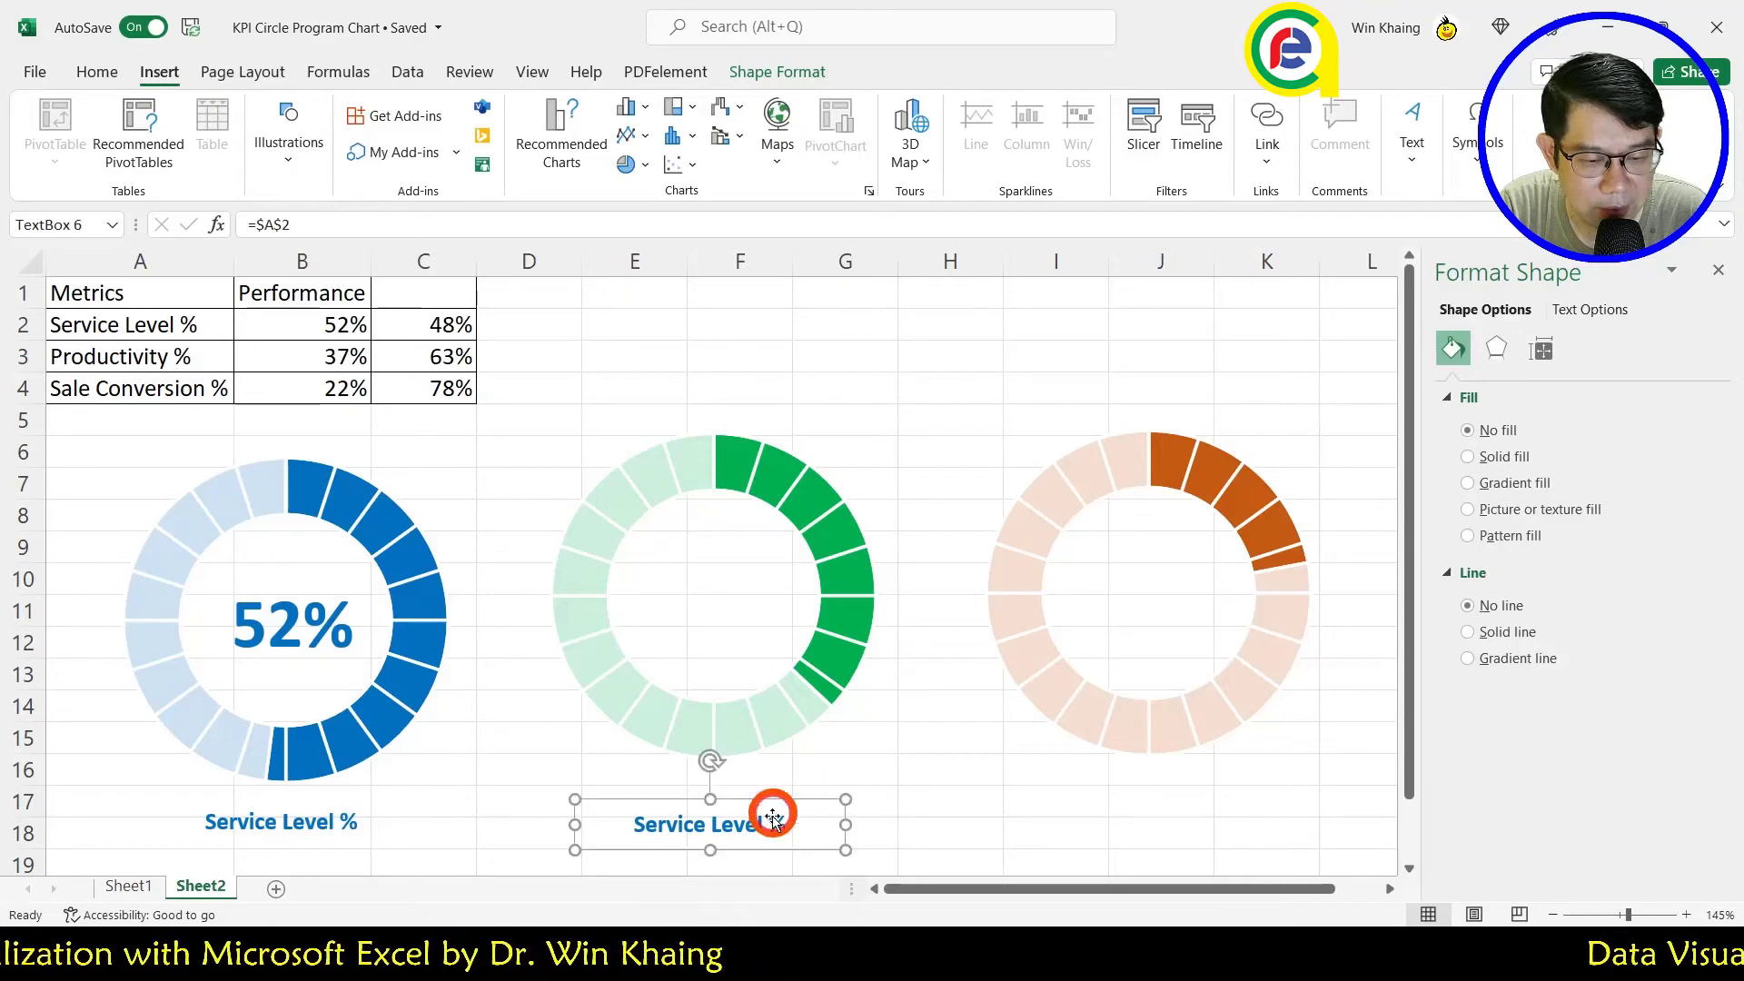
# Step: Link the text box beneath the green ring to the Productivity % label with the formula =$A$3
pyautogui.click(324, 224)
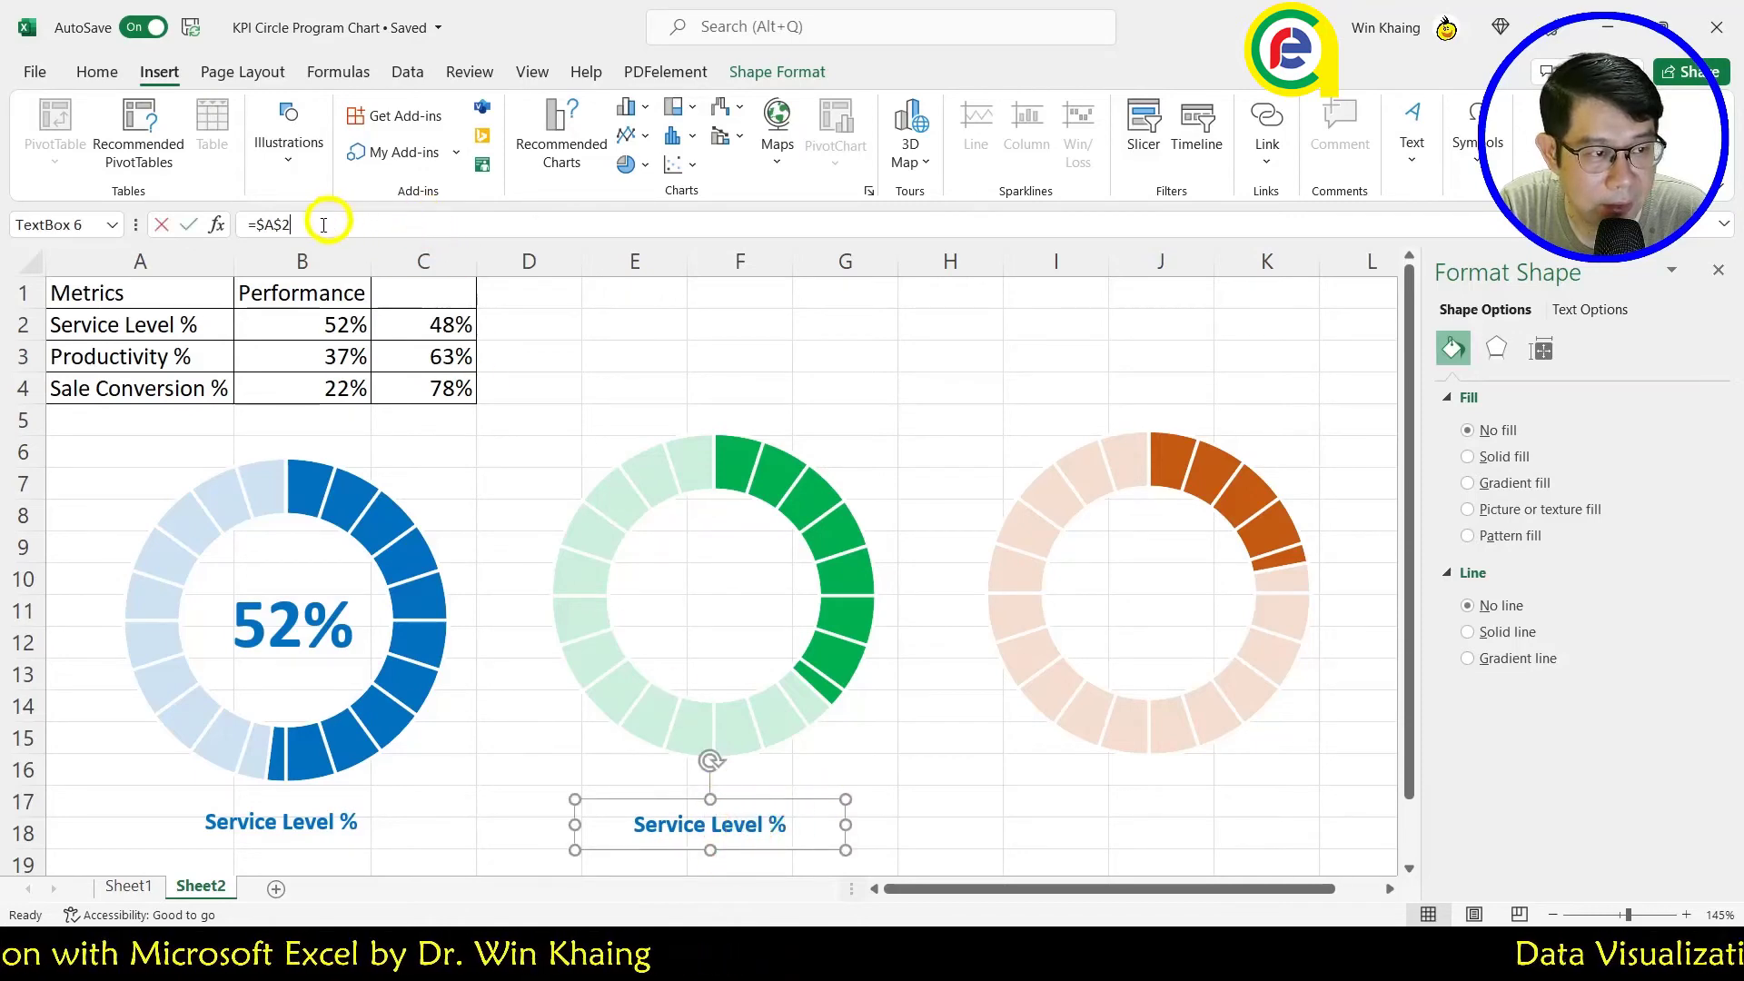
pyautogui.doubleClick(271, 224)
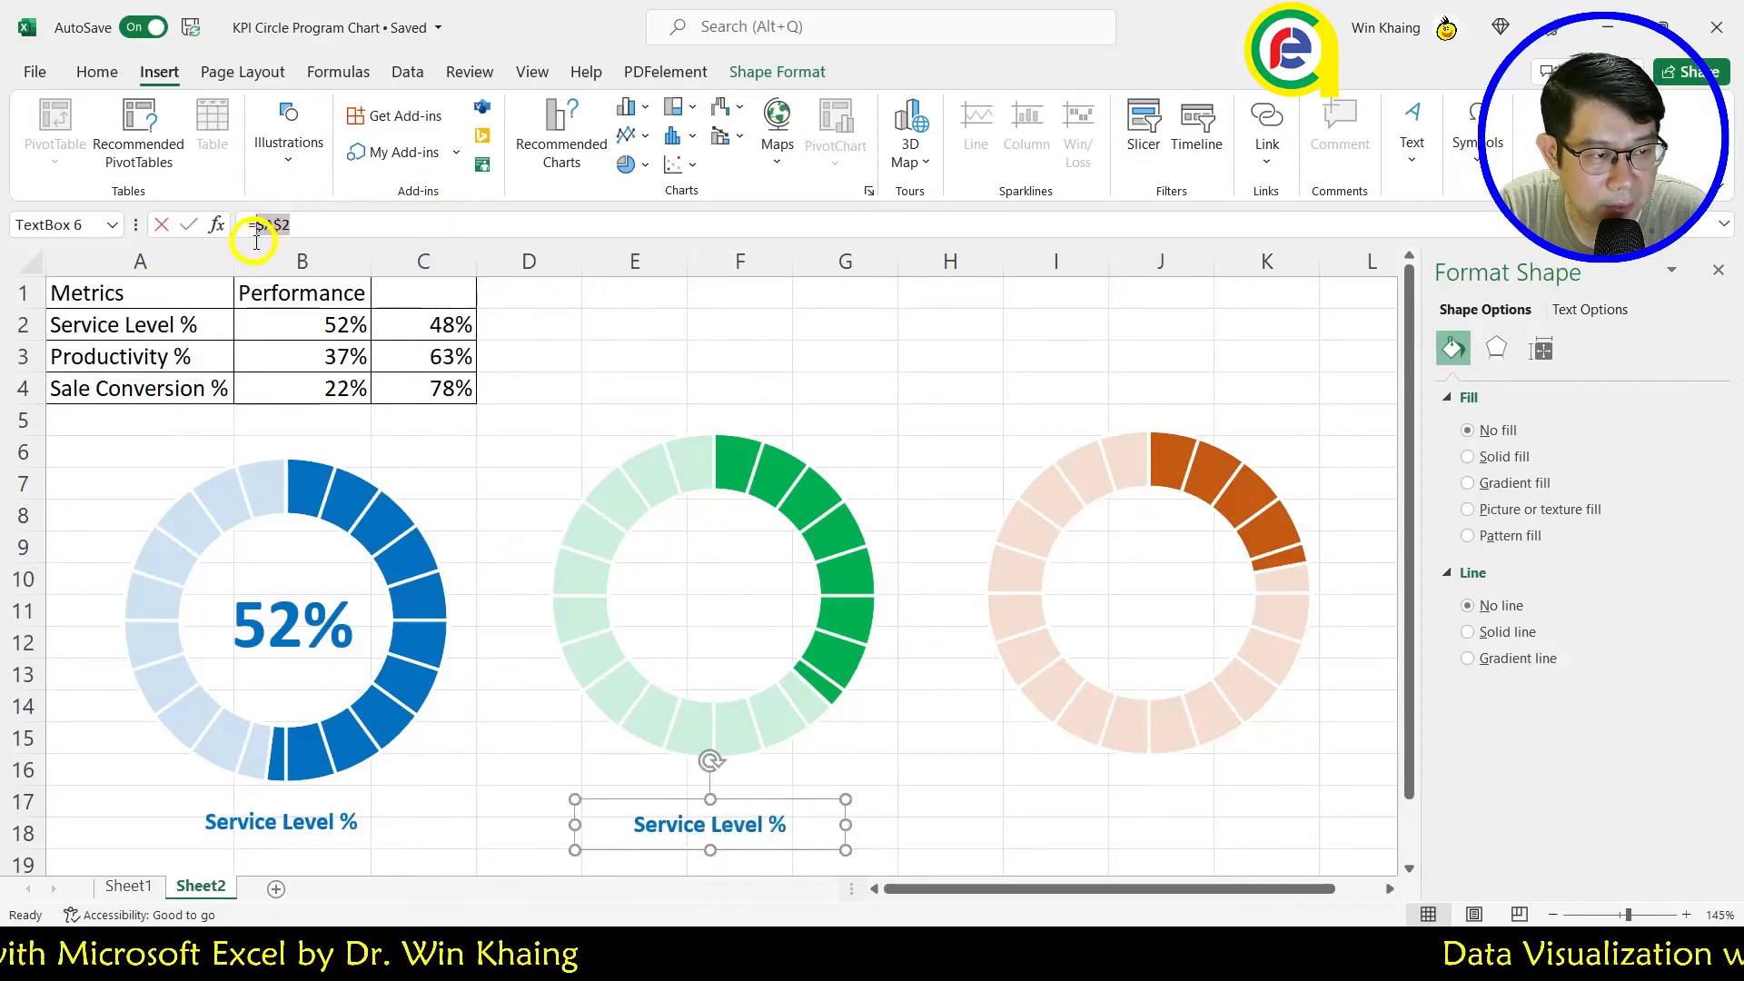
pyautogui.click(138, 359)
pyautogui.press('Return')
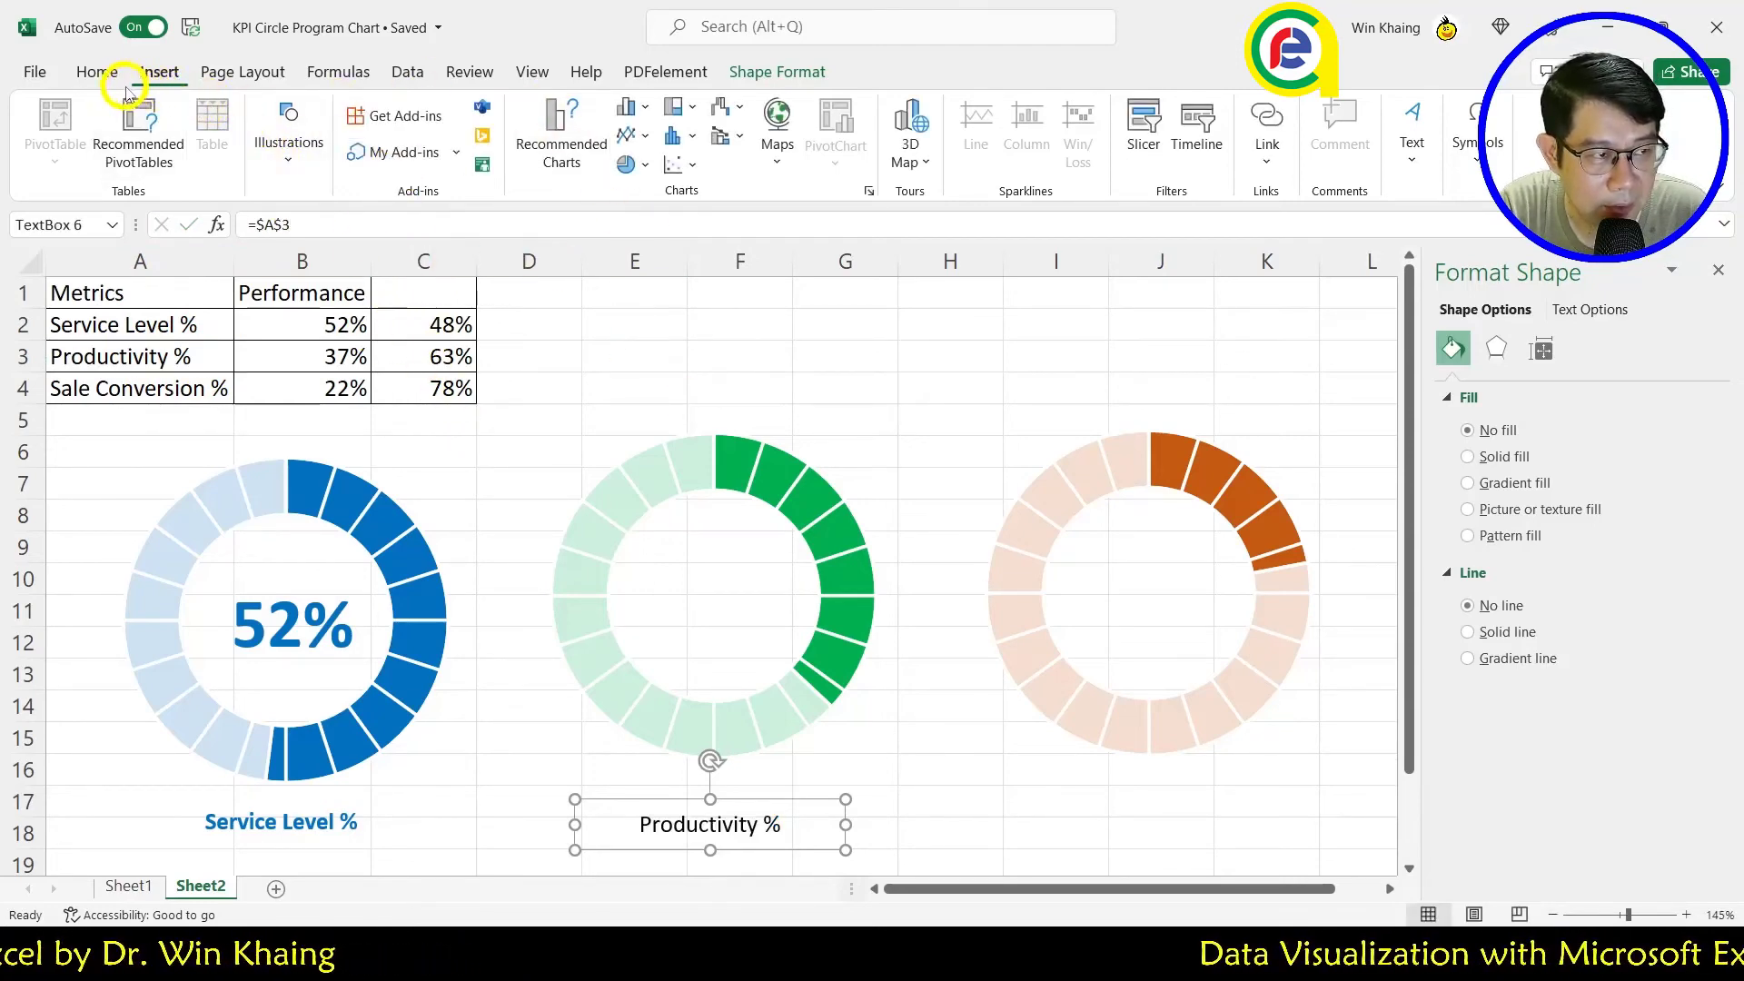
# Step: Make the Productivity % label beneath the green ring bold and standard green
pyautogui.click(100, 72)
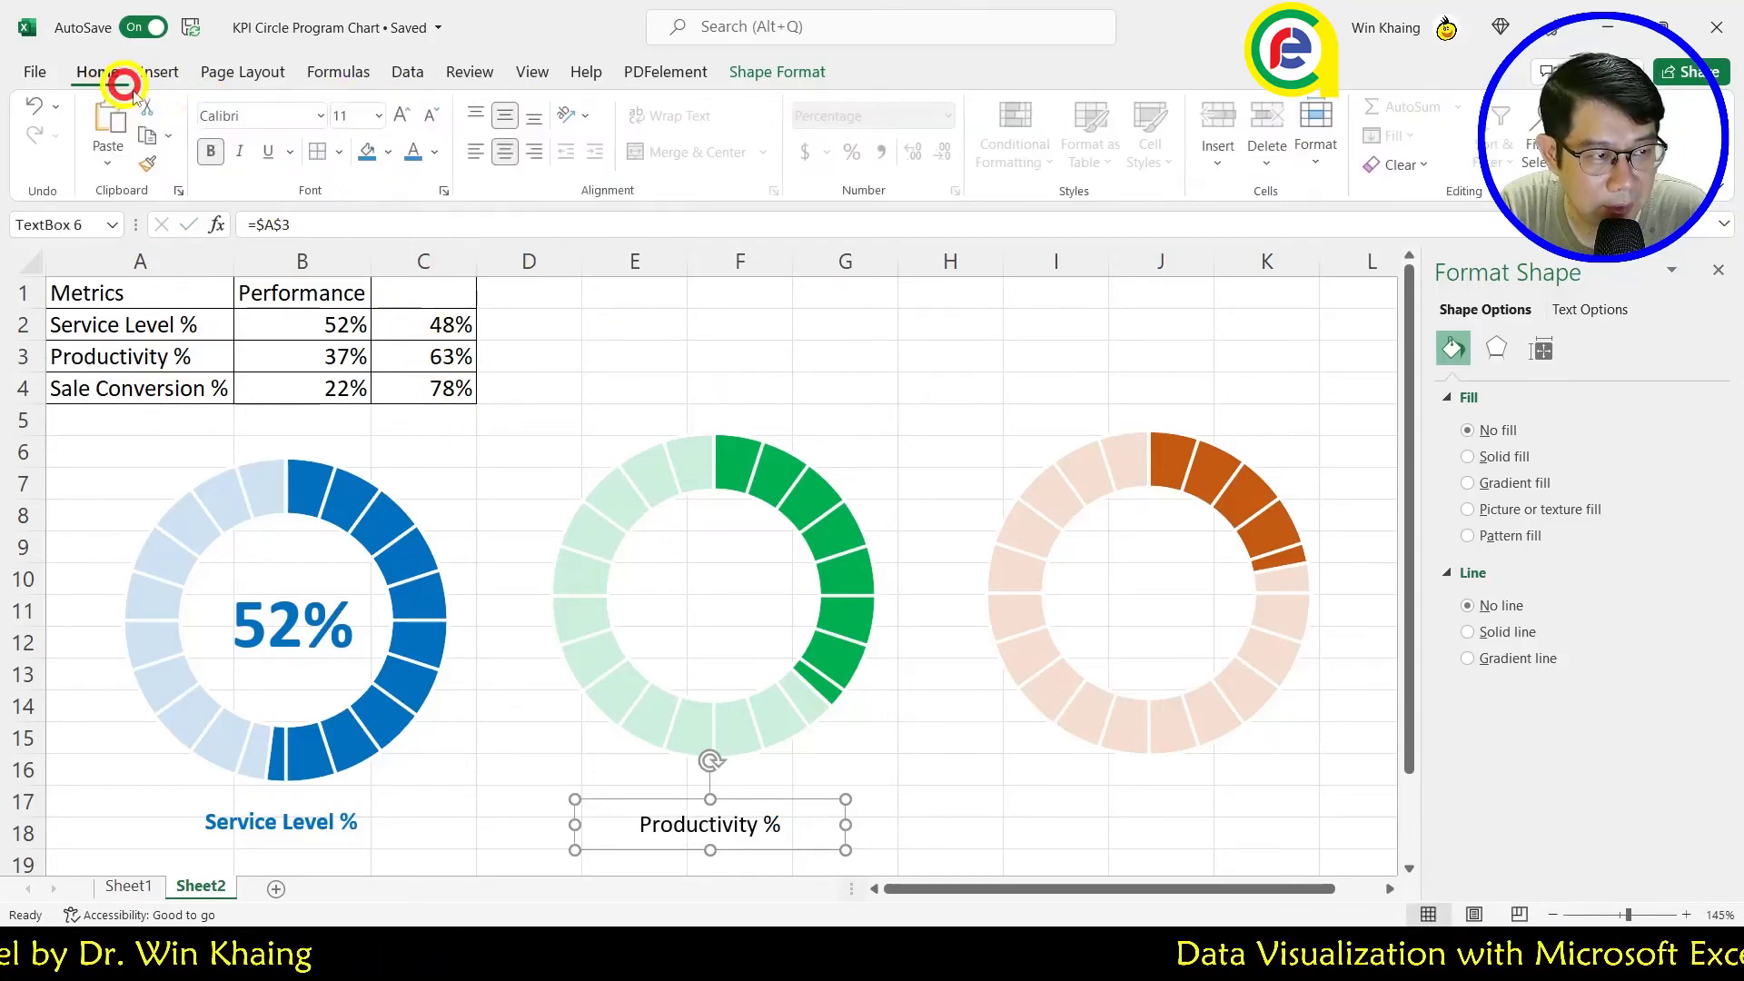
pyautogui.click(214, 151)
pyautogui.click(436, 156)
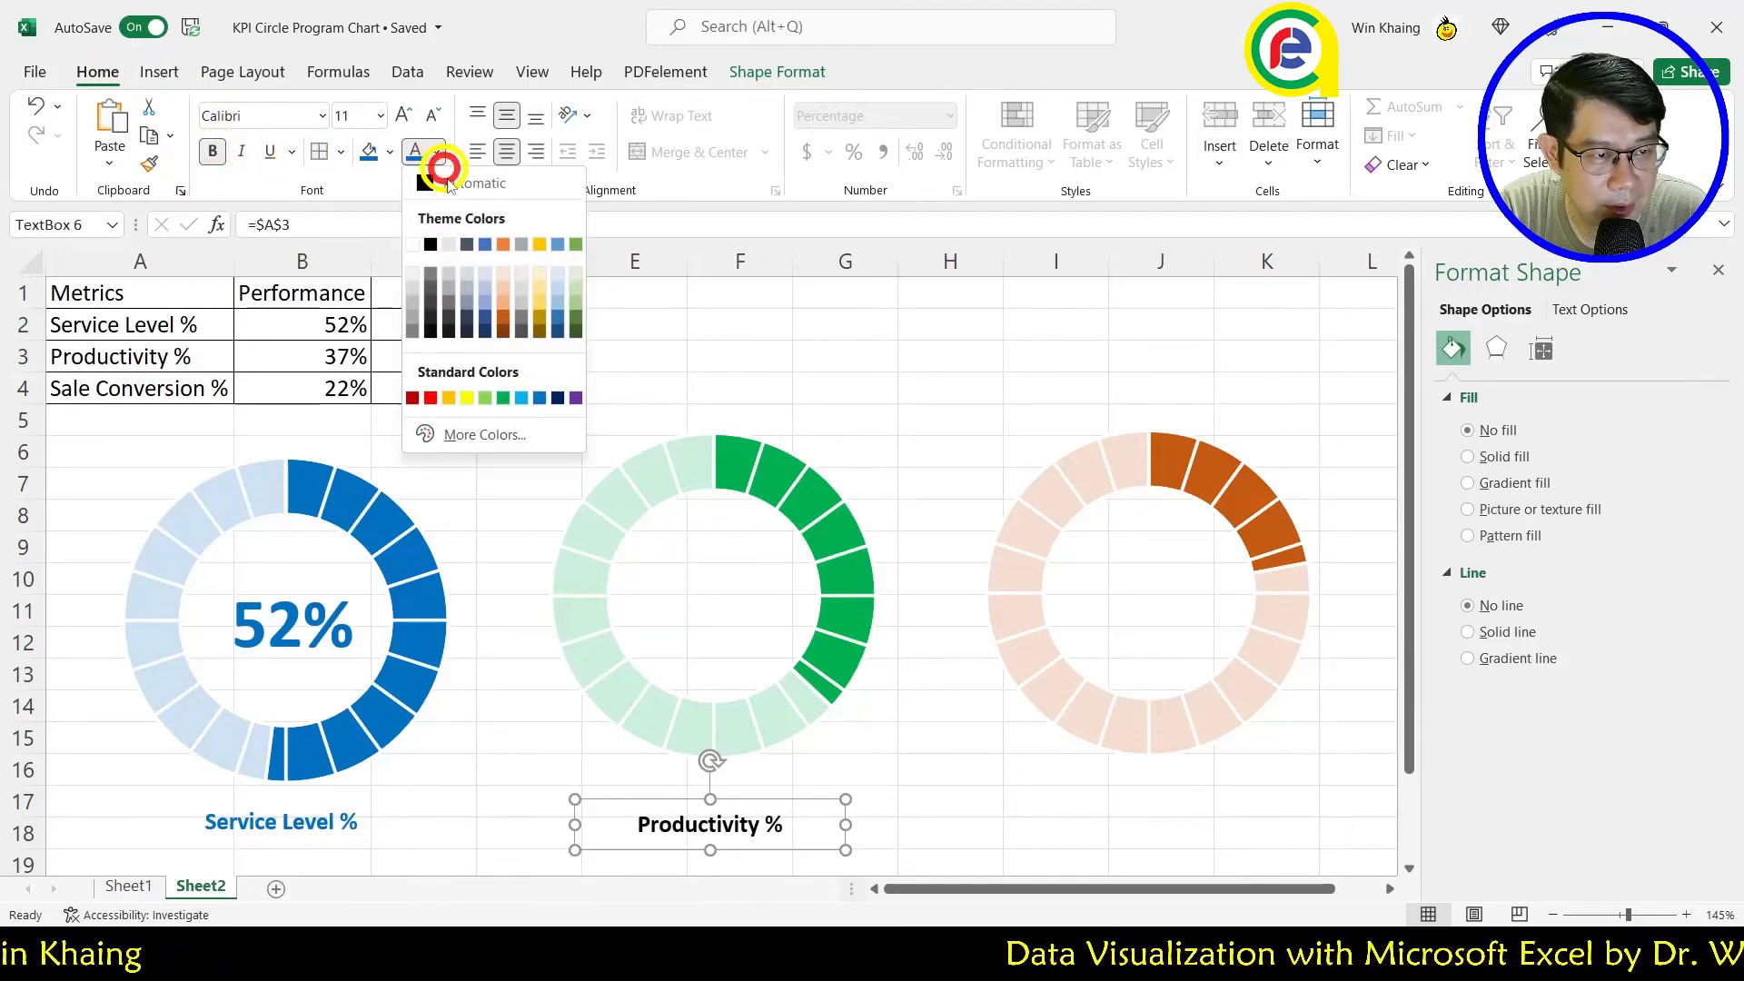
pyautogui.click(505, 399)
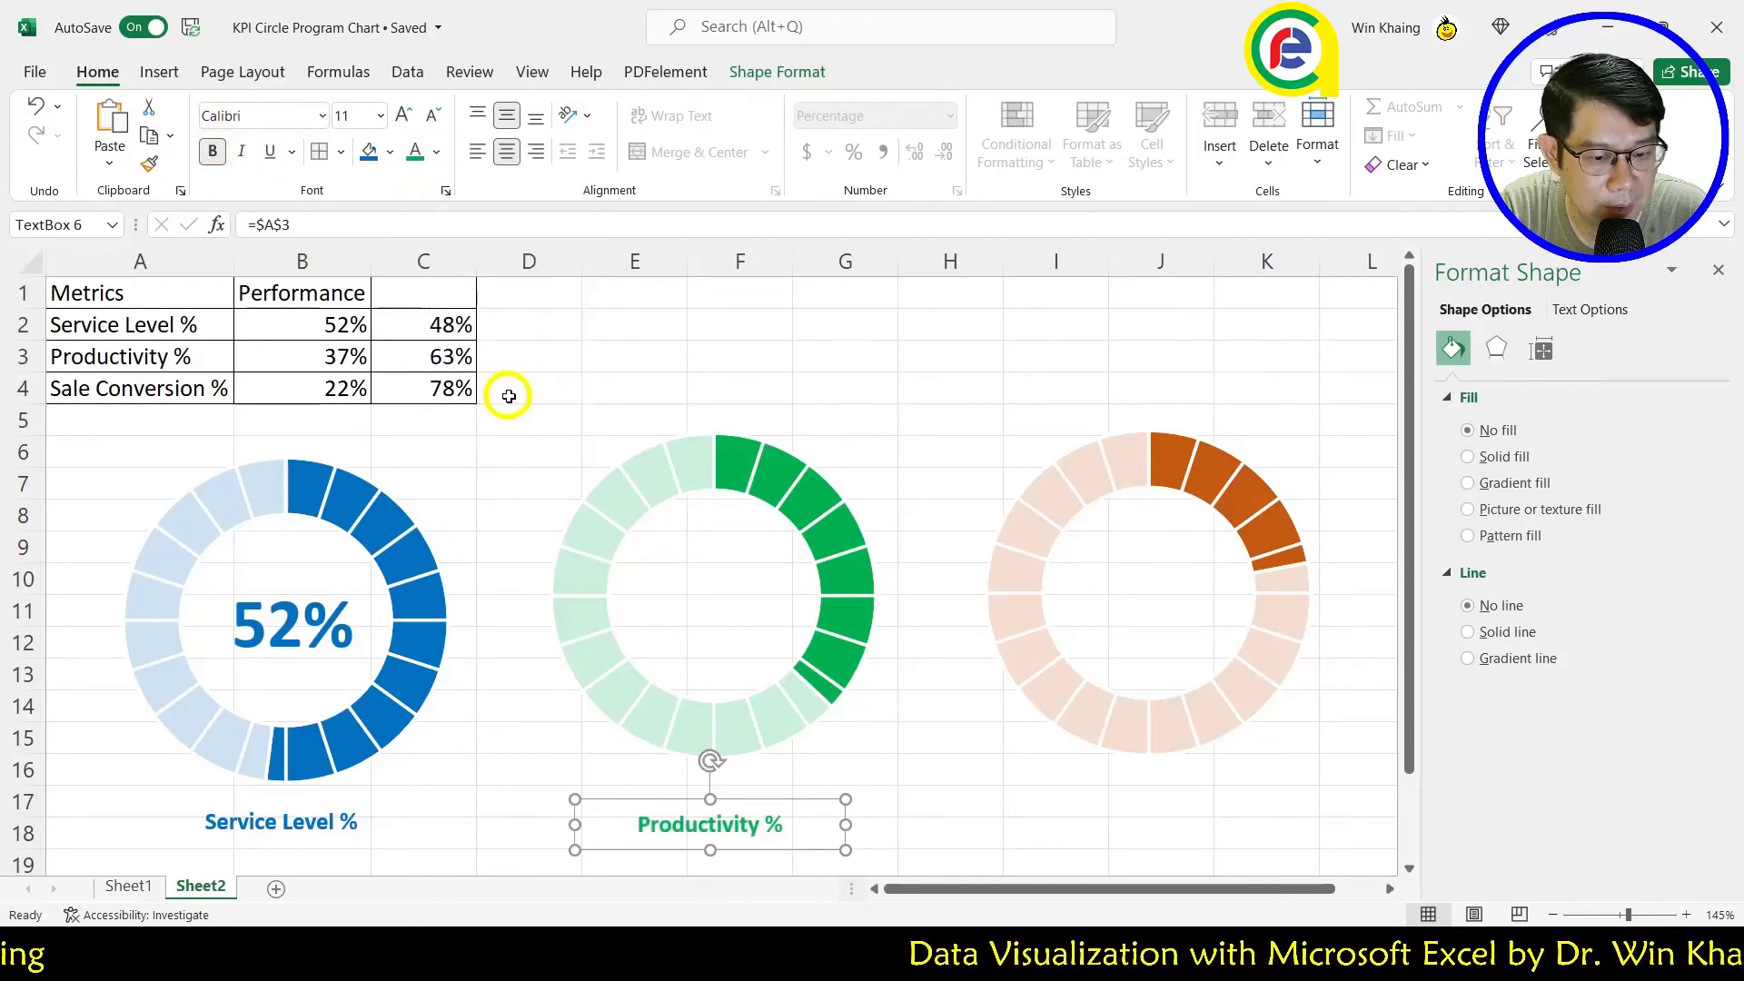
# Step: Duplicate the Productivity % text box and place the copy in the centre of the green ring
pyautogui.click(896, 650)
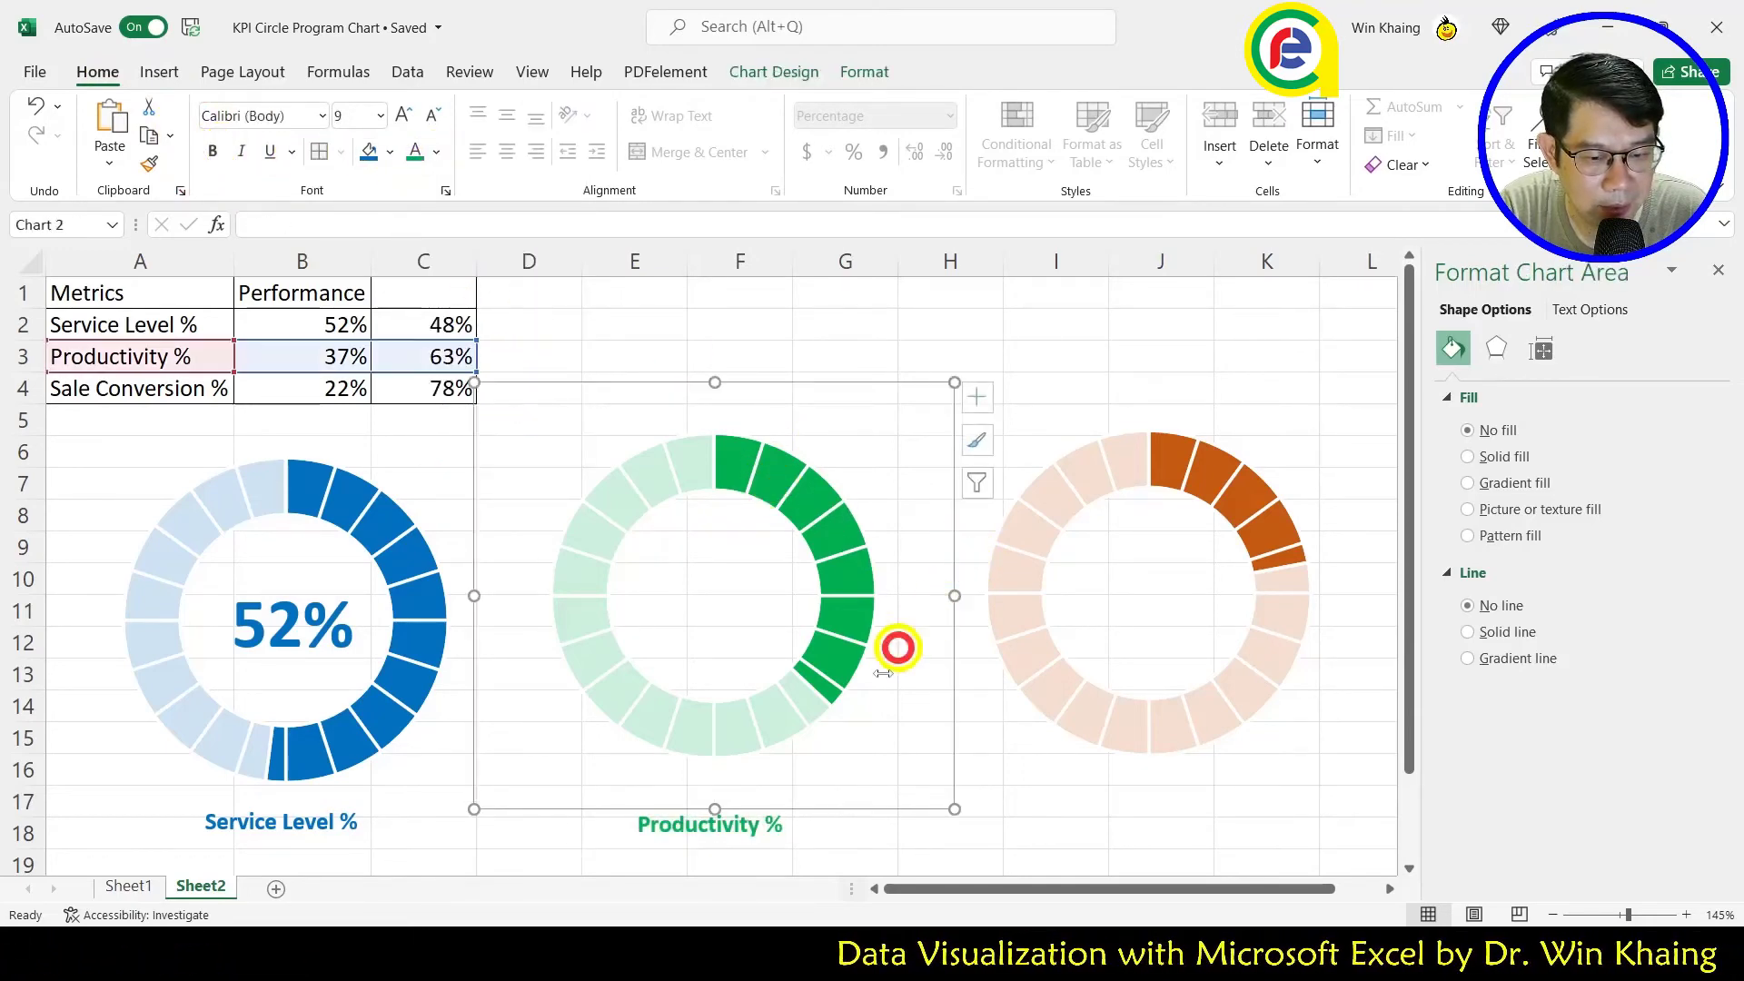
pyautogui.click(732, 827)
pyautogui.rightClick(779, 805)
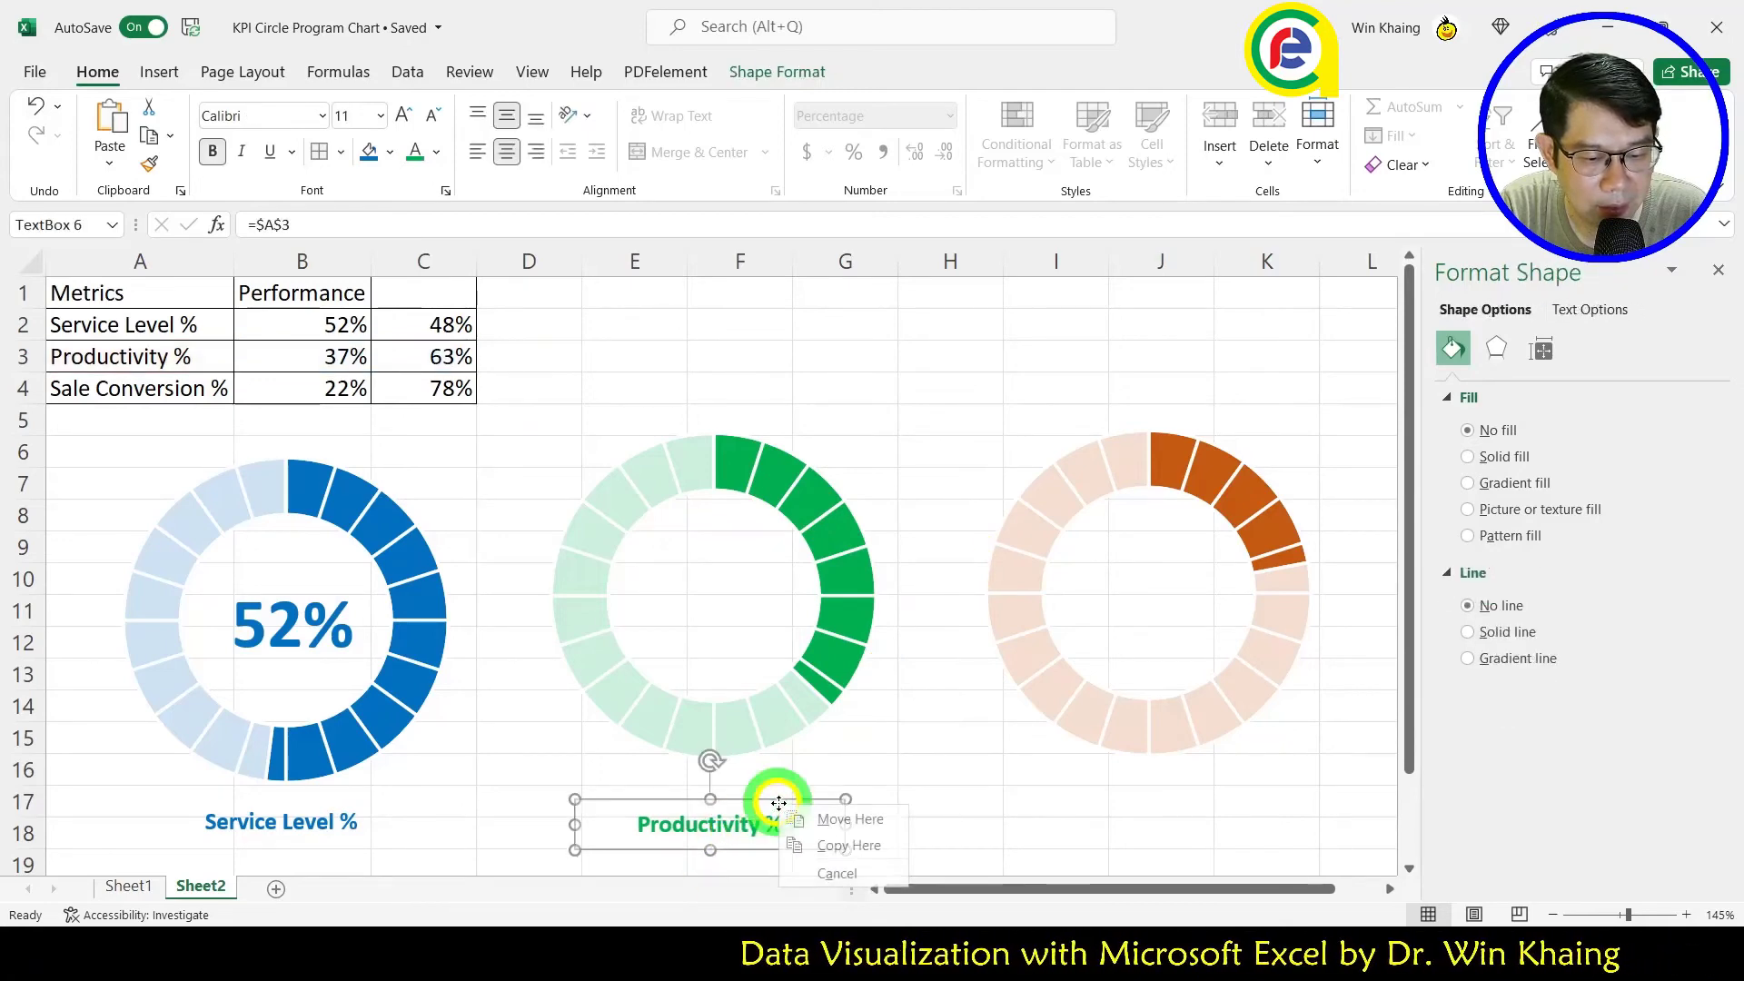
pyautogui.click(826, 841)
pyautogui.moveTo(834, 827); pyautogui.dragTo(818, 581)
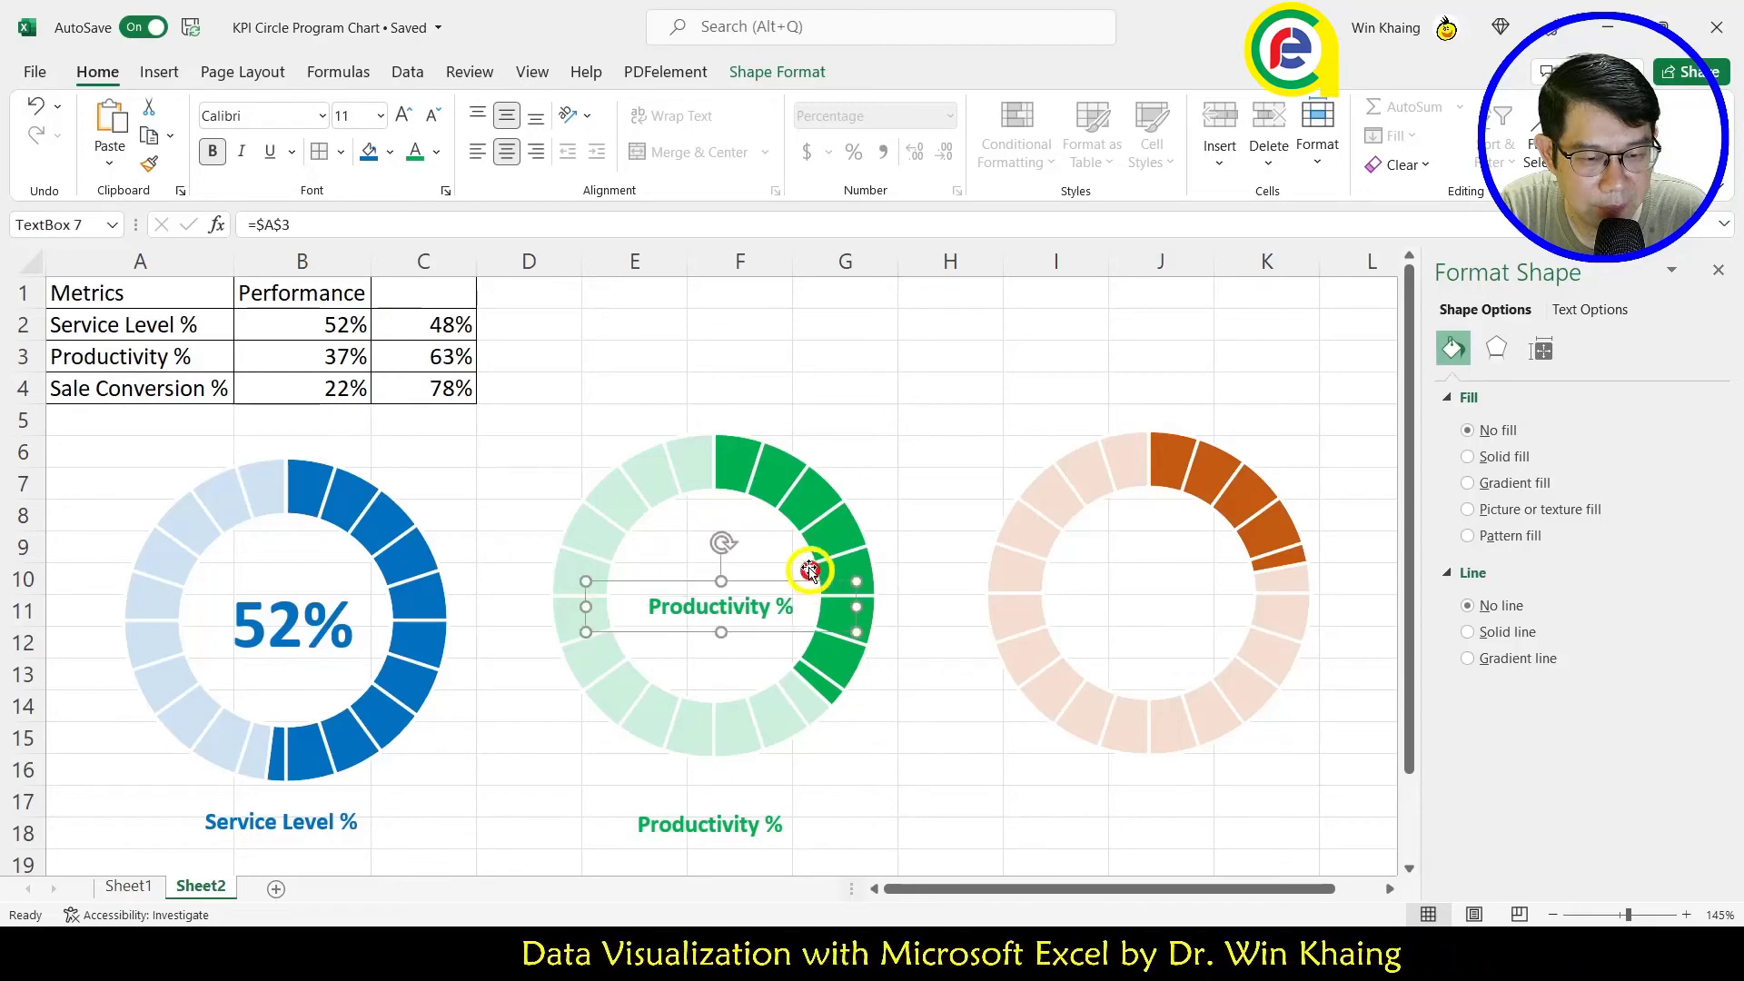
# Step: Link the text box inside the green ring to the Productivity performance value with the formula =$B$3
pyautogui.click(266, 224)
pyautogui.write('=$A$3')
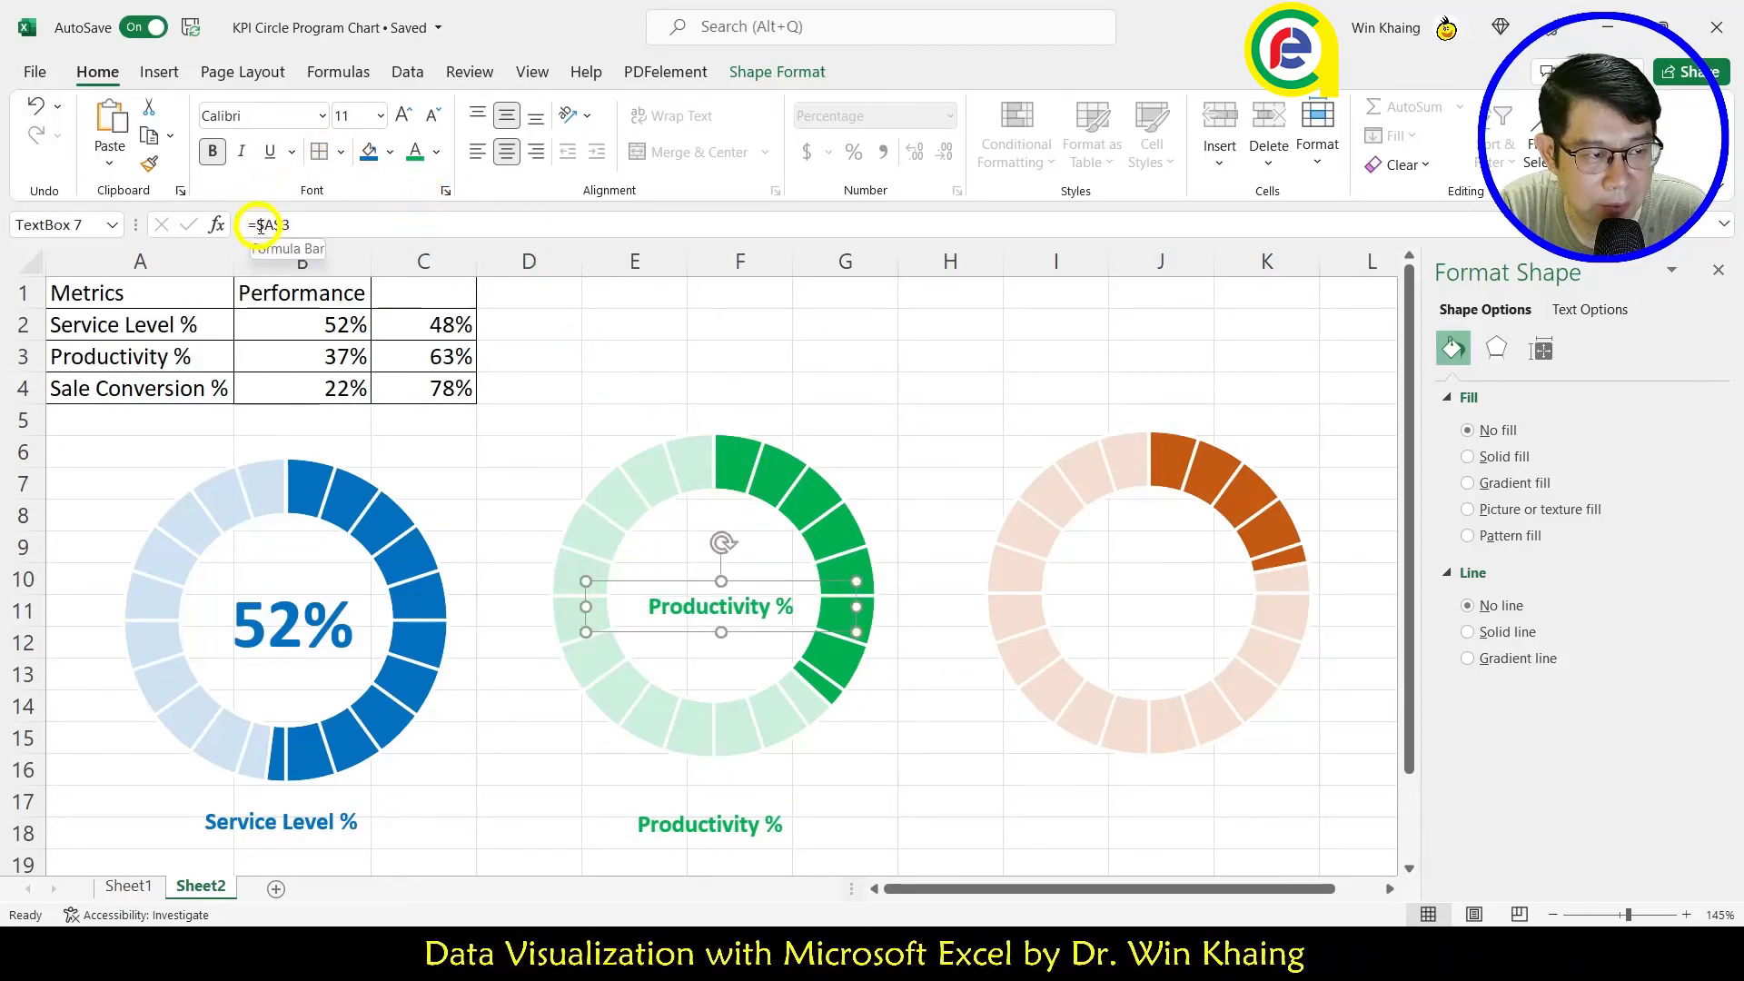
pyautogui.click(343, 354)
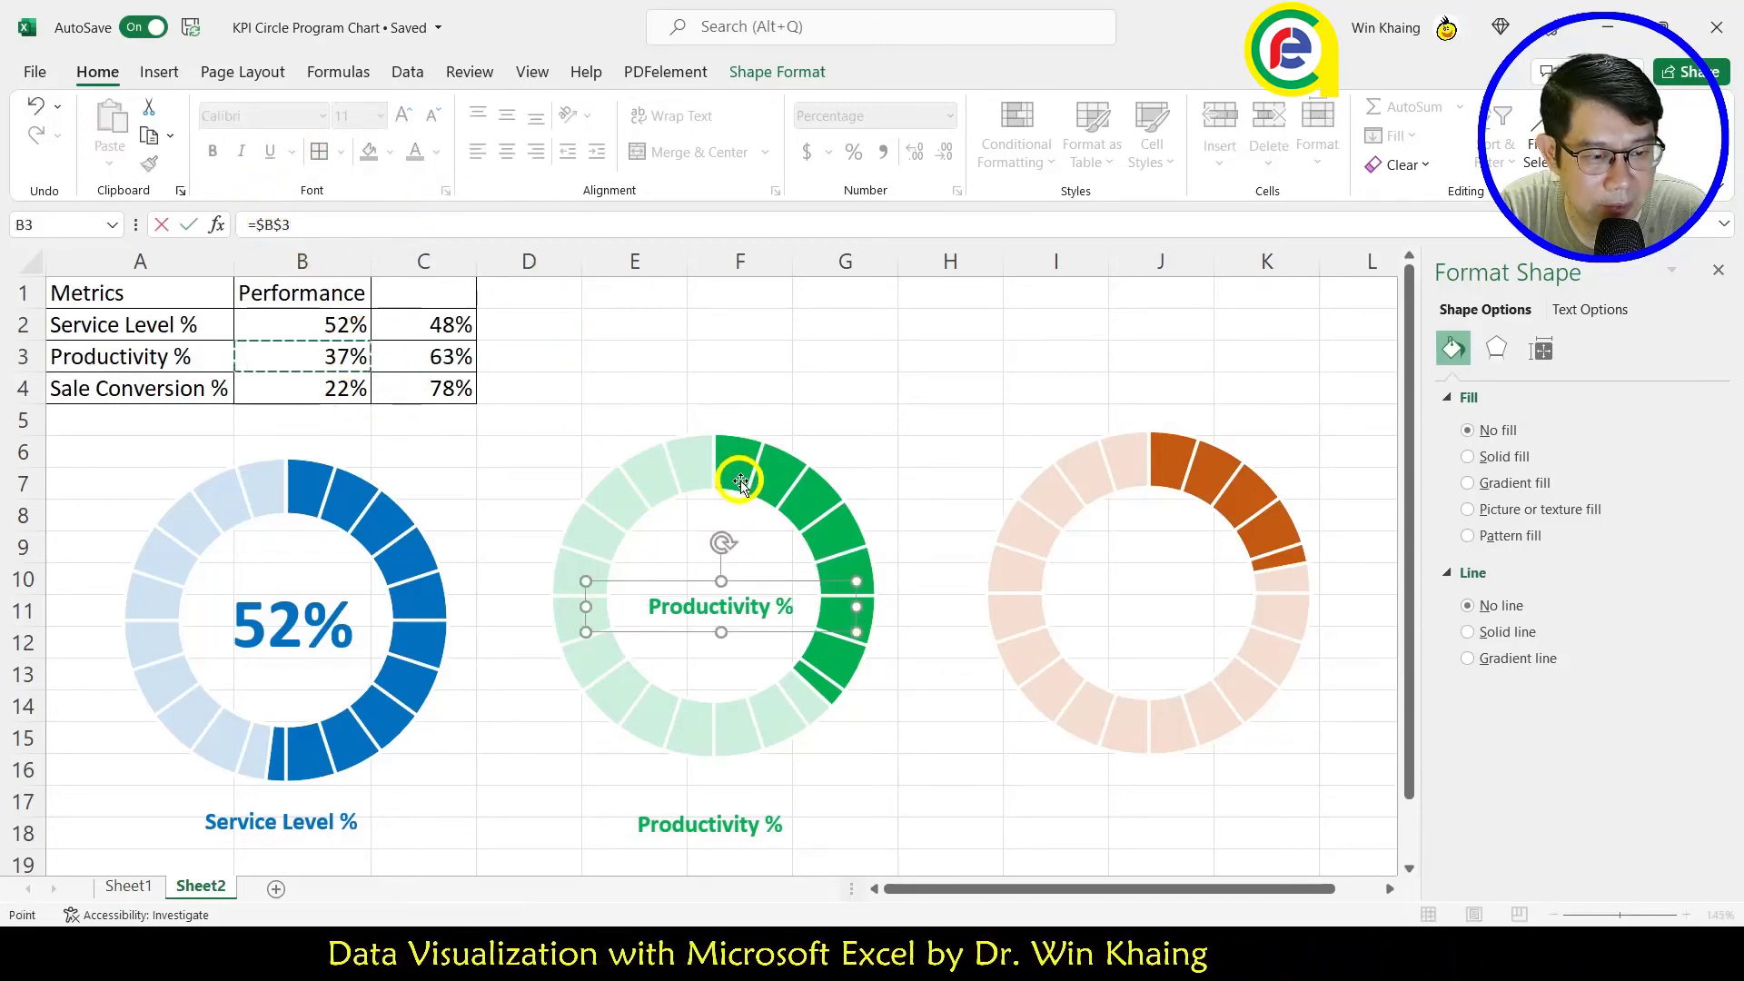
pyautogui.press('Return')
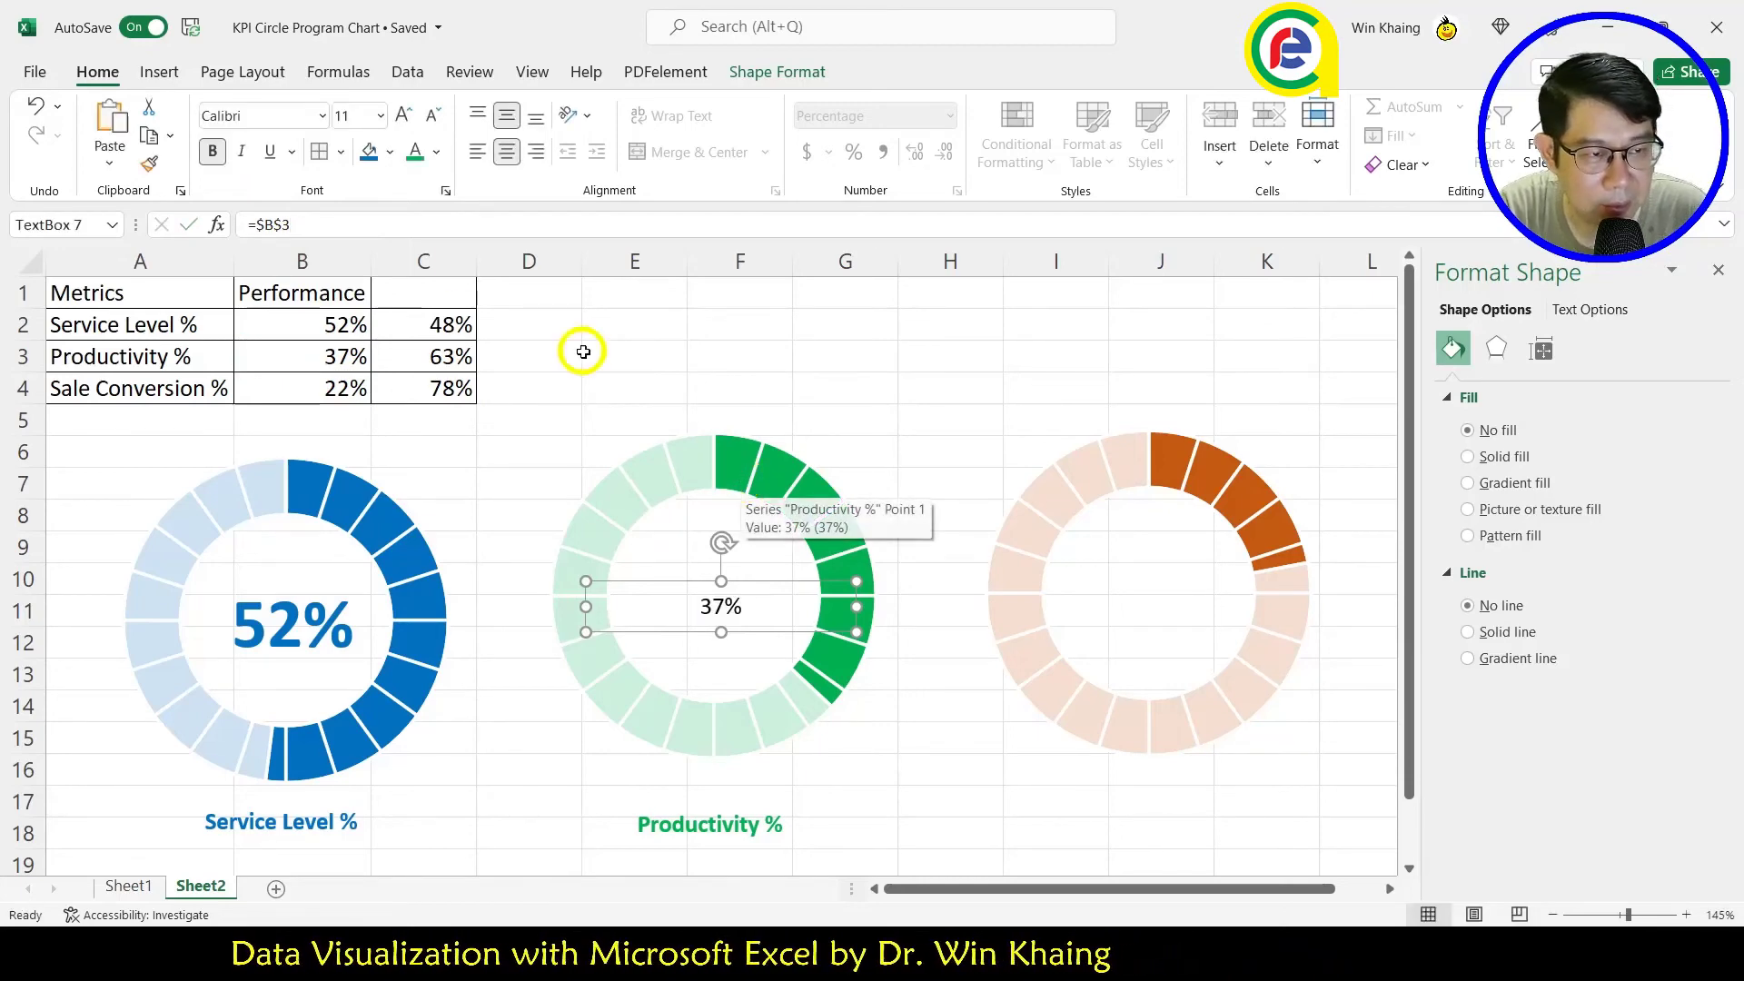
# Step: Format the percentage inside the green ring as bold green text at font size 24
pyautogui.click(414, 152)
pyautogui.click(214, 151)
pyautogui.click(379, 115)
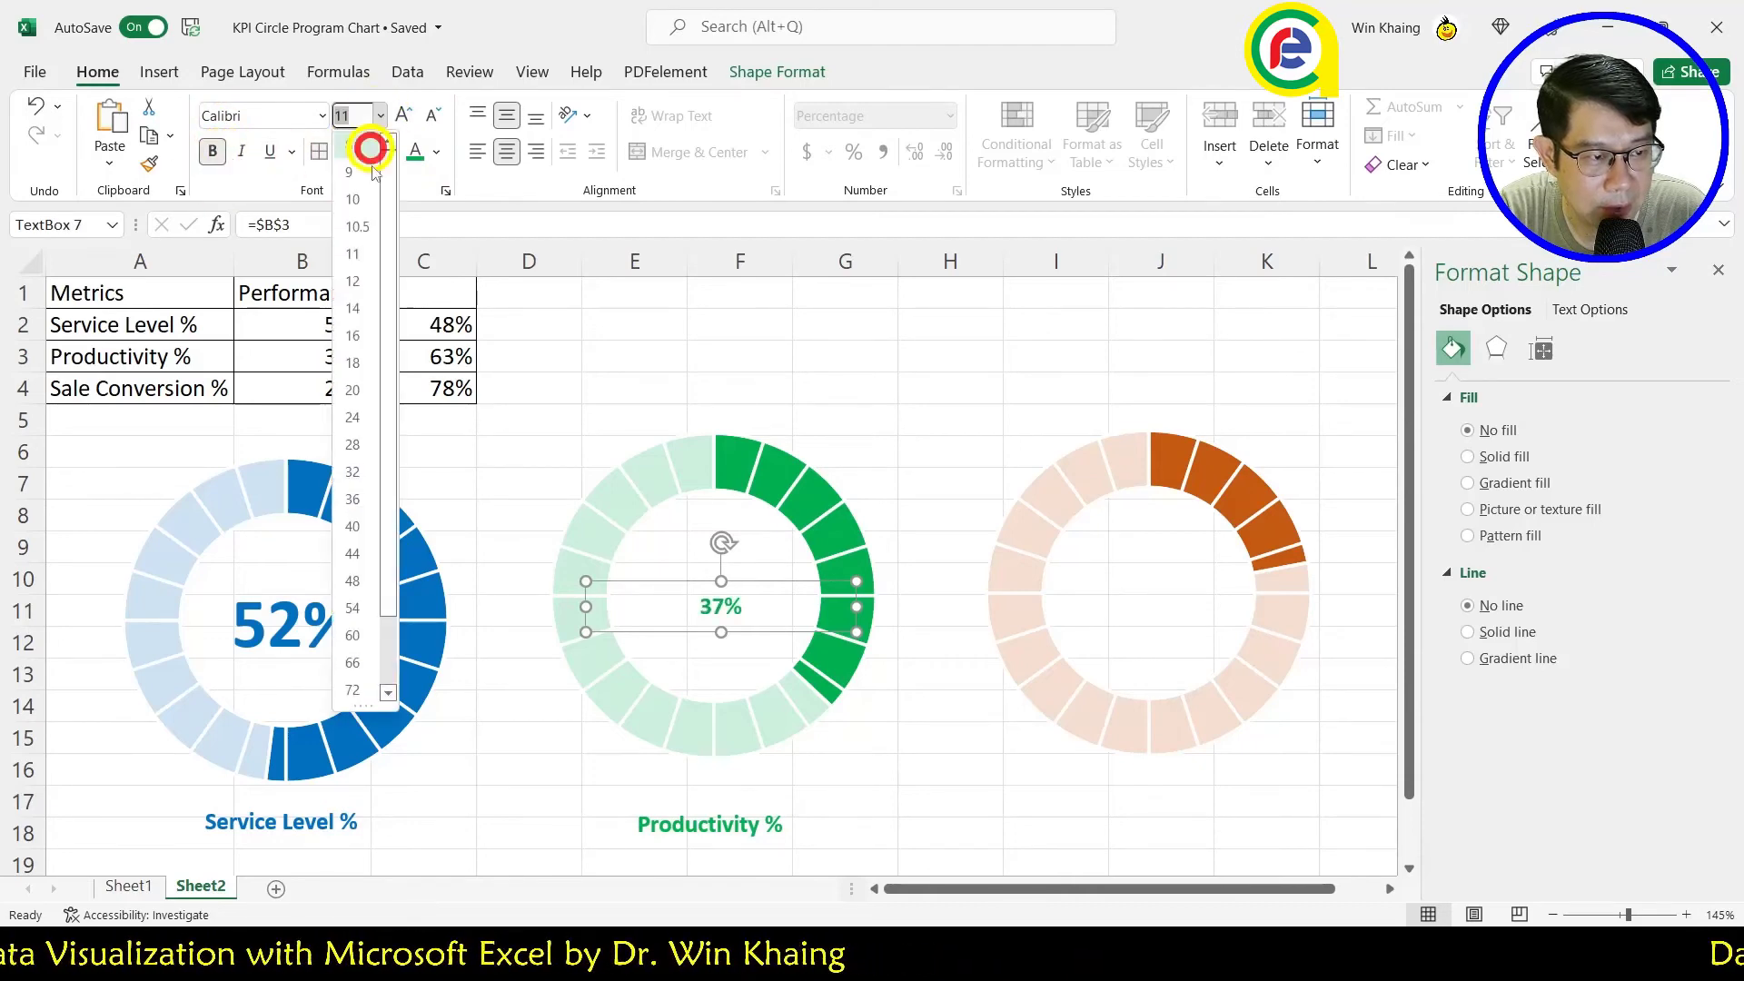
pyautogui.click(353, 418)
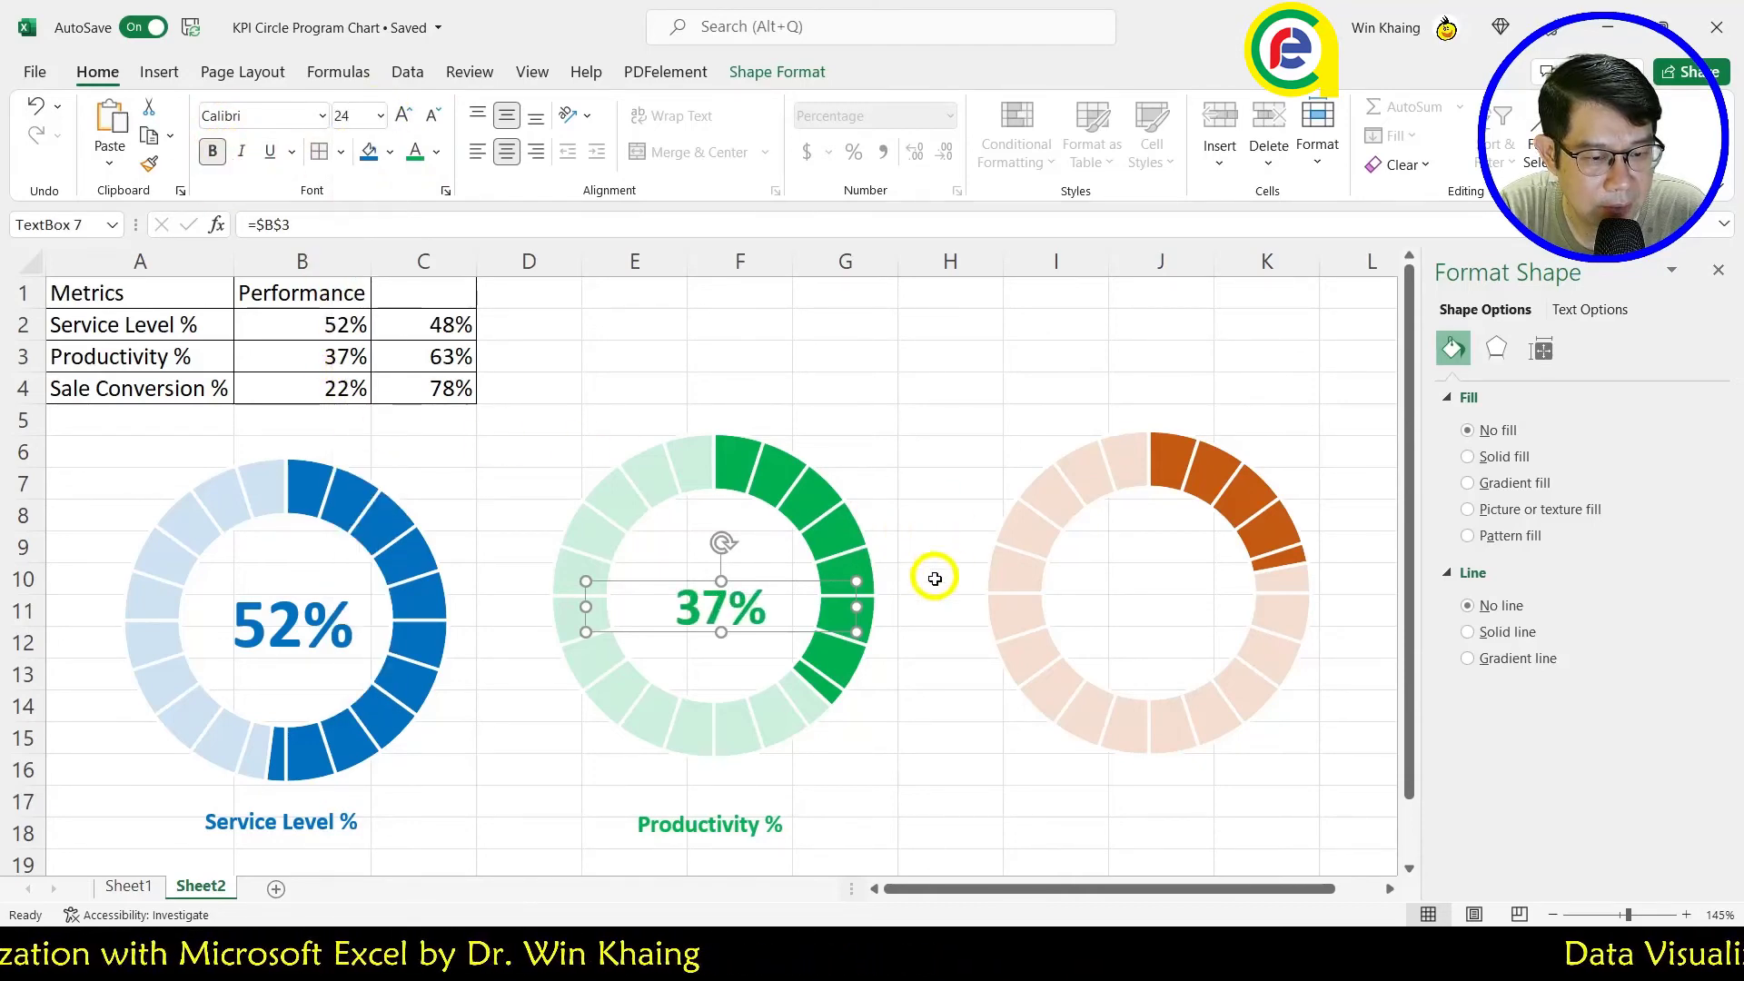
# Step: Set the font size of the percentage inside the green ring to 32, matching the one in the blue ring
pyautogui.click(311, 627)
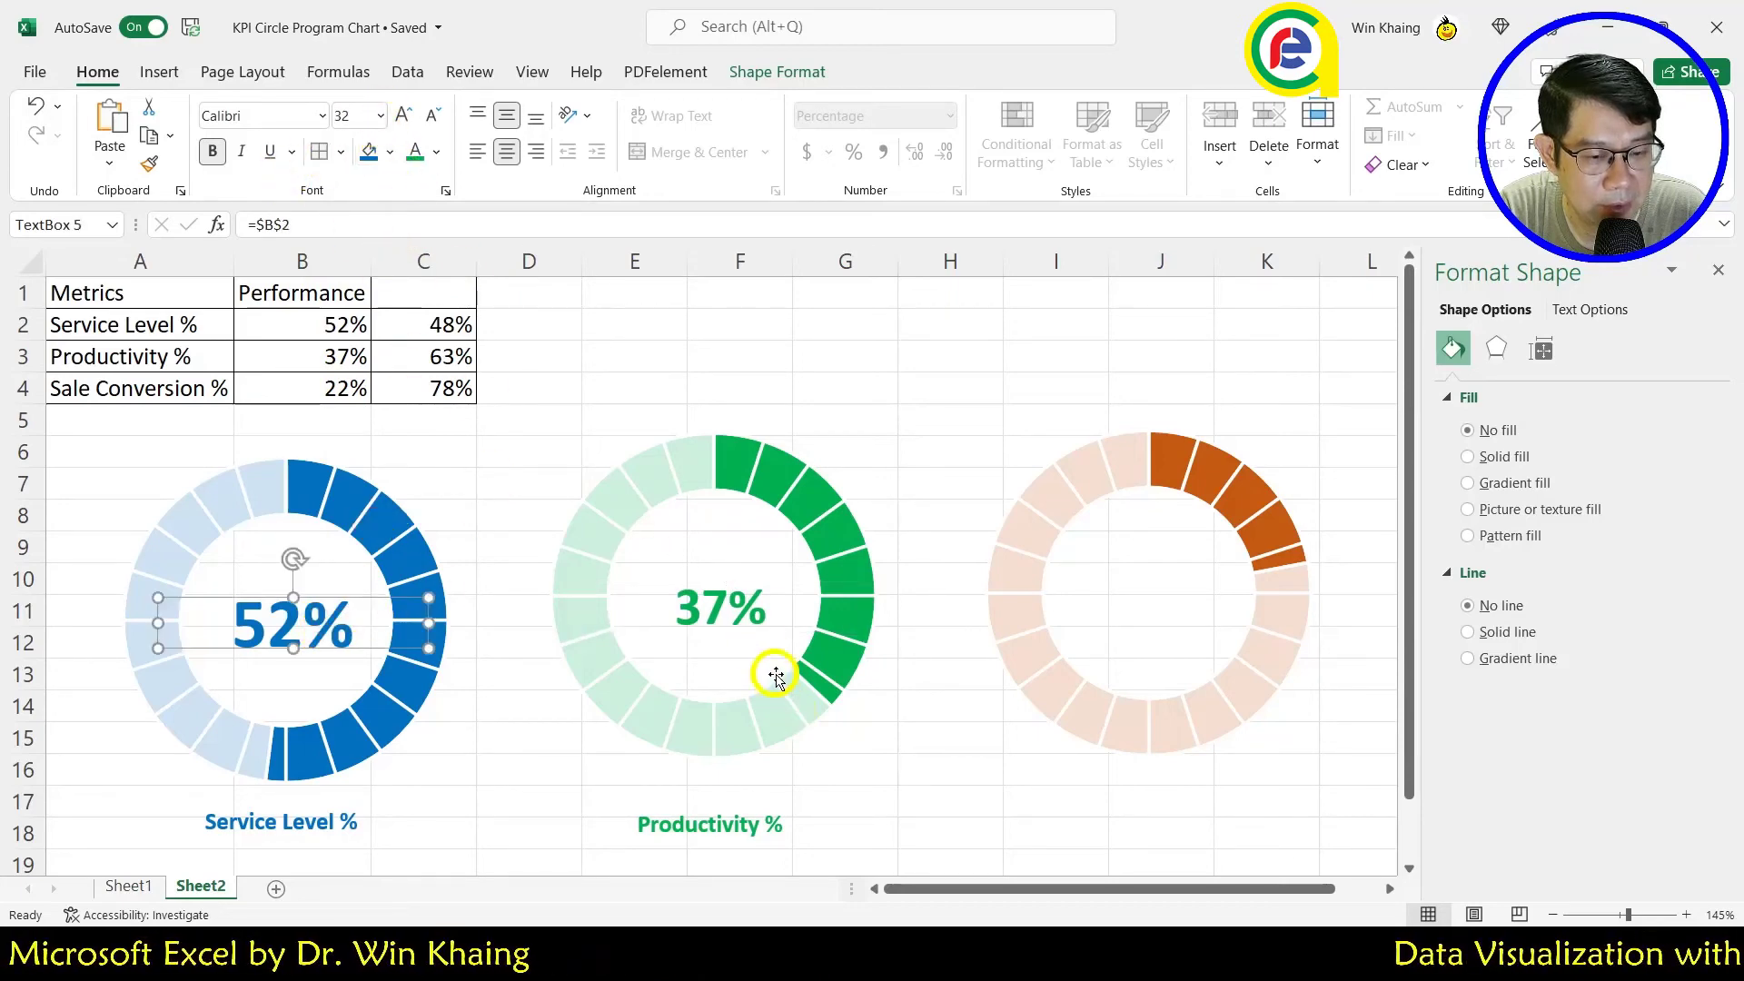
pyautogui.click(739, 605)
pyautogui.click(379, 115)
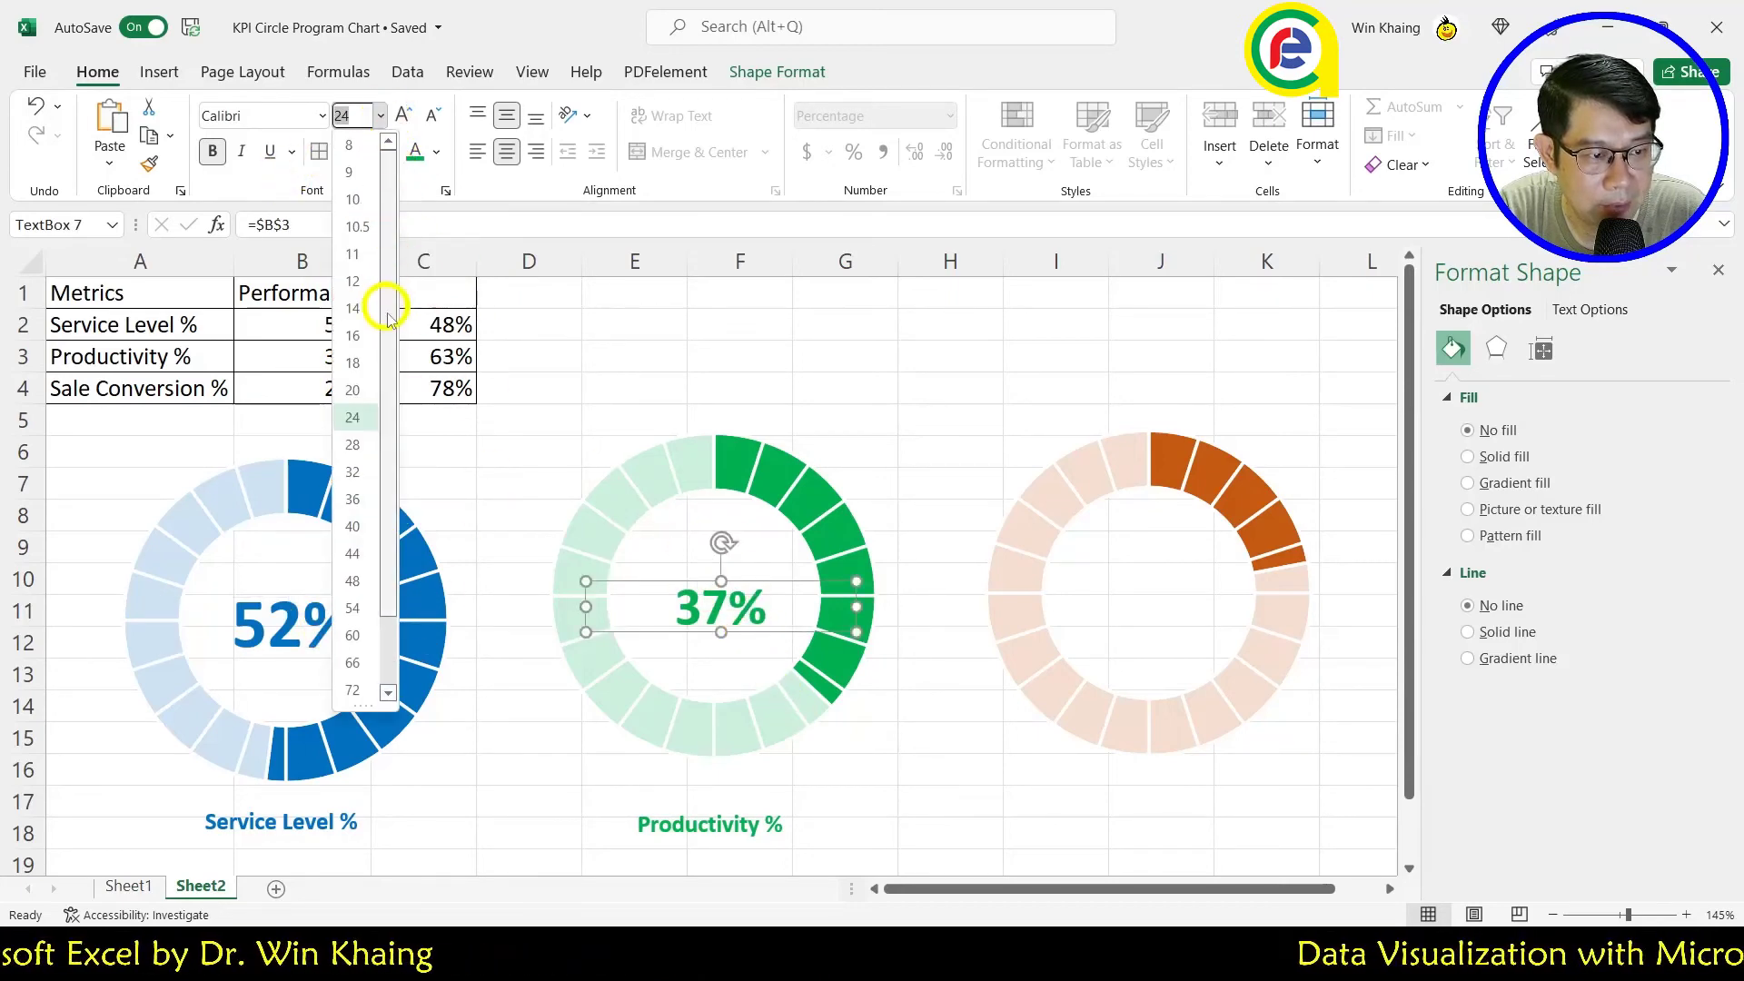
pyautogui.click(368, 468)
pyautogui.click(754, 606)
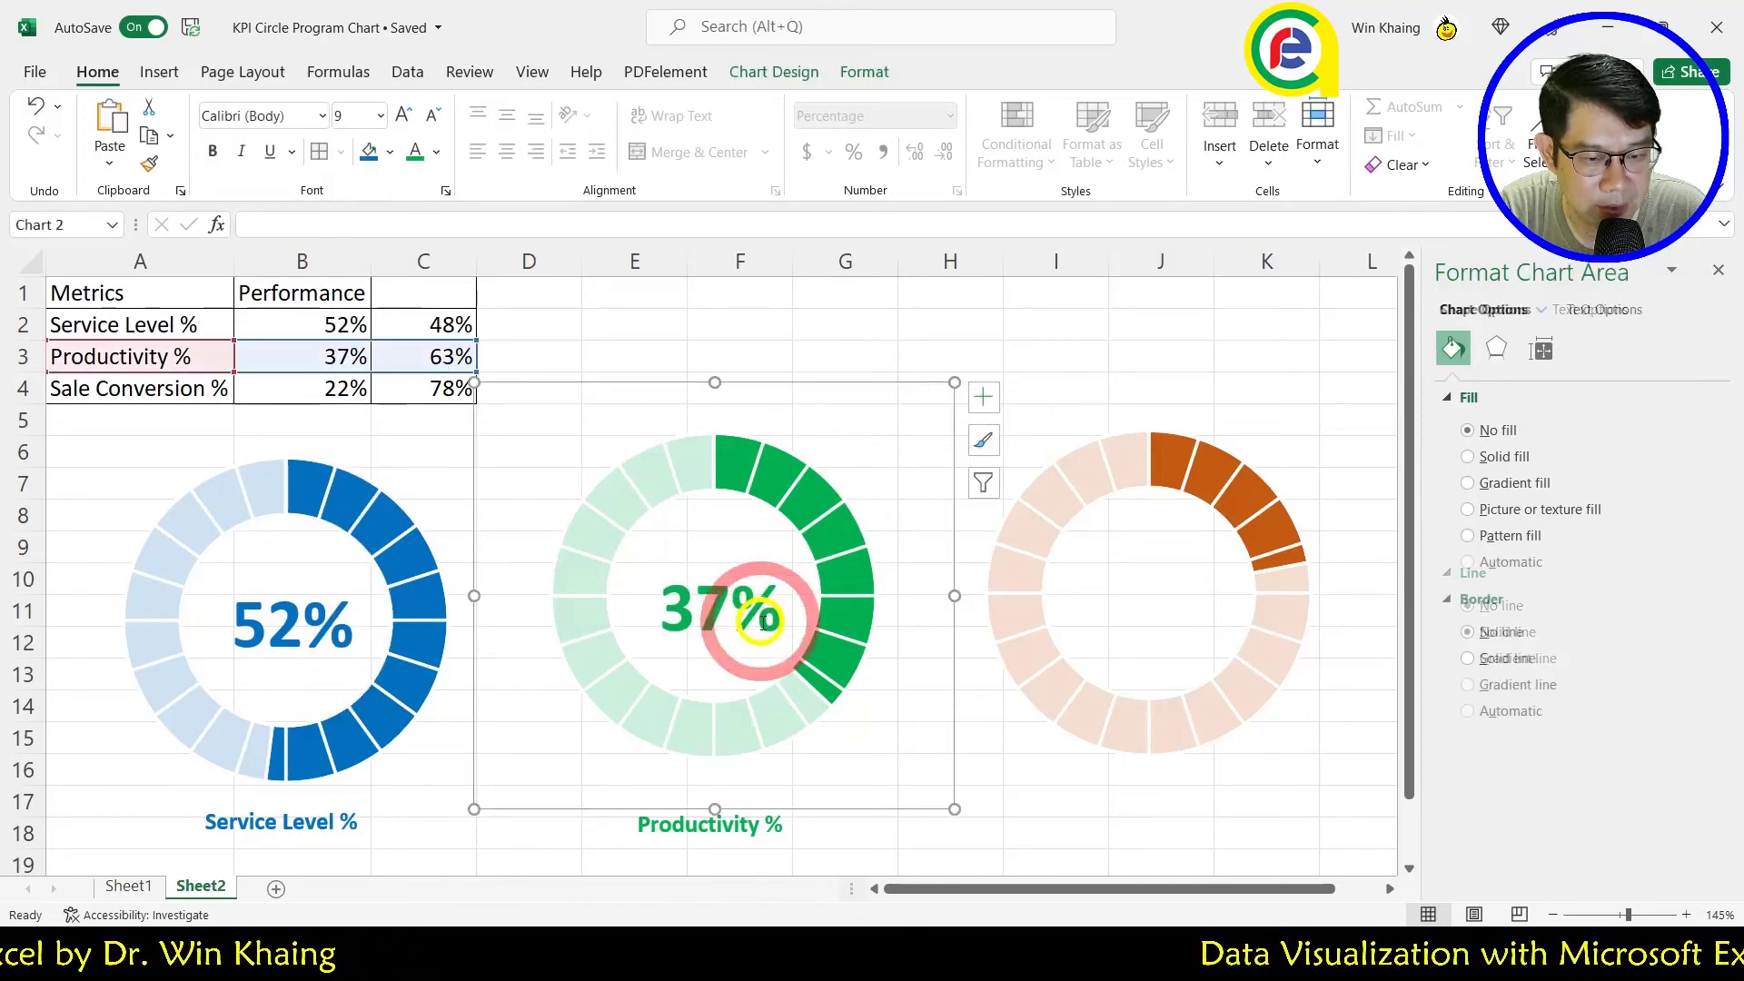
# Step: Set the Productivity % performance value in cell B3 to 45%
pyautogui.click(307, 366)
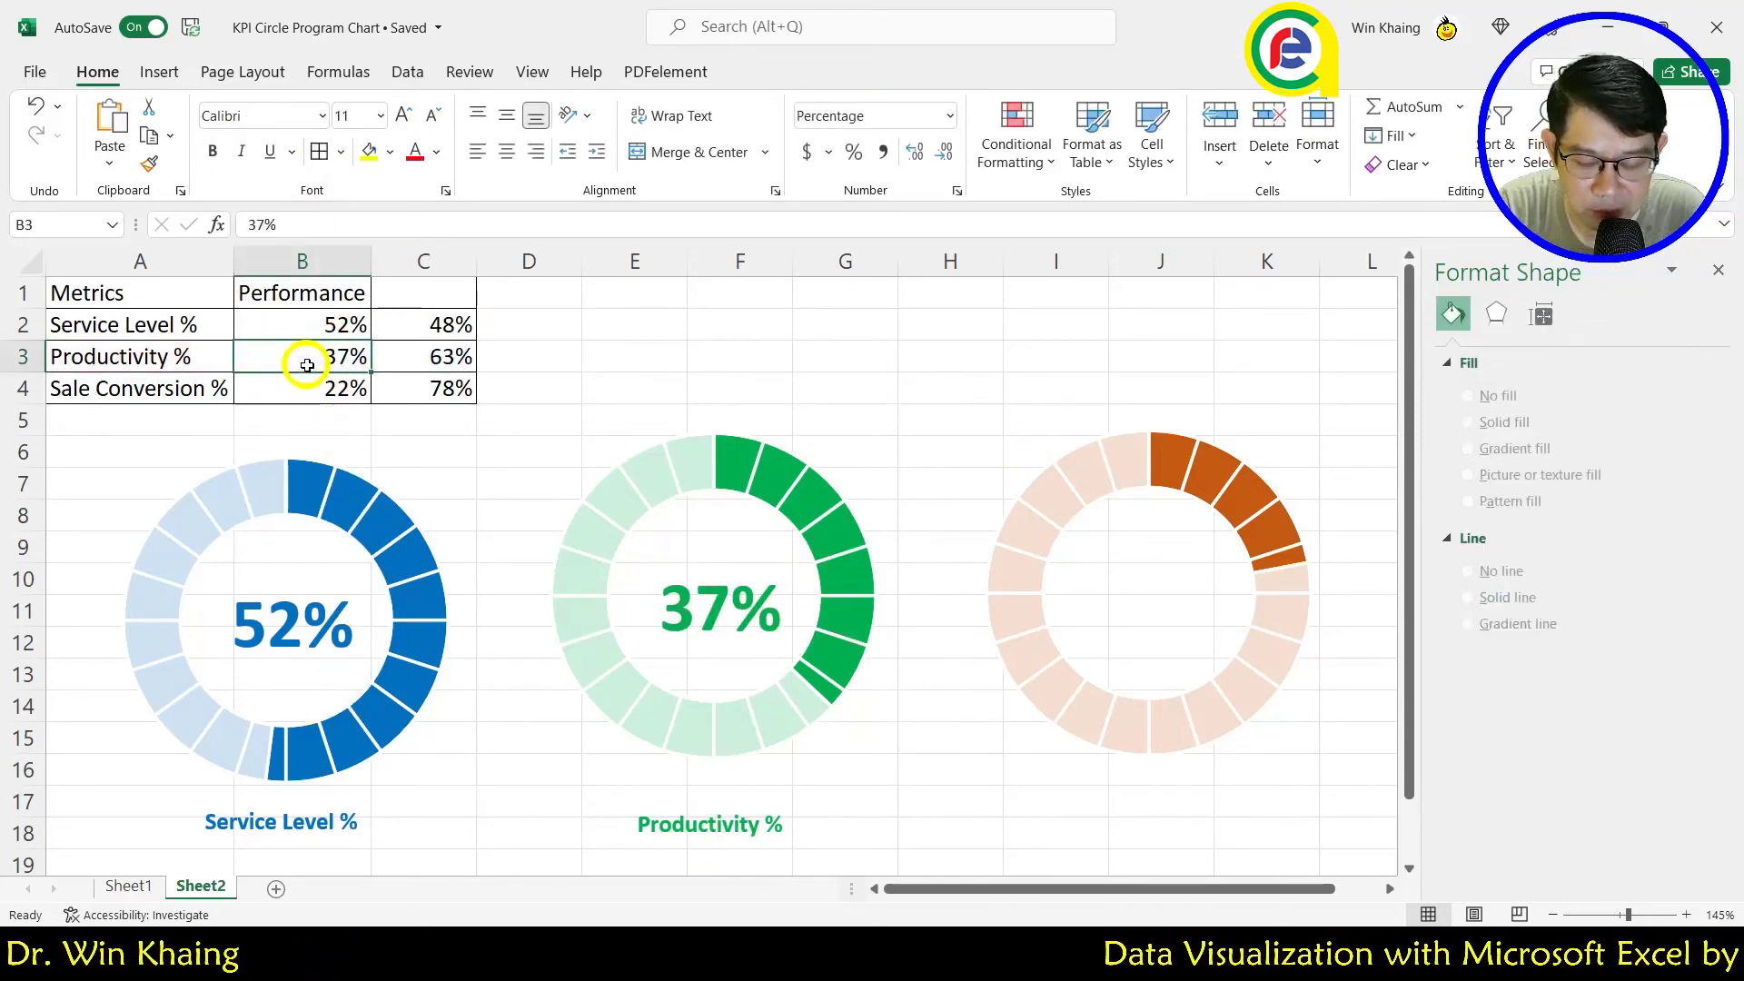
pyautogui.write('45')
pyautogui.press('Return')
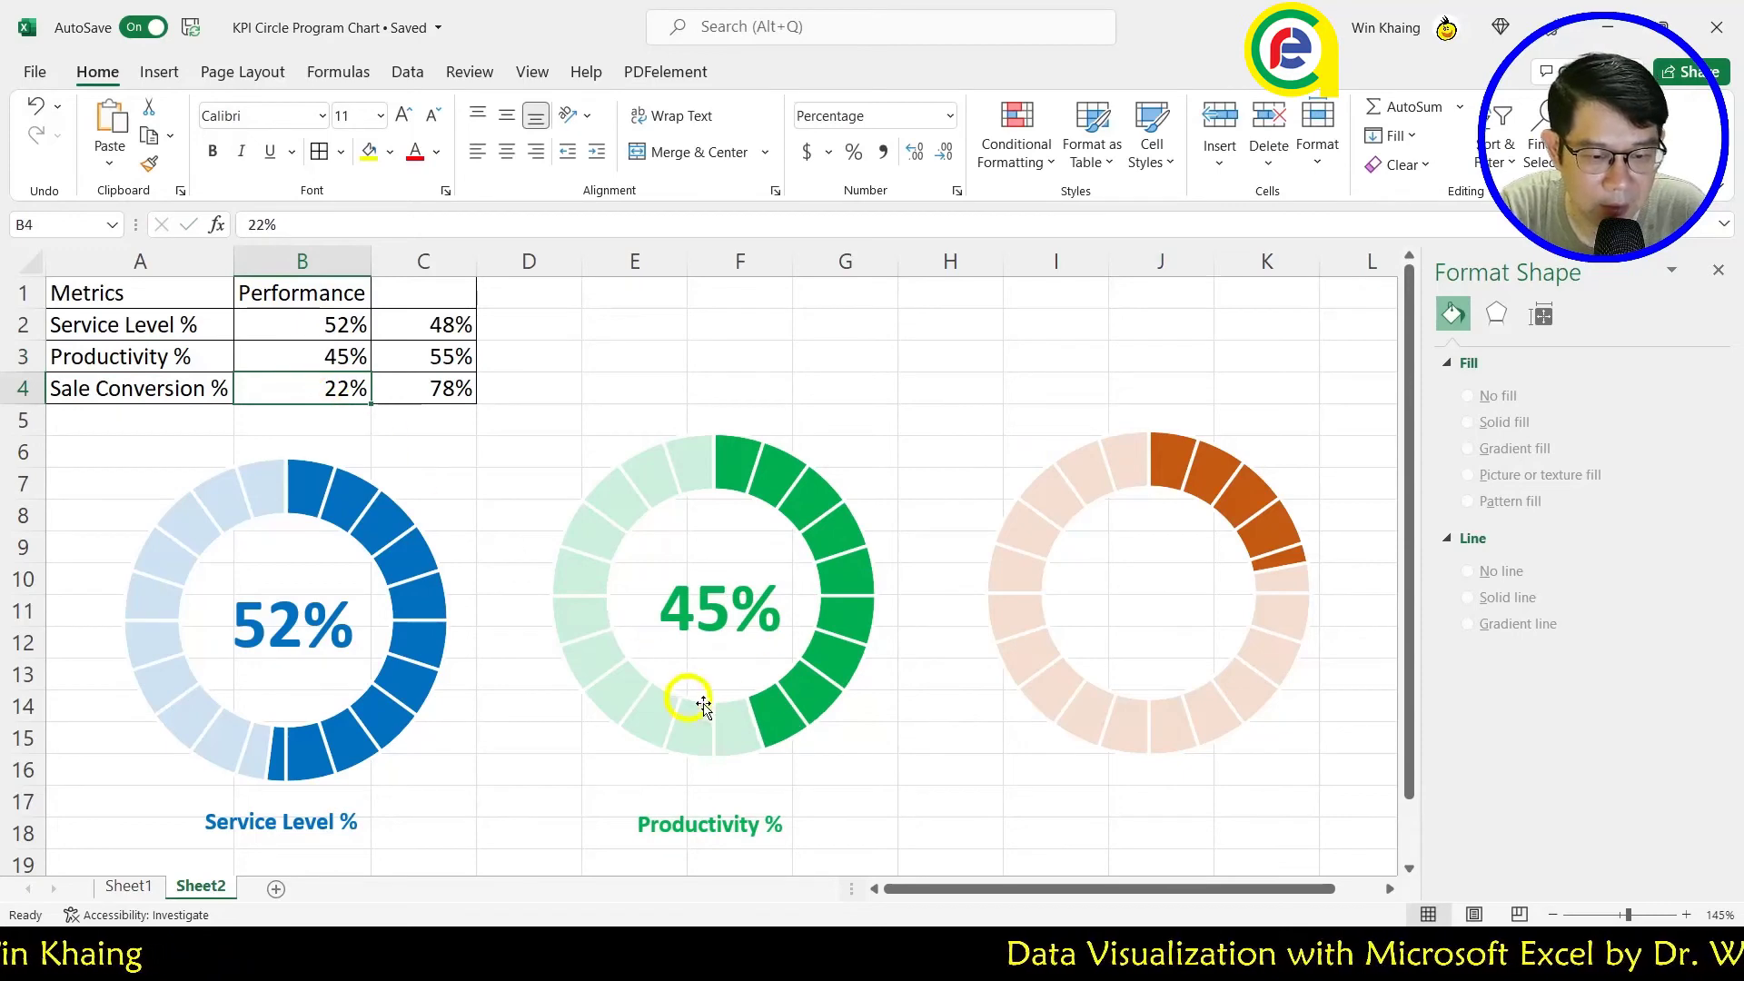
# Step: Duplicate the Productivity % label and place the copy beneath the orange ring
pyautogui.rightClick(743, 824)
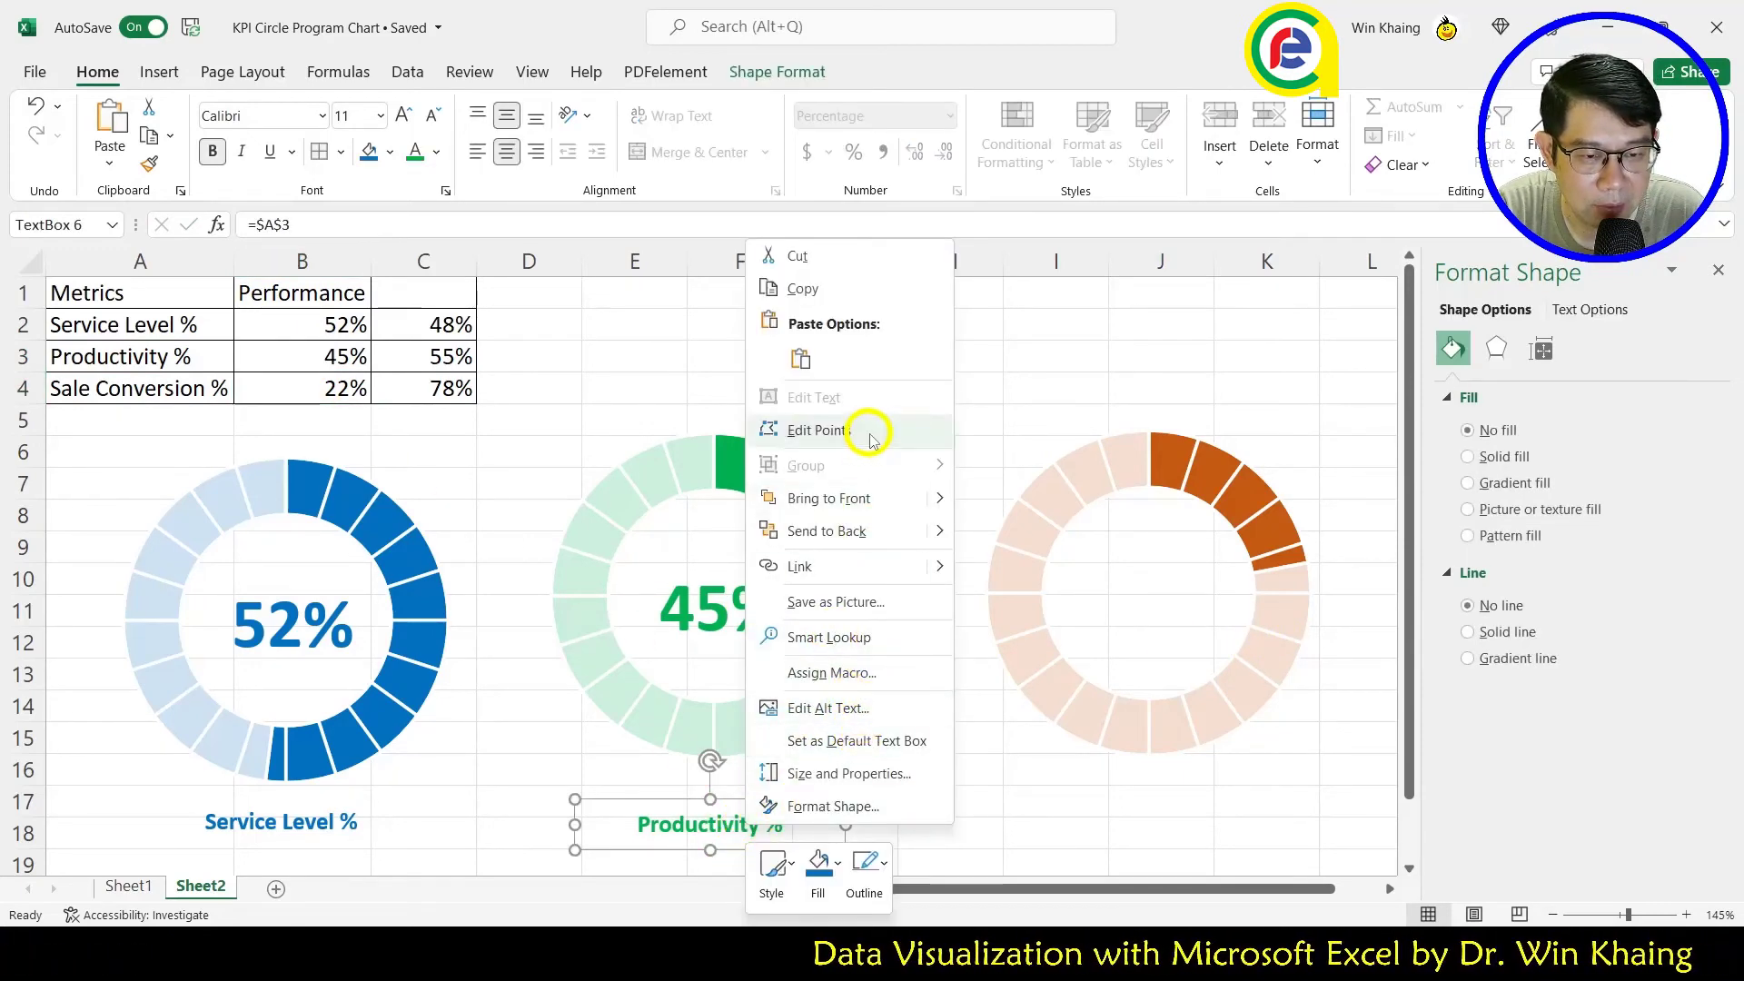
pyautogui.click(998, 750)
pyautogui.rightClick(813, 824)
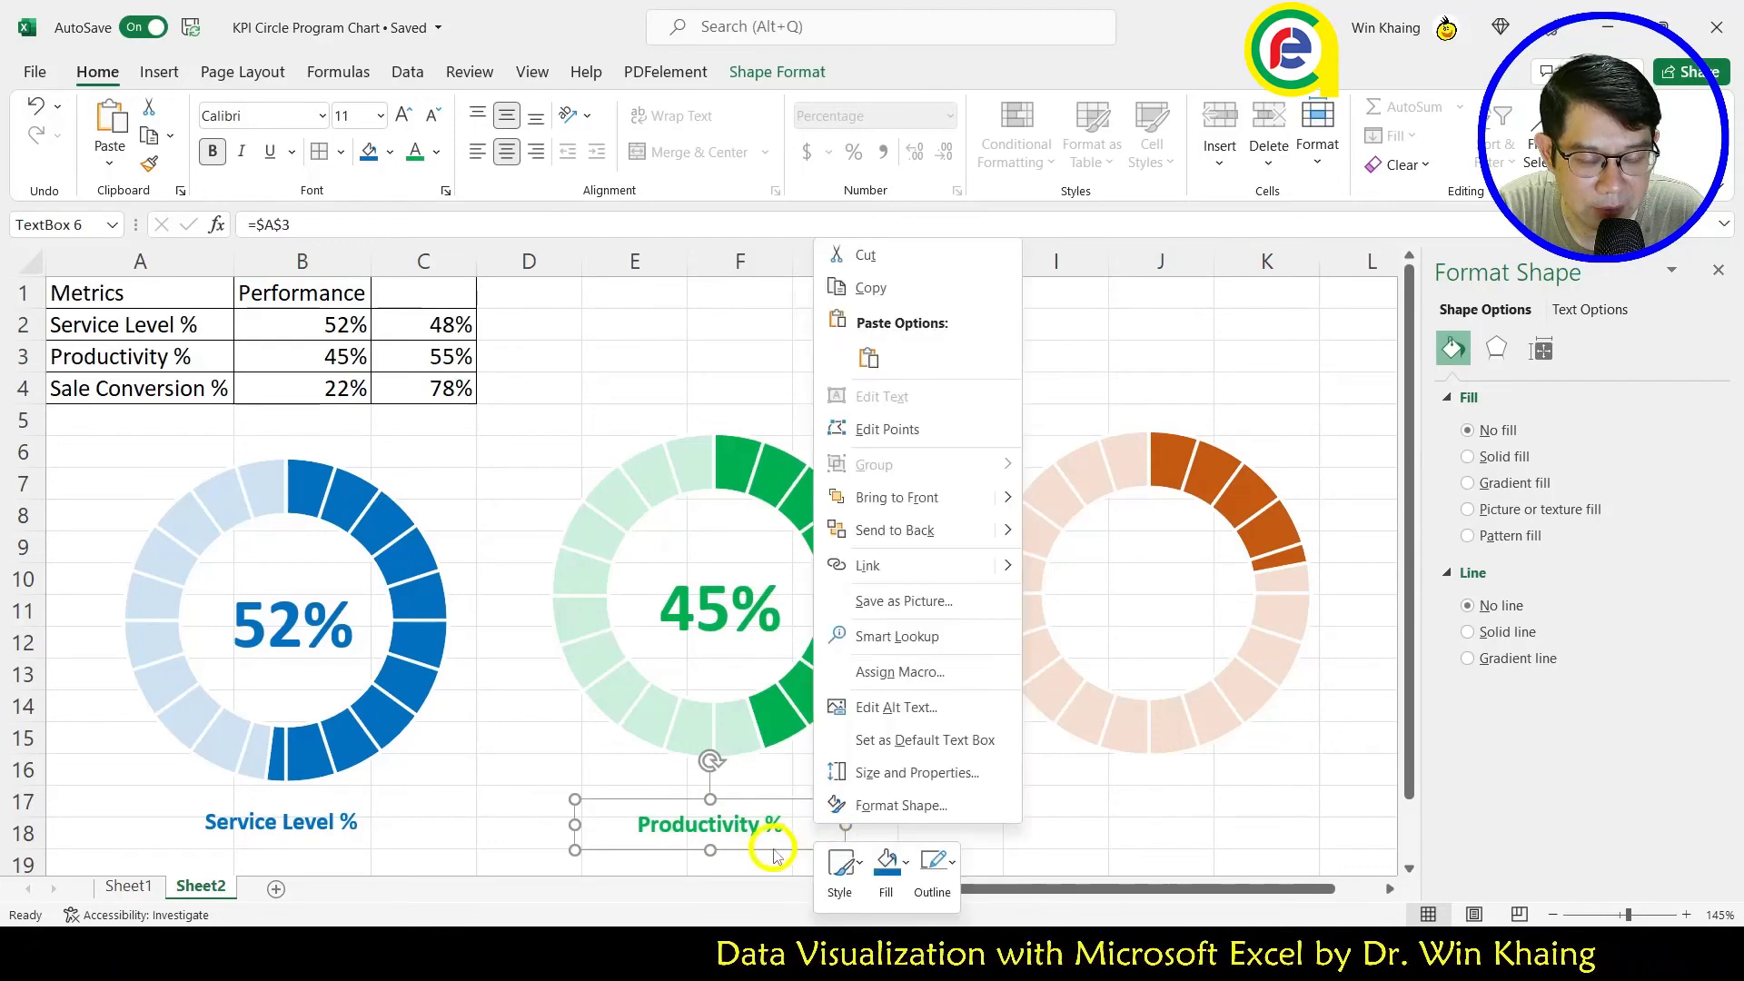
pyautogui.click(759, 825)
pyautogui.rightClick(760, 825)
pyautogui.click(848, 817)
pyautogui.click(747, 813)
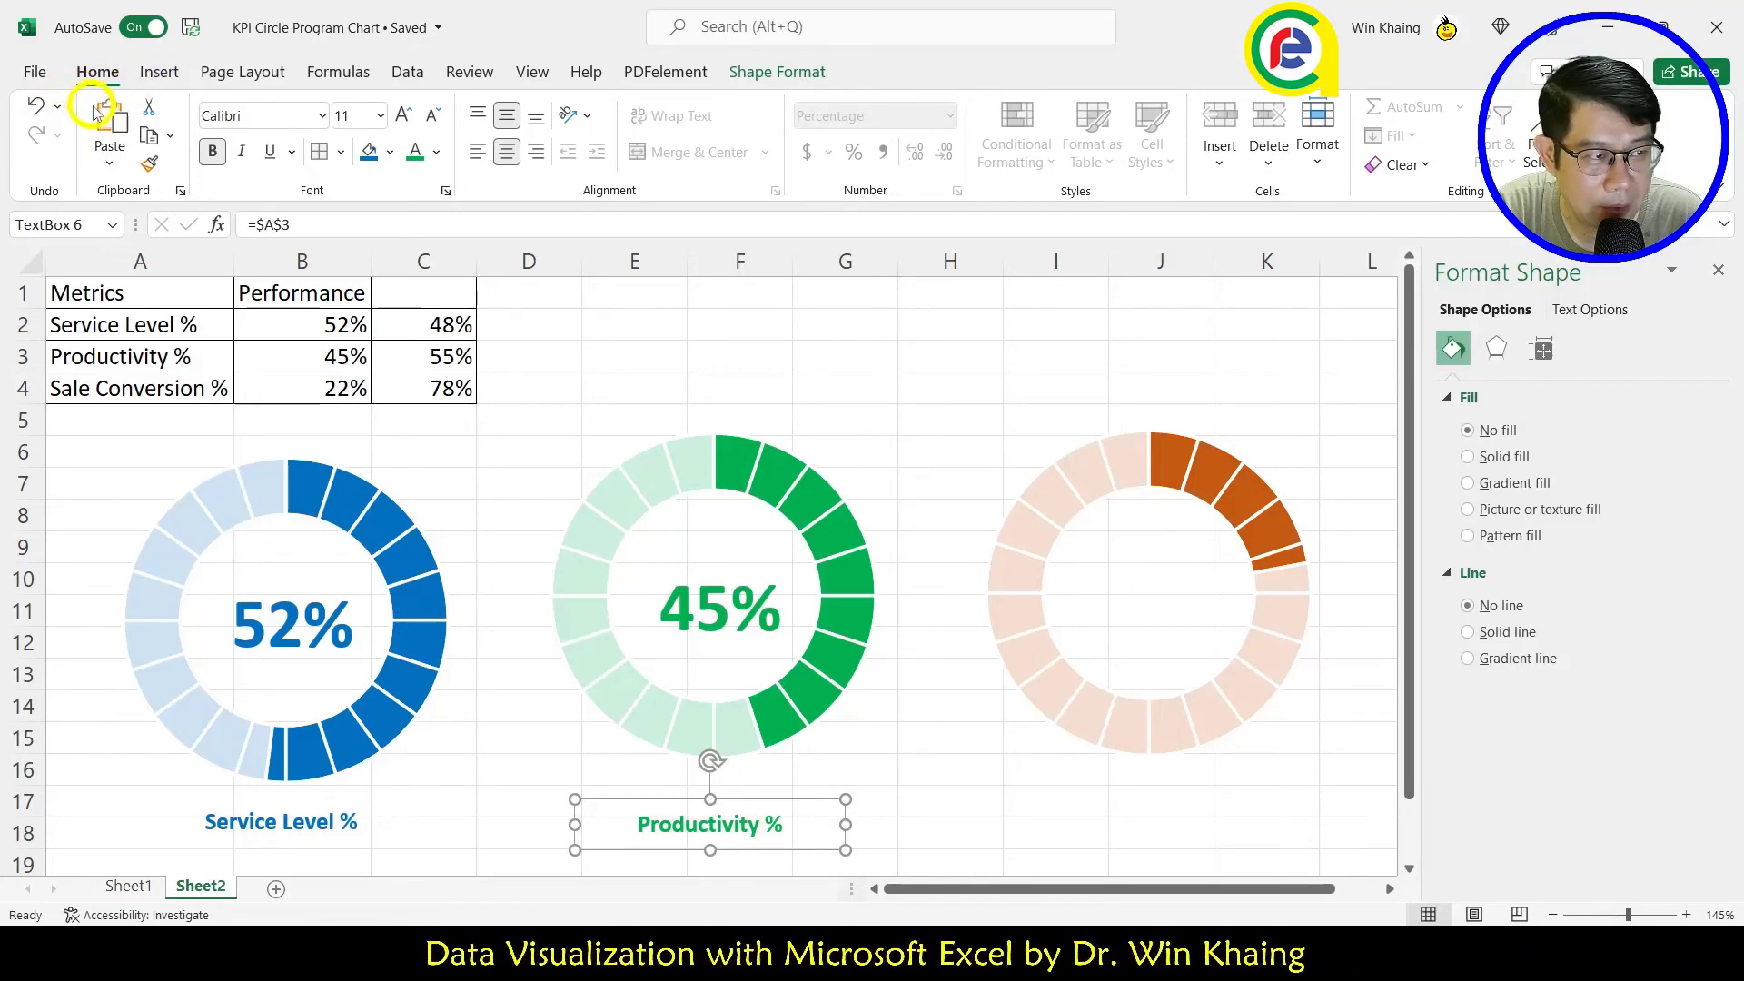
pyautogui.click(156, 136)
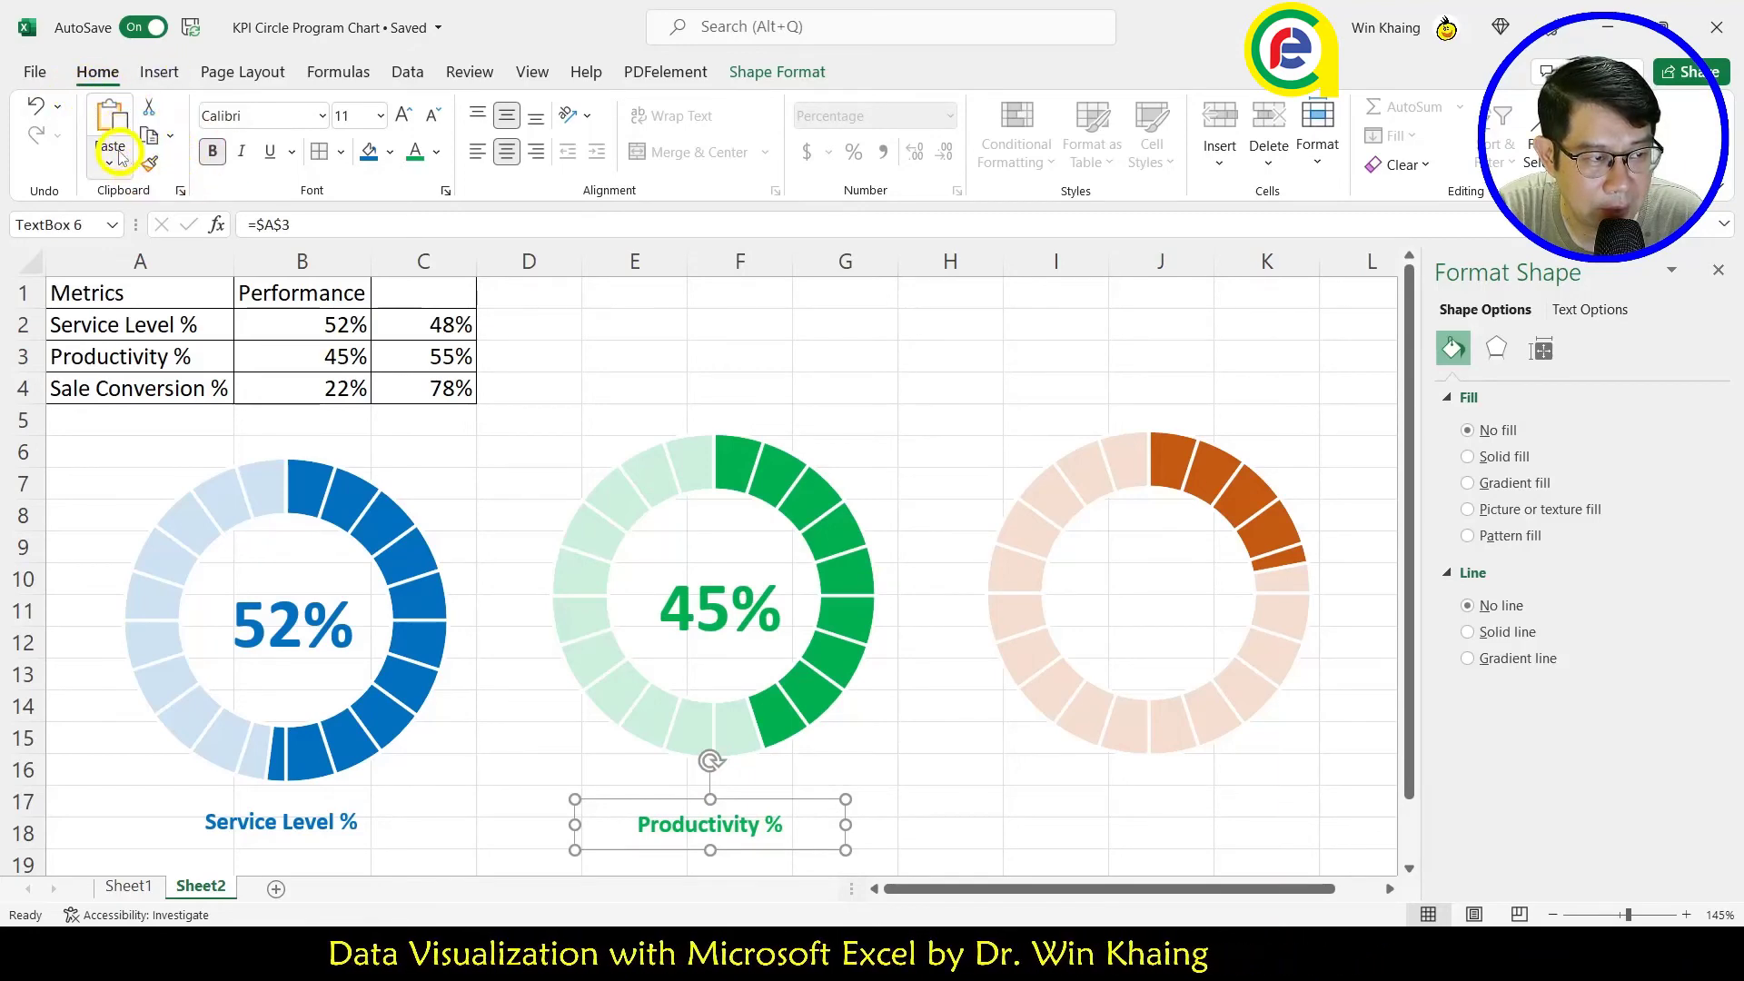
pyautogui.click(110, 122)
pyautogui.moveTo(786, 828); pyautogui.dragTo(1225, 782)
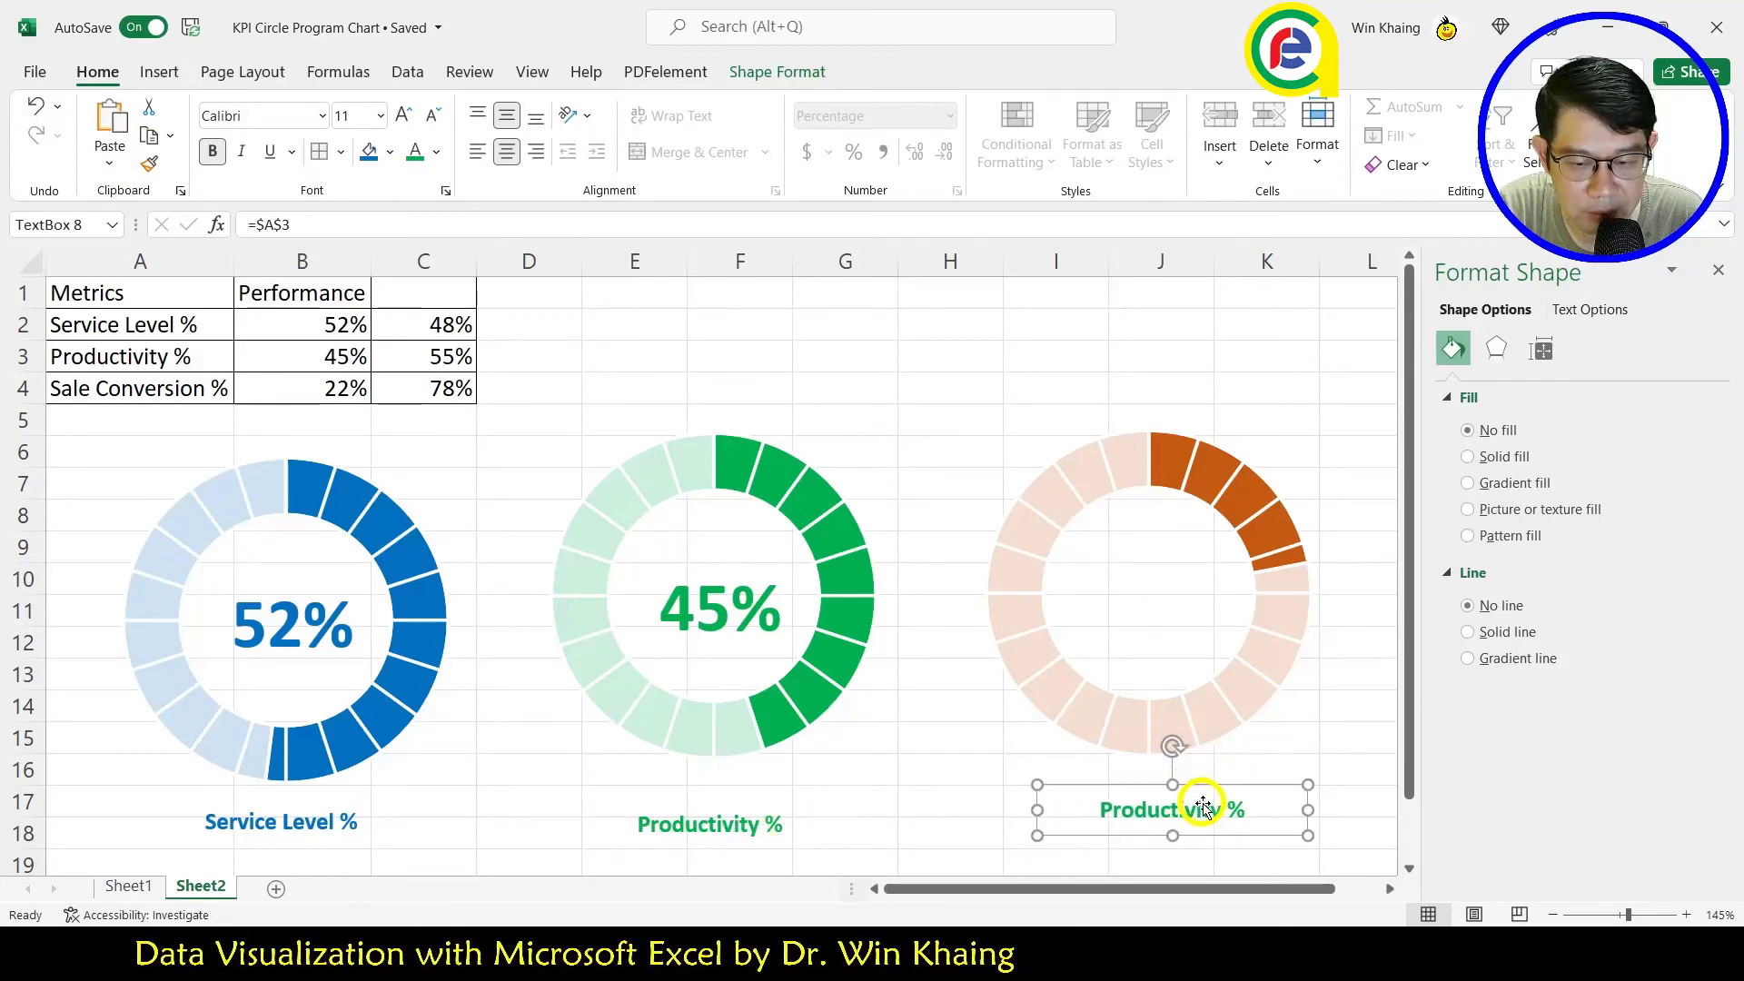
# Step: Link the label beneath the orange ring to the Sale Conversion % name cell with the formula =$A$4
pyautogui.click(256, 224)
pyautogui.click(214, 386)
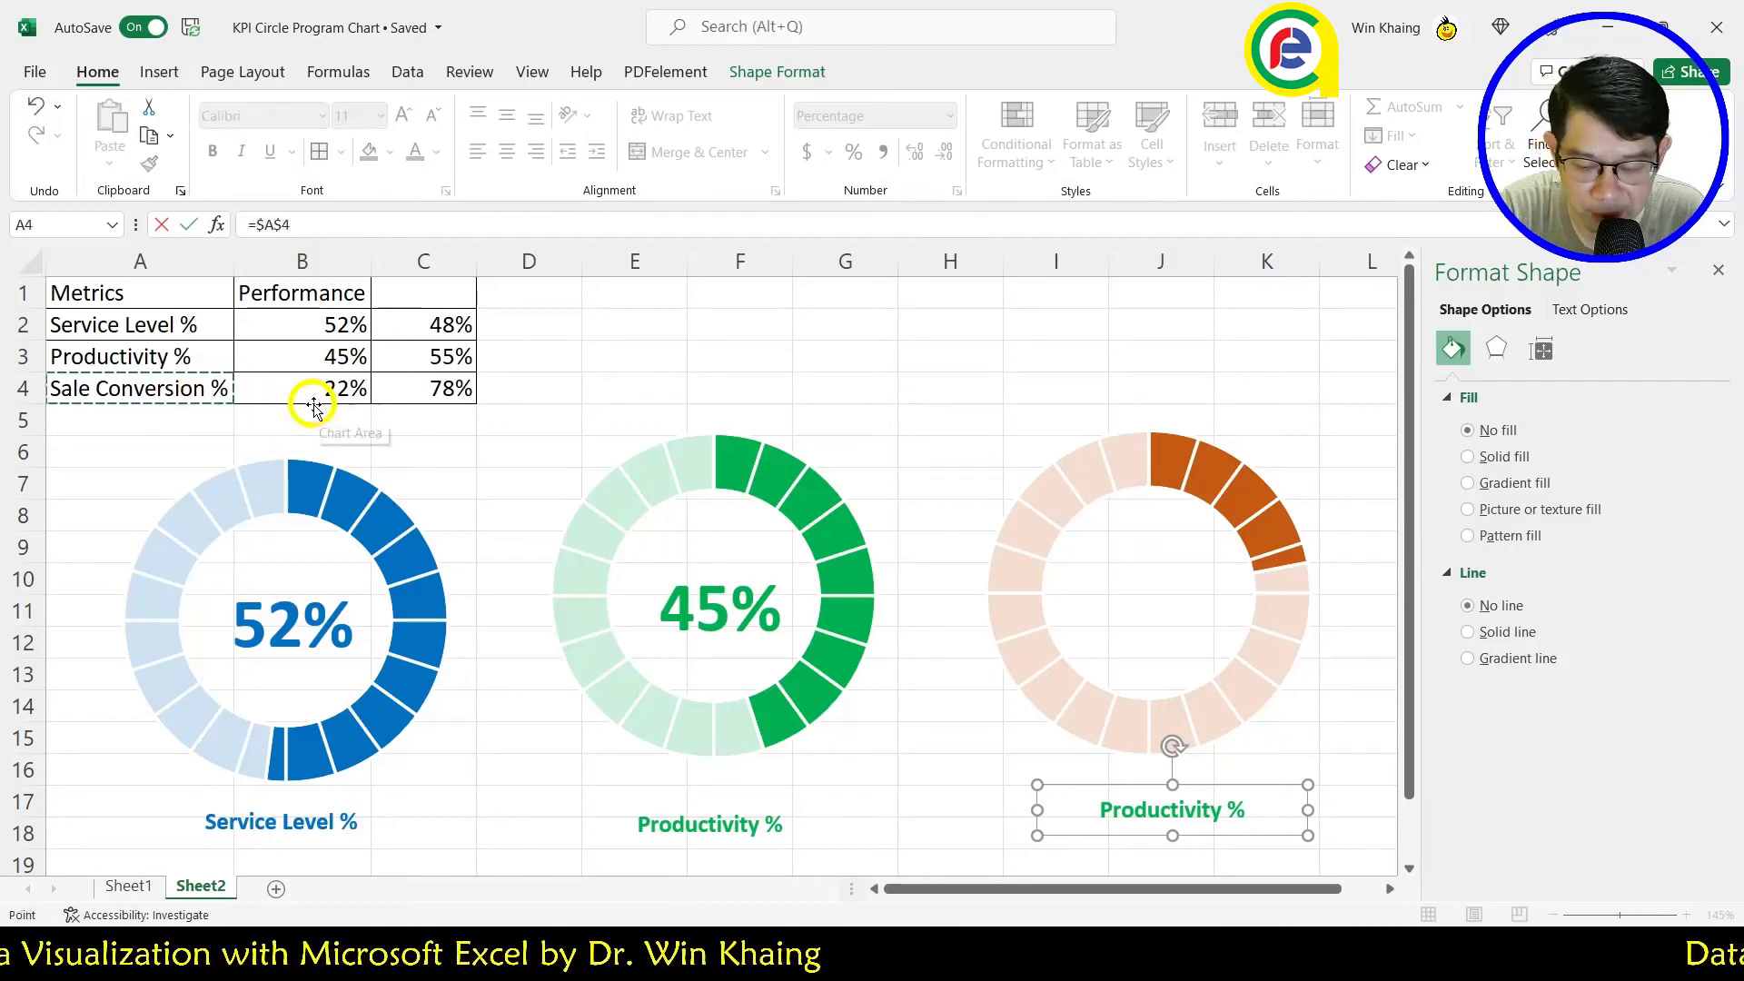
pyautogui.press('Return')
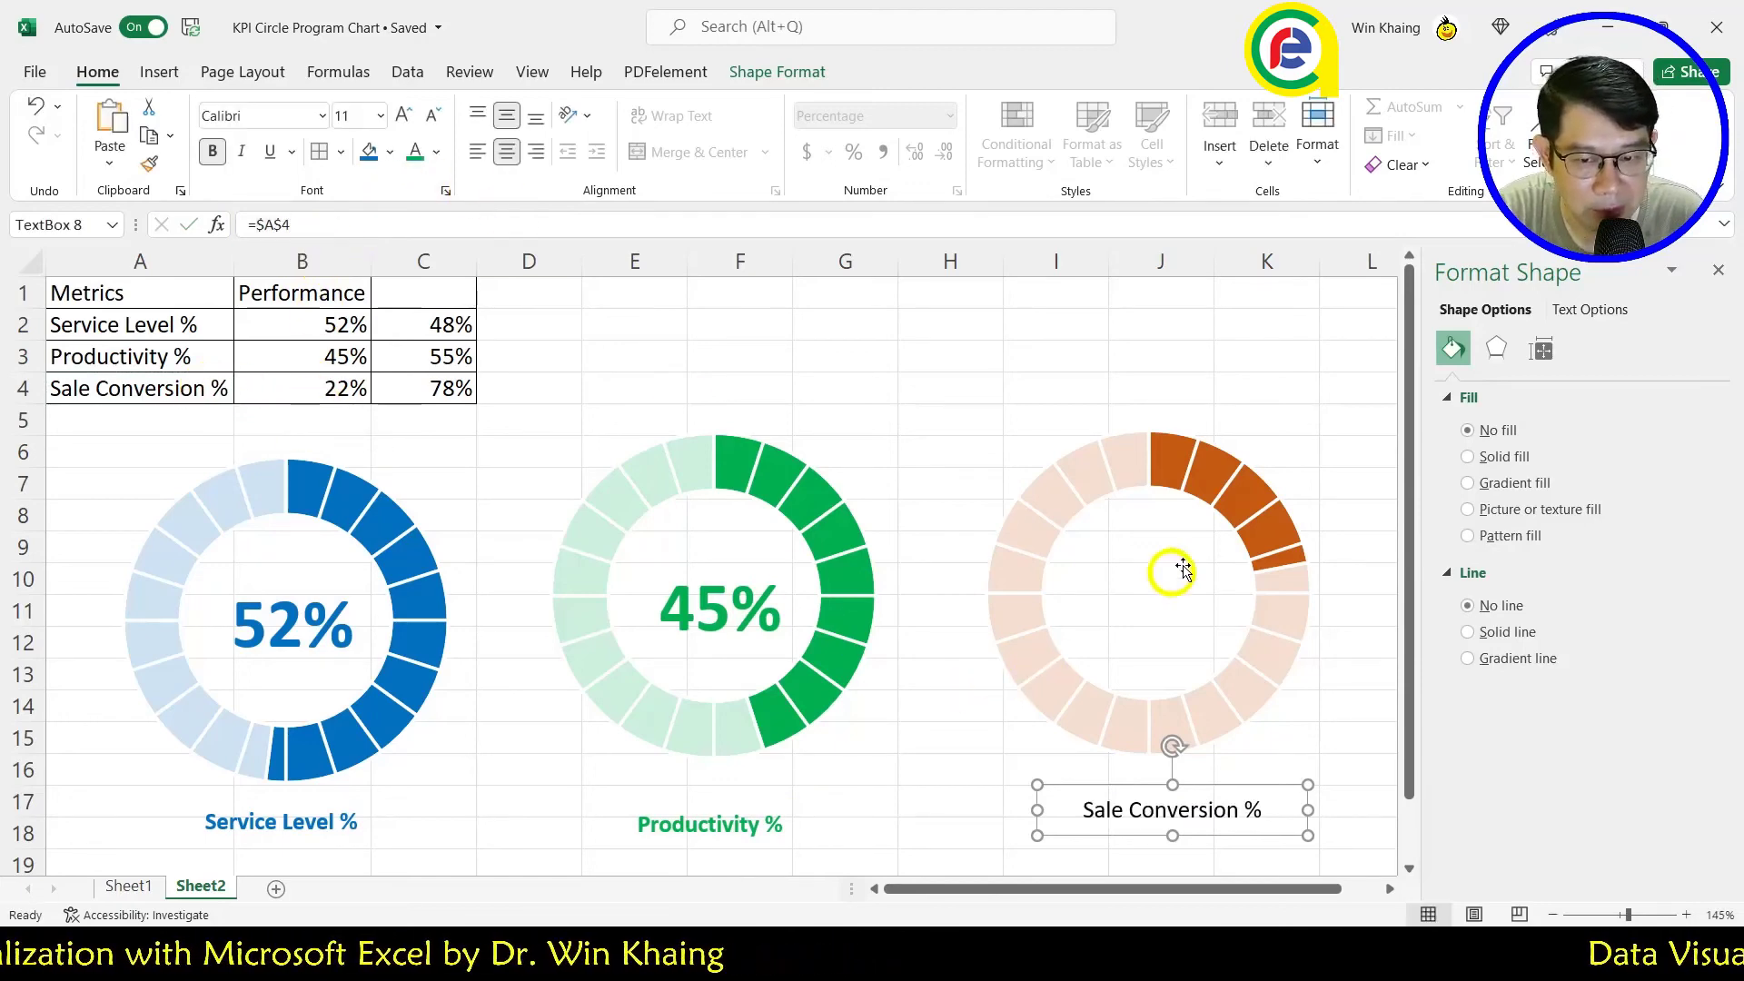
# Step: Make the Sale Conversion % label beneath the orange ring bold and a dark shade of Orange, Accent 2
pyautogui.click(437, 152)
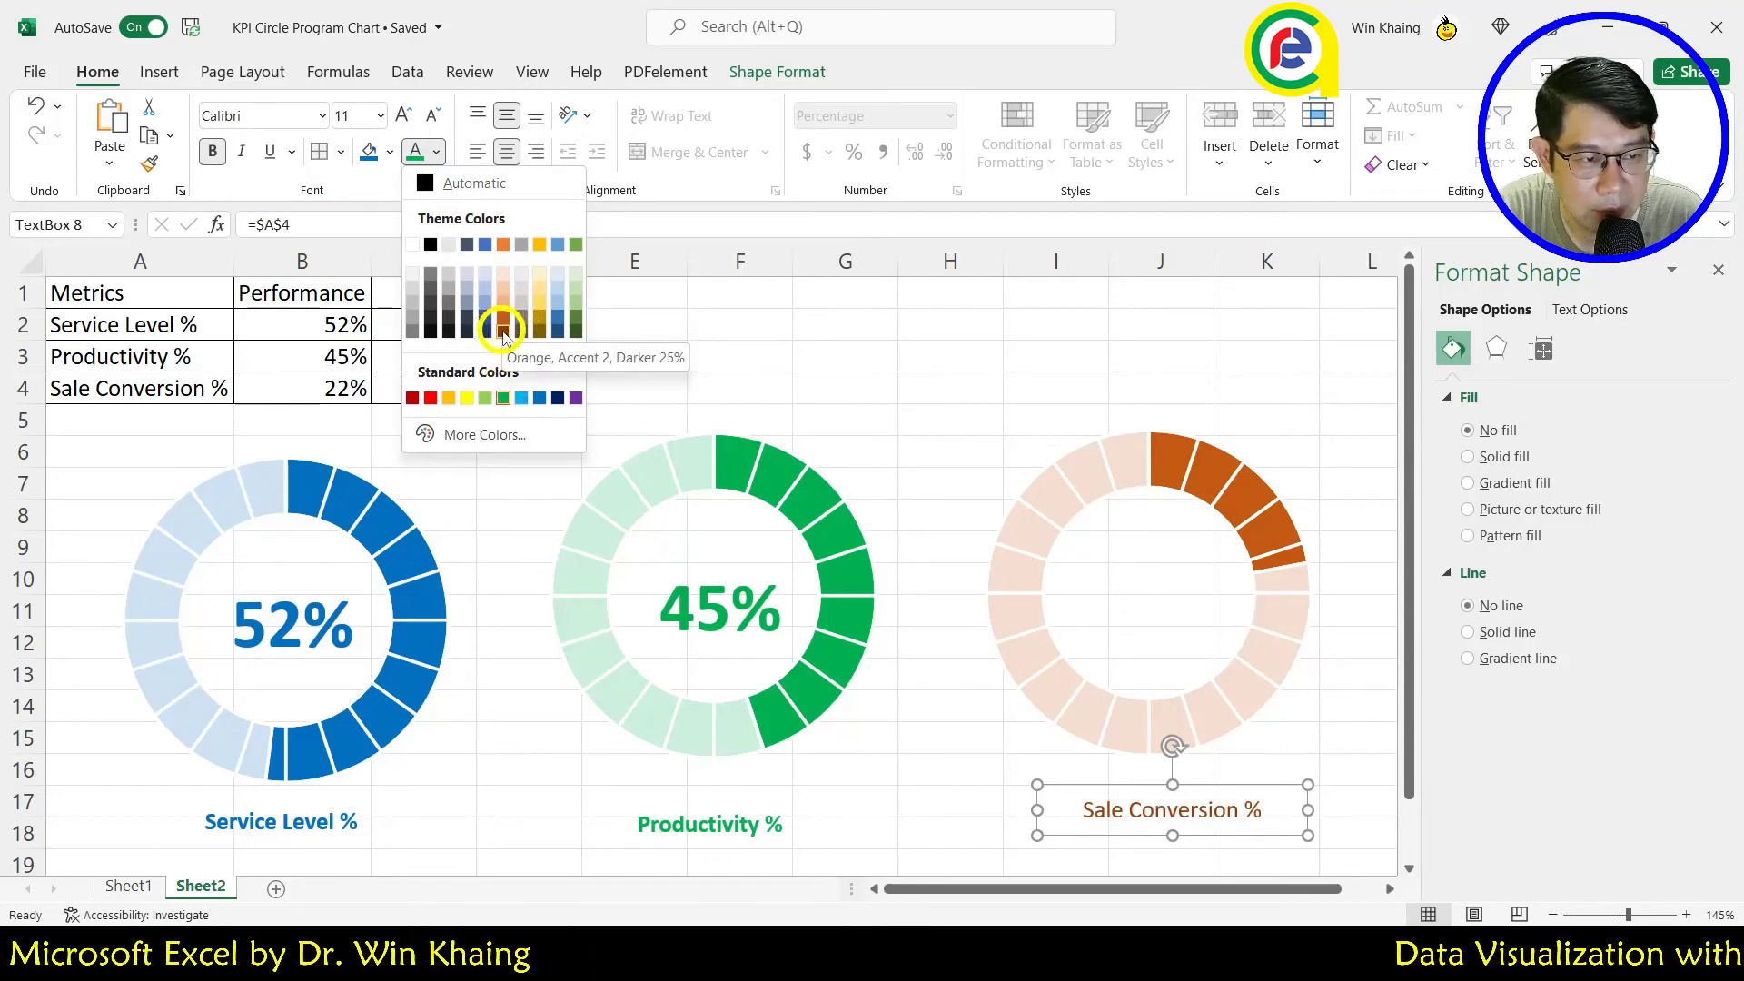
pyautogui.click(502, 320)
pyautogui.click(415, 152)
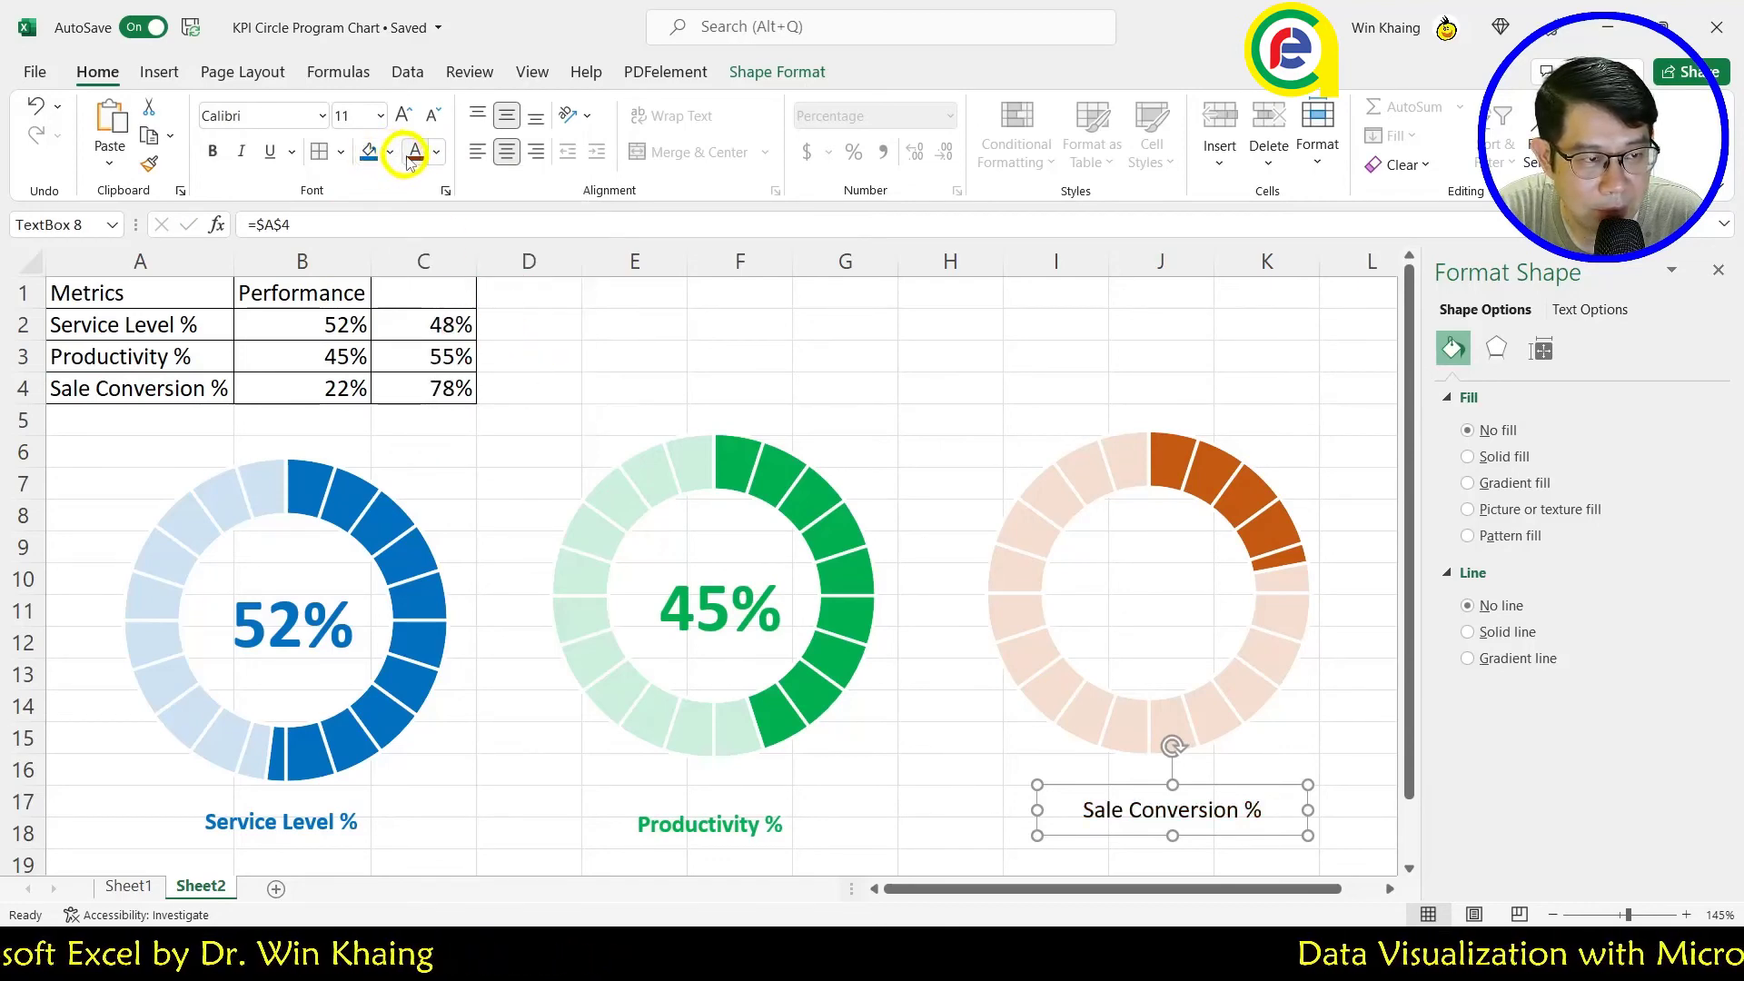
pyautogui.click(211, 152)
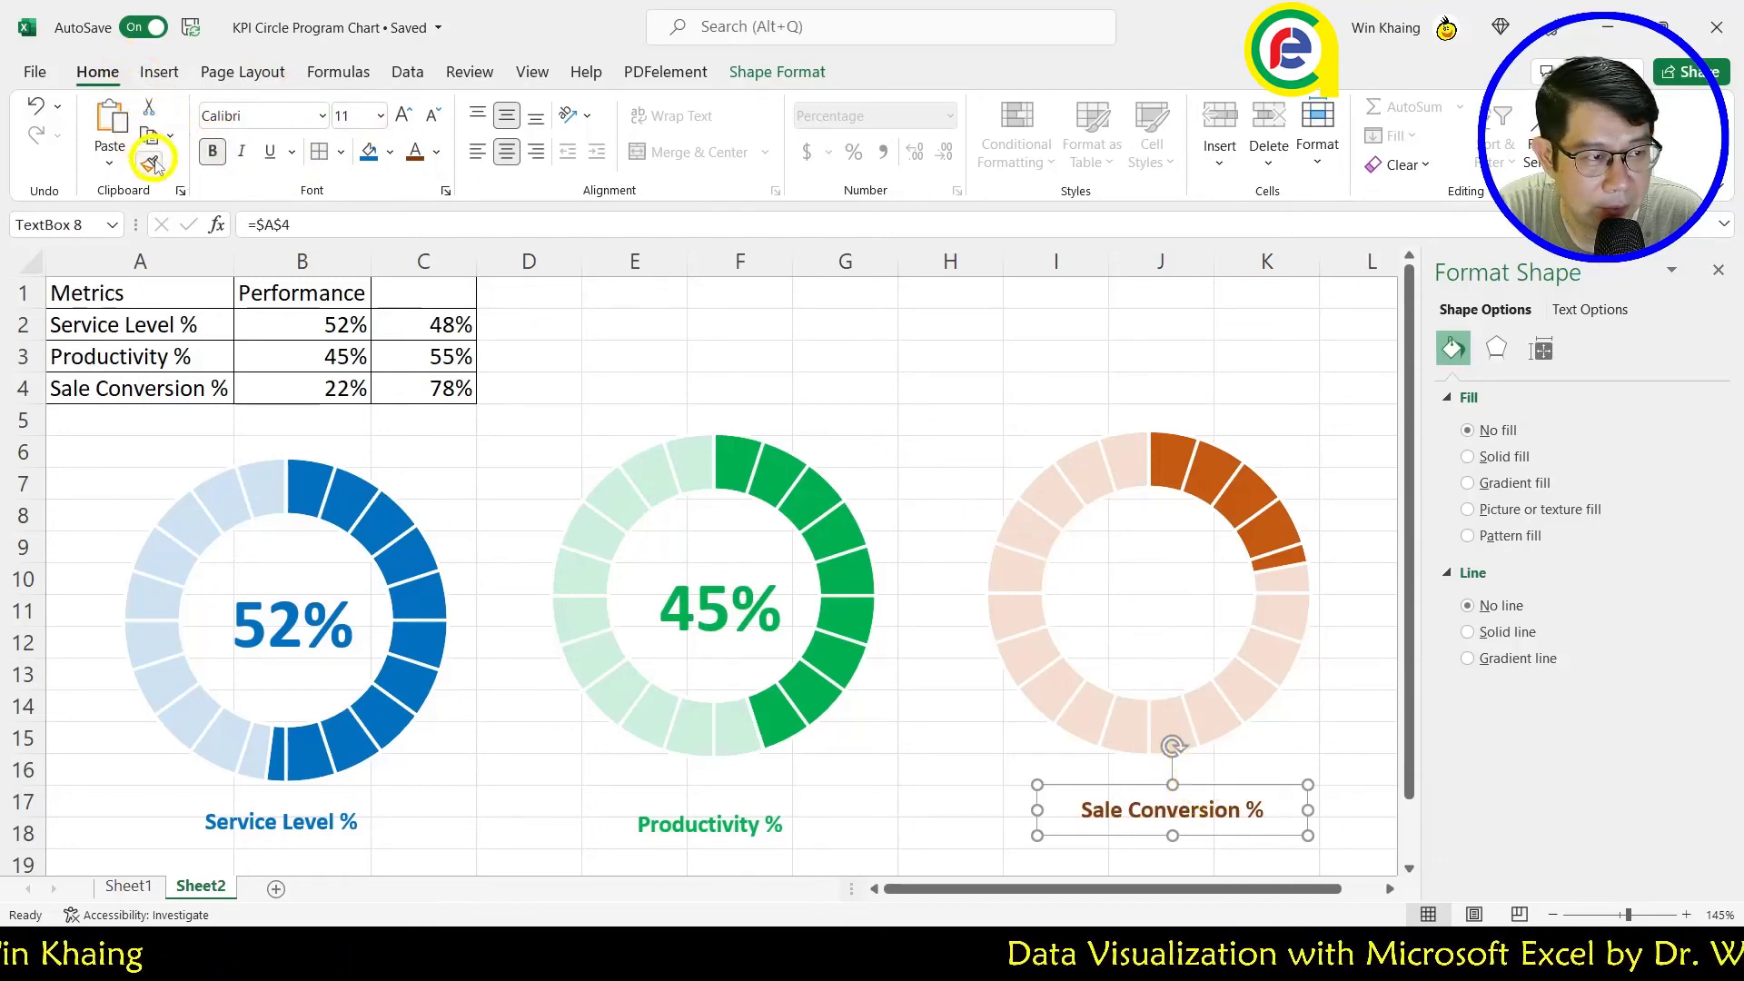
# Step: Duplicate the Sale Conversion % label into the centre of the orange ring and link the copy to the performance value with =$B$4
pyautogui.click(109, 123)
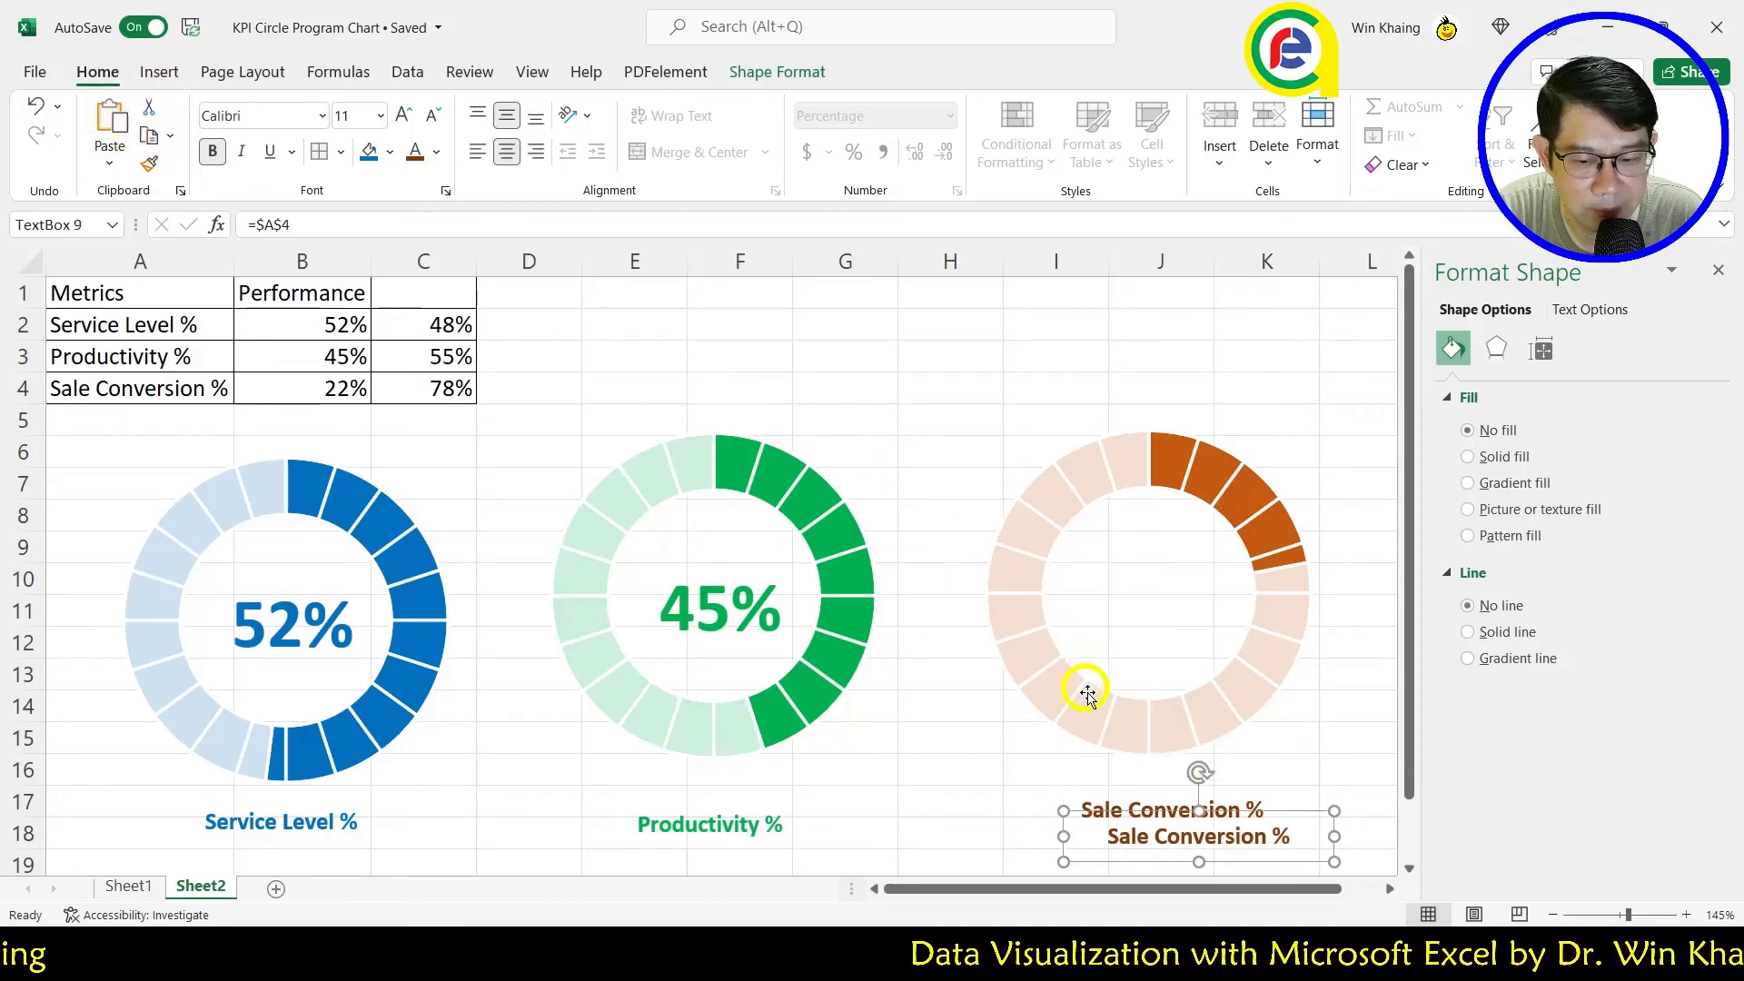
pyautogui.moveTo(1129, 813); pyautogui.dragTo(1125, 596)
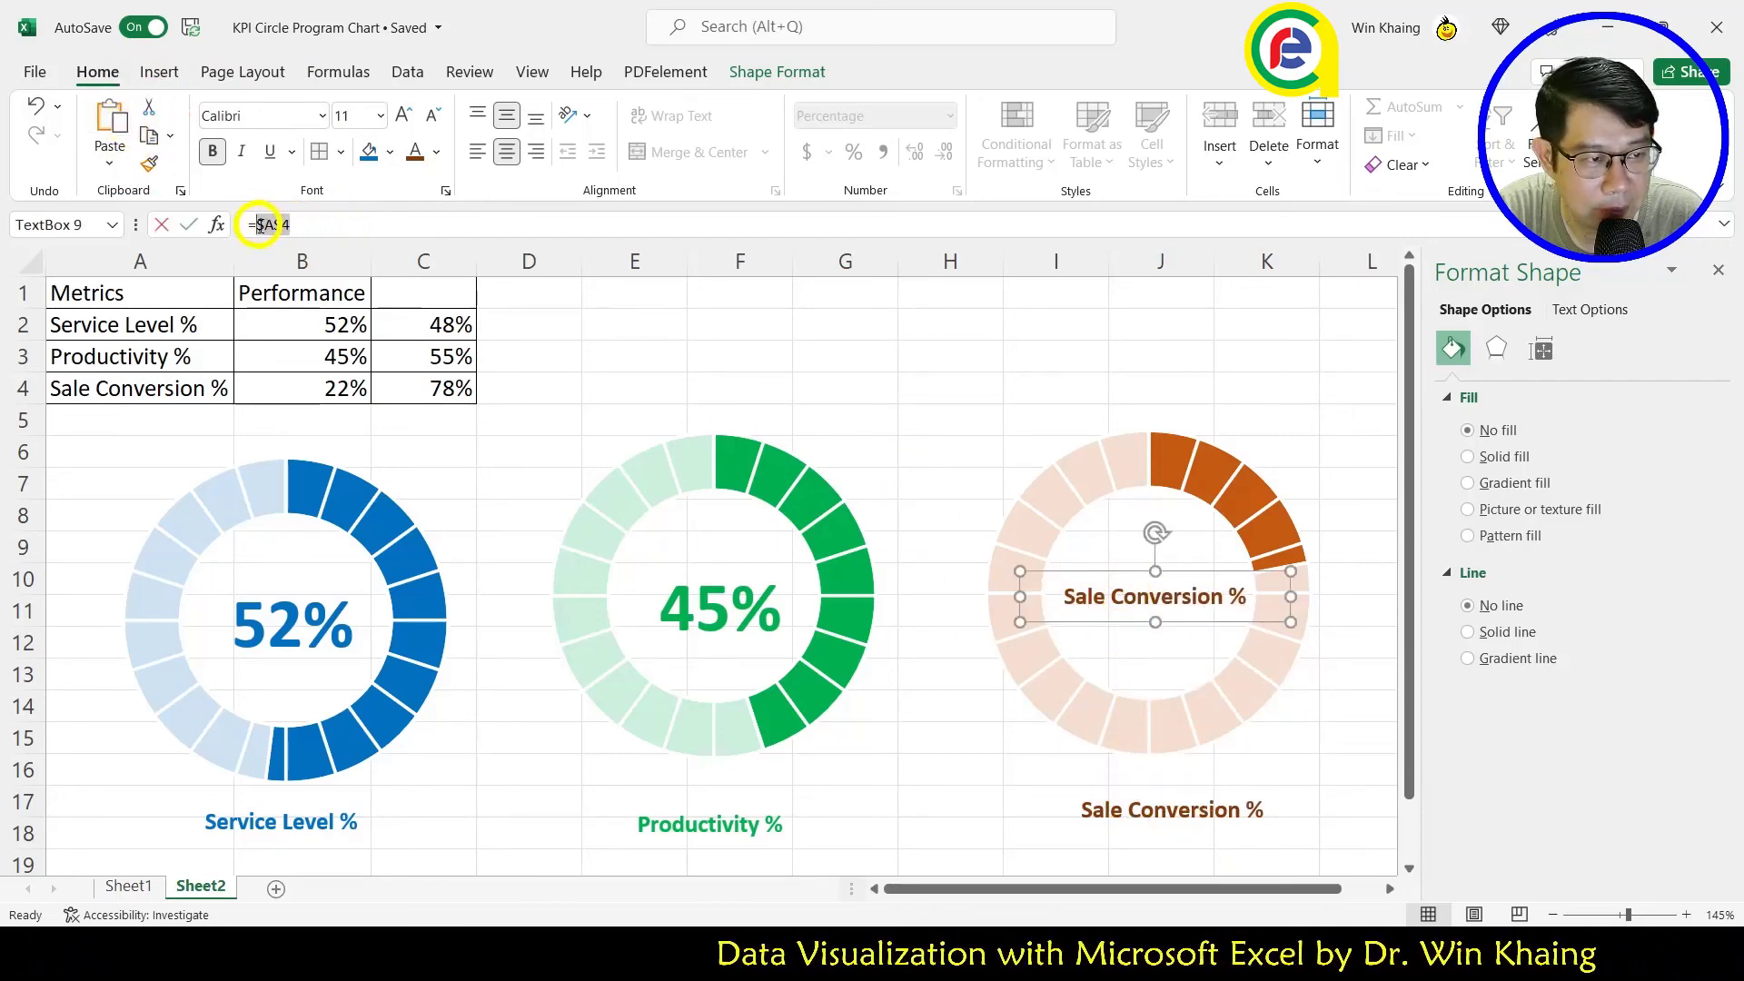
pyautogui.click(357, 389)
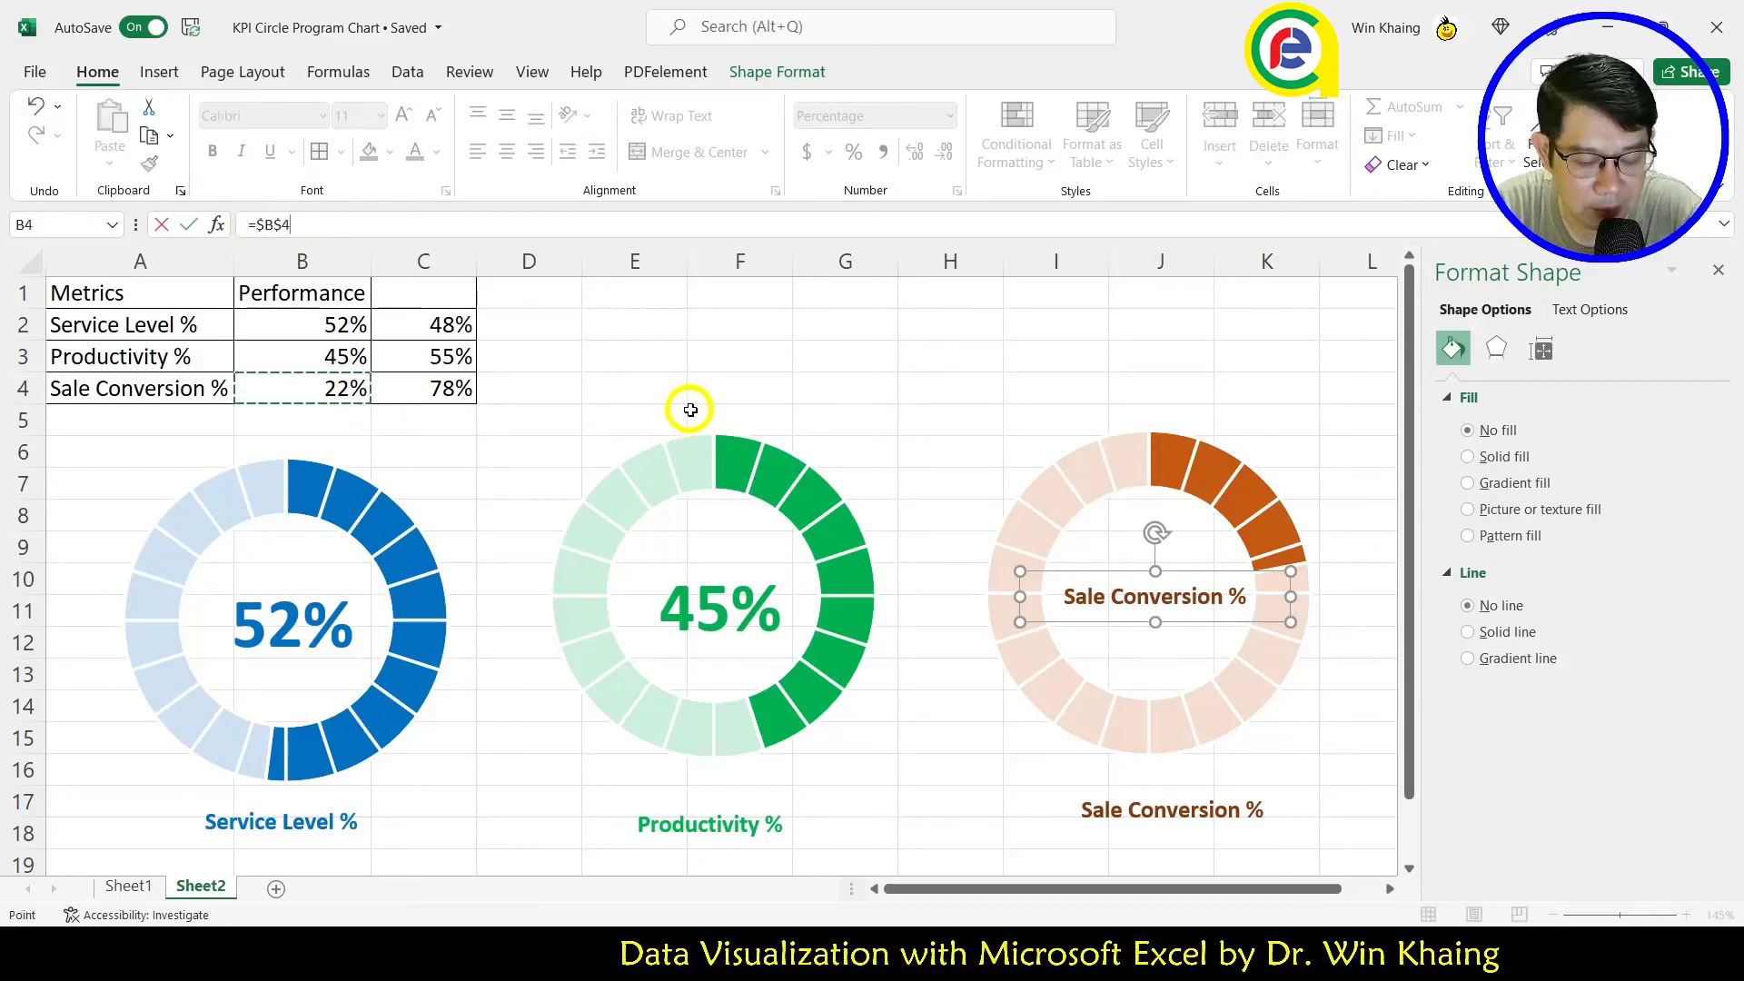
pyautogui.press('Return')
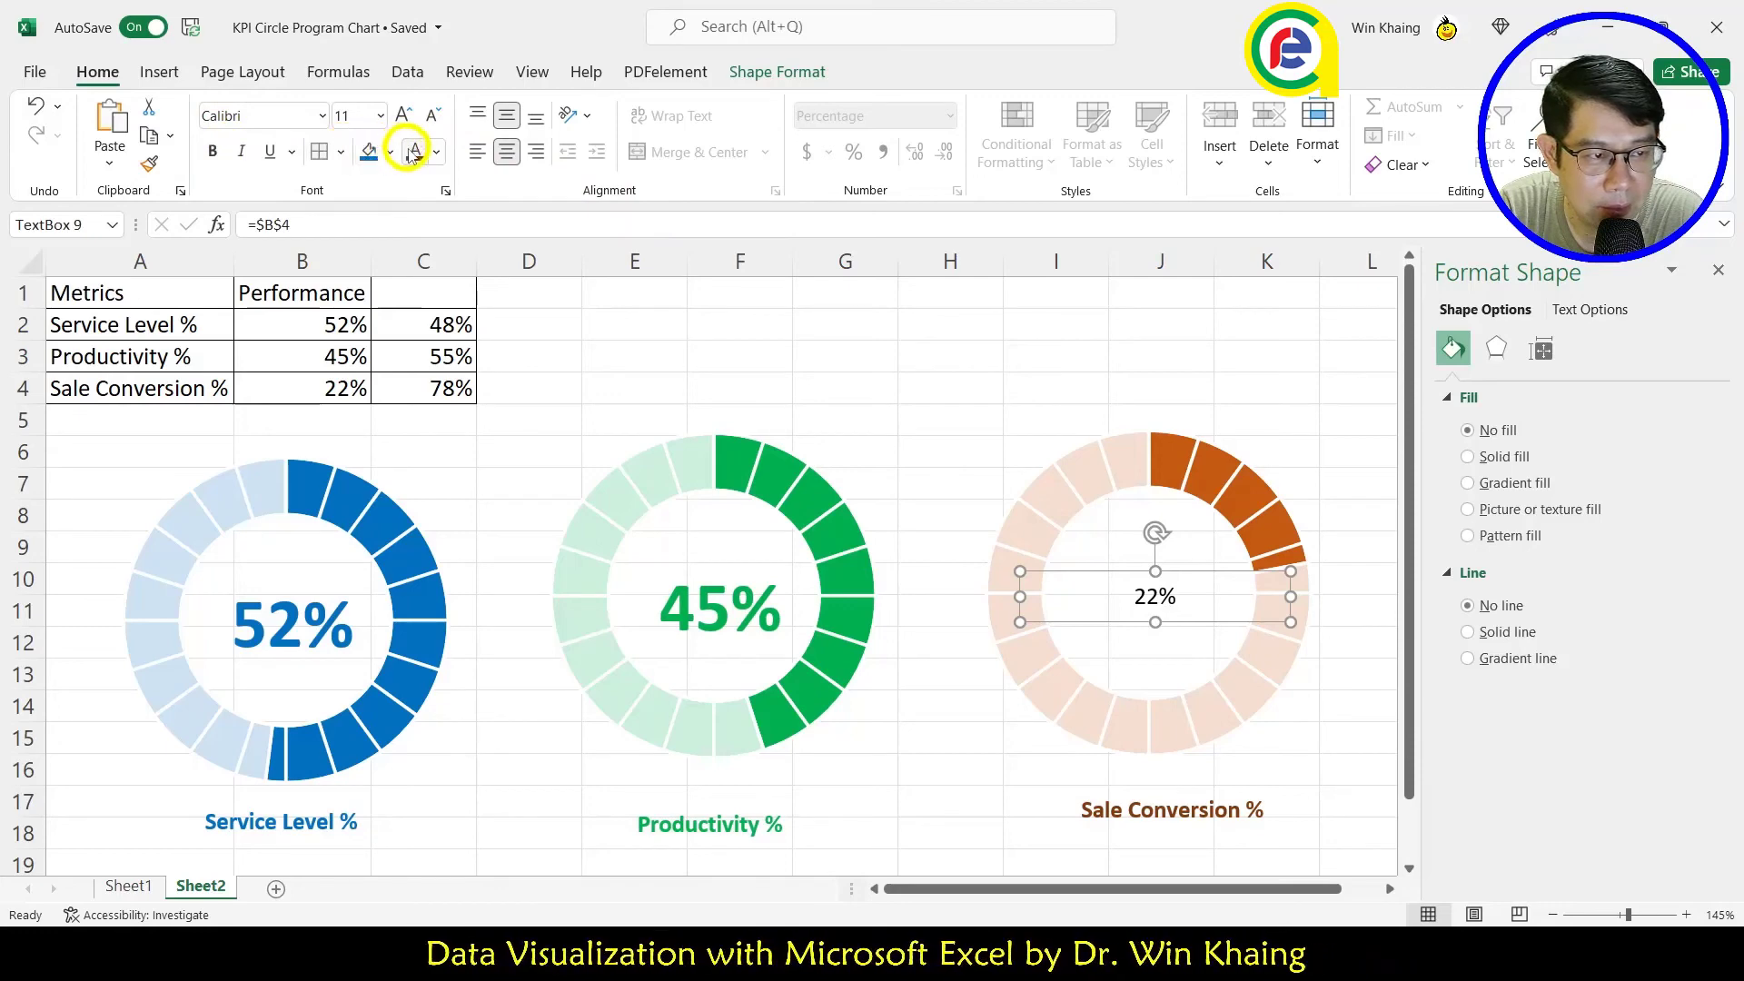
# Step: Format the percentage inside the orange ring as bold dark orange text at font size 32
pyautogui.click(218, 157)
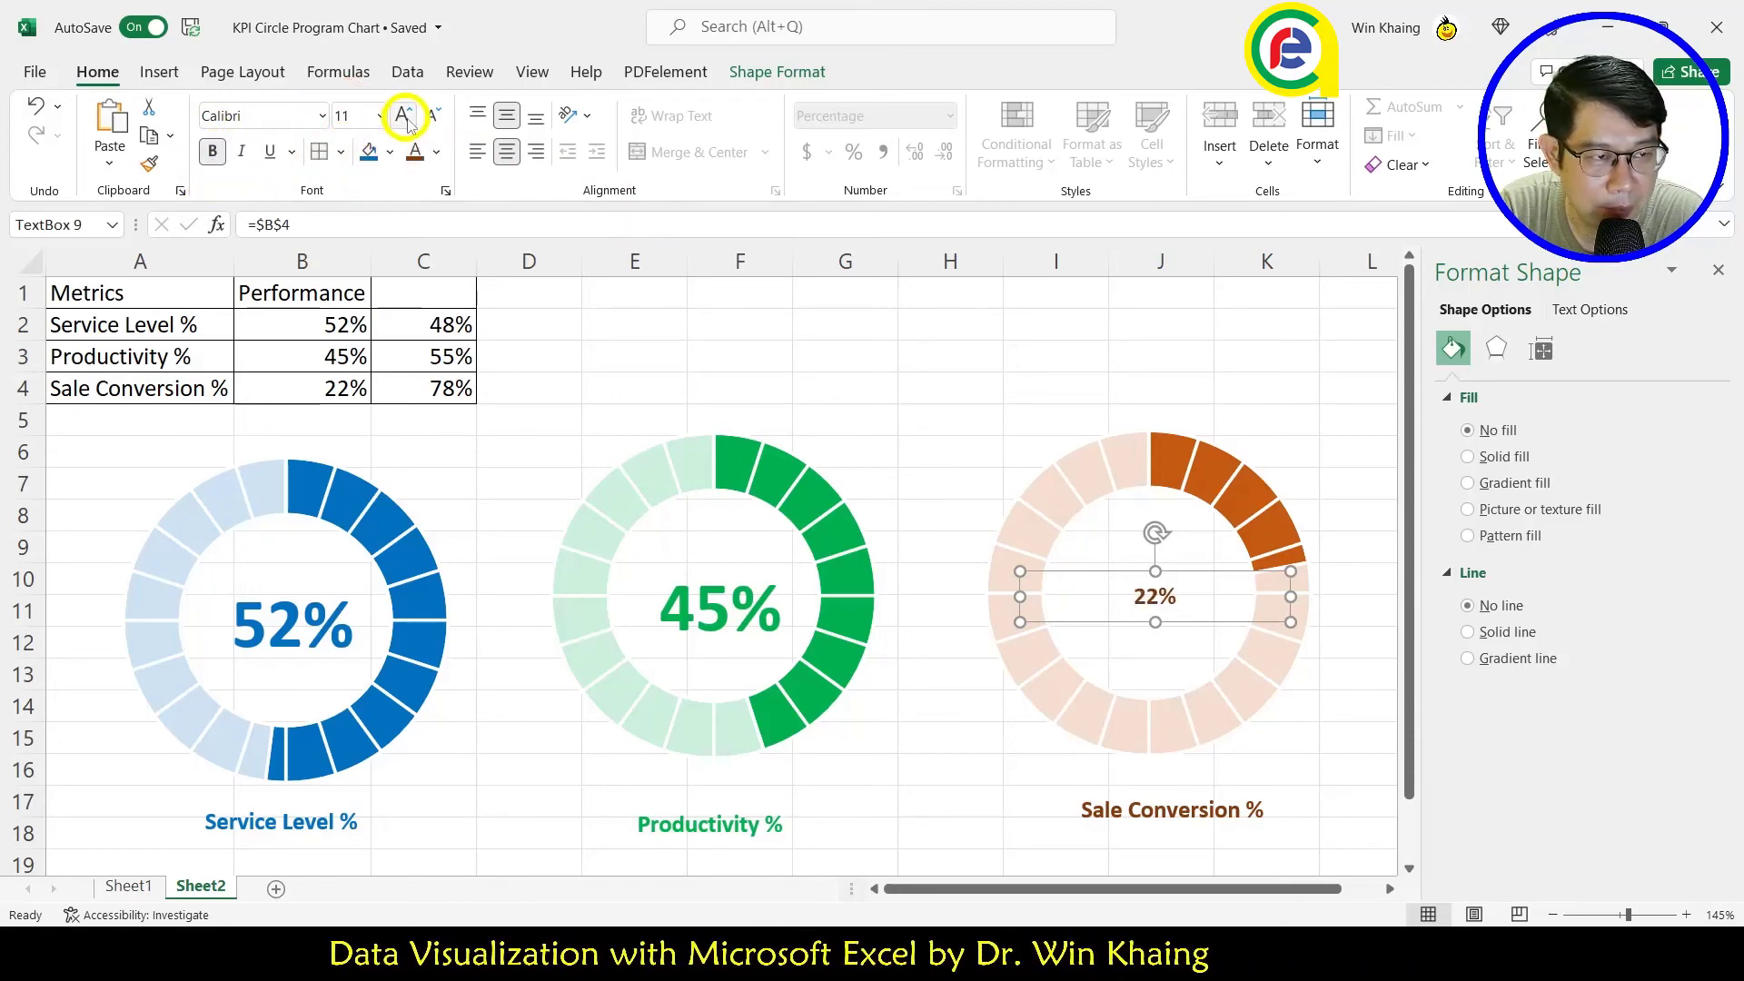
pyautogui.click(381, 116)
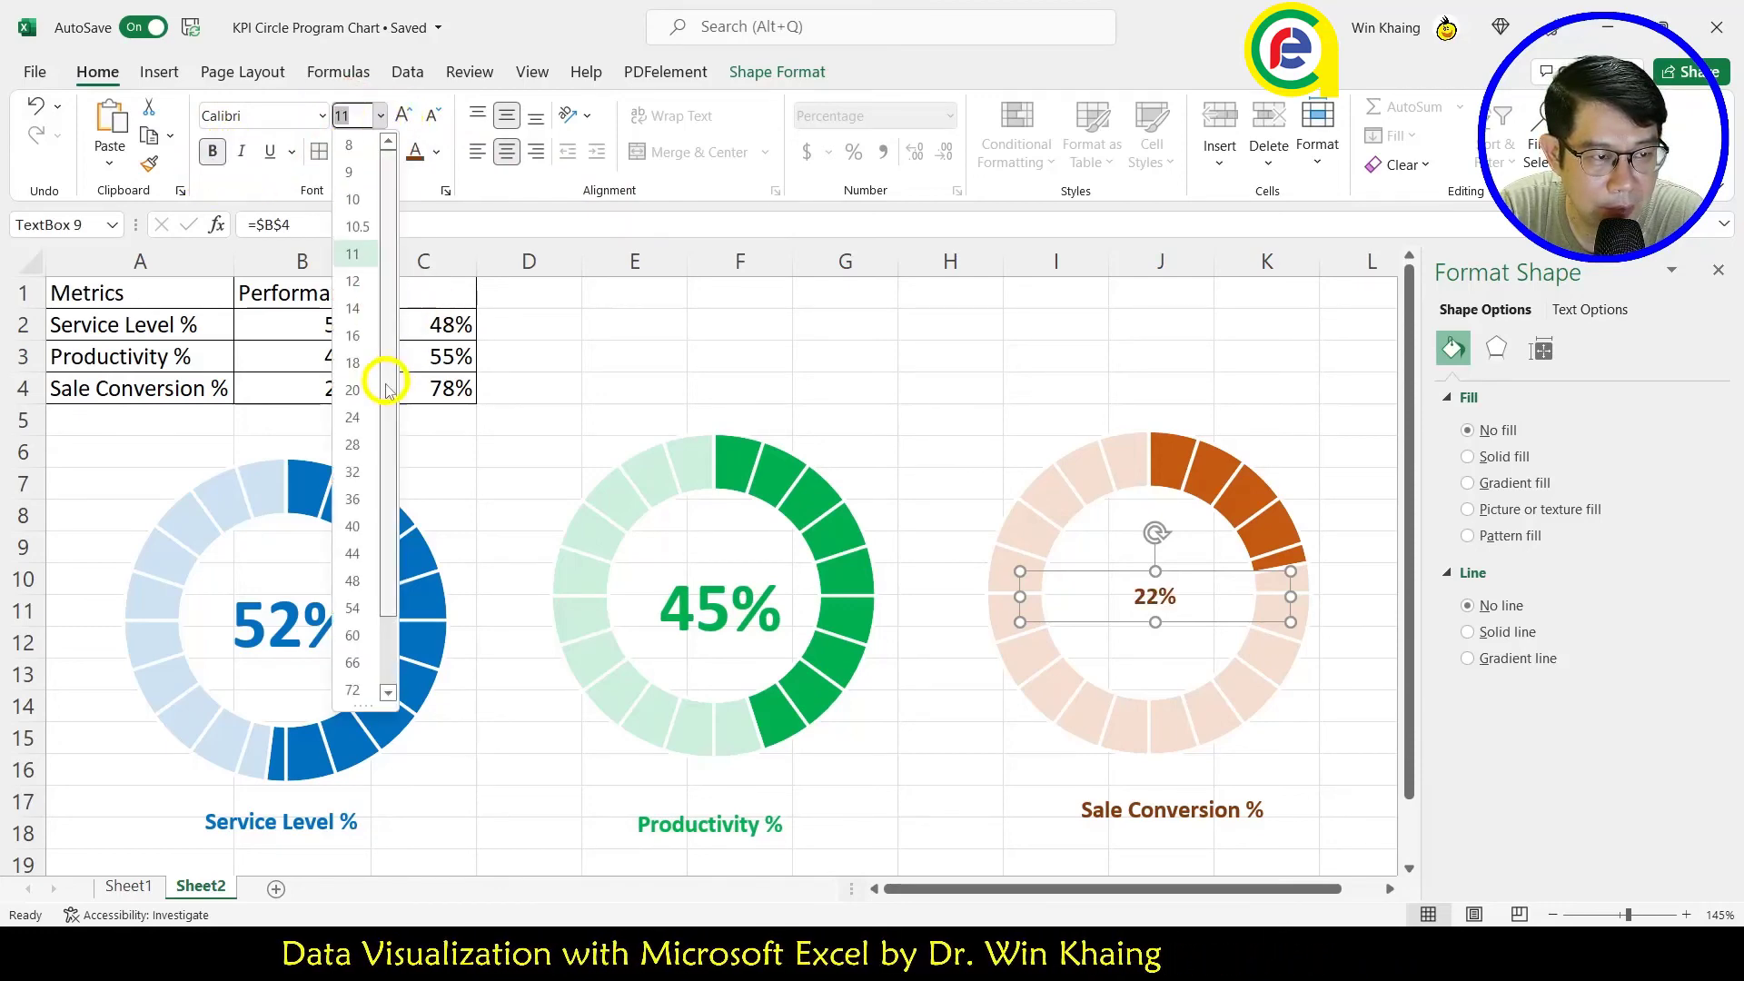
pyautogui.click(352, 472)
# Step: Deselect the text box and close the Format Shape pane to show the three finished charts
pyautogui.click(869, 363)
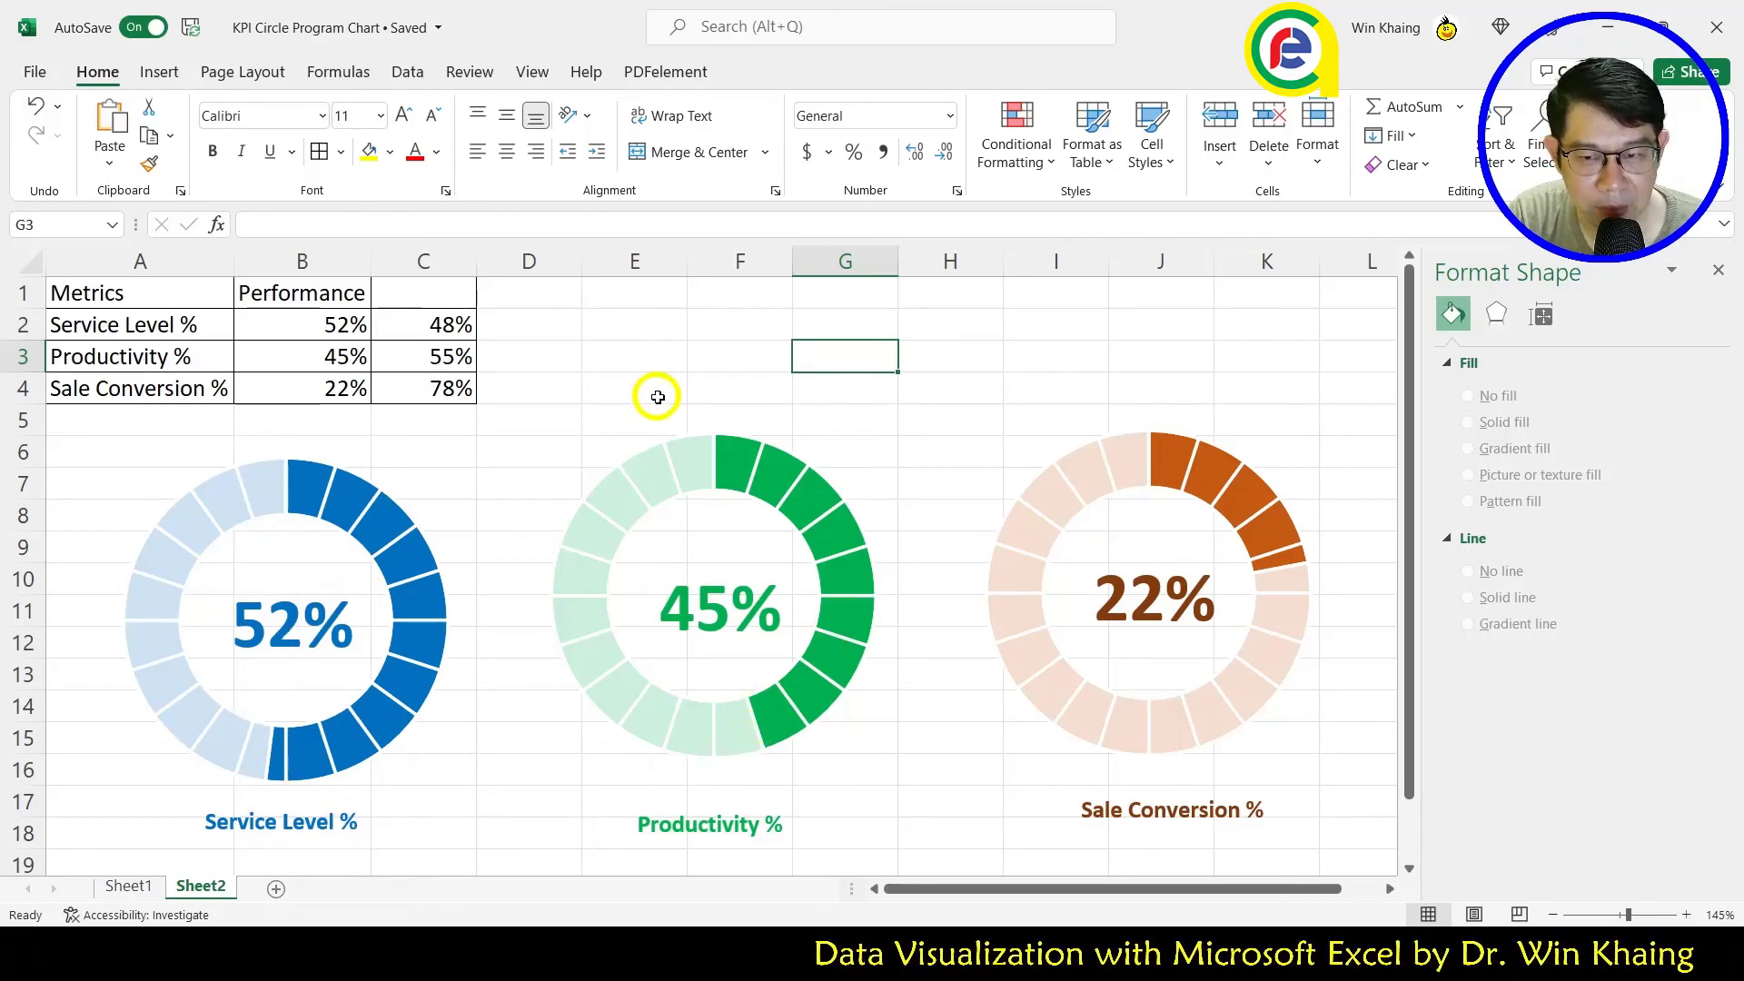
pyautogui.click(1718, 270)
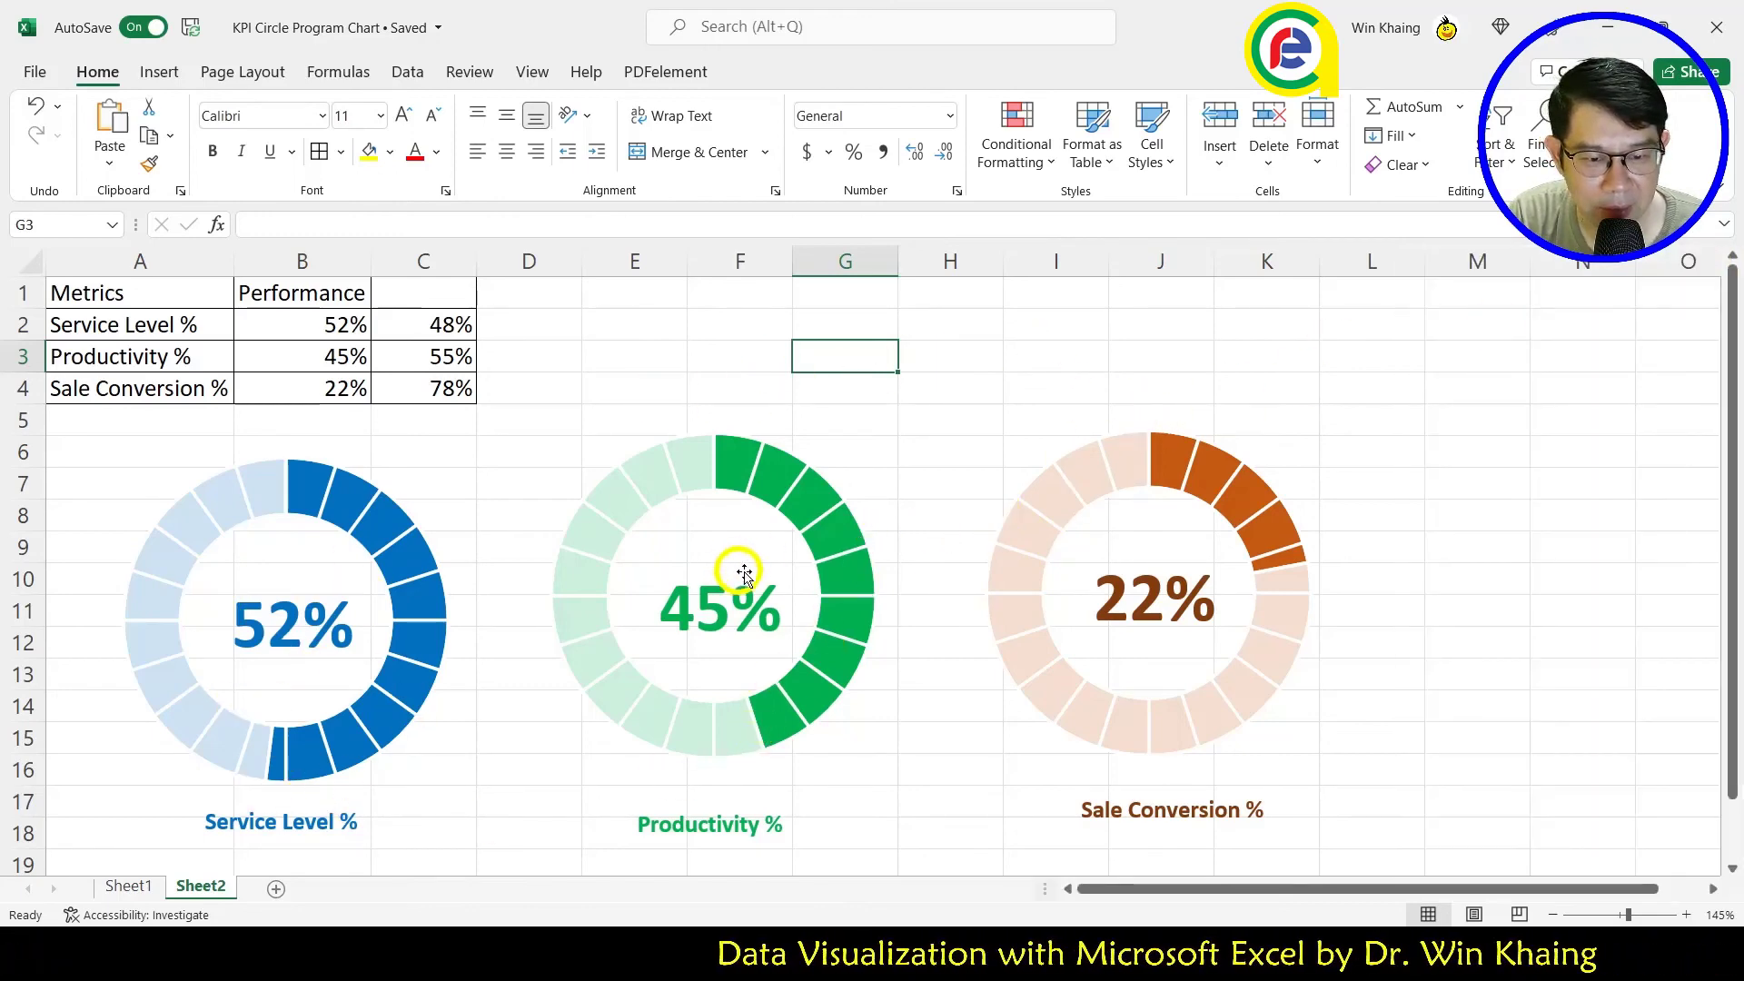
pyautogui.click(937, 701)
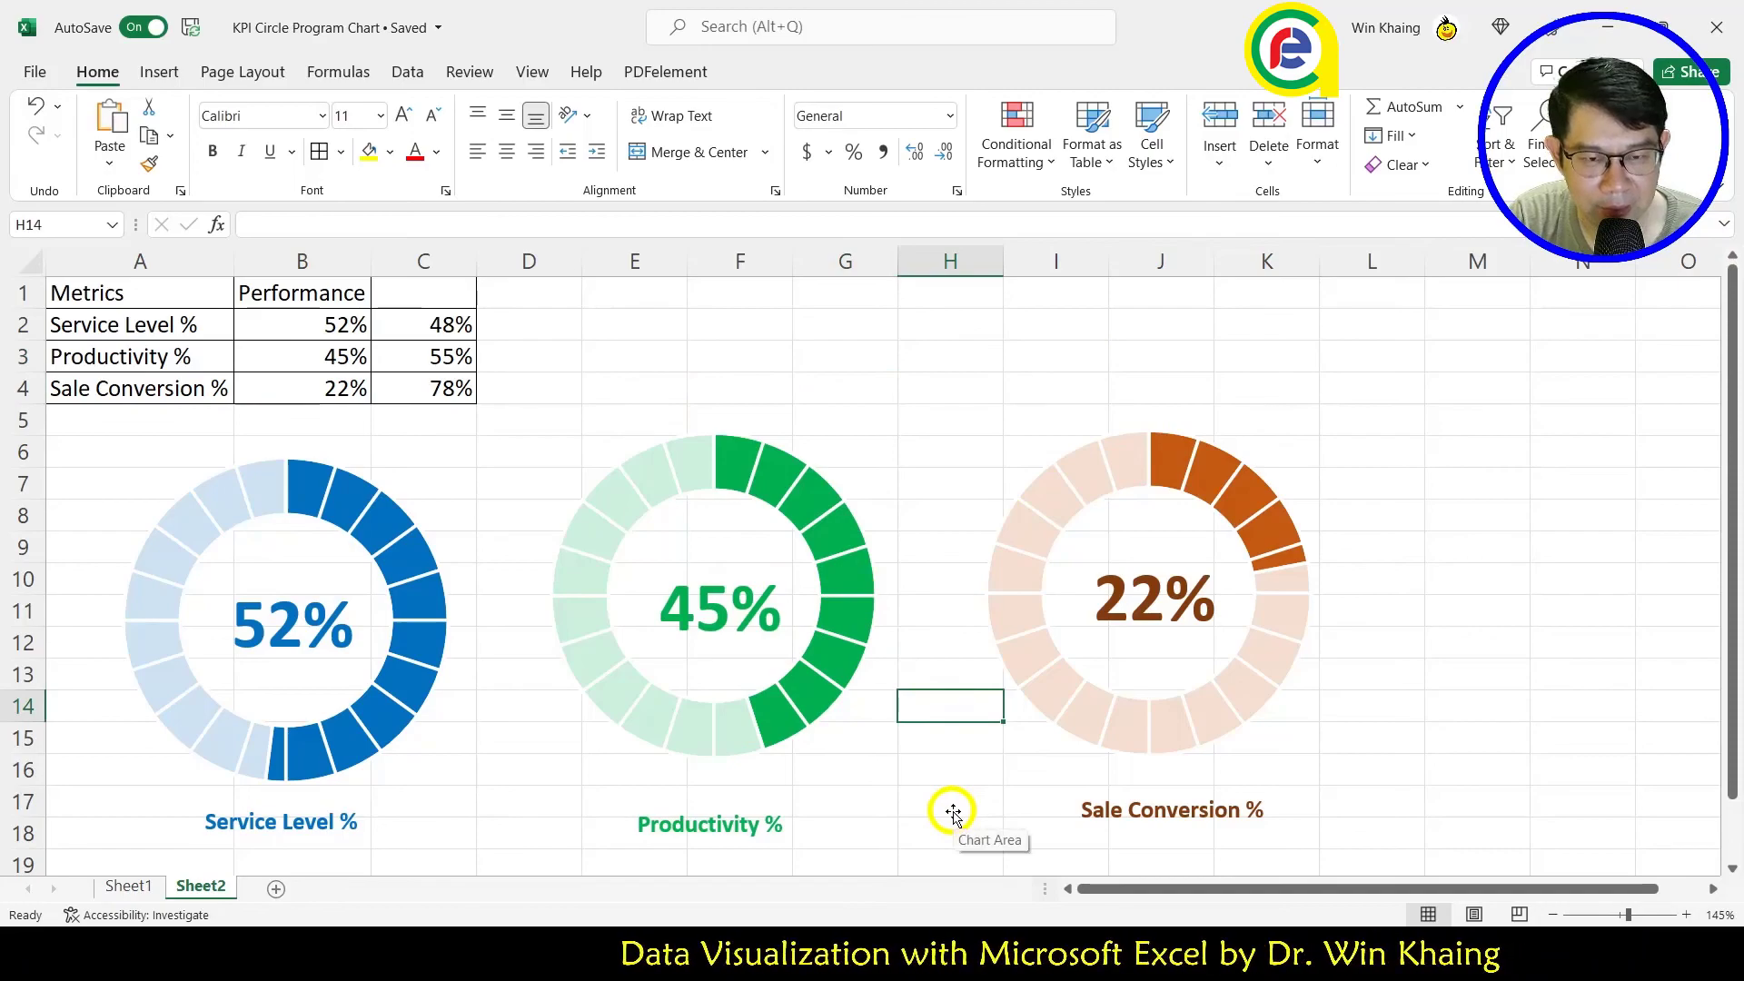